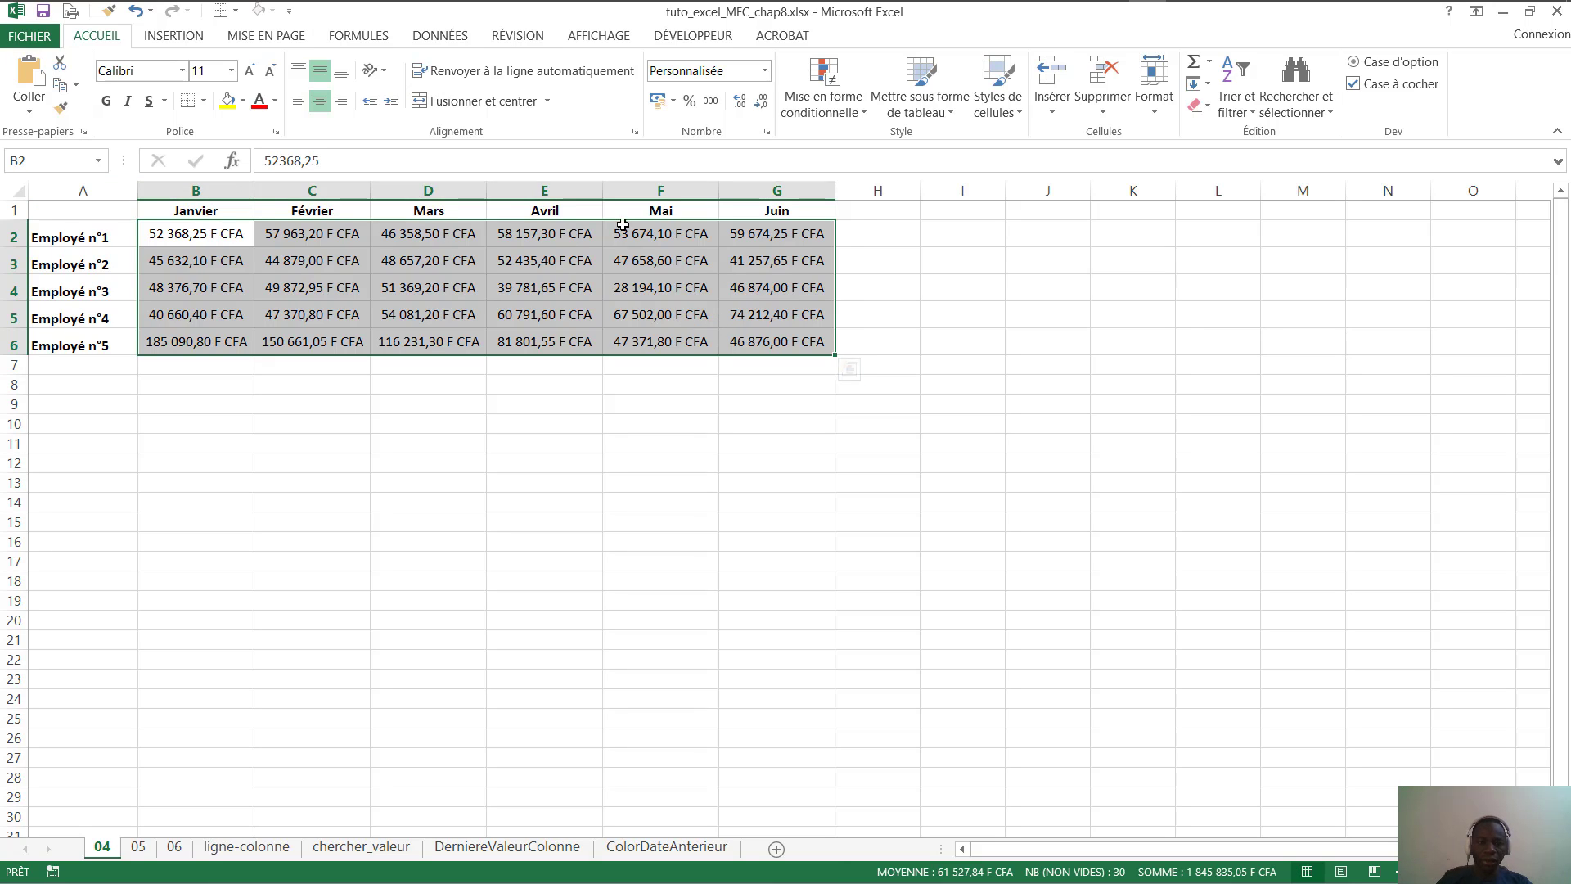
Apply a Valeurs en double conditional formatting rule to B2:G6 with light red fill and dark red text
{"action": "left_click", "coordinate": [862, 118]}
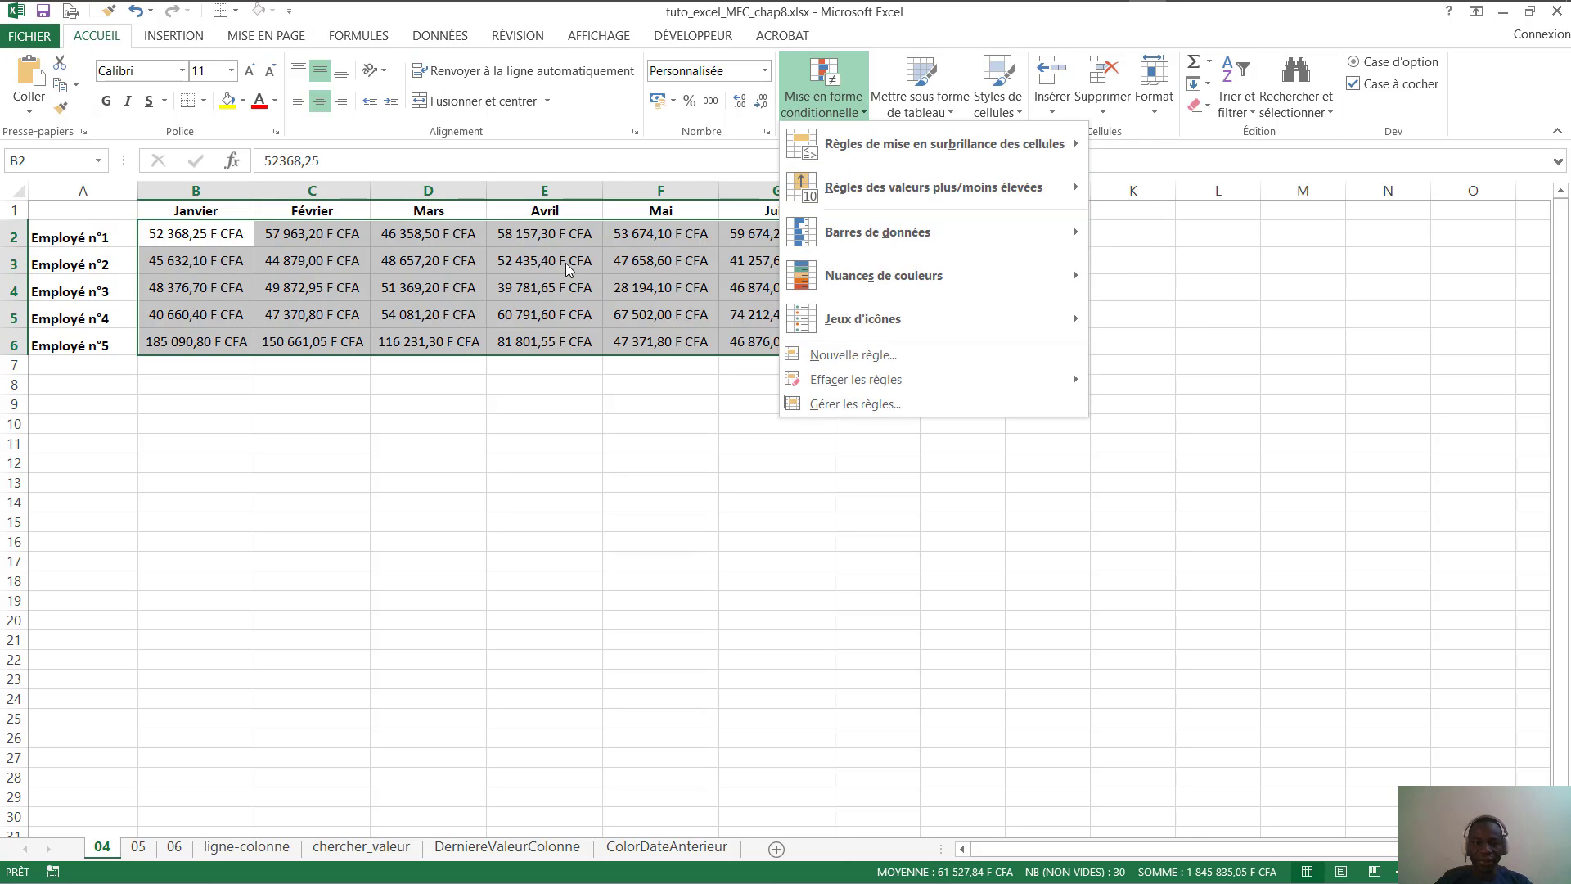
{"action": "key", "text": "Escape"}
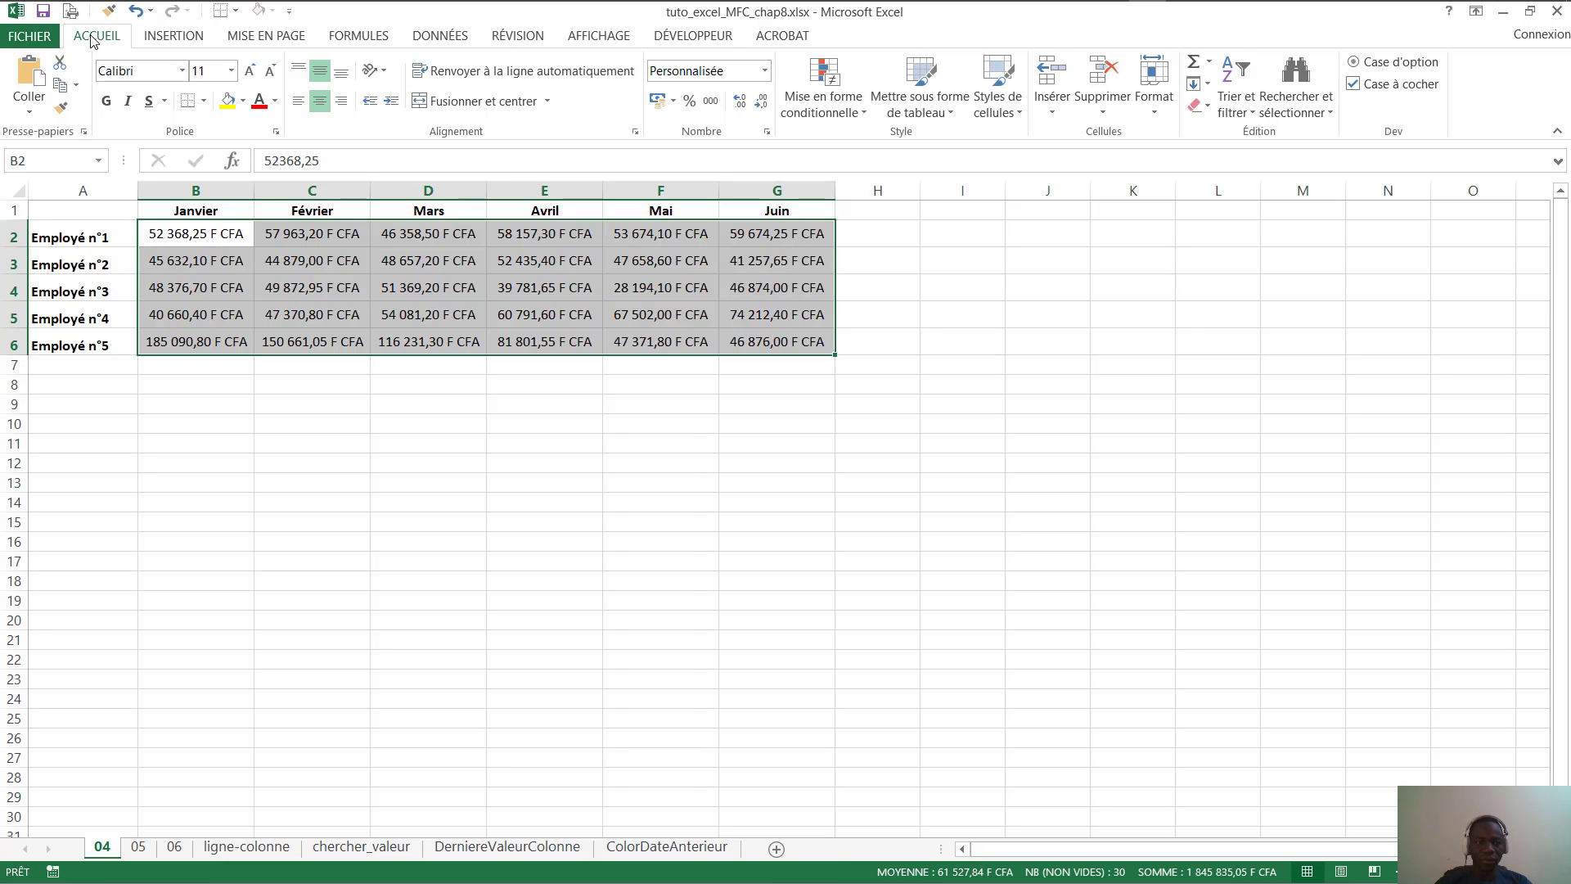
{"action": "left_click", "coordinate": [864, 115]}
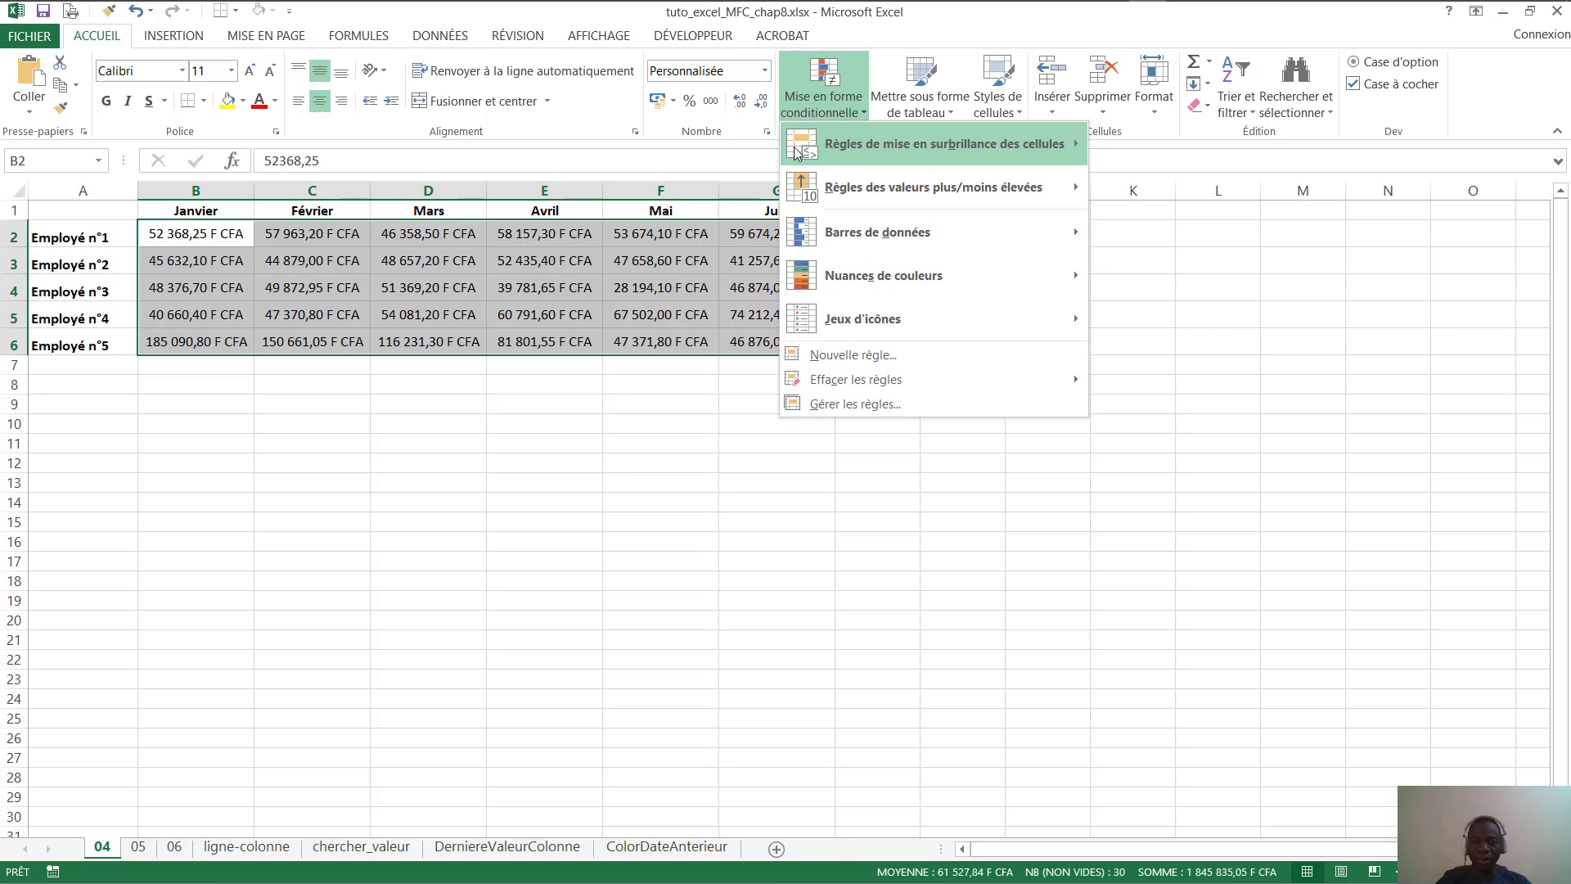
{"action": "mouse_move", "coordinate": [916, 144]}
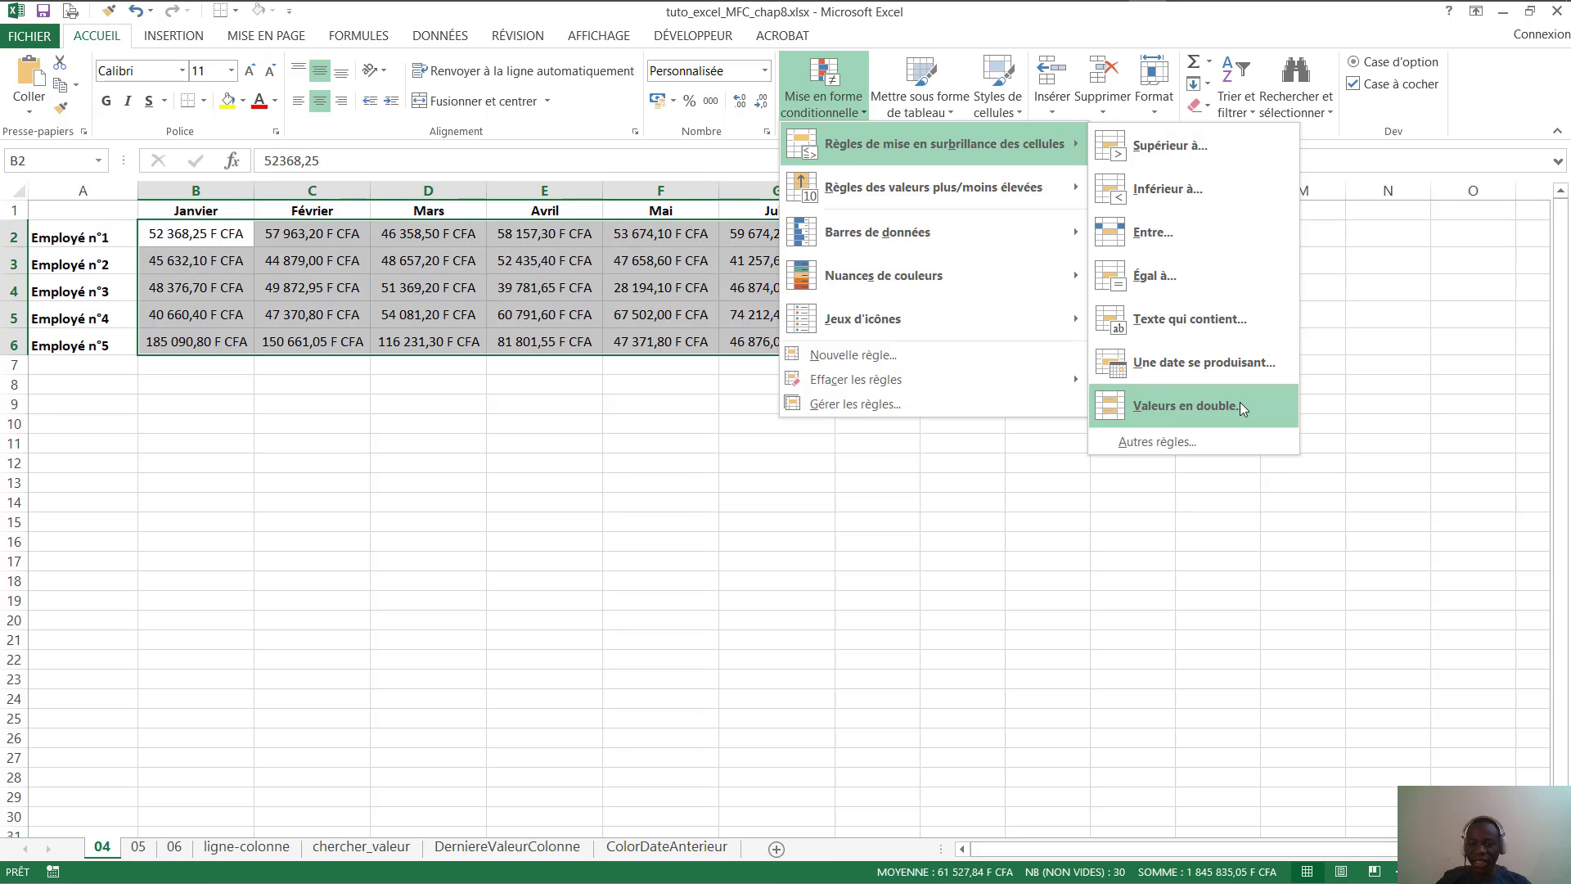
{"action": "left_click", "coordinate": [1191, 400]}
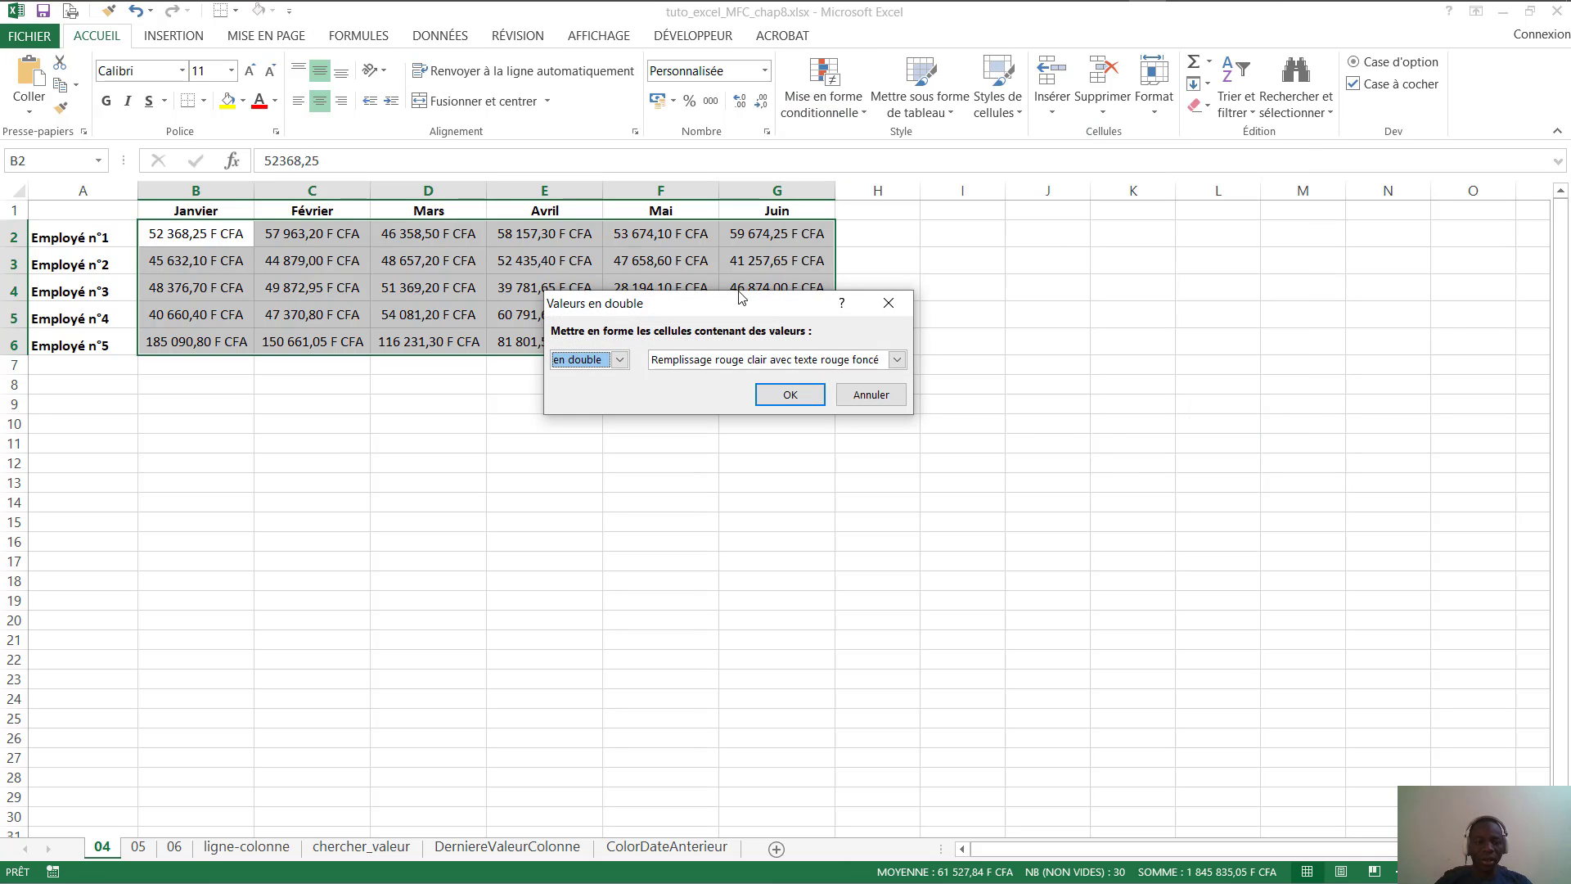
{"action": "left_click_drag", "start_coordinate": [685, 310], "coordinate": [843, 239]}
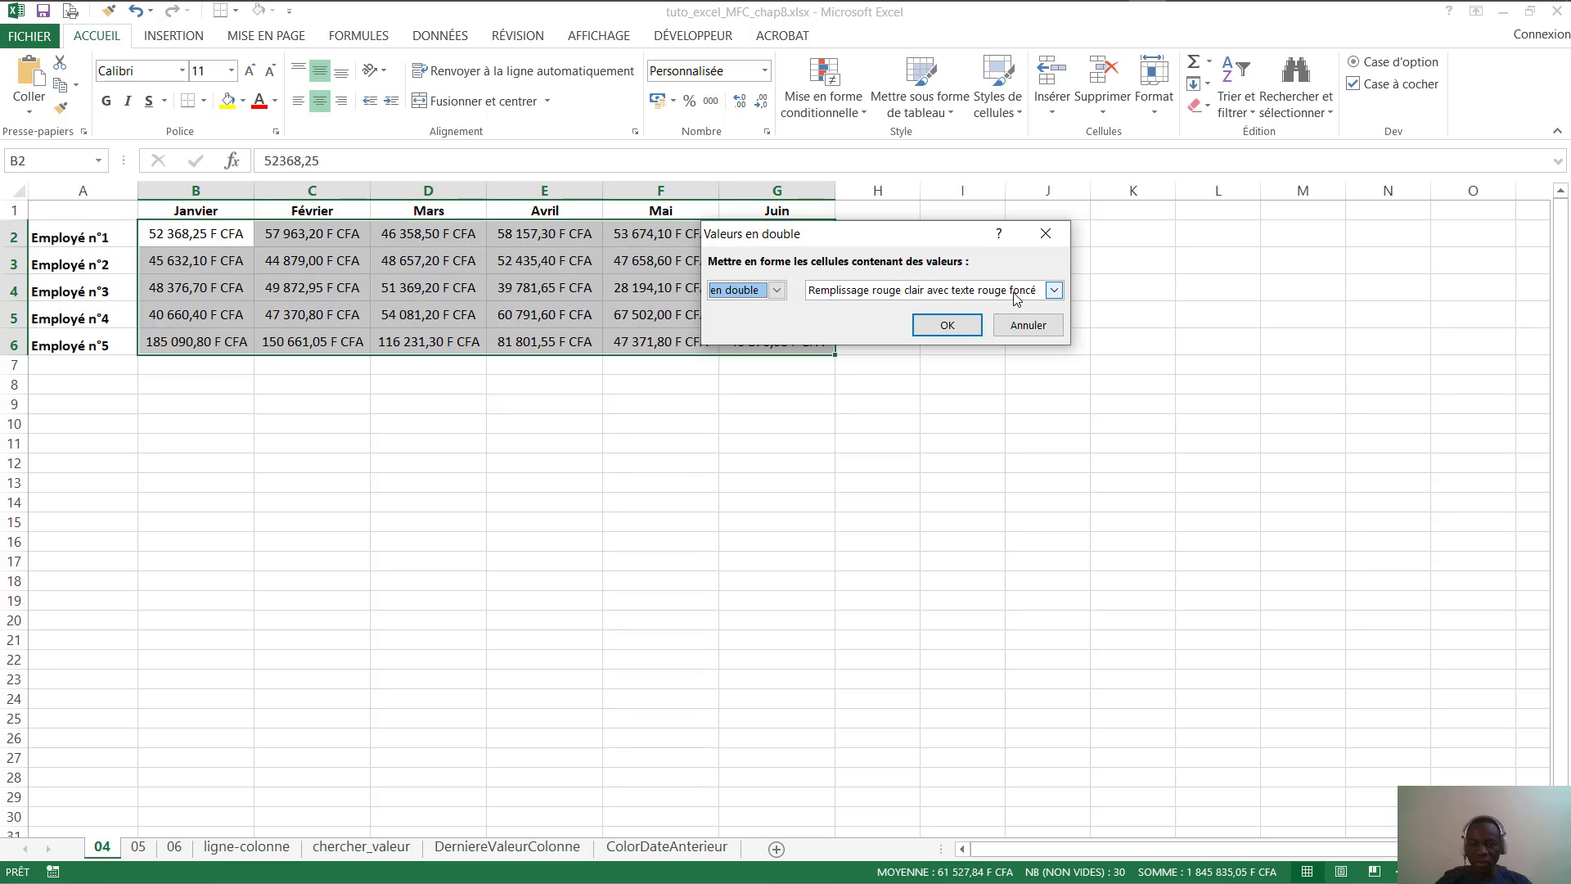
{"action": "left_click", "coordinate": [948, 326]}
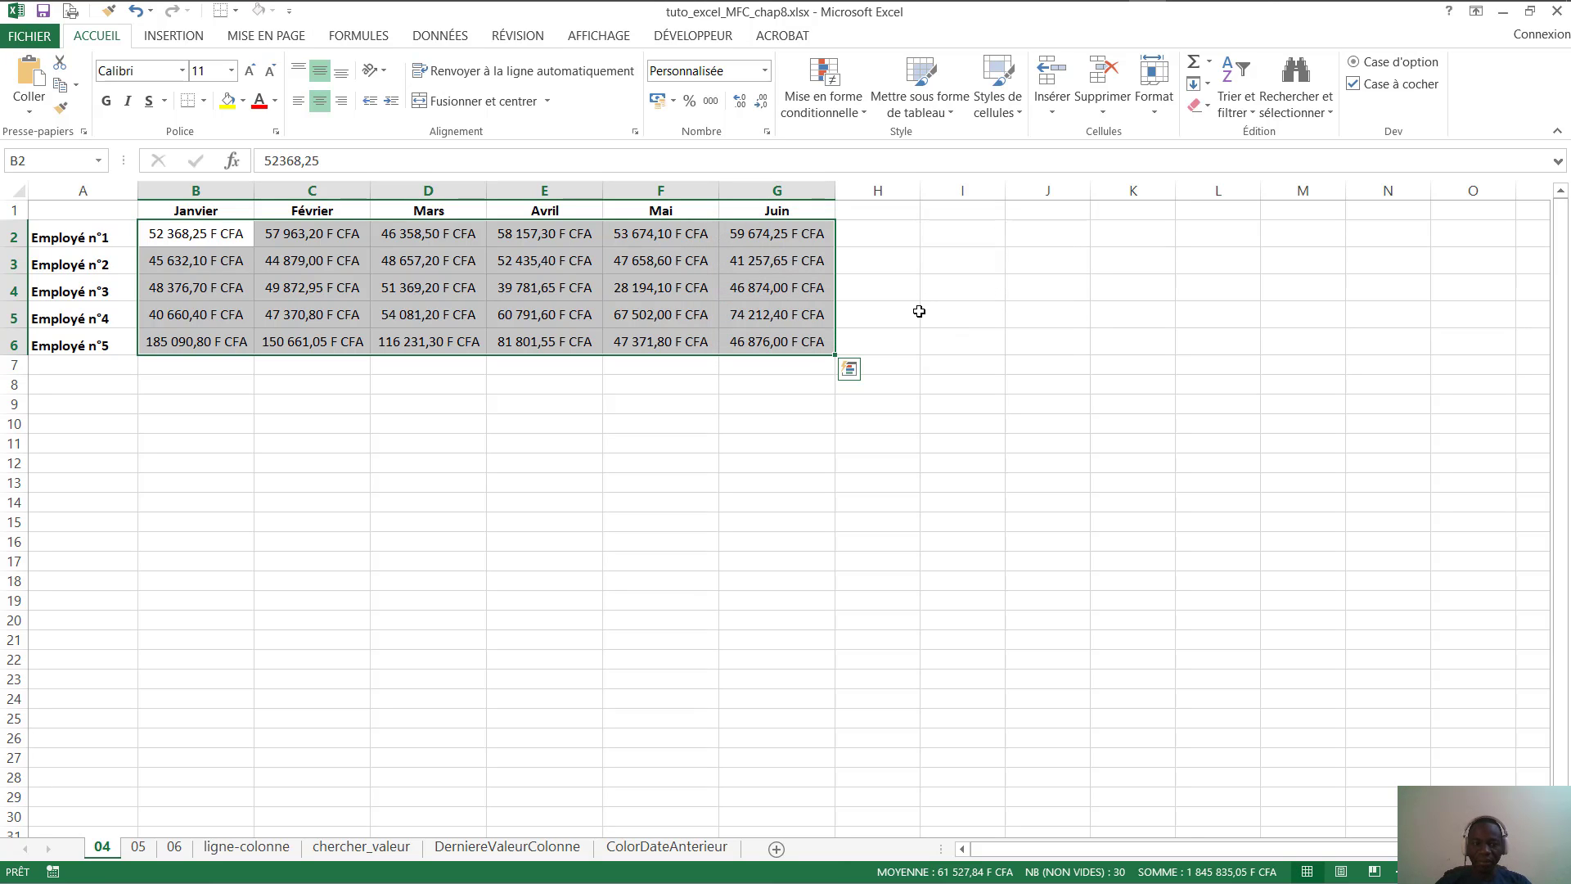
Examine the amounts in B2:G6 for repeated values
{"action": "left_click", "coordinate": [167, 234]}
{"action": "key", "text": "Right"}
{"action": "key", "text": "Right"}
{"action": "key", "text": "Right"}
{"action": "key", "text": "Down"}
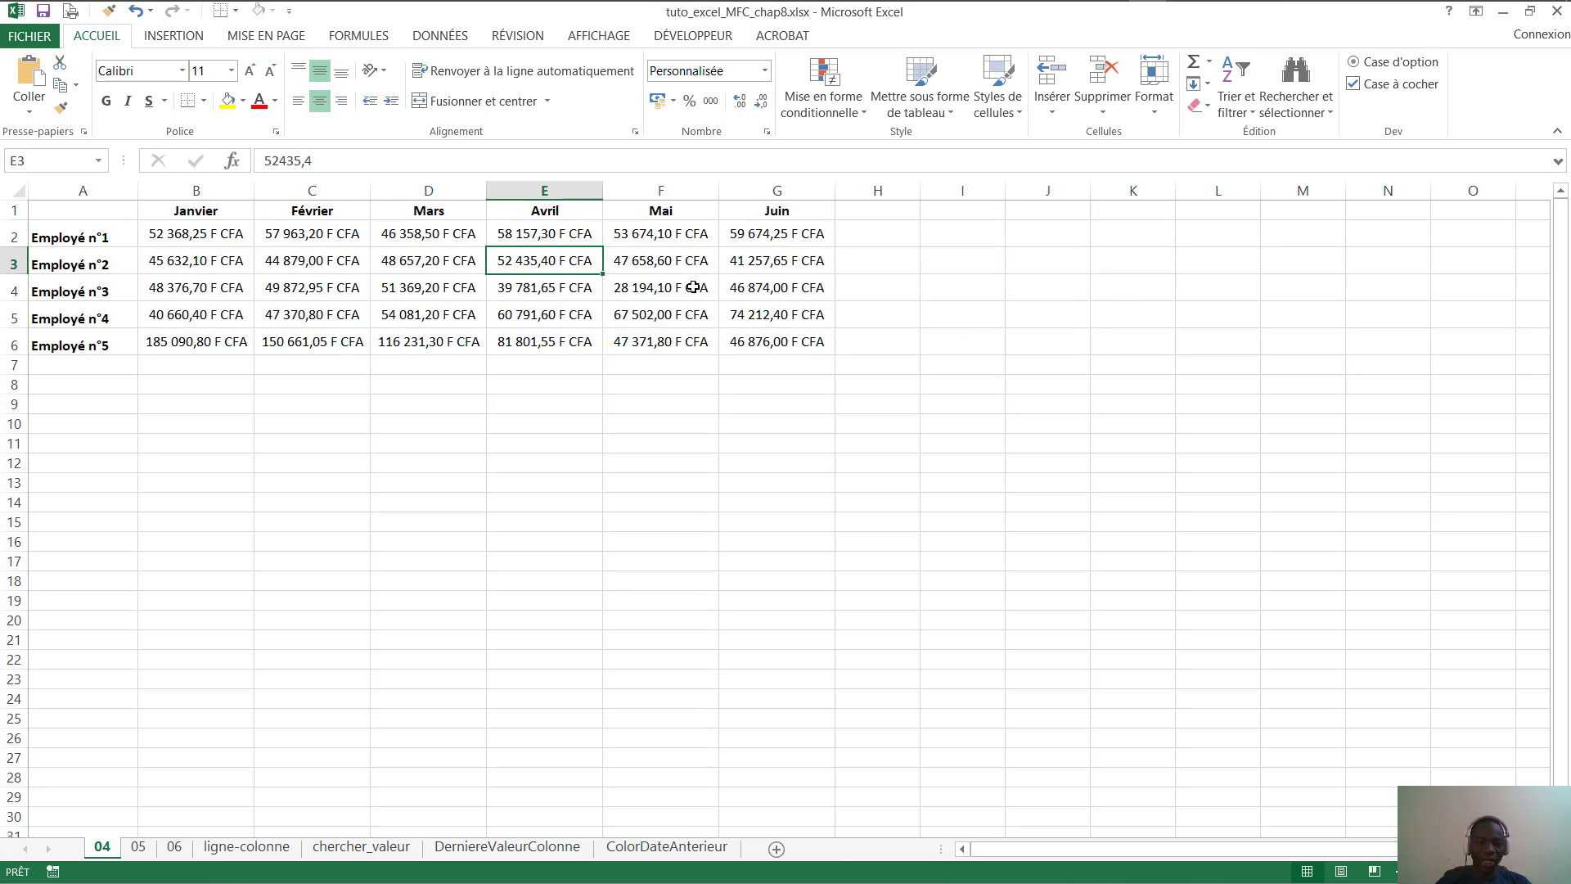
{"action": "key", "text": "Right"}
{"action": "key", "text": "Down"}
{"action": "left_click", "coordinate": [277, 283]}
{"action": "key", "text": "Right"}
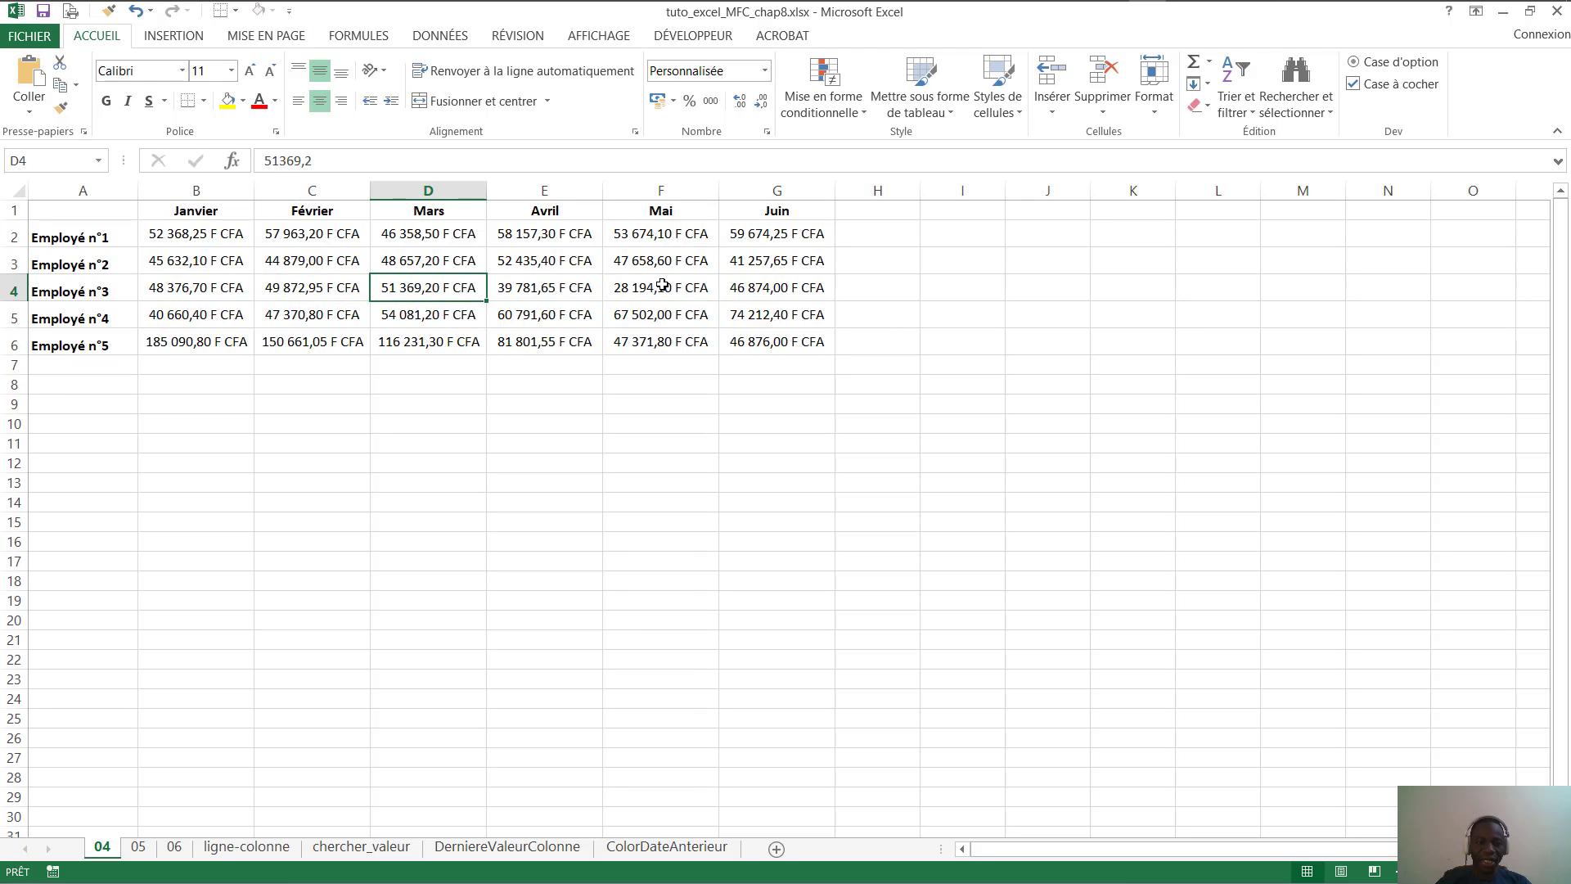
{"action": "key", "text": "Right"}
{"action": "key", "text": "Right"}
{"action": "key", "text": "Right"}
{"action": "left_click", "coordinate": [458, 286]}
Copy Employé n°1's Janvier amount from B2 into D3, Employé n°2's Mars cell
{"action": "left_click", "coordinate": [188, 235]}
{"action": "key", "text": "ctrl+c"}
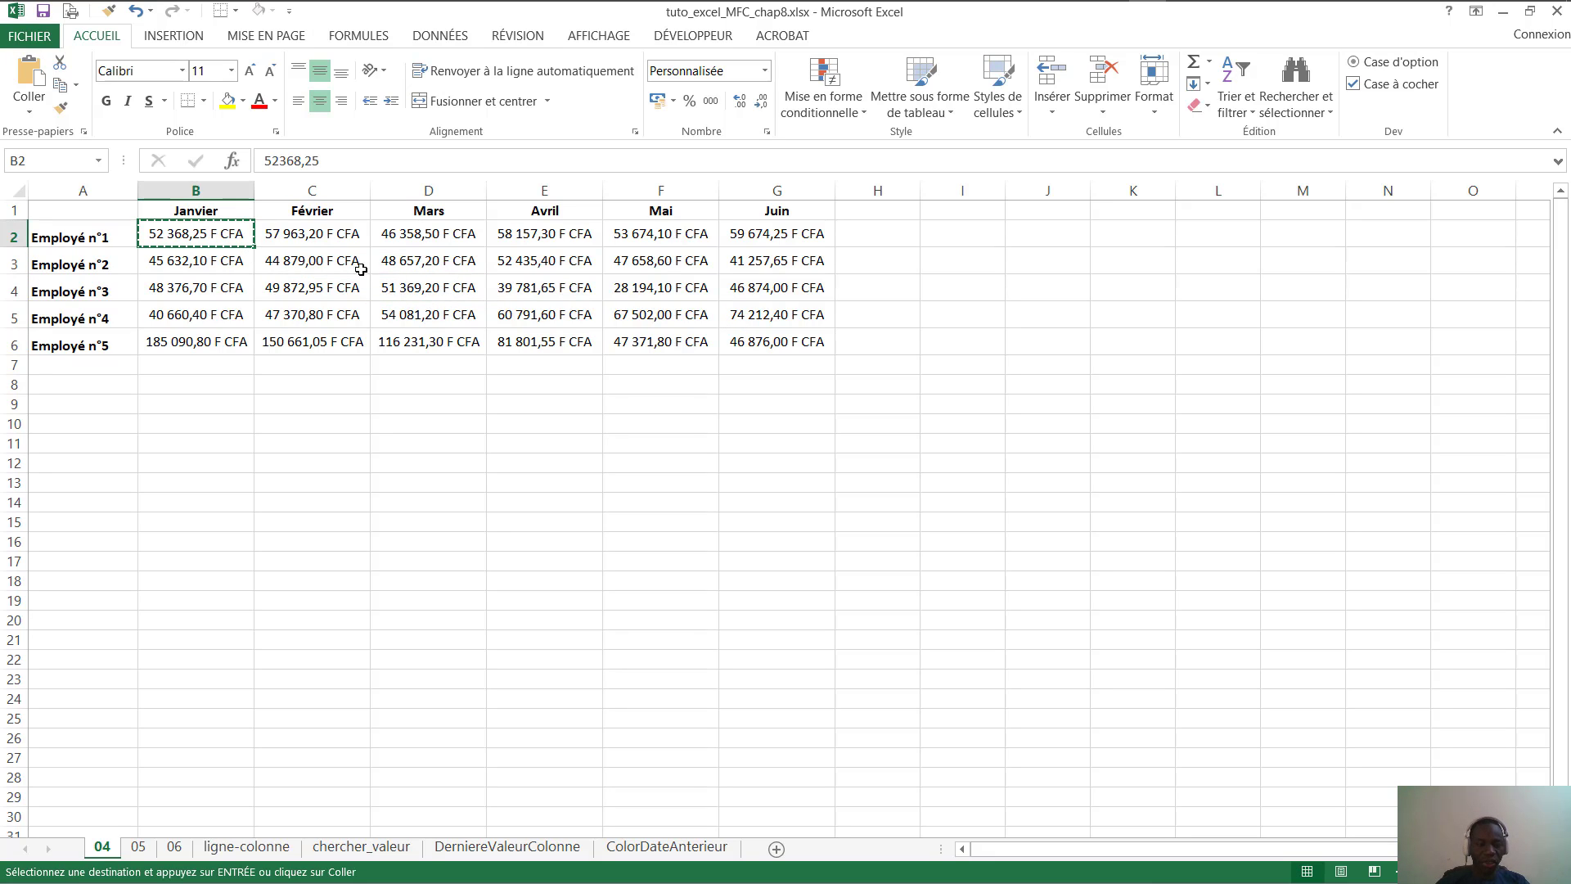
{"action": "left_click", "coordinate": [443, 261]}
{"action": "key", "text": "Return"}
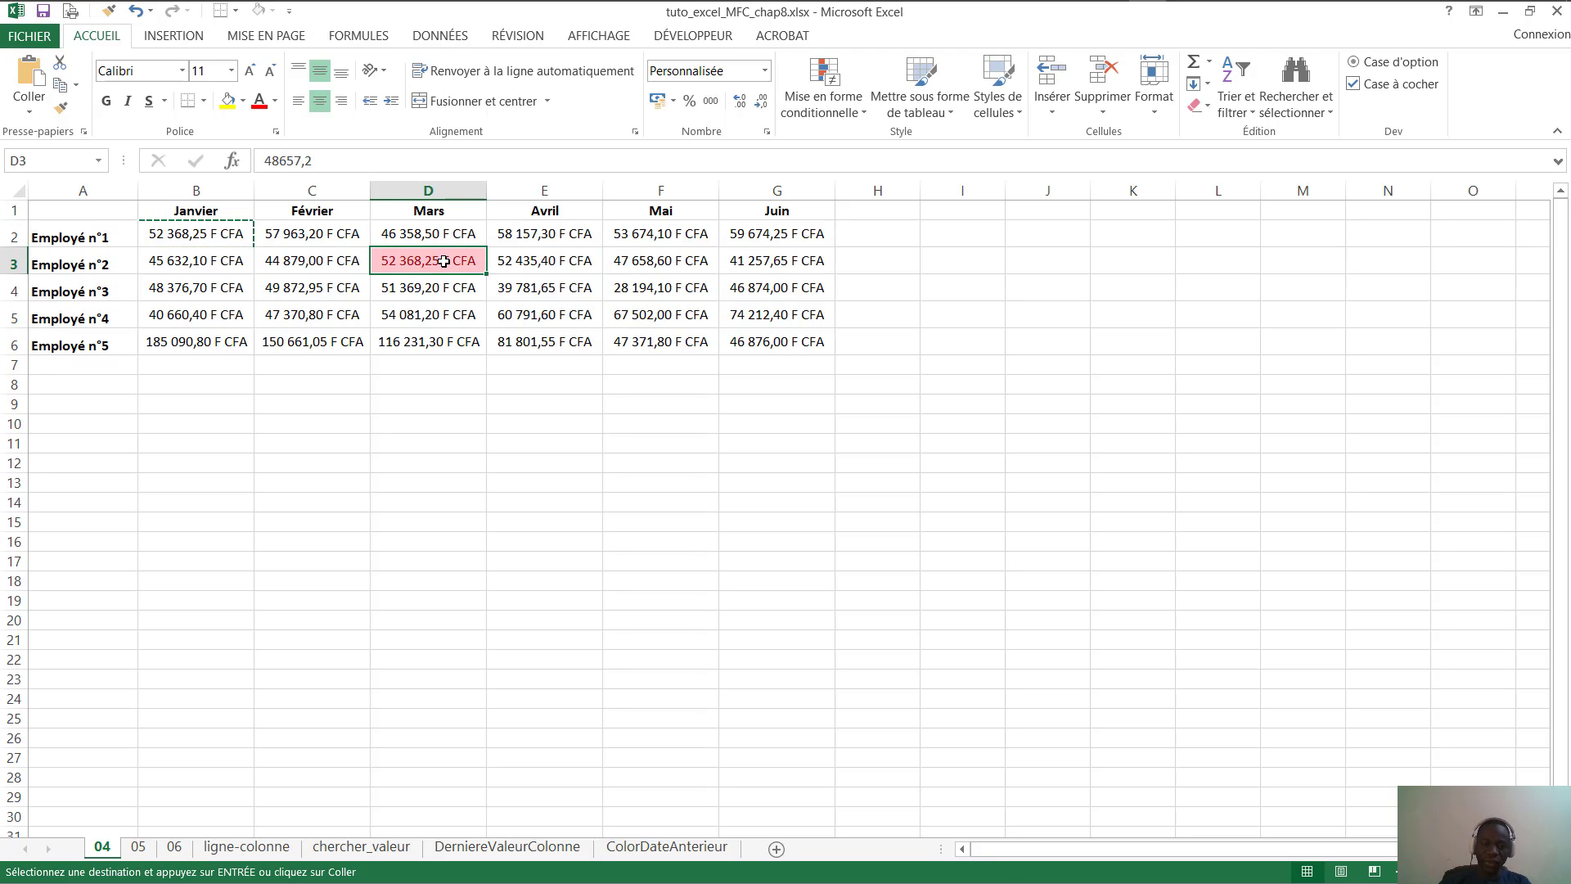
Check which cells in the table the duplicate-values rule highlights and compare their amounts
{"action": "left_click", "coordinate": [350, 312]}
{"action": "left_click", "coordinate": [188, 239]}
{"action": "left_click", "coordinate": [444, 276]}
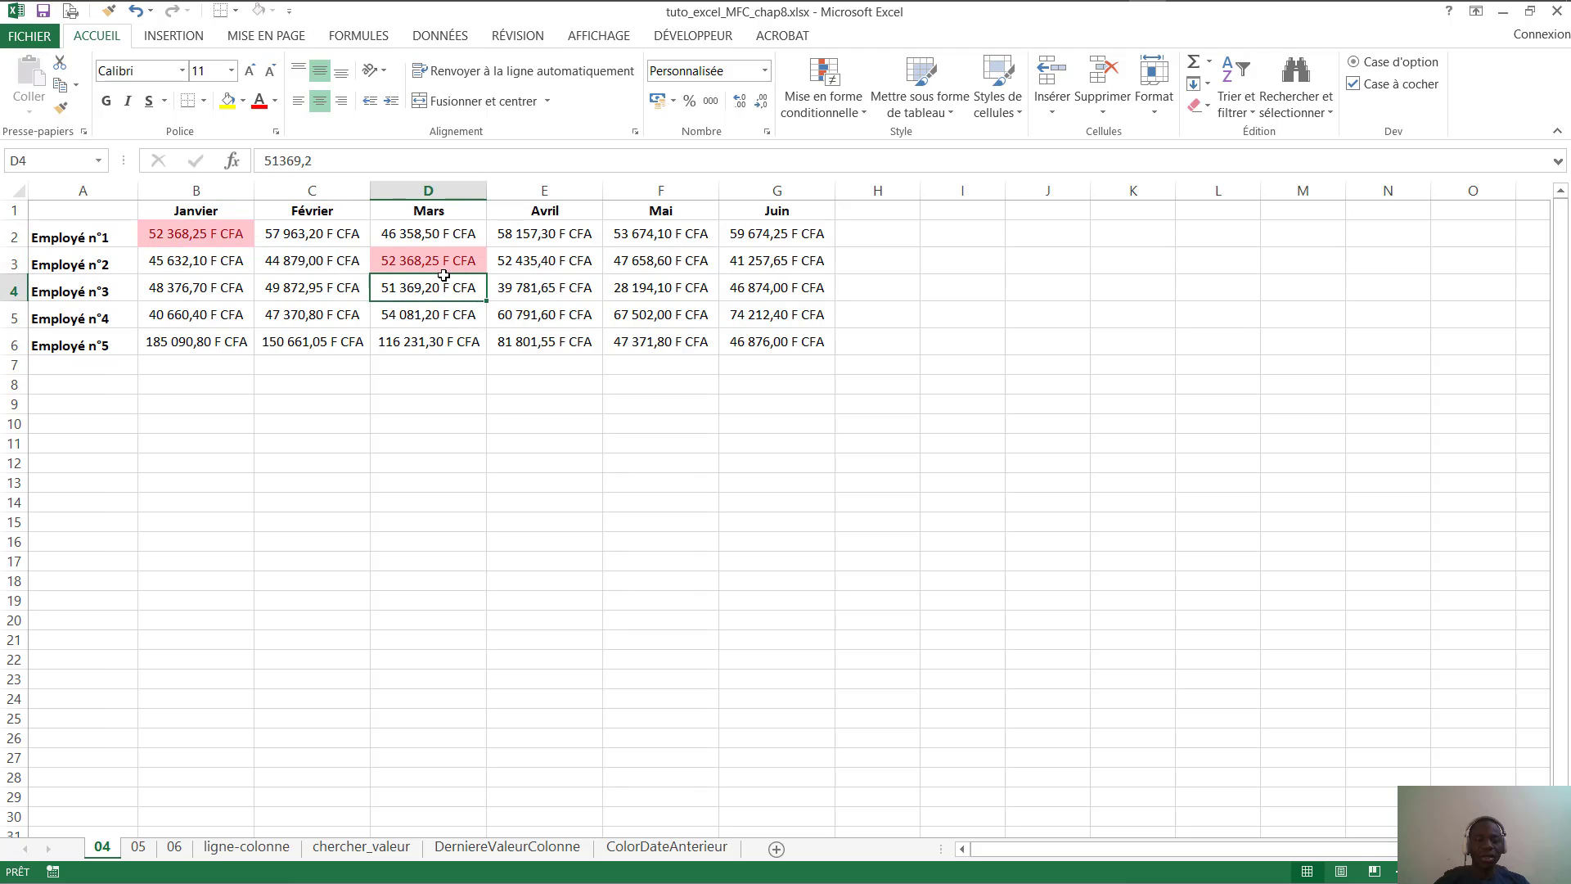
{"action": "key", "text": "Right"}
{"action": "key", "text": "Right"}
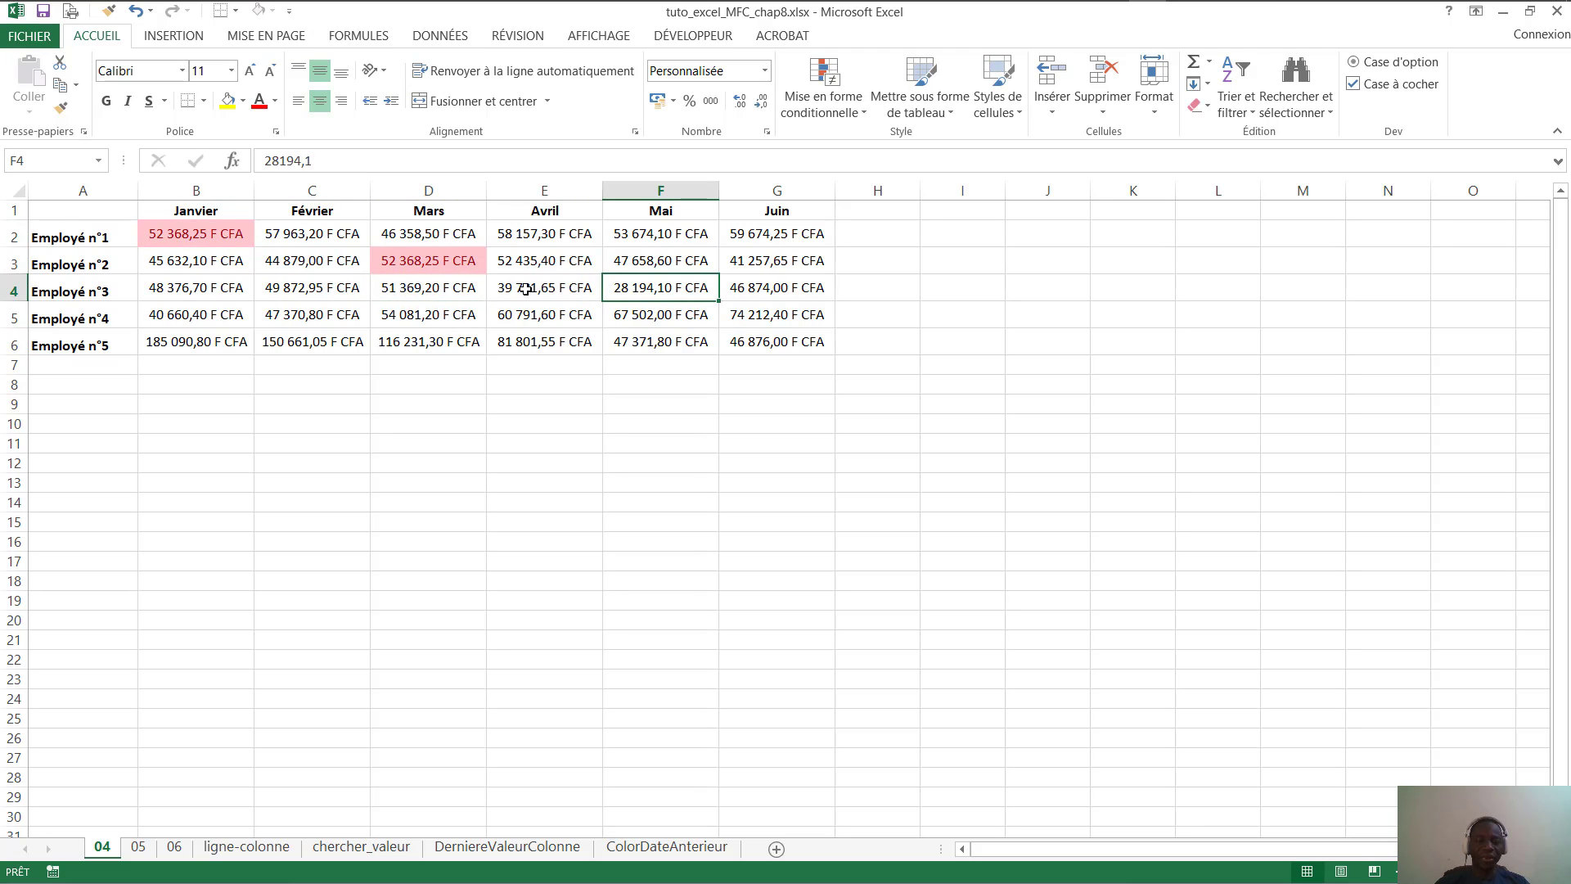
{"action": "left_click", "coordinate": [443, 304]}
{"action": "left_click", "coordinate": [222, 341]}
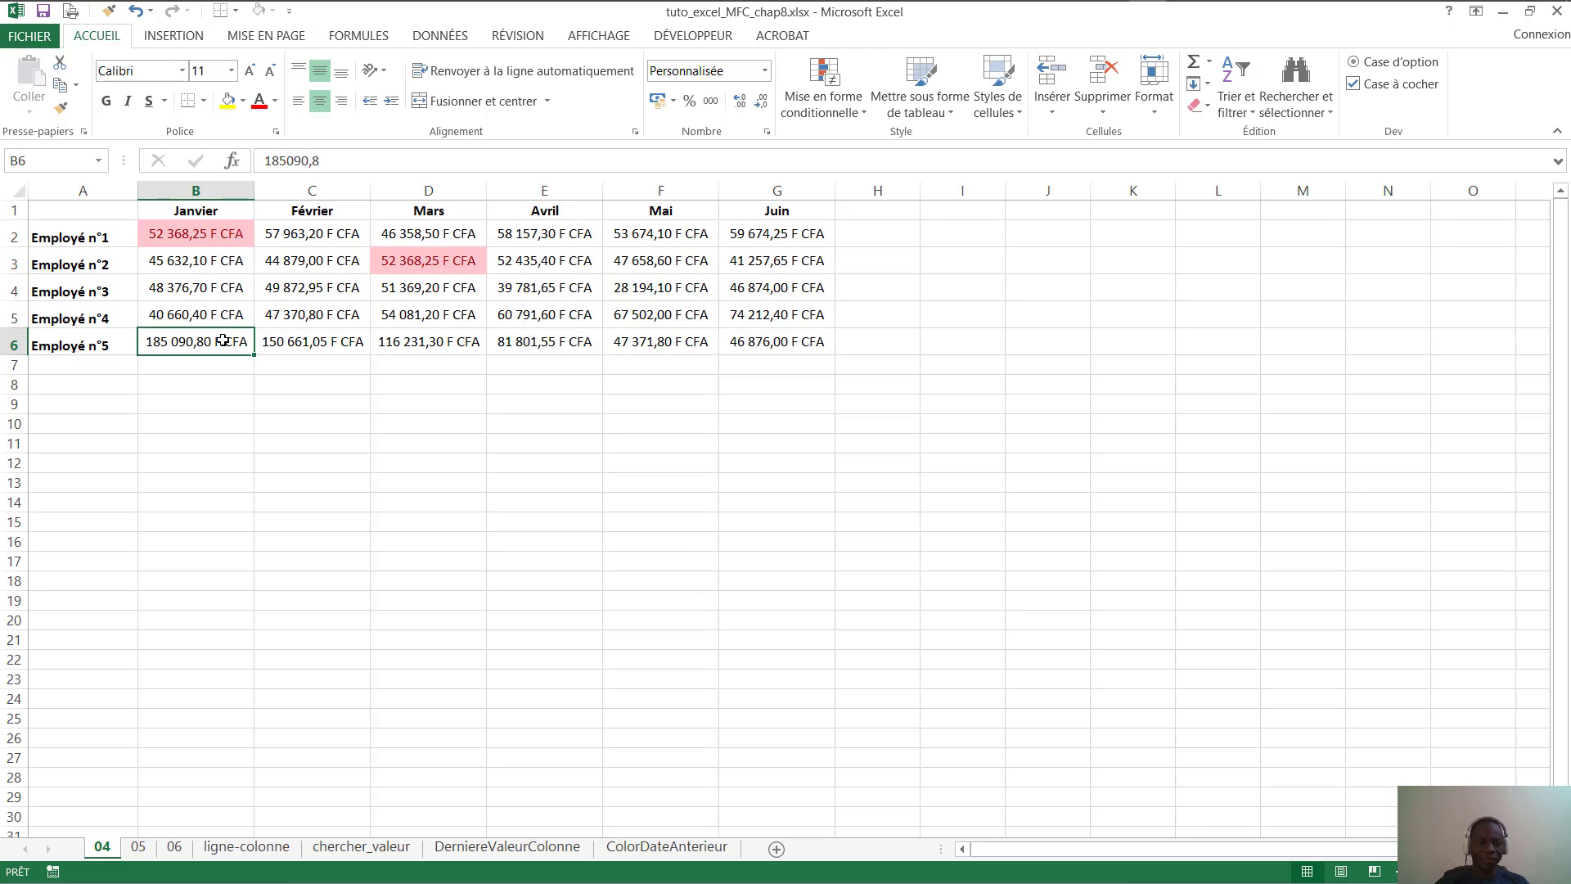
{"action": "left_click", "coordinate": [449, 239]}
{"action": "key", "text": "Down"}
{"action": "key", "text": "Right"}
{"action": "key", "text": "Right"}
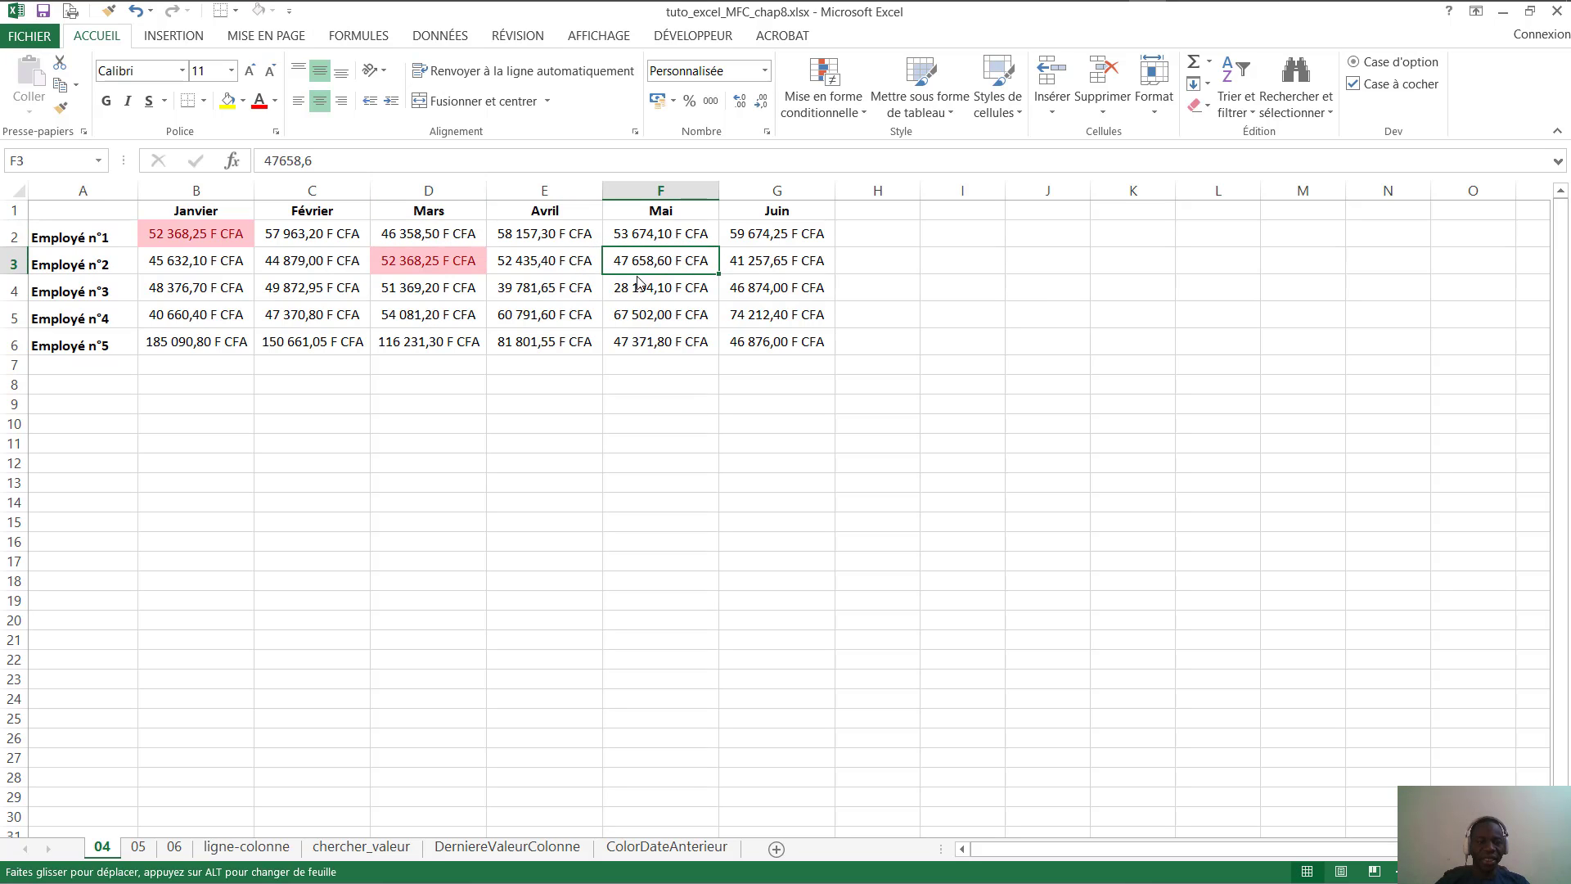
{"action": "left_click_drag", "start_coordinate": [197, 236], "coordinate": [566, 275]}
{"action": "left_click", "coordinate": [302, 281]}
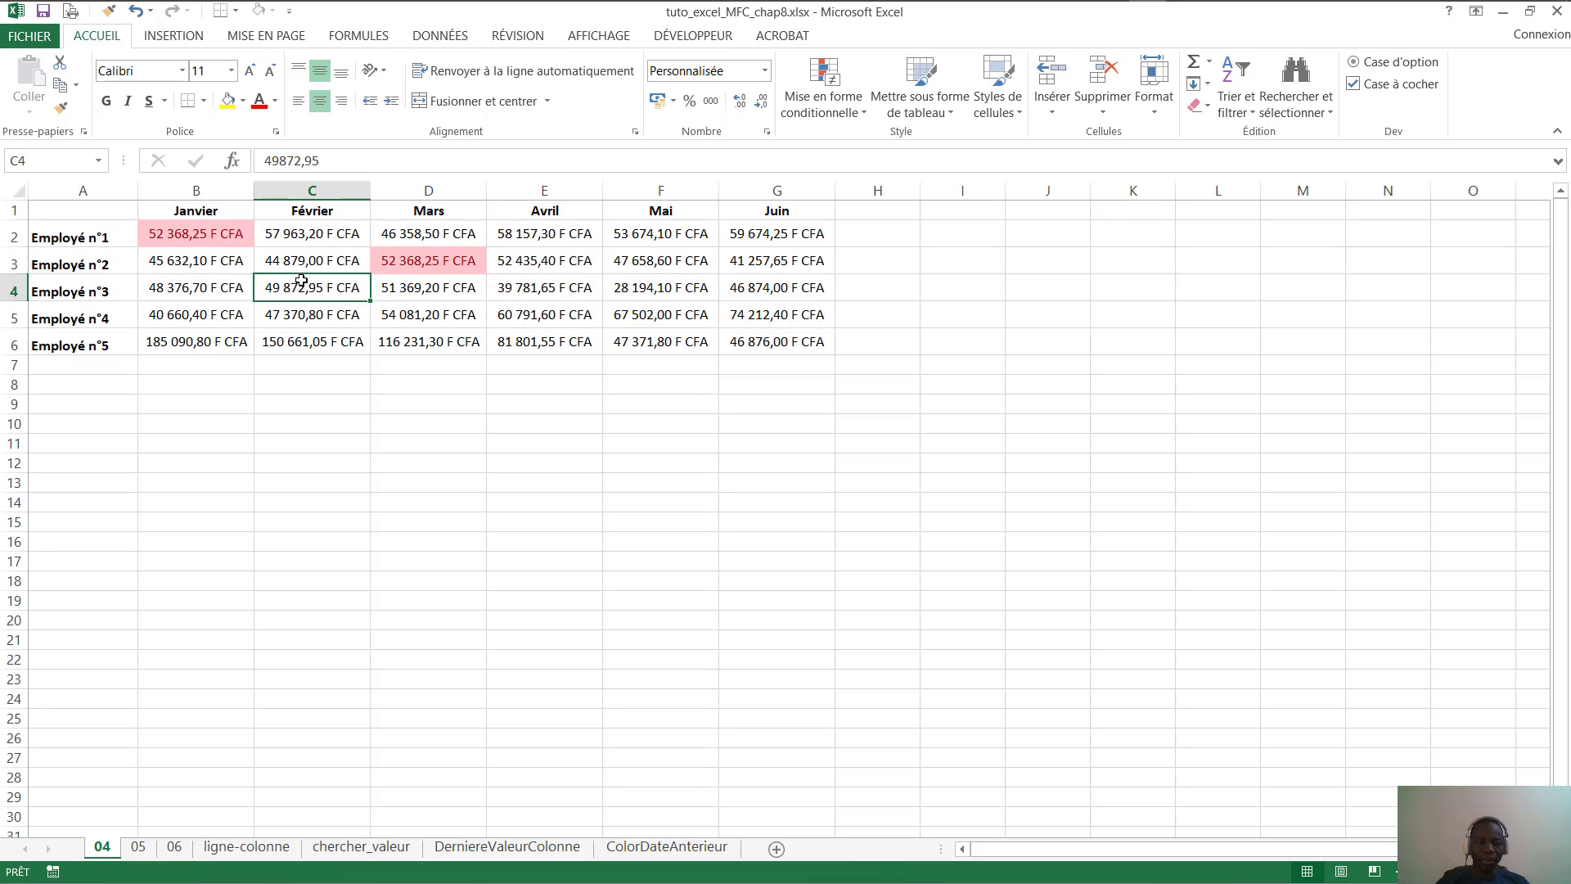
Delete the Valeurs en double rule applied to B2:G6 in the conditional formatting rules manager
{"action": "left_click", "coordinate": [864, 115]}
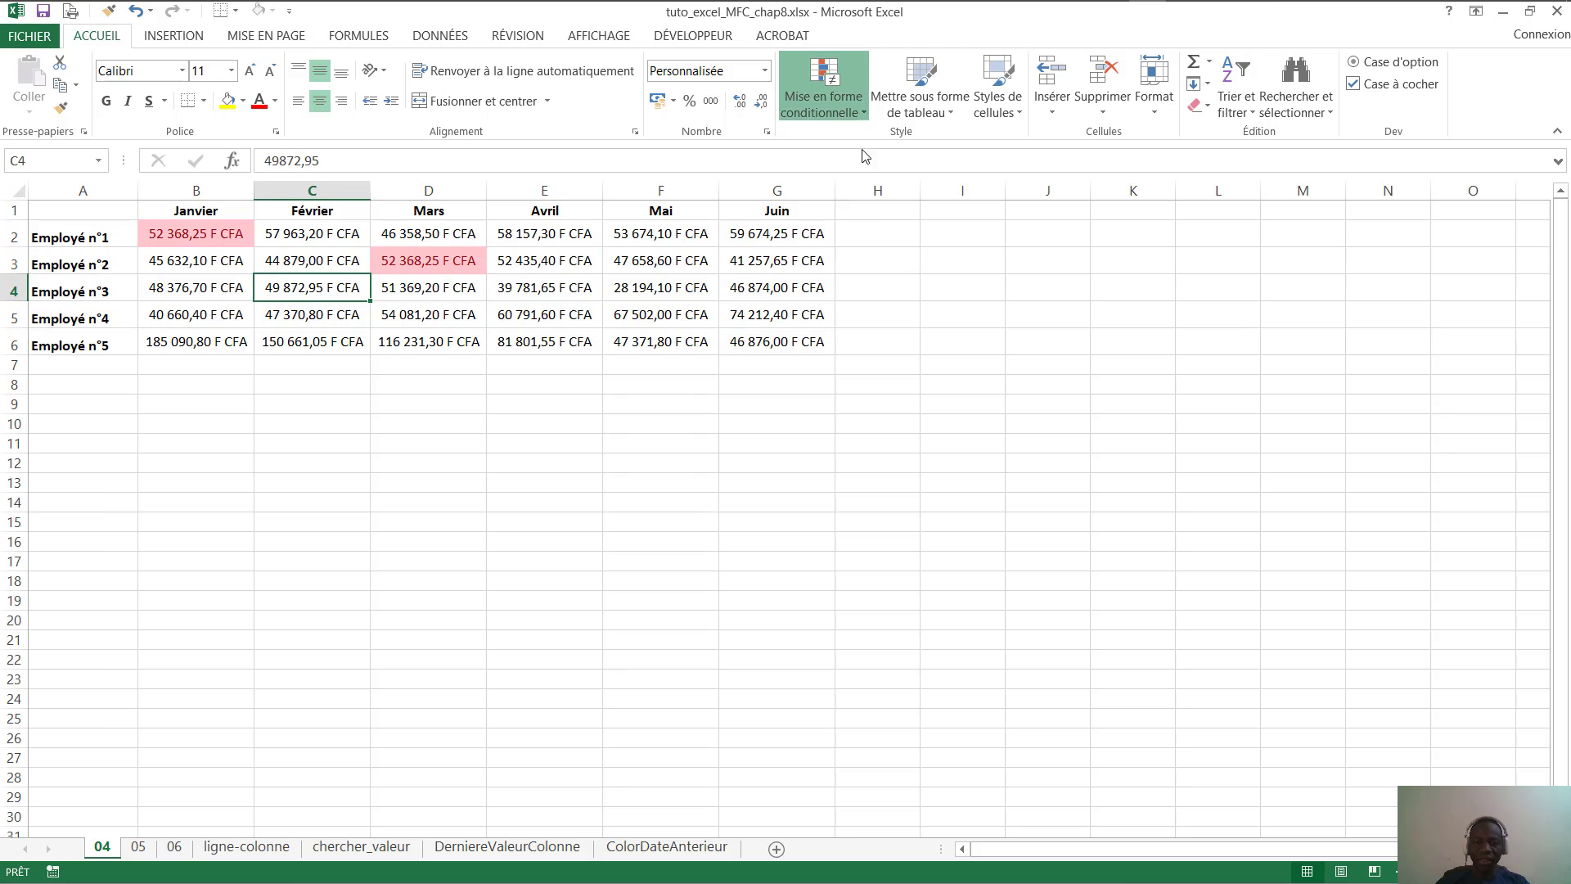
{"action": "mouse_move", "coordinate": [870, 374]}
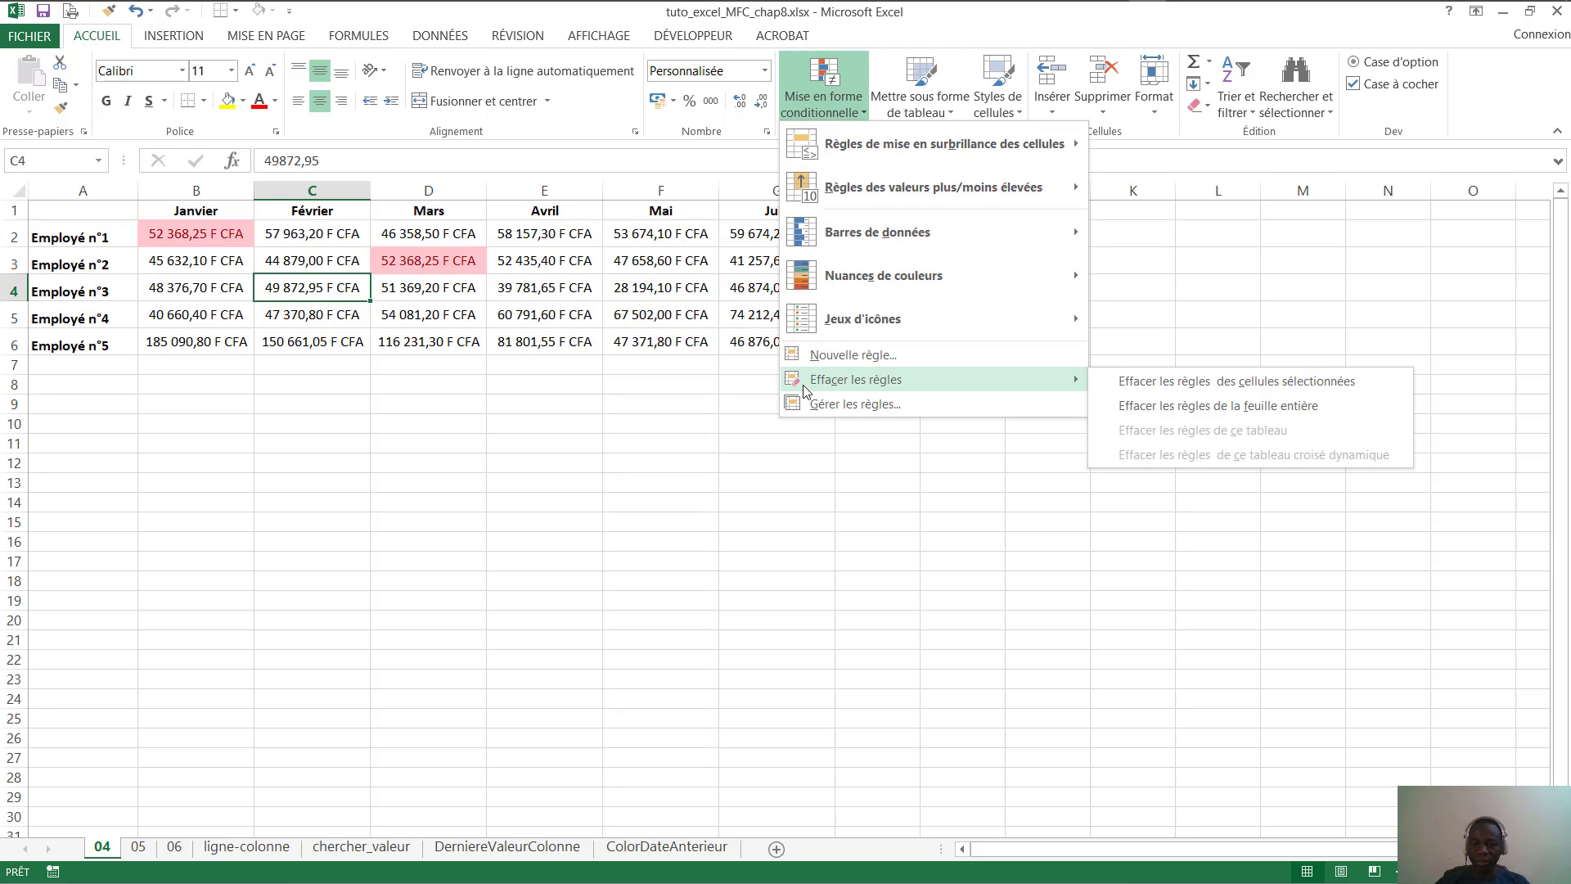
{"action": "left_click", "coordinate": [823, 403]}
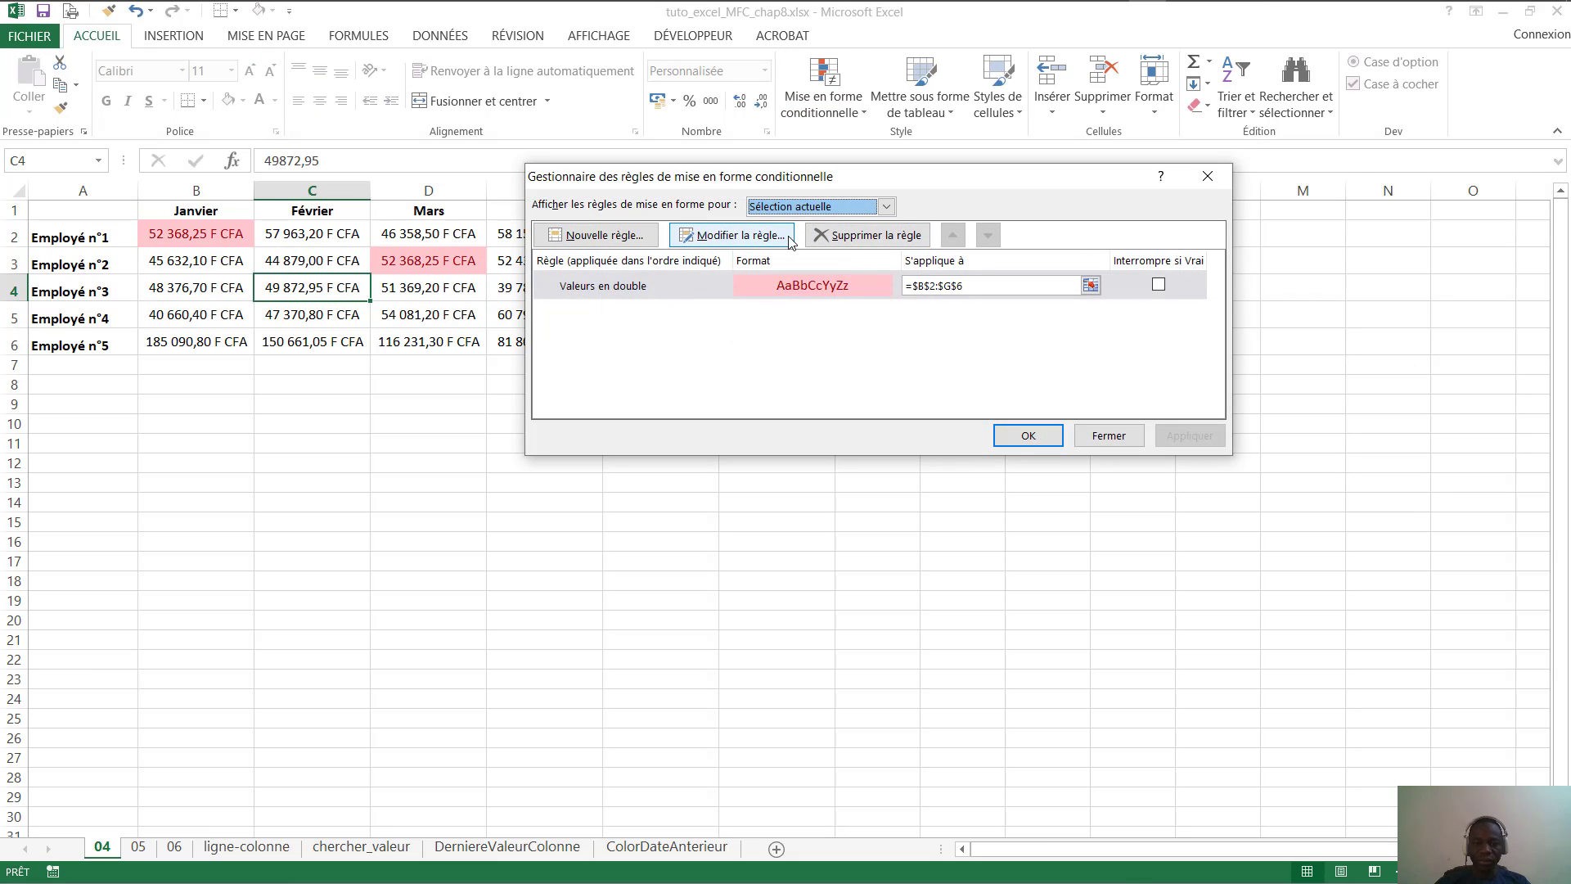
{"action": "left_click", "coordinate": [867, 235]}
{"action": "left_click", "coordinate": [1061, 434]}
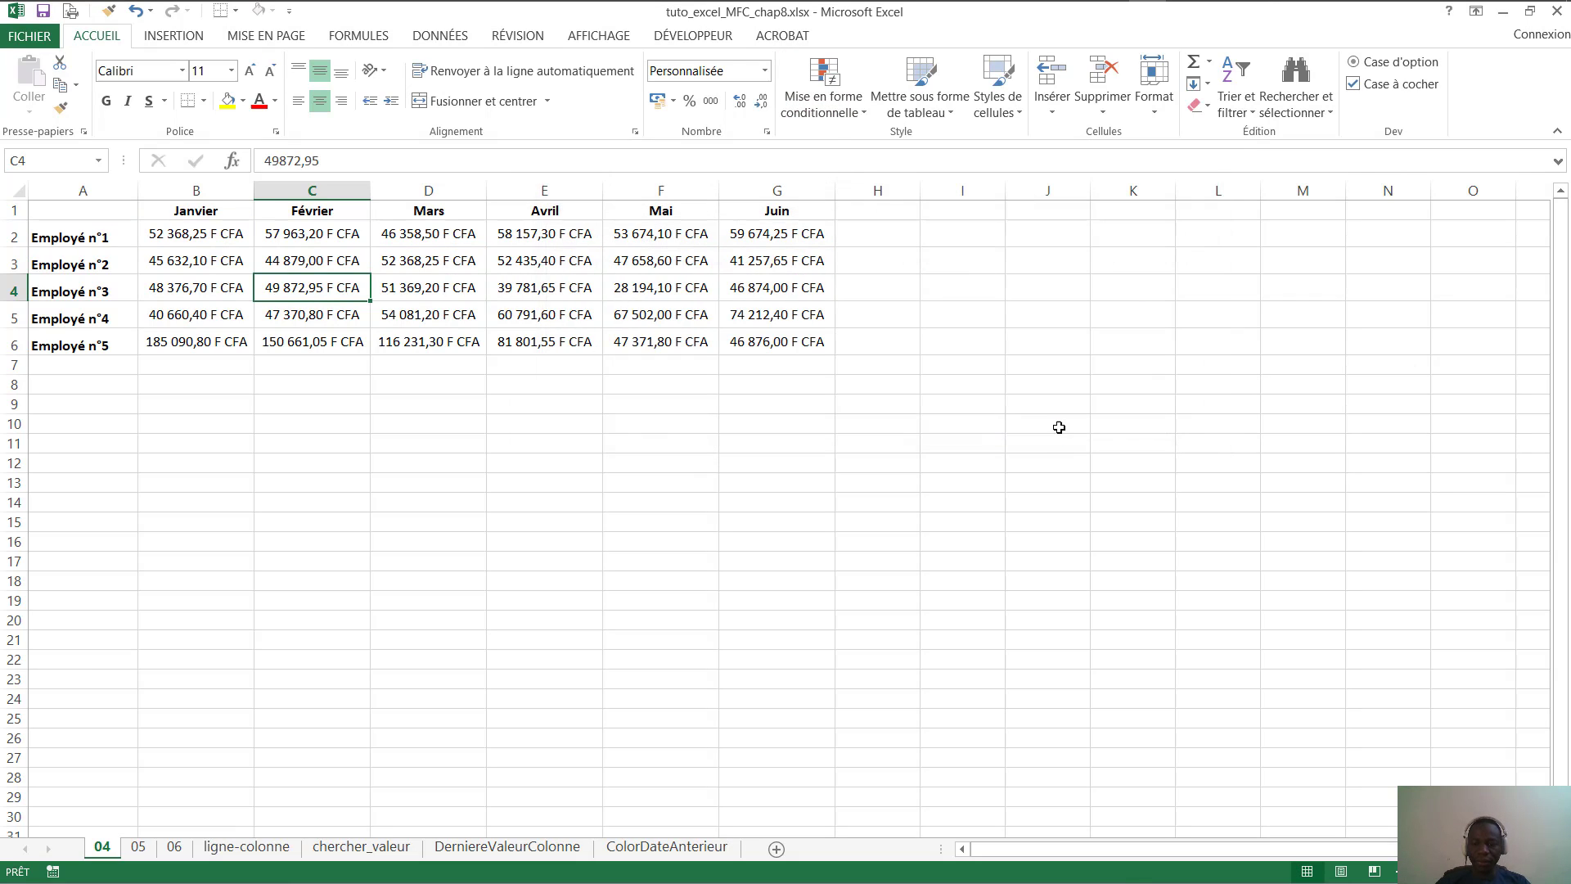
Highlight the 10 highest values in B2:G6 with green fill and dark green text
{"action": "left_click", "coordinate": [353, 306]}
{"action": "left_click", "coordinate": [122, 238]}
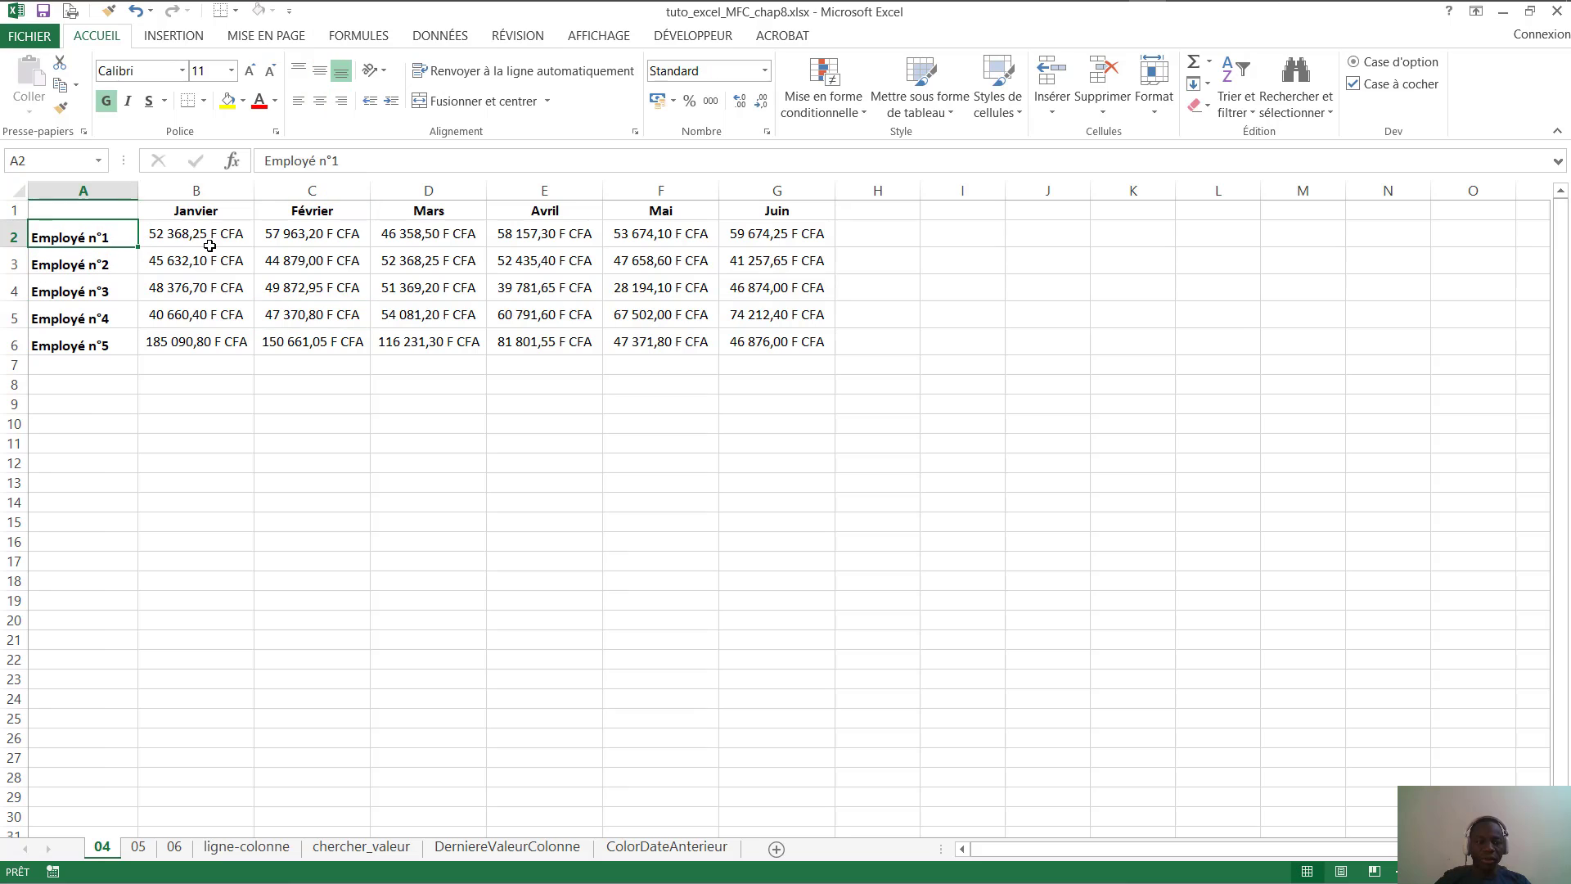
{"action": "left_click_drag", "start_coordinate": [204, 236], "coordinate": [783, 343]}
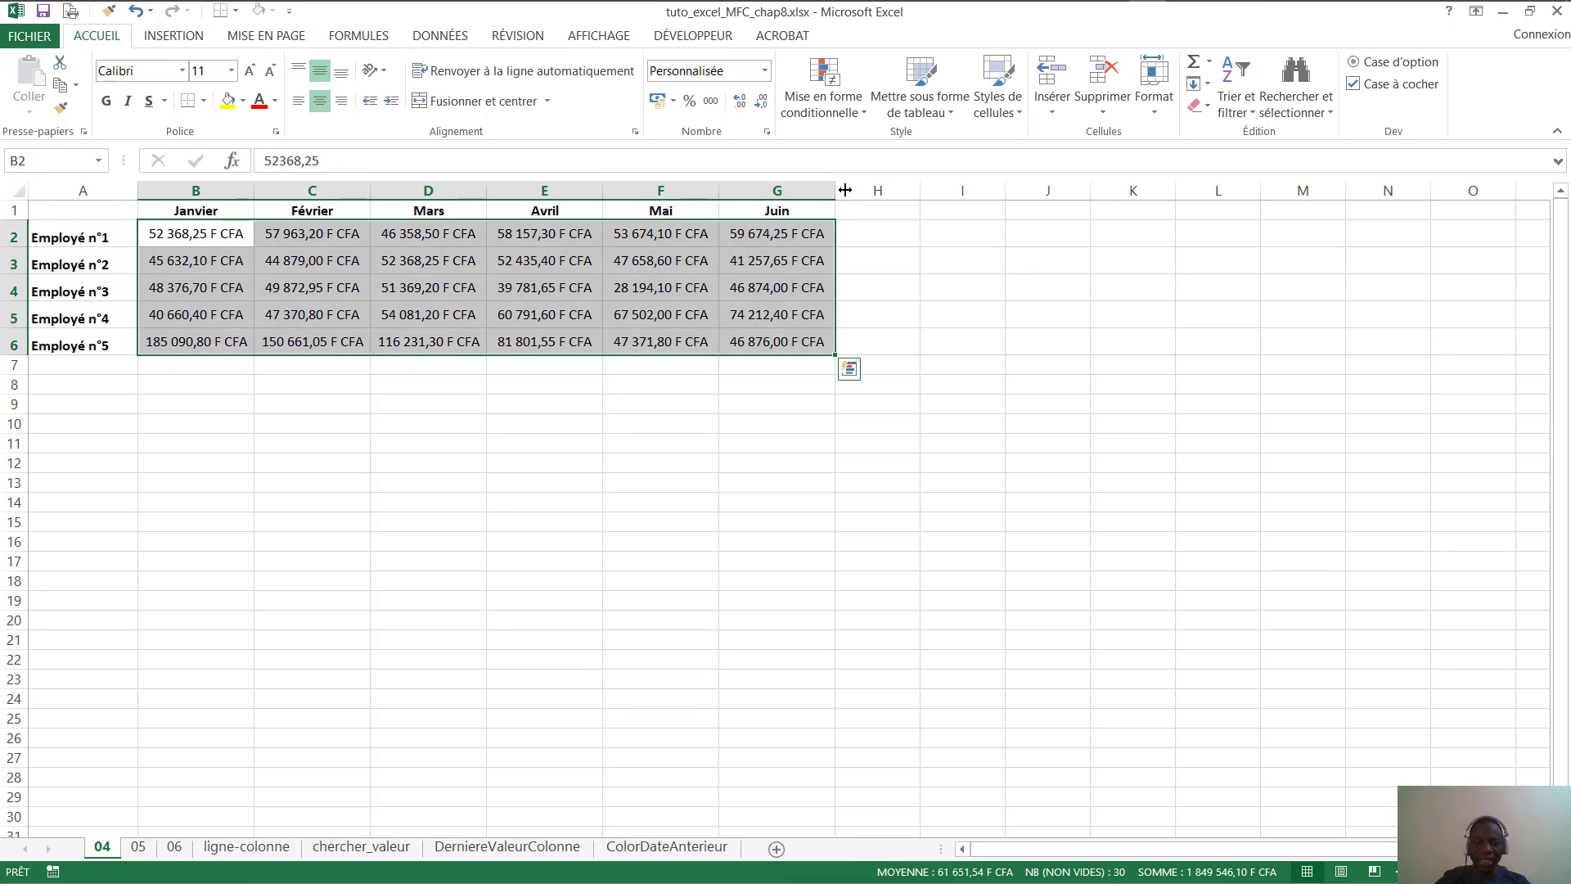
{"action": "left_click", "coordinate": [851, 108]}
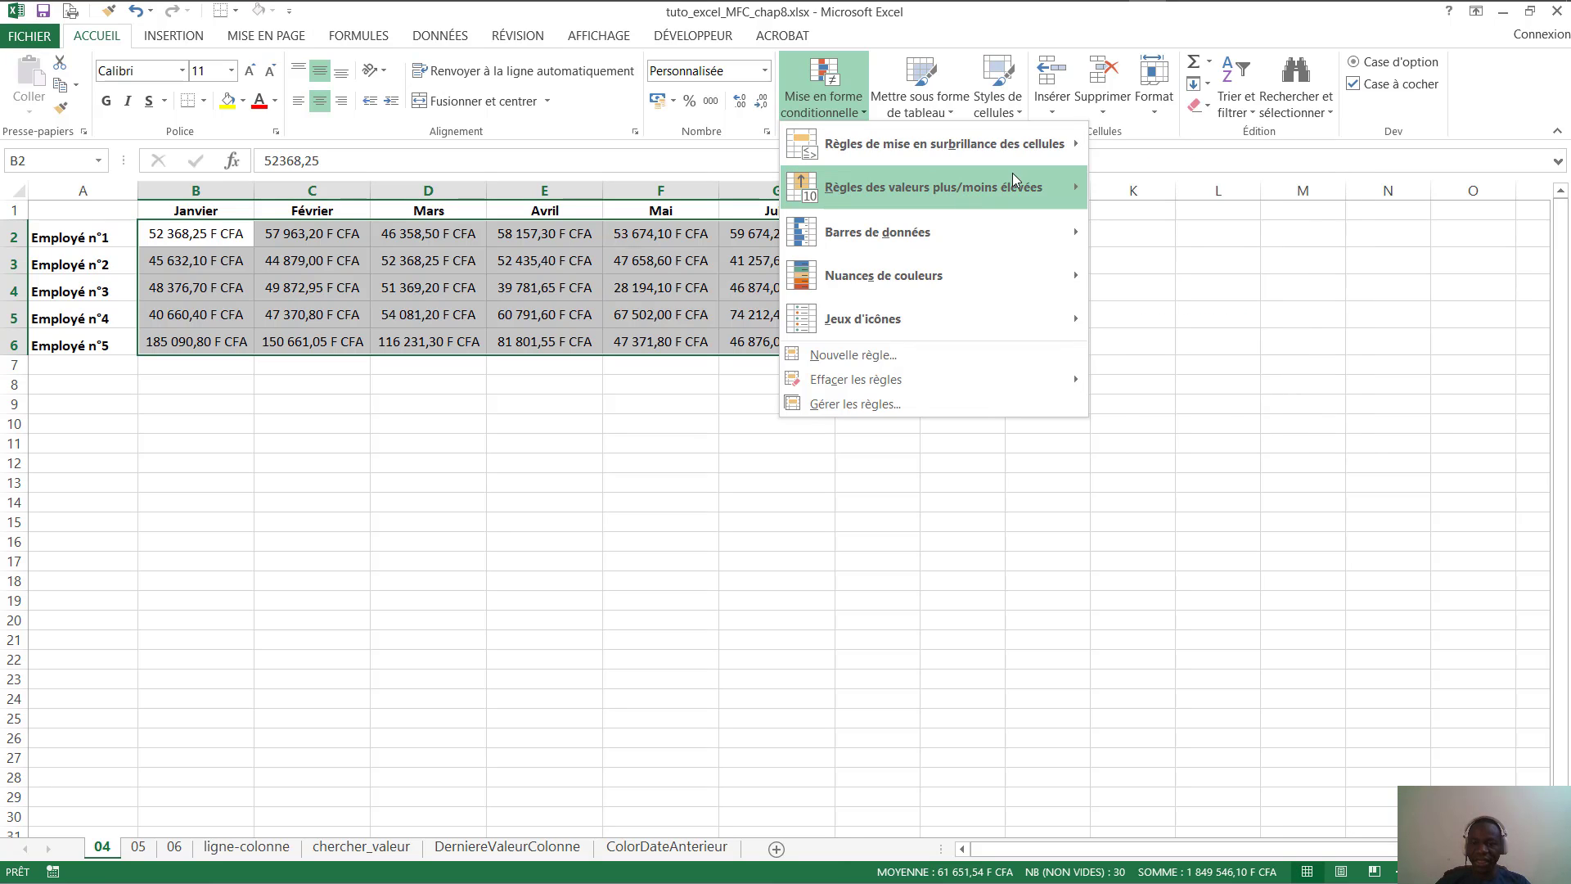
{"action": "mouse_move", "coordinate": [961, 193]}
{"action": "left_click", "coordinate": [1249, 193]}
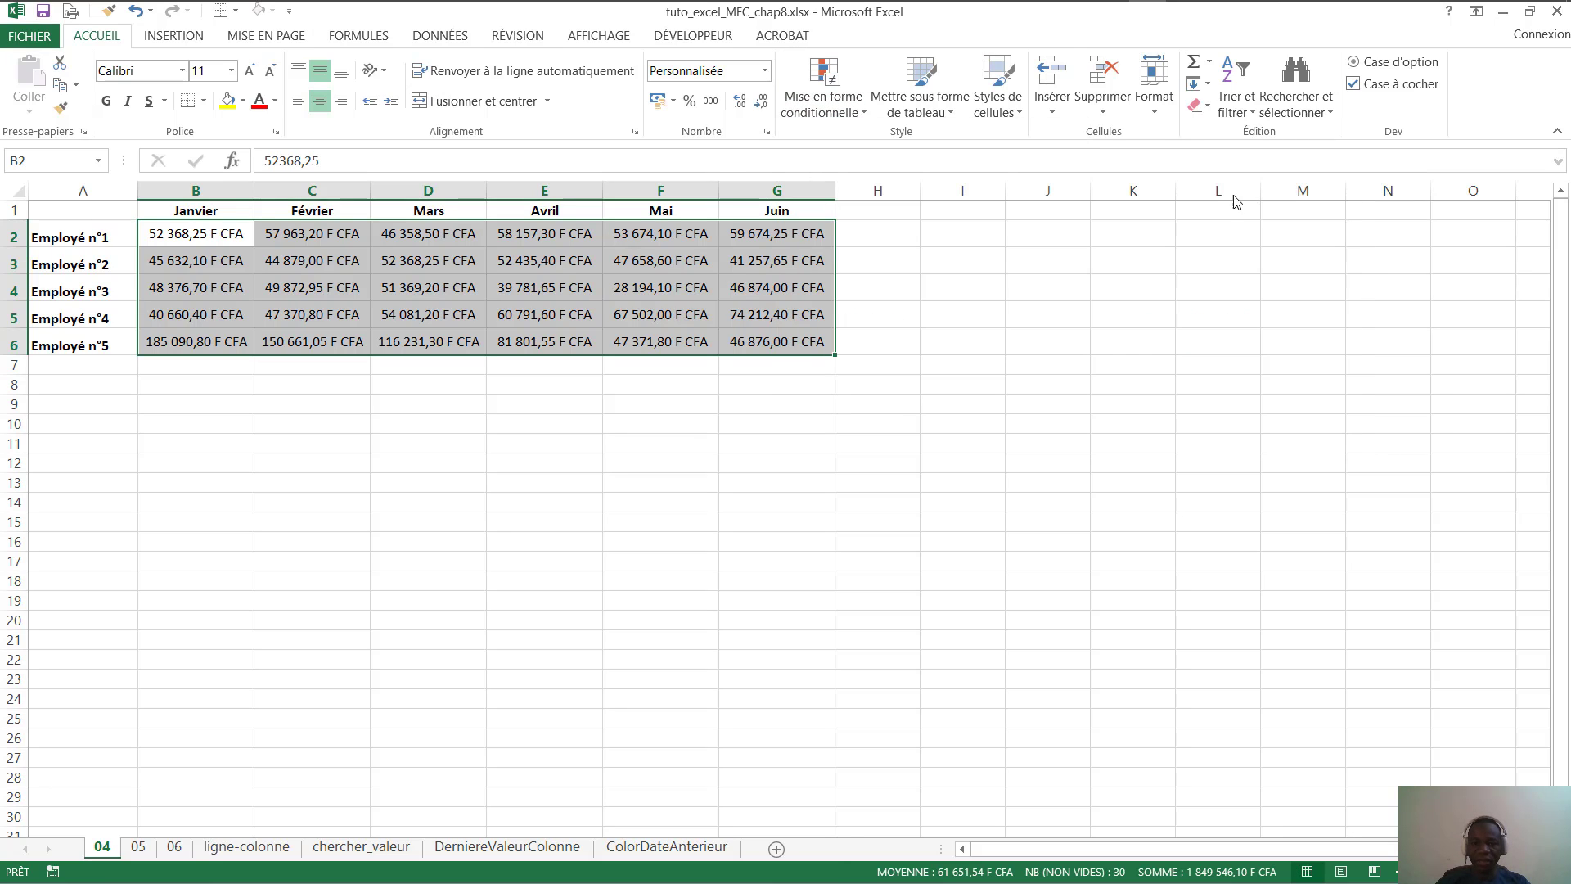
{"action": "left_click", "coordinate": [944, 290]}
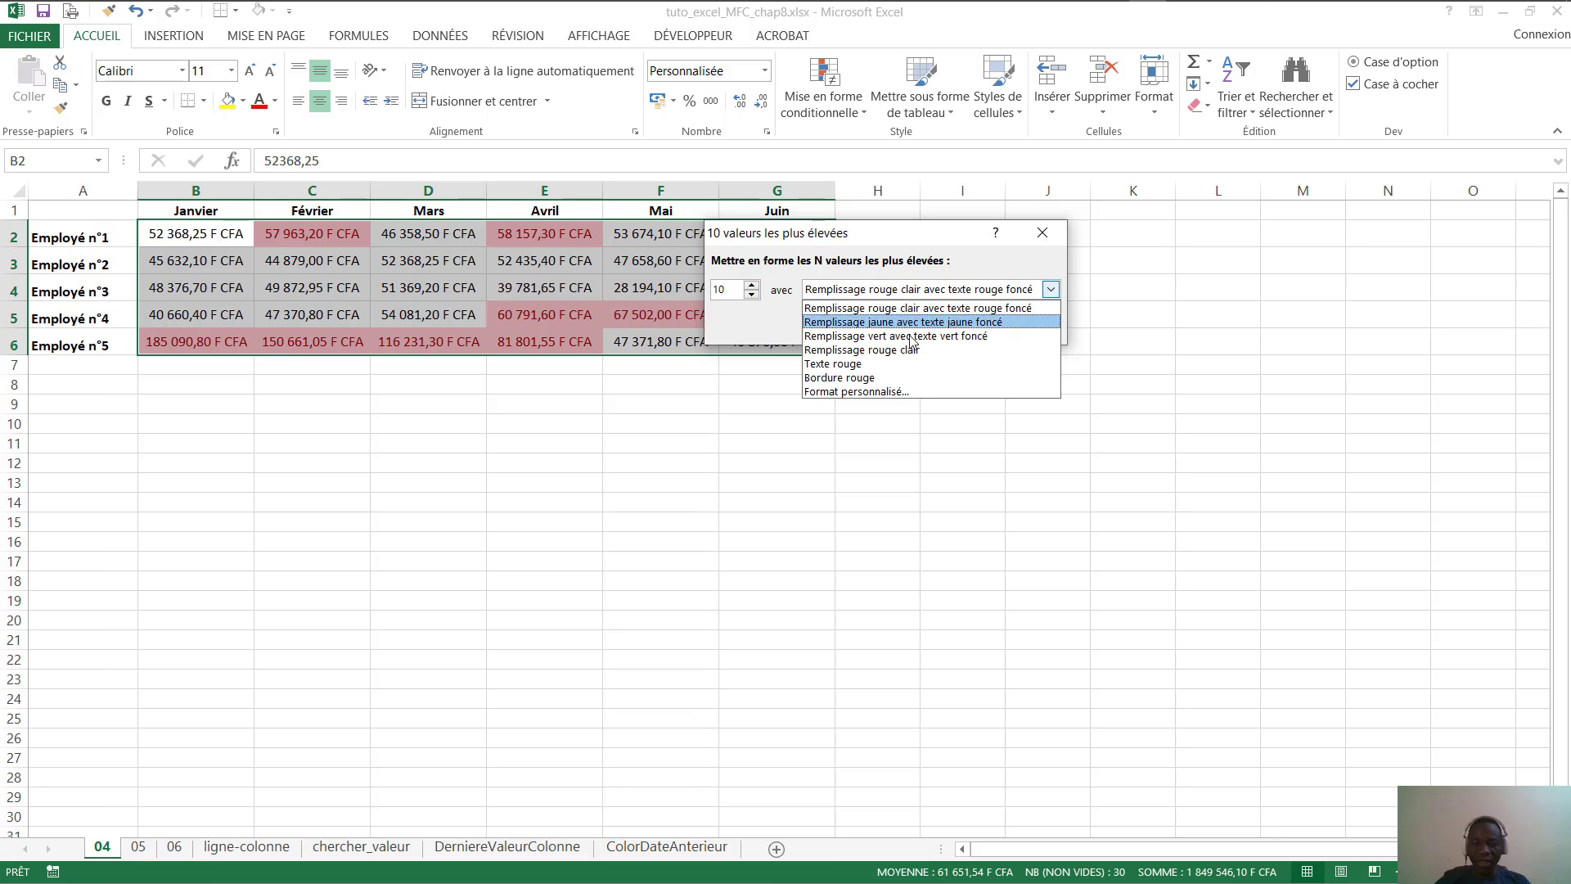
{"action": "left_click", "coordinate": [956, 335]}
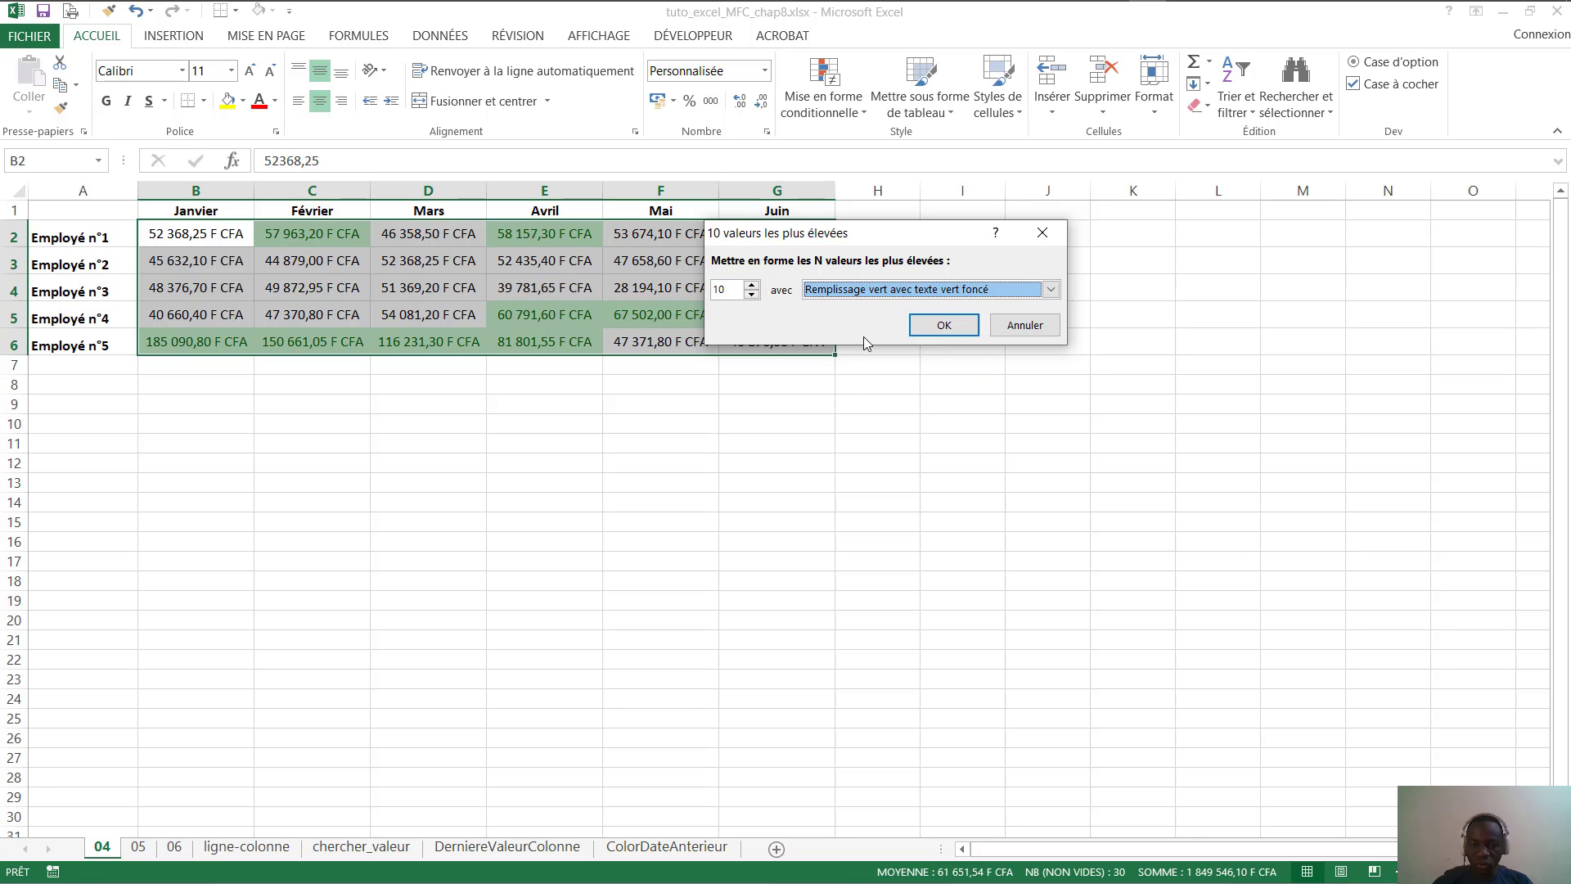
{"action": "key", "text": "Return"}
Examine the green-highlighted cells in the table to verify which amounts count among the 10 highest
{"action": "key", "text": "Down"}
{"action": "key", "text": "Right"}
{"action": "key", "text": "Right"}
{"action": "key", "text": "Right"}
{"action": "key", "text": "Right"}
{"action": "key", "text": "Right"}
{"action": "key", "text": "Right"}
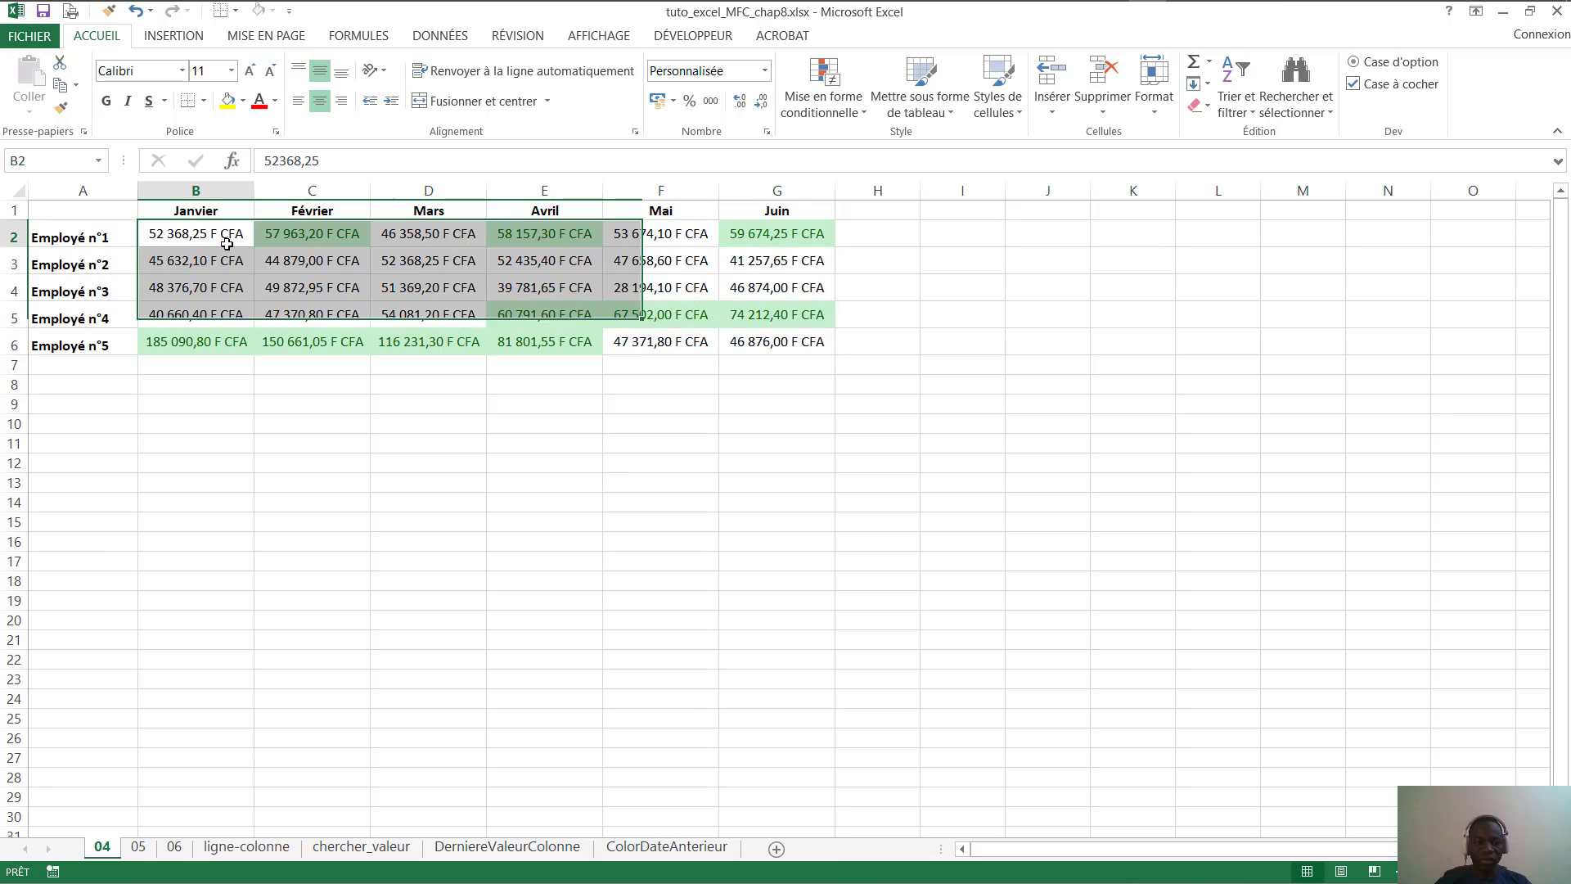
{"action": "left_click", "coordinate": [358, 233]}
{"action": "left_click", "coordinate": [481, 235]}
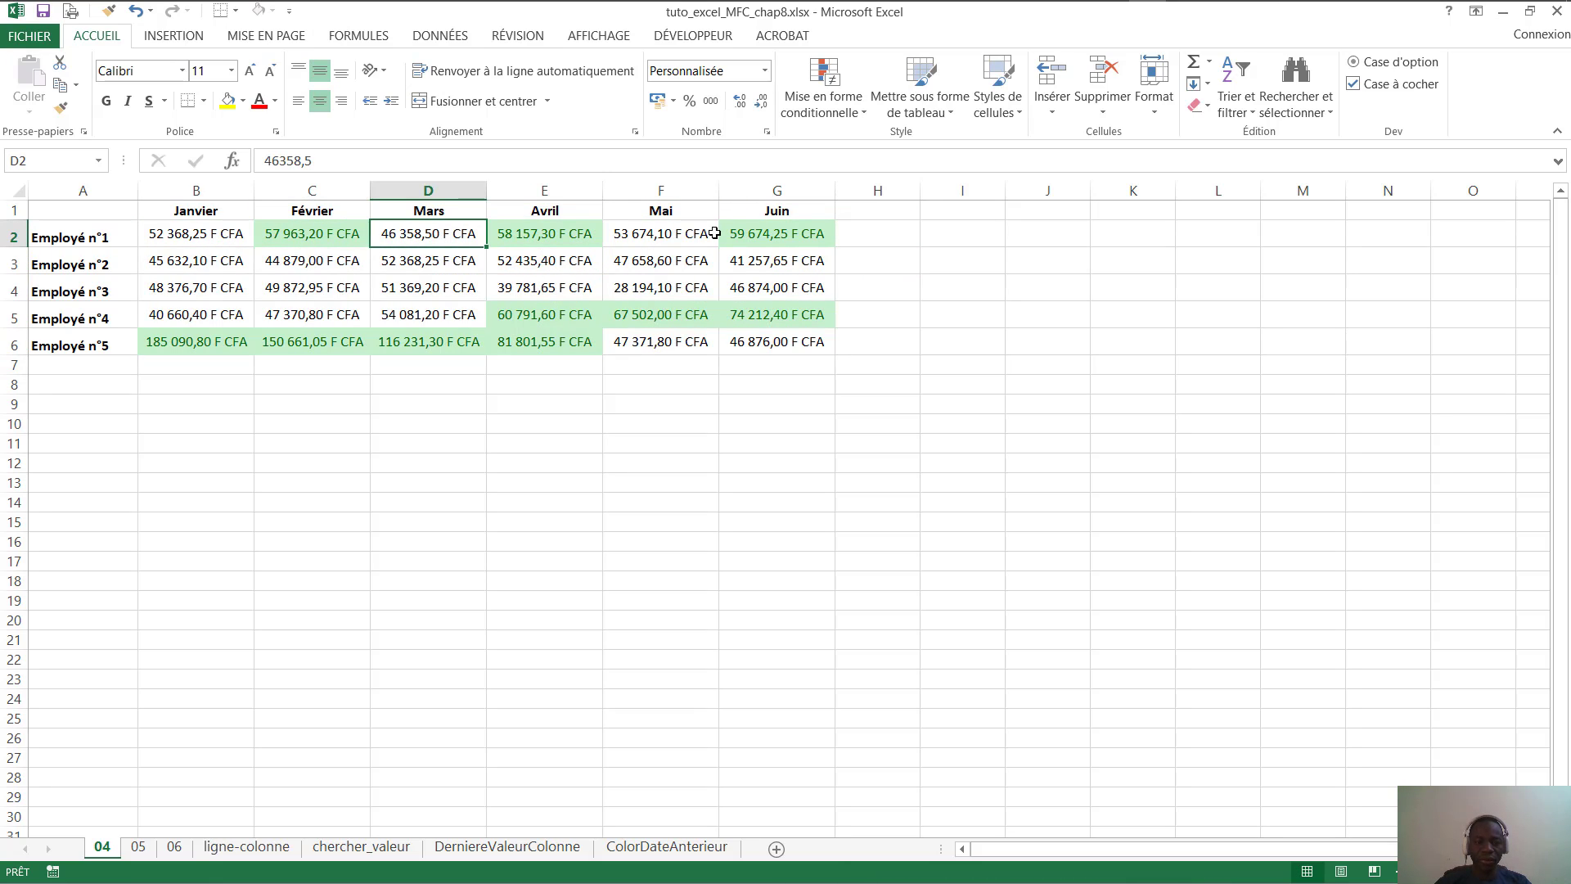
{"action": "left_click", "coordinate": [748, 235]}
{"action": "left_click", "coordinate": [578, 316]}
{"action": "left_click", "coordinate": [630, 315]}
{"action": "left_click", "coordinate": [806, 316]}
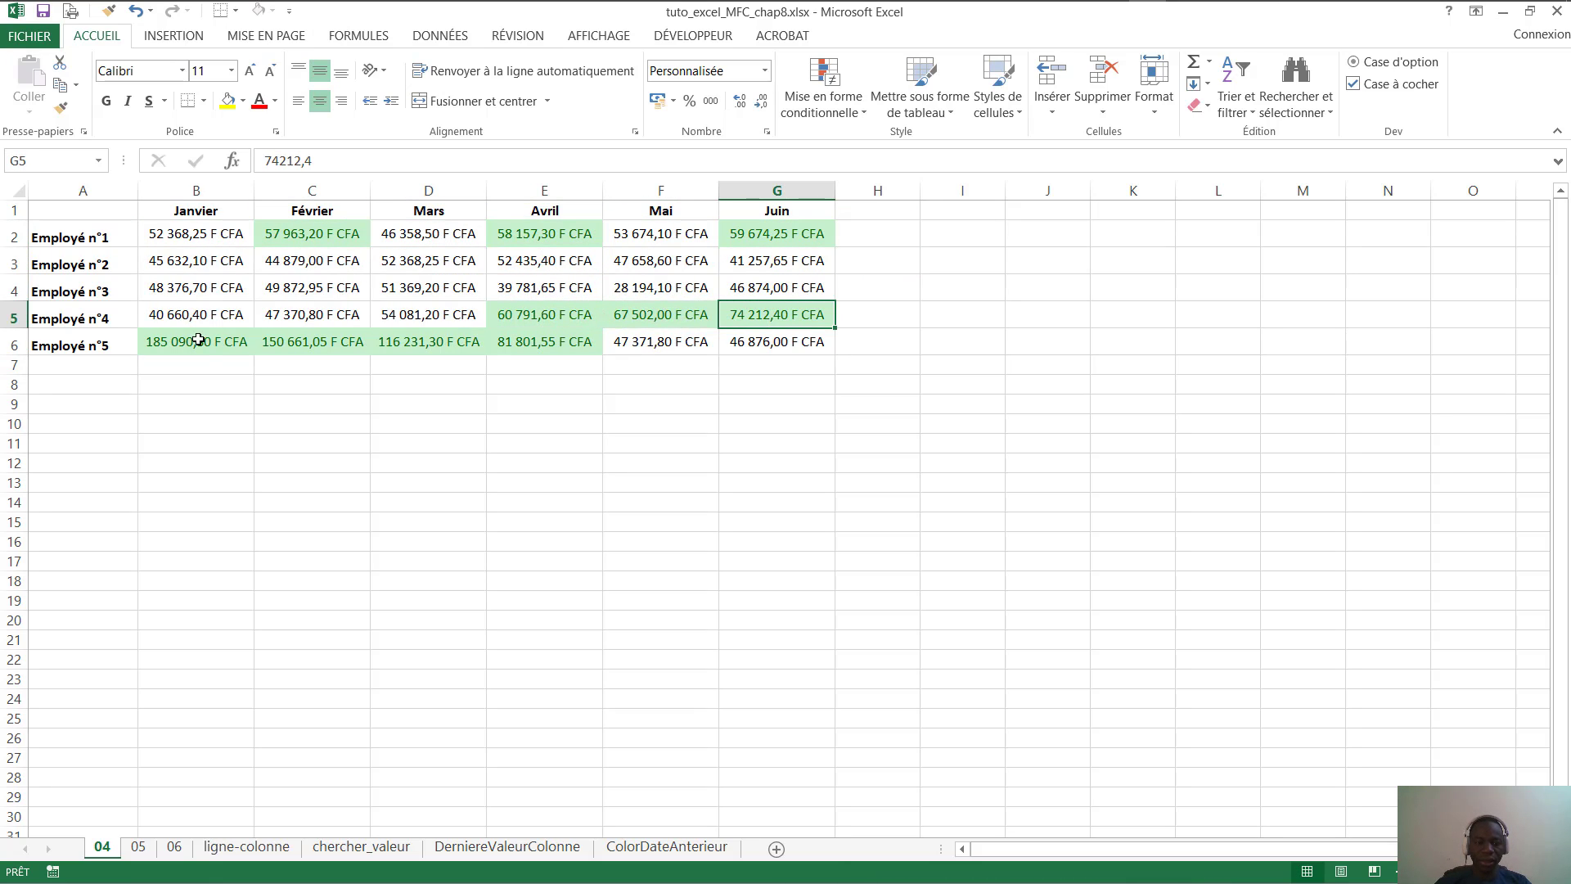
{"action": "left_click", "coordinate": [199, 339]}
{"action": "left_click", "coordinate": [339, 341]}
{"action": "left_click", "coordinate": [434, 341]}
{"action": "left_click", "coordinate": [537, 335]}
{"action": "left_click", "coordinate": [904, 231]}
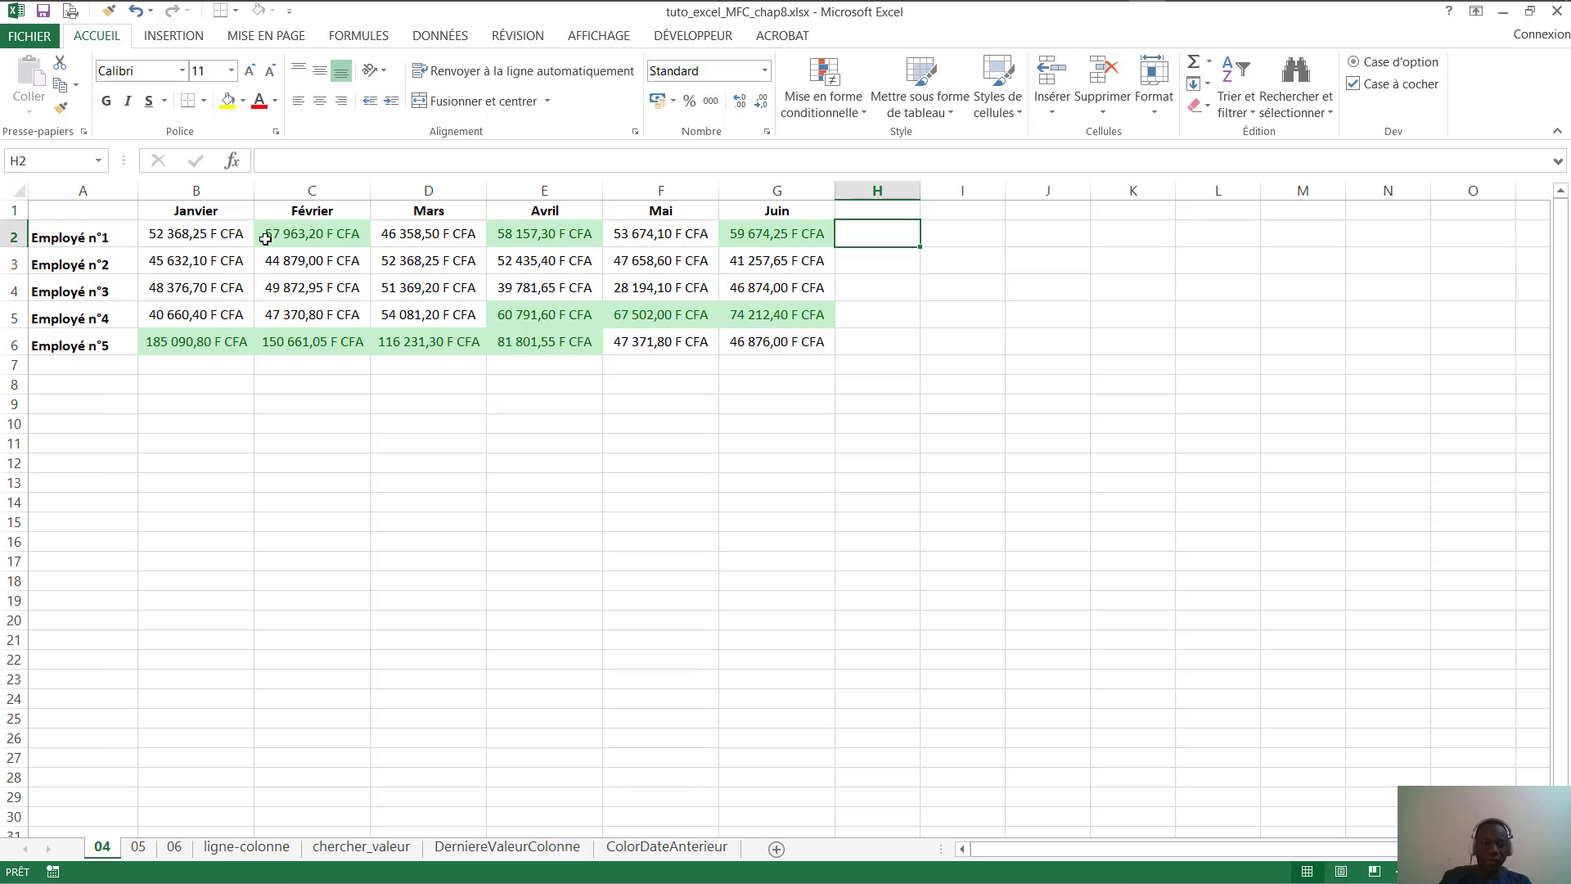
Highlight the 10 lowest values in B2:G6 with light red fill and dark red text, and review the marked cells
{"action": "left_click_drag", "start_coordinate": [231, 231], "coordinate": [796, 340]}
{"action": "left_click", "coordinate": [822, 97]}
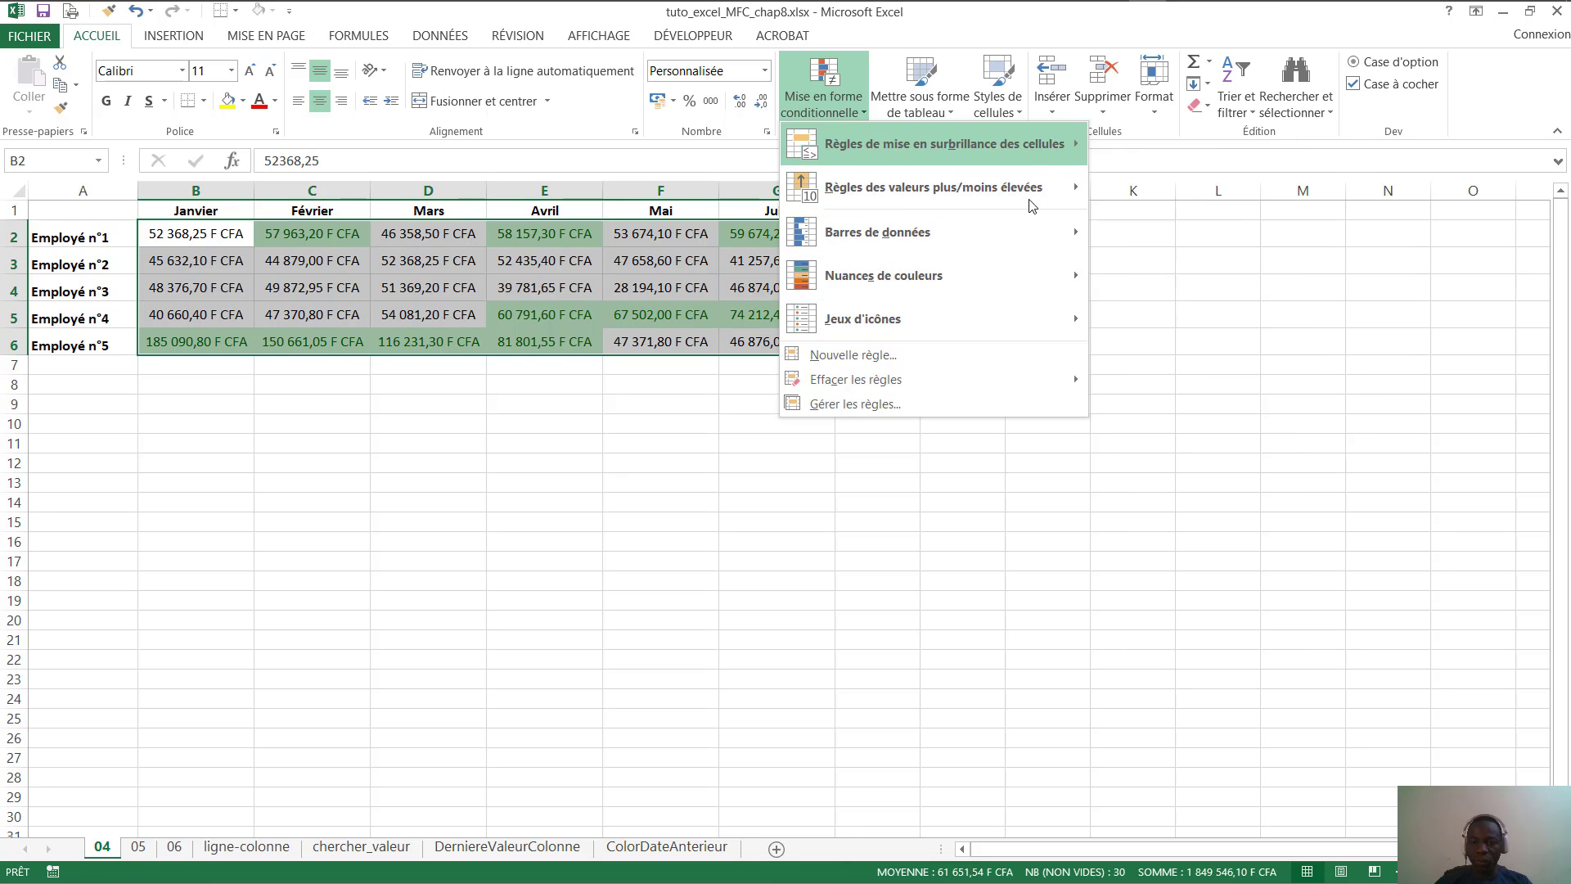
{"action": "mouse_move", "coordinate": [1028, 199]}
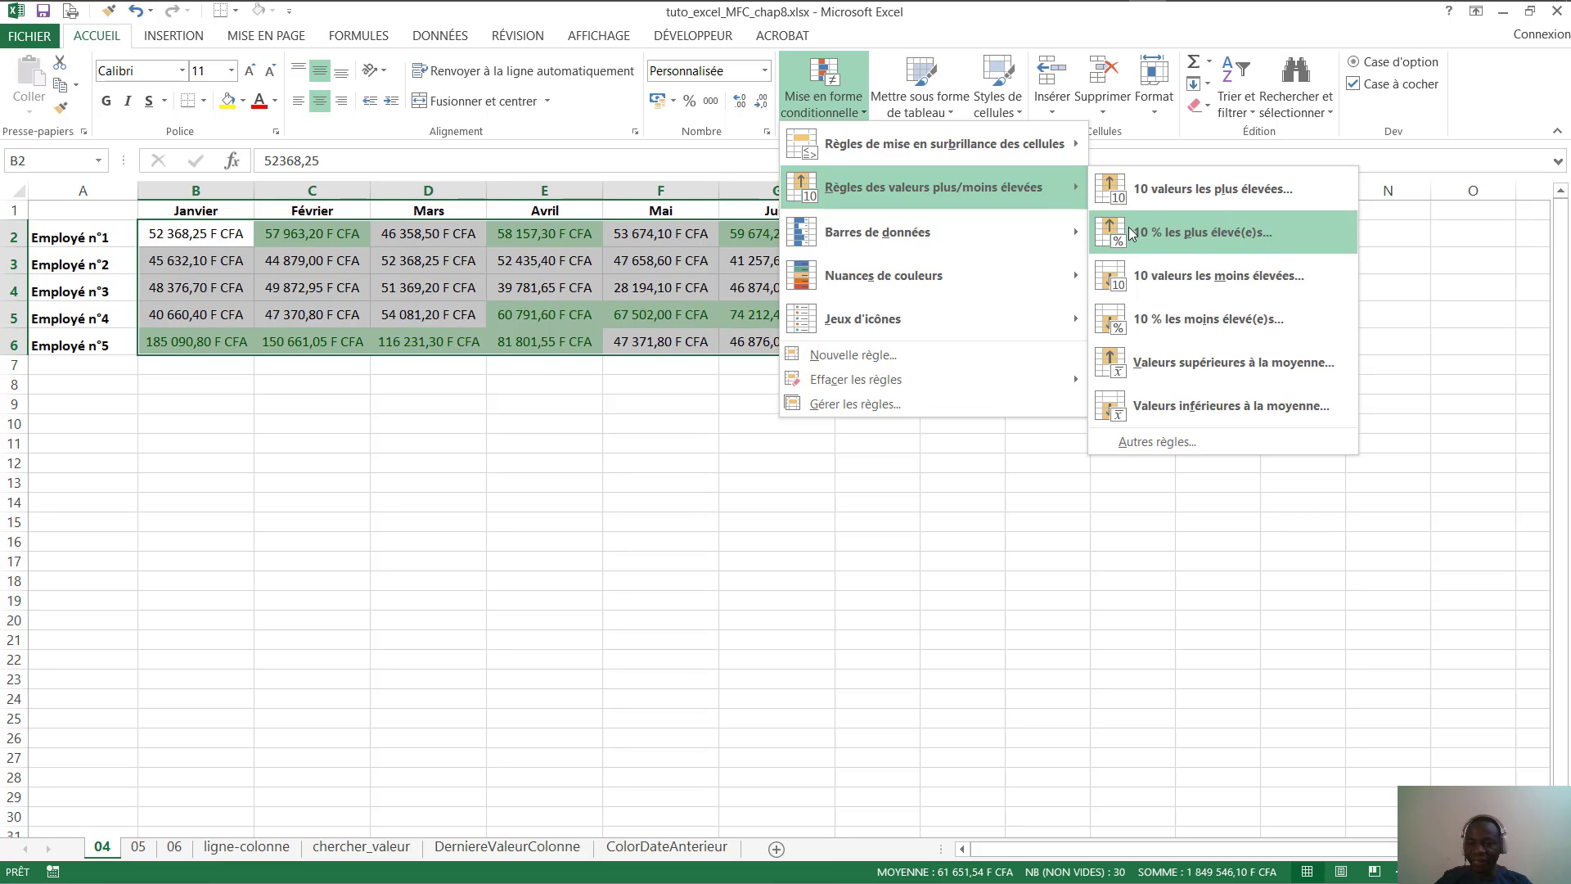
{"action": "left_click", "coordinate": [1234, 277]}
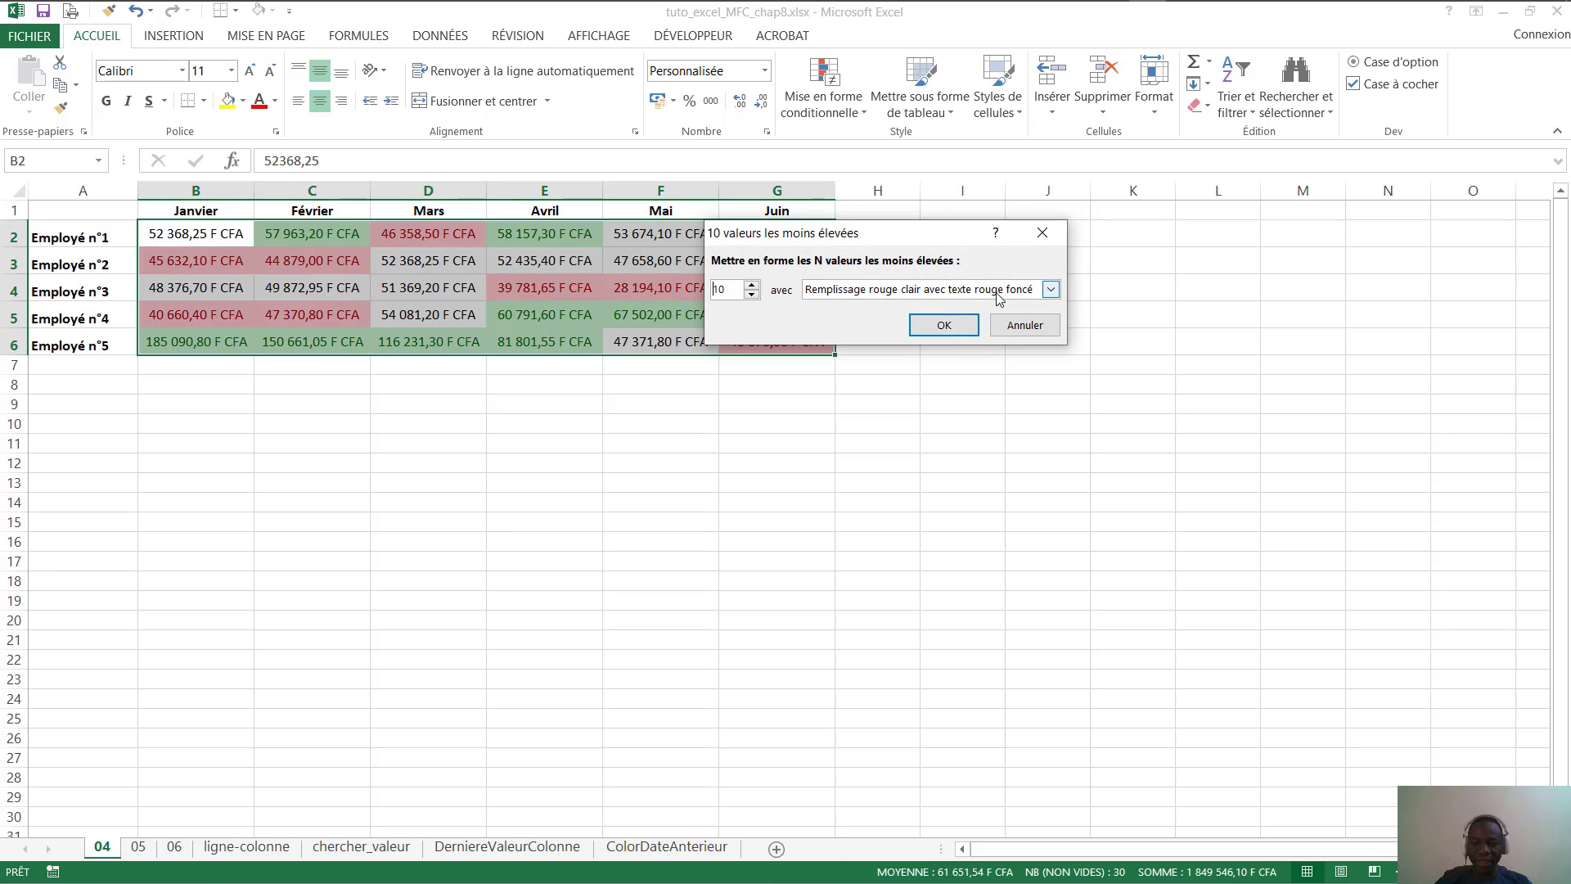
{"action": "left_click", "coordinate": [941, 325]}
{"action": "left_click", "coordinate": [333, 258]}
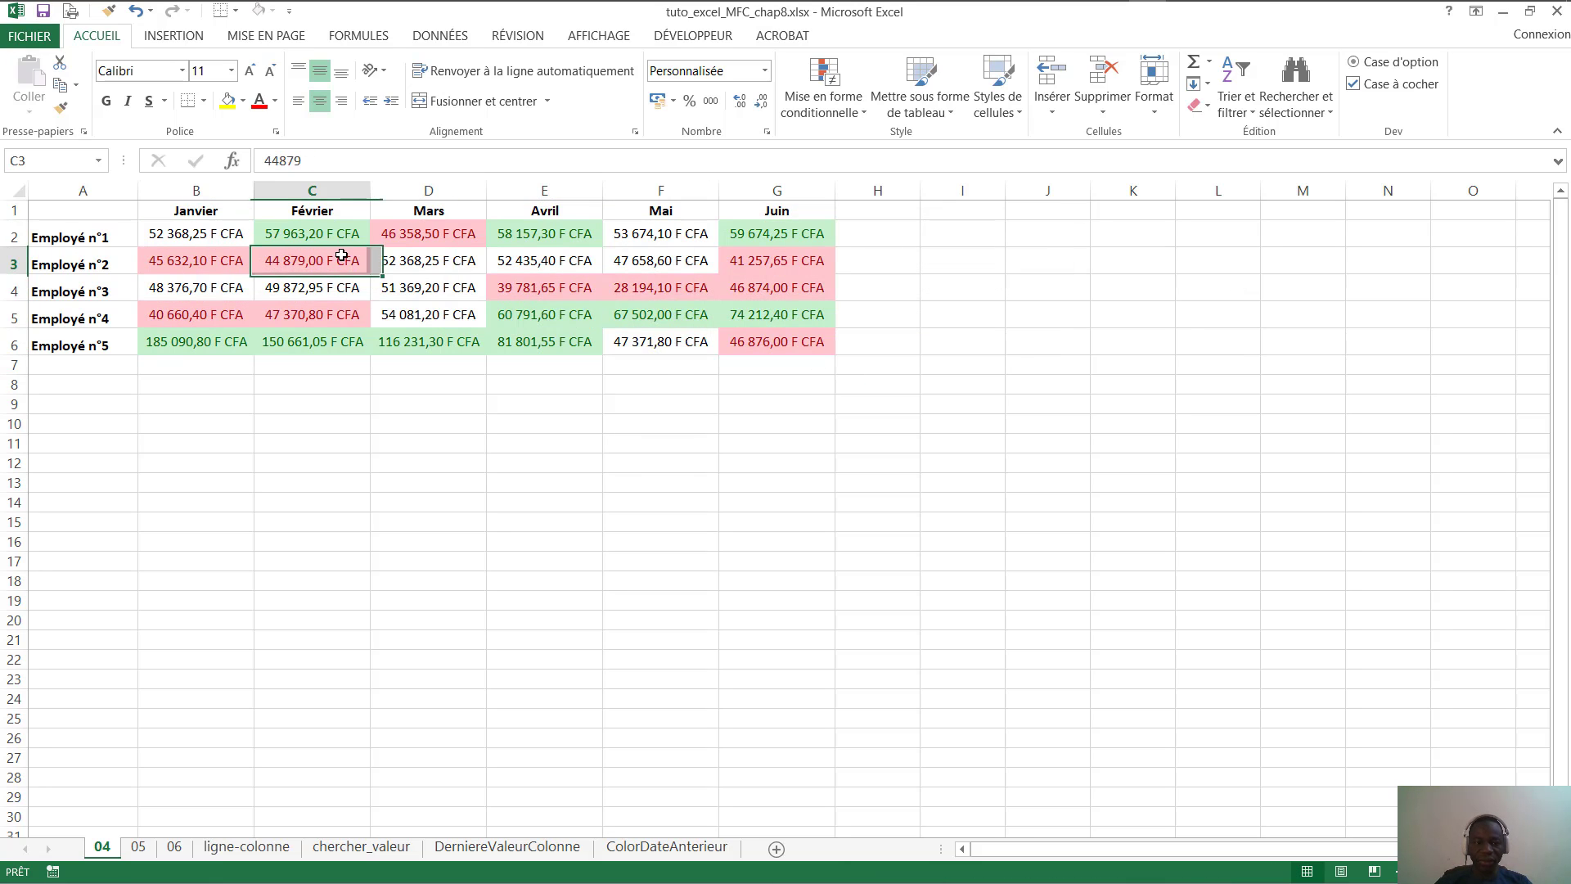
{"action": "left_click", "coordinate": [500, 277]}
{"action": "left_click", "coordinate": [260, 243]}
{"action": "left_click", "coordinate": [654, 259]}
{"action": "left_click", "coordinate": [811, 252]}
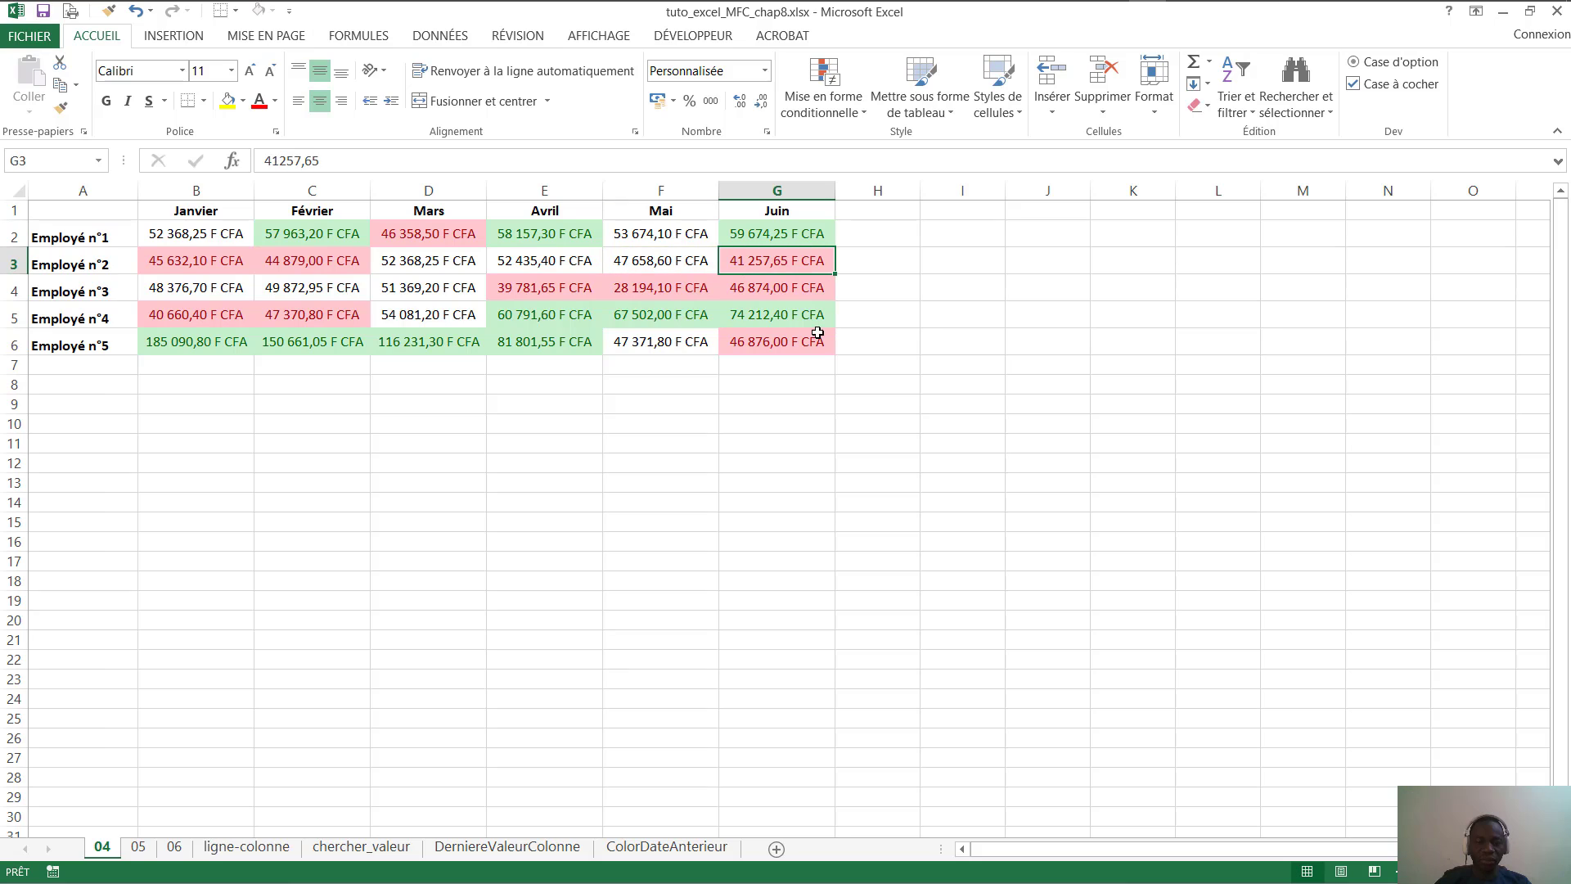
Examine the red and green cells in B2:G6 to compare each employee's lowest and highest monthly amounts
{"action": "left_click", "coordinate": [813, 337]}
{"action": "left_click", "coordinate": [269, 308]}
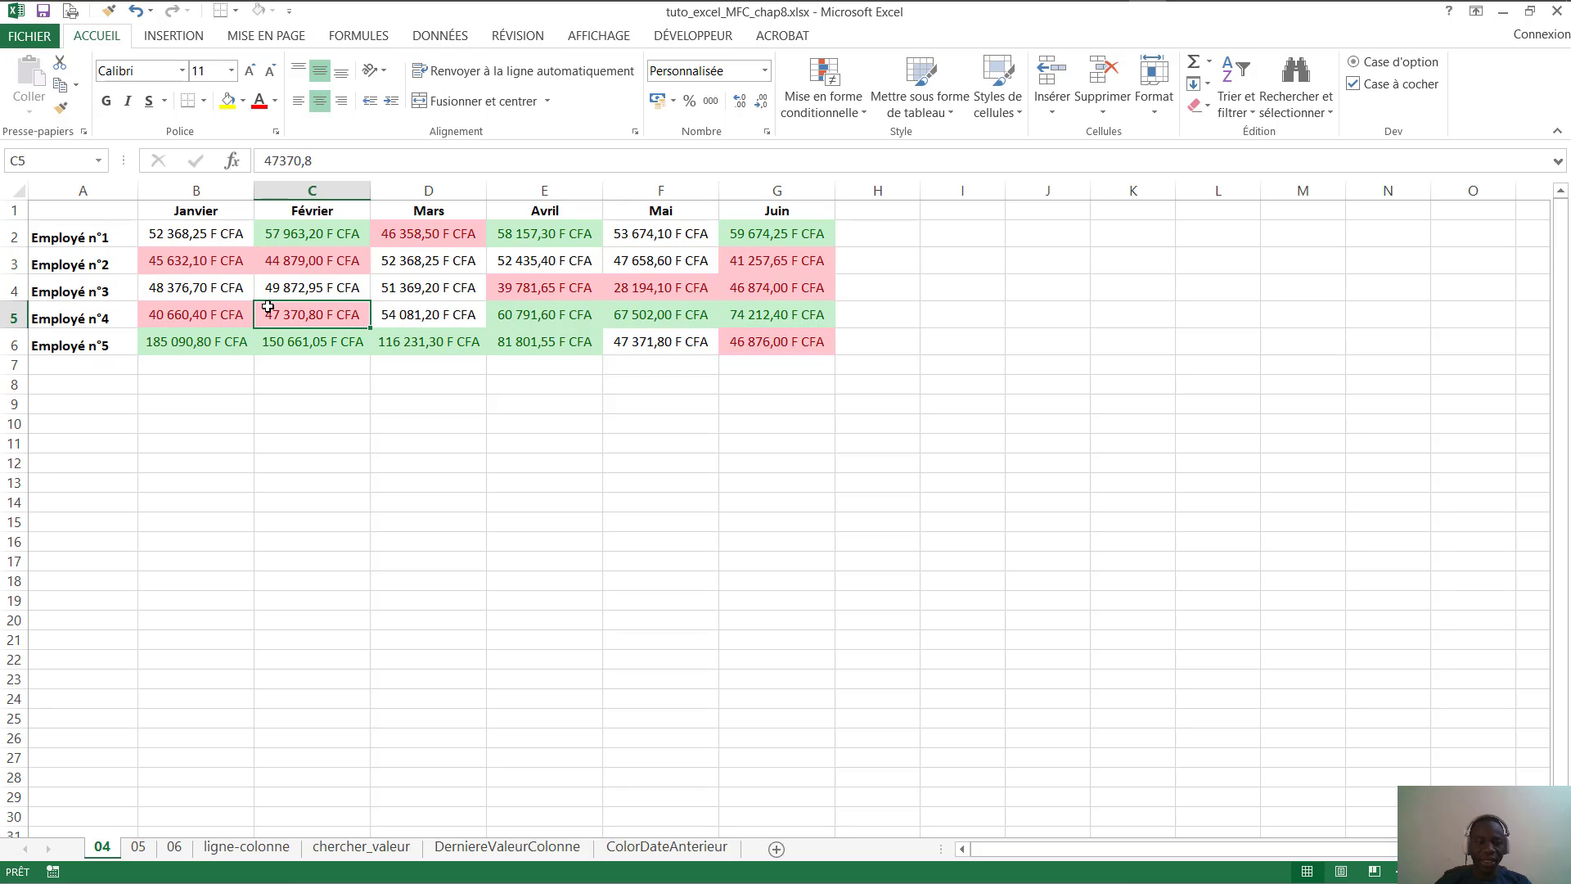
{"action": "left_click", "coordinate": [727, 254]}
{"action": "left_click", "coordinate": [736, 287]}
{"action": "left_click", "coordinate": [754, 338]}
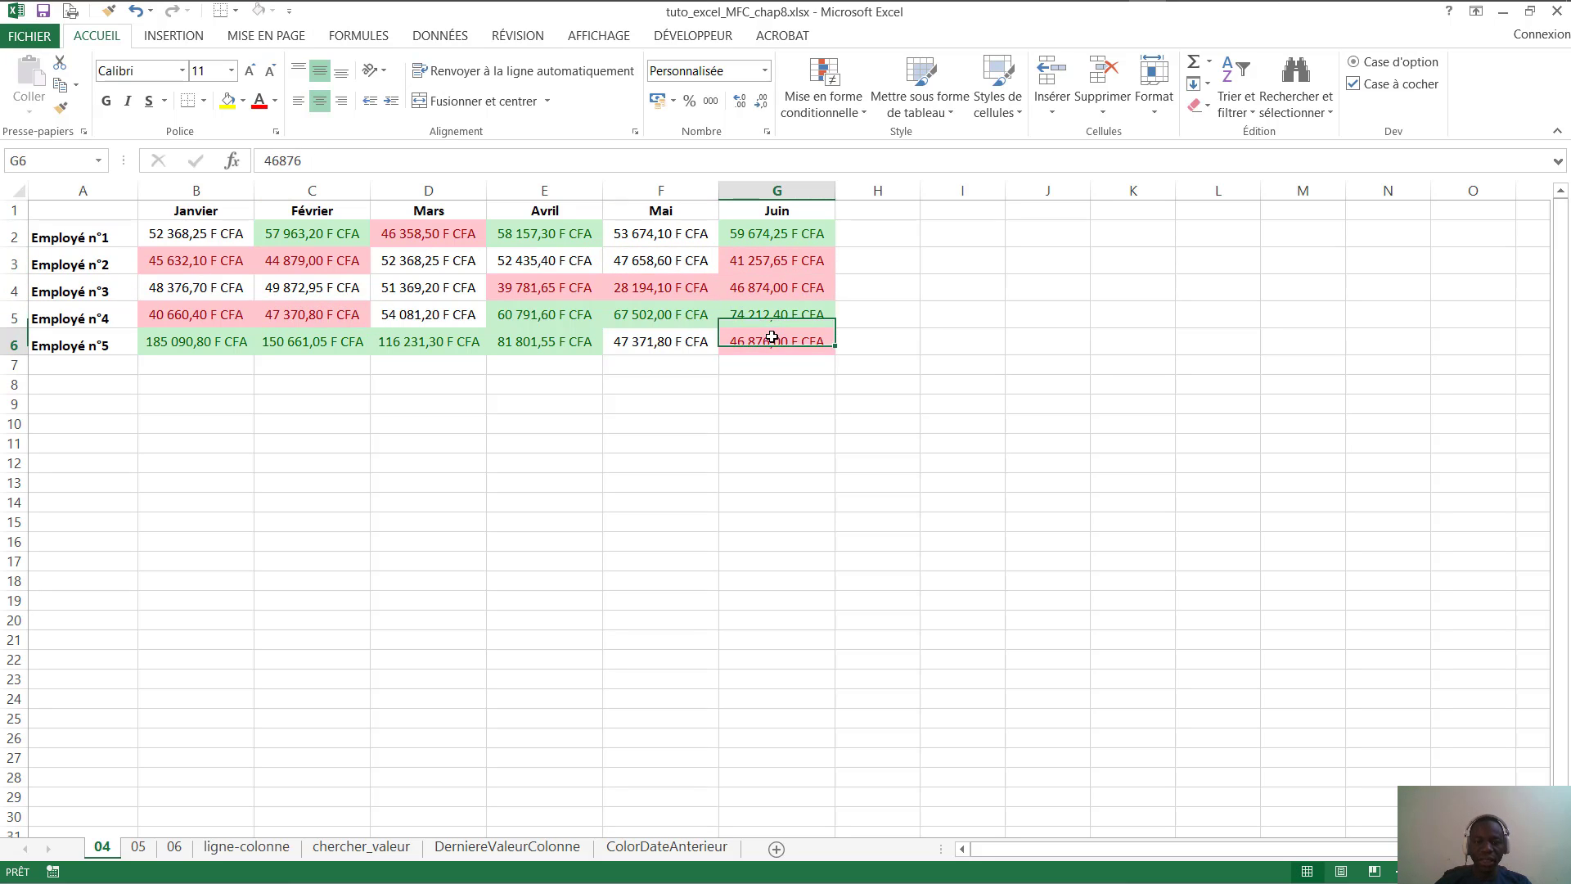
{"action": "left_click", "coordinate": [548, 309]}
{"action": "left_click", "coordinate": [69, 237]}
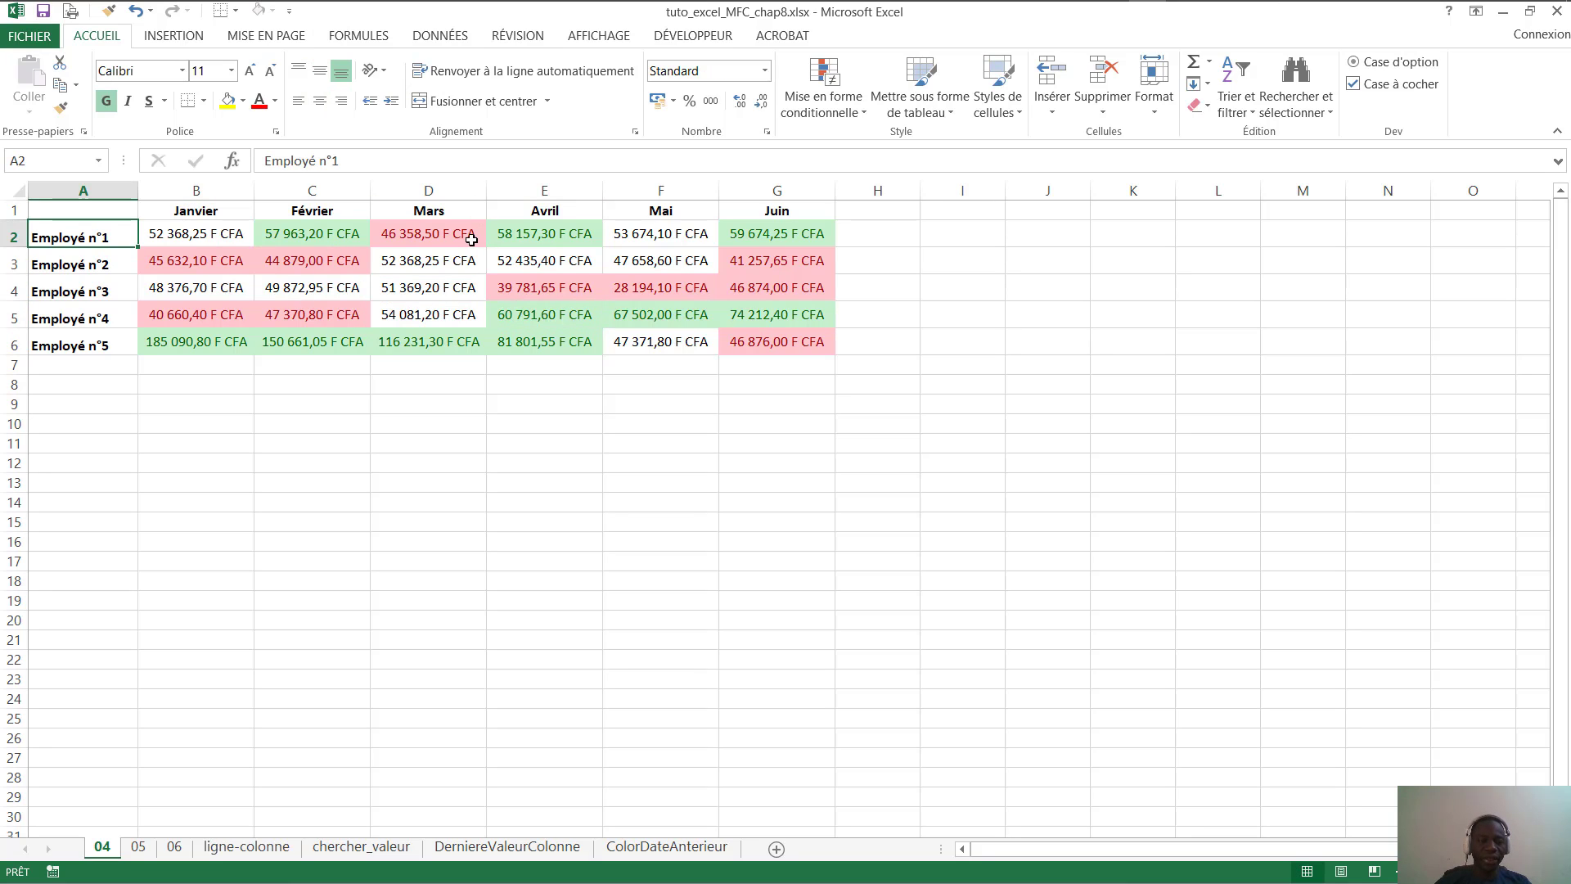
{"action": "left_click", "coordinate": [462, 231]}
{"action": "left_click", "coordinate": [226, 256]}
{"action": "left_click", "coordinate": [456, 261]}
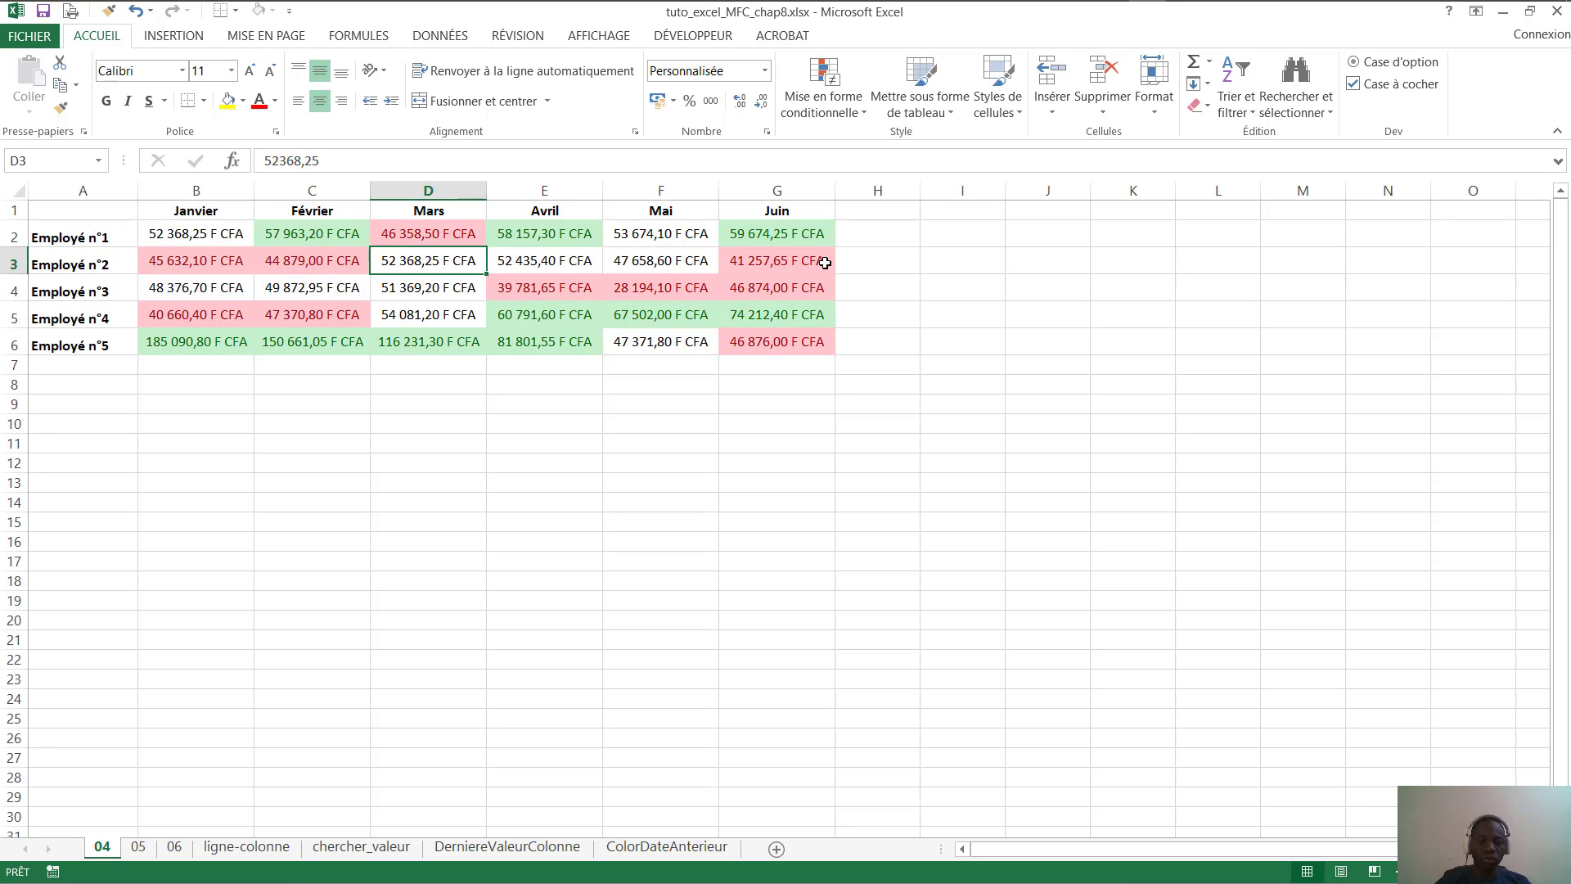
{"action": "left_click", "coordinate": [772, 245]}
{"action": "left_click", "coordinate": [328, 233]}
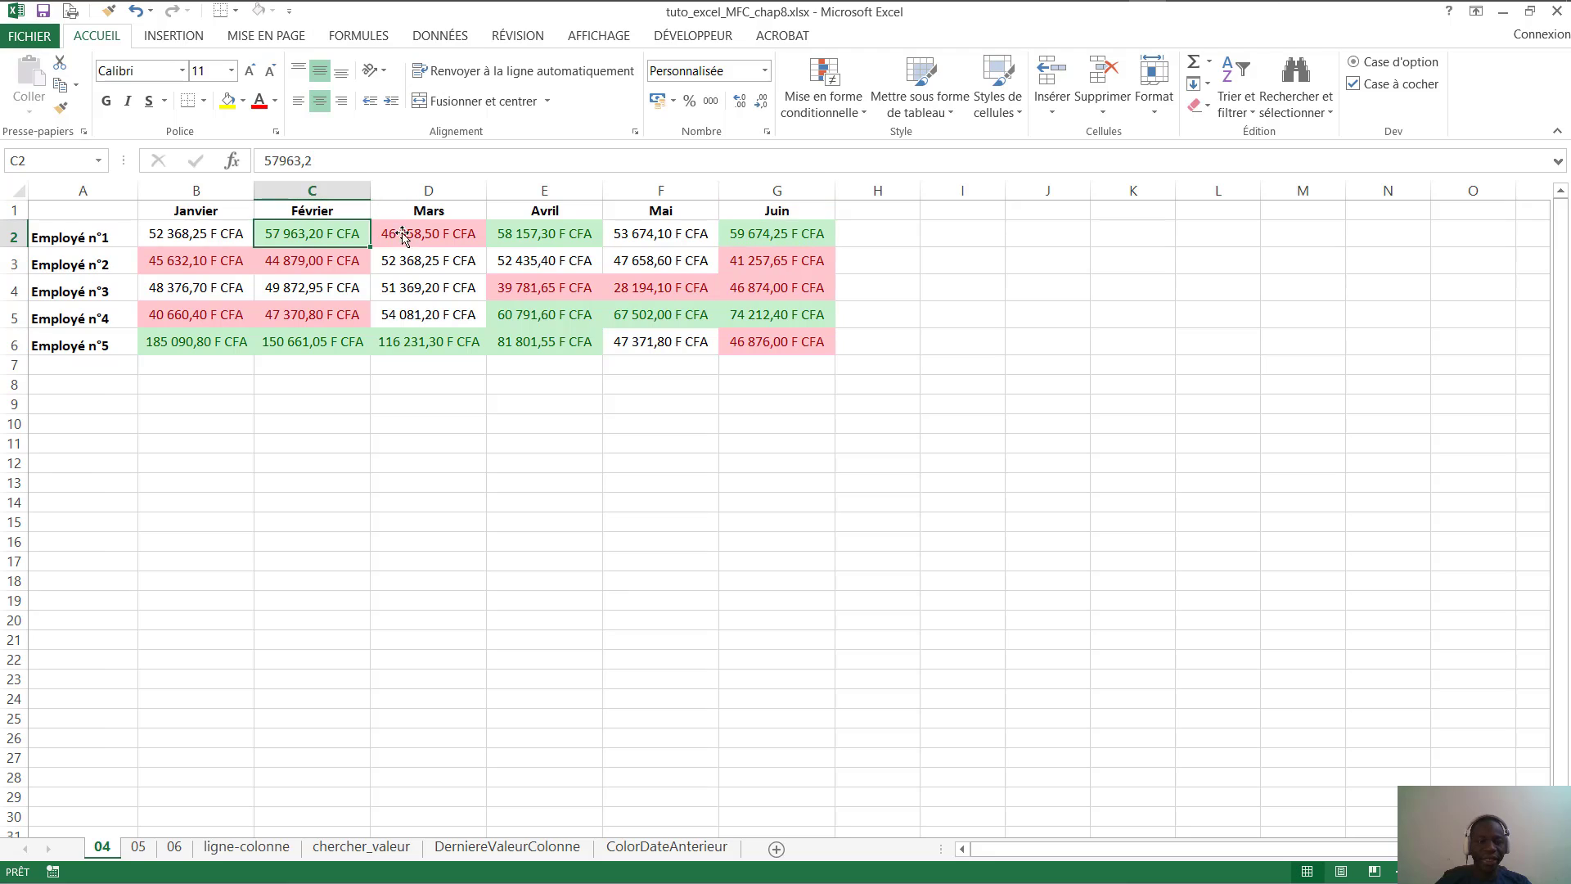
{"action": "left_click", "coordinate": [803, 244]}
{"action": "left_click", "coordinate": [571, 284]}
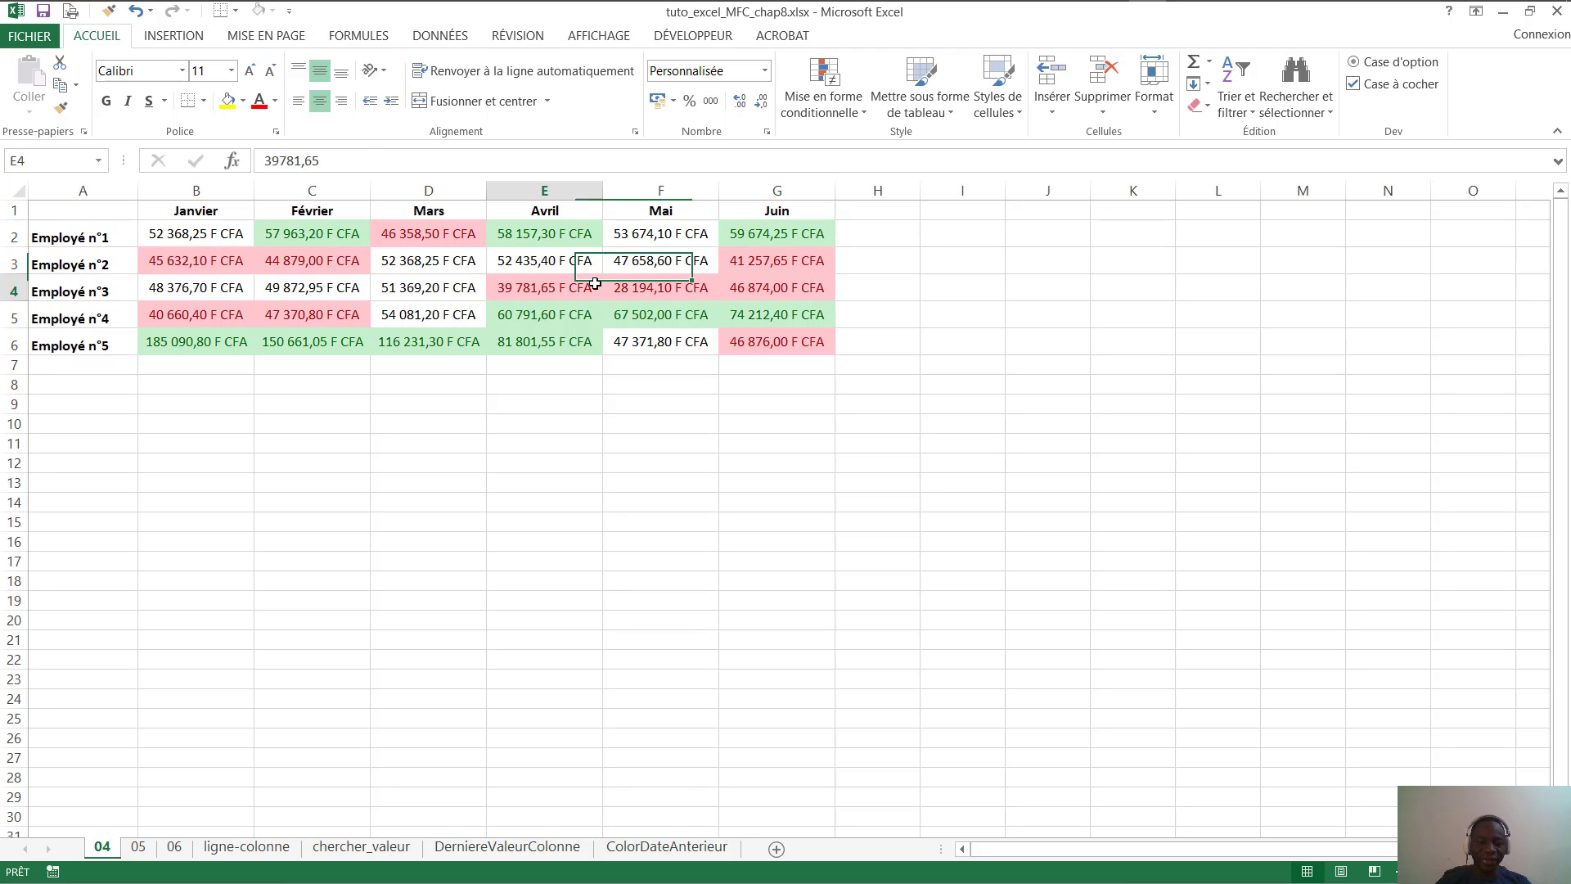
{"action": "left_click", "coordinate": [221, 316]}
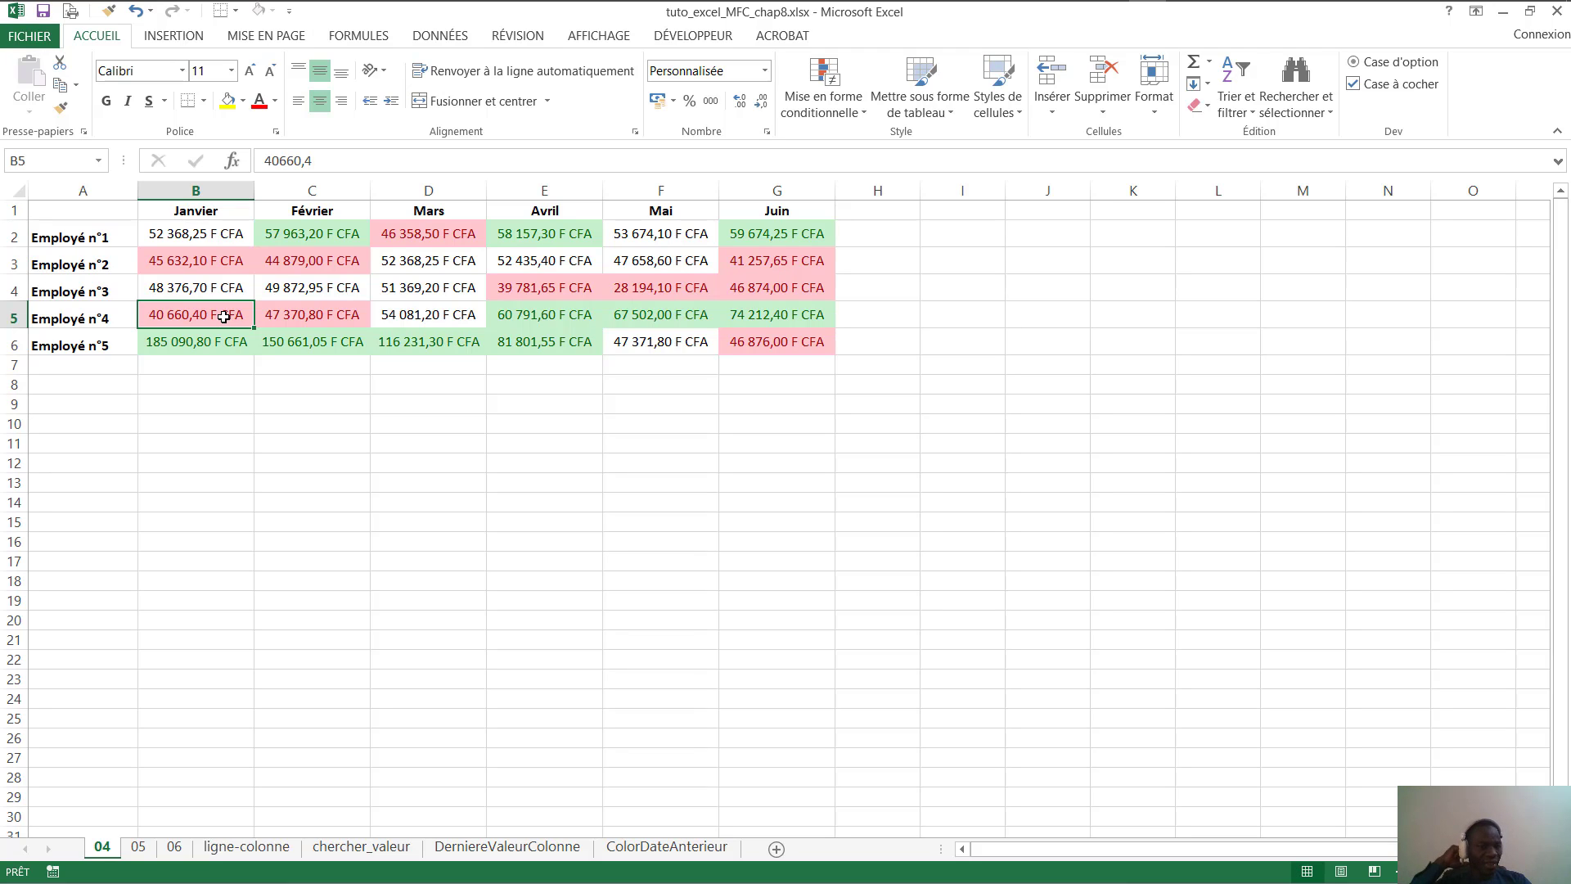
{"action": "left_click", "coordinate": [342, 212]}
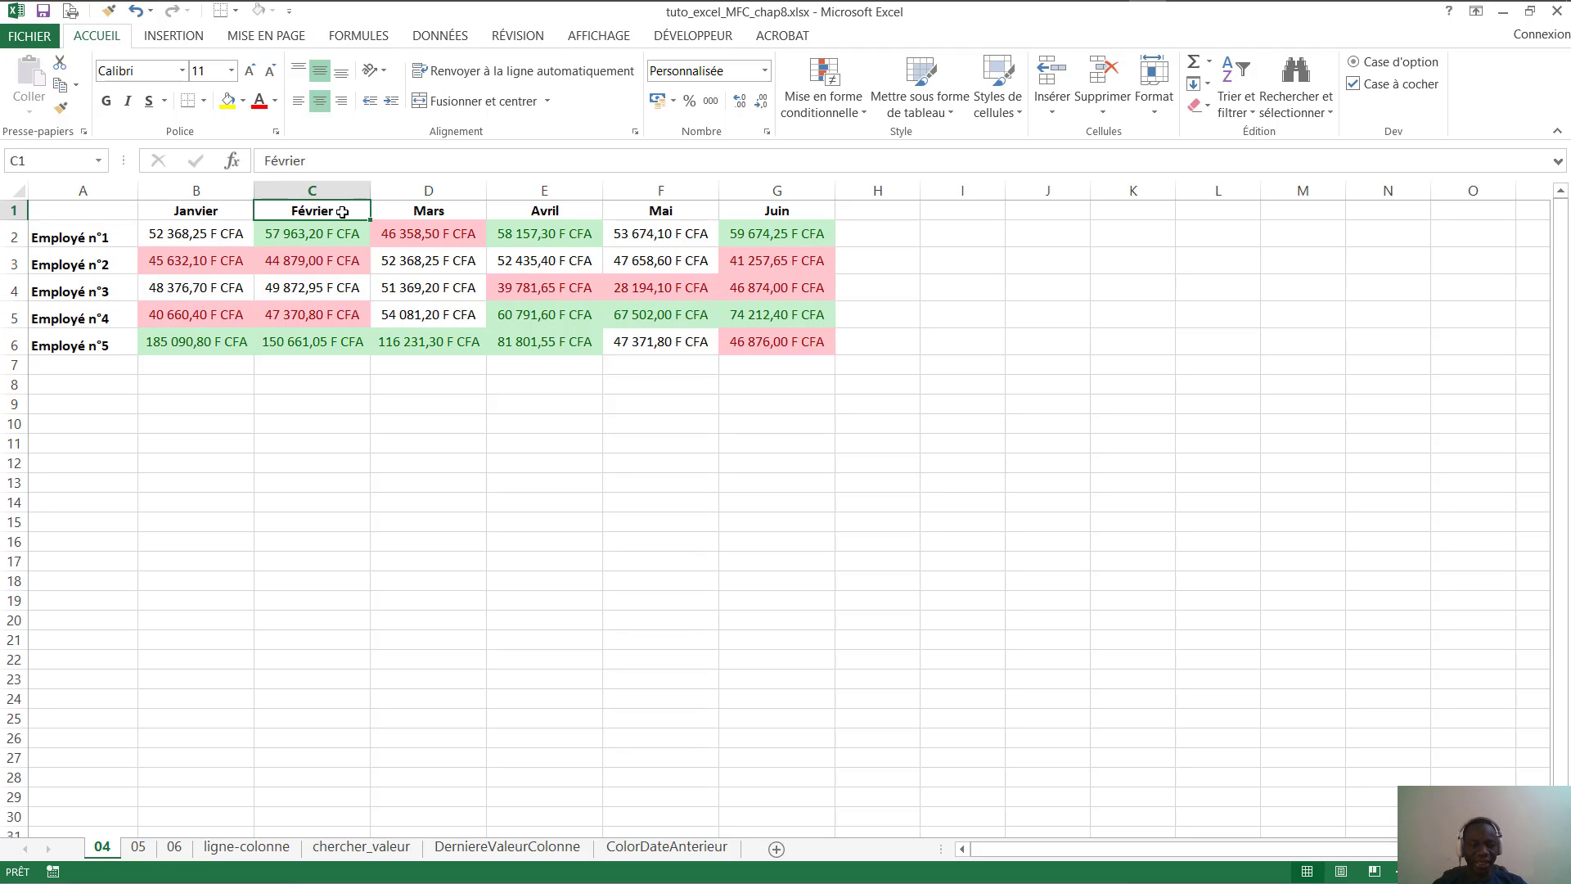
{"action": "left_click", "coordinate": [376, 259]}
{"action": "left_click", "coordinate": [533, 258]}
{"action": "left_click", "coordinate": [671, 259]}
{"action": "left_click", "coordinate": [736, 260]}
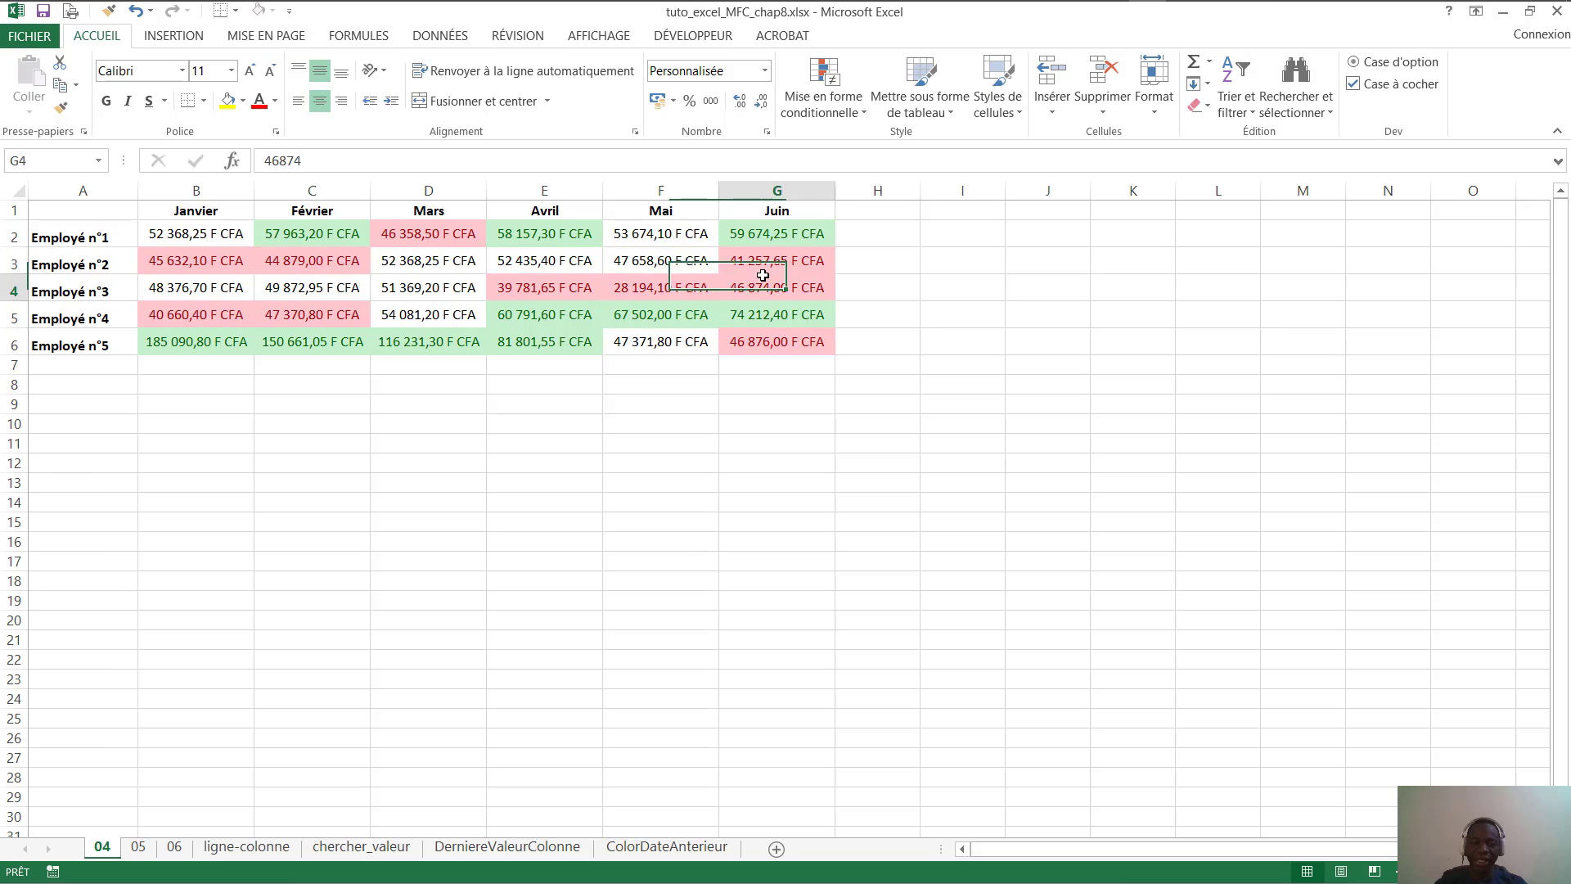
{"action": "left_click", "coordinate": [736, 287]}
{"action": "left_click", "coordinate": [544, 341]}
{"action": "left_click", "coordinate": [425, 342]}
{"action": "left_click", "coordinate": [245, 319]}
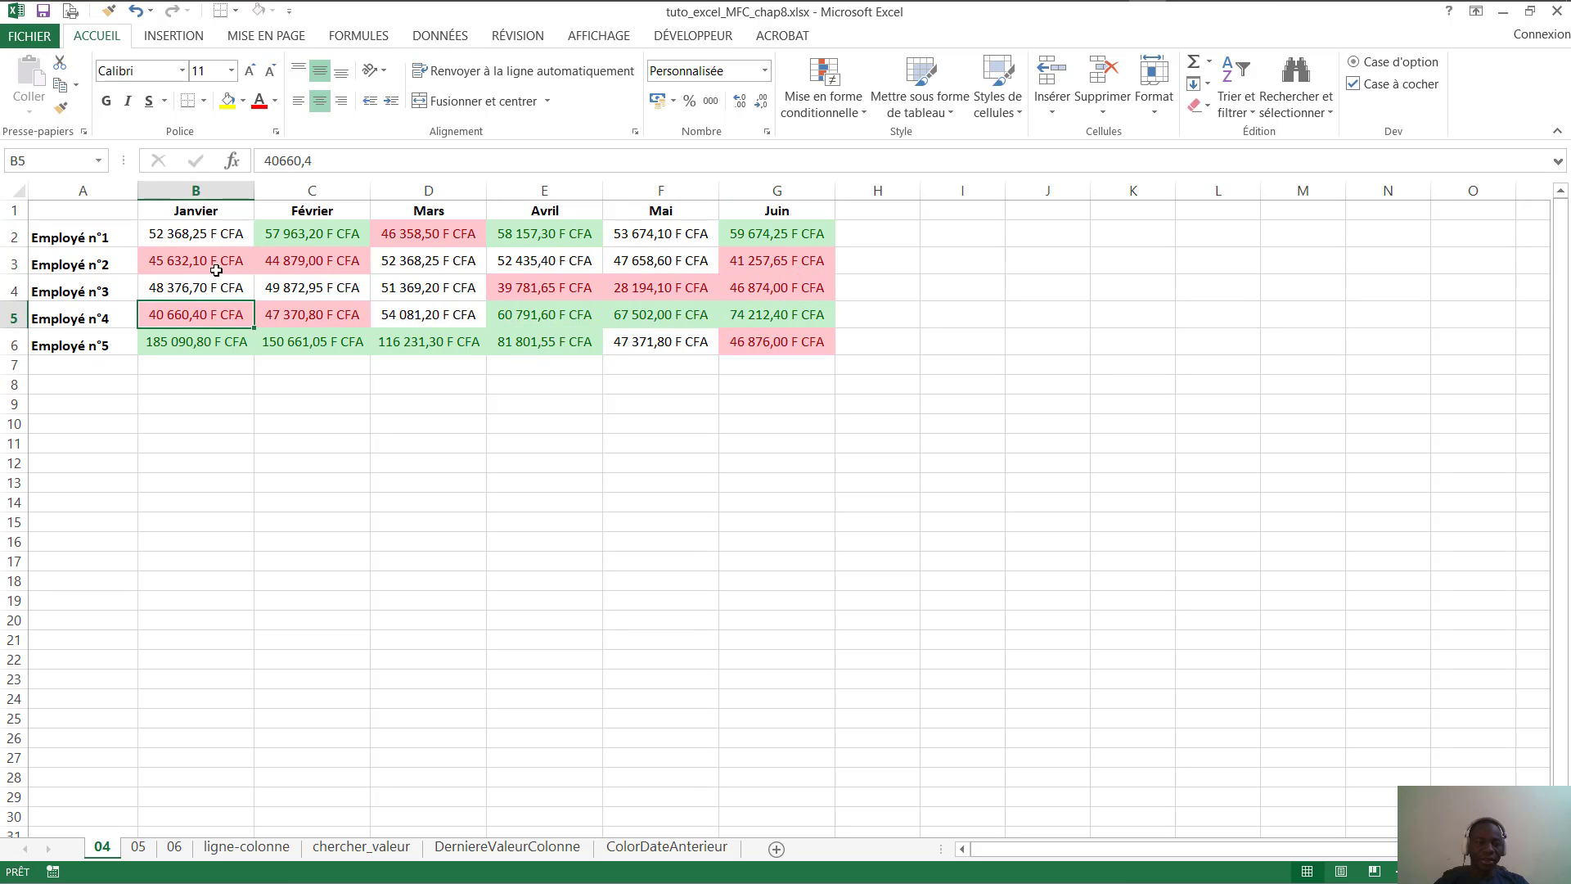
{"action": "left_click", "coordinate": [215, 260]}
{"action": "left_click", "coordinate": [475, 311]}
{"action": "left_click", "coordinate": [759, 298]}
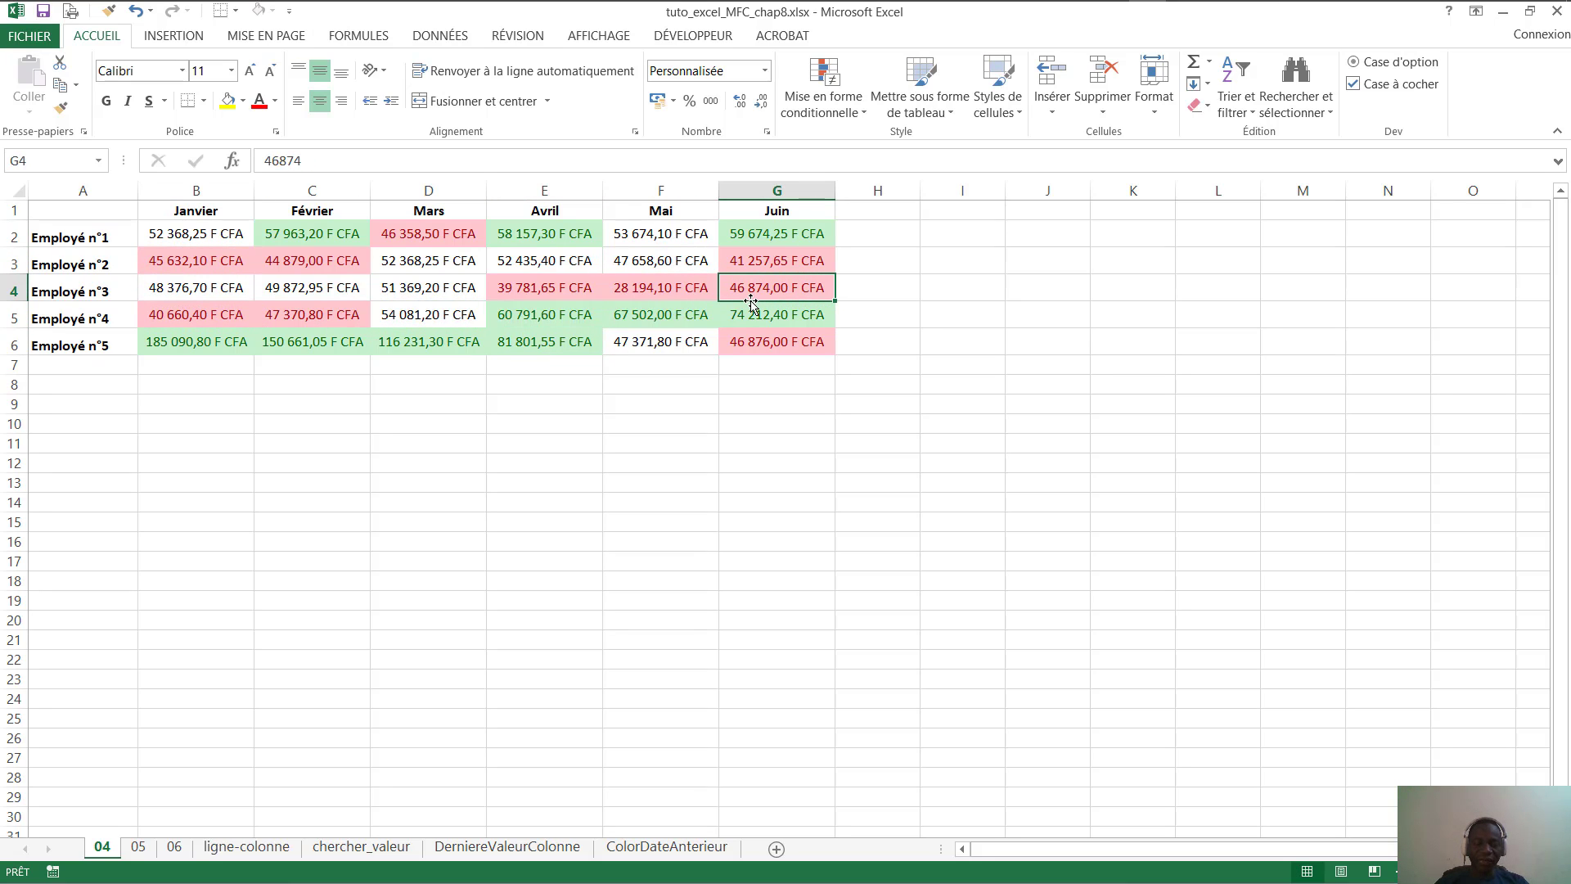
{"action": "left_click", "coordinate": [422, 288]}
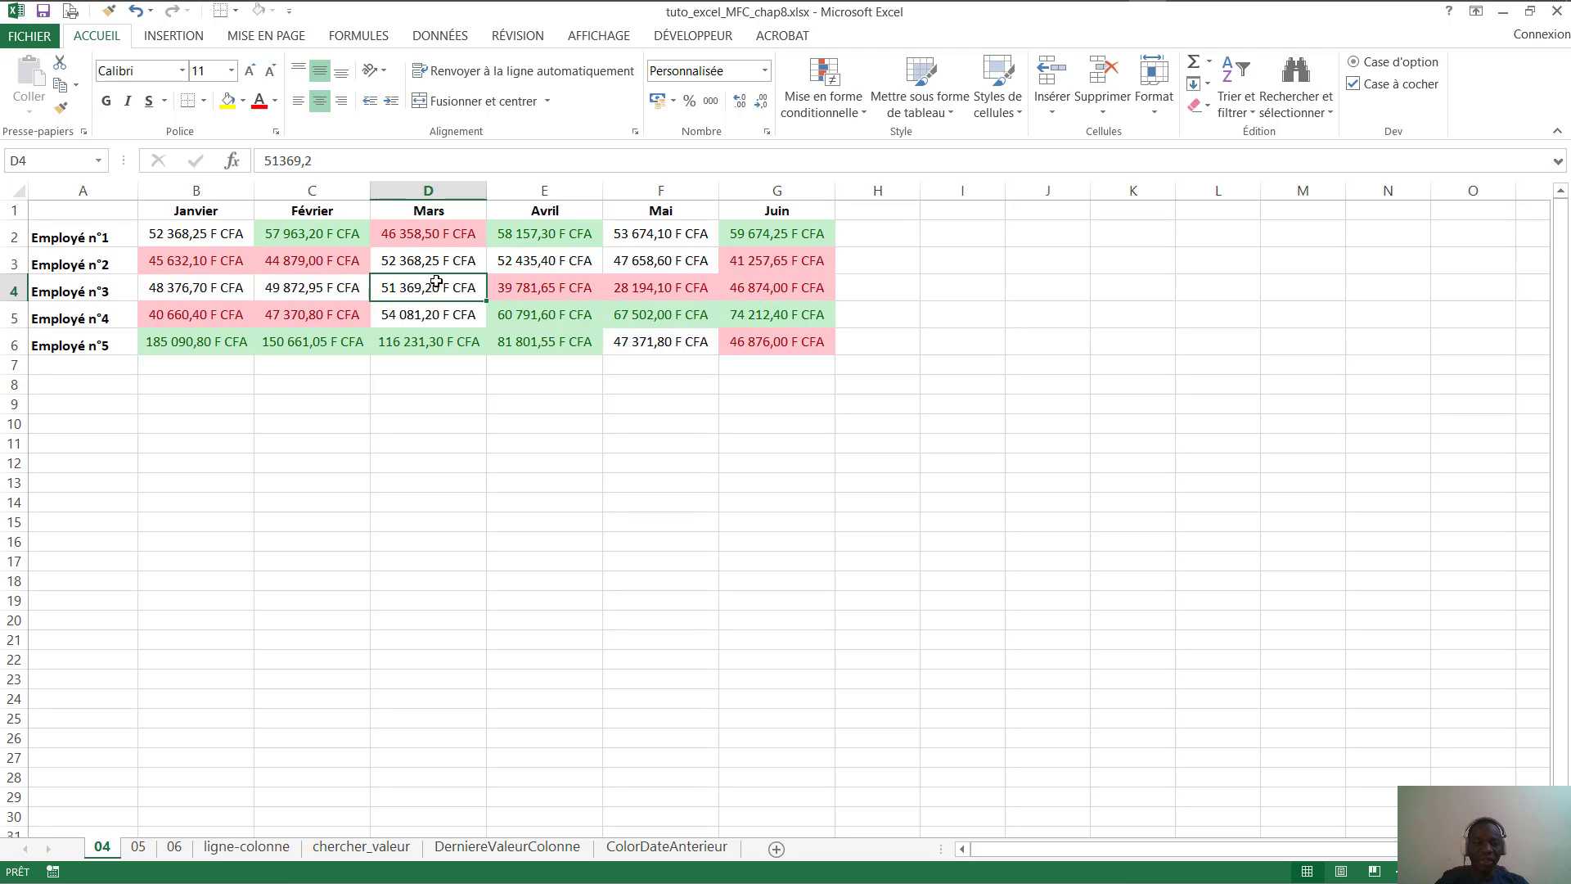
{"action": "key", "text": "Right"}
{"action": "key", "text": "Right"}
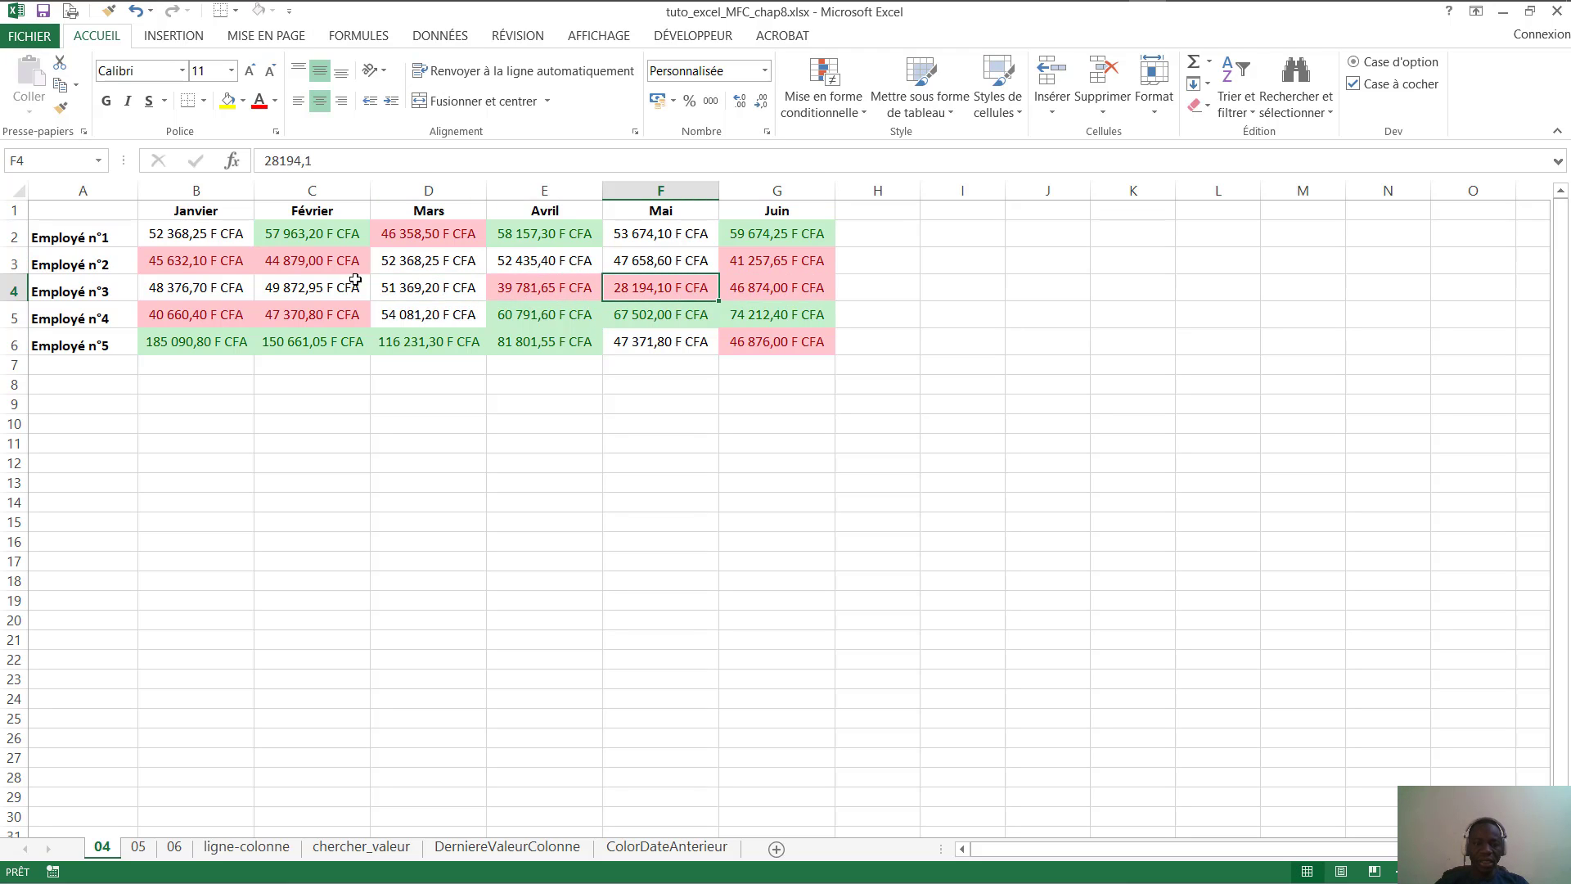
Delete the Bas 10 and Haut 10 conditional formatting rules from B2:G6 and apply the change
{"action": "left_click_drag", "start_coordinate": [219, 230], "coordinate": [800, 244]}
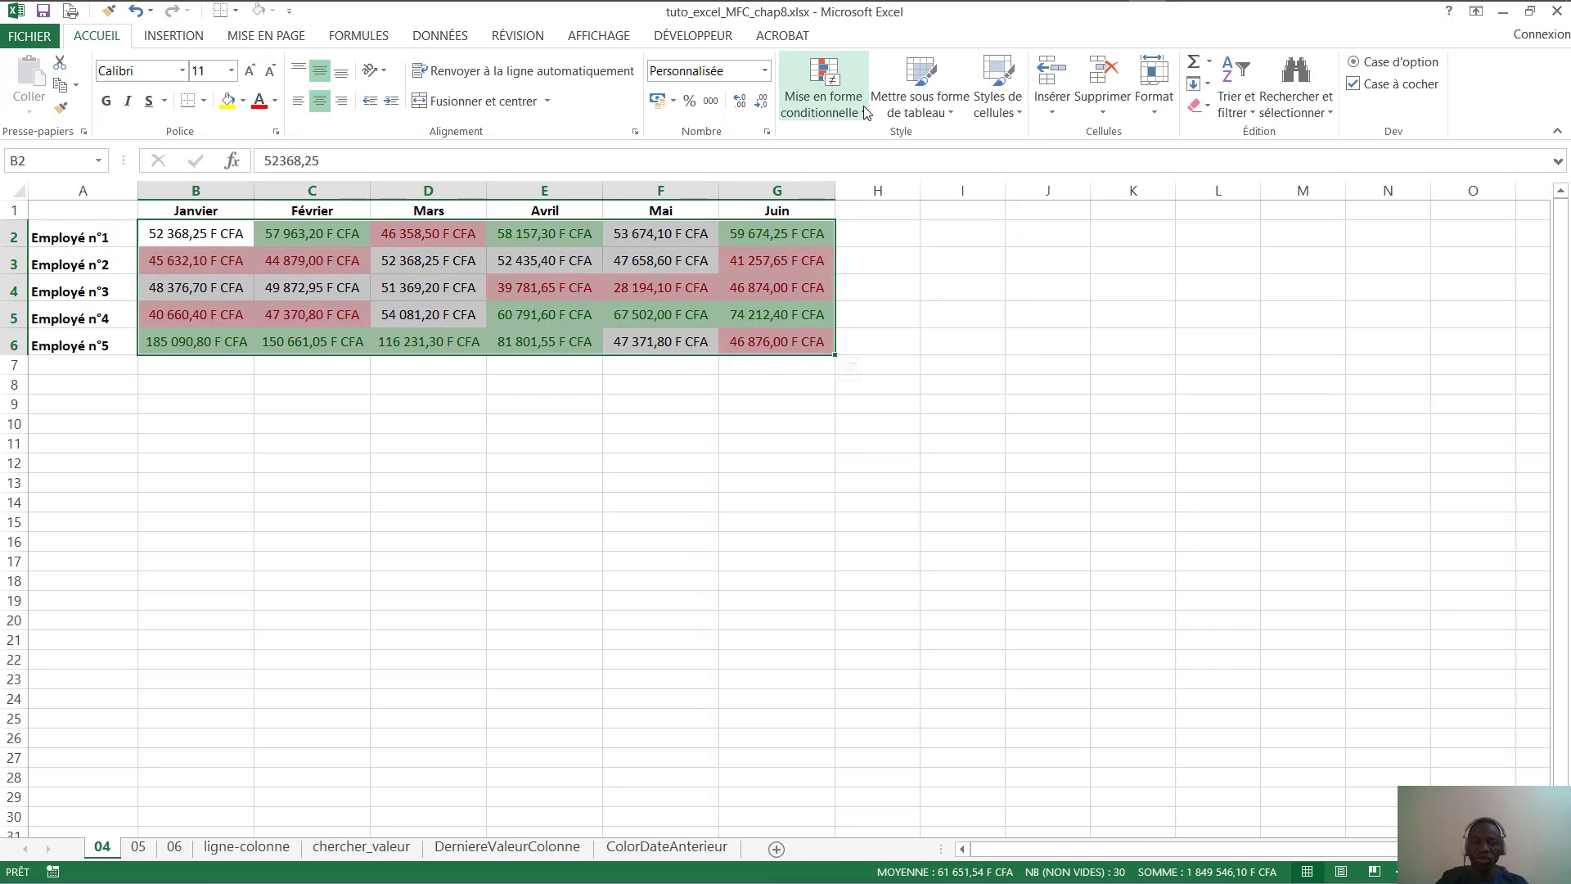
{"action": "left_click", "coordinate": [865, 112]}
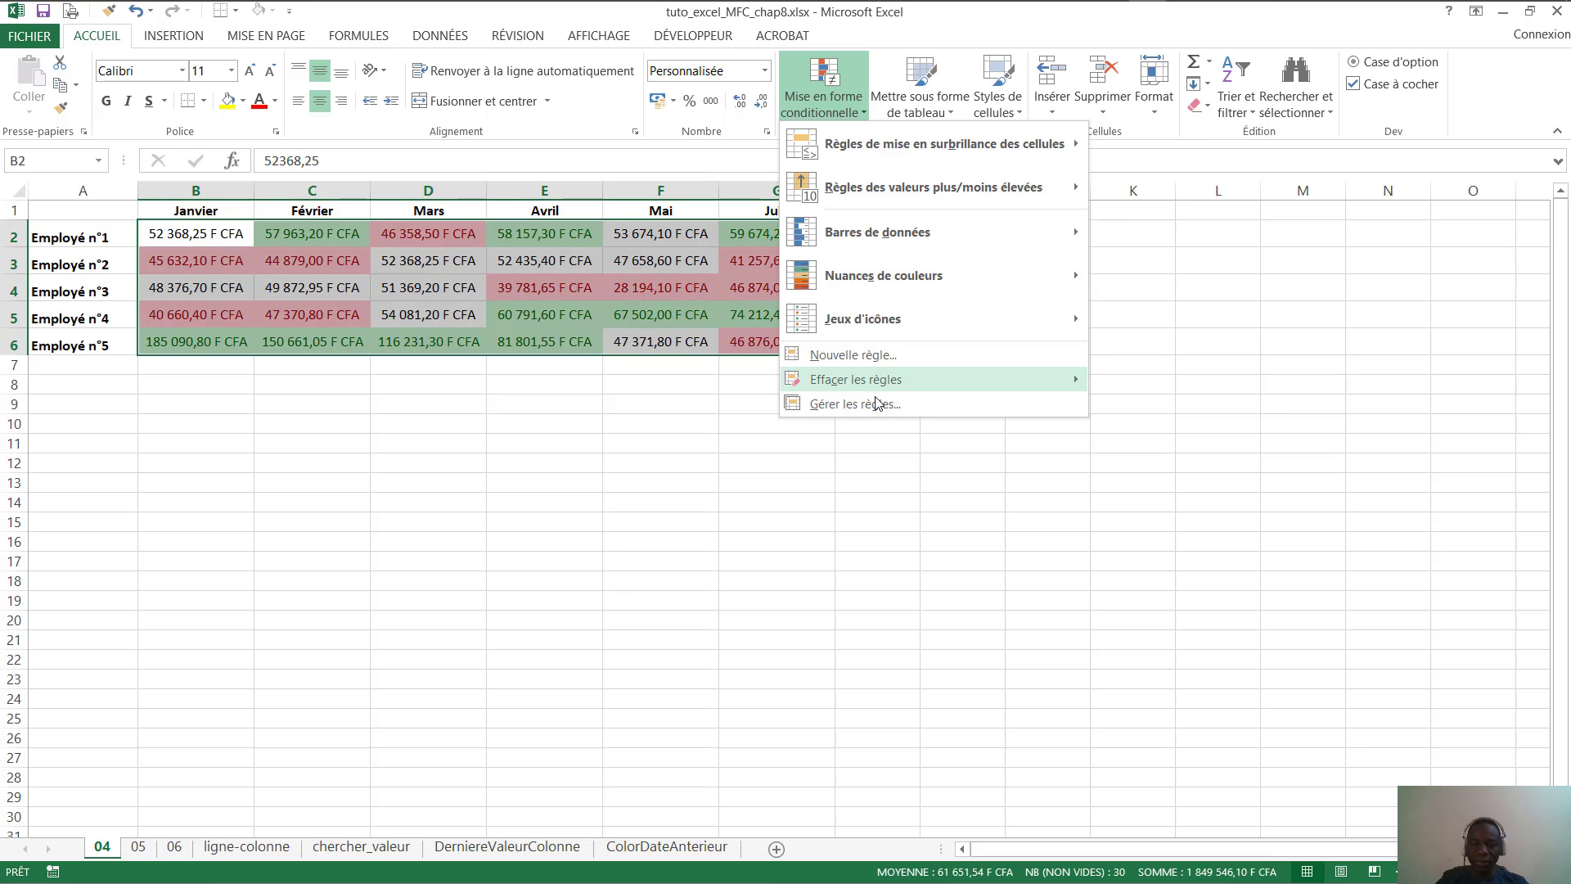
{"action": "left_click", "coordinate": [856, 403]}
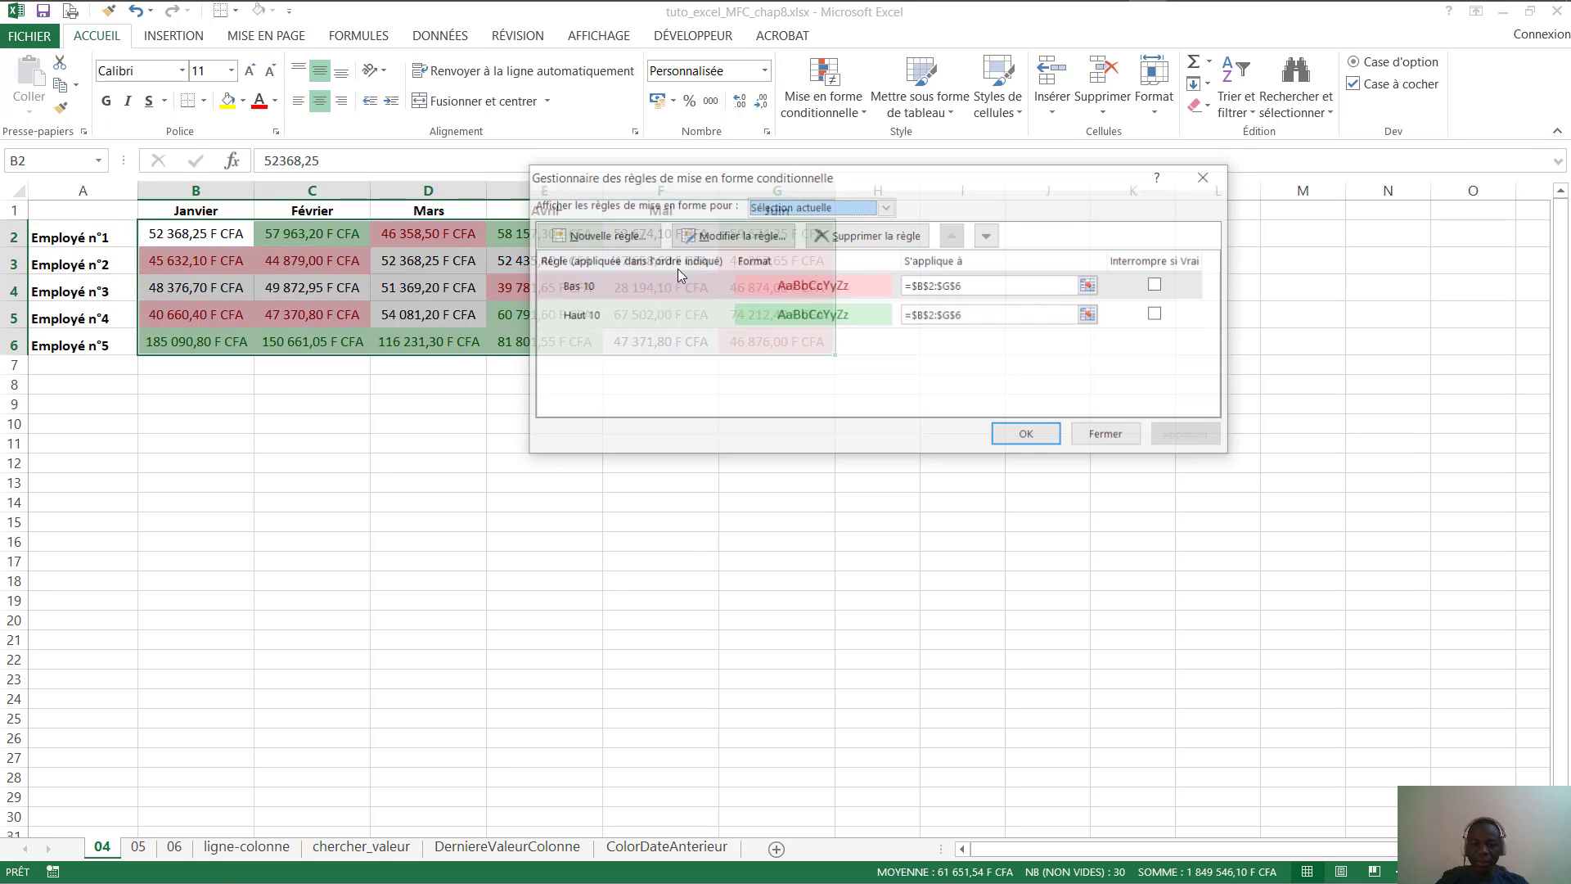
{"action": "left_click", "coordinate": [846, 234]}
{"action": "left_click", "coordinate": [846, 235]}
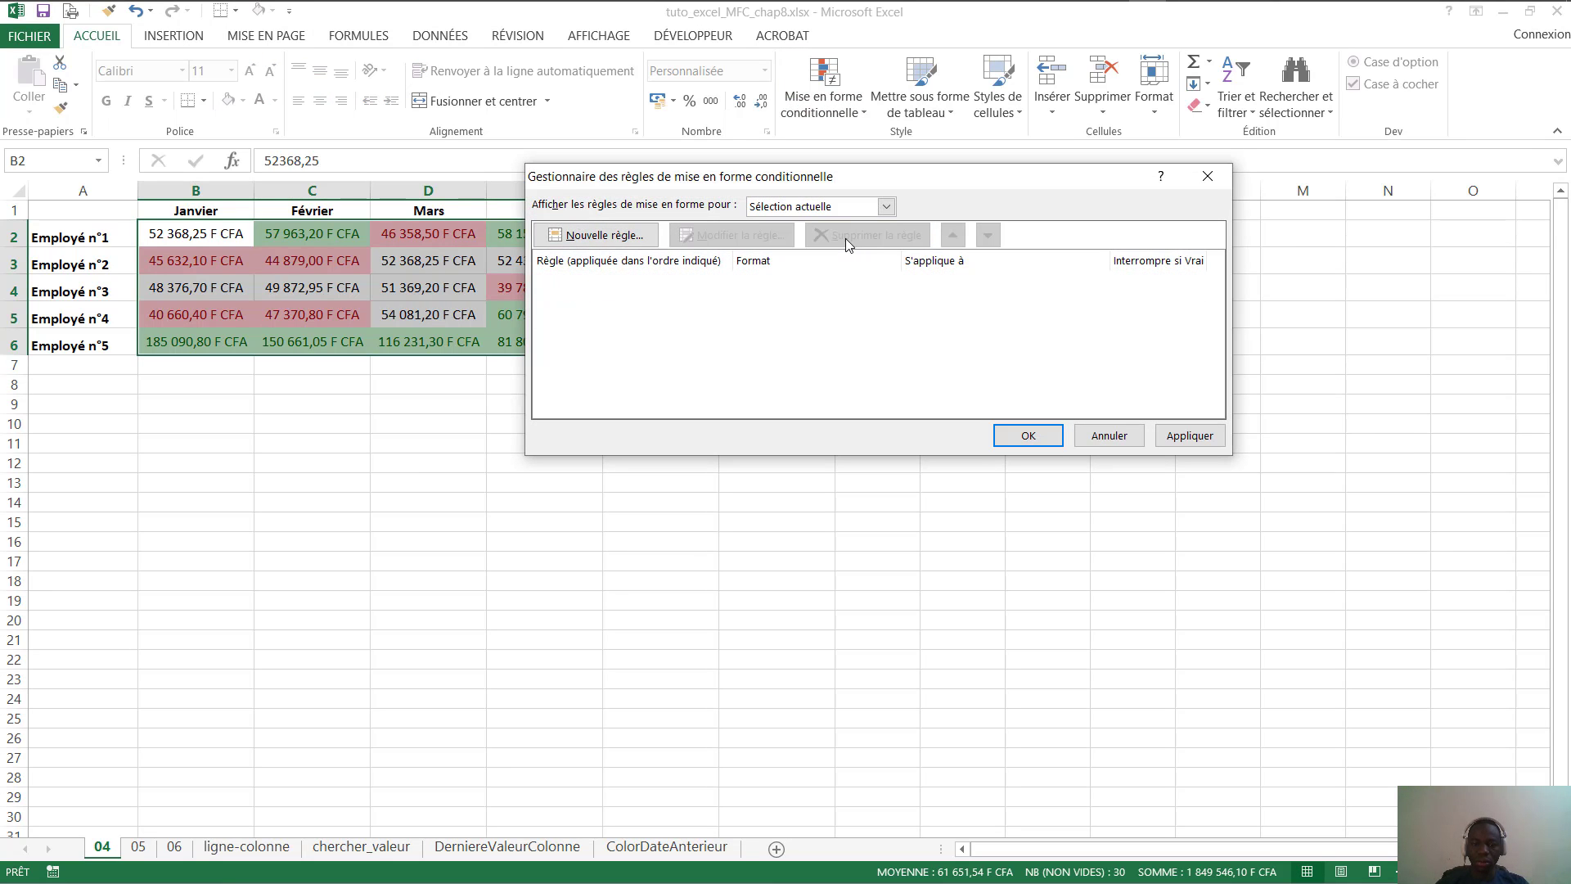
{"action": "left_click", "coordinate": [1186, 437]}
{"action": "left_click", "coordinate": [1055, 434]}
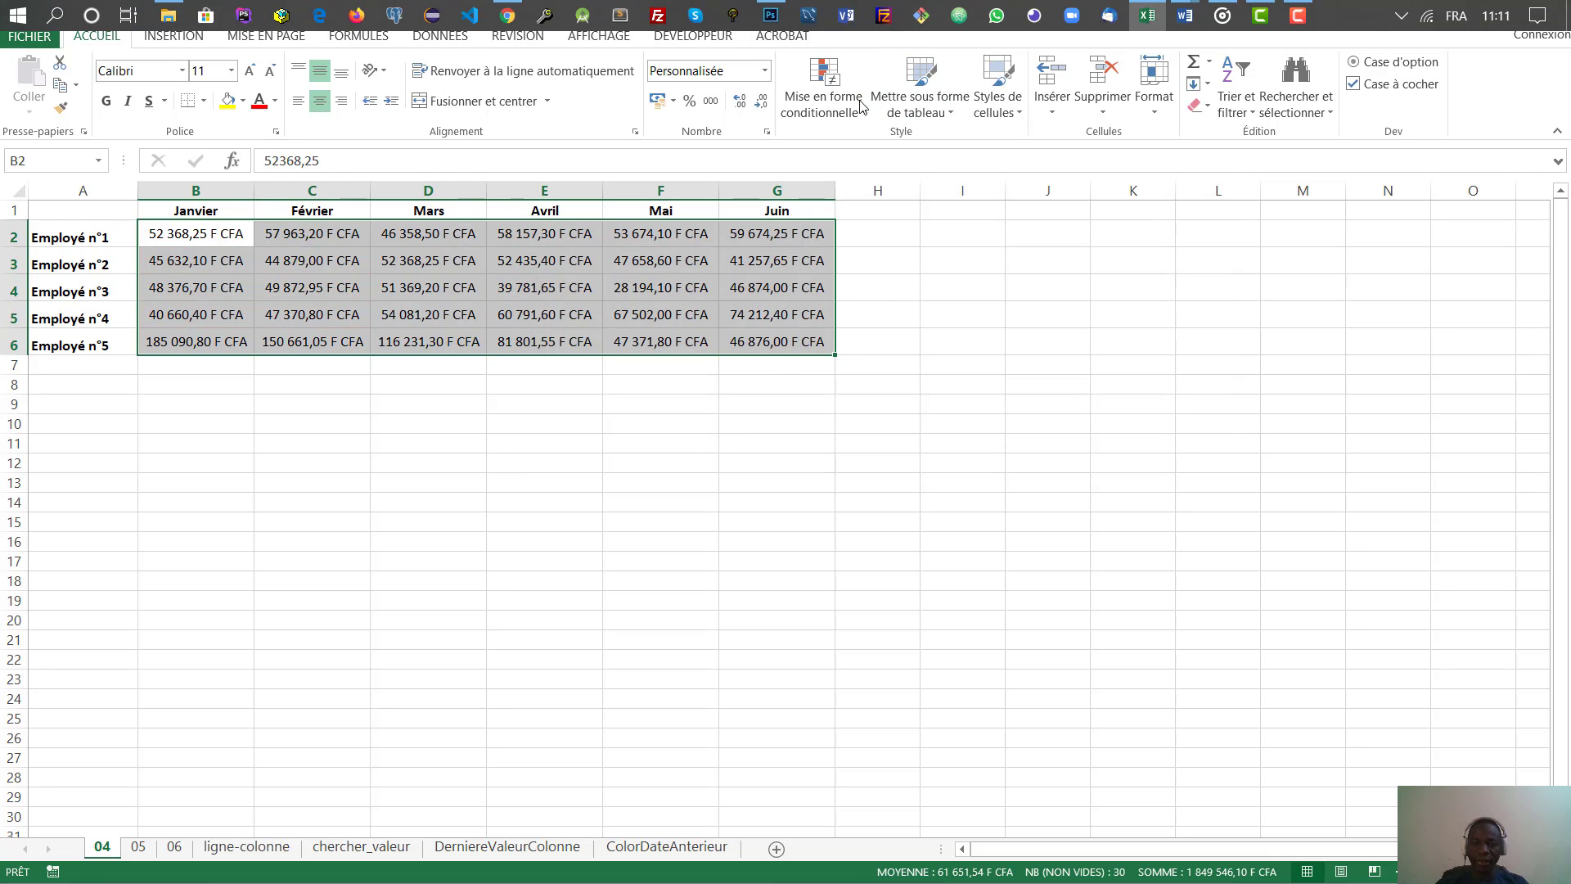
Highlight only the 1 highest value in B2:G6 with light red fill and dark red text, and check the marked cell
{"action": "left_click", "coordinate": [822, 99]}
{"action": "mouse_move", "coordinate": [944, 132]}
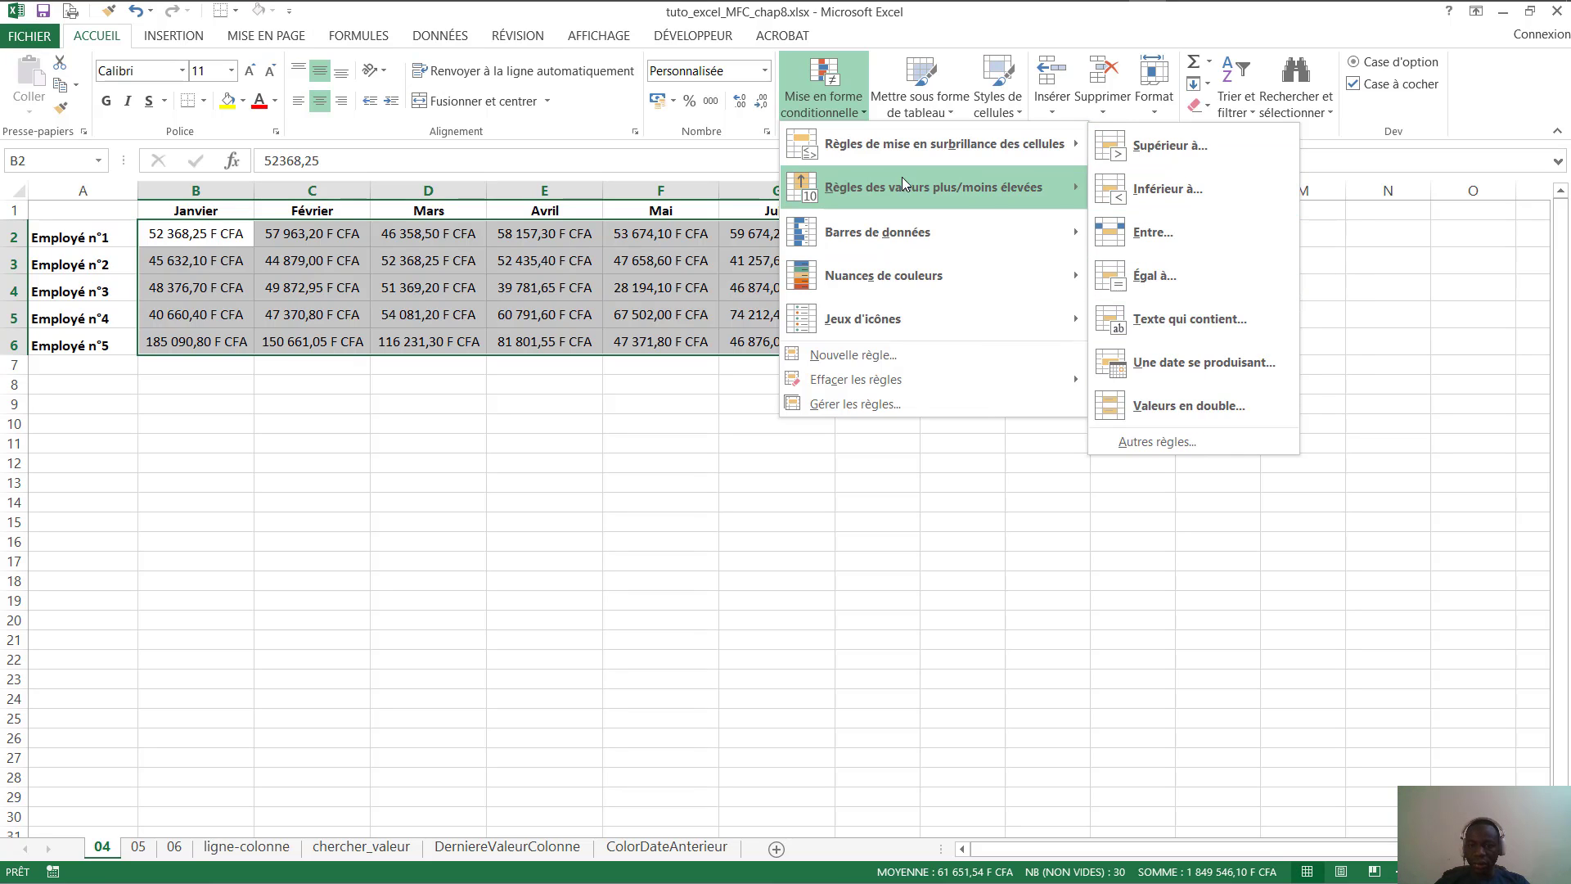
{"action": "mouse_move", "coordinate": [1076, 188]}
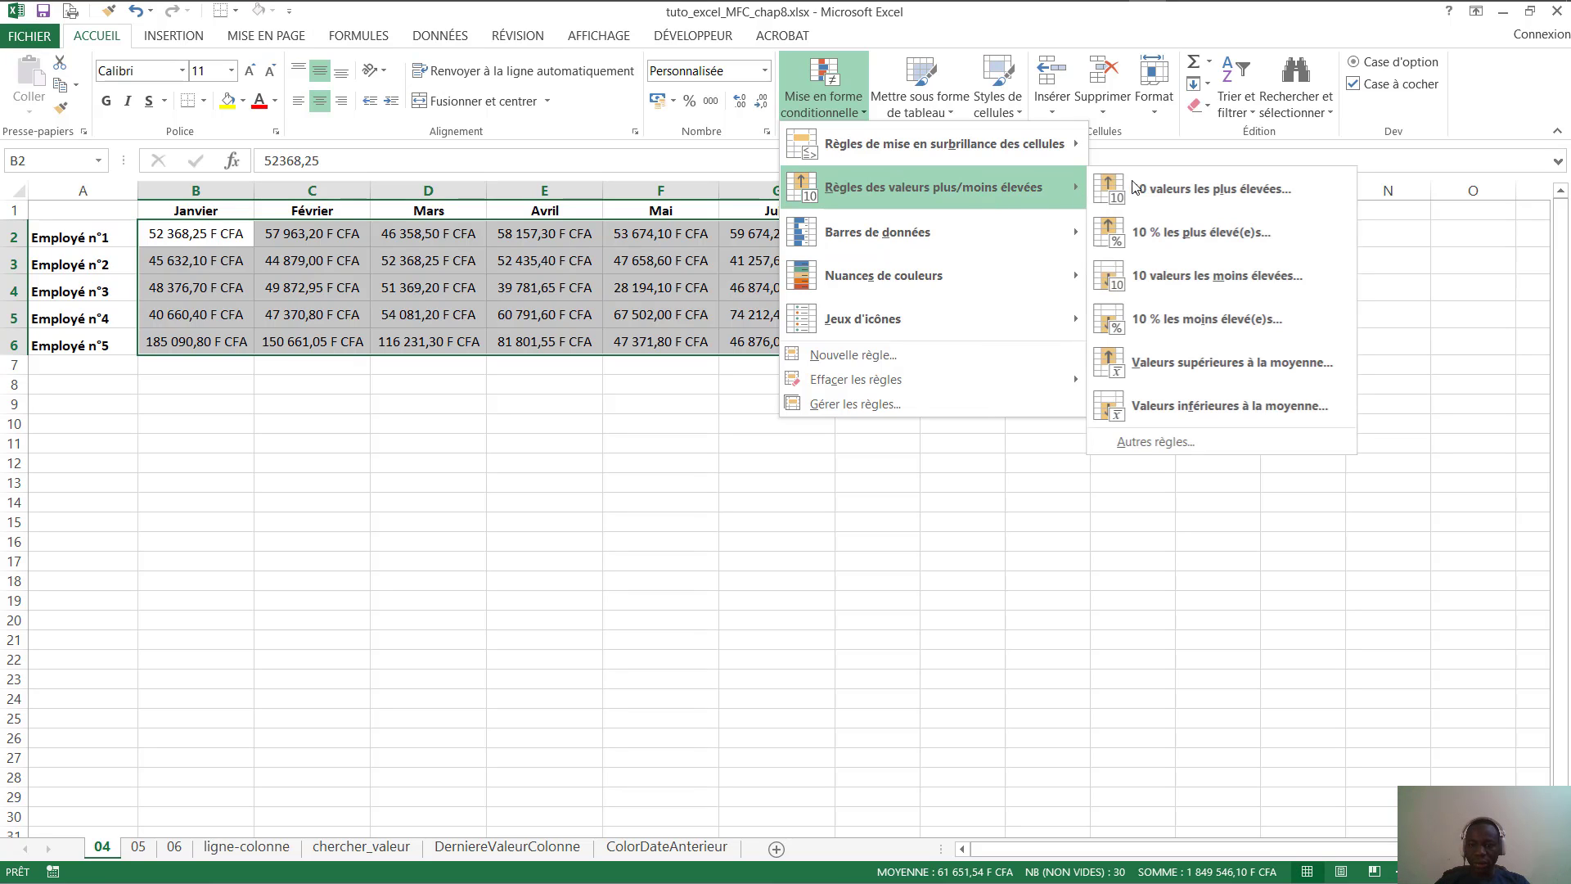
{"action": "left_click", "coordinate": [1225, 185]}
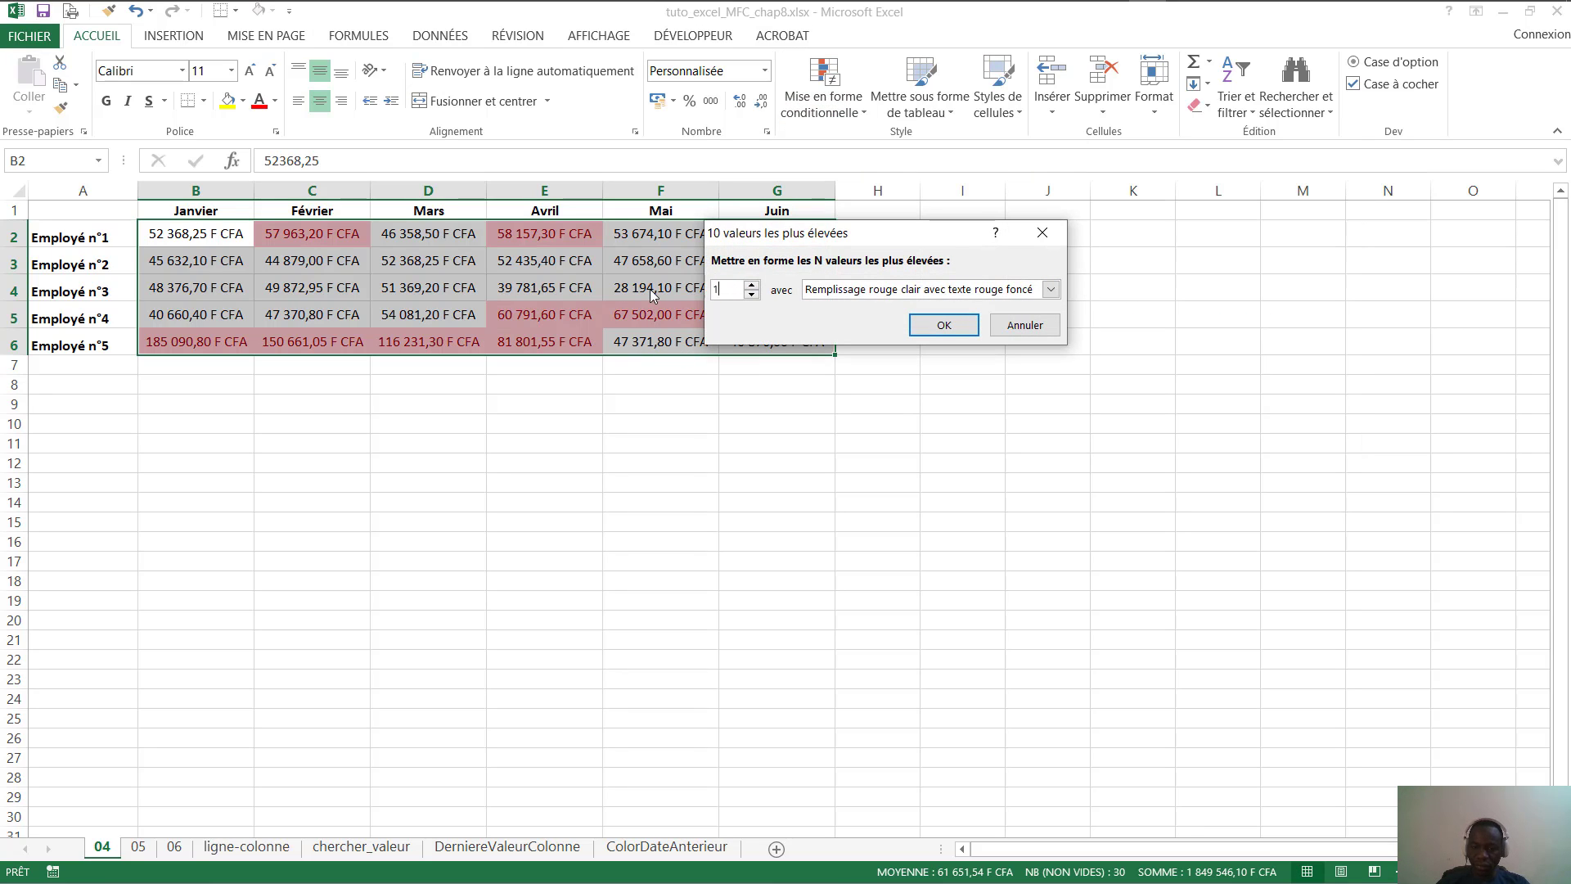
{"action": "type", "text": "1"}
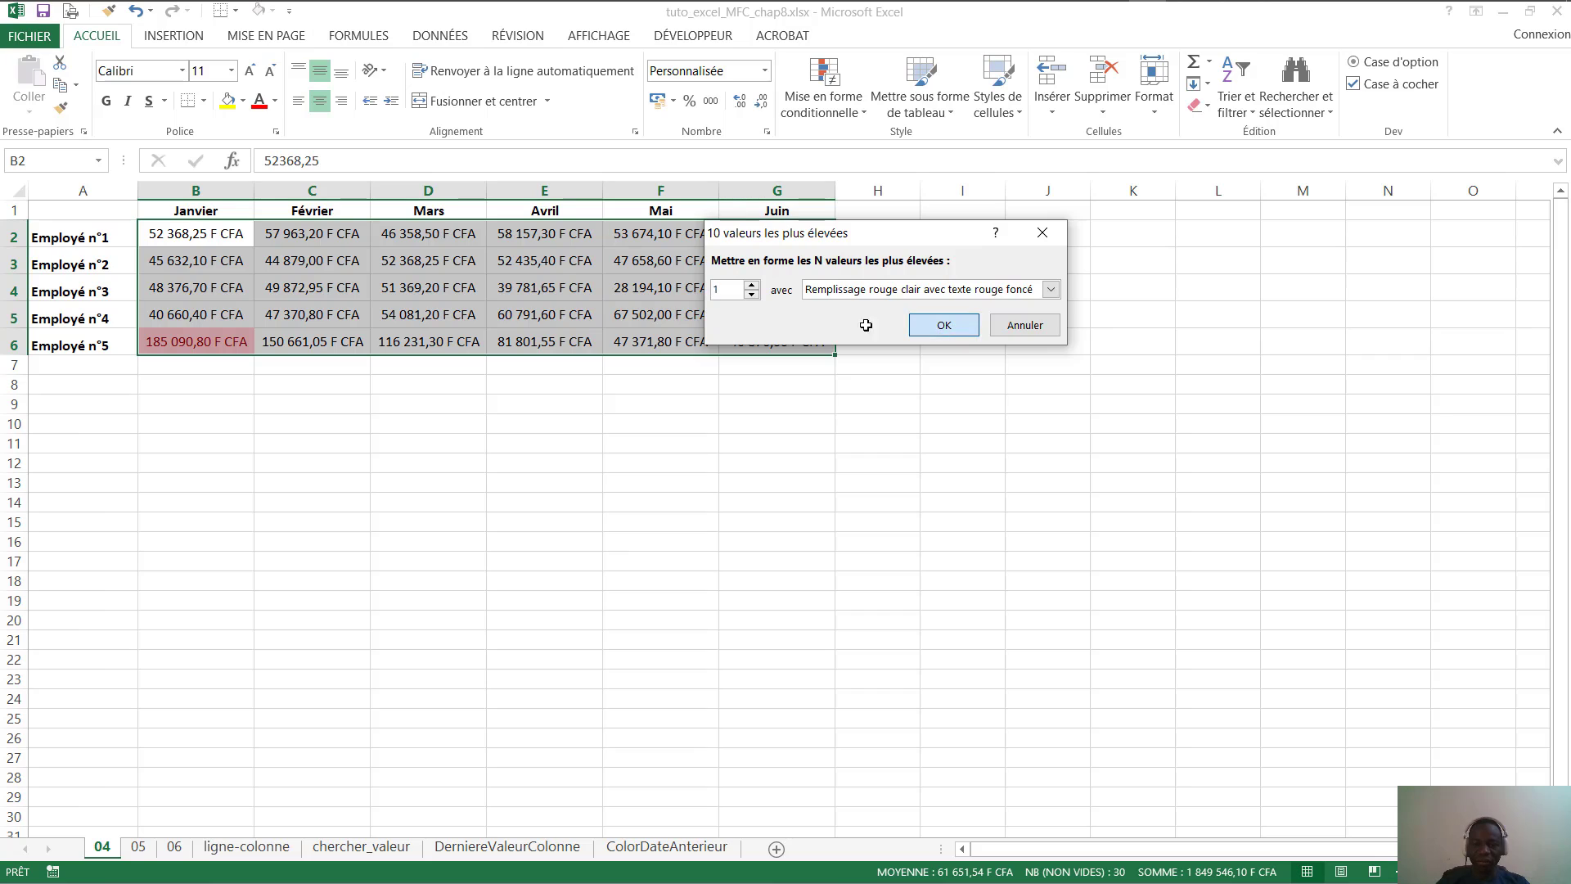
{"action": "key", "text": "Return"}
{"action": "left_click", "coordinate": [212, 443]}
{"action": "left_click", "coordinate": [214, 343]}
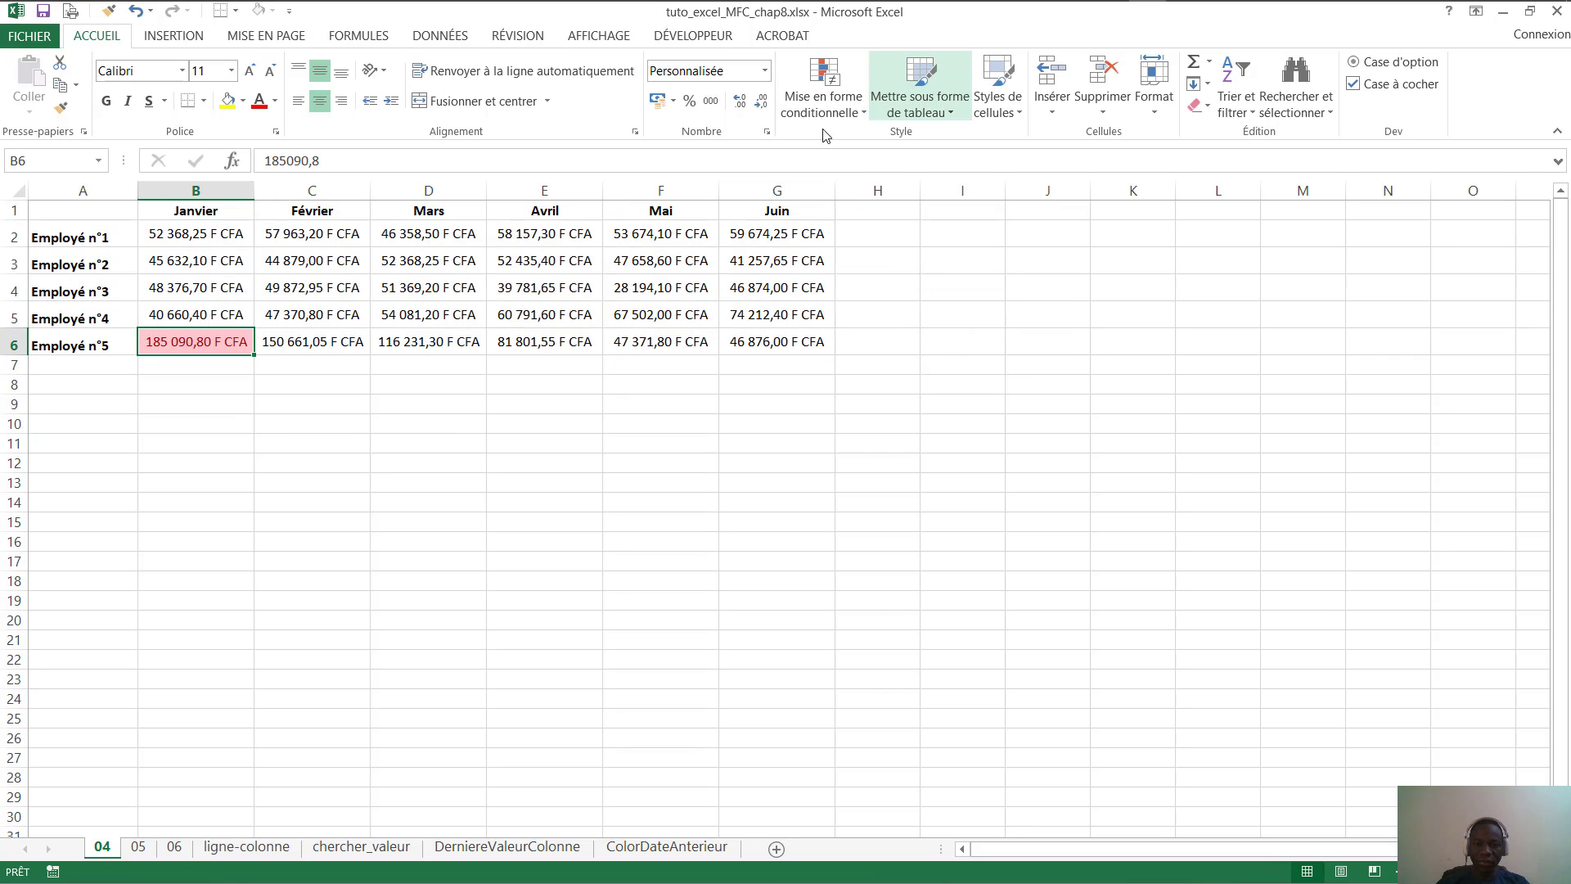
Highlight only the 1 lowest value in B2:G6 with light red fill and dark red text
{"action": "left_click", "coordinate": [191, 253]}
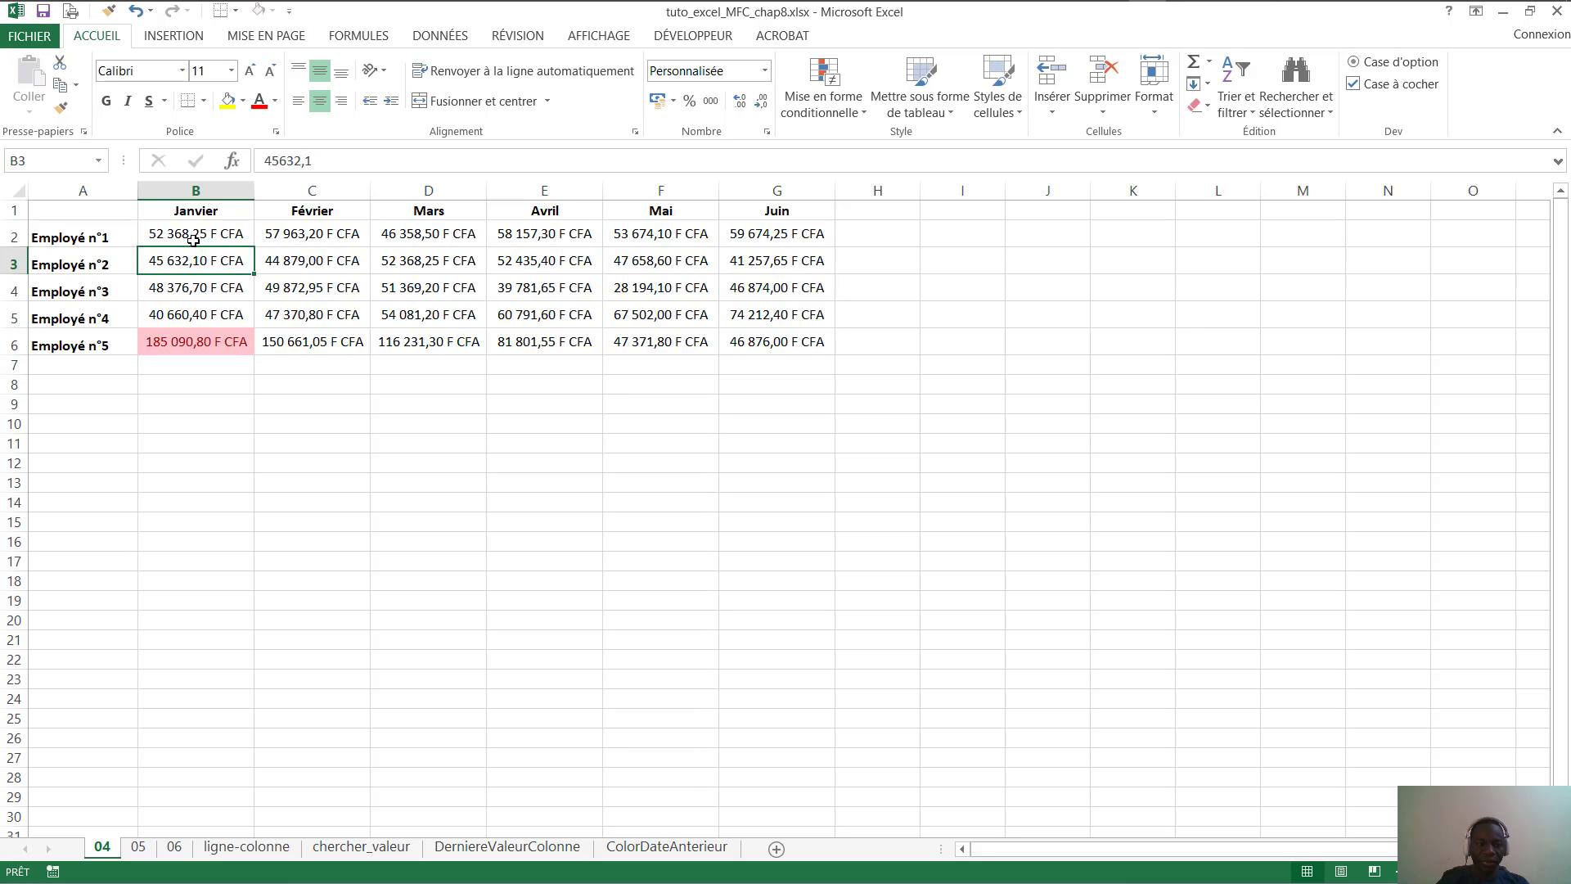
{"action": "left_click_drag", "start_coordinate": [193, 239], "coordinate": [806, 343]}
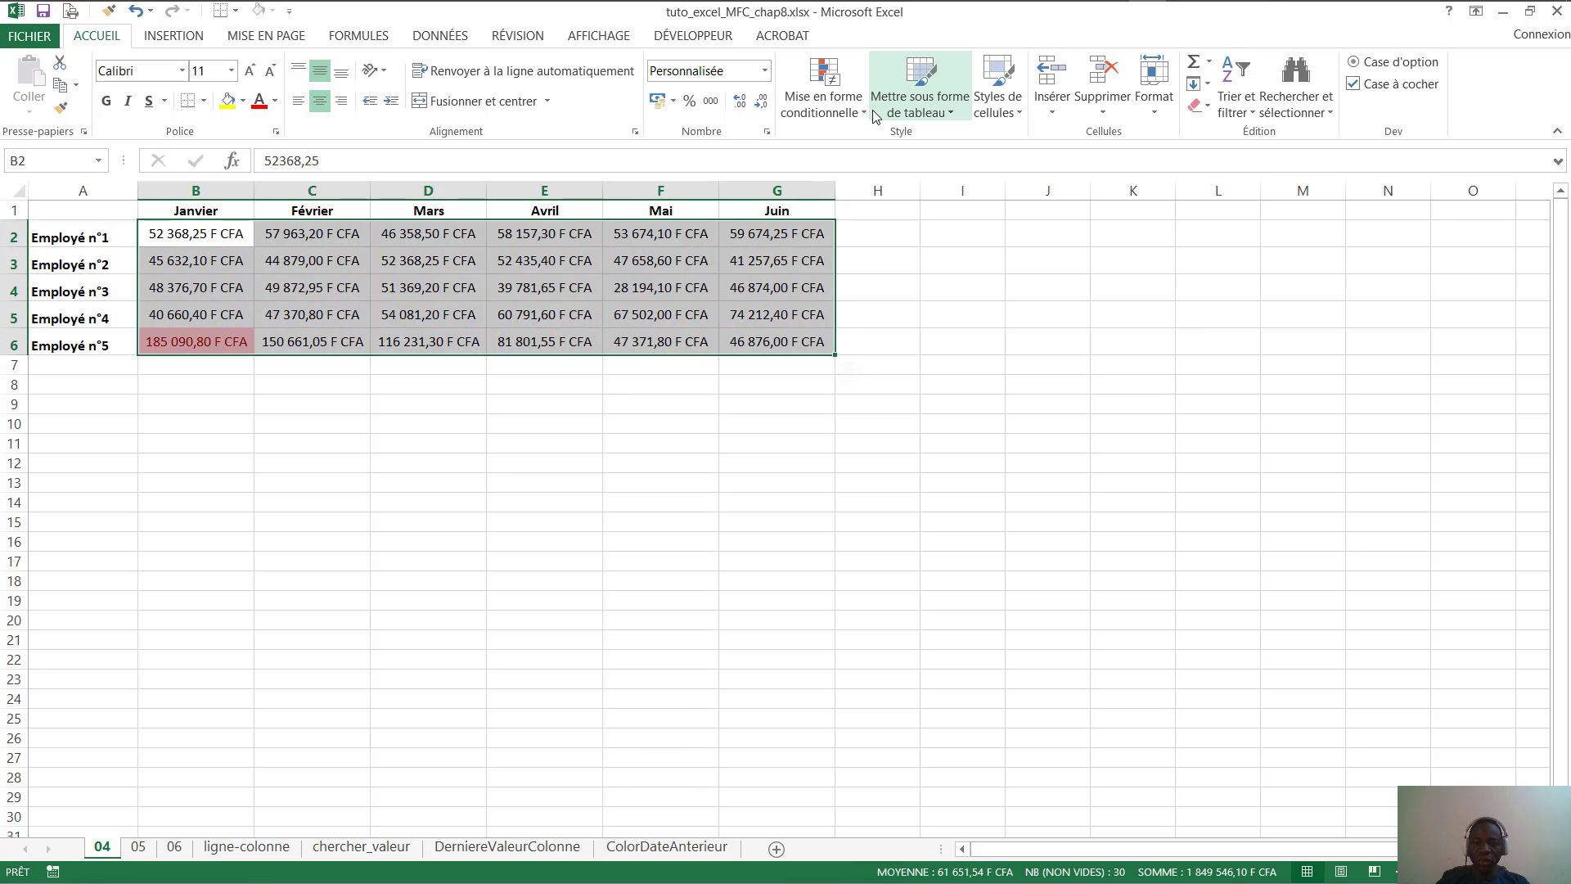
{"action": "left_click", "coordinate": [822, 102]}
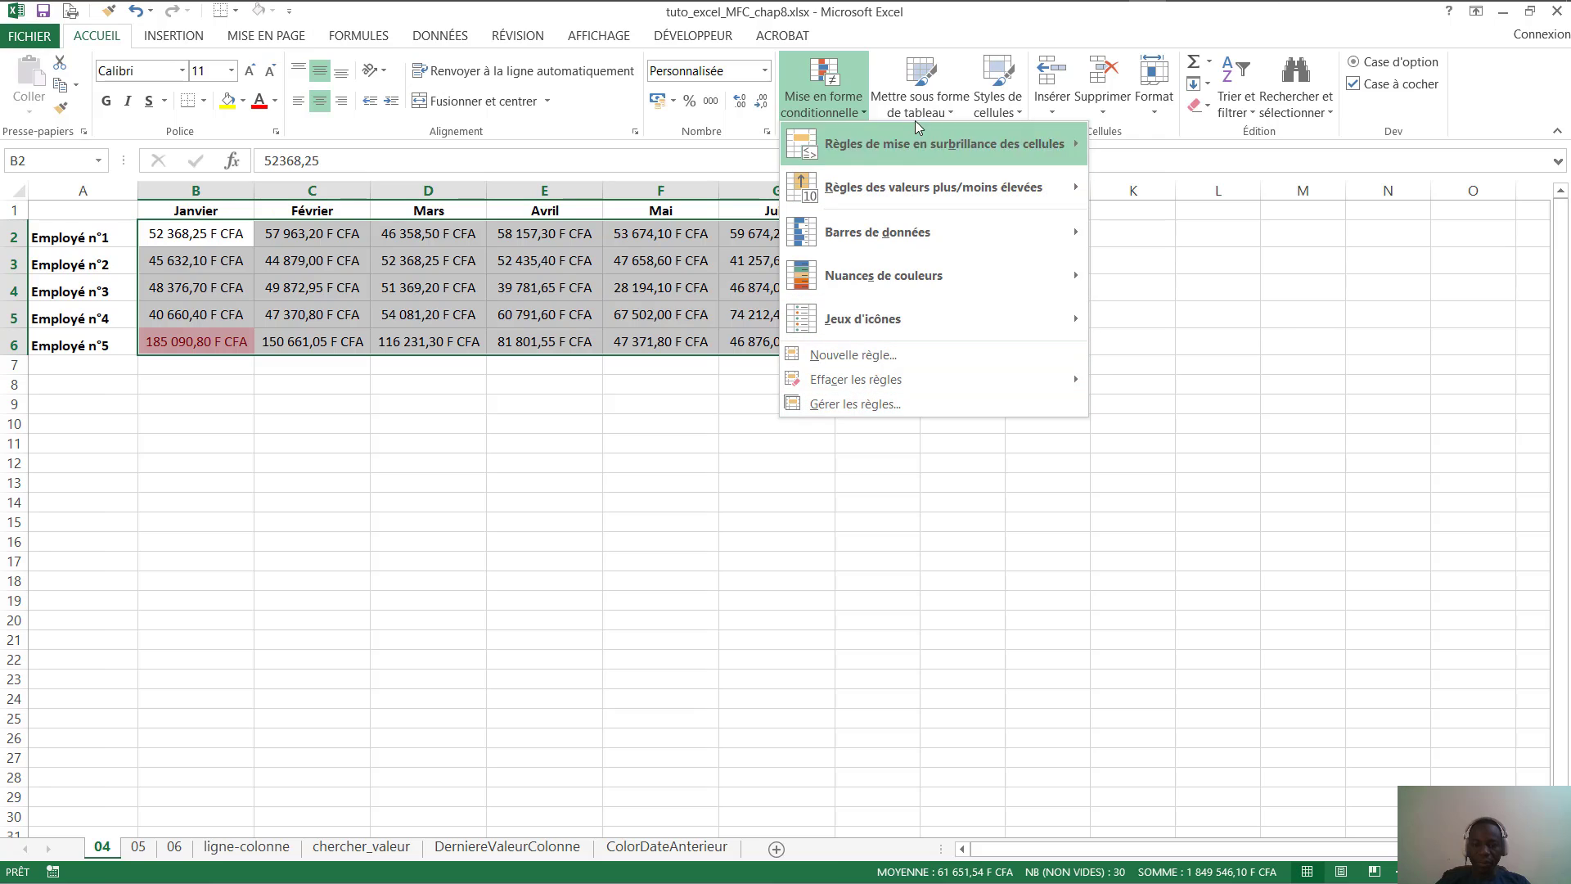
{"action": "mouse_move", "coordinate": [928, 155]}
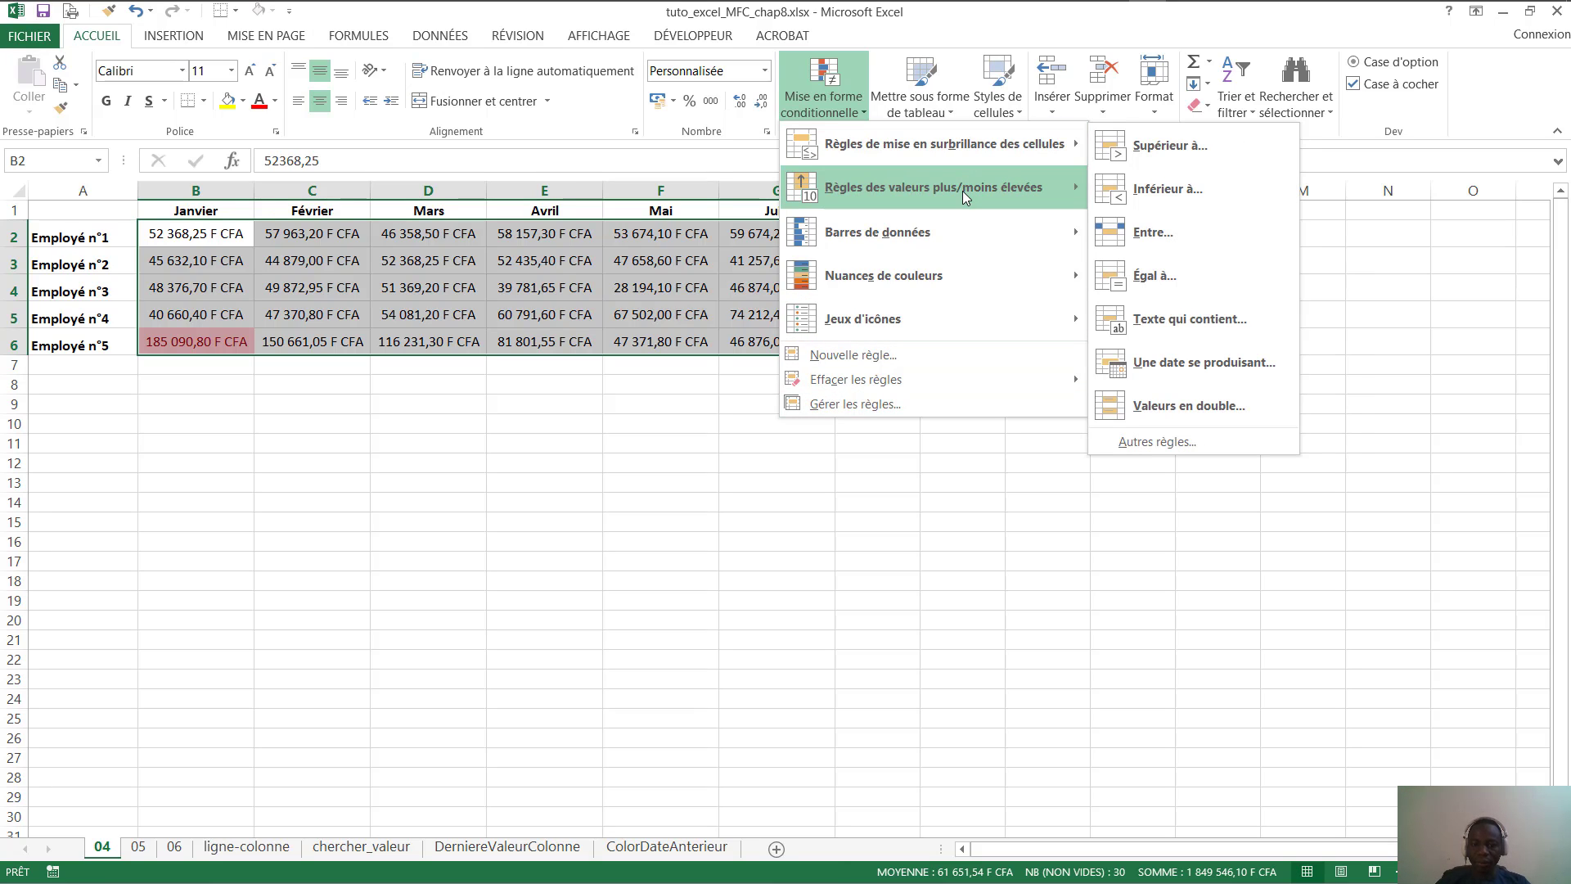
{"action": "mouse_move", "coordinate": [1067, 200]}
{"action": "left_click", "coordinate": [1292, 280]}
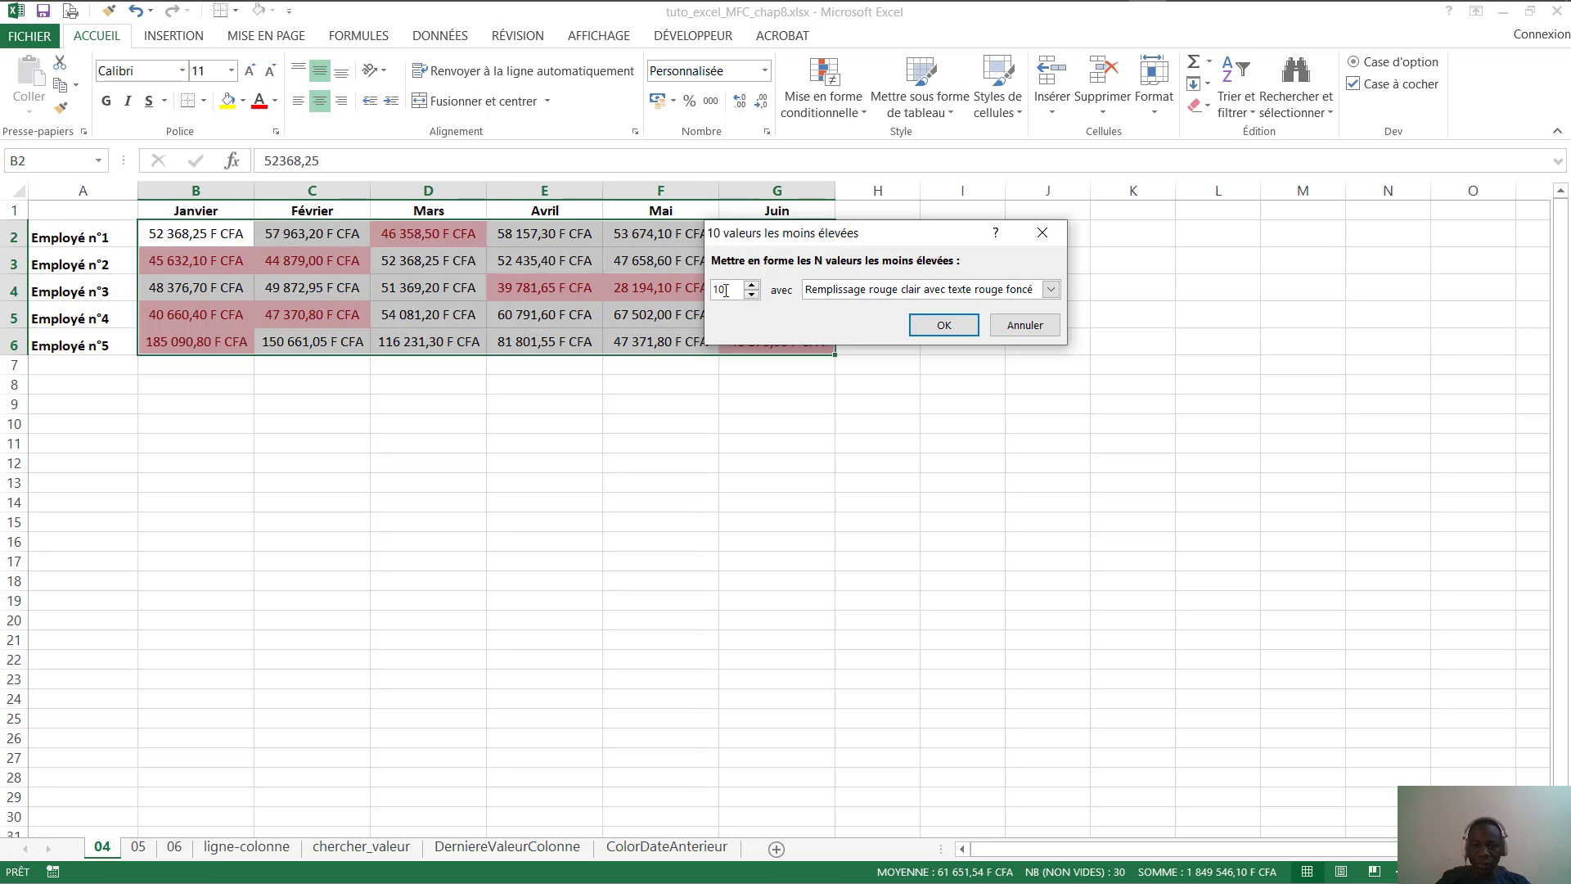
{"action": "double_click", "coordinate": [726, 291]}
{"action": "type", "text": "1"}
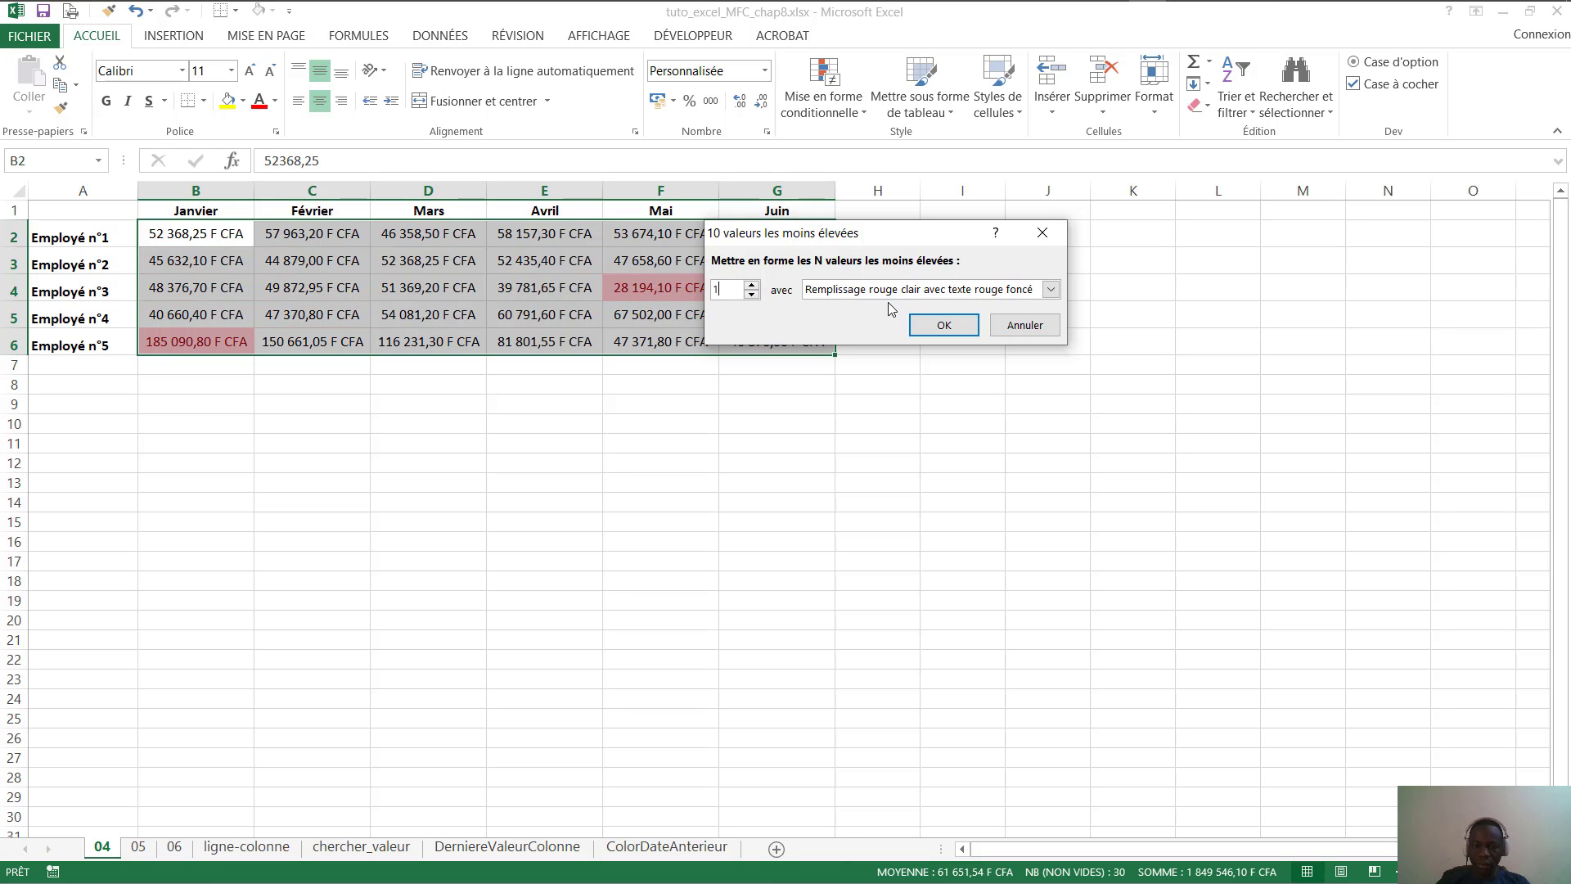
{"action": "left_click", "coordinate": [1051, 289]}
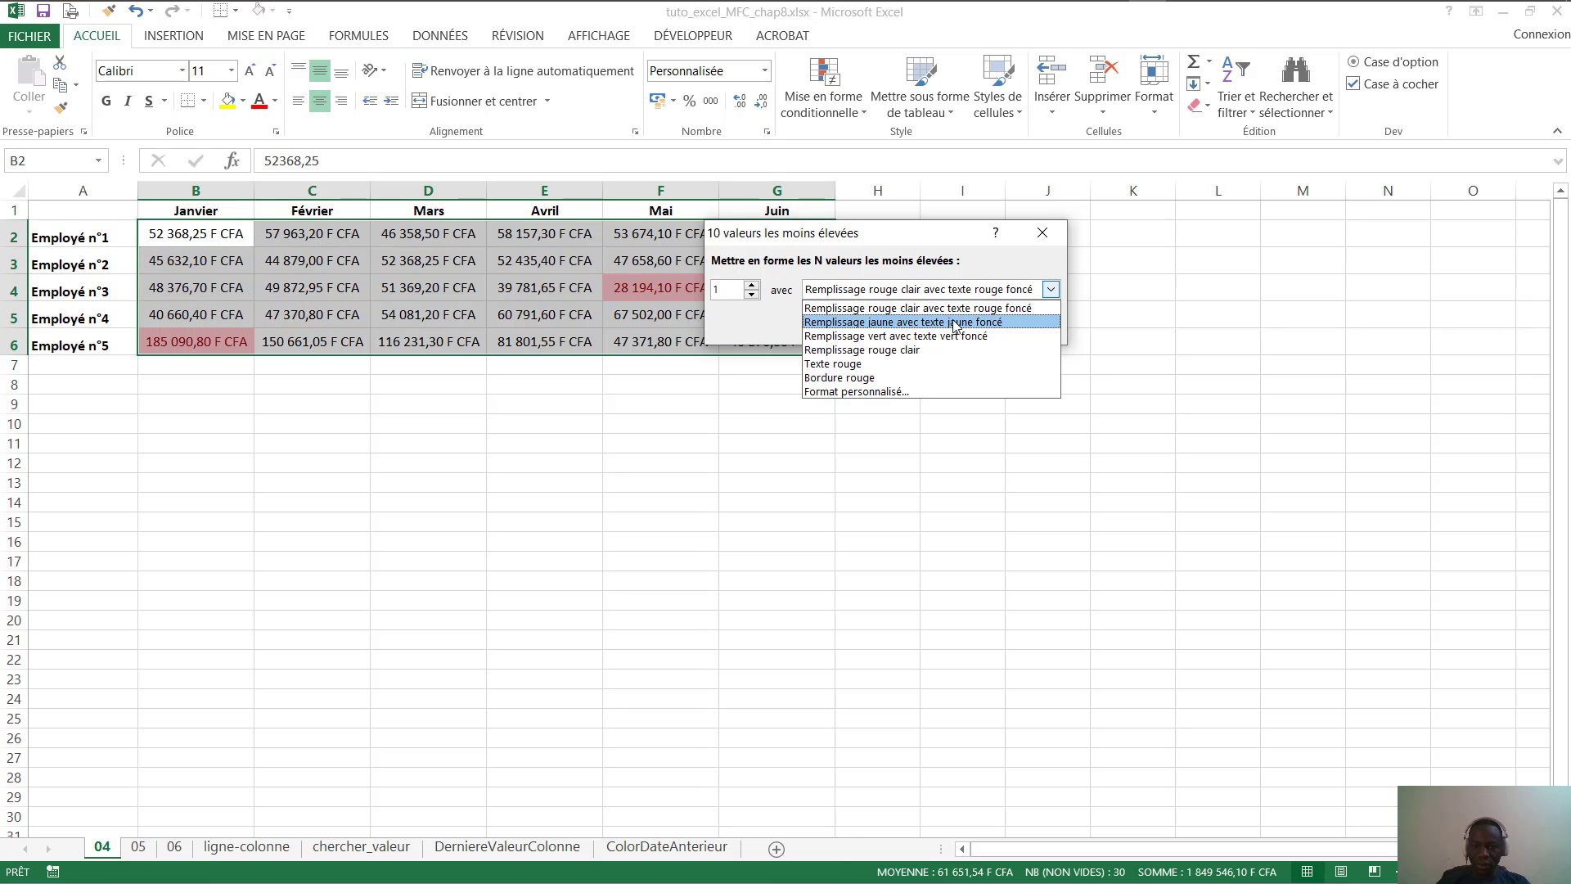
{"action": "left_click", "coordinate": [1012, 310]}
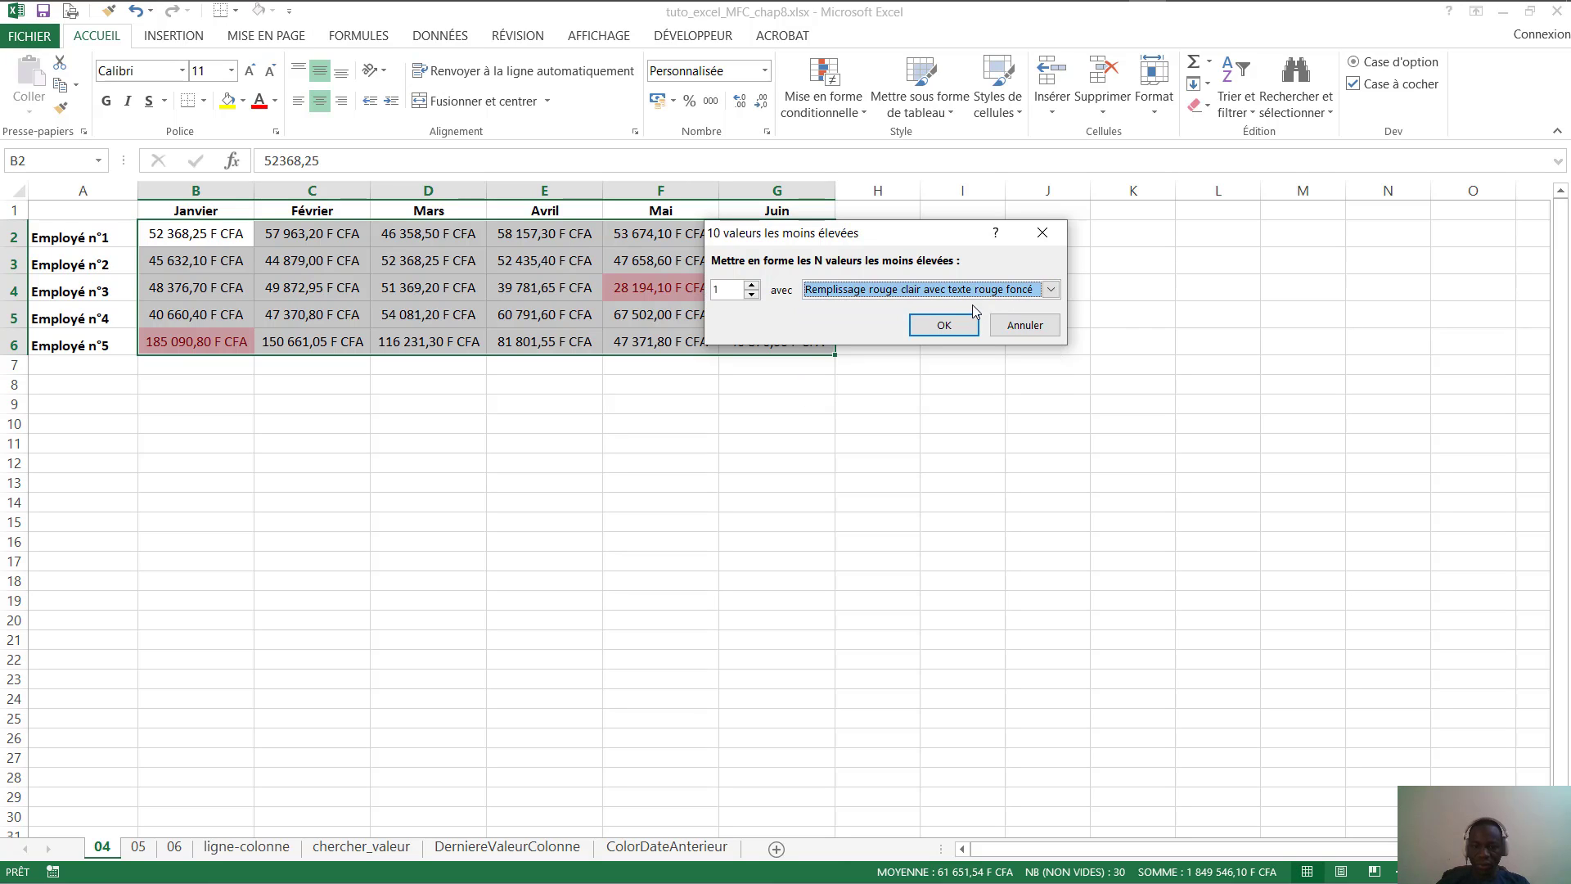
{"action": "left_click", "coordinate": [949, 326]}
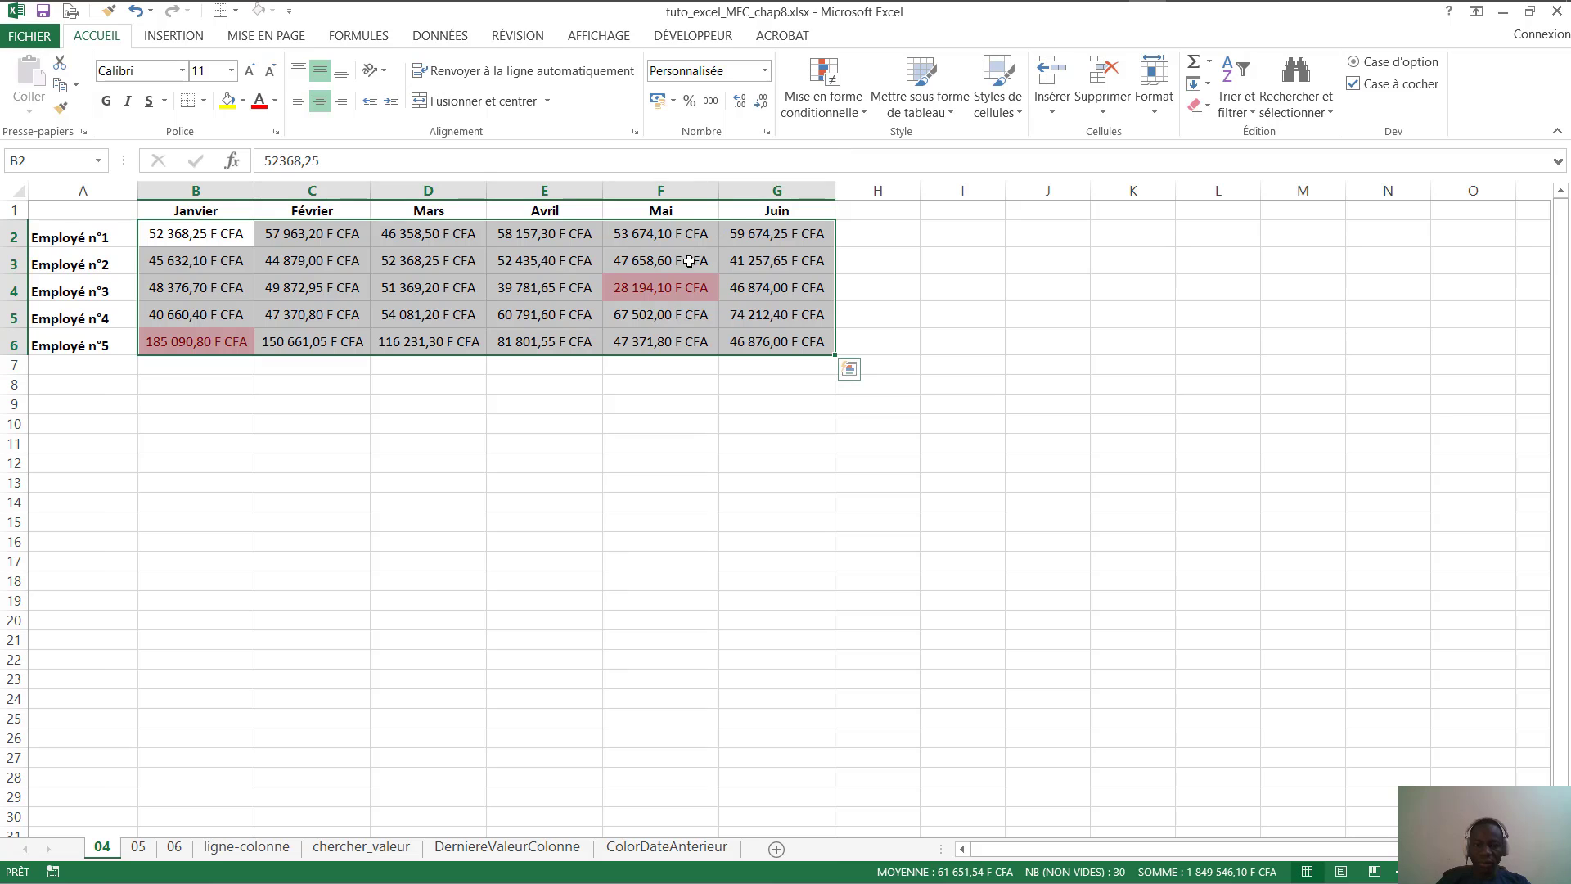
Open the Haut 1 conditional formatting rule on B2:G6 for editing and set its fill to light green
{"action": "left_click", "coordinate": [824, 90]}
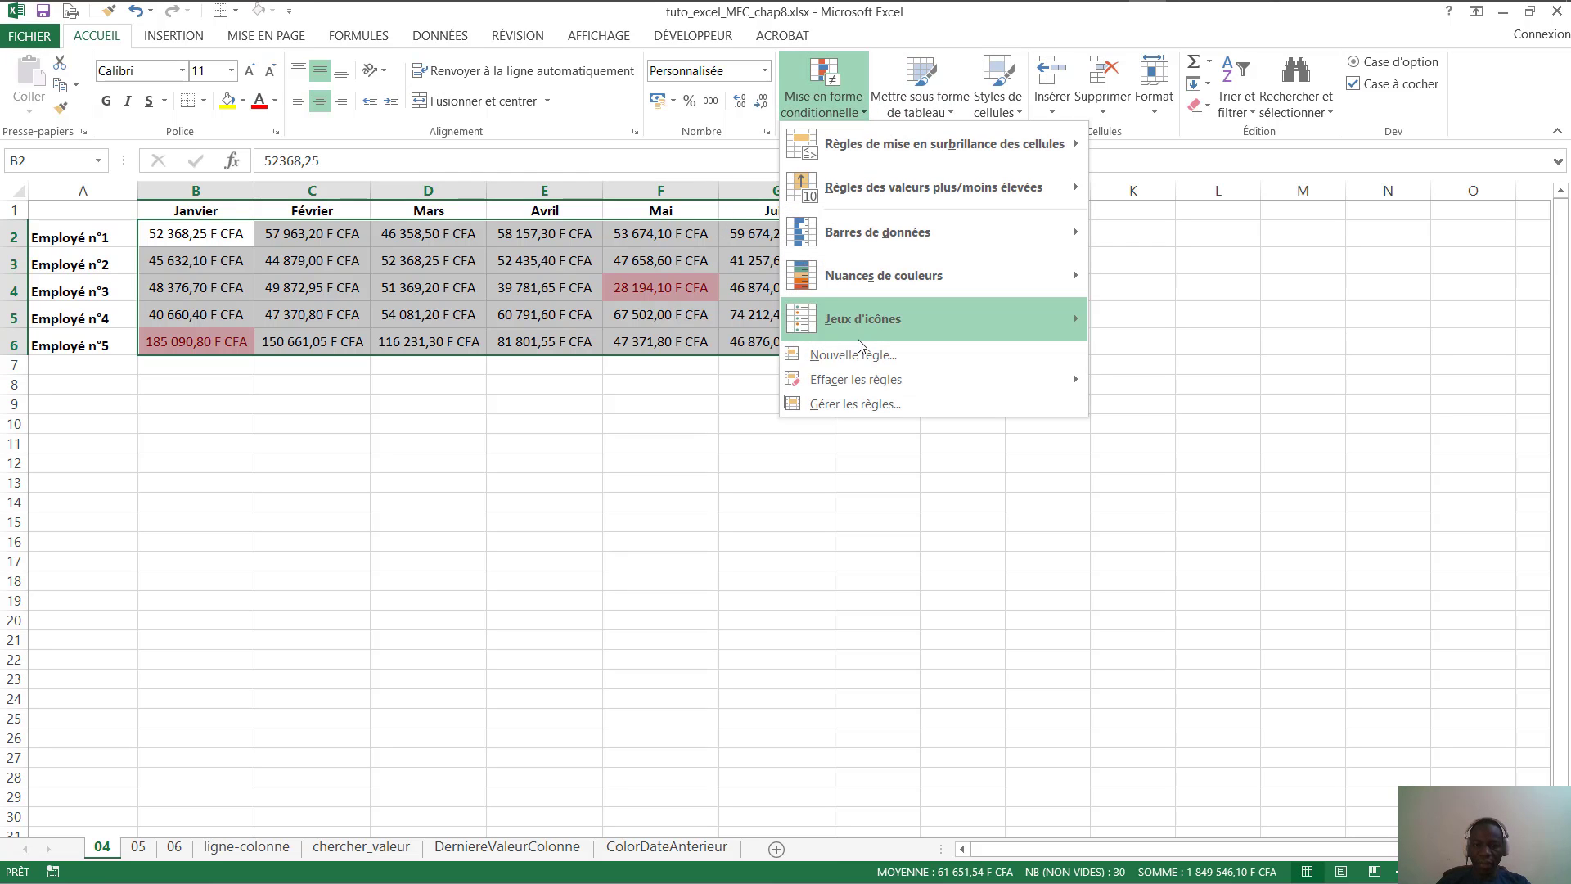
{"action": "left_click", "coordinate": [855, 404]}
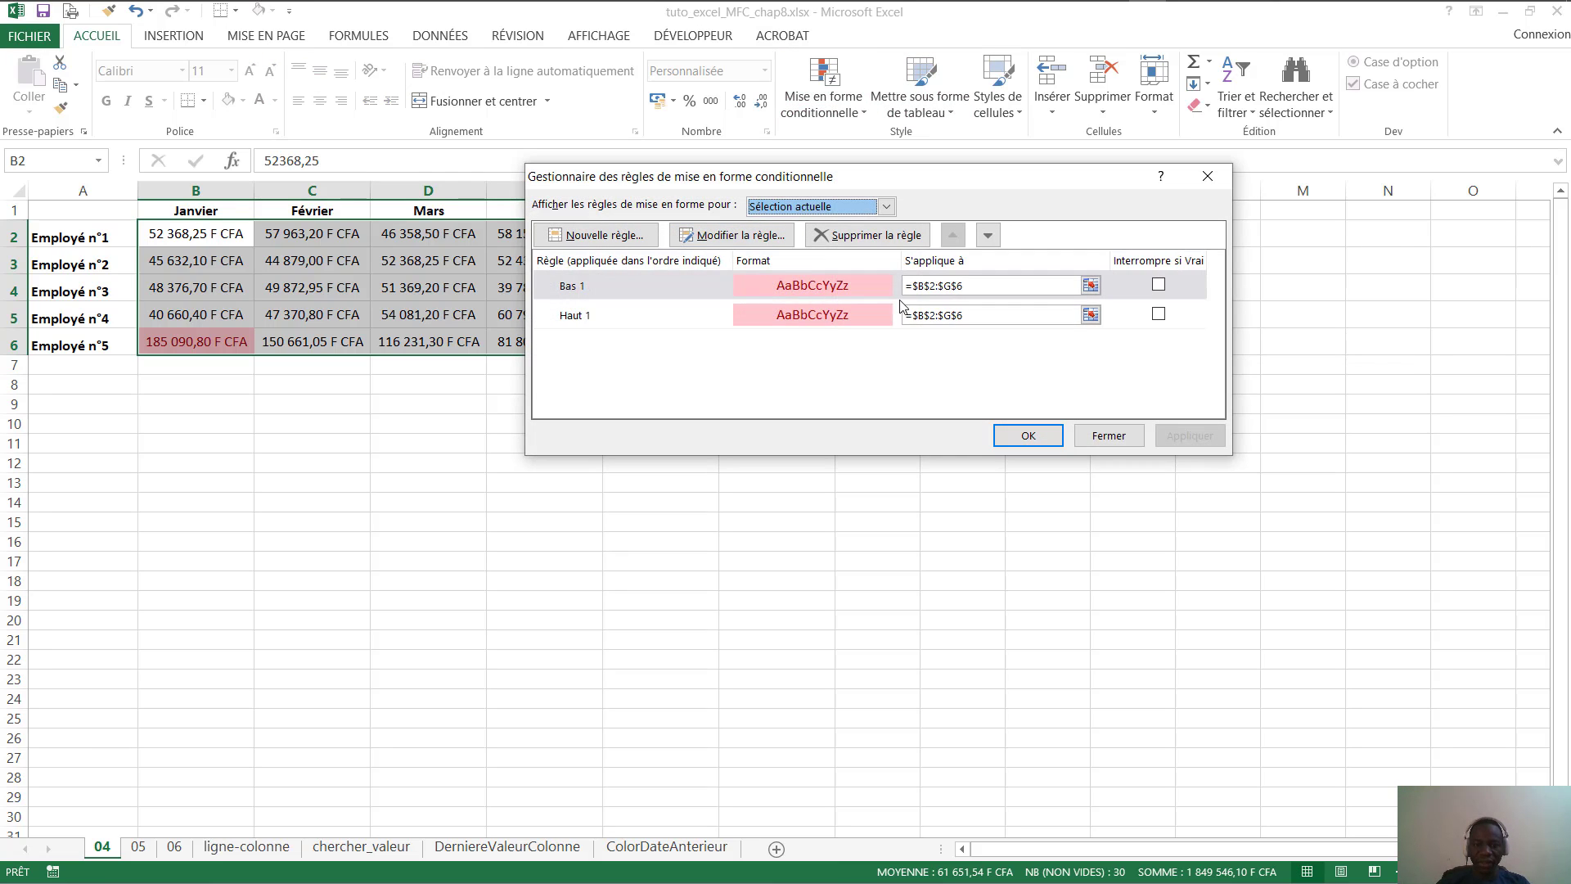
{"action": "double_click", "coordinate": [658, 272]}
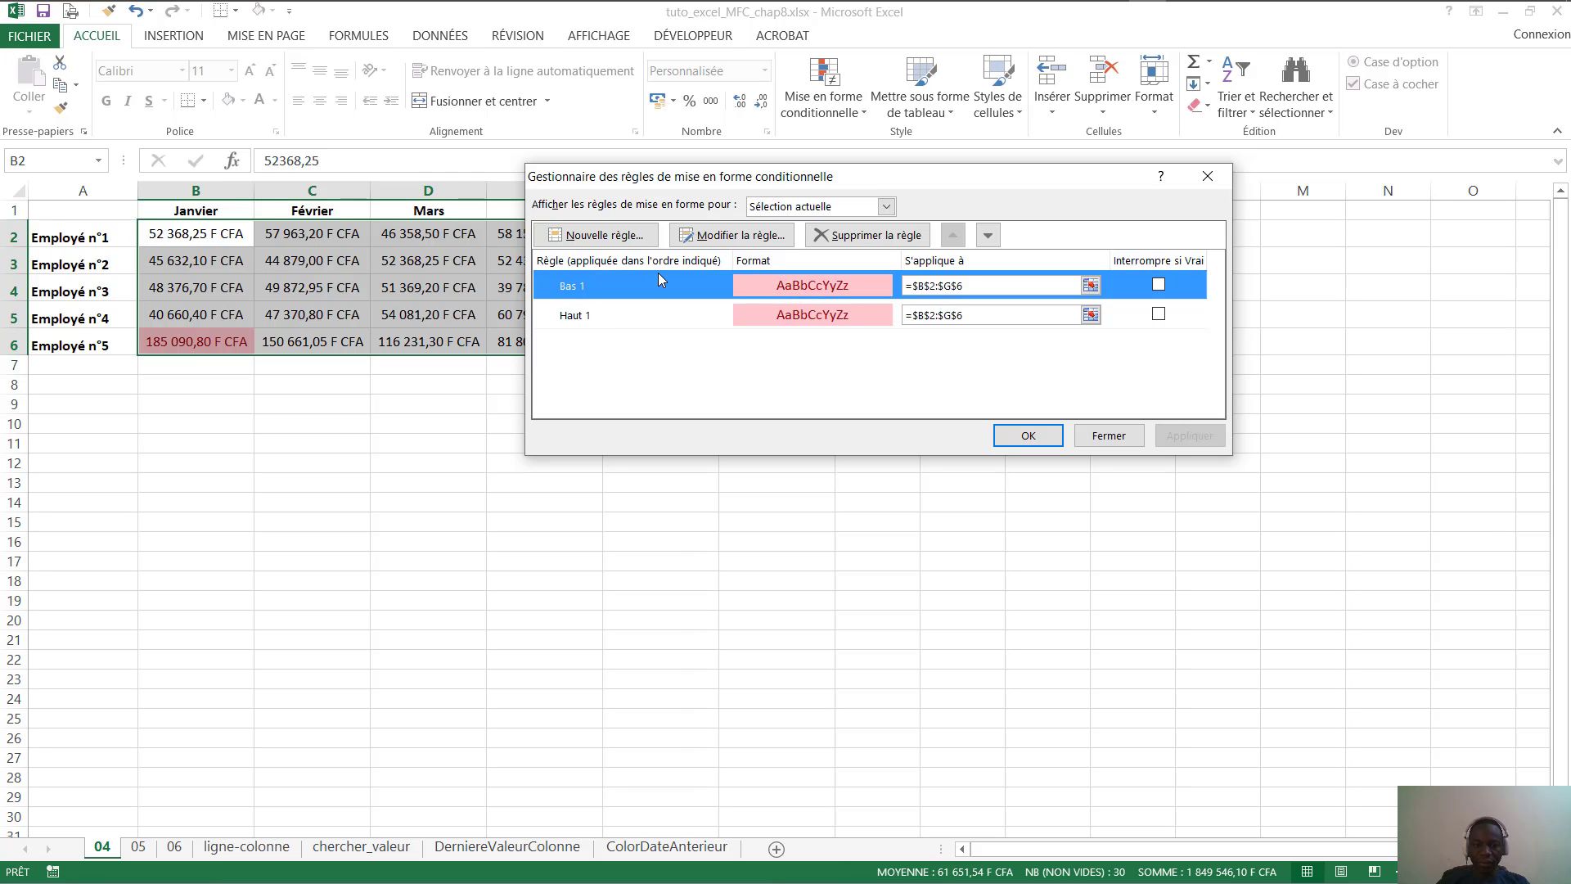
{"action": "left_click", "coordinate": [1039, 475]}
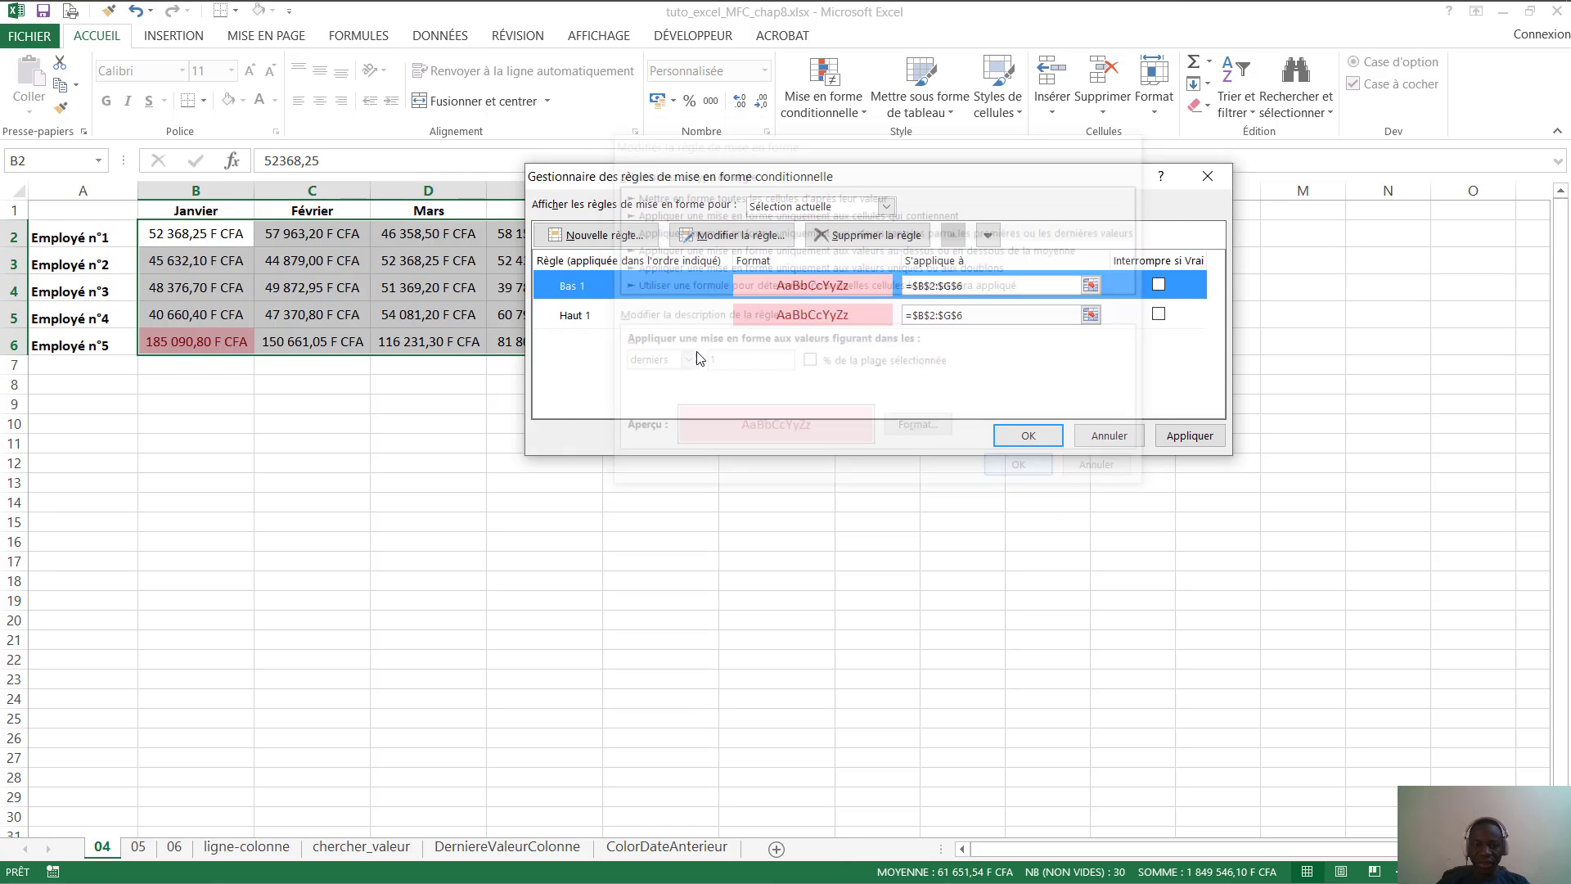
{"action": "double_click", "coordinate": [767, 316]}
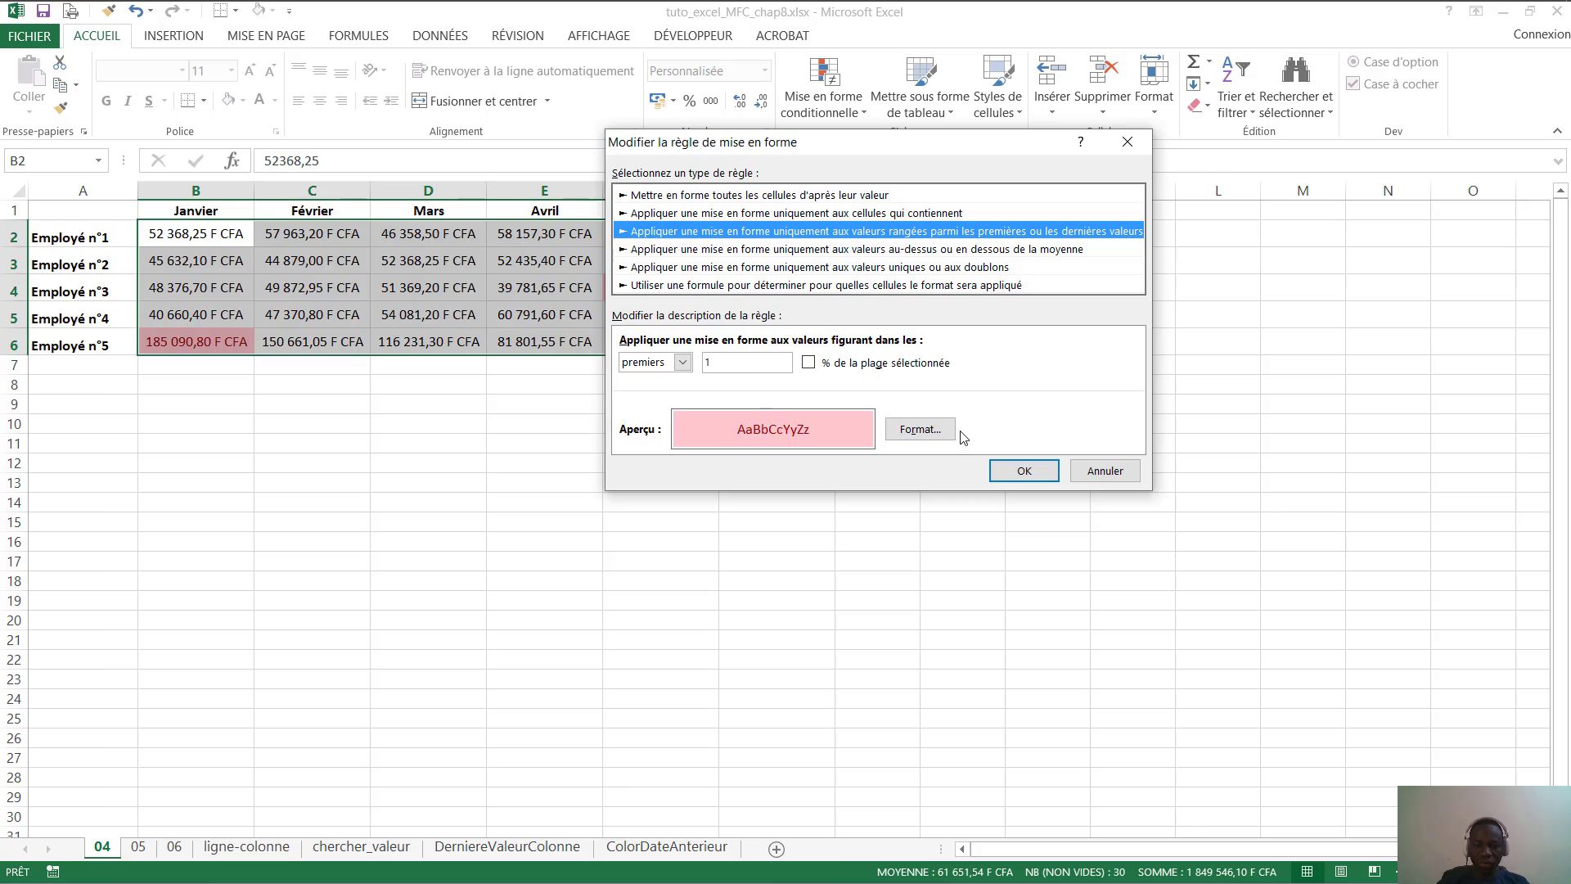
{"action": "left_click", "coordinate": [919, 429]}
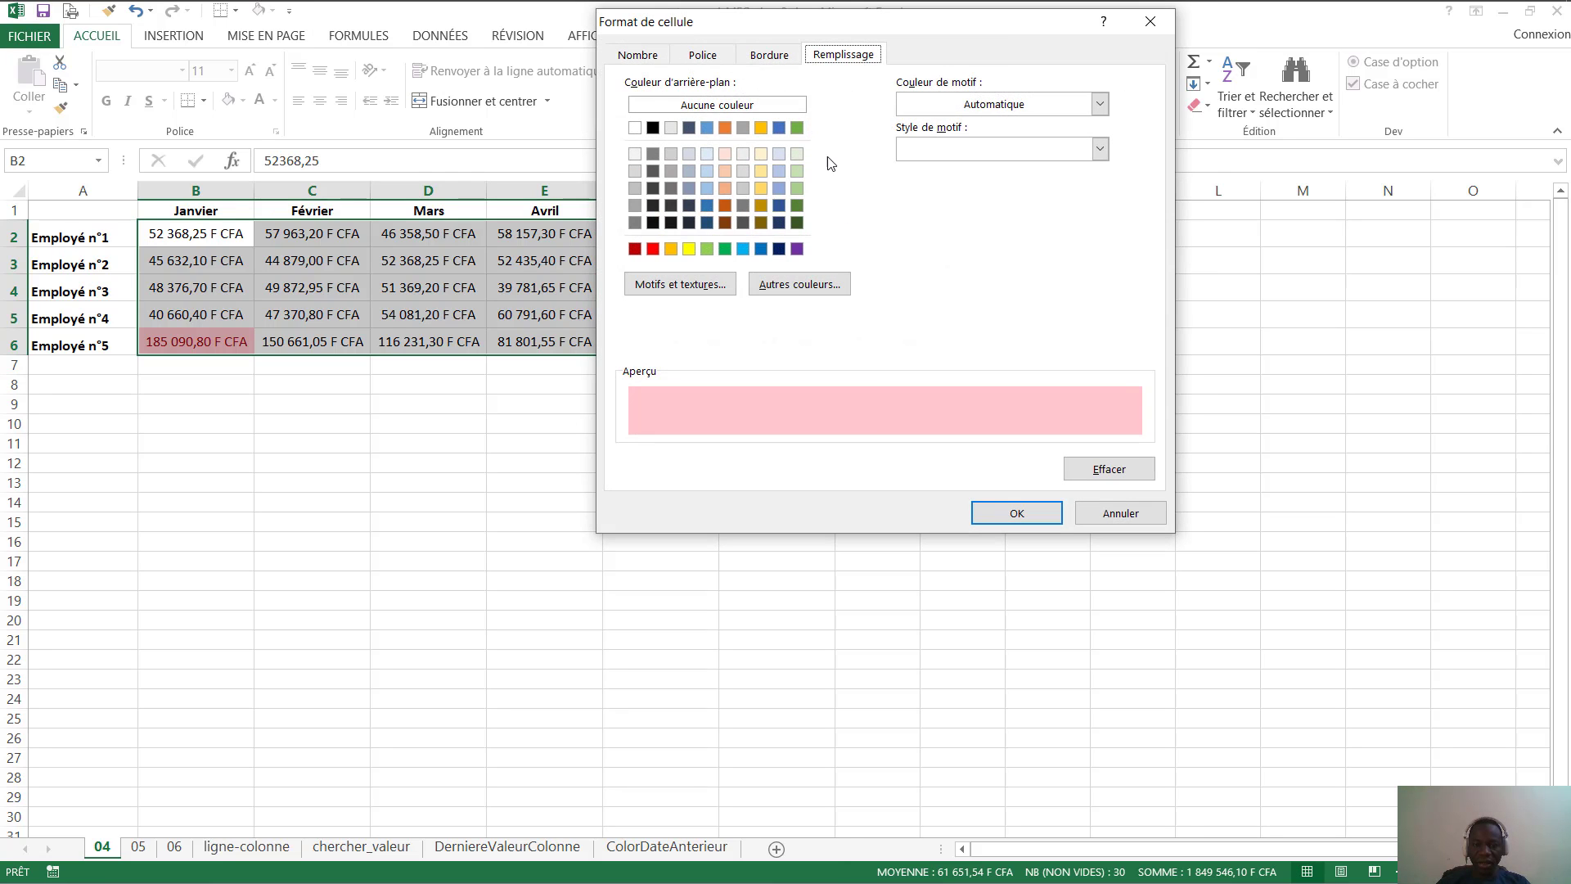
{"action": "left_click", "coordinate": [795, 153]}
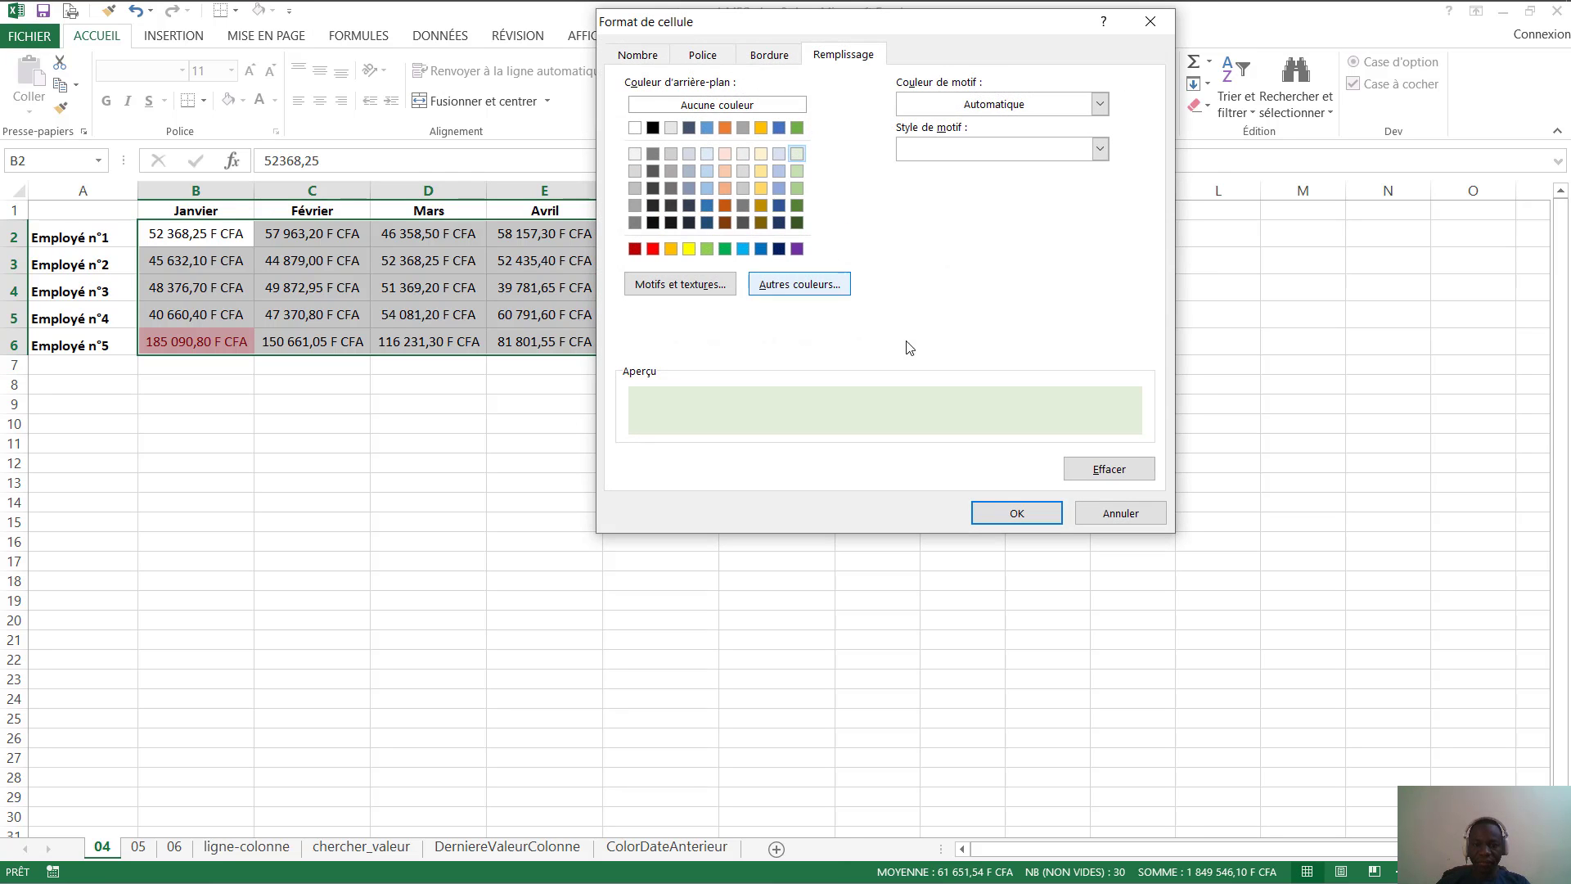
{"action": "left_click", "coordinate": [1036, 513]}
Set the Haut 1 rule's font colour to green and apply the change to B2:G6
{"action": "left_click", "coordinate": [920, 428]}
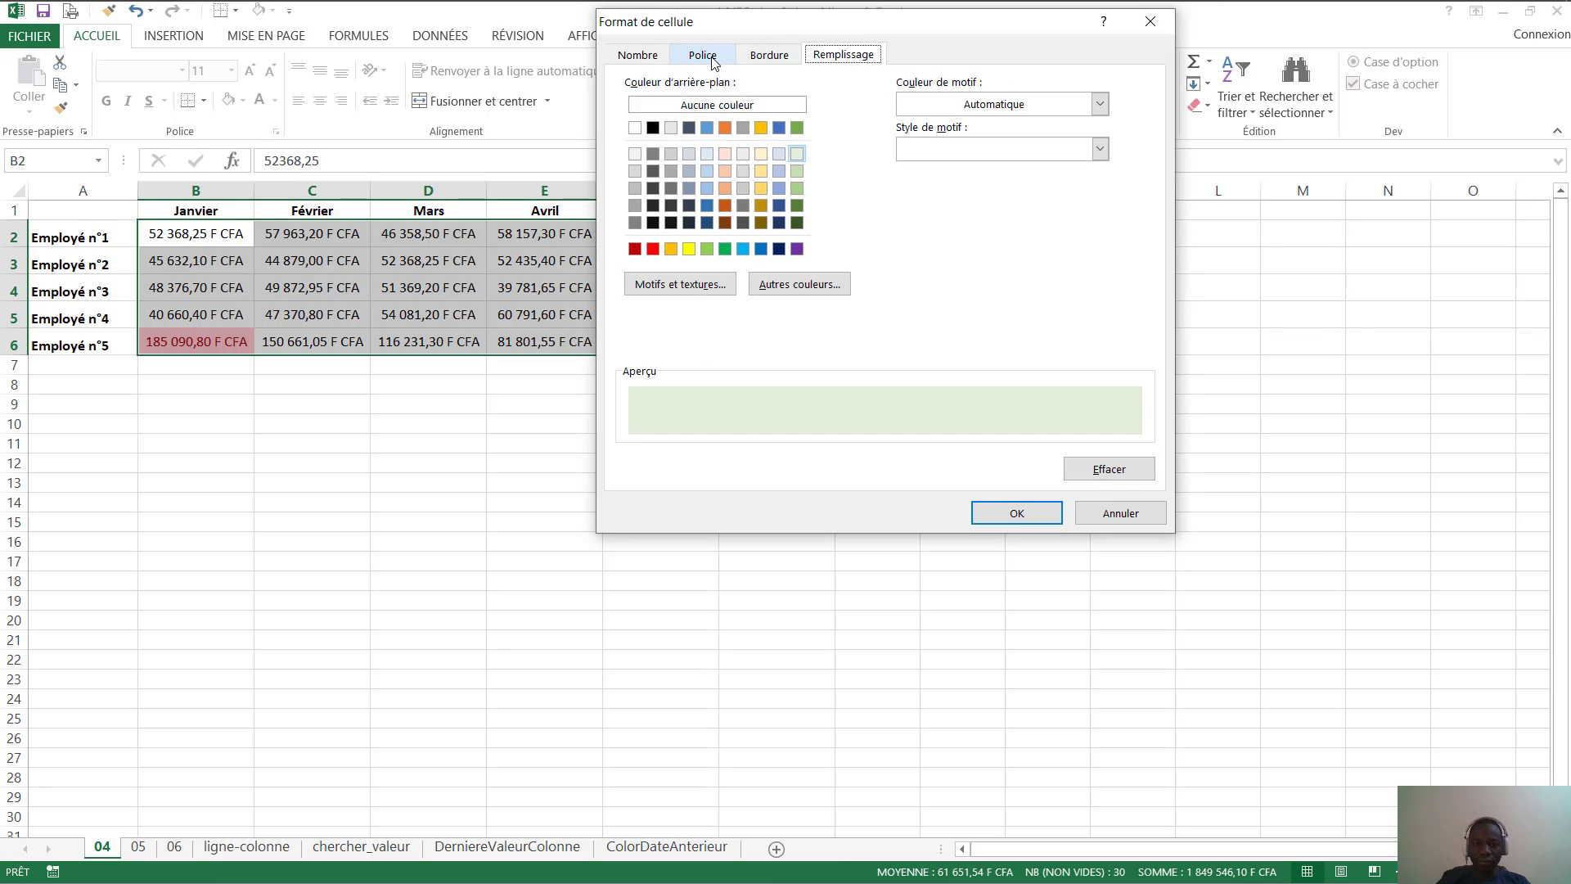
{"action": "left_click", "coordinate": [713, 59]}
{"action": "left_click", "coordinate": [1012, 231]}
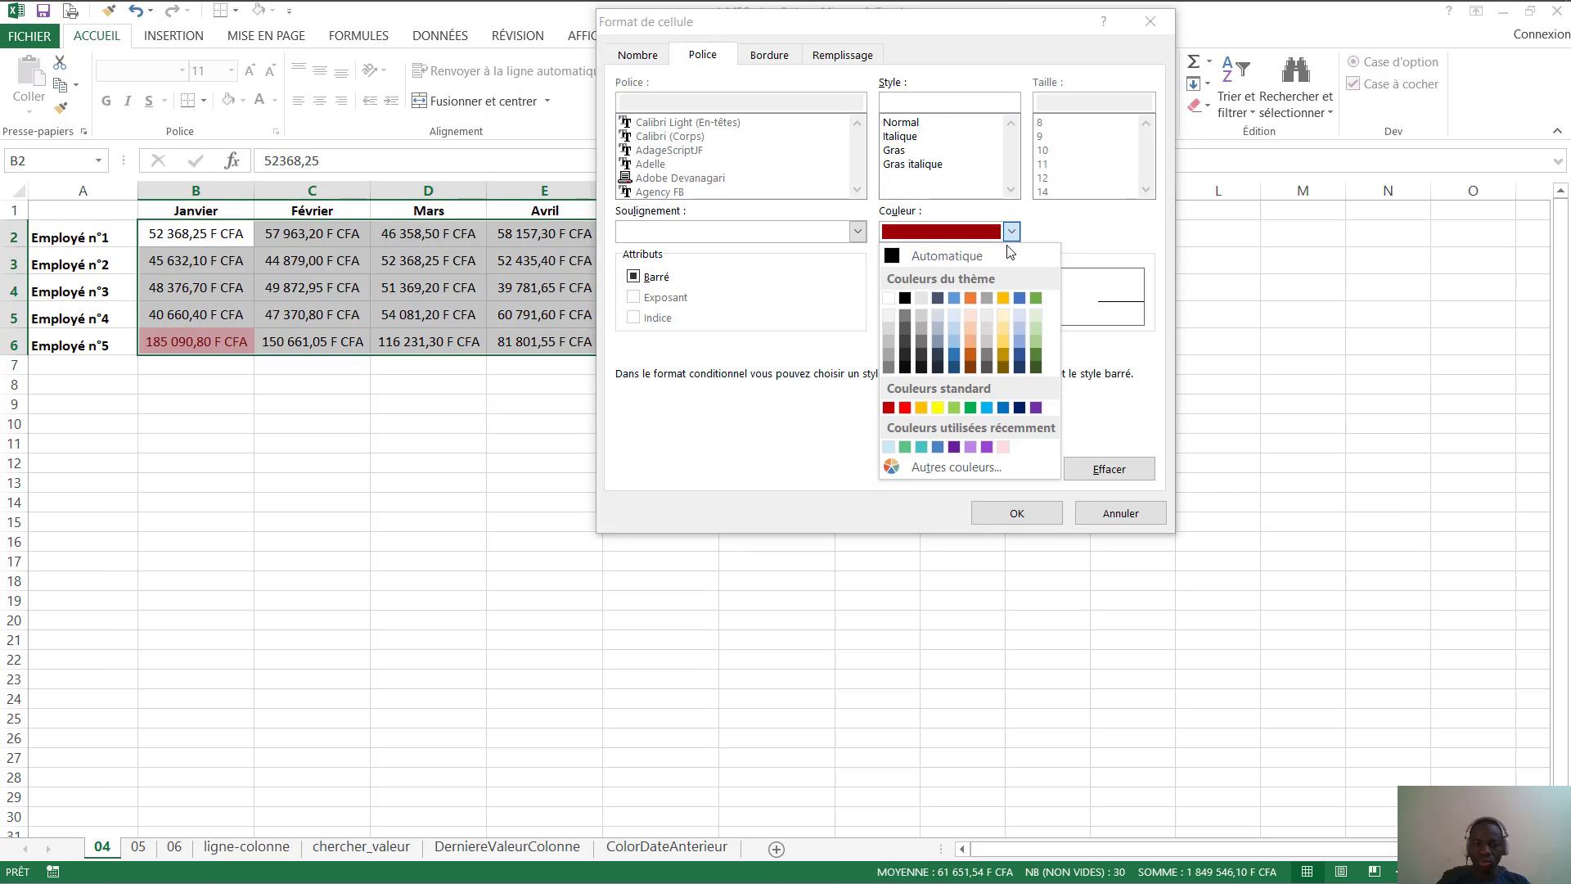
{"action": "left_click", "coordinate": [1036, 299]}
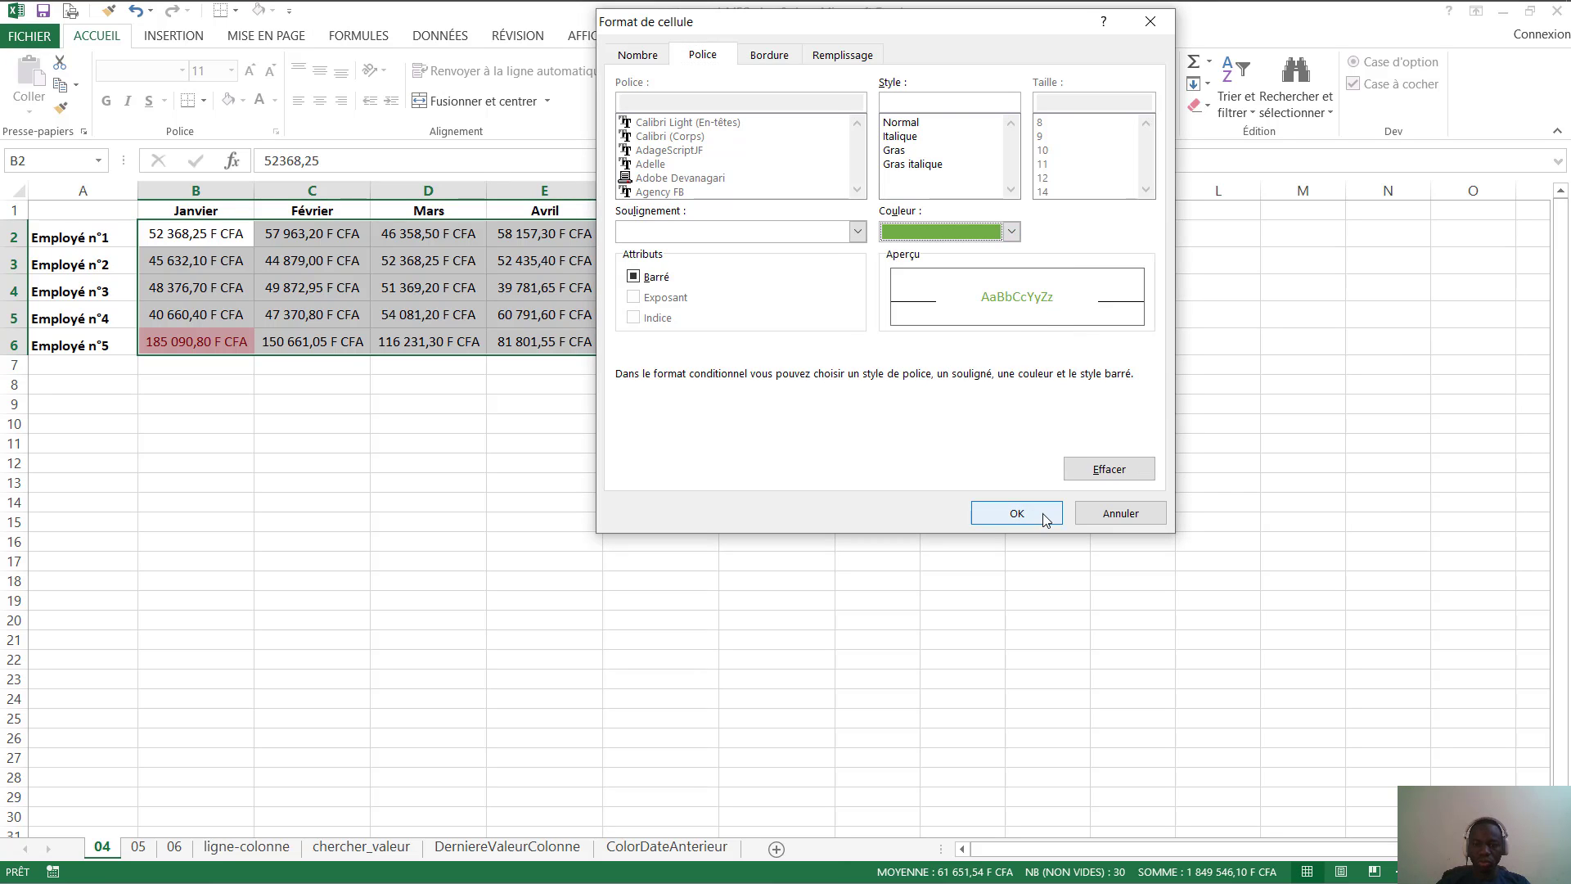
{"action": "left_click", "coordinate": [1021, 512]}
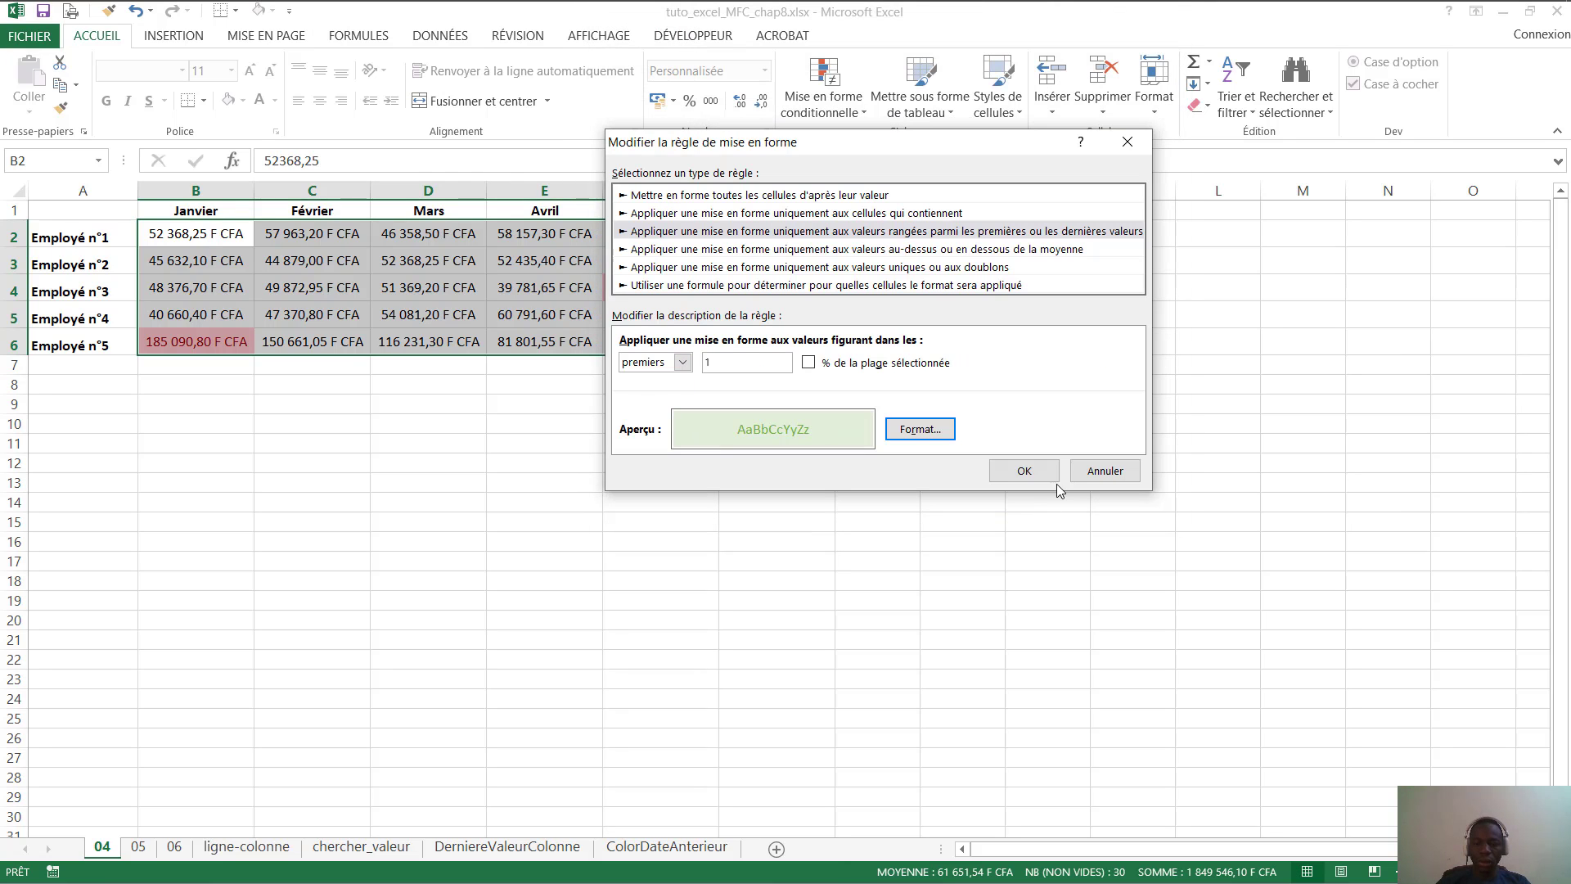
{"action": "left_click", "coordinate": [1024, 470]}
{"action": "left_click", "coordinate": [1189, 435]}
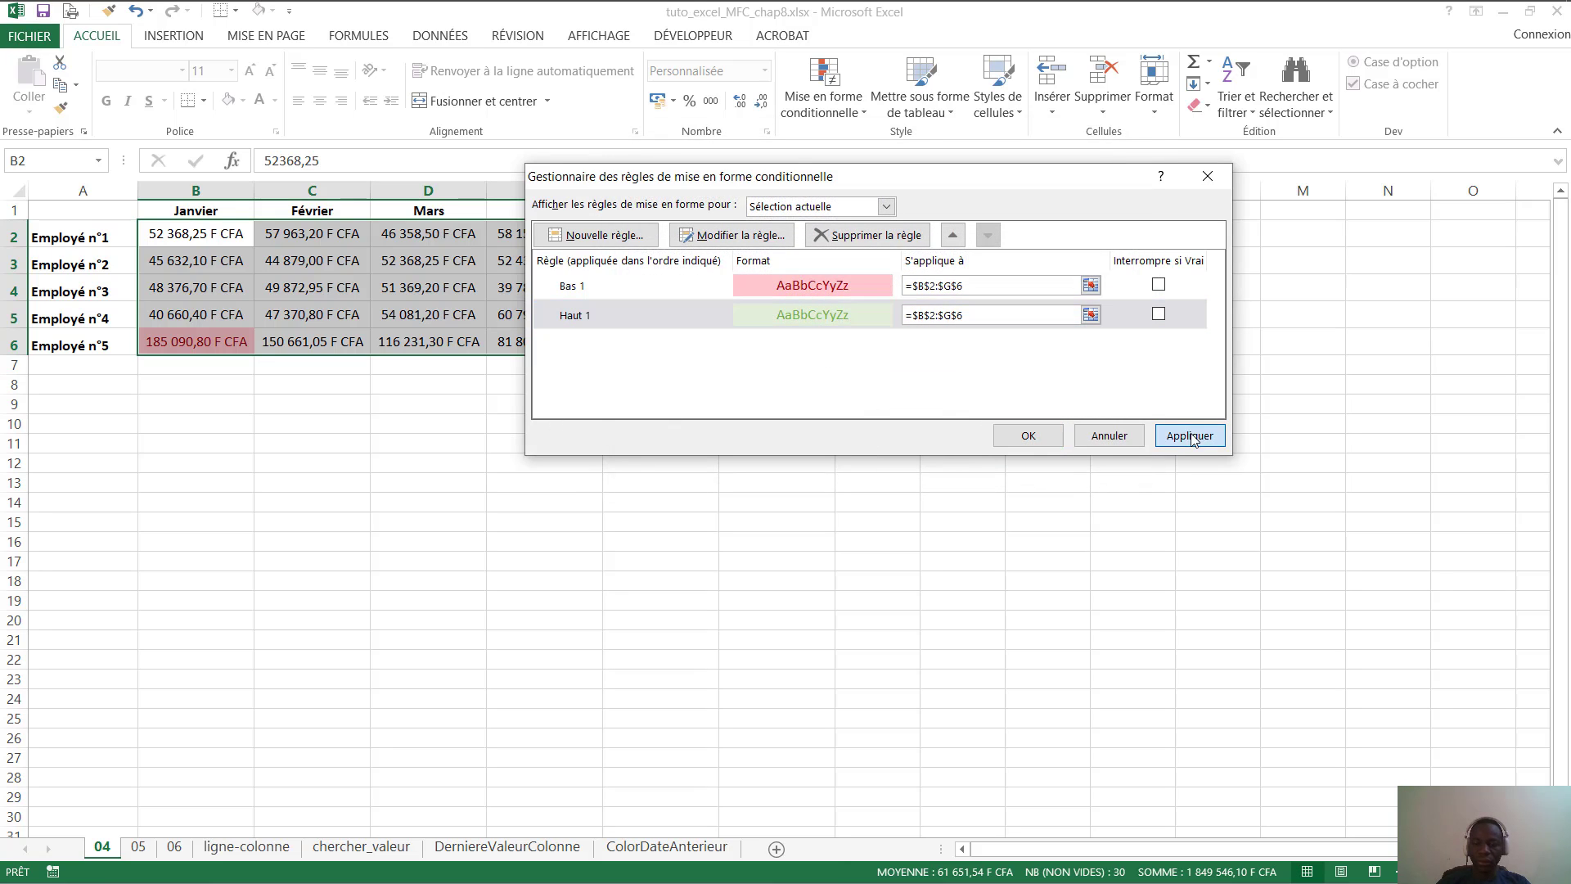
{"action": "left_click", "coordinate": [1027, 436]}
Check the green cell marking the highest amount and the red cell marking the lowest amount in the employee table
{"action": "left_click", "coordinate": [498, 445]}
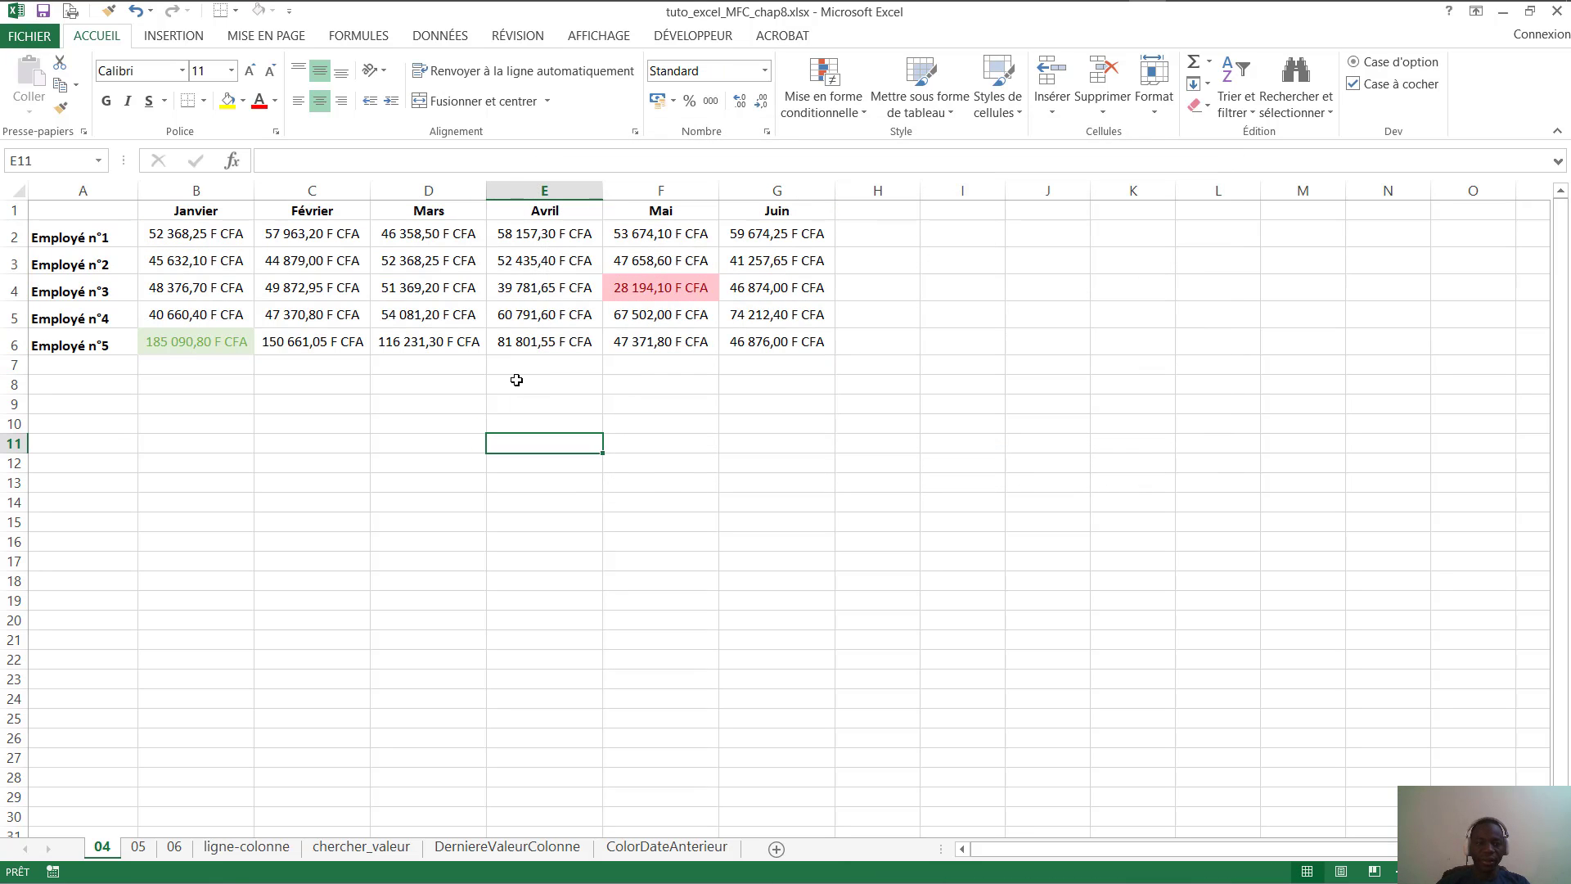
{"action": "left_click", "coordinate": [167, 355]}
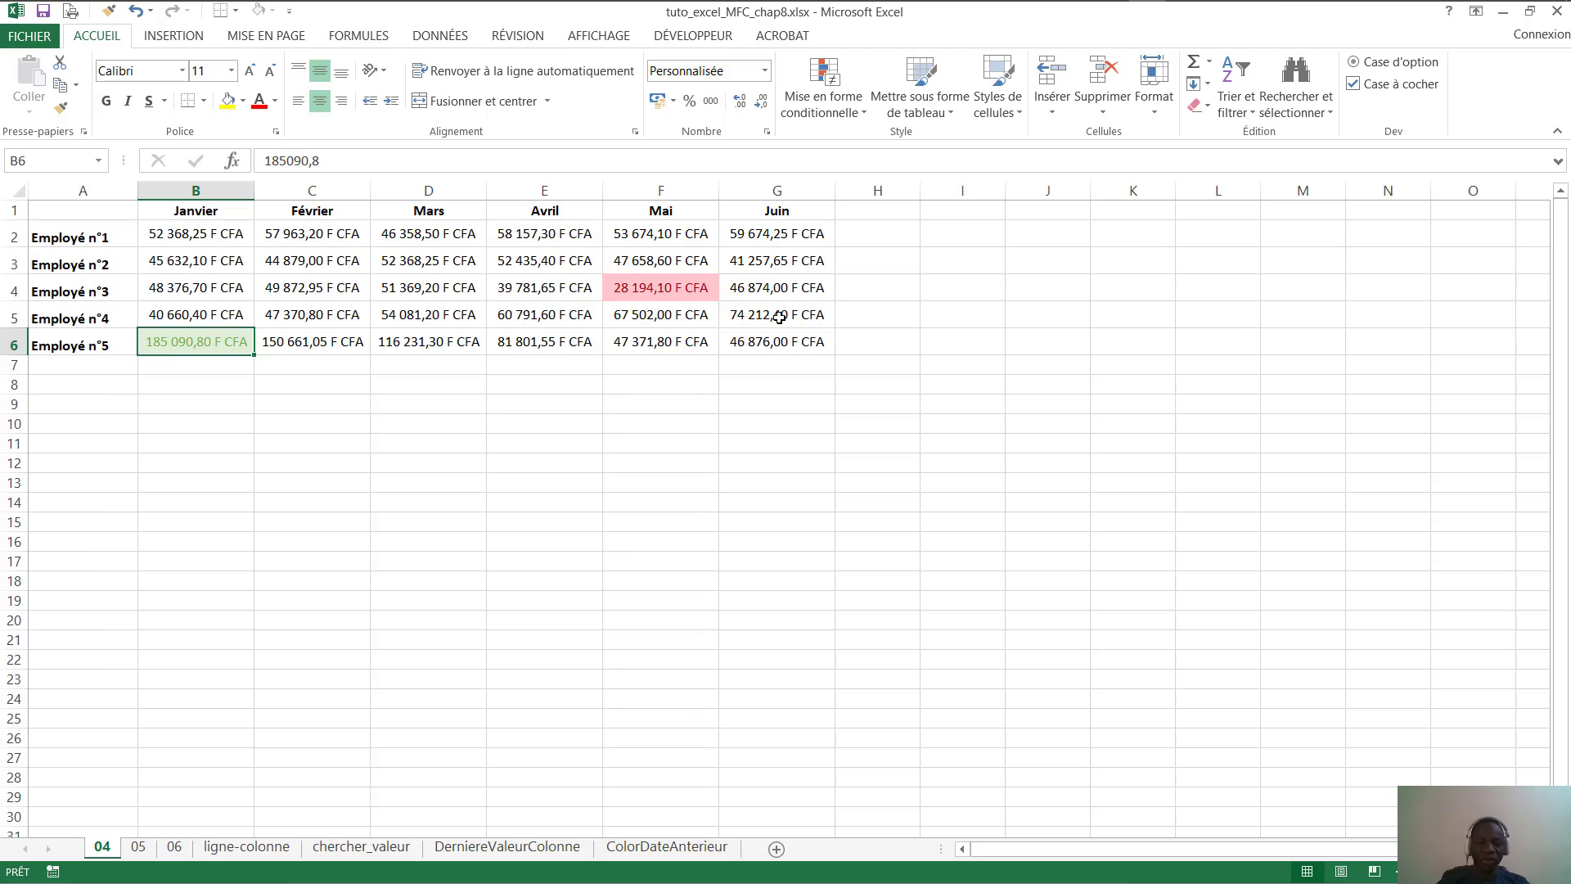
{"action": "left_click", "coordinate": [657, 287]}
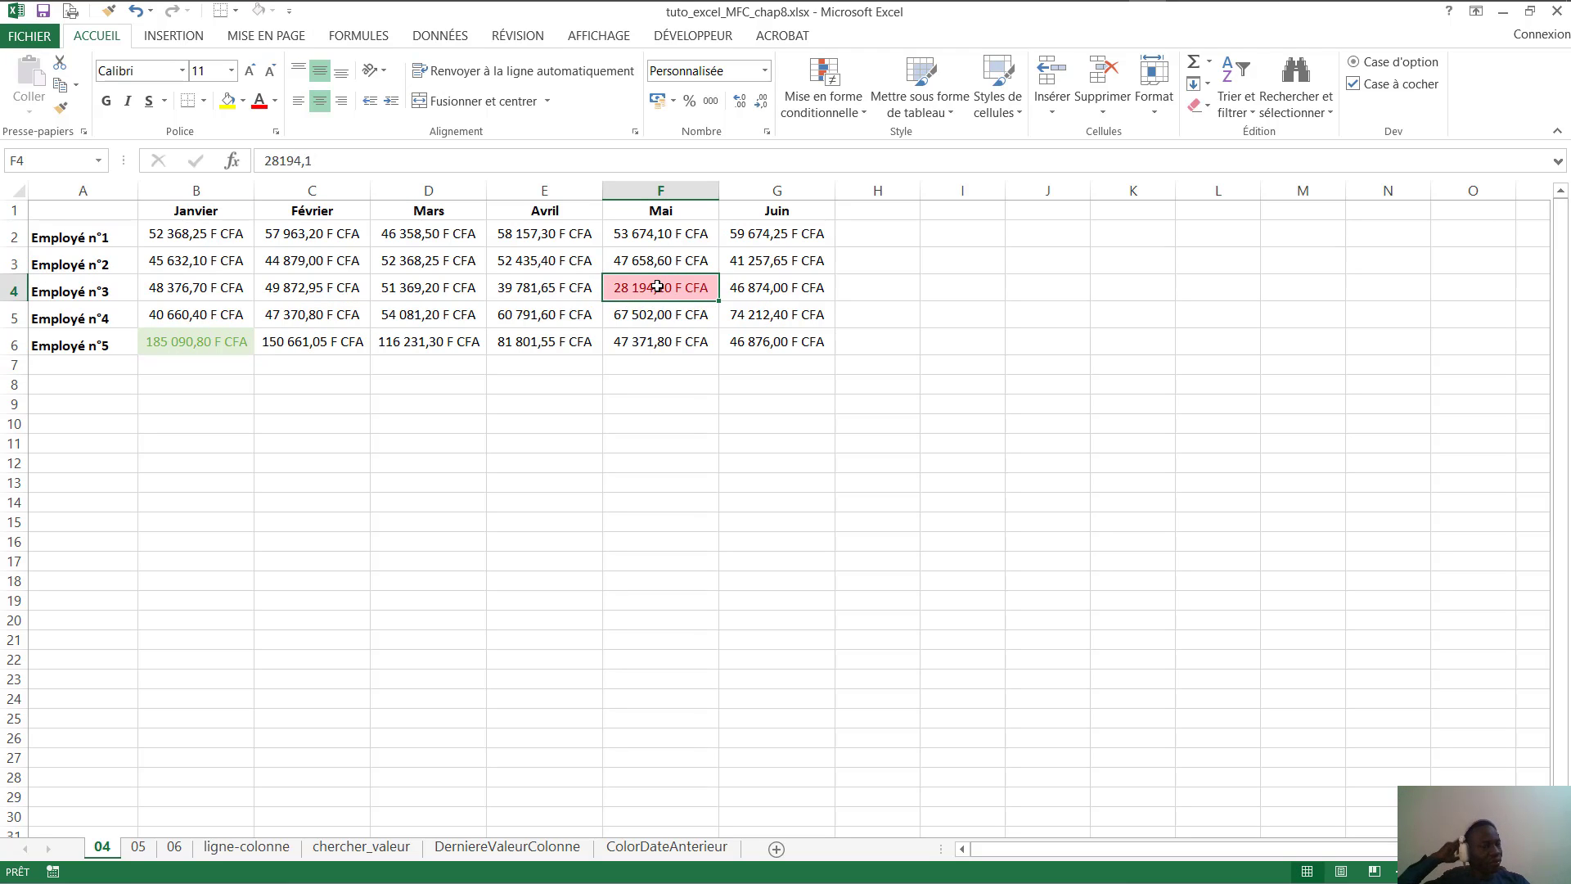
{"action": "left_click", "coordinate": [526, 287]}
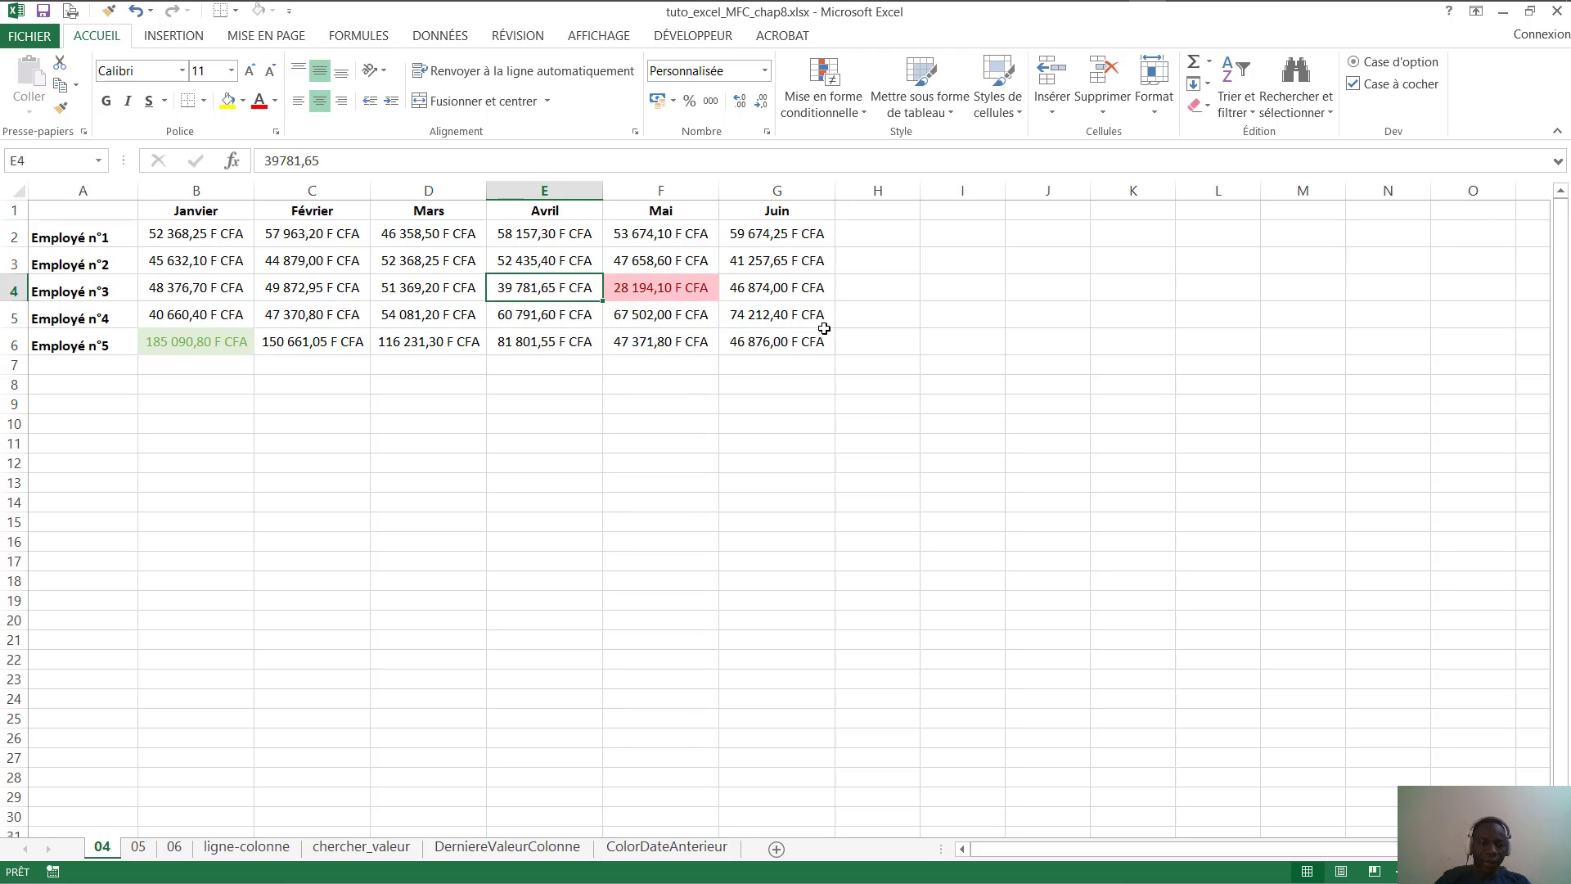
{"action": "left_click", "coordinate": [824, 330]}
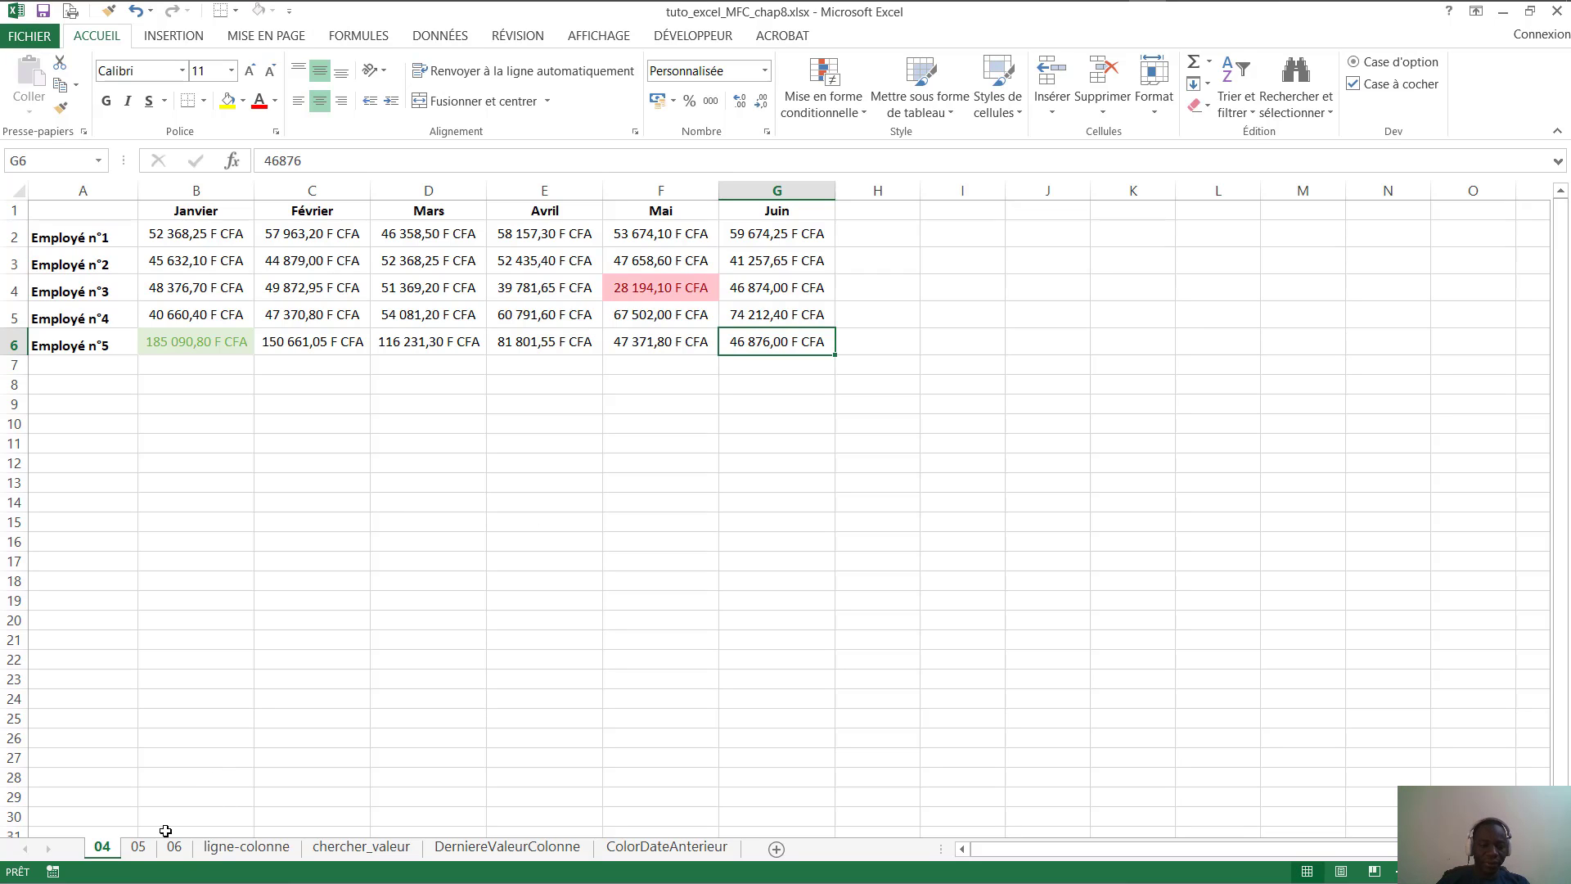
Switch to sheet 05 and examine the client rows highlighted by the existing conditional formatting
{"action": "left_click", "coordinate": [132, 851]}
{"action": "left_click", "coordinate": [989, 391]}
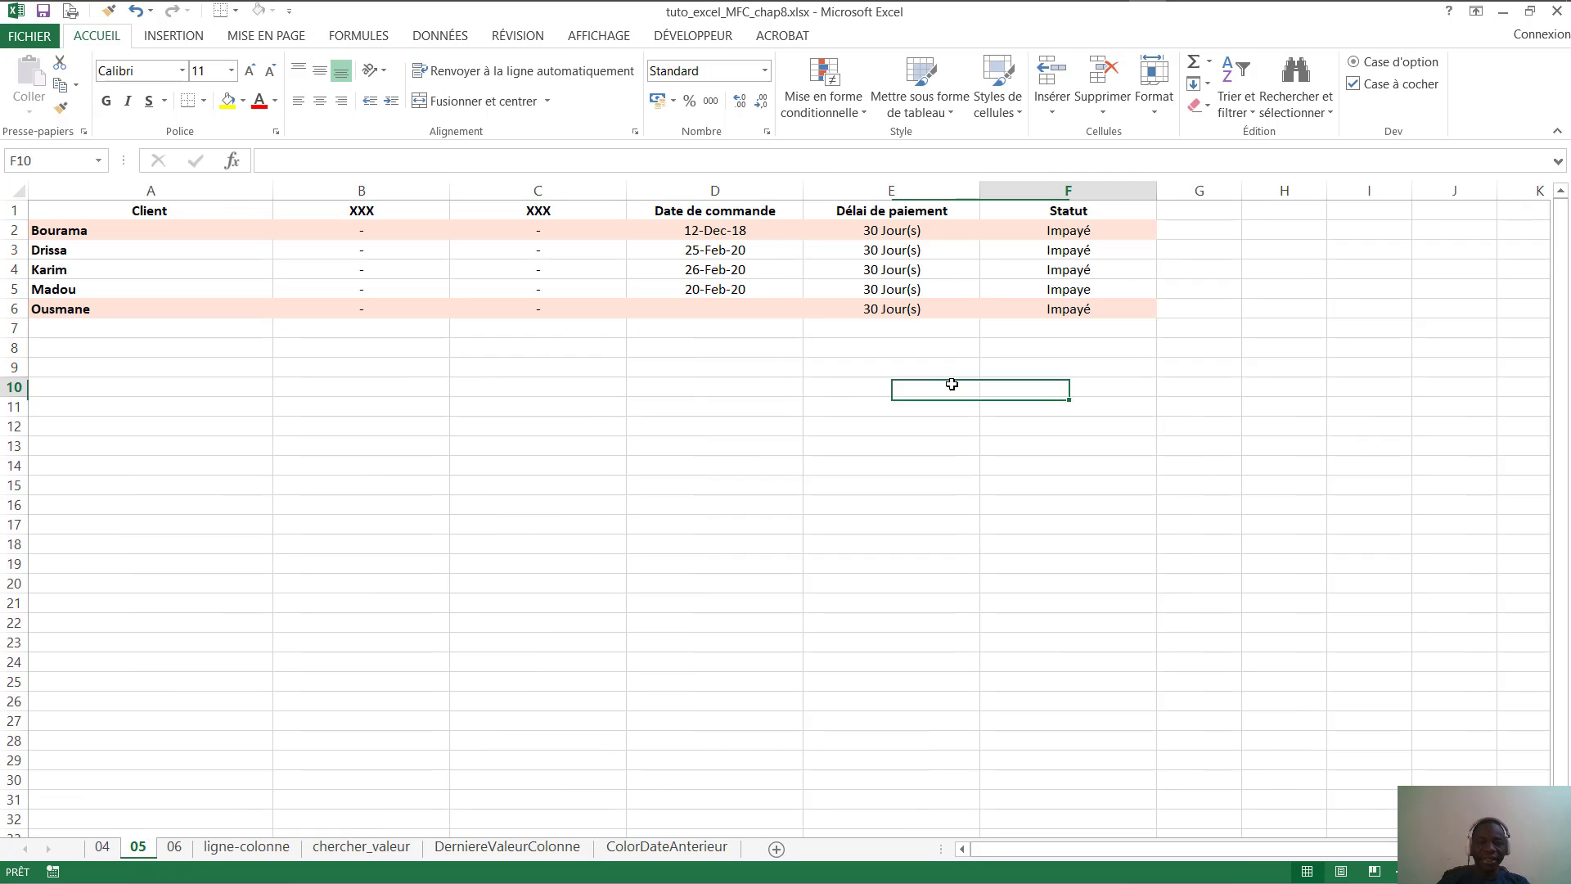
{"action": "left_click", "coordinate": [562, 308]}
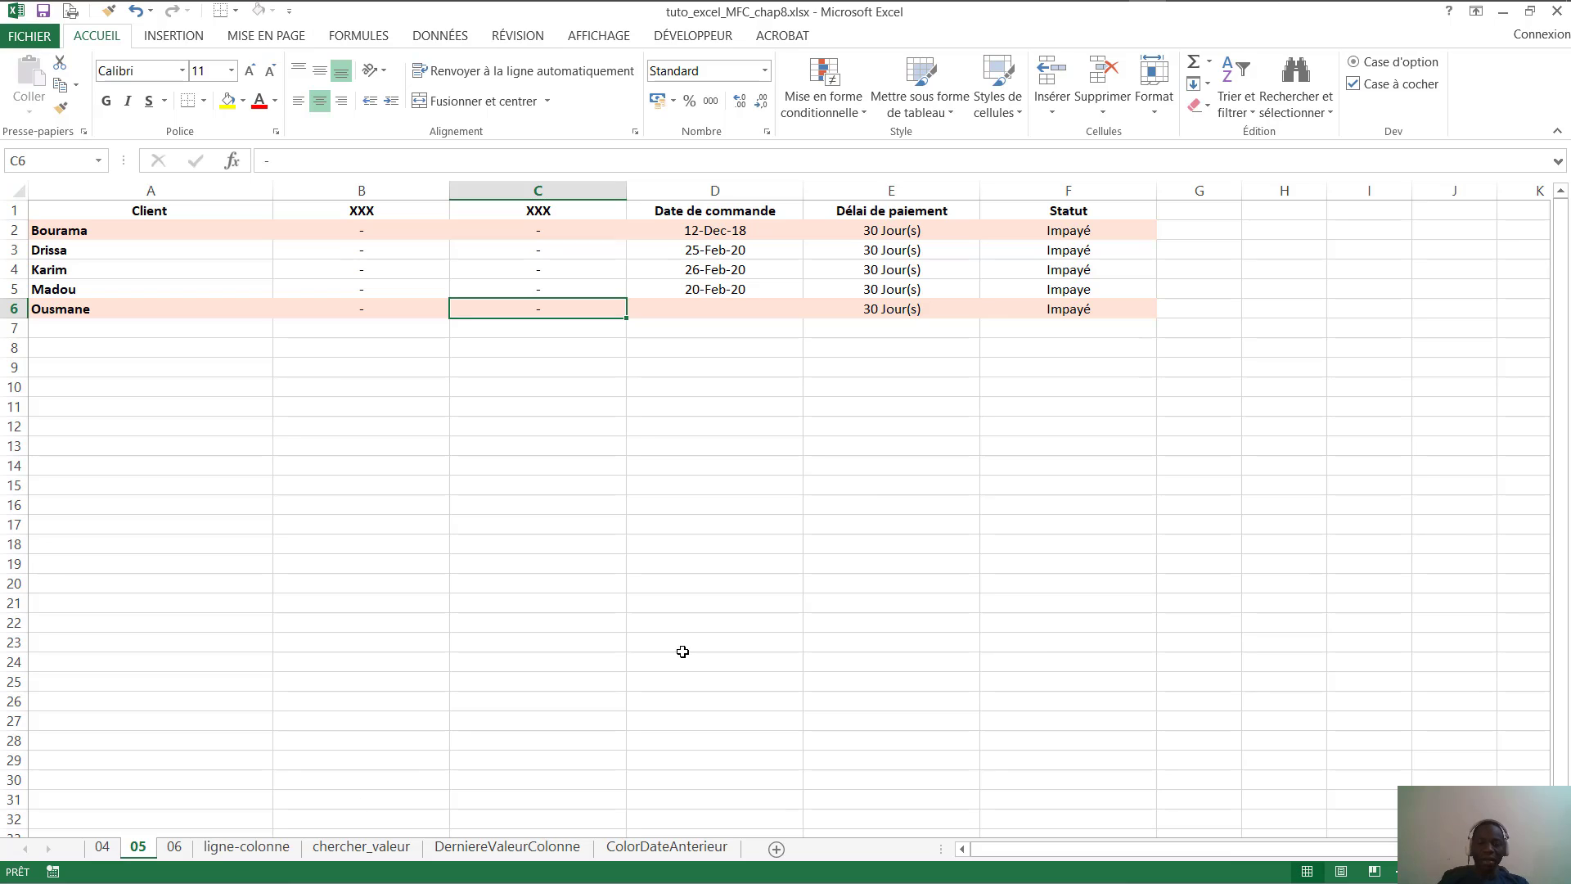
{"action": "left_click", "coordinate": [822, 285]}
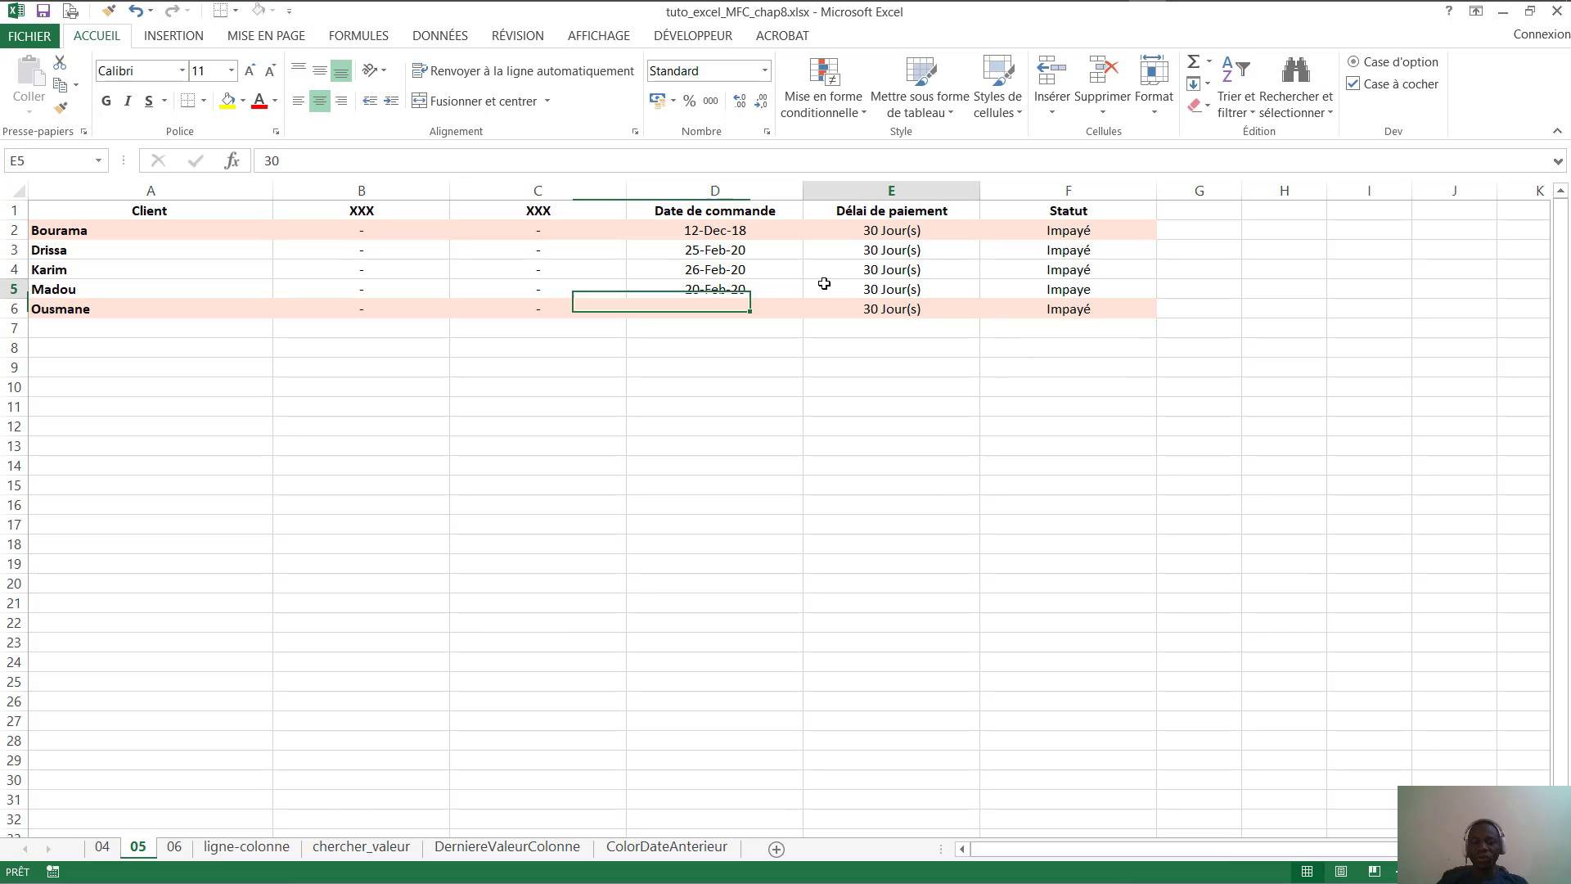
{"action": "left_click", "coordinate": [1055, 283]}
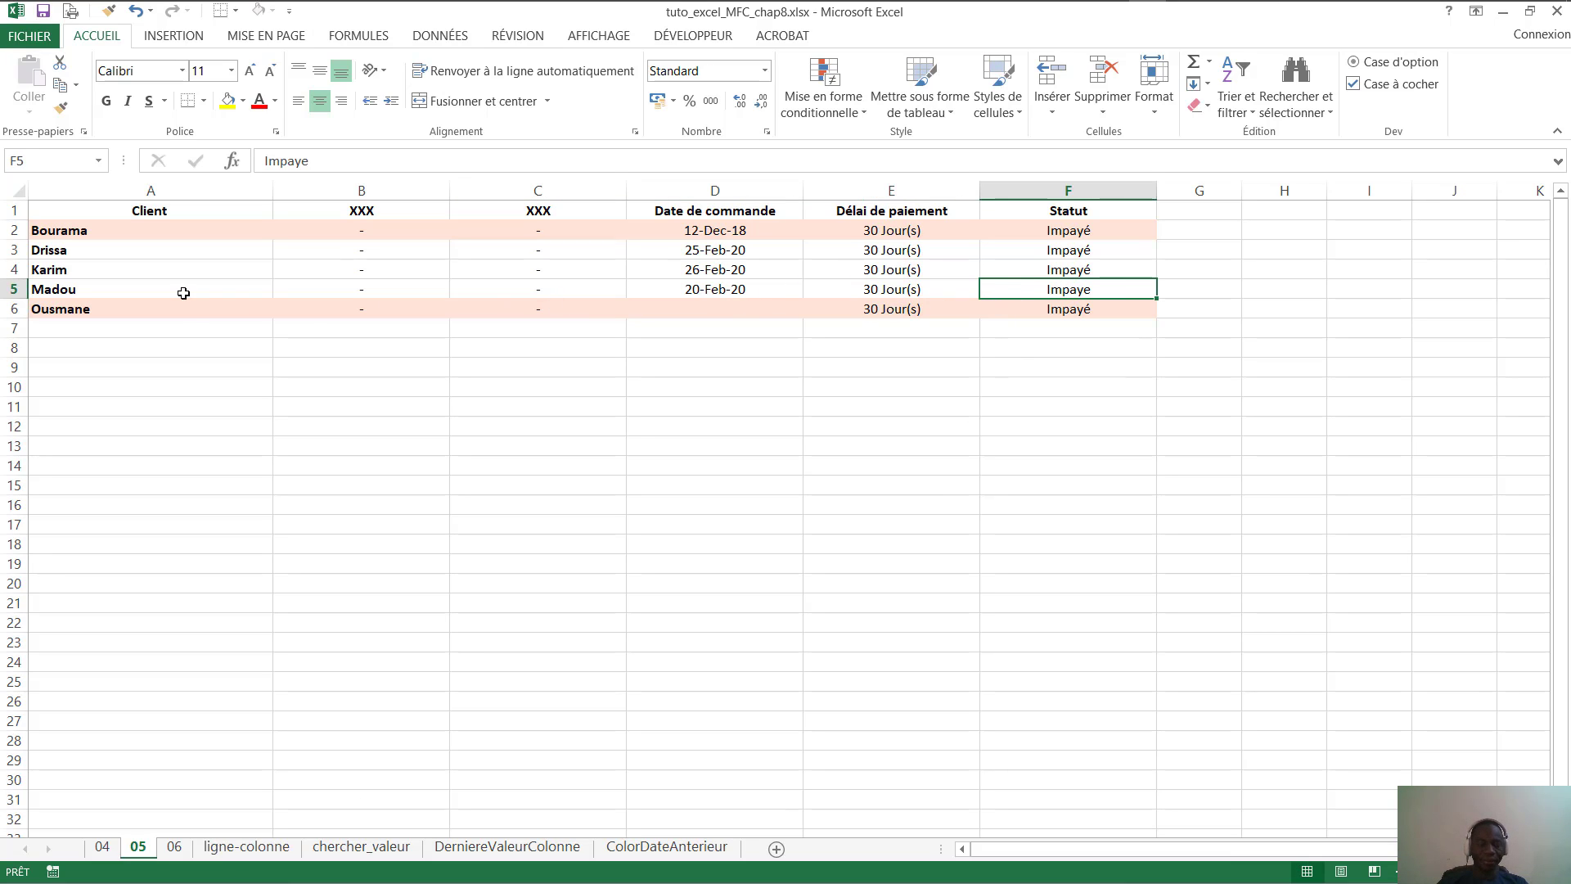
{"action": "left_click", "coordinate": [48, 311]}
{"action": "left_click", "coordinate": [316, 303]}
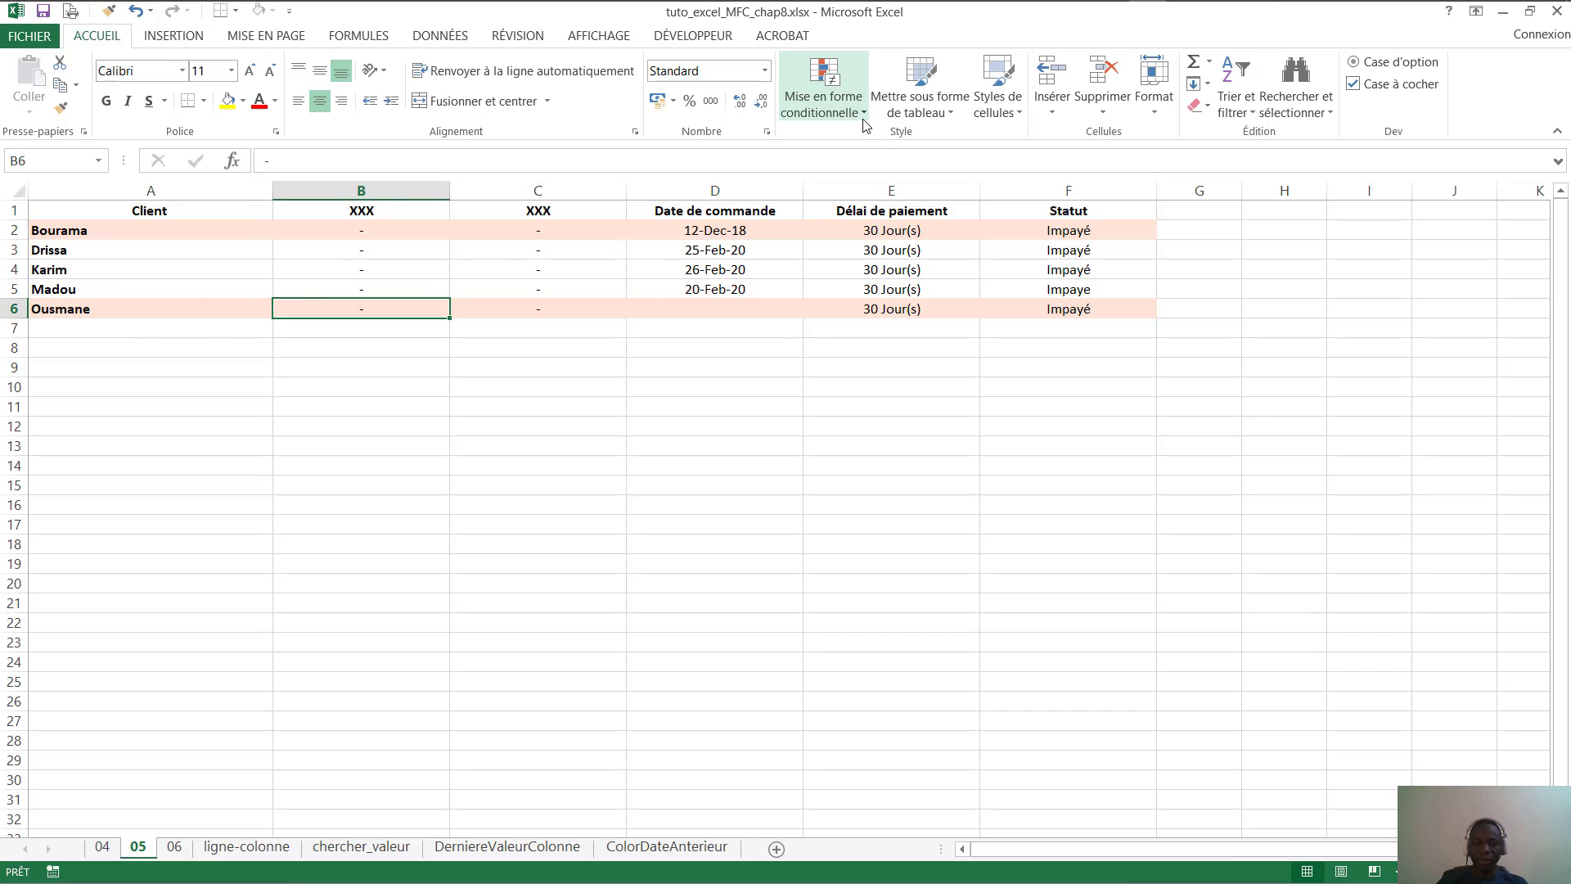
Delete the formula-based conditional formatting rule from A2:F6 on sheet 05 and apply the change
{"action": "left_click", "coordinate": [822, 90]}
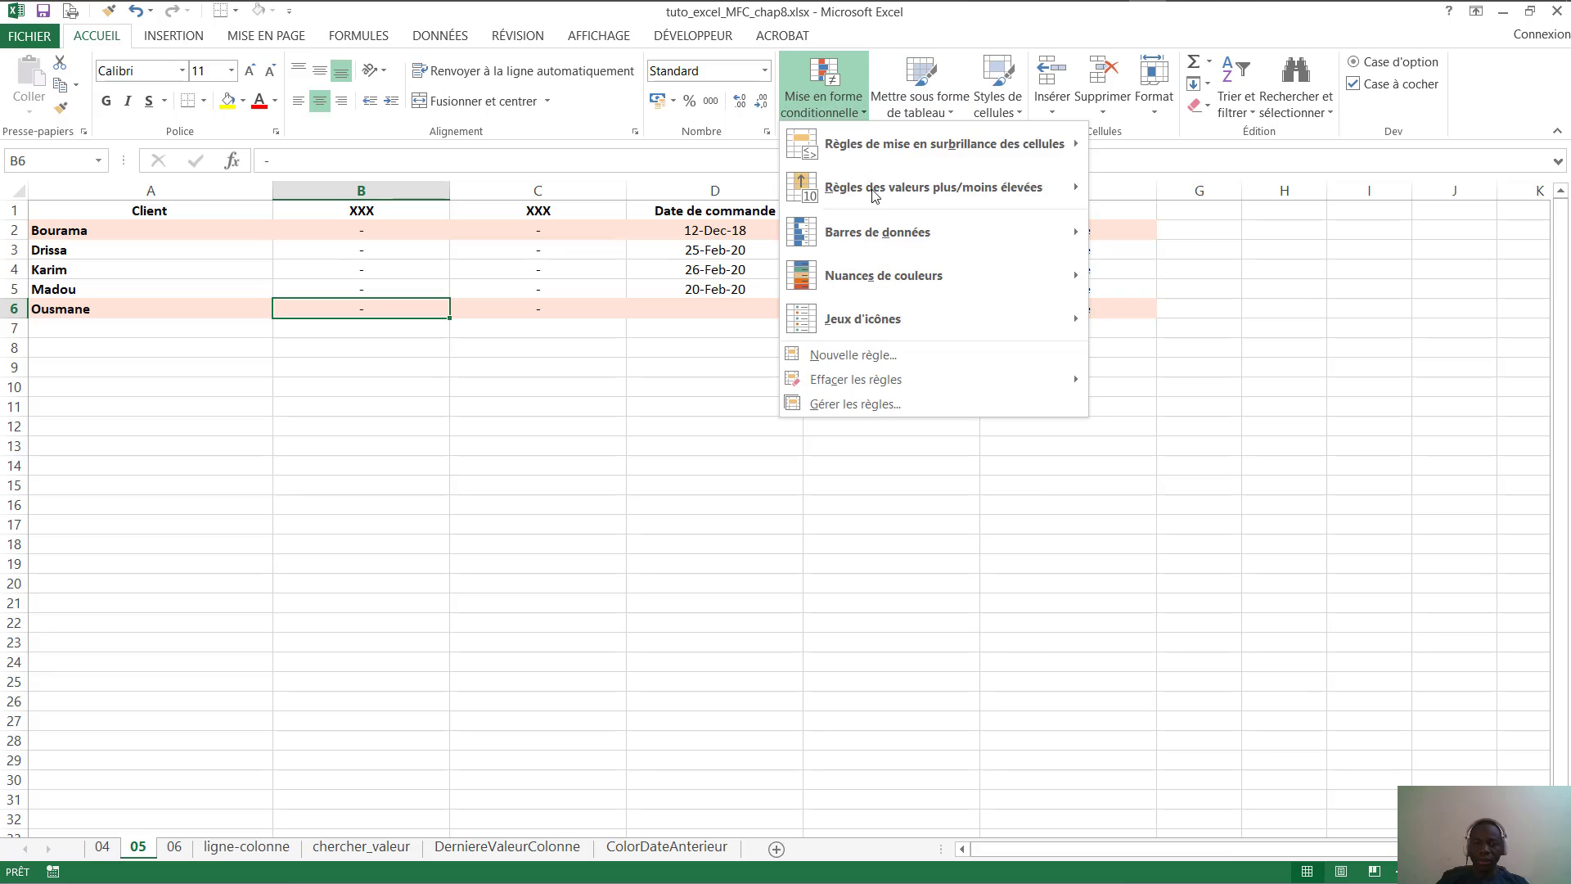
{"action": "left_click", "coordinate": [849, 403]}
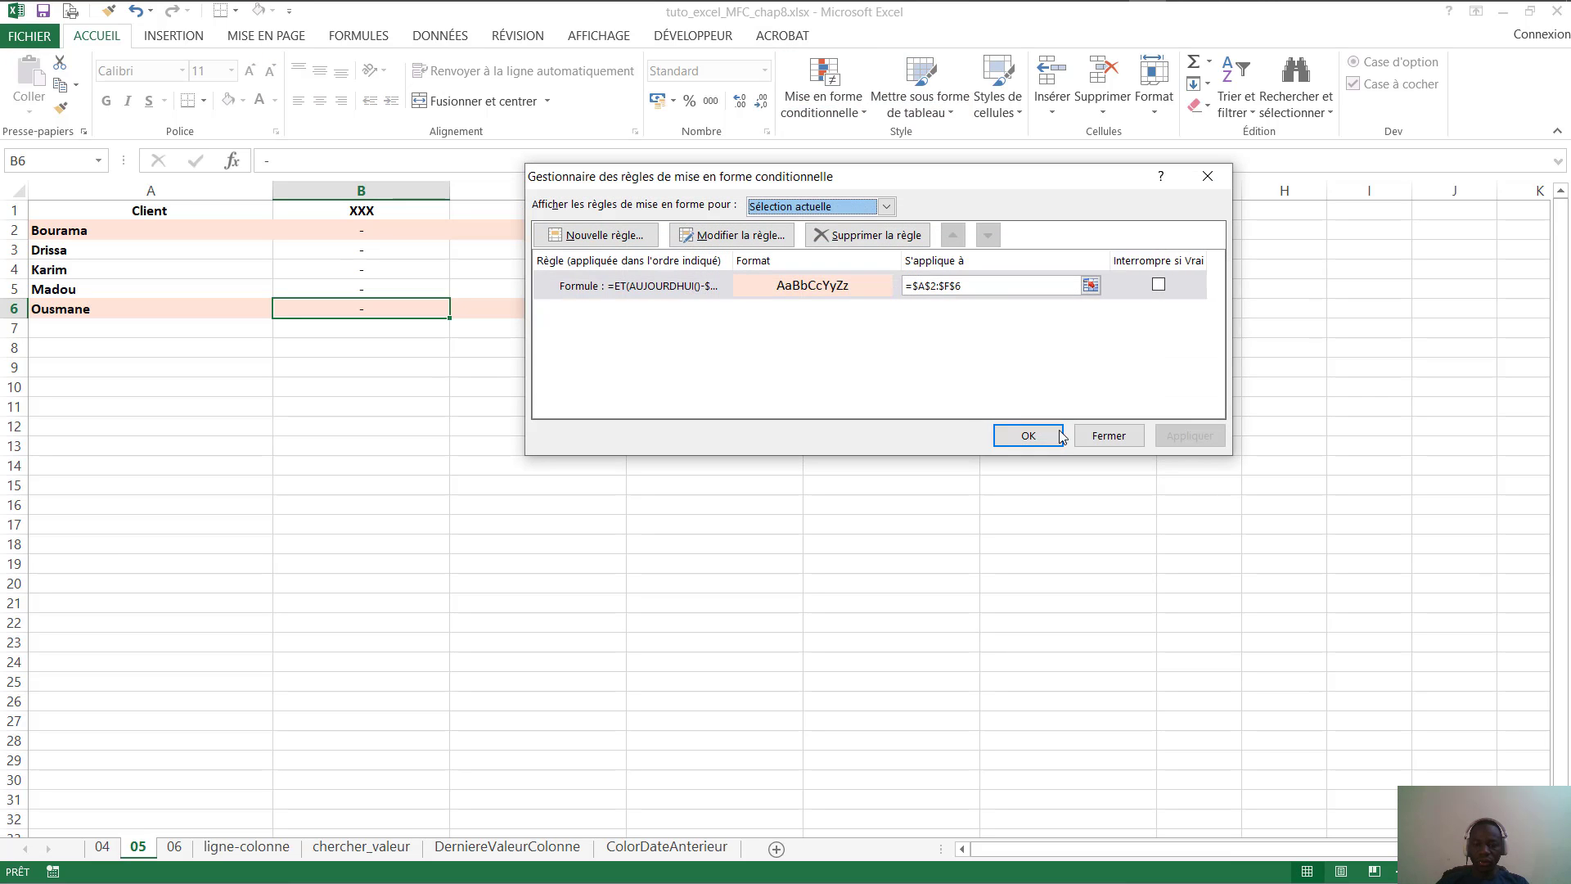
{"action": "left_click", "coordinate": [862, 237]}
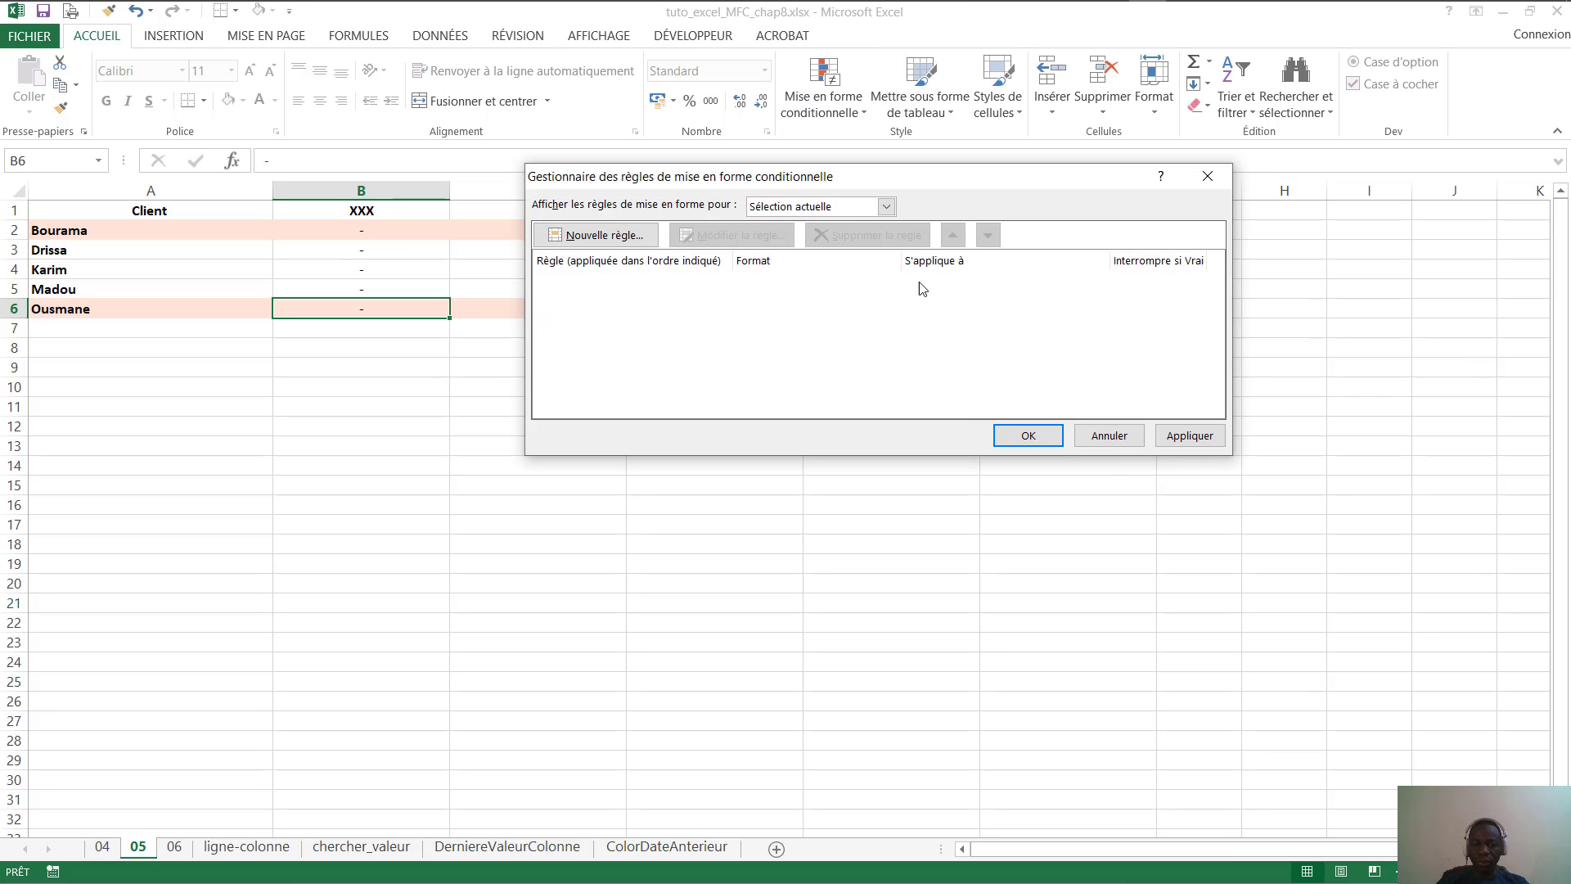
{"action": "left_click", "coordinate": [1189, 436]}
{"action": "left_click", "coordinate": [1028, 437]}
{"action": "left_click", "coordinate": [285, 346]}
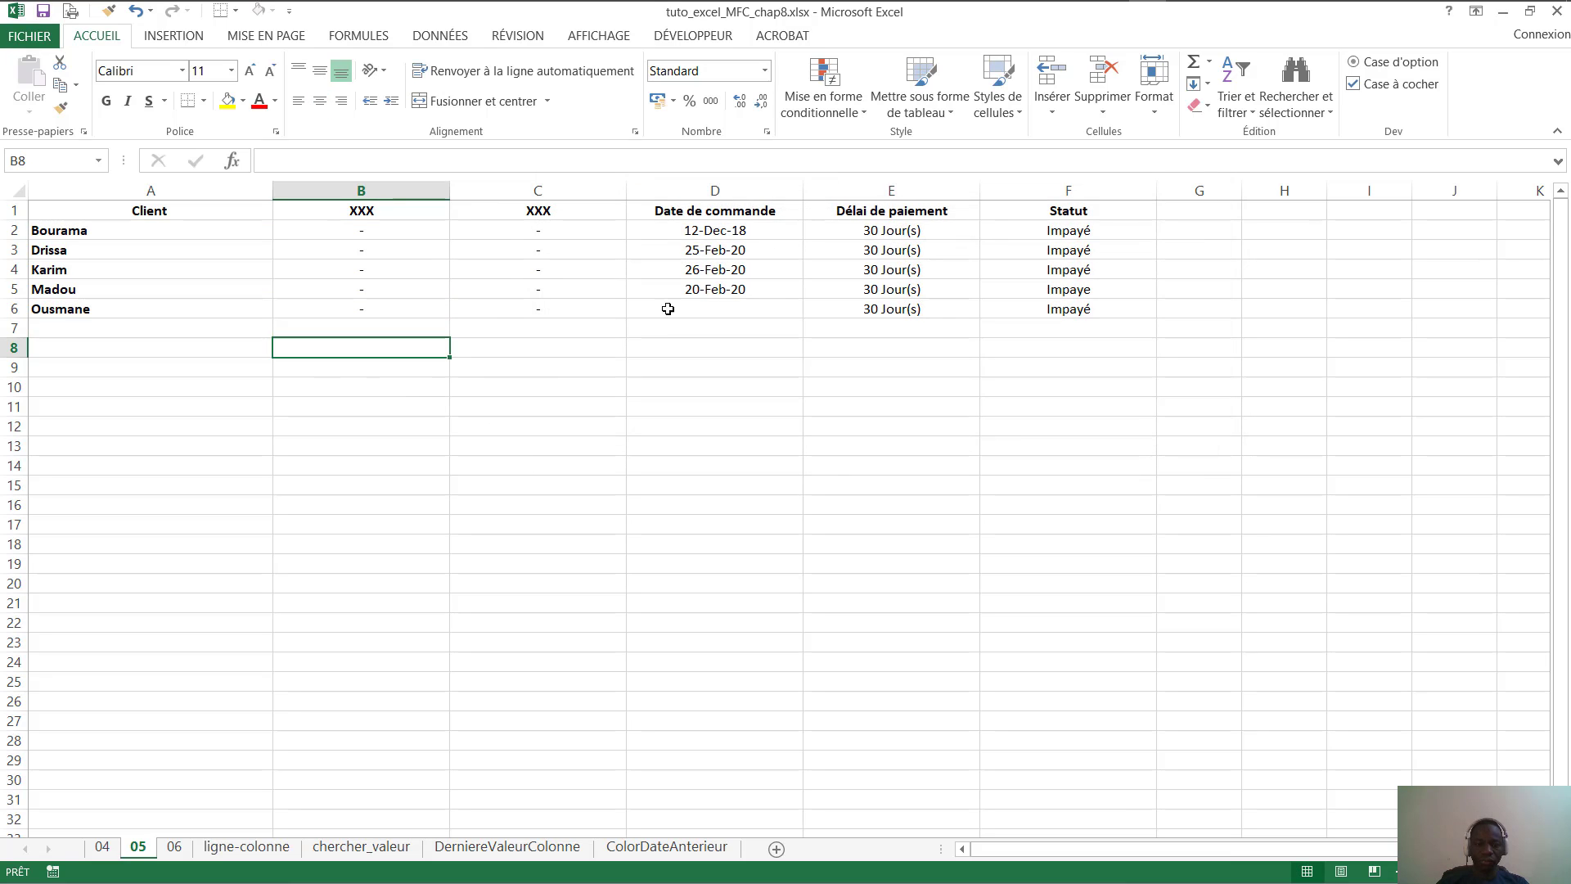
Look over the client rows in A2:F6 without highlighting, including the blank order date in row 6
{"action": "left_click", "coordinate": [667, 309]}
{"action": "left_click", "coordinate": [37, 231]}
{"action": "left_click_drag", "start_coordinate": [565, 250], "coordinate": [1088, 304]}
{"action": "left_click", "coordinate": [947, 288]}
{"action": "left_click", "coordinate": [403, 270]}
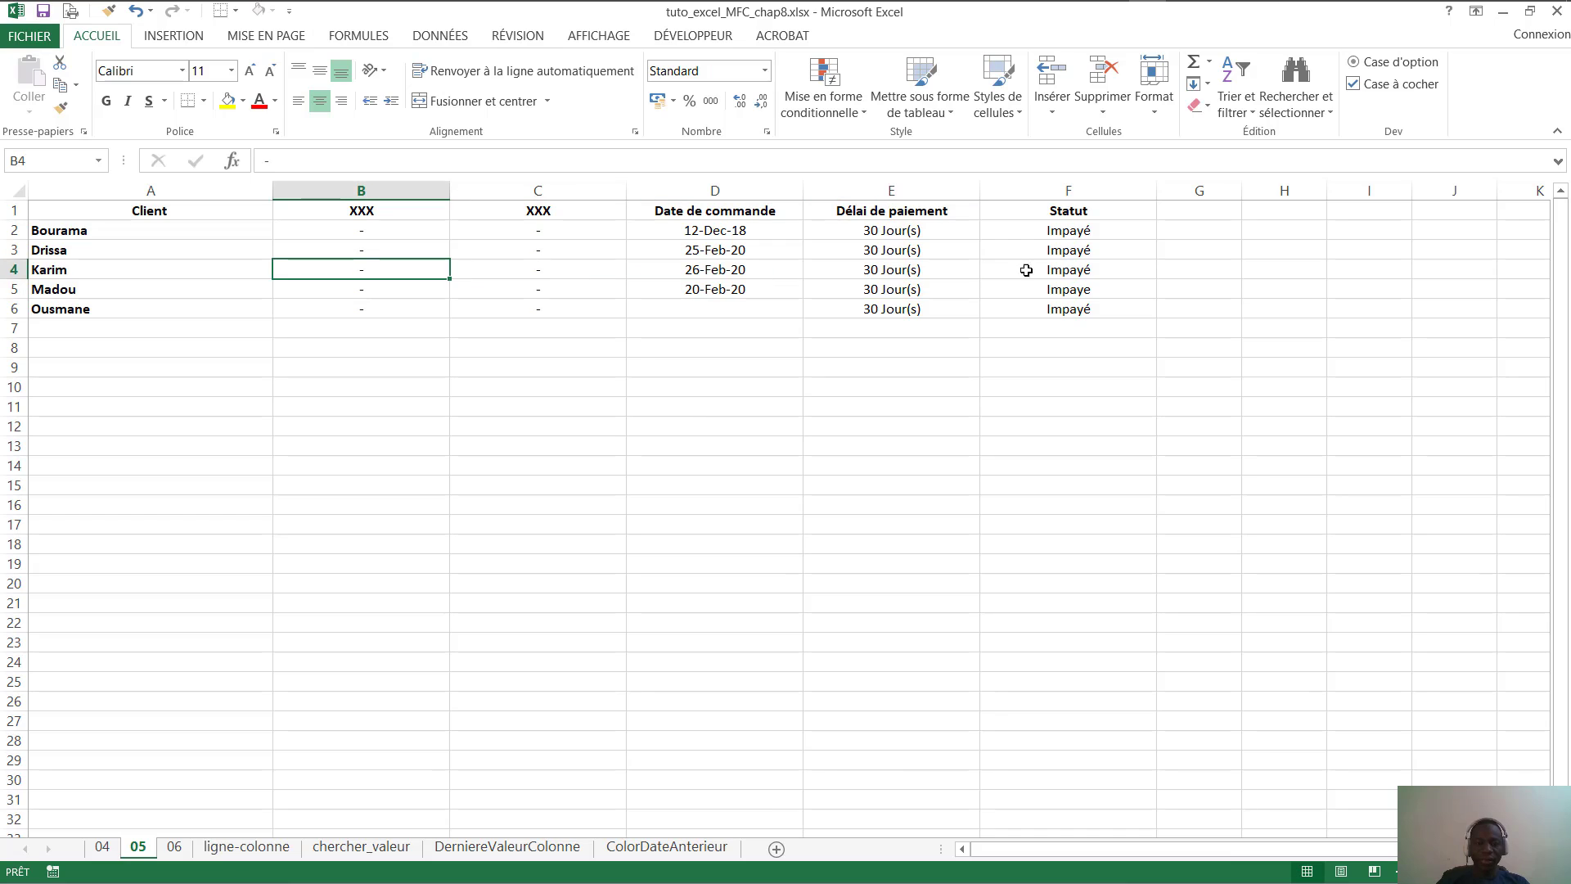
Examine the Date de commande, Délai de paiement and Statut columns, comparing the status entries in rows 2, 3 and 5
{"action": "left_click", "coordinate": [884, 237]}
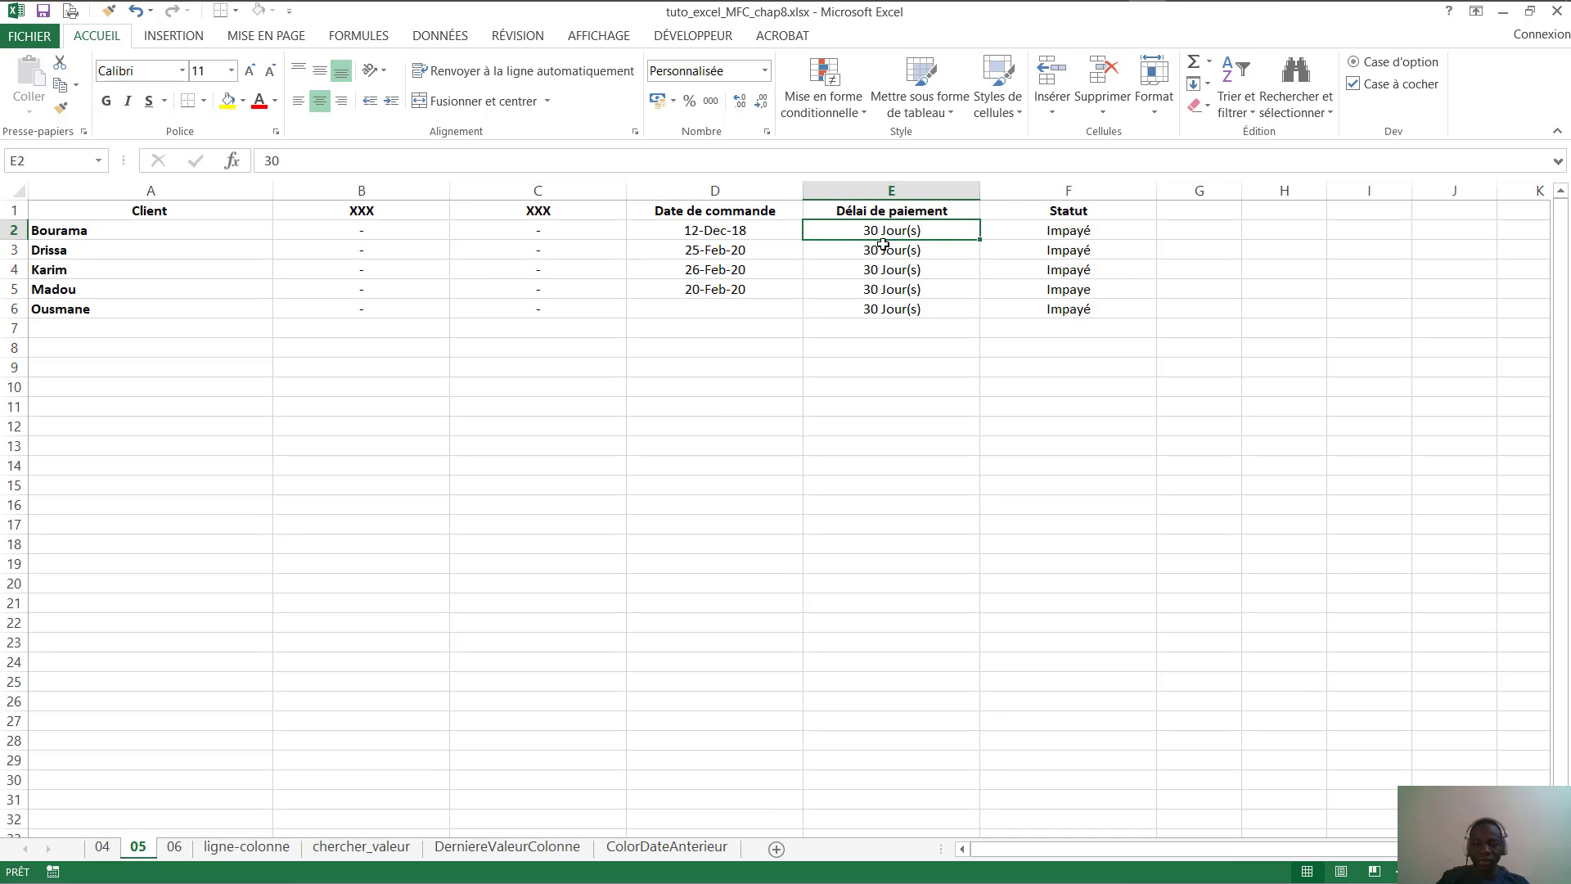
{"action": "left_click", "coordinate": [714, 207]}
{"action": "left_click", "coordinate": [730, 286]}
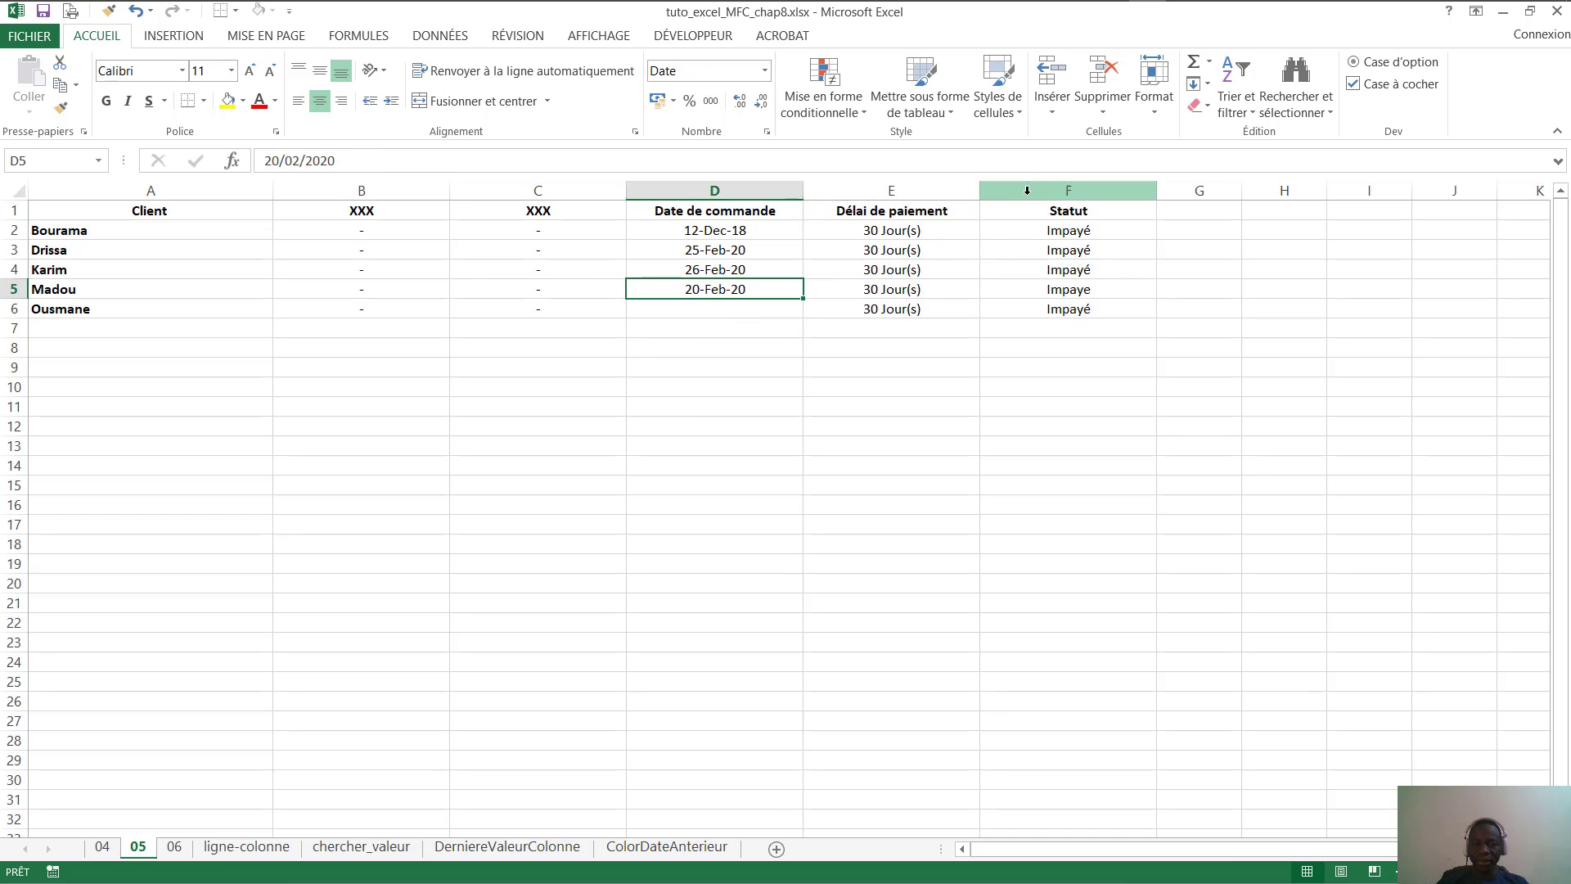
{"action": "left_click", "coordinate": [940, 215]}
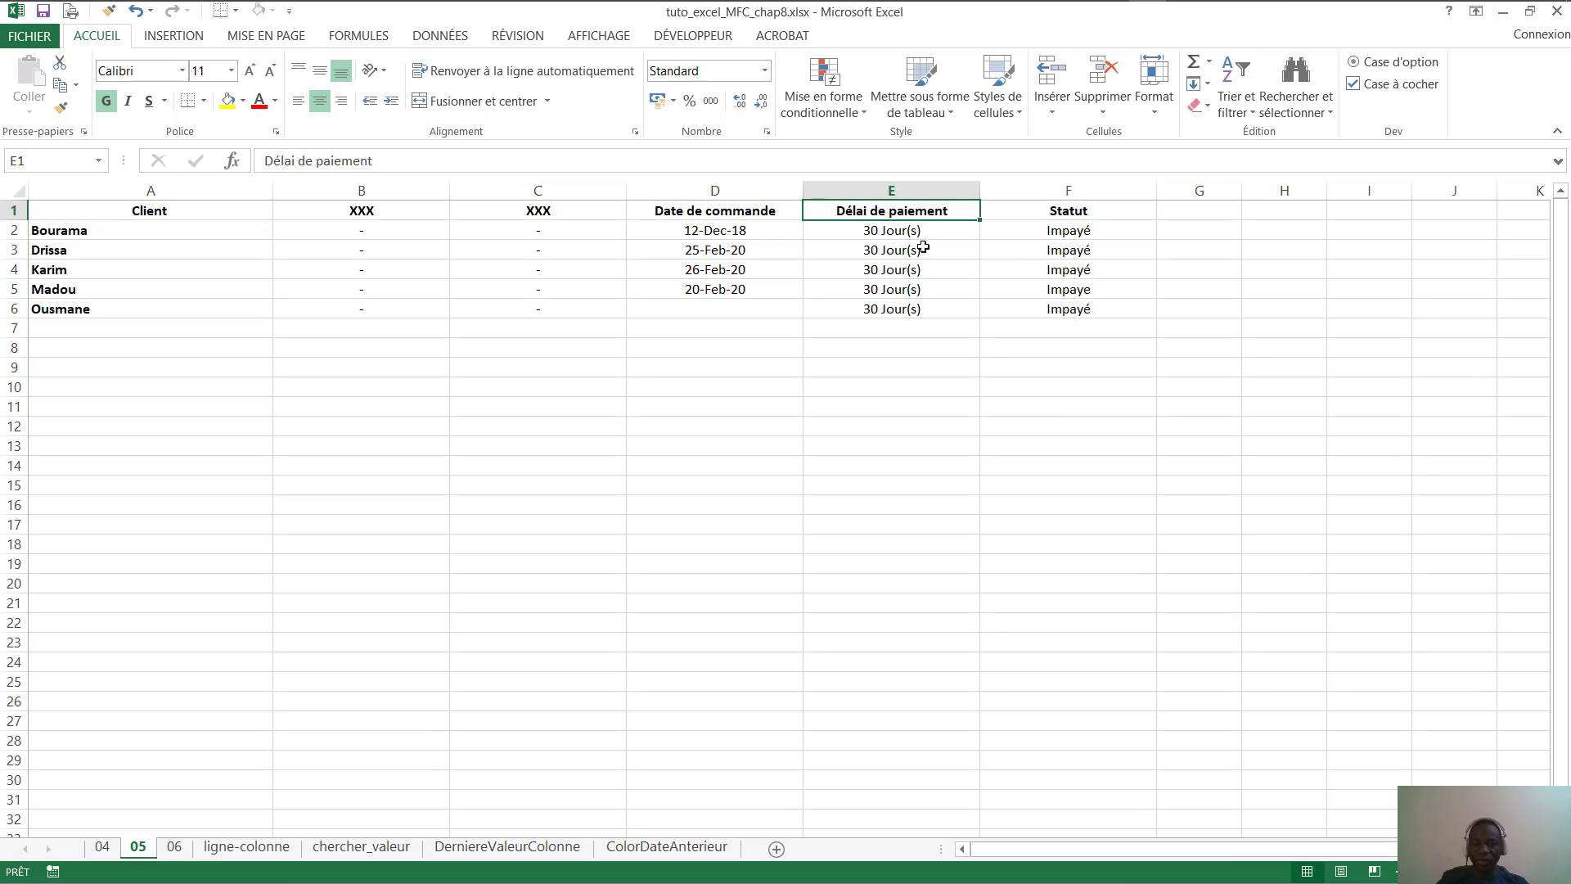
{"action": "left_click", "coordinate": [1077, 214]}
{"action": "left_click", "coordinate": [1063, 251]}
{"action": "left_click", "coordinate": [1050, 286]}
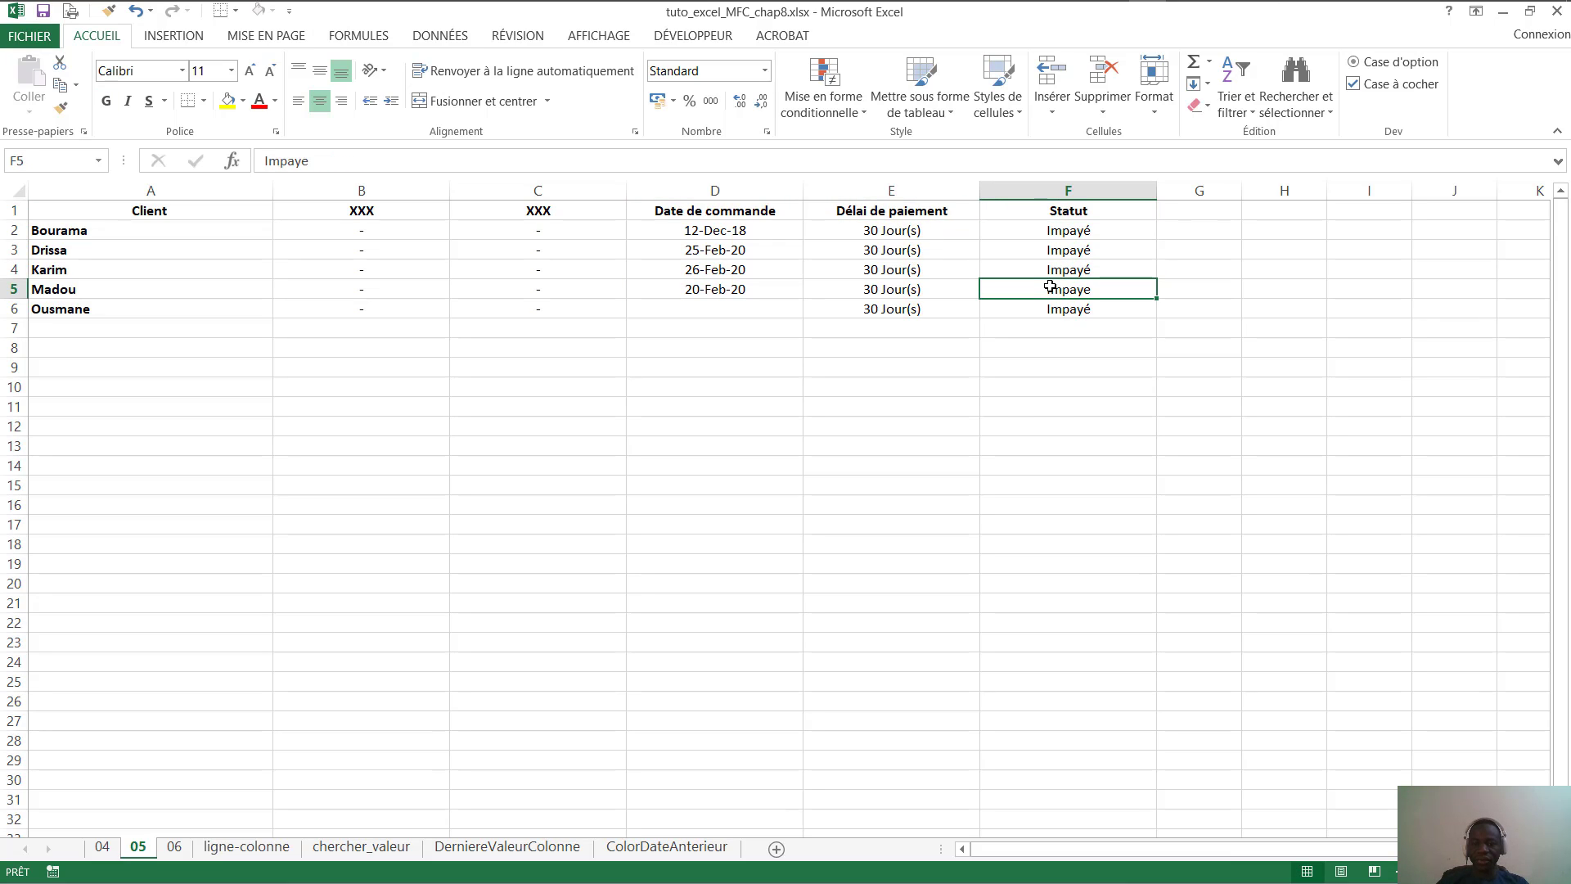
{"action": "left_click", "coordinate": [1084, 229]}
{"action": "left_click", "coordinate": [1074, 293]}
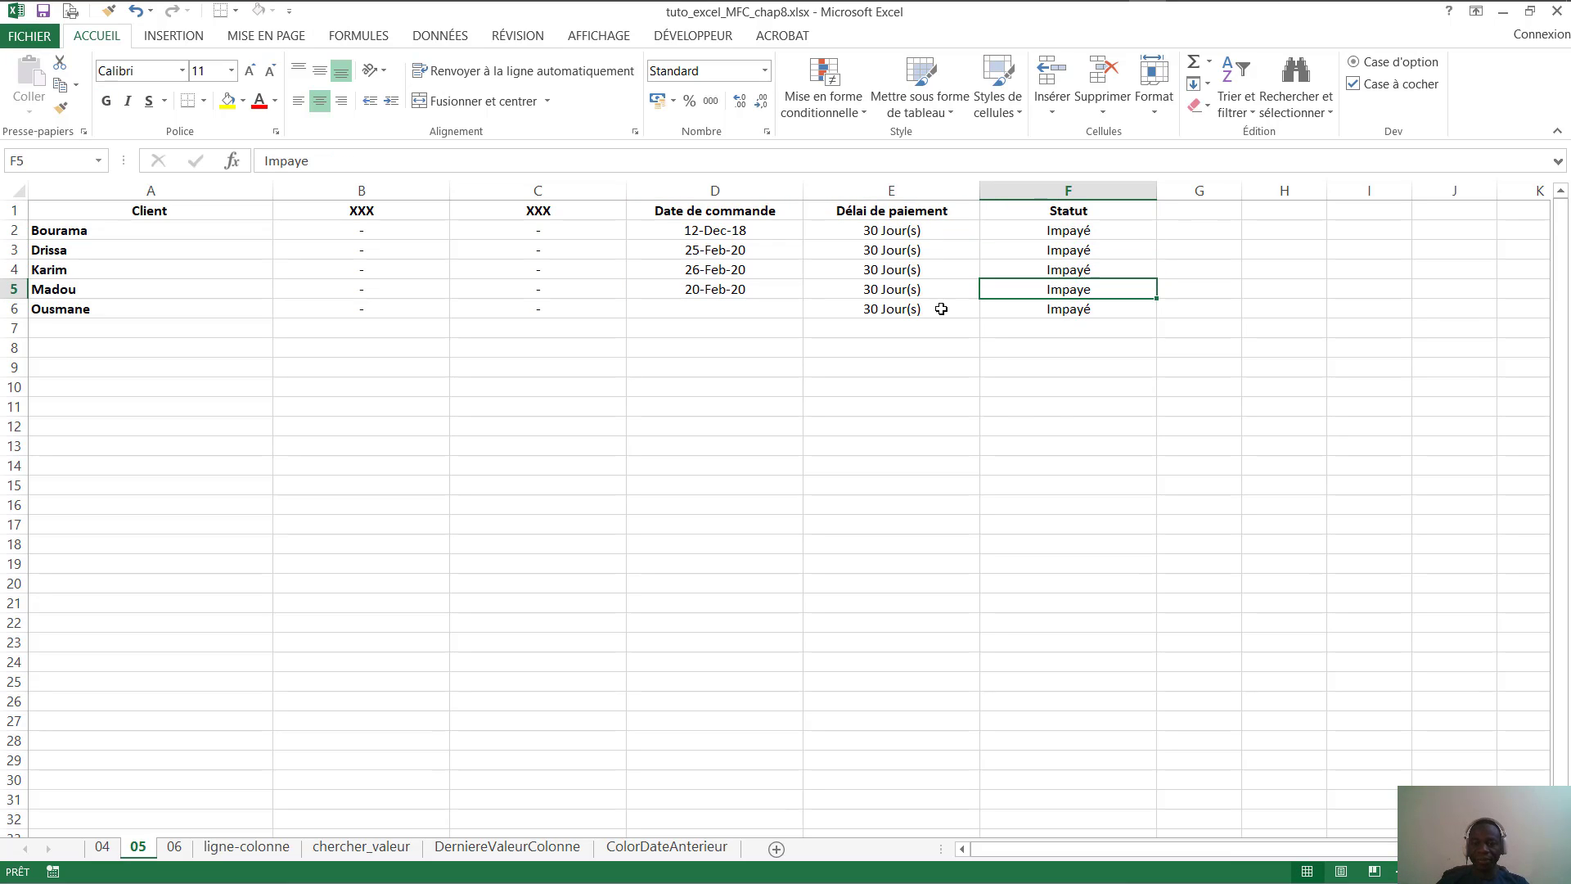
Compare row 3's order date with its payment term and review the extent of the client data
{"action": "left_click", "coordinate": [703, 248]}
{"action": "left_click", "coordinate": [887, 249]}
{"action": "left_click", "coordinate": [634, 249]}
{"action": "left_click", "coordinate": [66, 233]}
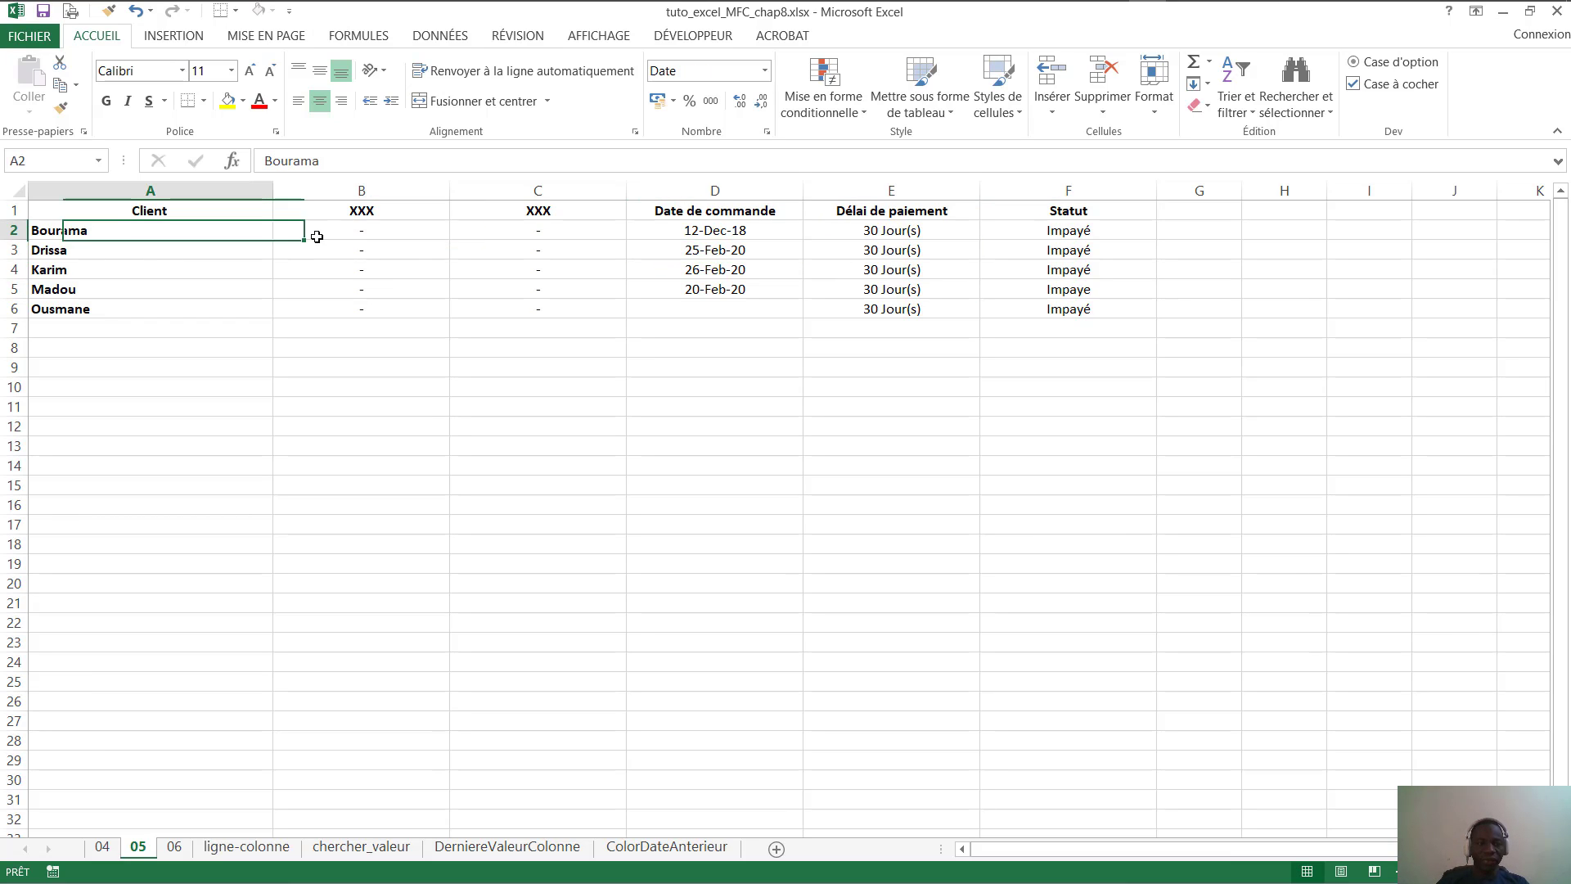
{"action": "left_click_drag", "start_coordinate": [316, 236], "coordinate": [1045, 319]}
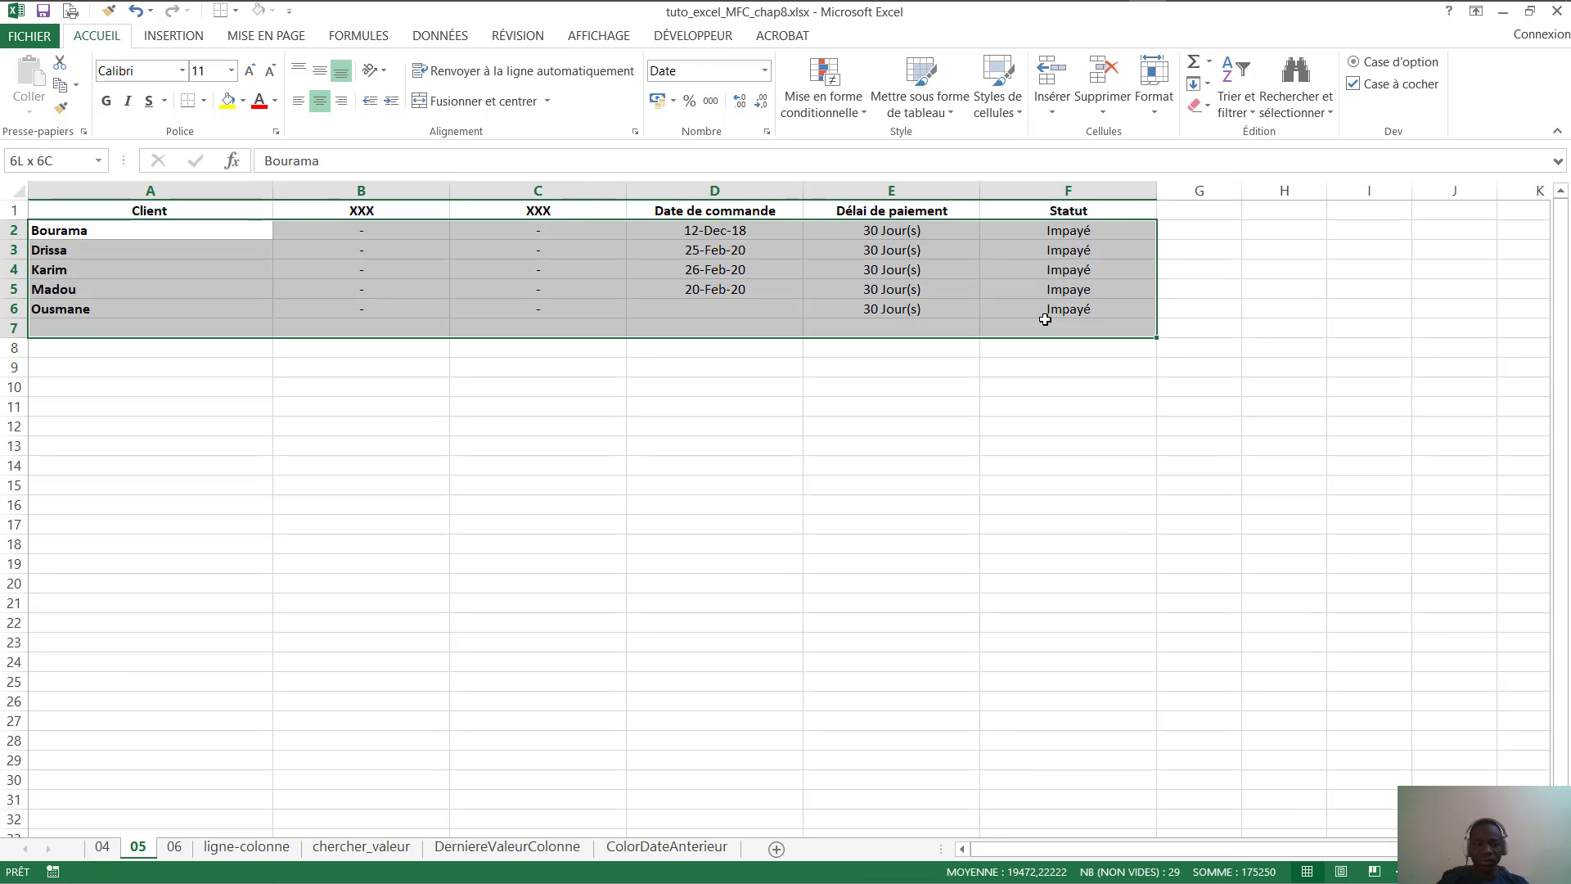
{"action": "left_click", "coordinate": [964, 263]}
{"action": "left_click", "coordinate": [824, 247]}
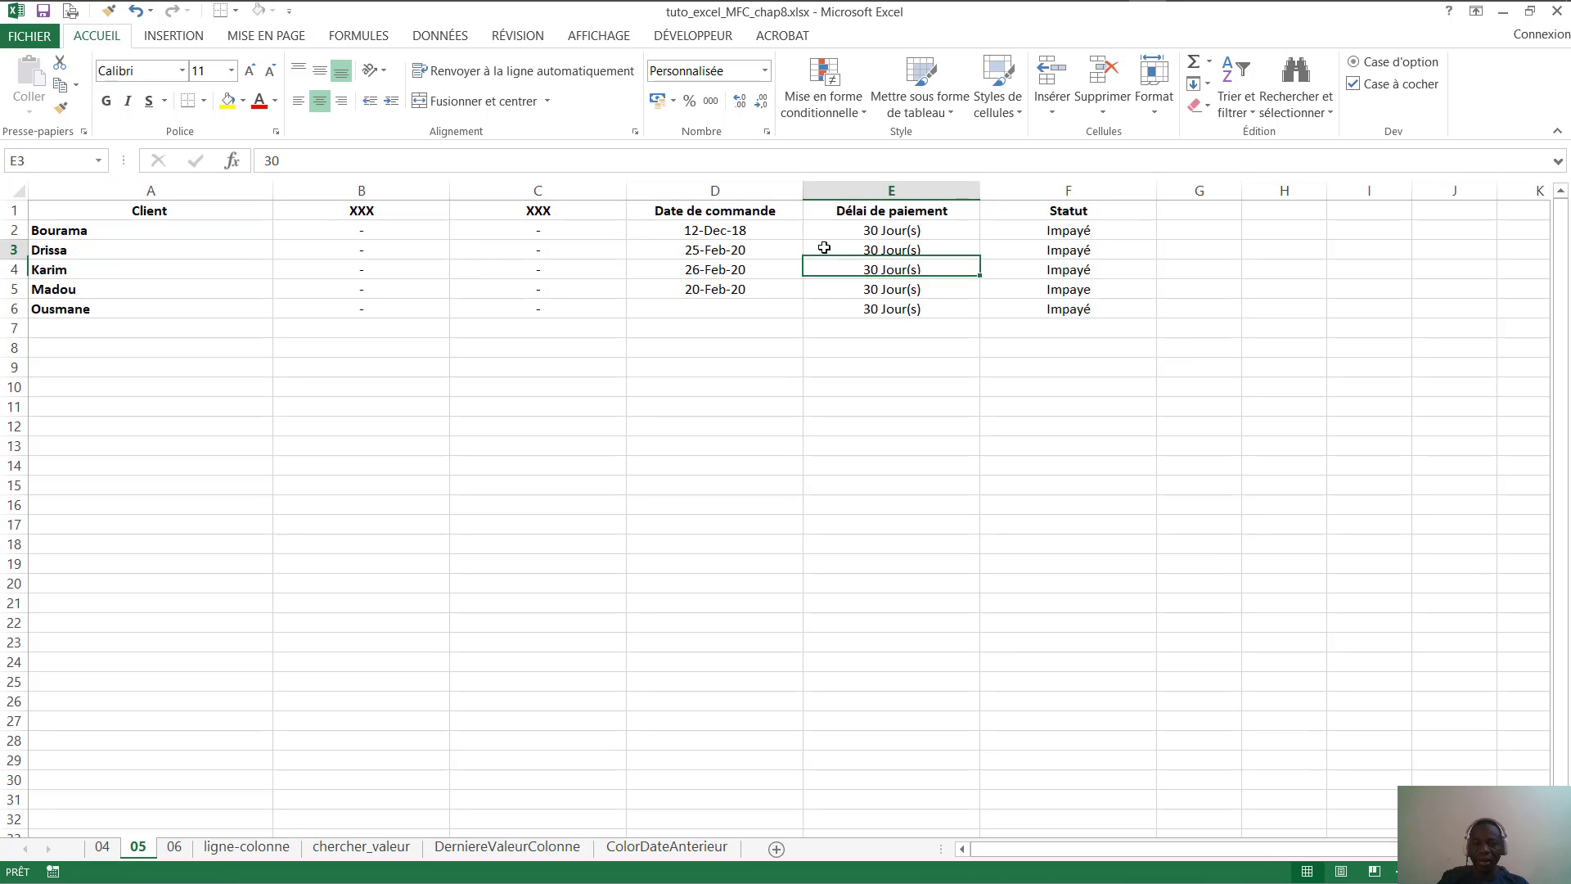
Compare row 2's order date with its payment term in the Date de commande and Délai de paiement columns
{"action": "left_click", "coordinate": [757, 227]}
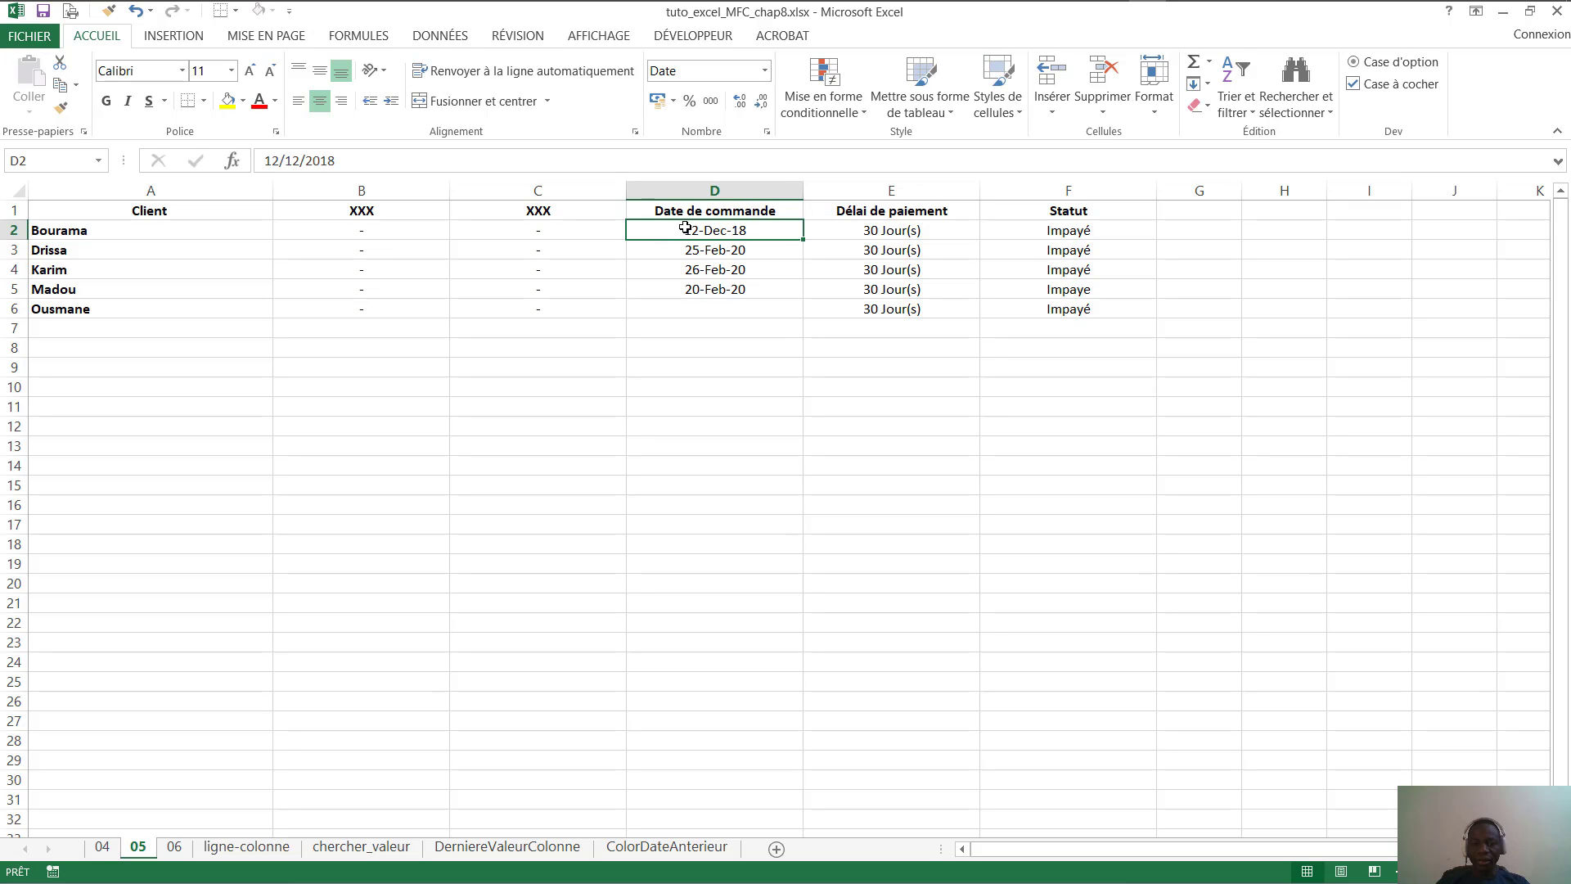
{"action": "left_click", "coordinate": [908, 209]}
{"action": "left_click", "coordinate": [885, 231]}
{"action": "left_click", "coordinate": [761, 233]}
{"action": "left_click", "coordinate": [994, 248]}
{"action": "left_click", "coordinate": [778, 363]}
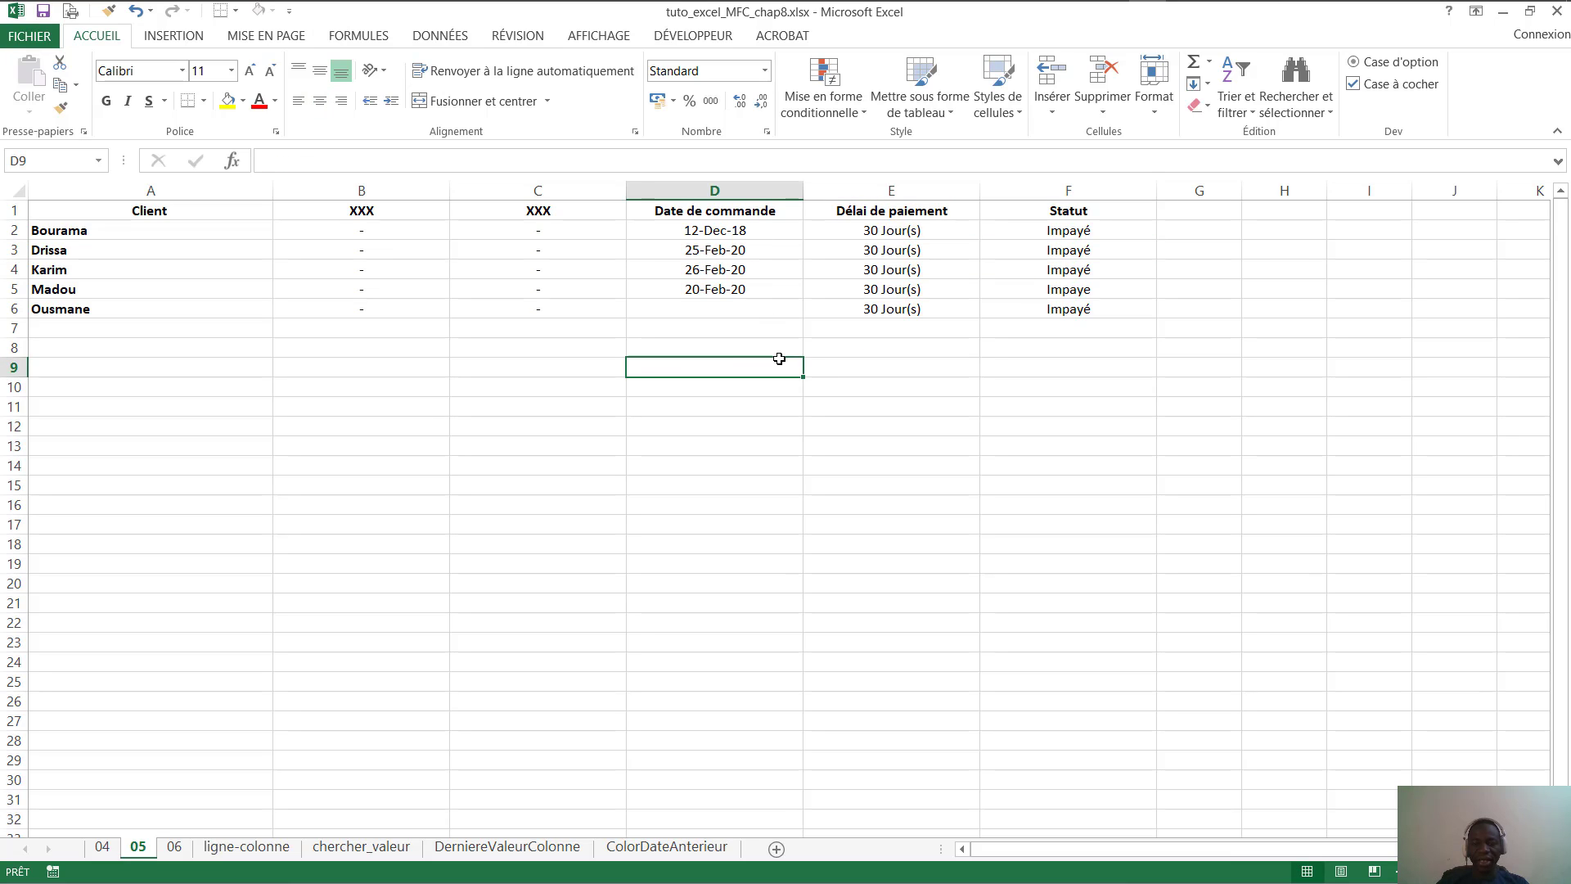
Review row 2's order date, payment term and status, and check the order date in row 3
{"action": "left_click", "coordinate": [741, 232]}
{"action": "left_click", "coordinate": [901, 232]}
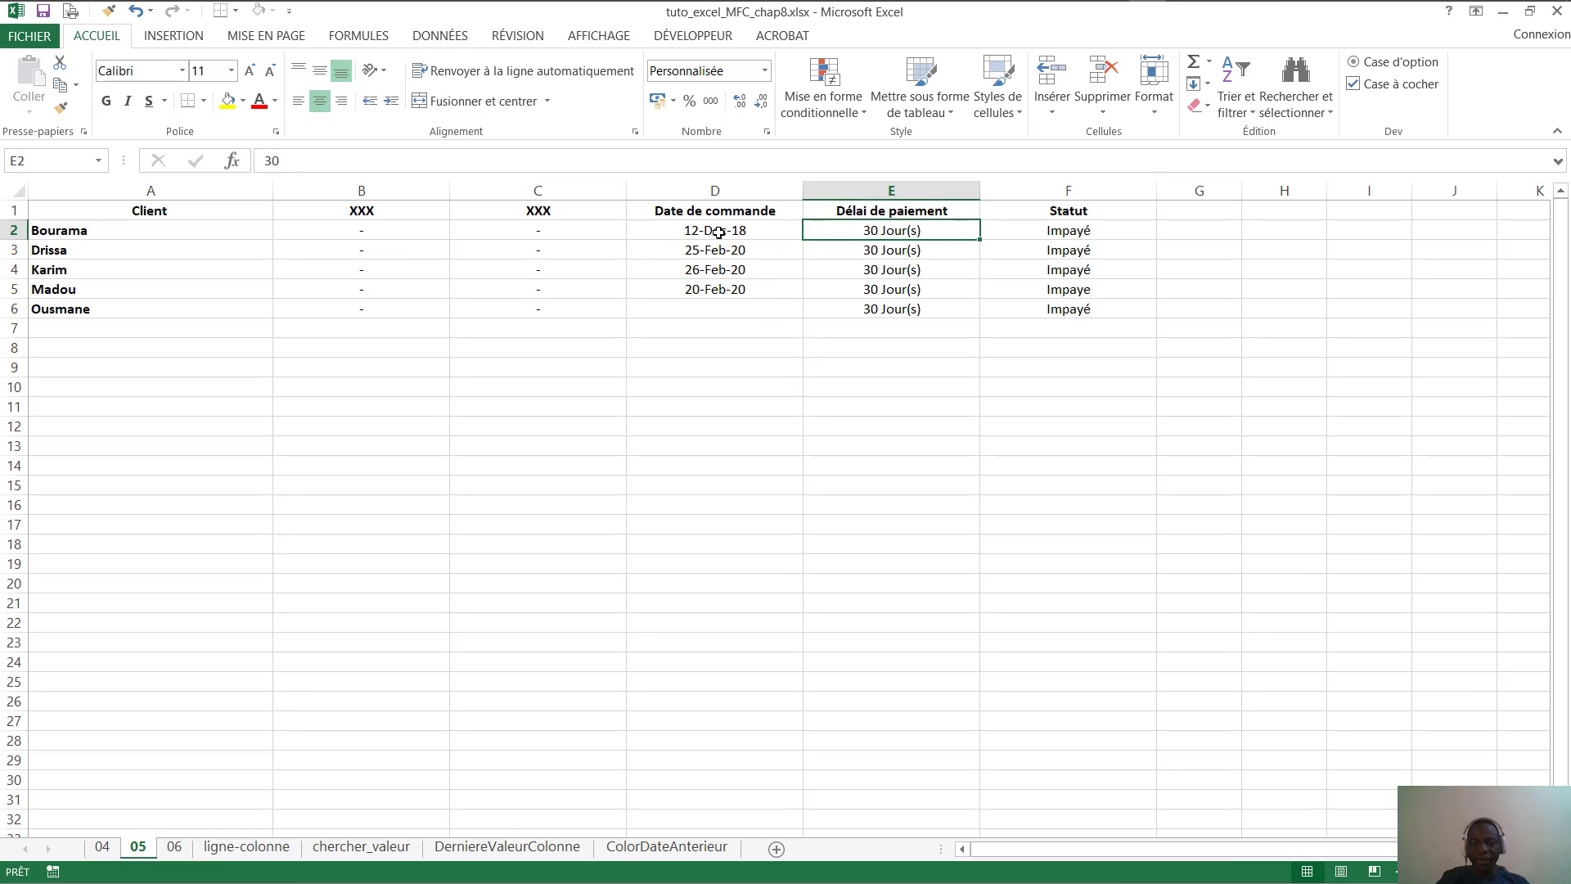
{"action": "left_click", "coordinate": [712, 233]}
{"action": "key", "text": "Right"}
{"action": "key", "text": "Right"}
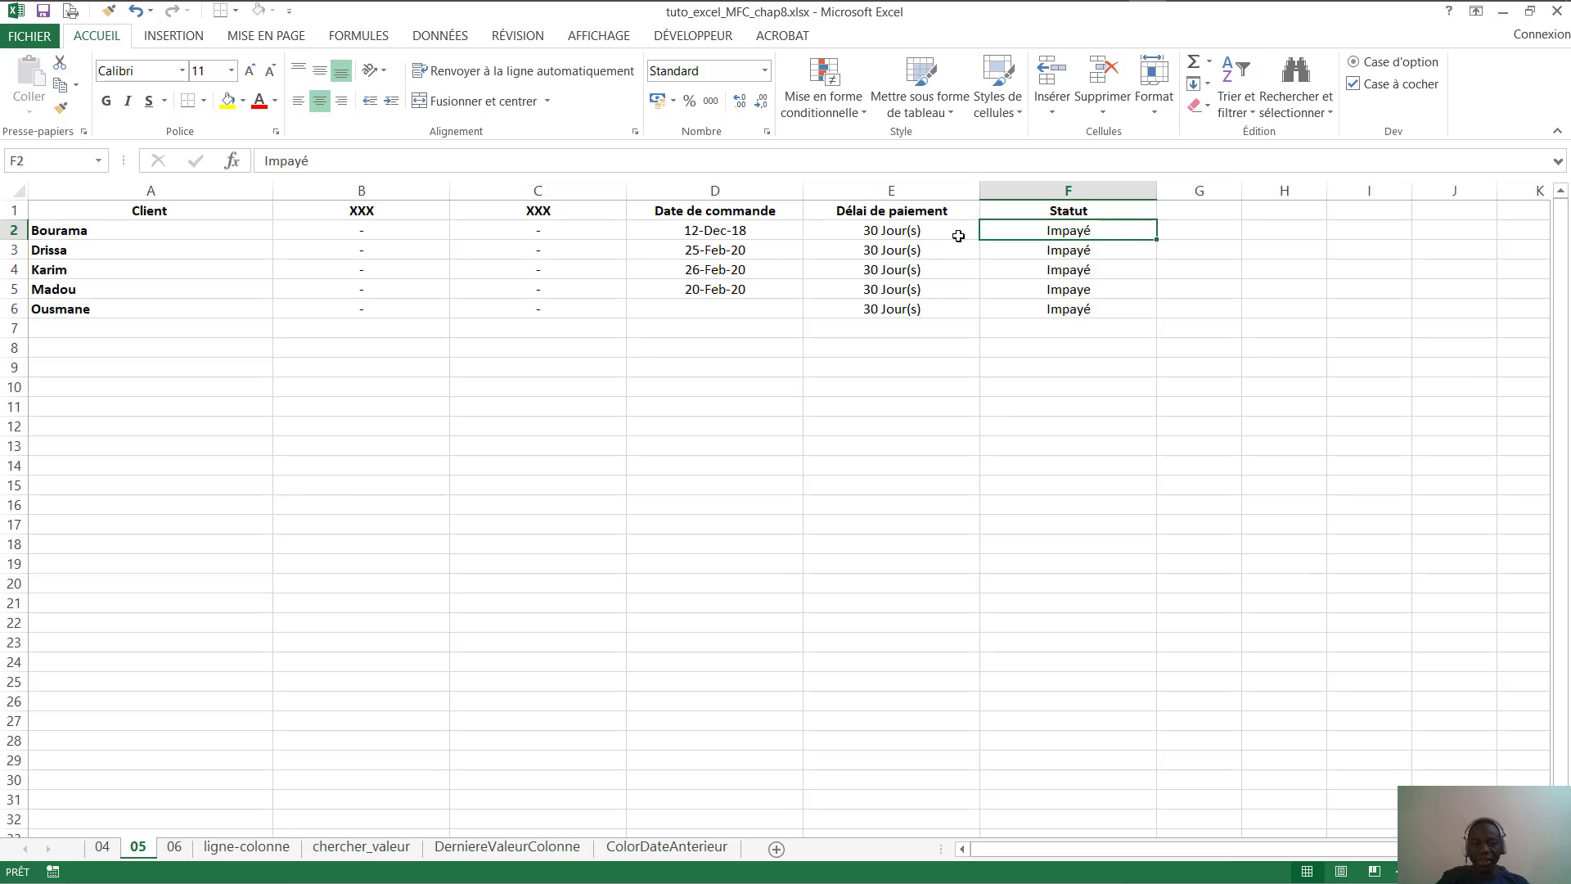
{"action": "left_click", "coordinate": [661, 211]}
{"action": "left_click", "coordinate": [734, 244]}
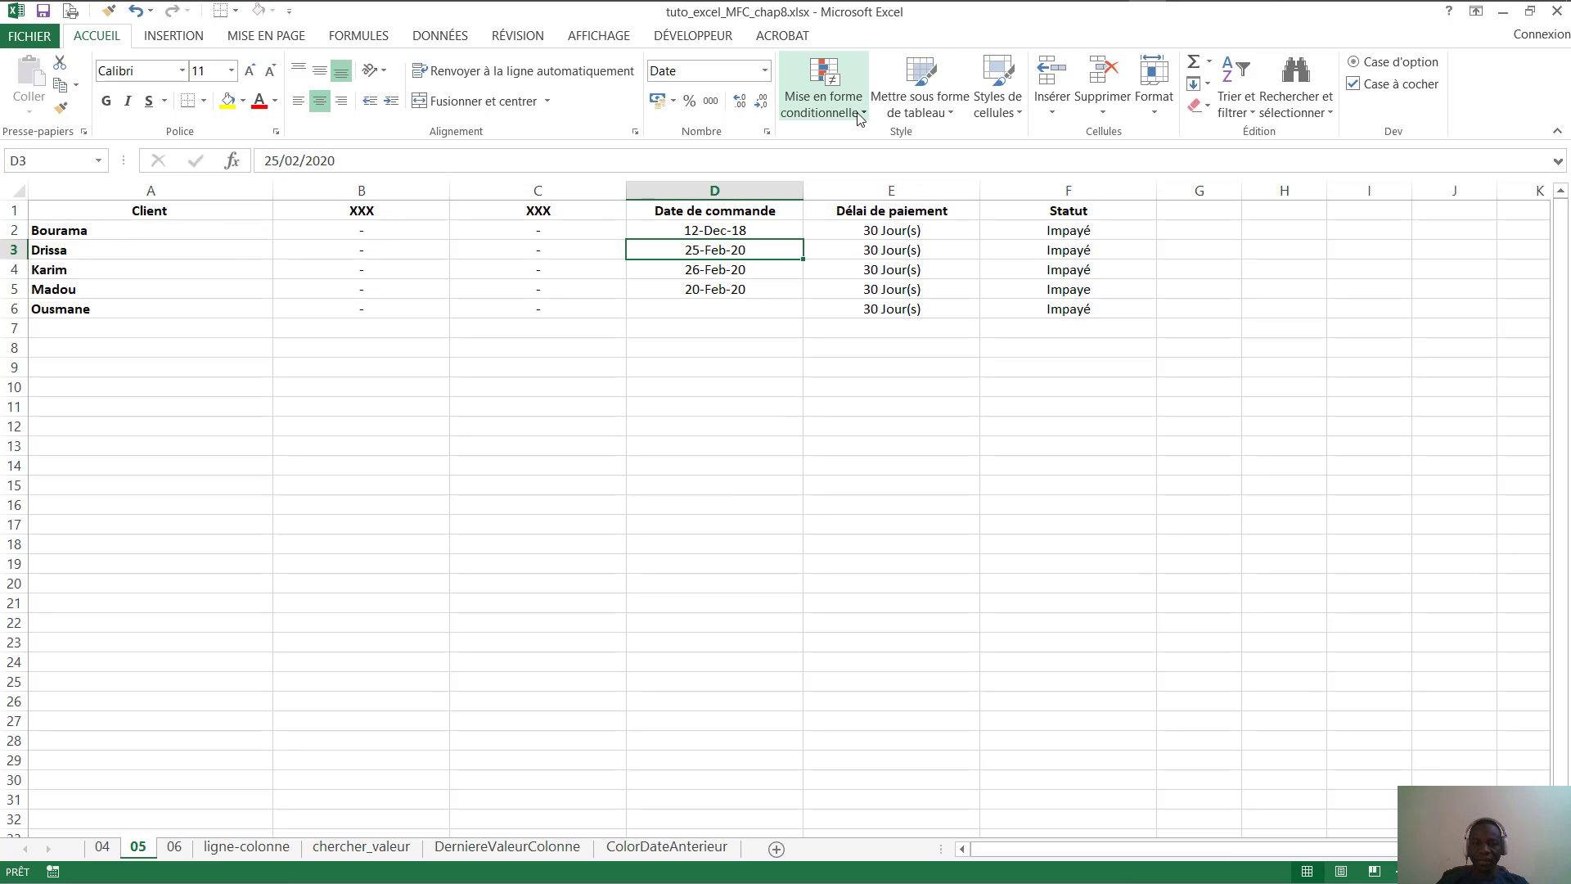
{"action": "left_click", "coordinate": [716, 230]}
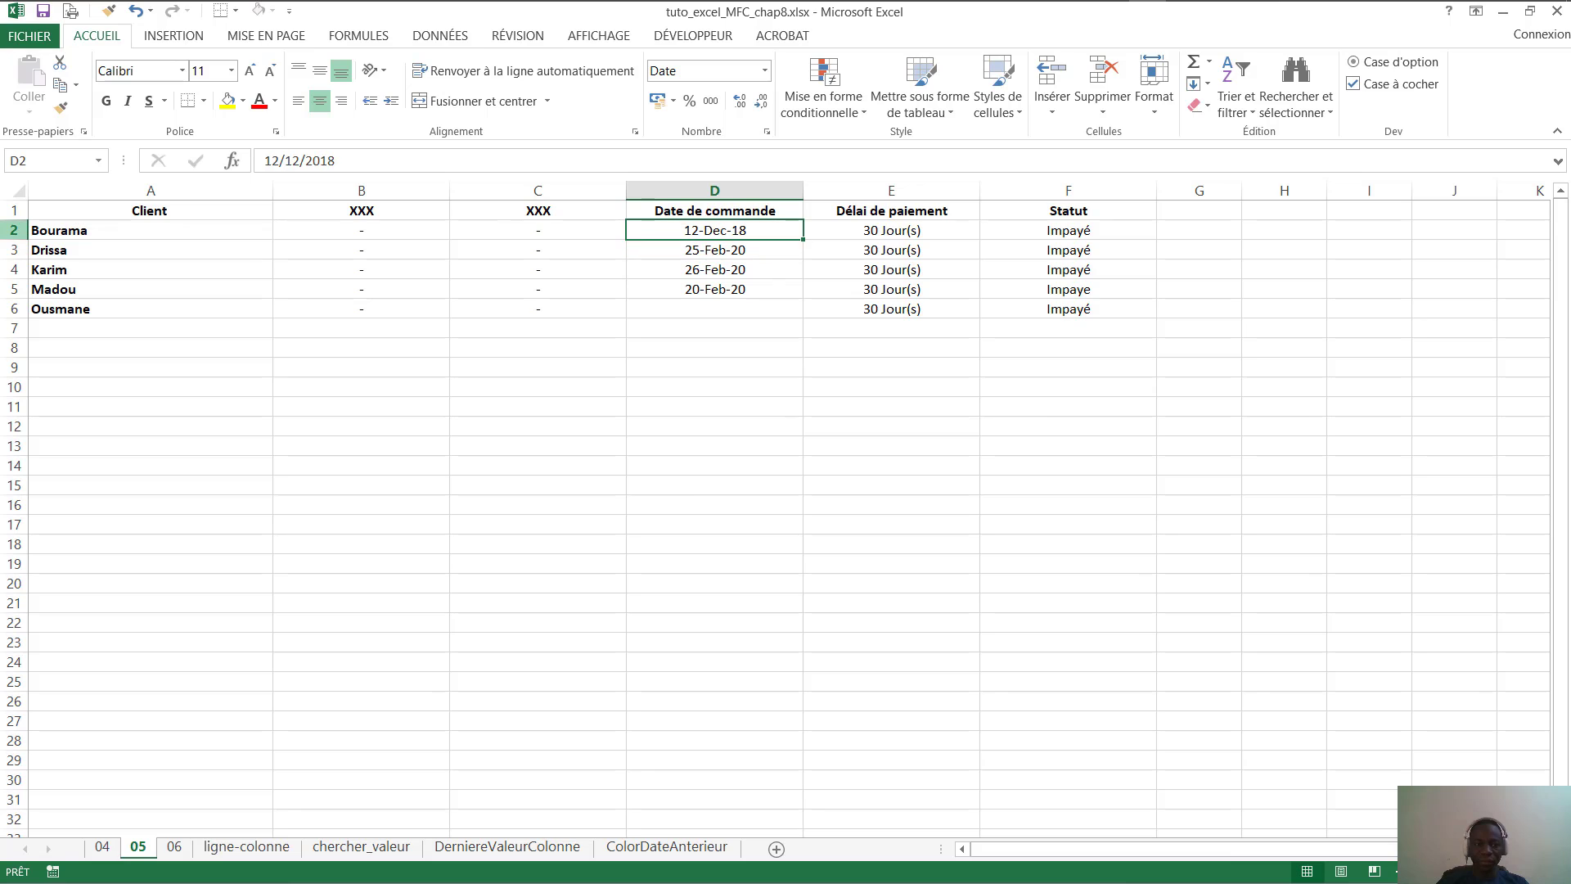
Start a new conditional formatting rule for A2:F6 that uses a formula to determine which cells to format
{"action": "left_click_drag", "start_coordinate": [61, 233], "coordinate": [1064, 291]}
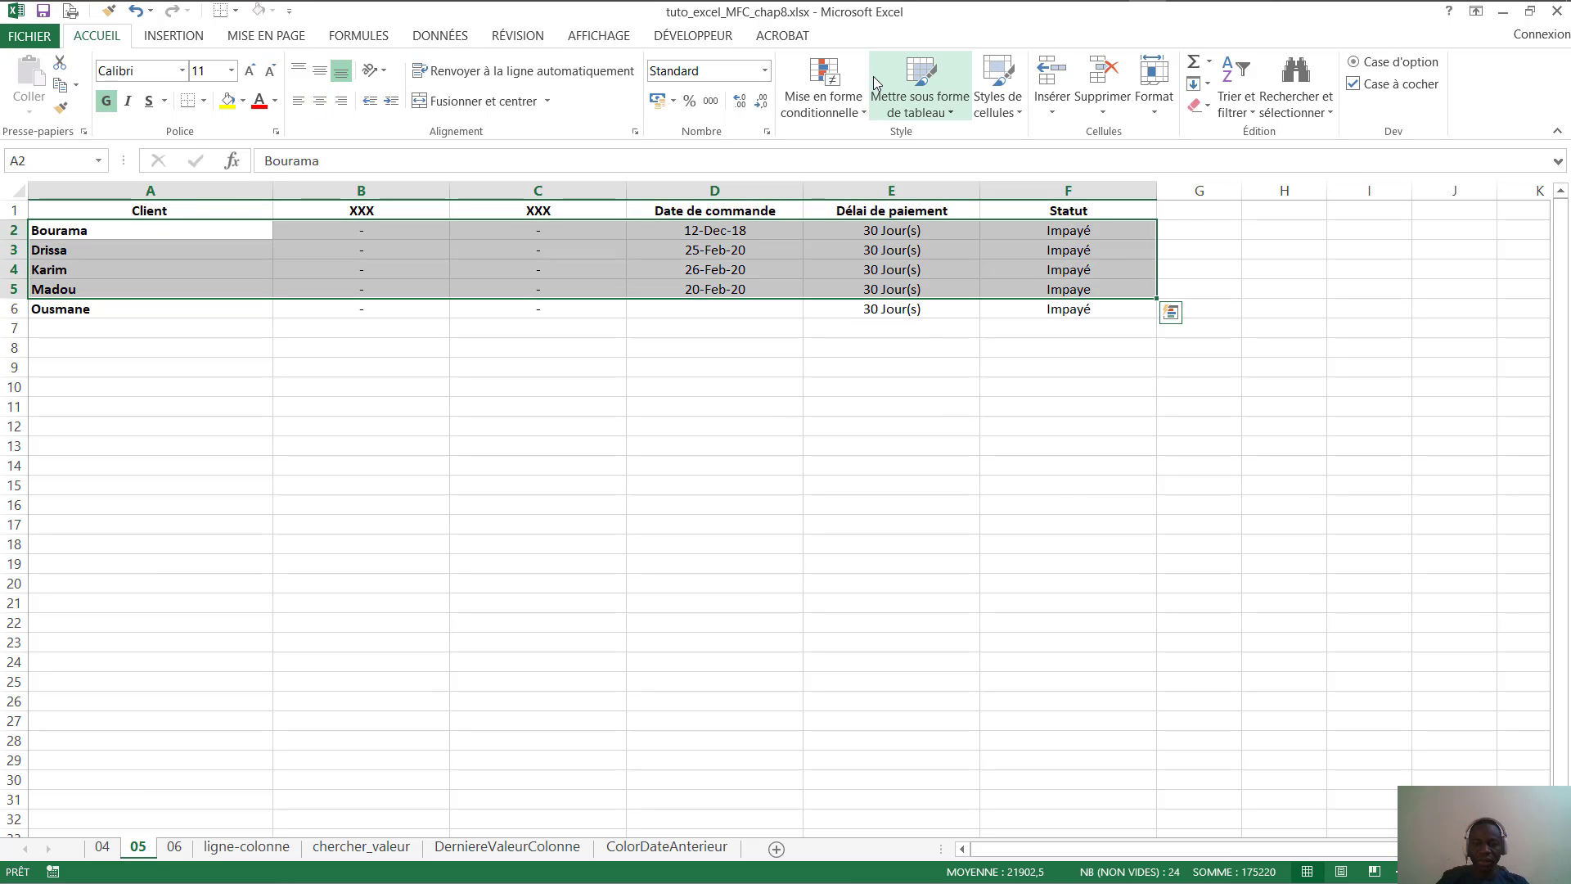
{"action": "left_click_drag", "start_coordinate": [62, 232], "coordinate": [1055, 308]}
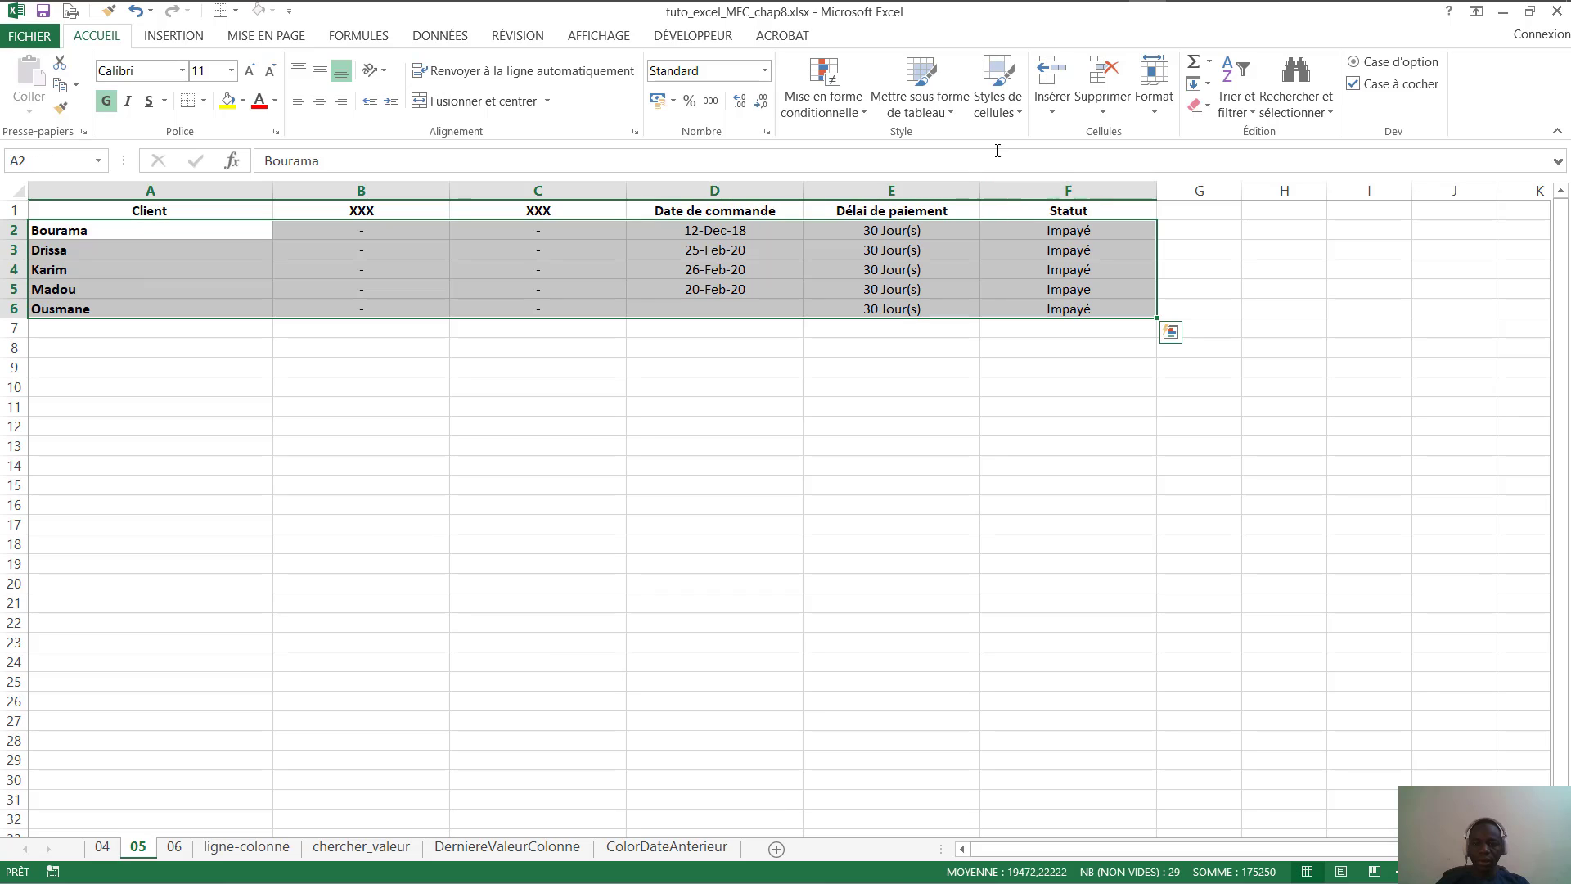
{"action": "left_click", "coordinate": [865, 116]}
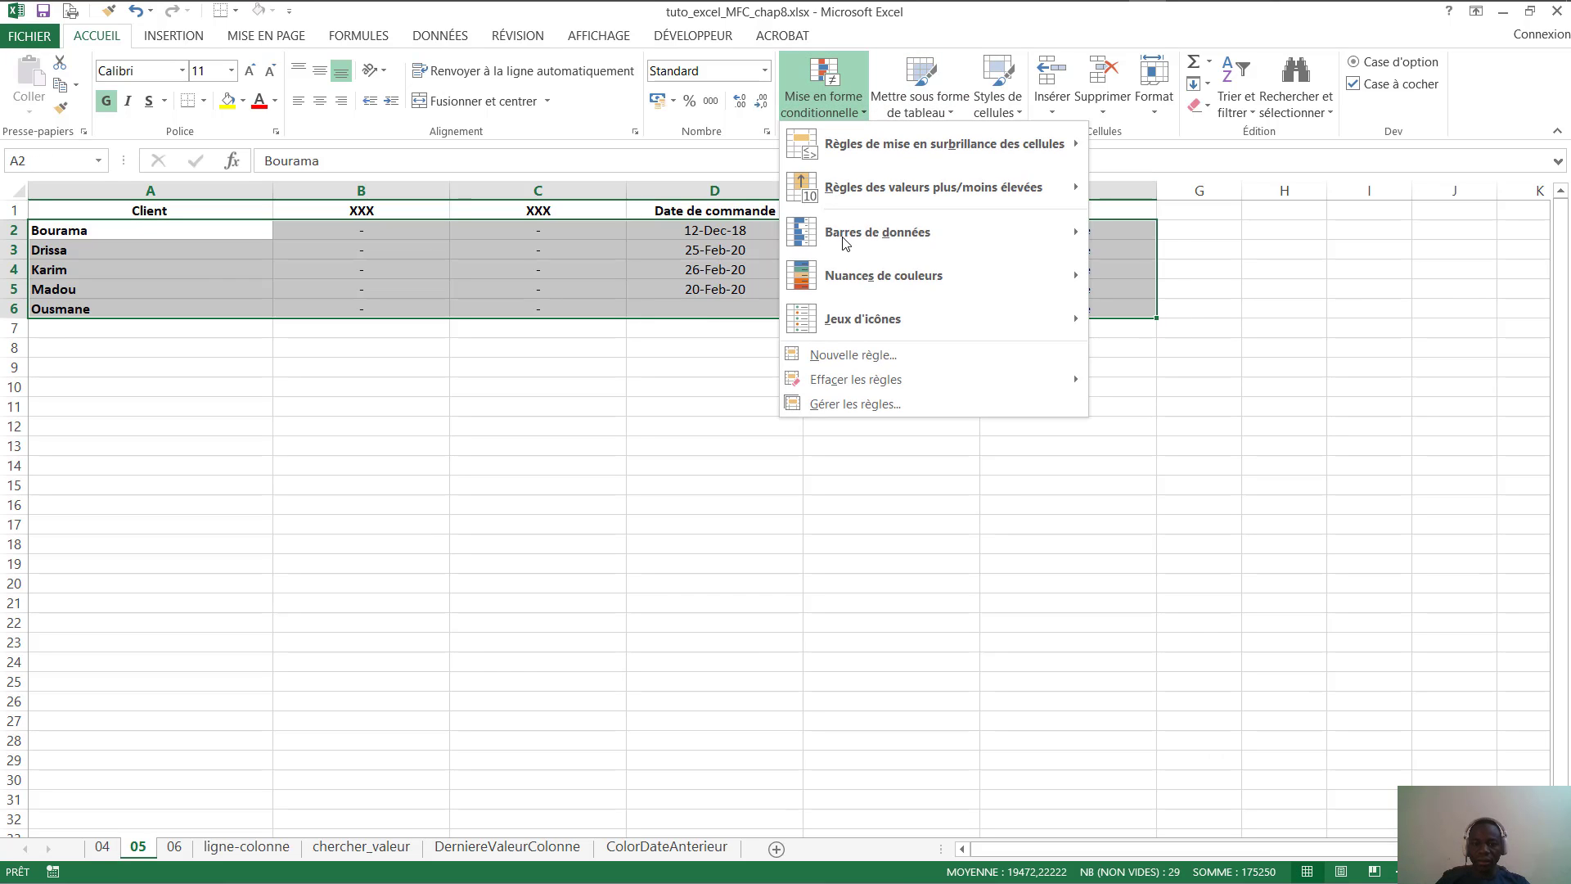
{"action": "left_click", "coordinate": [873, 357]}
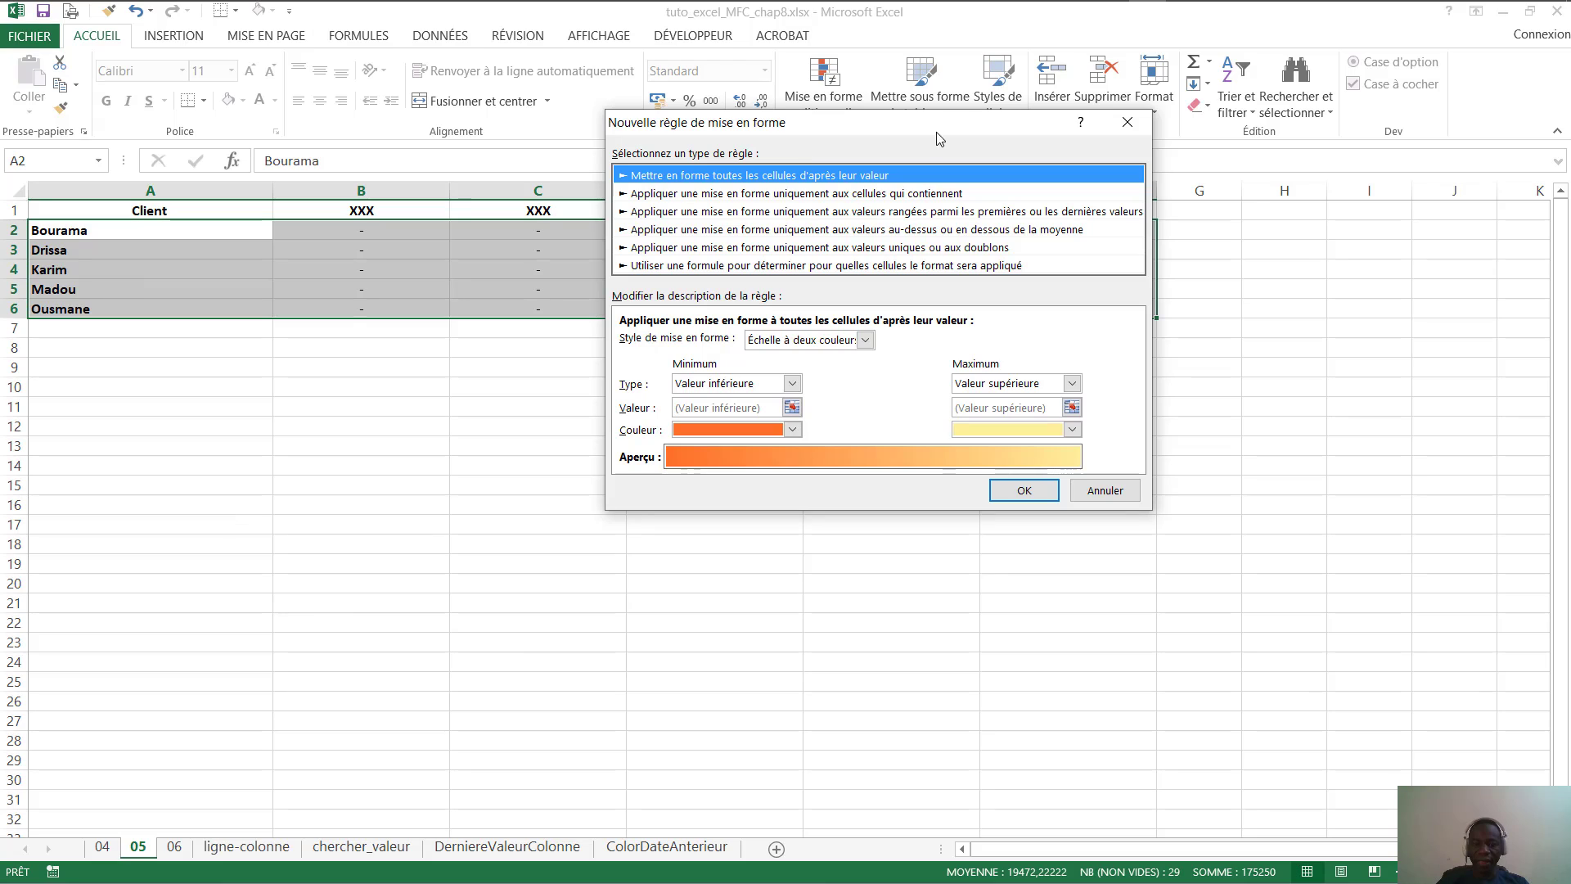
{"action": "left_click", "coordinate": [751, 266]}
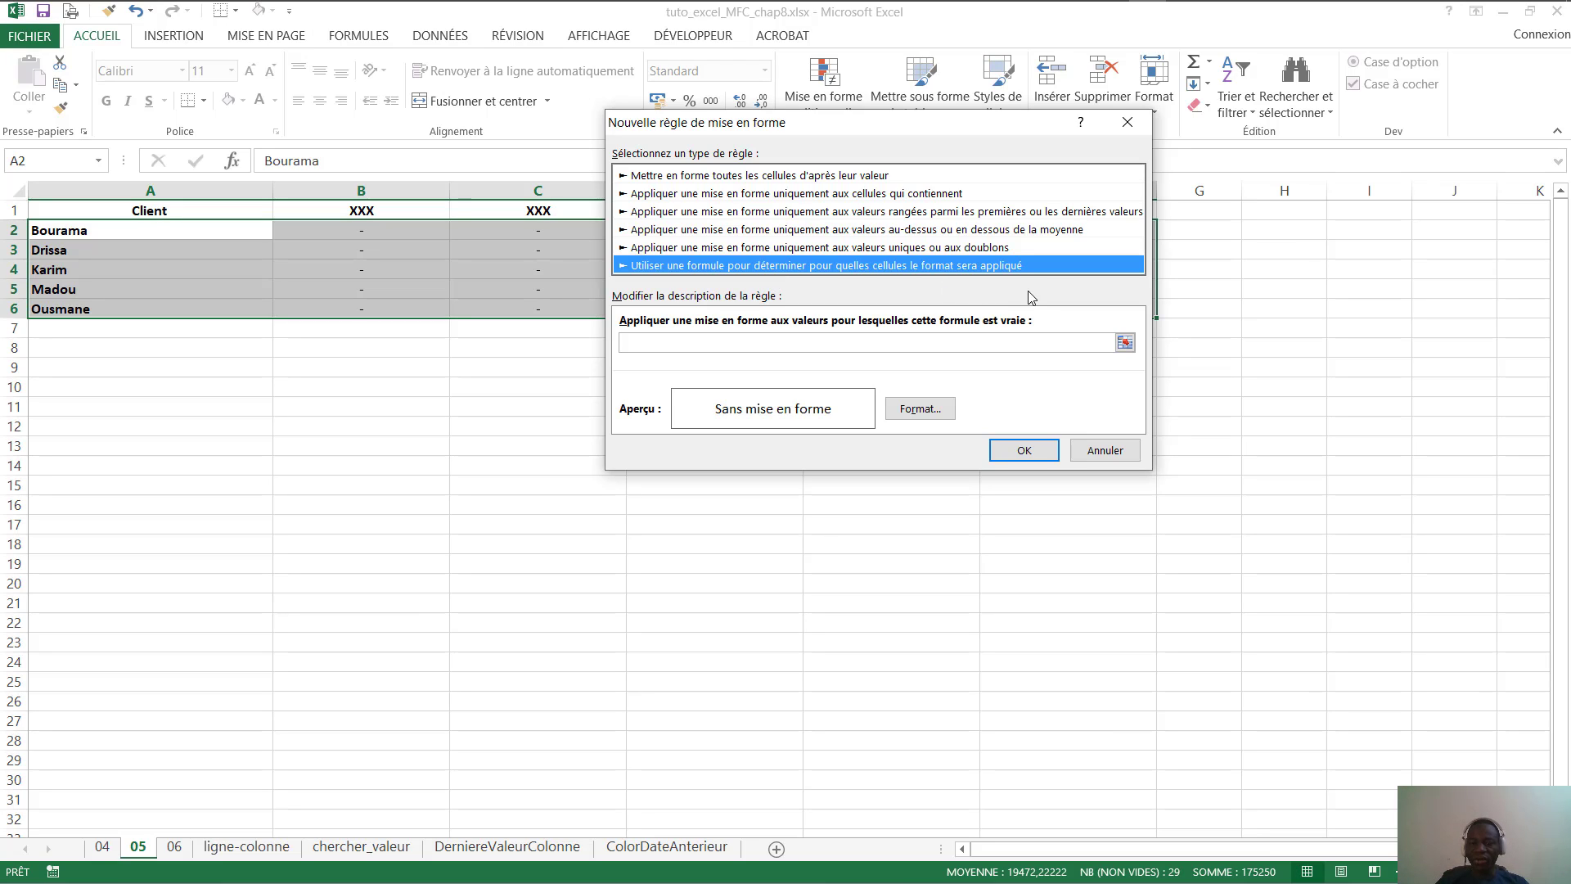
Begin the rule's formula with =(AUJOURDHUI()-$D2, referencing the first order date with only its column locked
{"action": "left_click", "coordinate": [644, 339]}
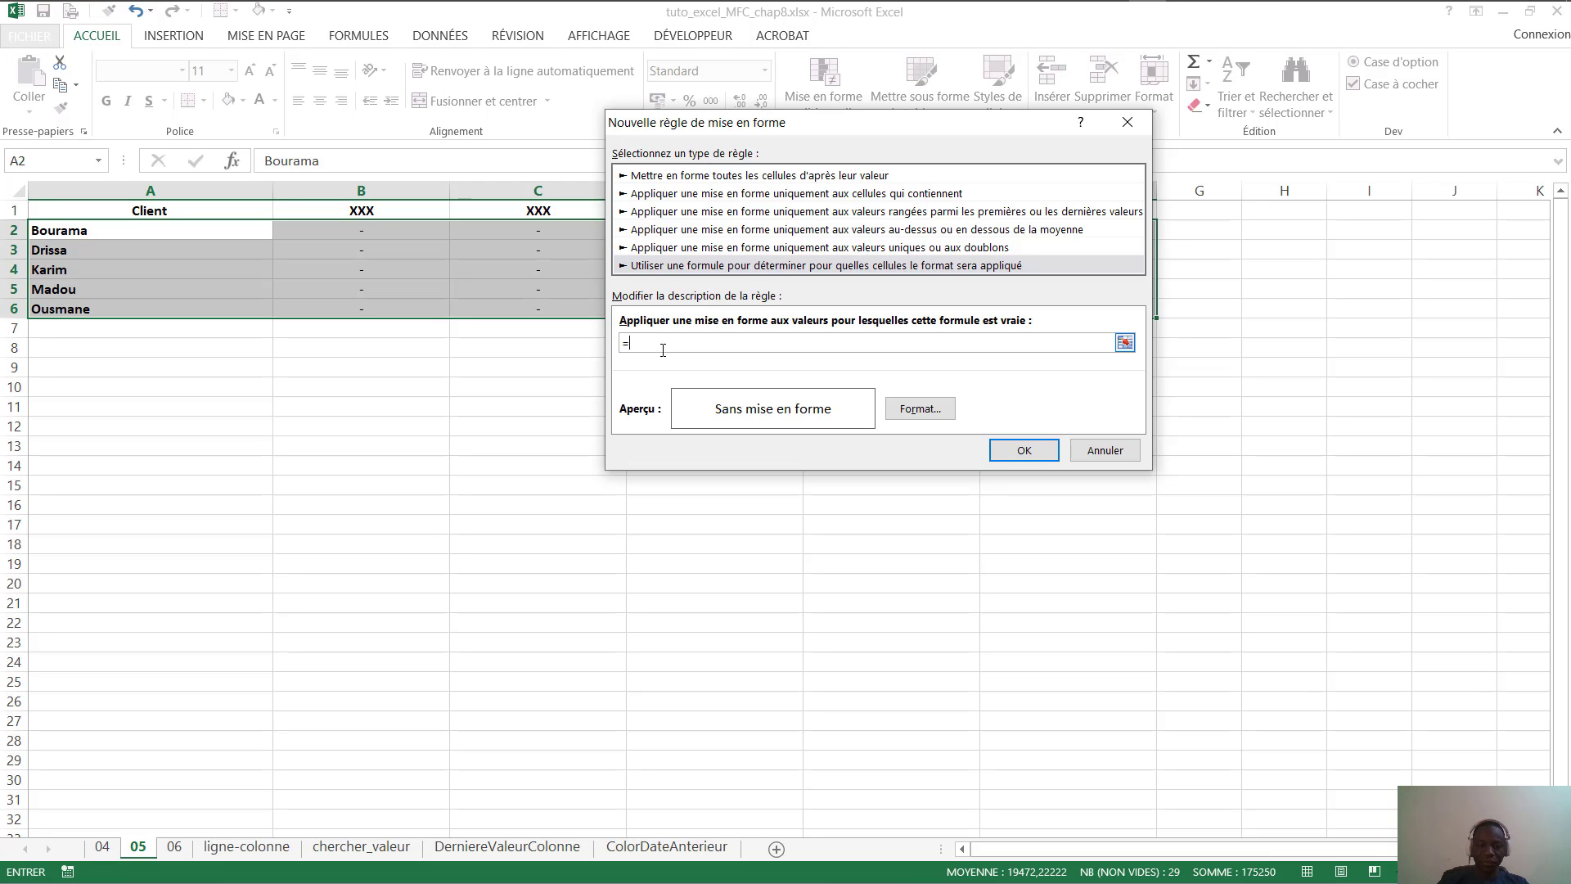
{"action": "left_click_drag", "start_coordinate": [906, 125], "coordinate": [731, 297]}
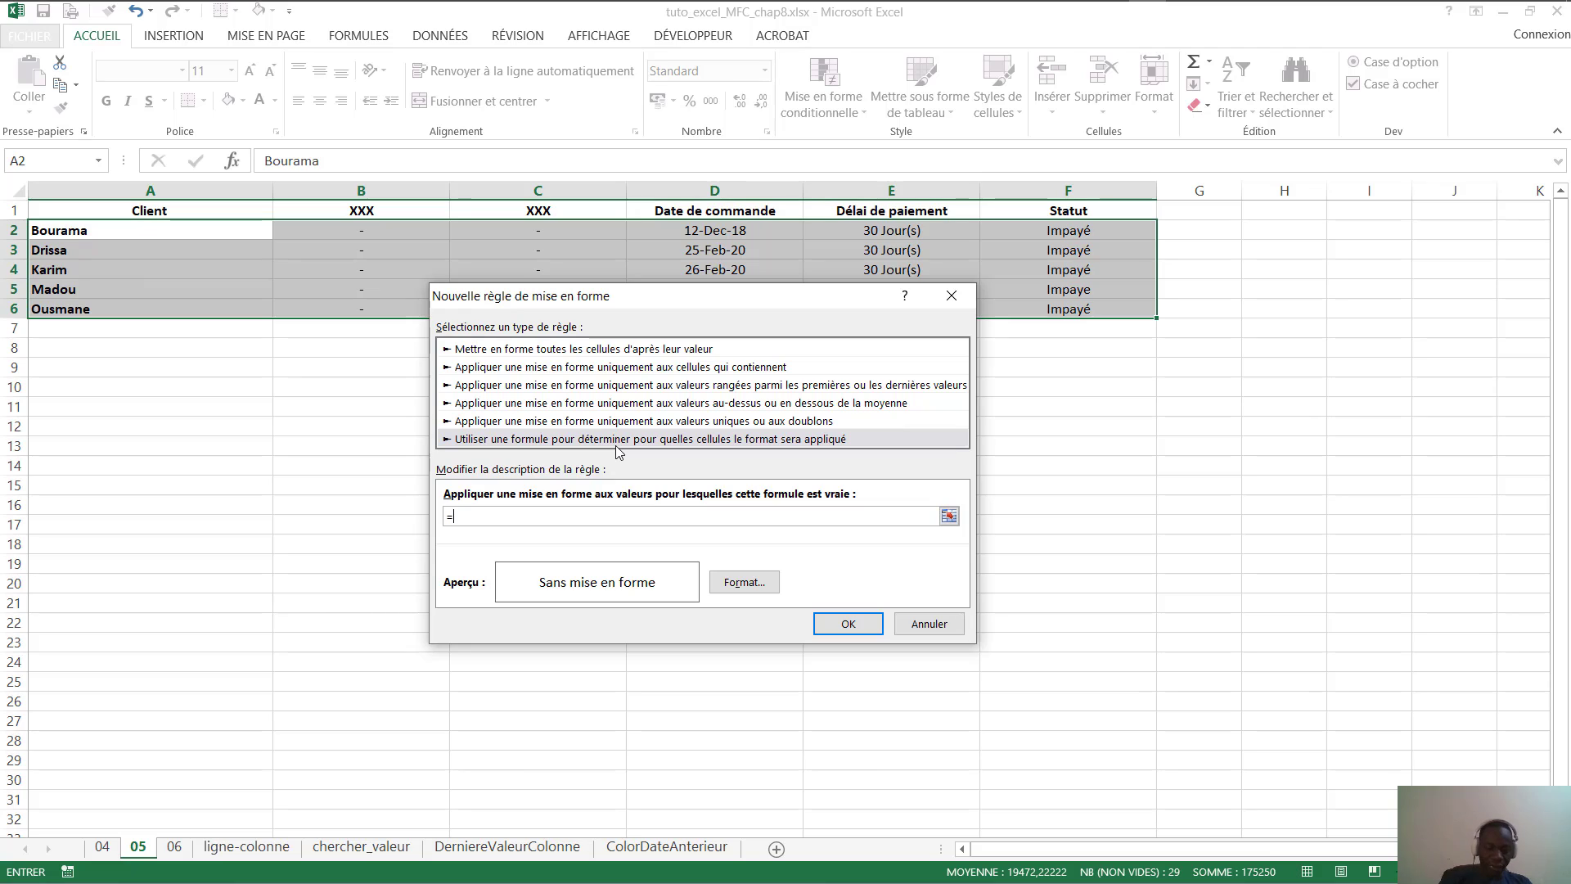
{"action": "type", "text": "("}
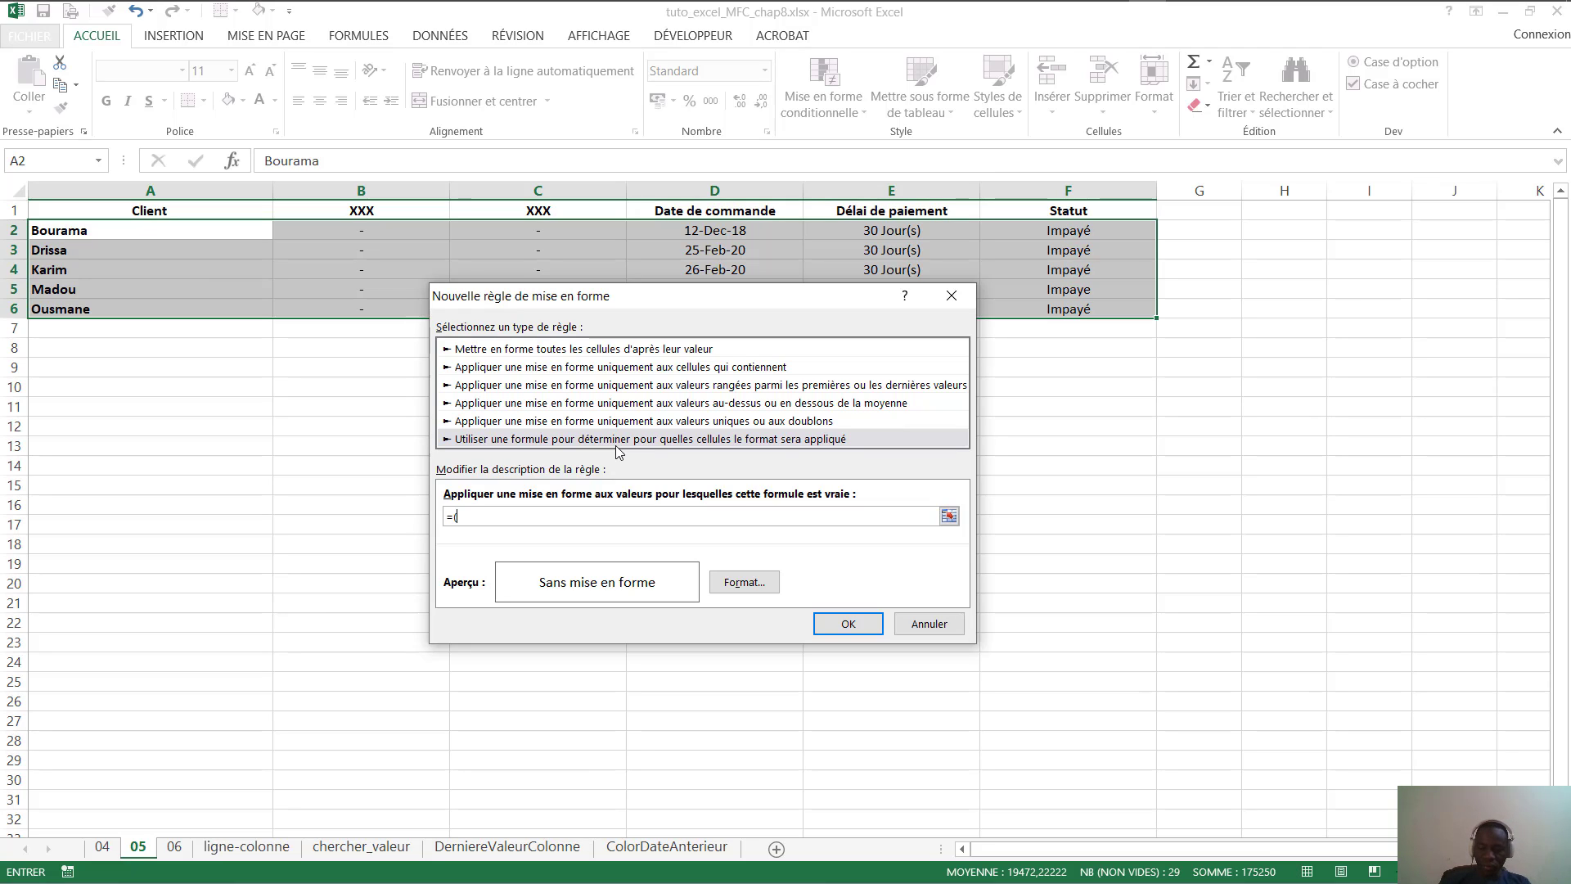
{"action": "type", "text": "AUJOURDHUI"}
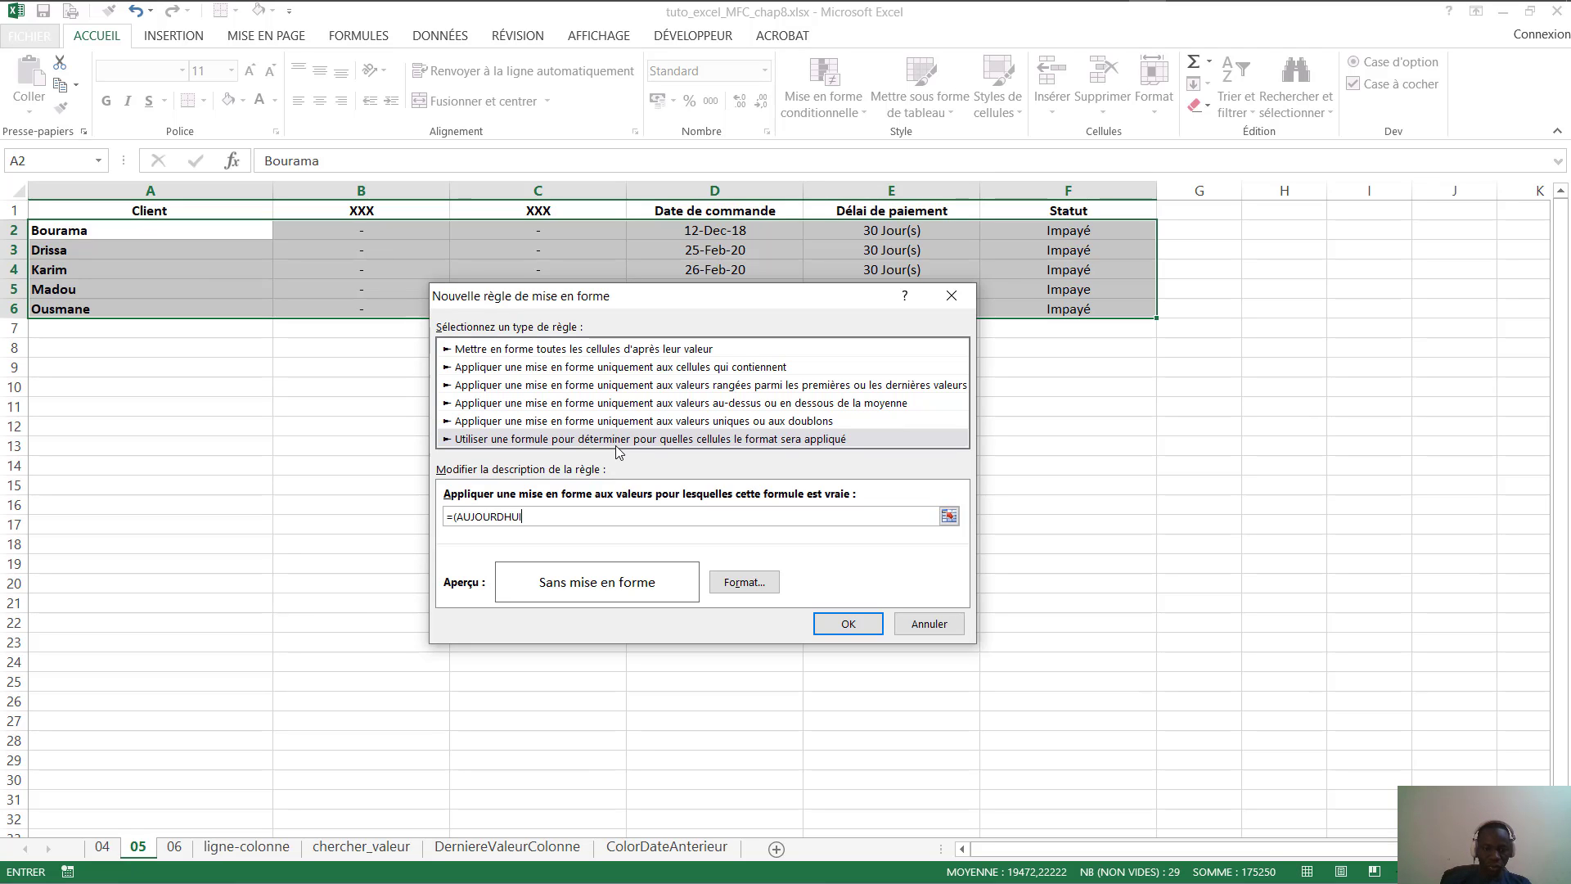
{"action": "type", "text": "()-"}
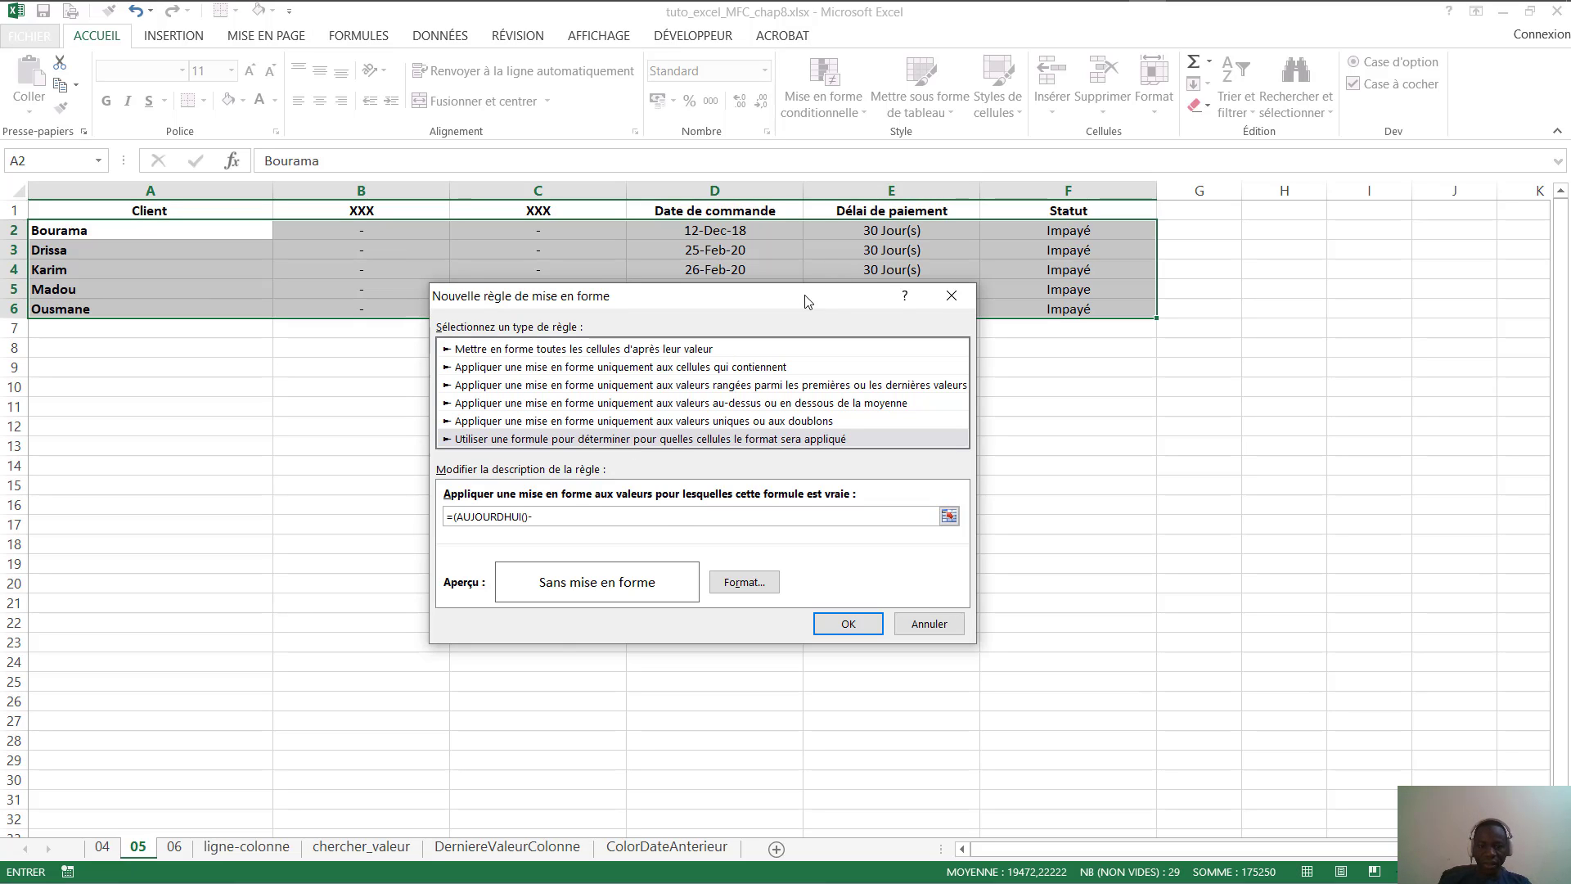
{"action": "left_click_drag", "start_coordinate": [808, 302], "coordinate": [766, 319]}
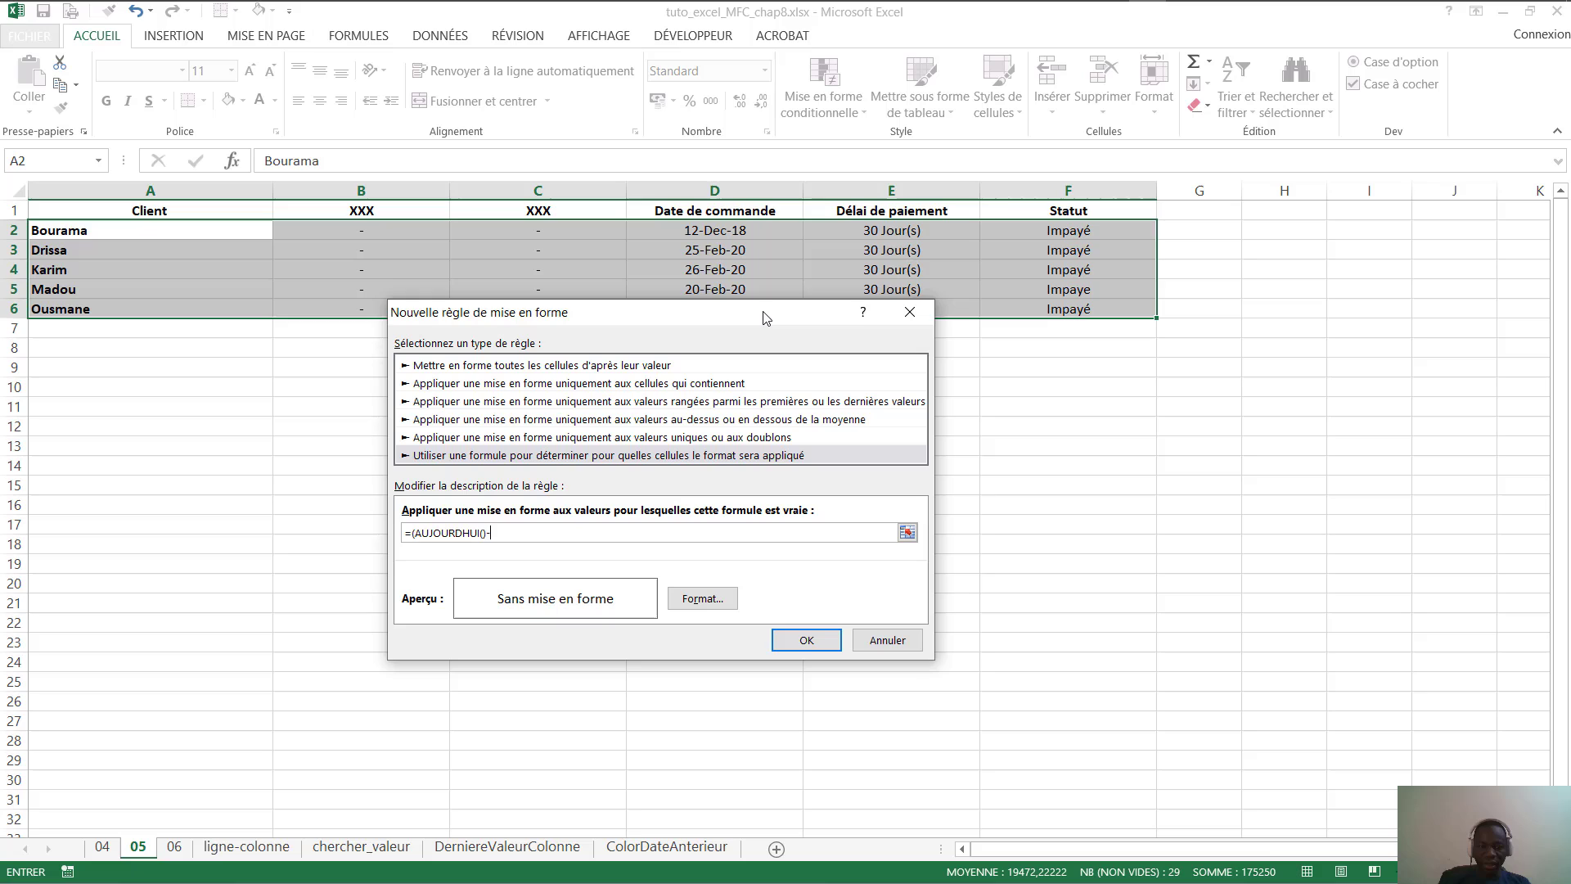
{"action": "left_click", "coordinate": [727, 231]}
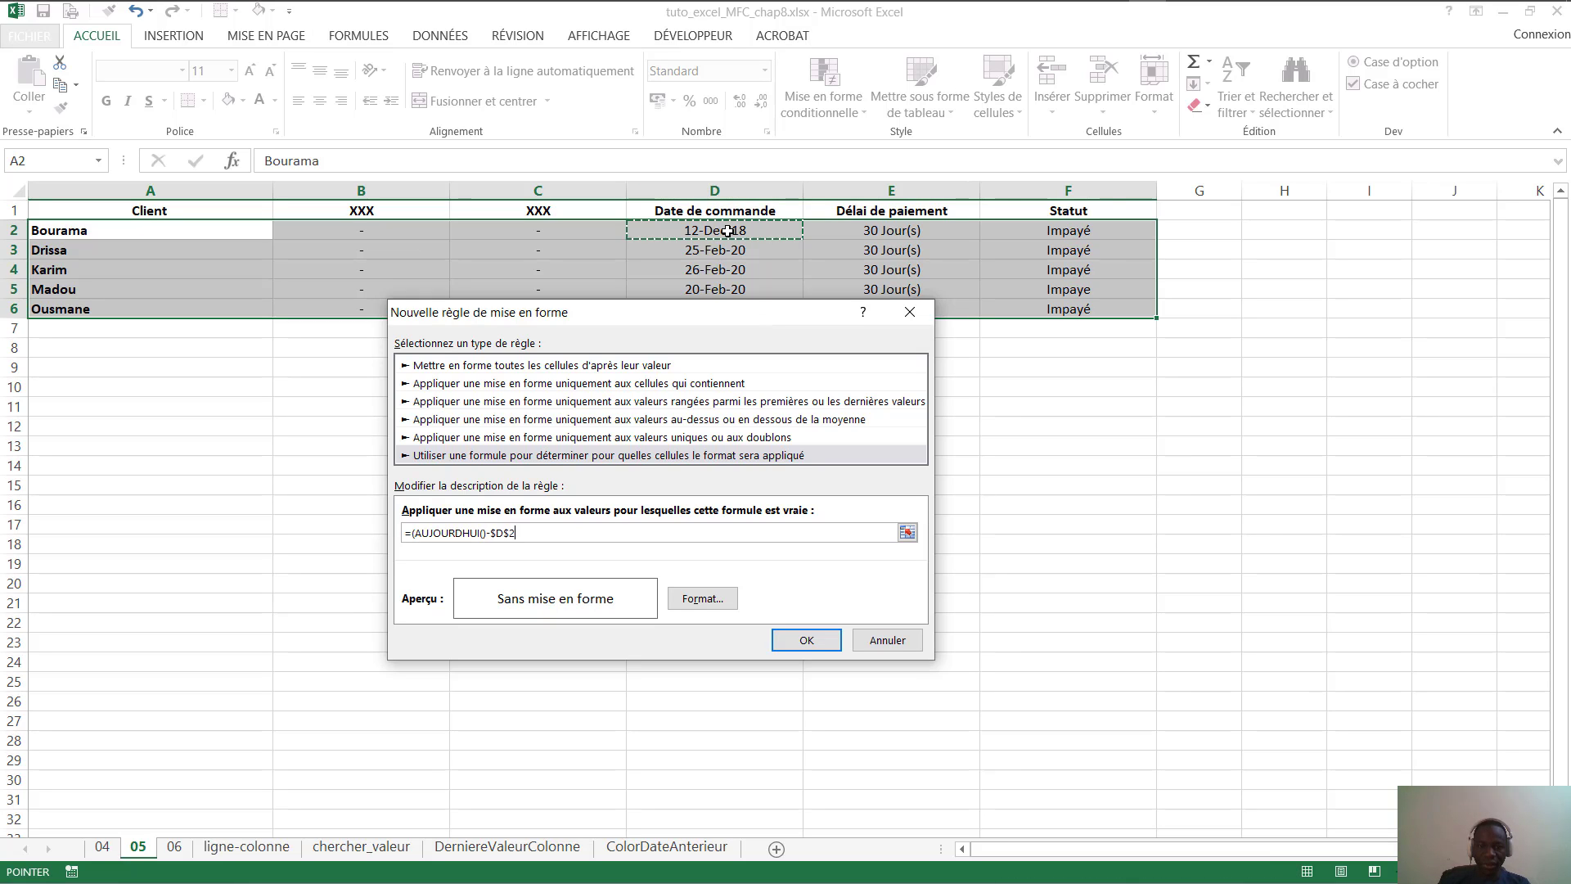
{"action": "left_click", "coordinate": [507, 536]}
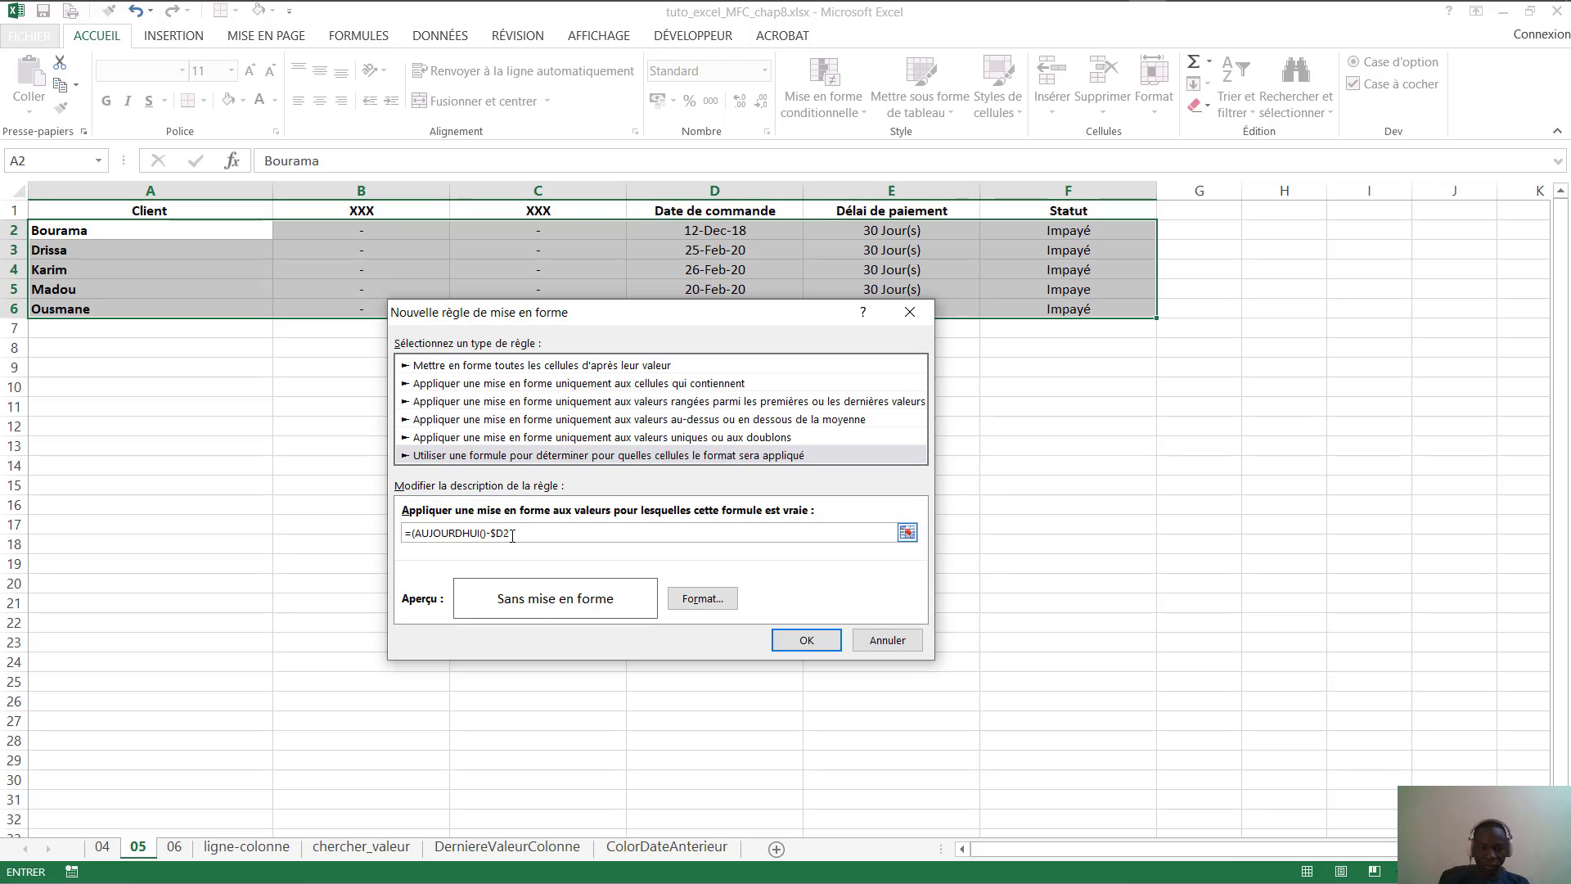
Extend the formula with )>$E2 to compare the elapsed days with the payment term, locking only the column
{"action": "left_click_drag", "start_coordinate": [653, 307], "coordinate": [813, 322]}
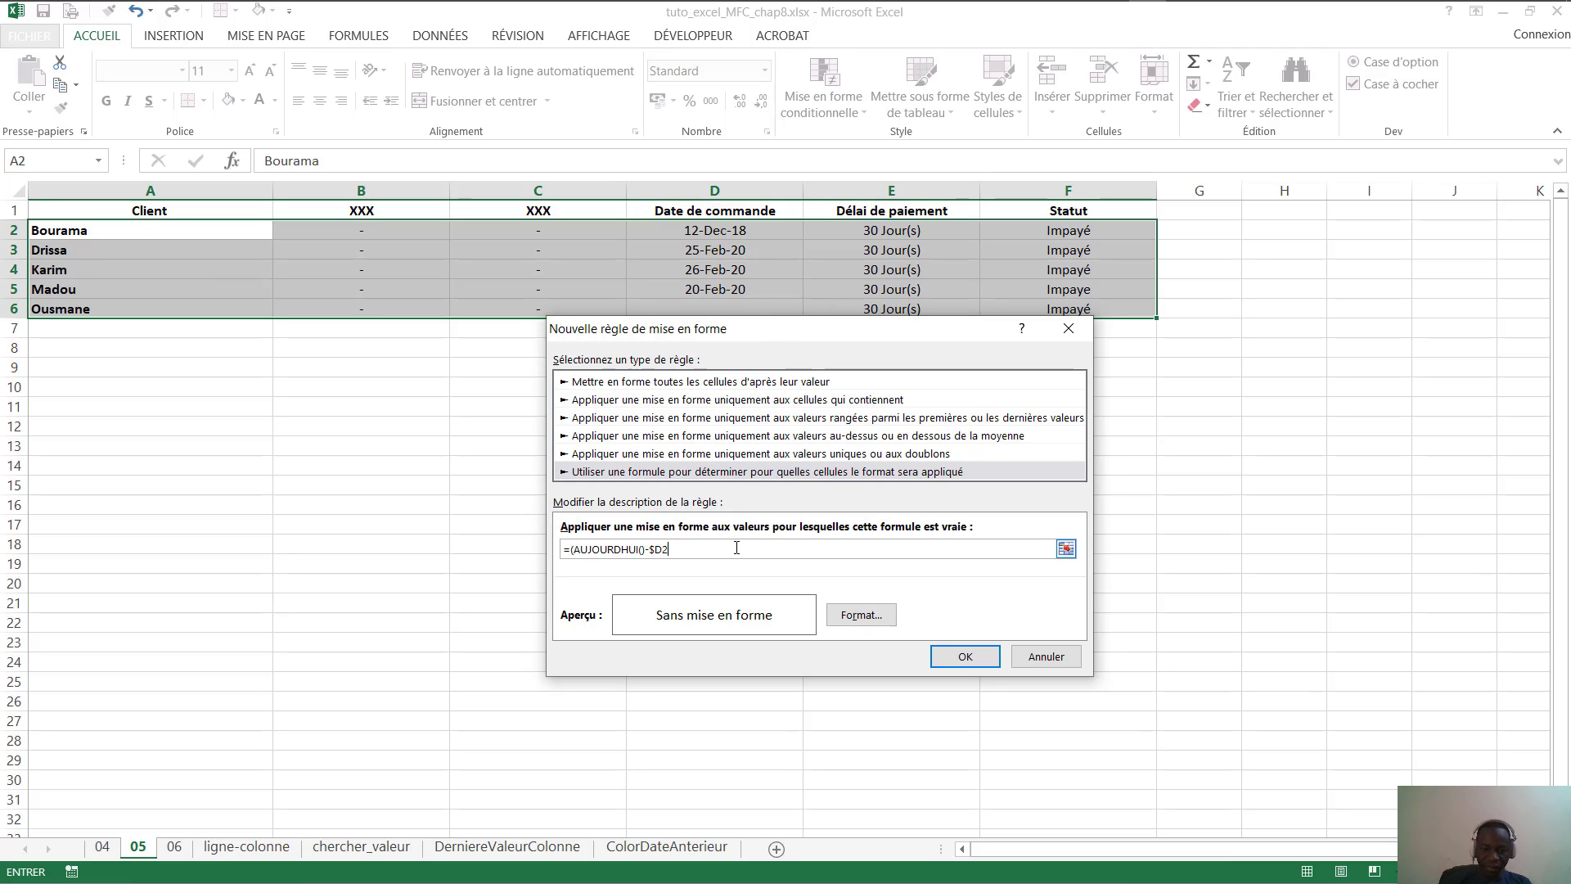
{"action": "key", "text": "BackSpace"}
{"action": "type", "text": ")>"}
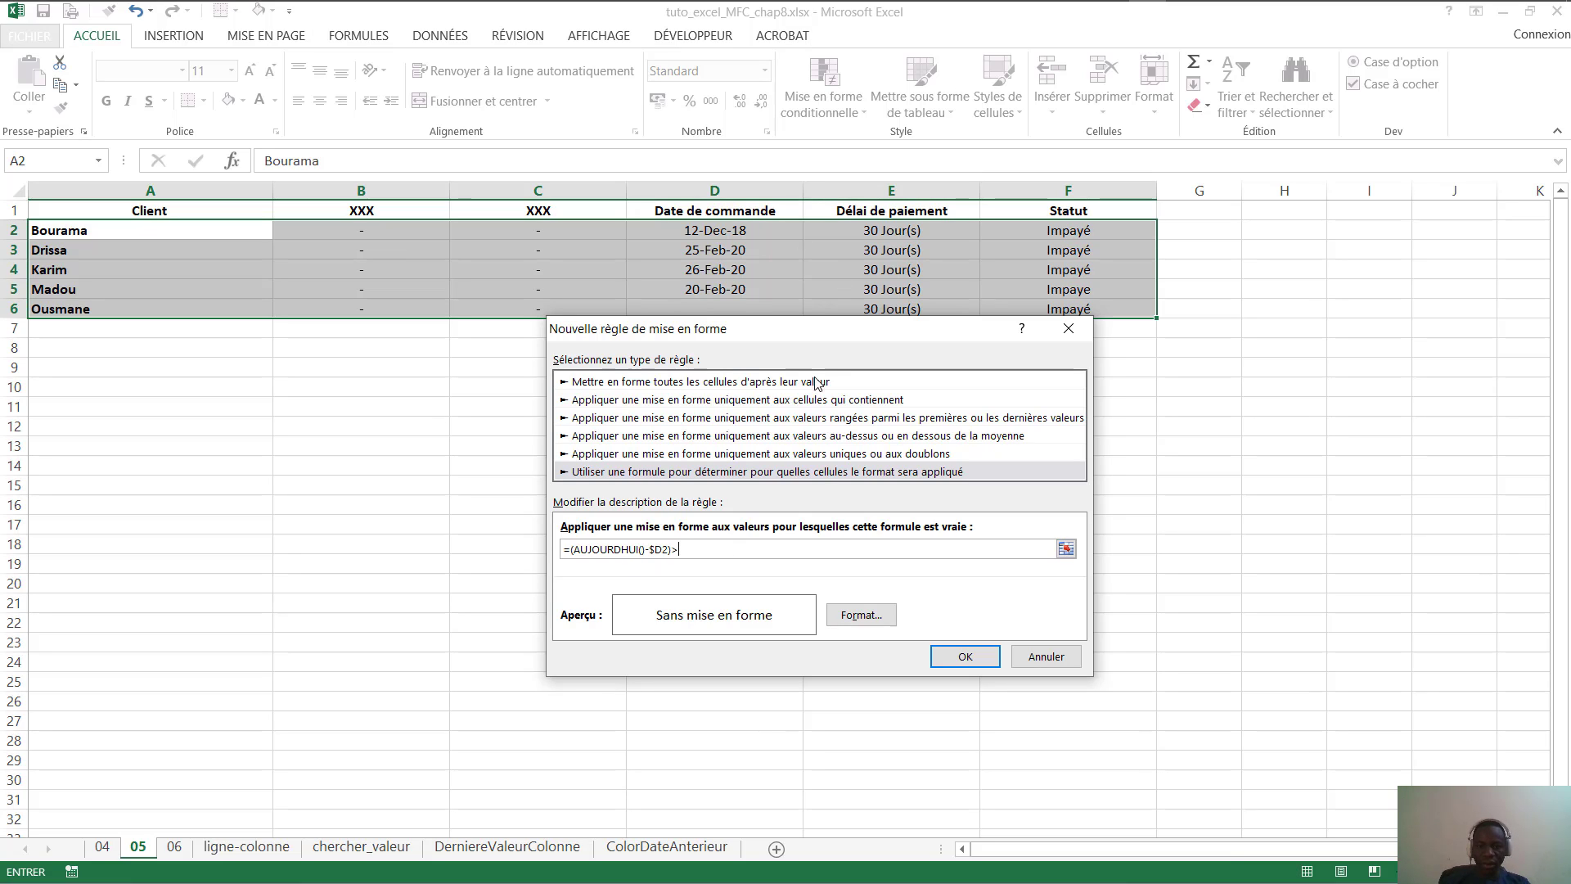
{"action": "left_click", "coordinate": [896, 235]}
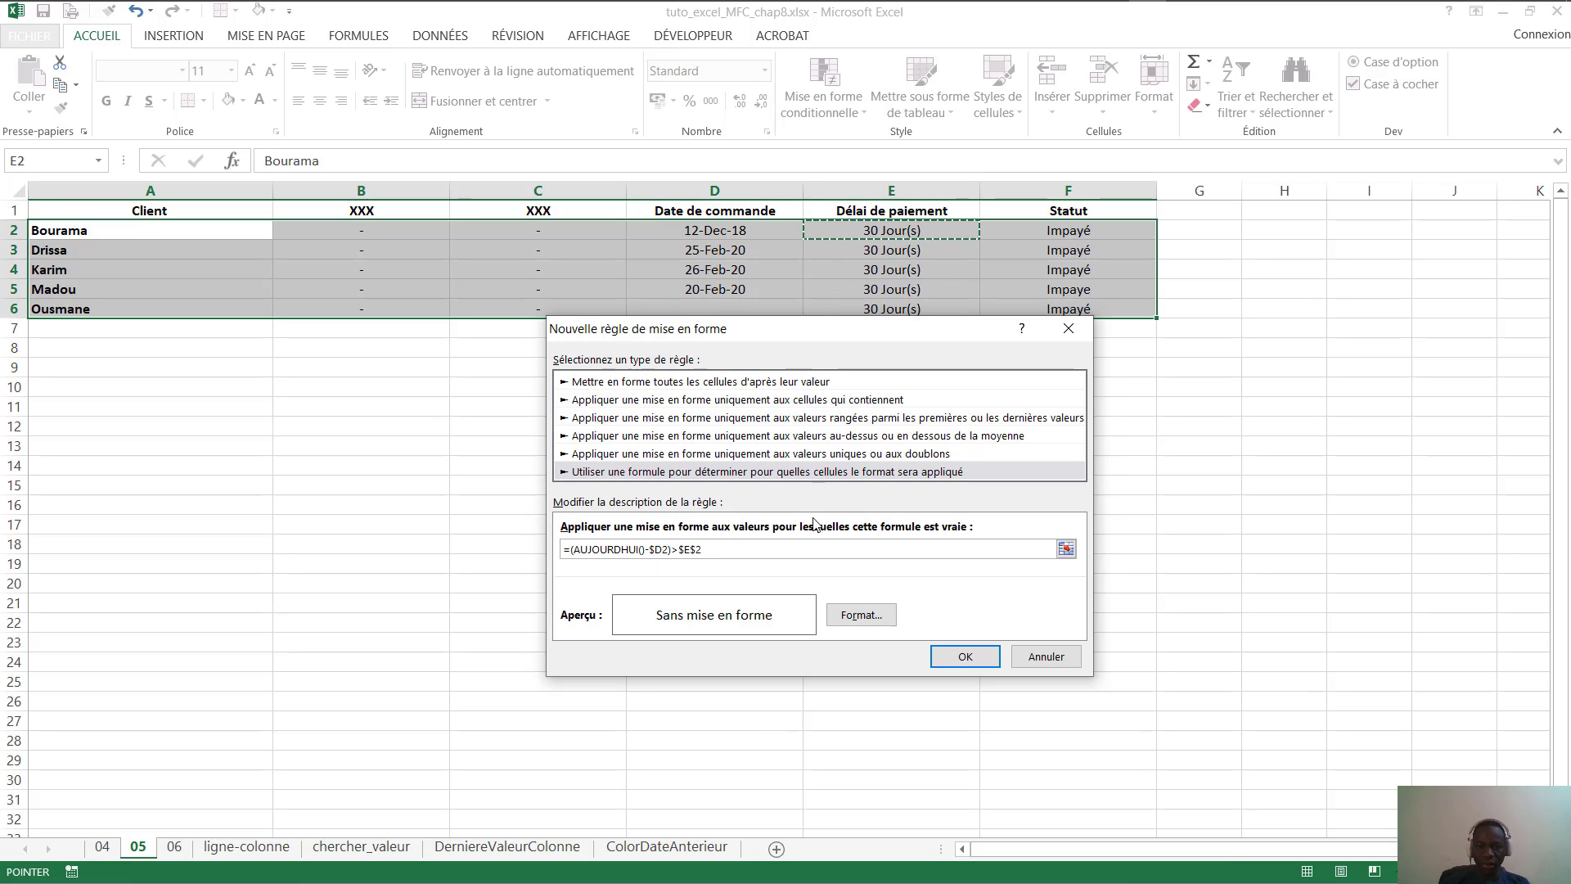
{"action": "left_click", "coordinate": [705, 551]}
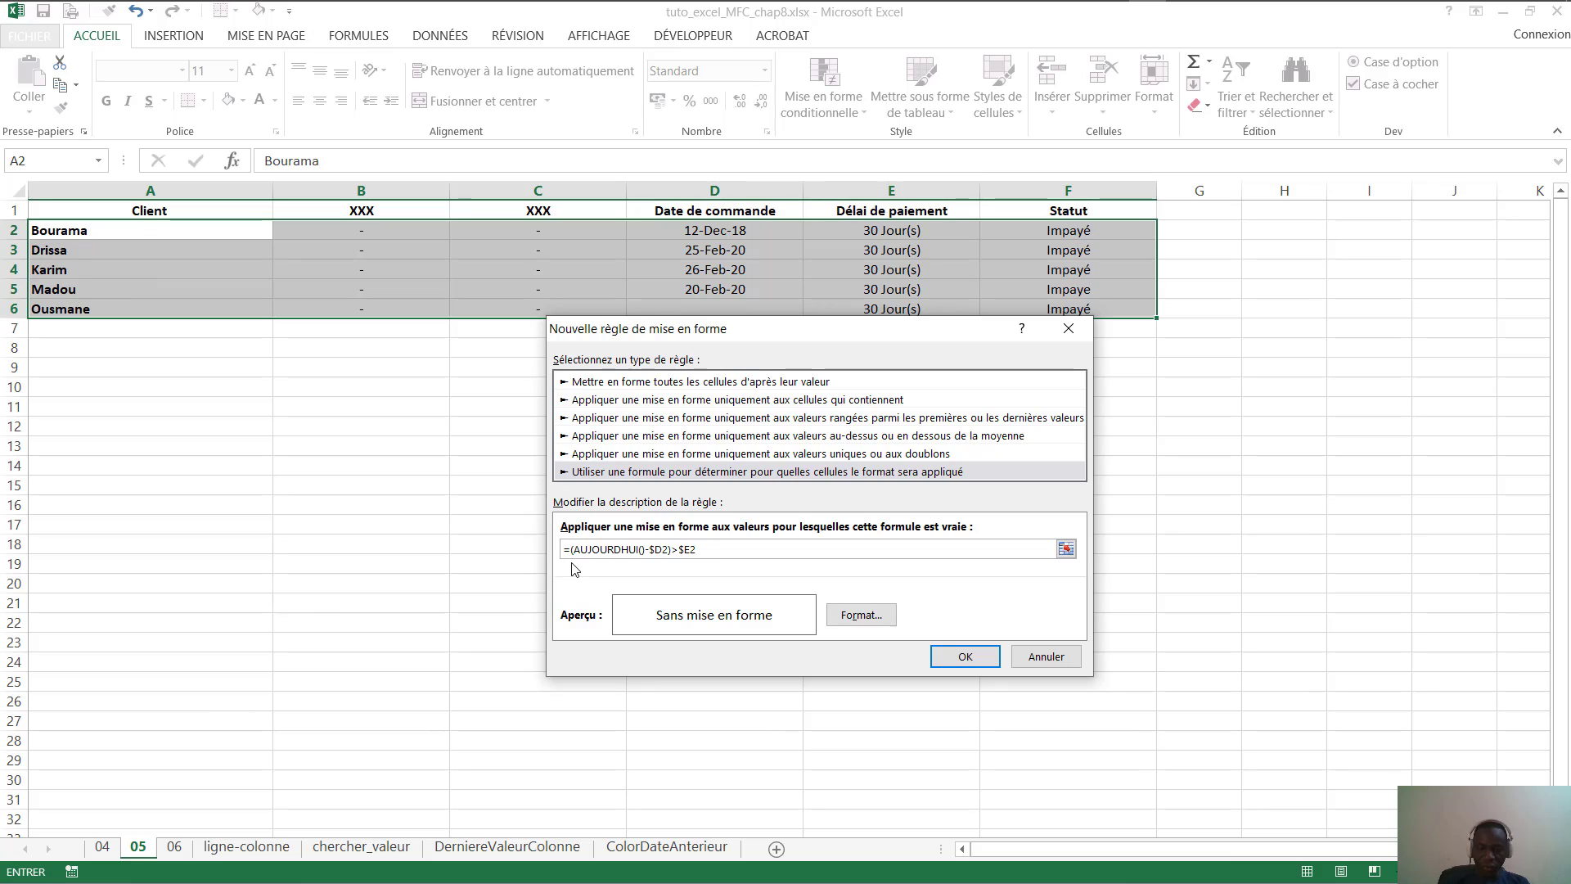
Turn the formula into an ET condition with a second test, giving =ET(AUJOURDHUI()-$D2)>$E2;$F2="Impayé")
{"action": "key", "text": "BackSpace"}
{"action": "type", "text": "ET"}
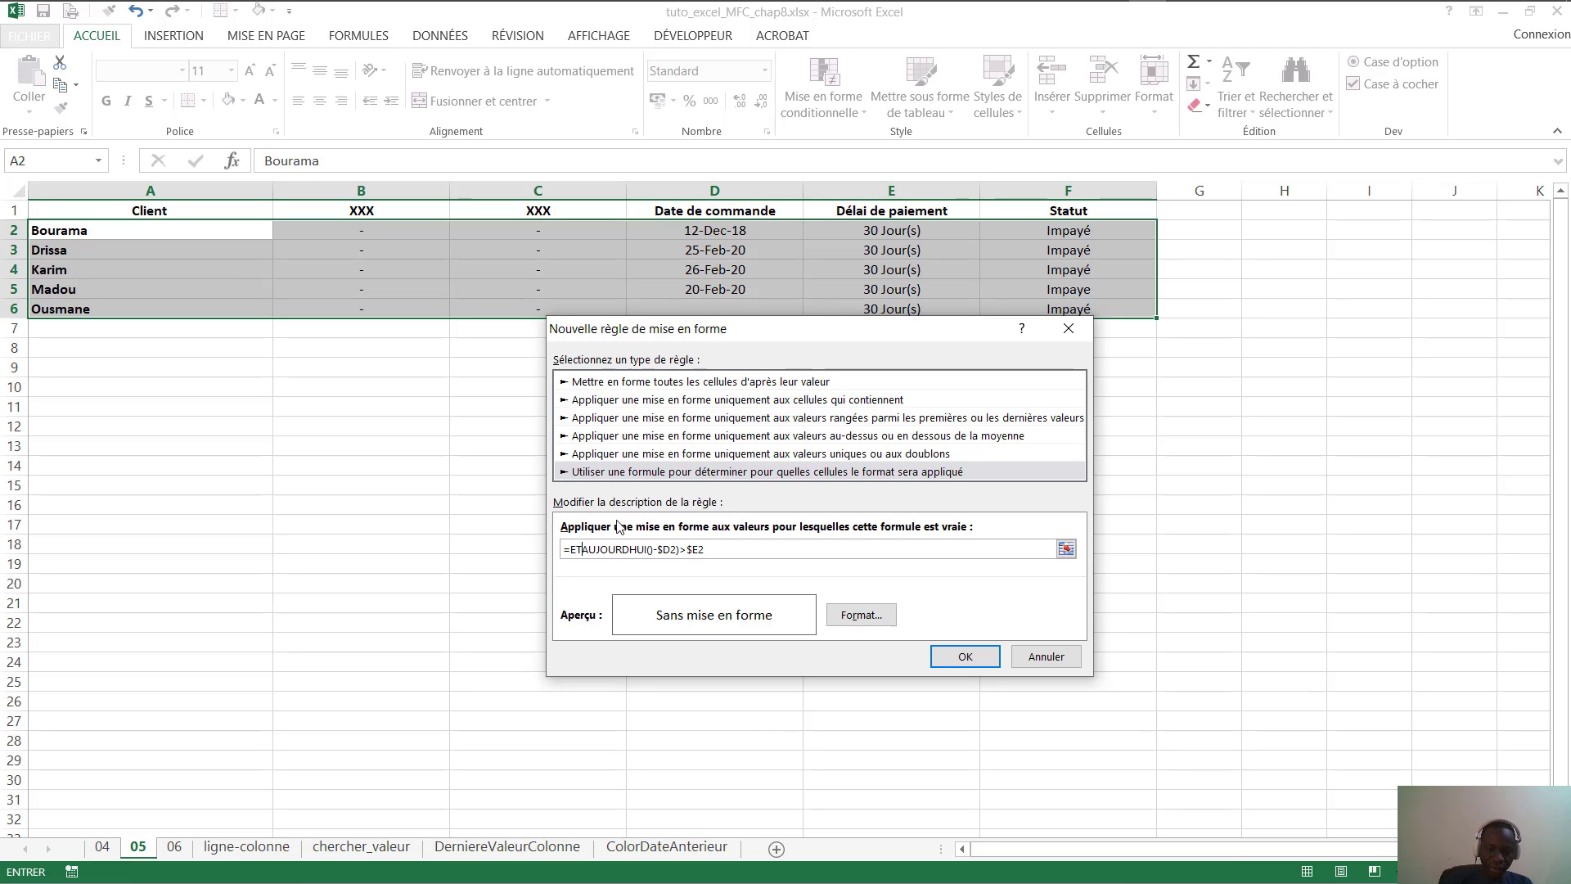
{"action": "type", "text": "("}
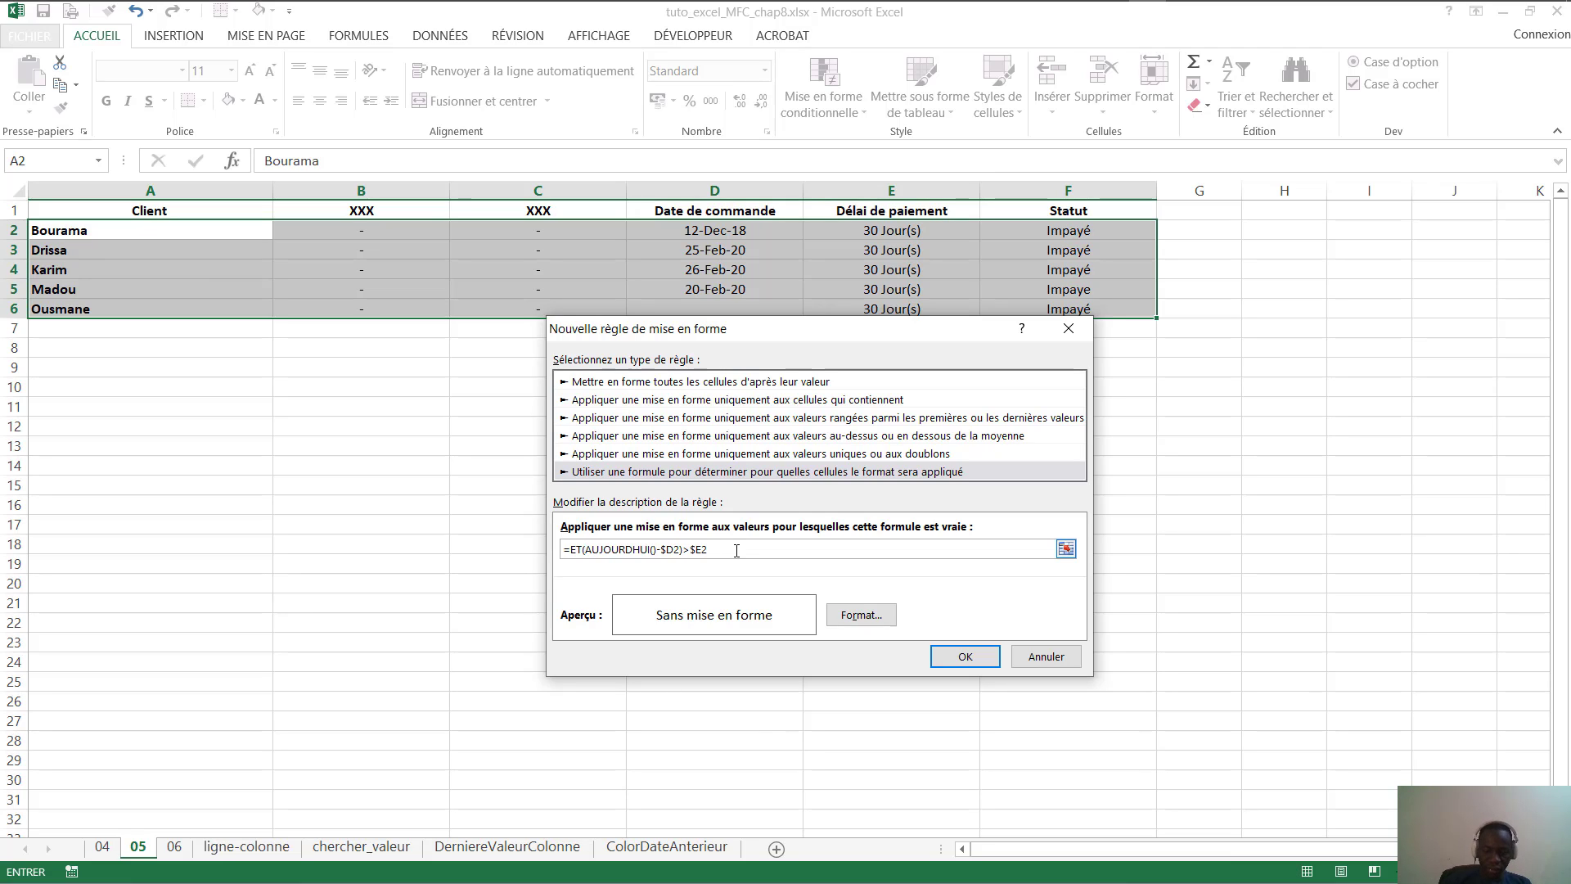
{"action": "left_click", "coordinate": [1098, 233]}
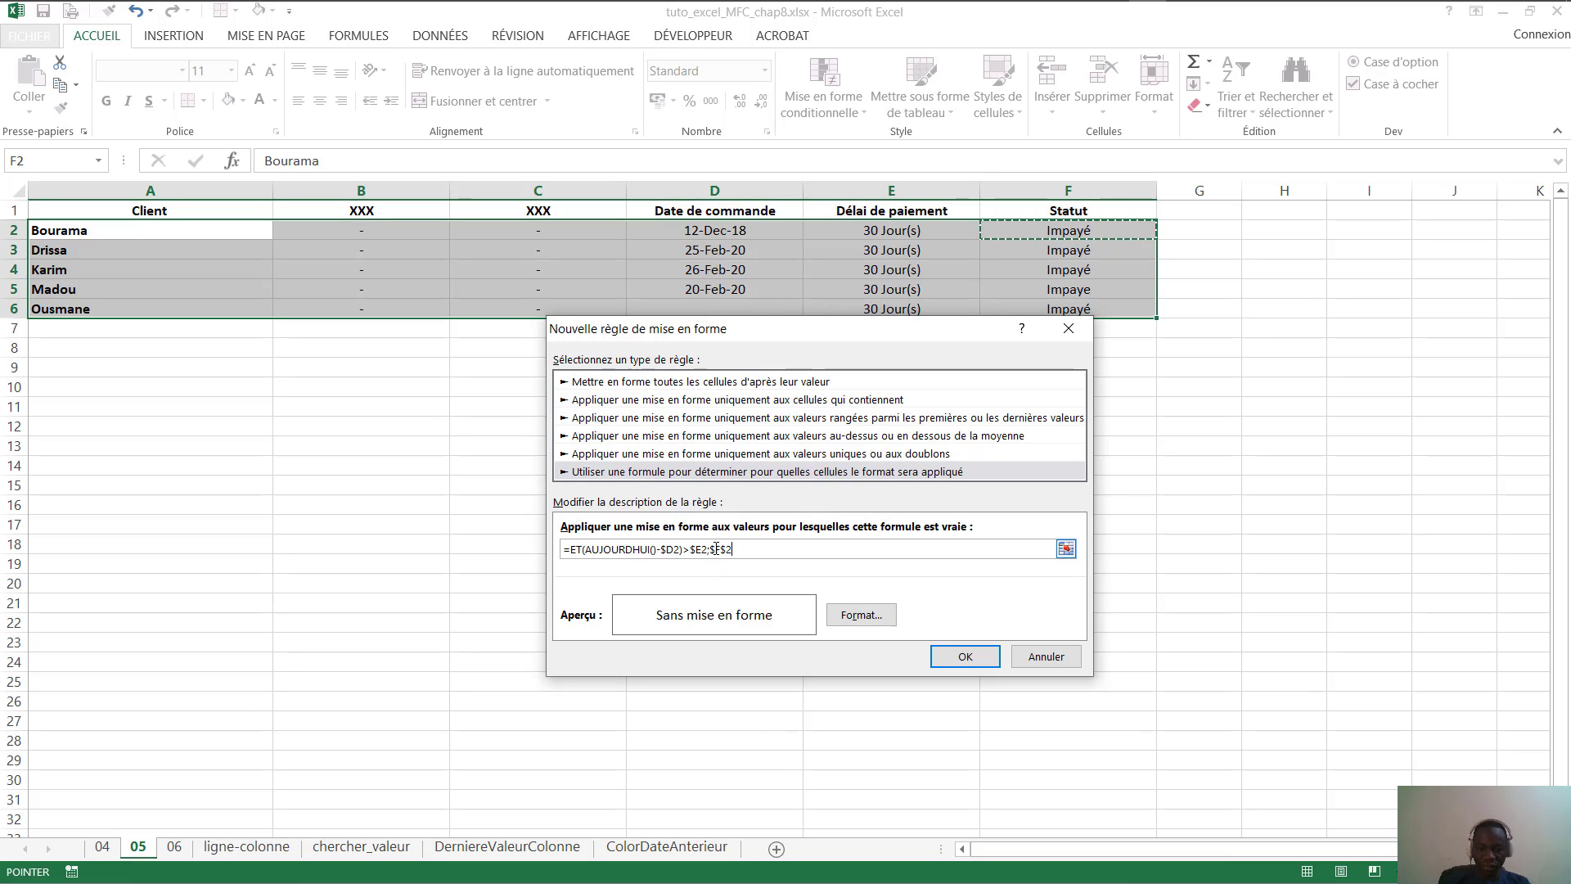
{"action": "left_click", "coordinate": [725, 549]}
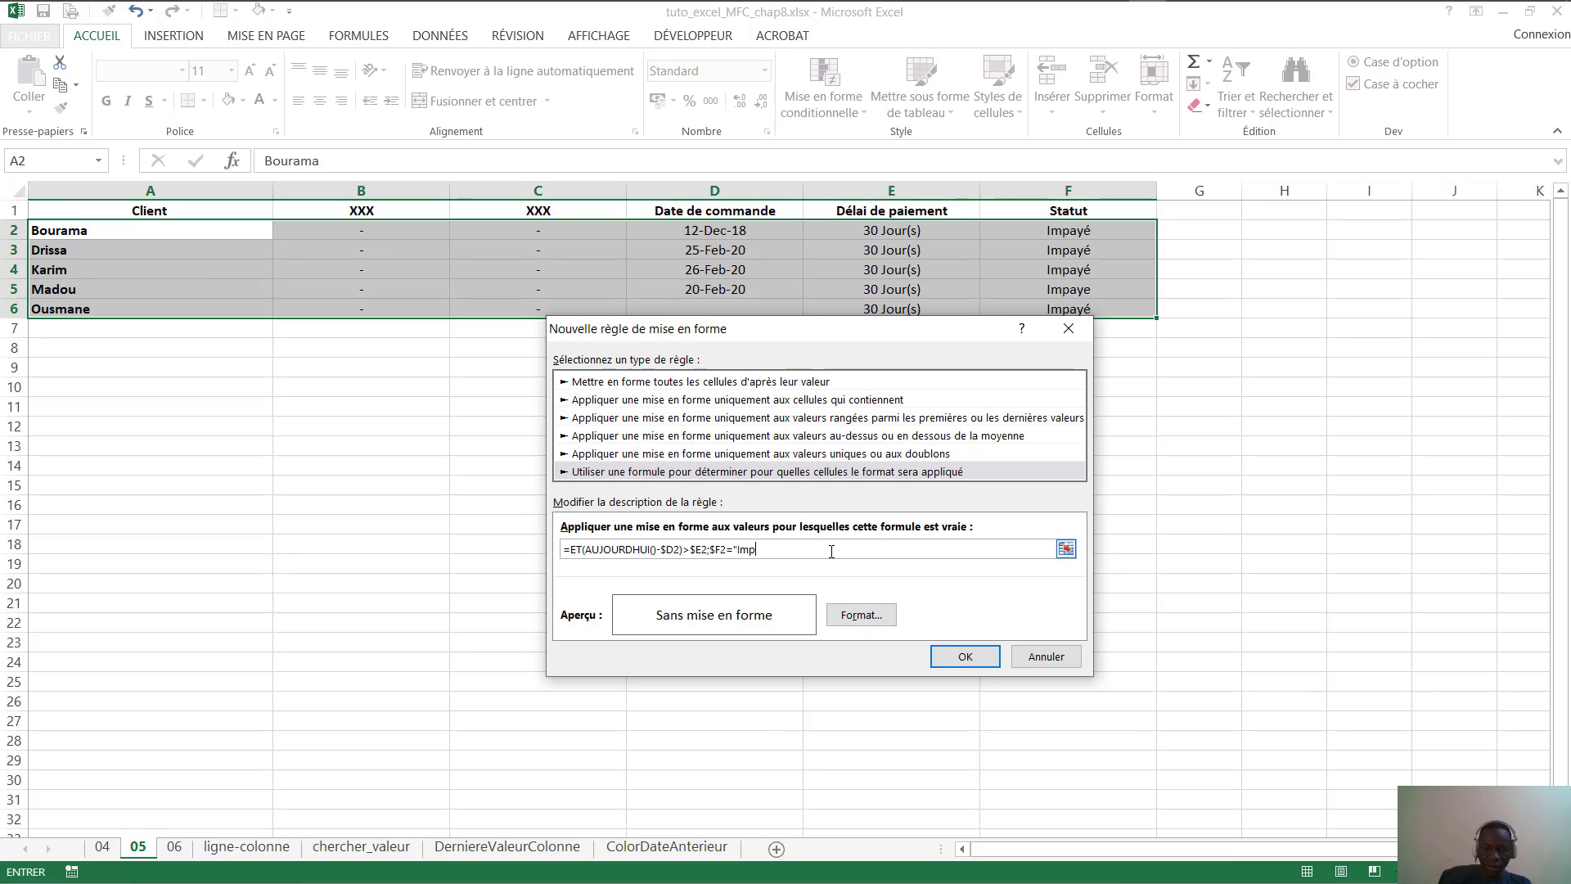
{"action": "type", "text": "ayé\")"}
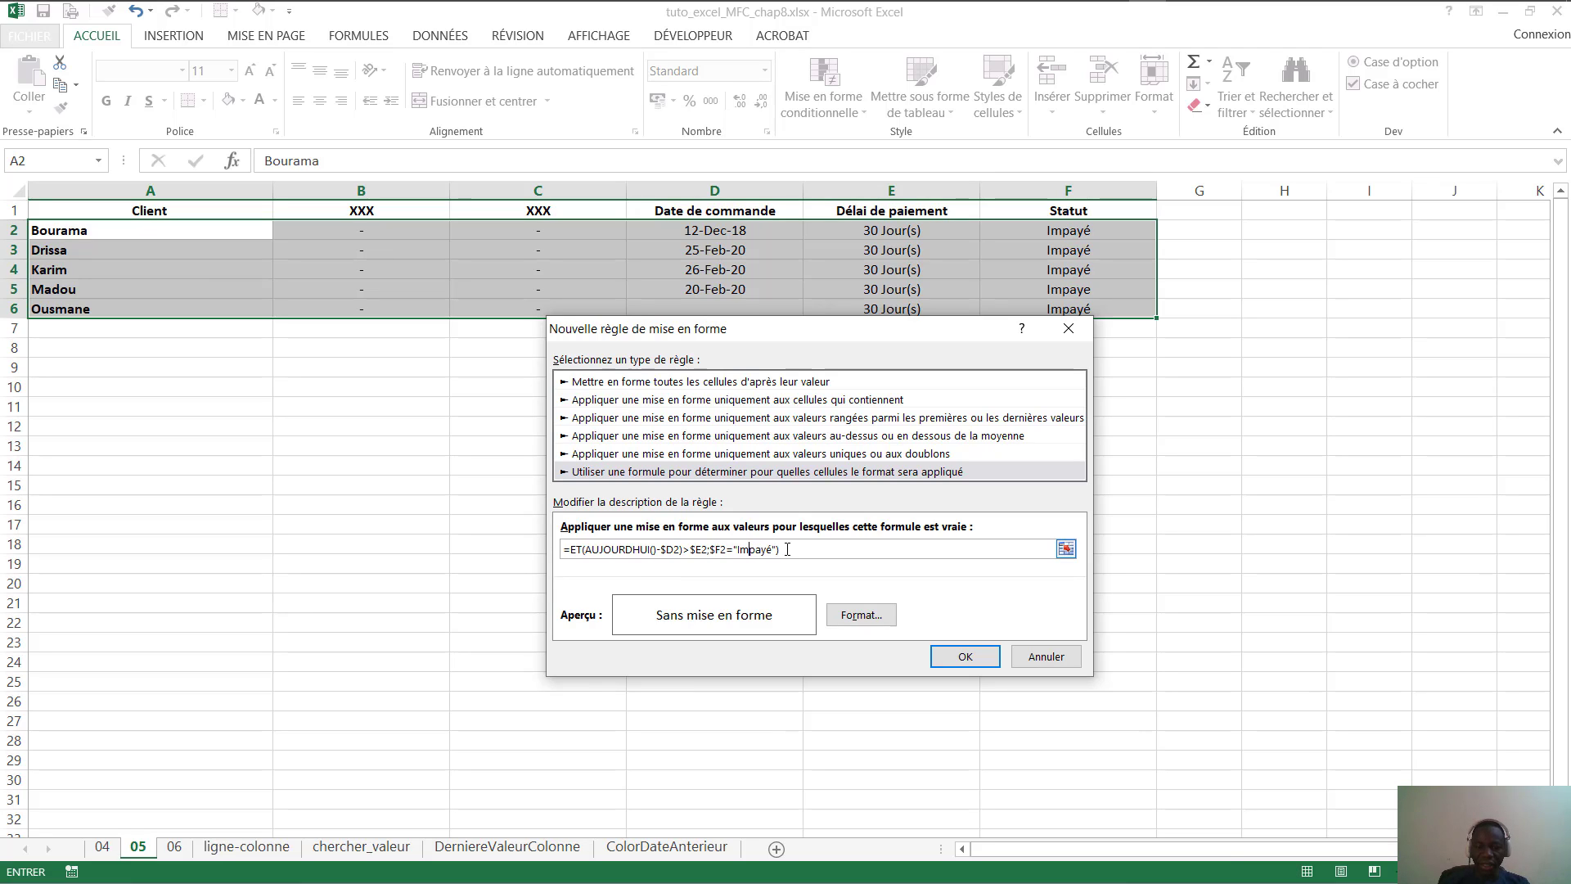
Give the rule a light orange fill and a red font colour, and try to create it
{"action": "left_click", "coordinate": [861, 614]}
{"action": "left_click", "coordinate": [859, 59]}
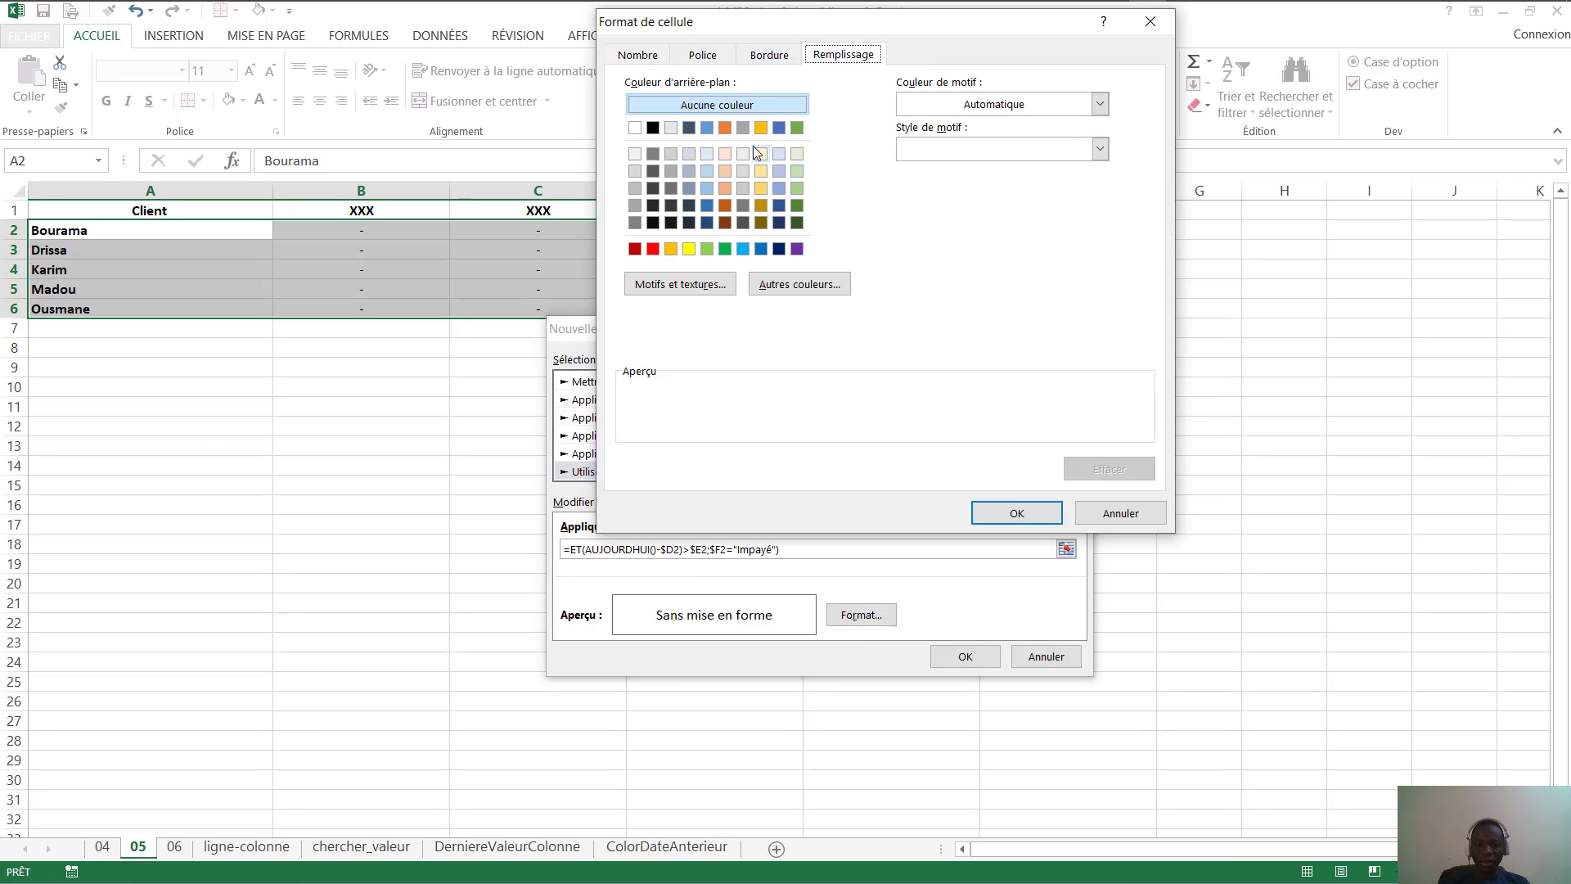
{"action": "left_click", "coordinate": [726, 154]}
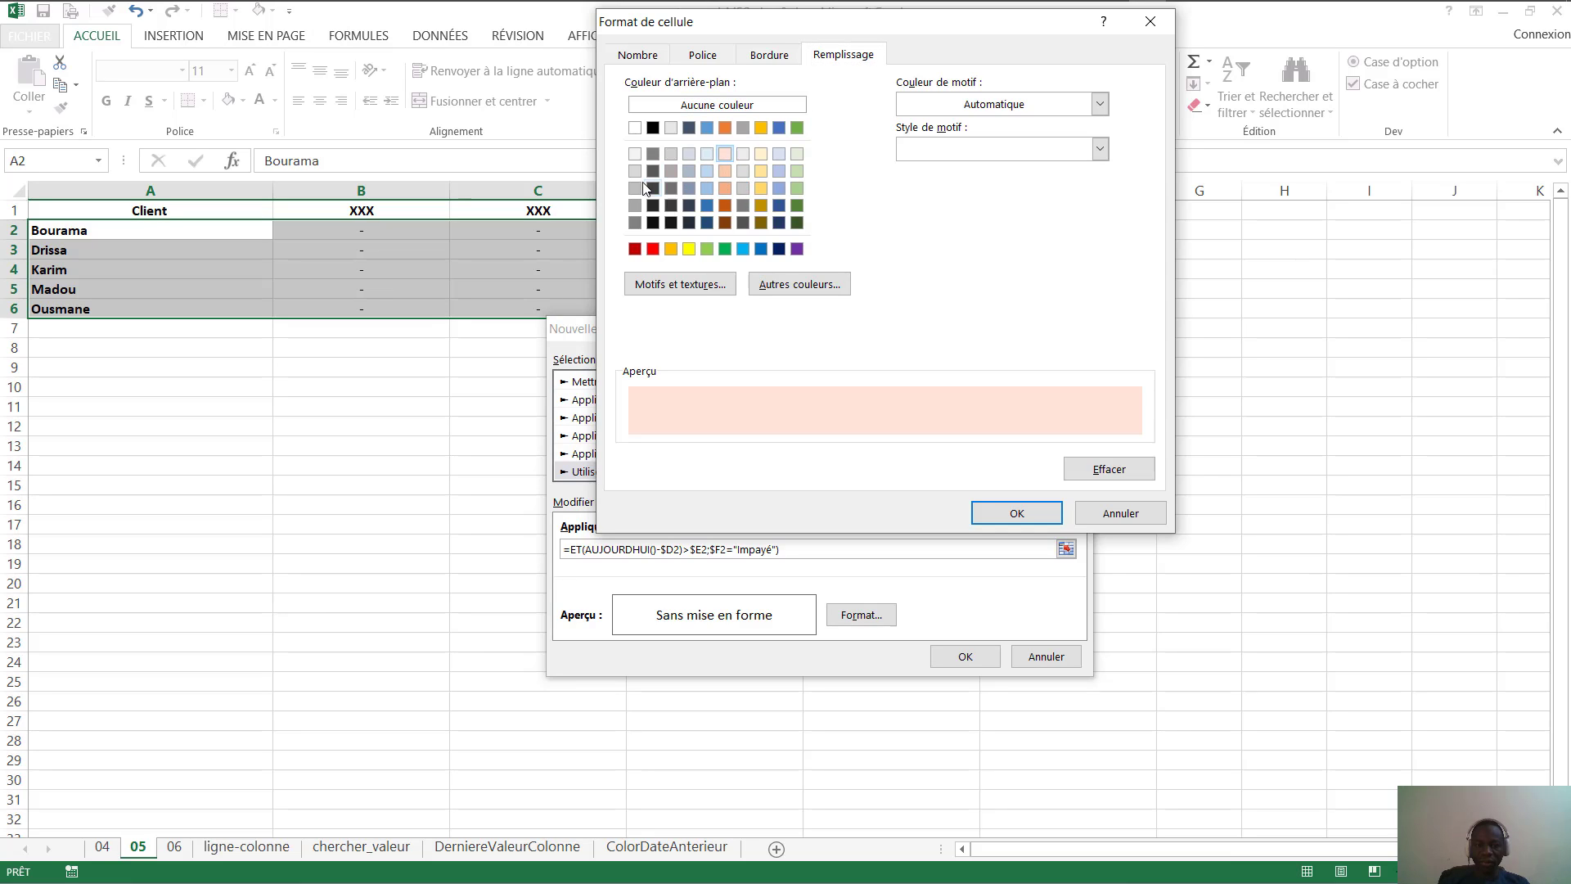
{"action": "left_click", "coordinate": [707, 59]}
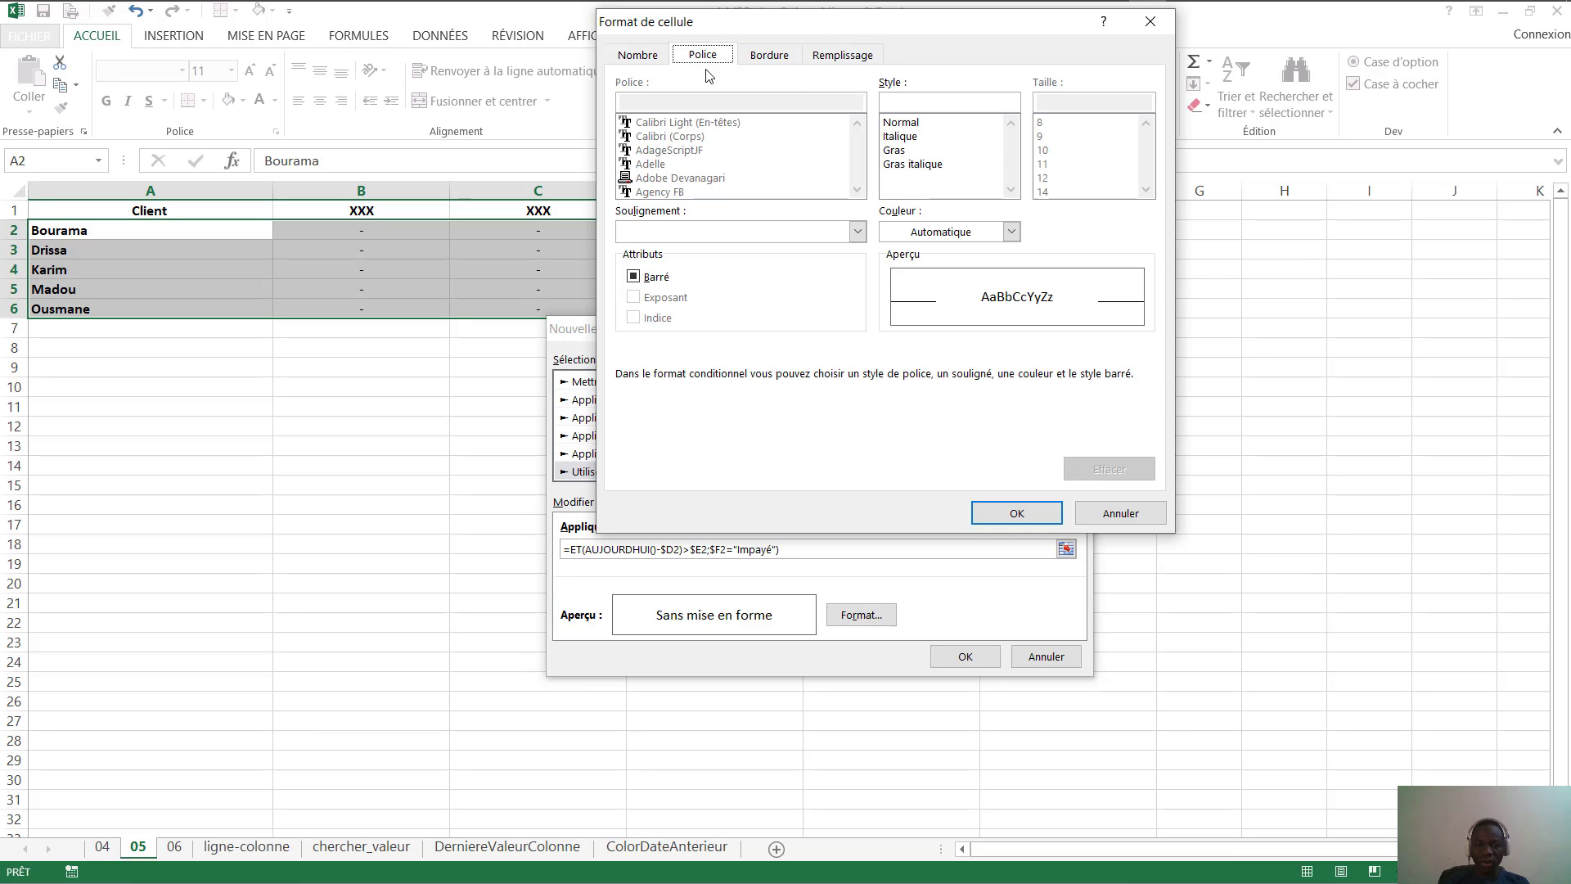
{"action": "left_click", "coordinate": [1013, 232]}
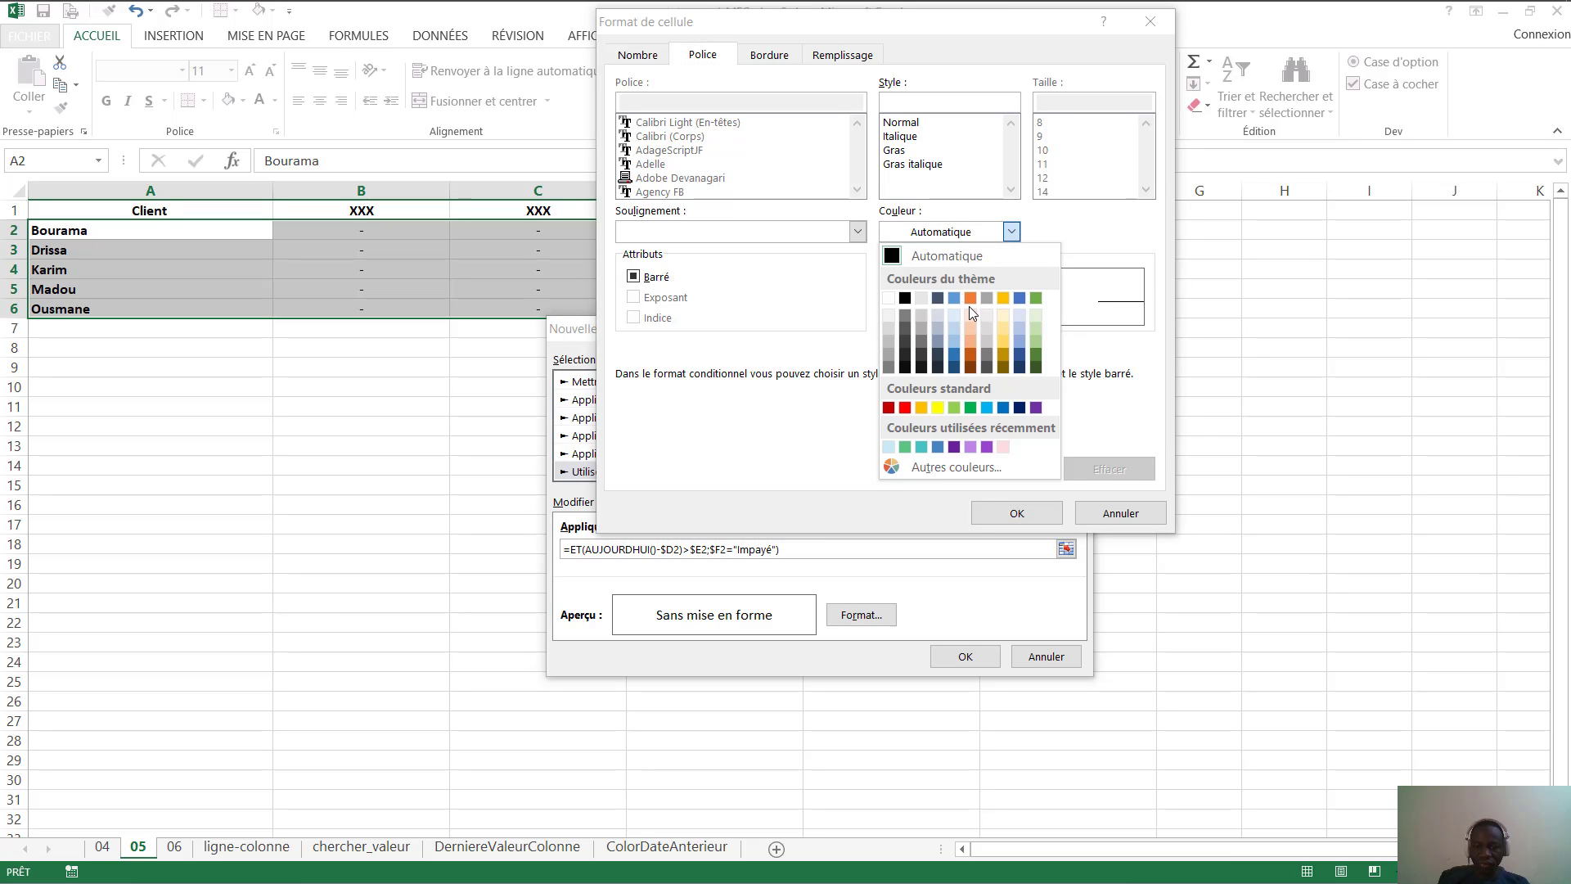
{"action": "left_click", "coordinate": [905, 407]}
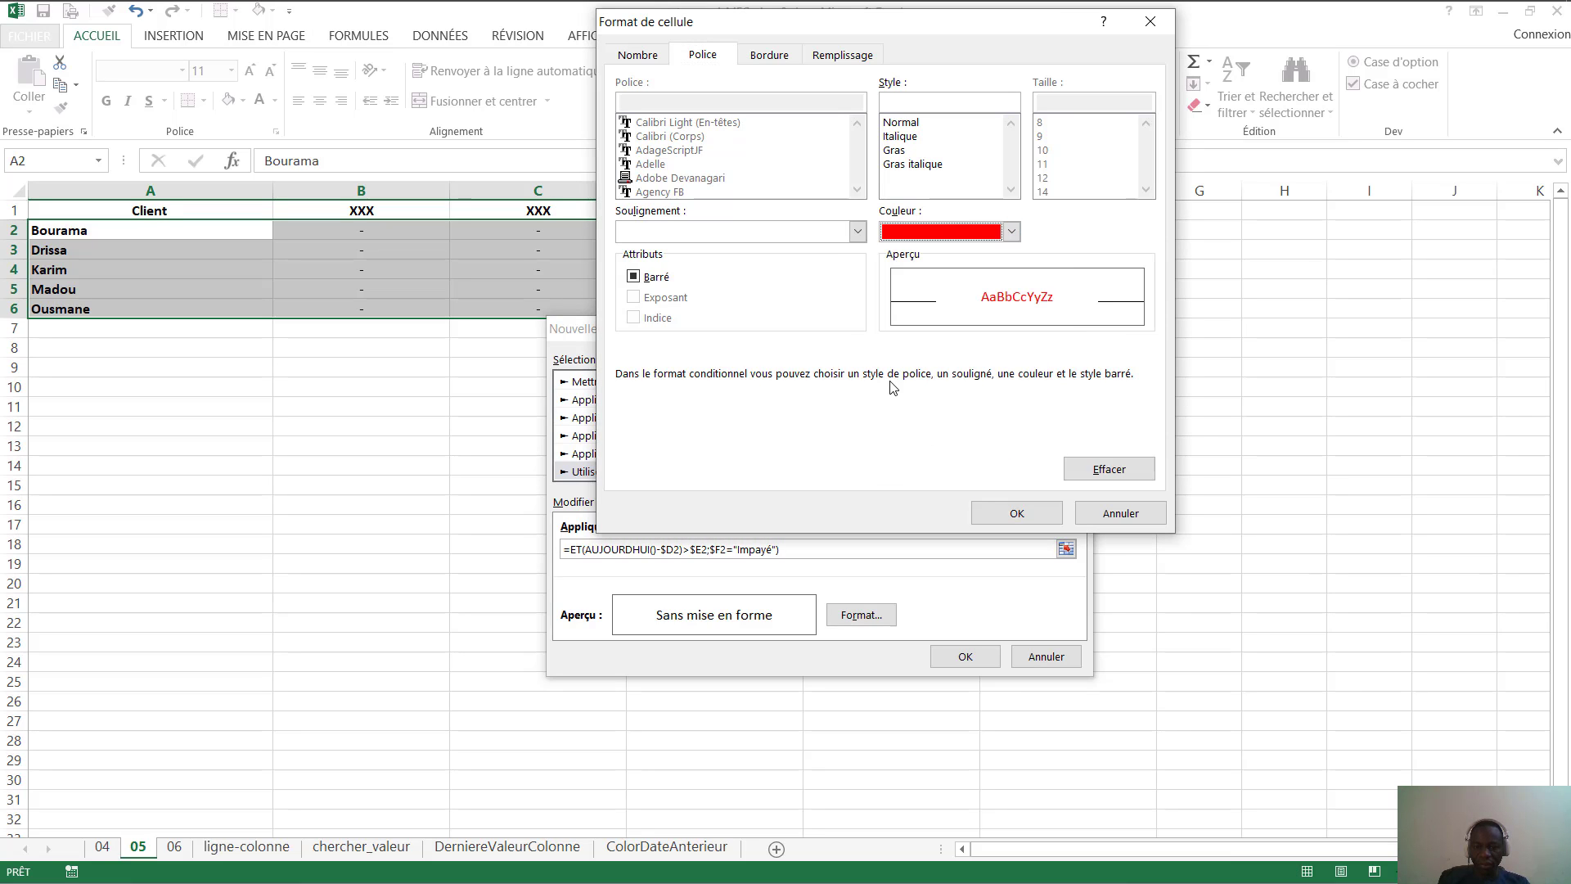
{"action": "left_click", "coordinate": [1012, 516]}
{"action": "left_click", "coordinate": [976, 656]}
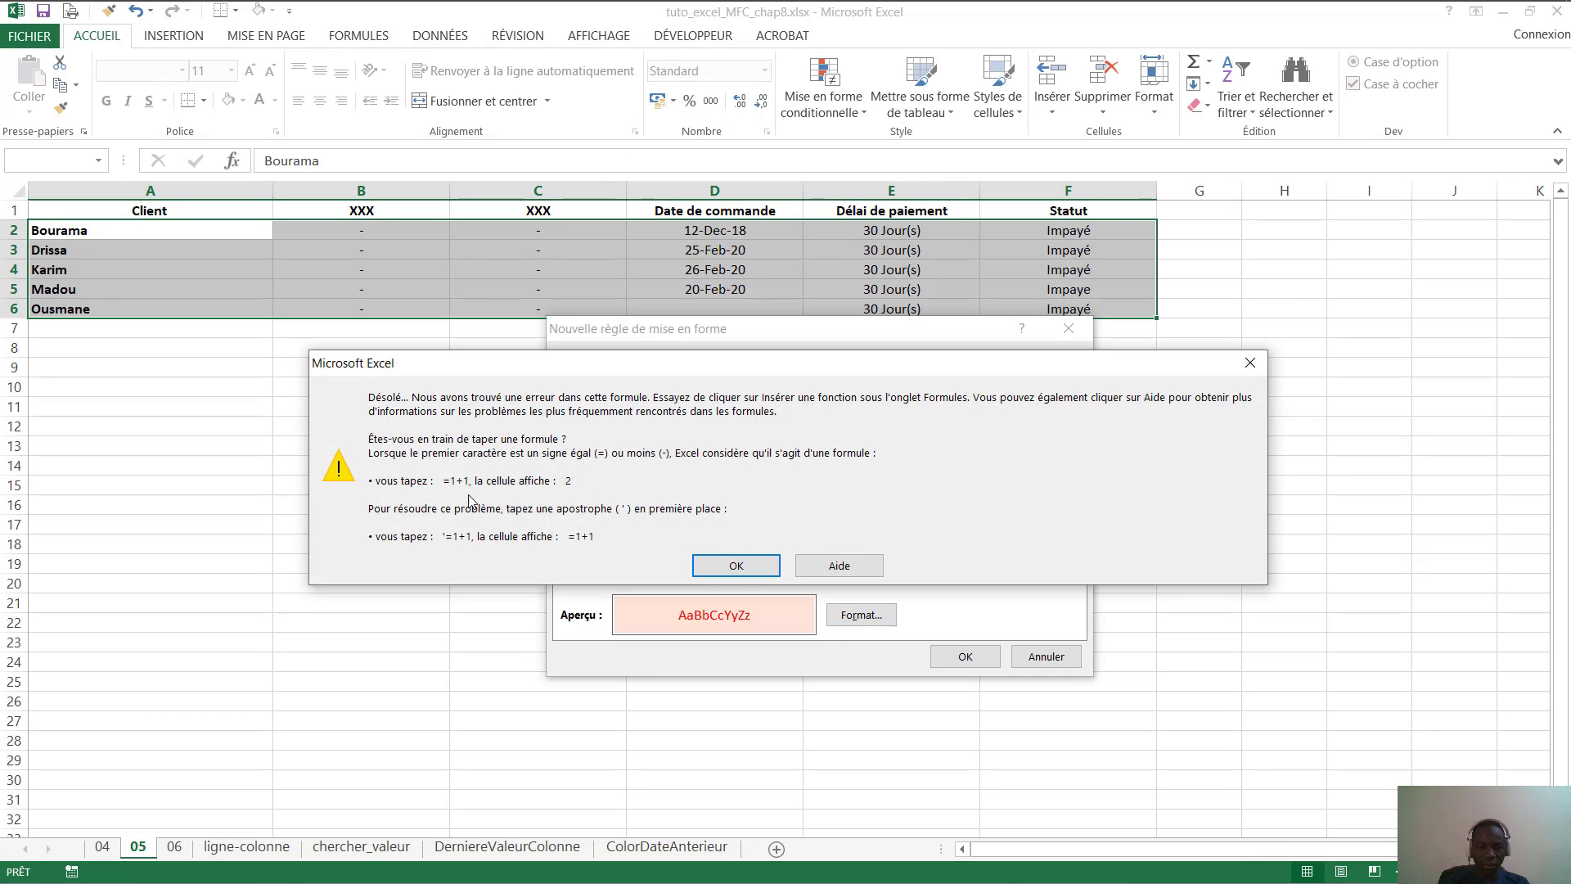
{"action": "left_click", "coordinate": [750, 569]}
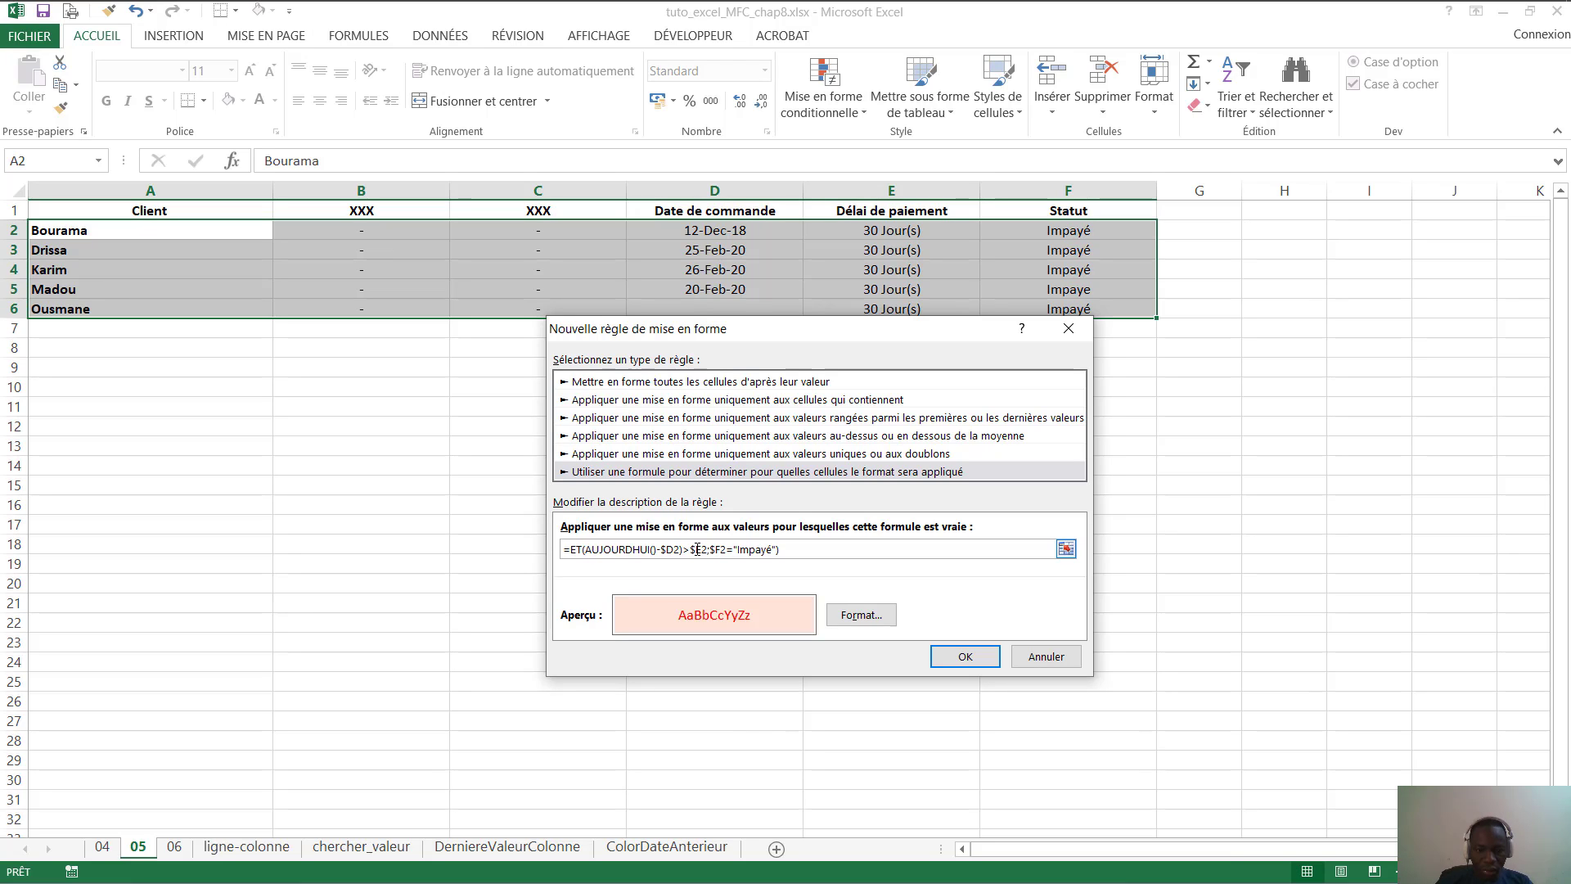
Add the missing opening parenthesis so the formula reads =ET((AUJOURDHUI()-$D2)>$E2;$F2="Impayé"), and create the rule
{"action": "left_click", "coordinate": [584, 549]}
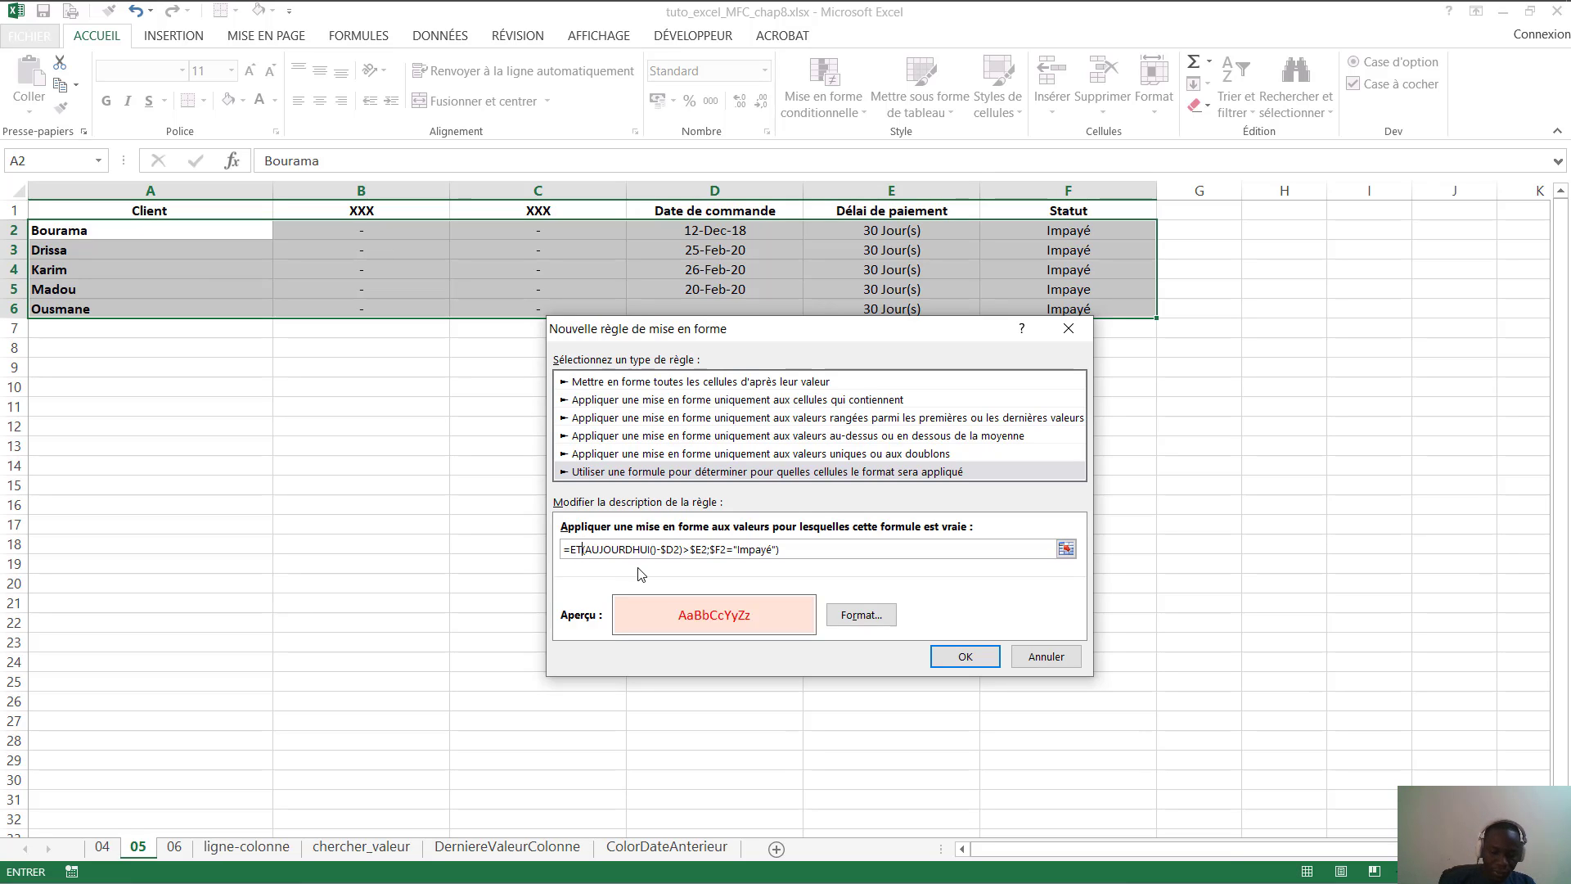
{"action": "type", "text": "S"}
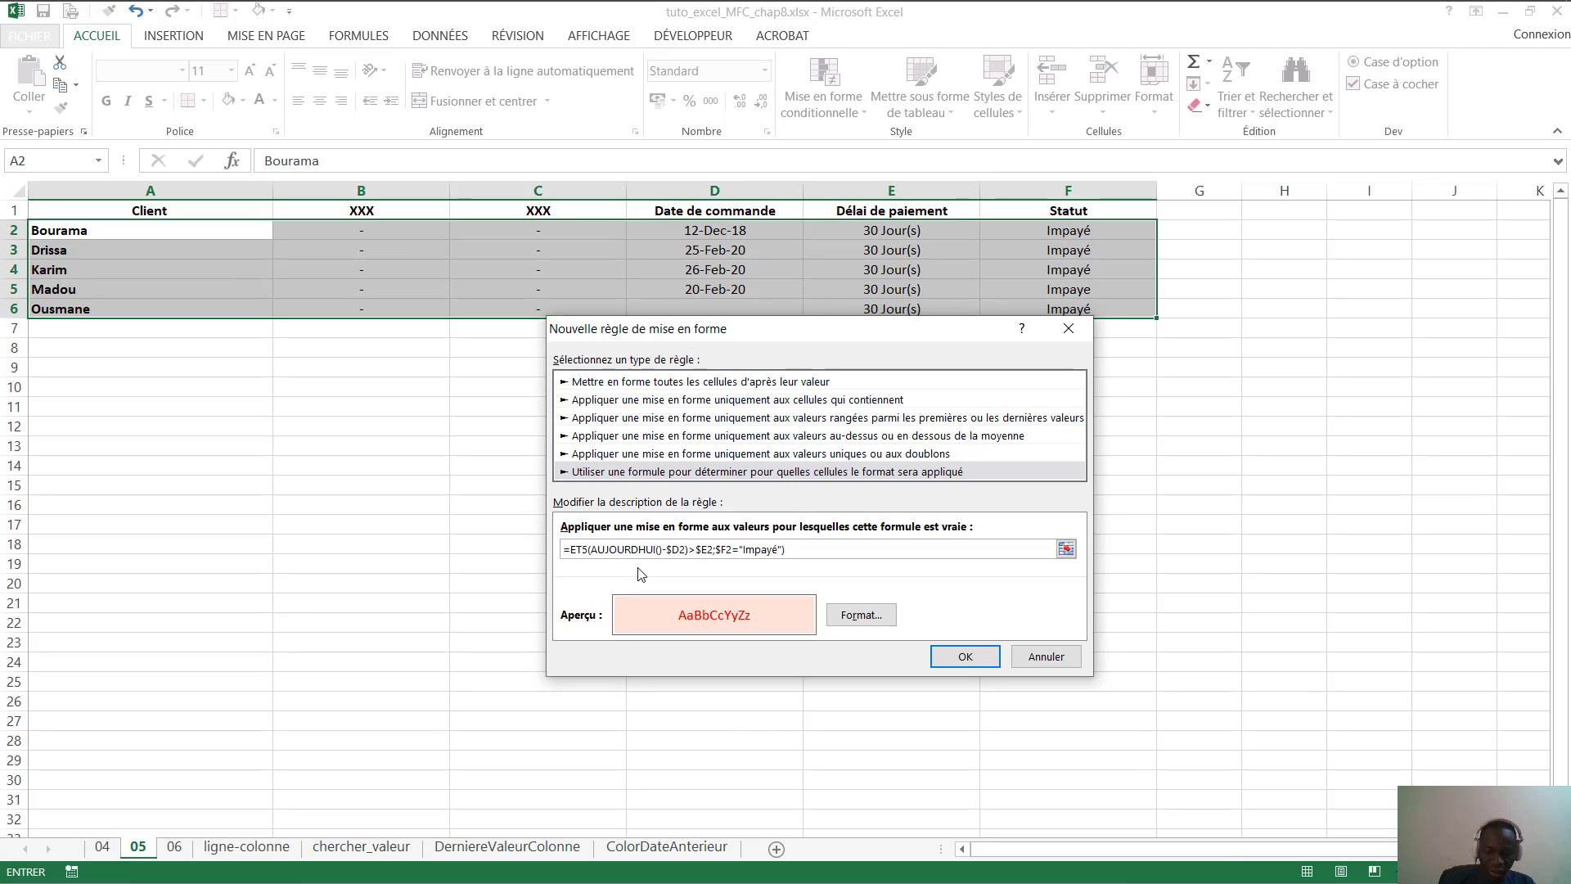
{"action": "key", "text": "BackSpace"}
{"action": "type", "text": "("}
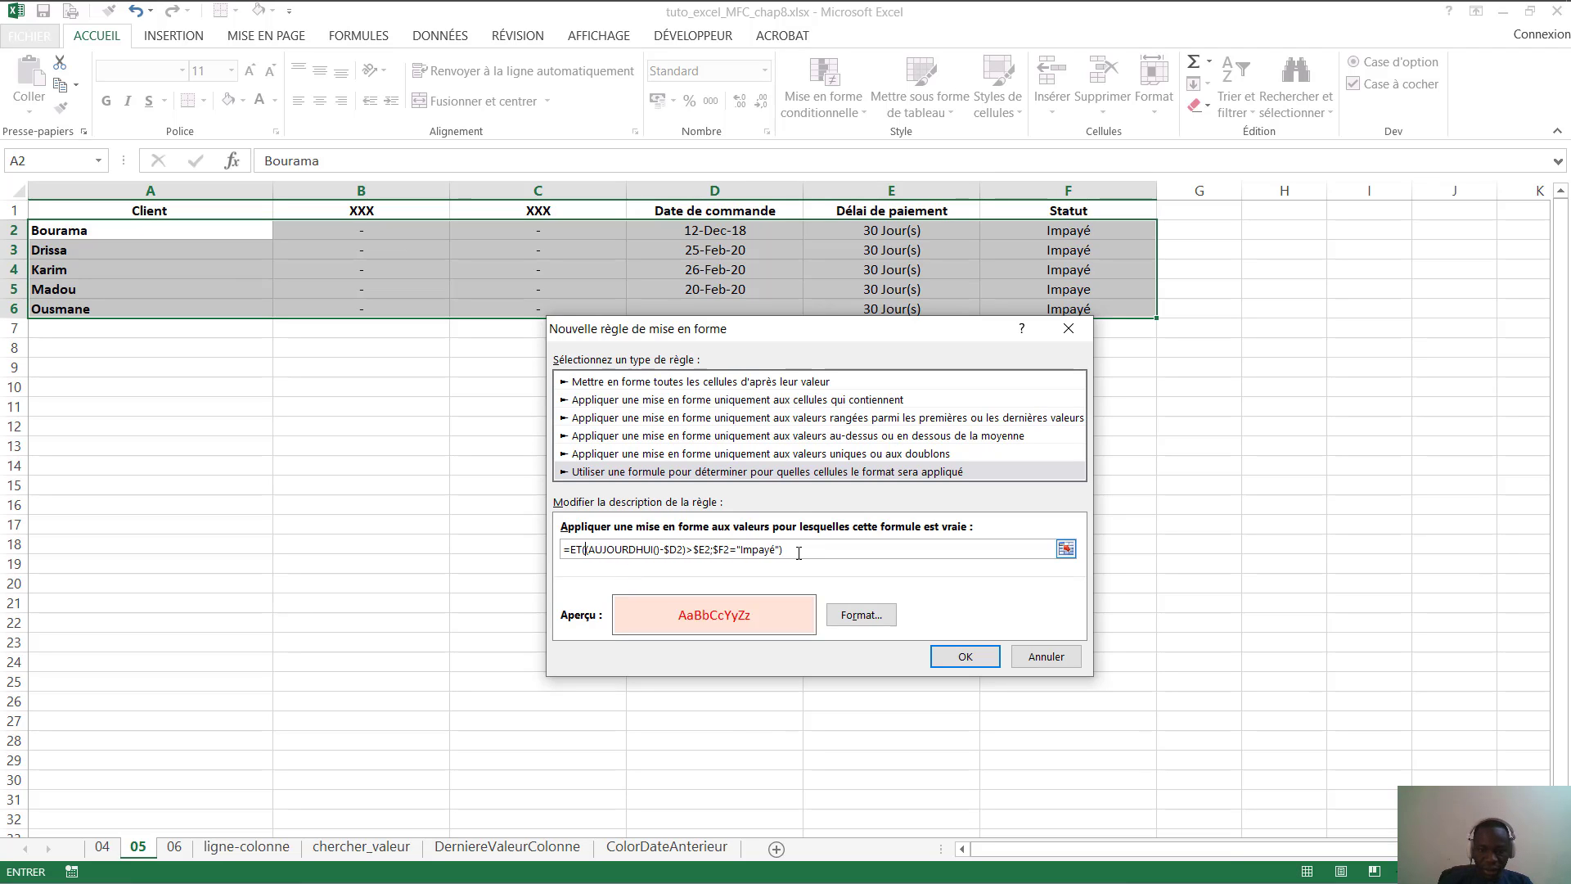
{"action": "left_click", "coordinate": [964, 656]}
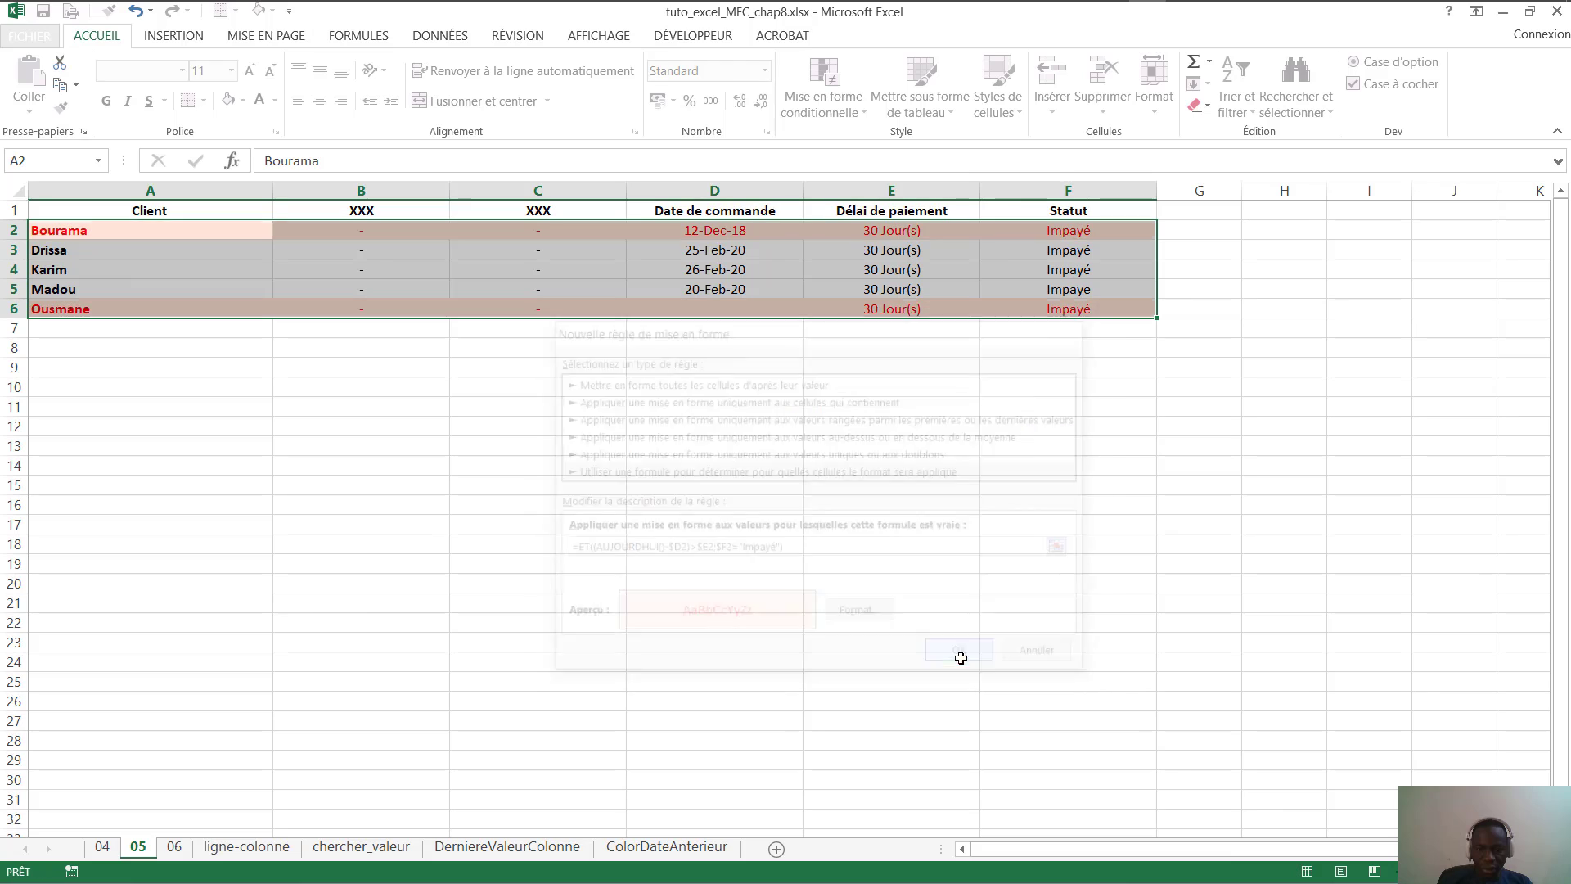
Examine the formatting of rows 2 and 6 against the client rows' order dates, payment terms and statuses
{"action": "left_click_drag", "start_coordinate": [957, 407], "coordinate": [957, 426]}
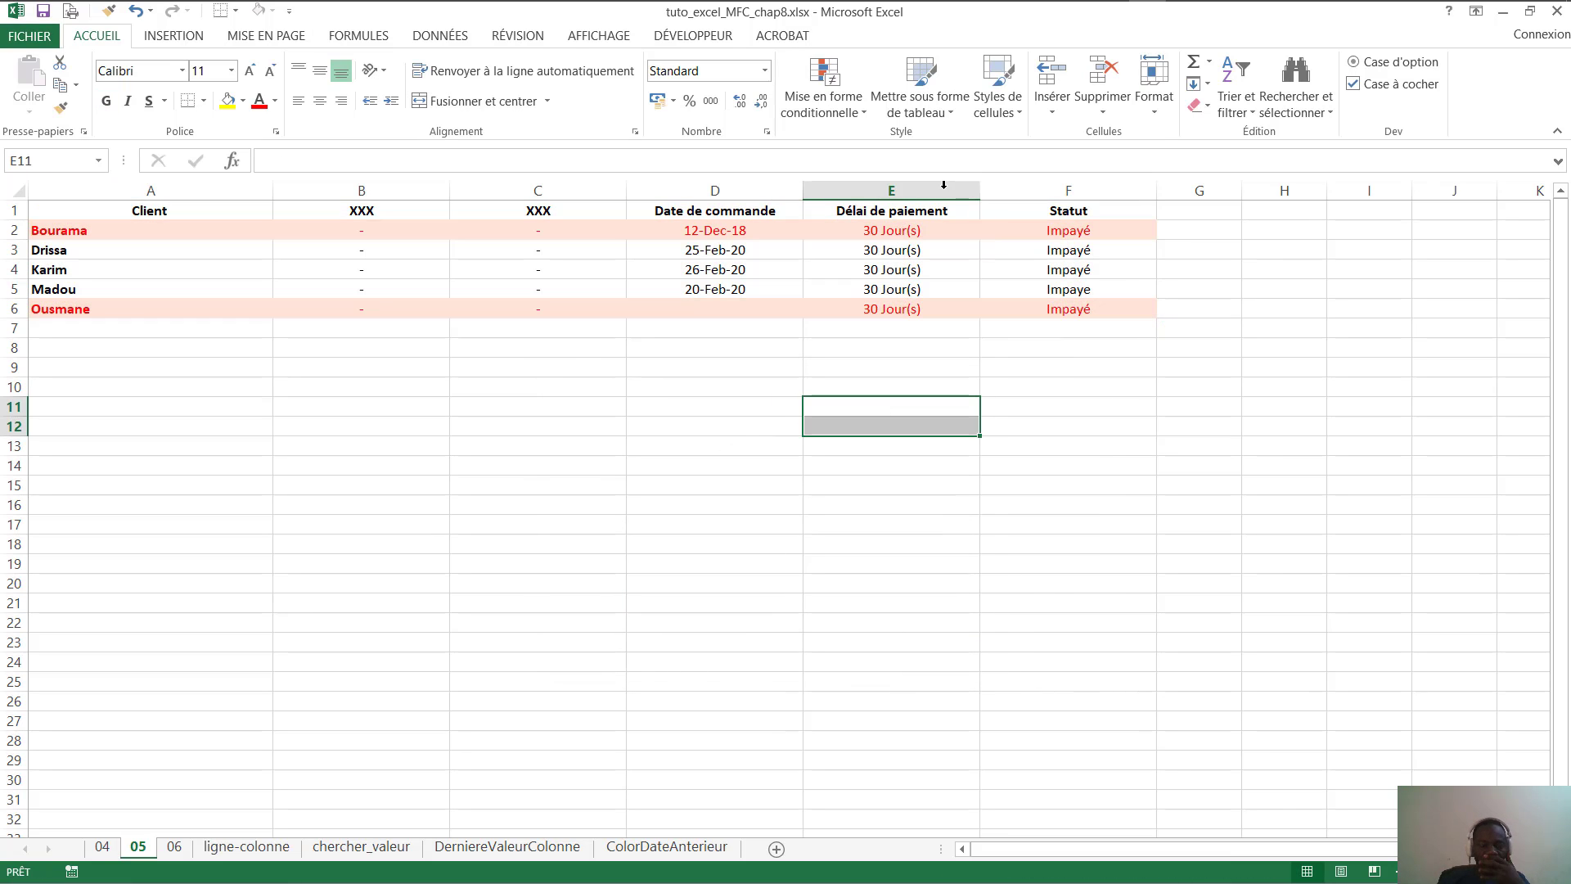
{"action": "left_click", "coordinate": [1304, 273]}
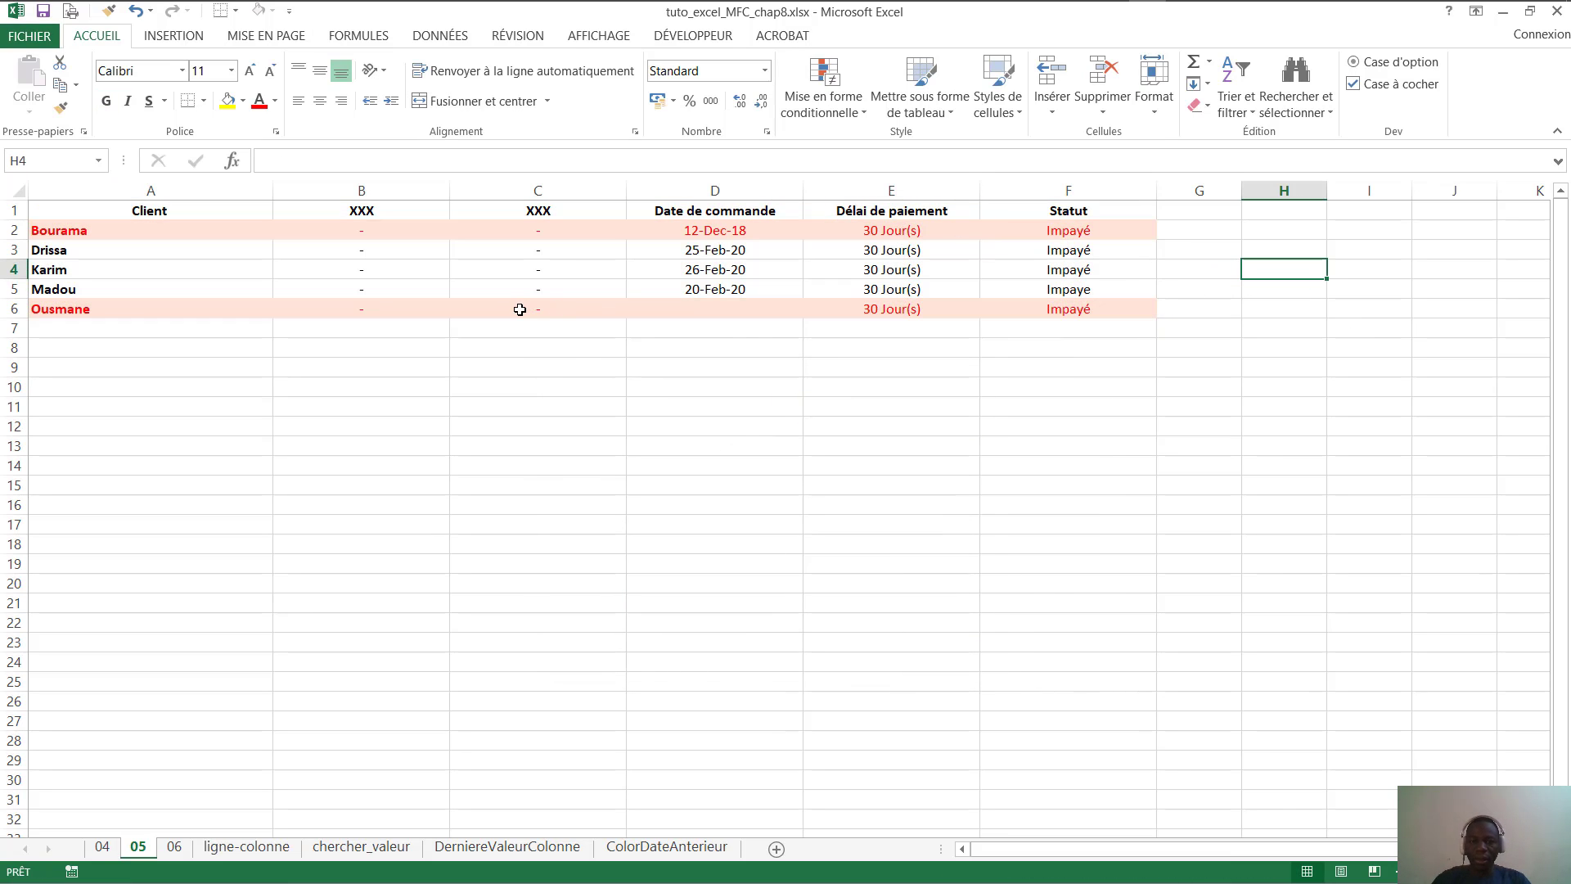
{"action": "left_click", "coordinate": [812, 316]}
{"action": "left_click", "coordinate": [71, 232]}
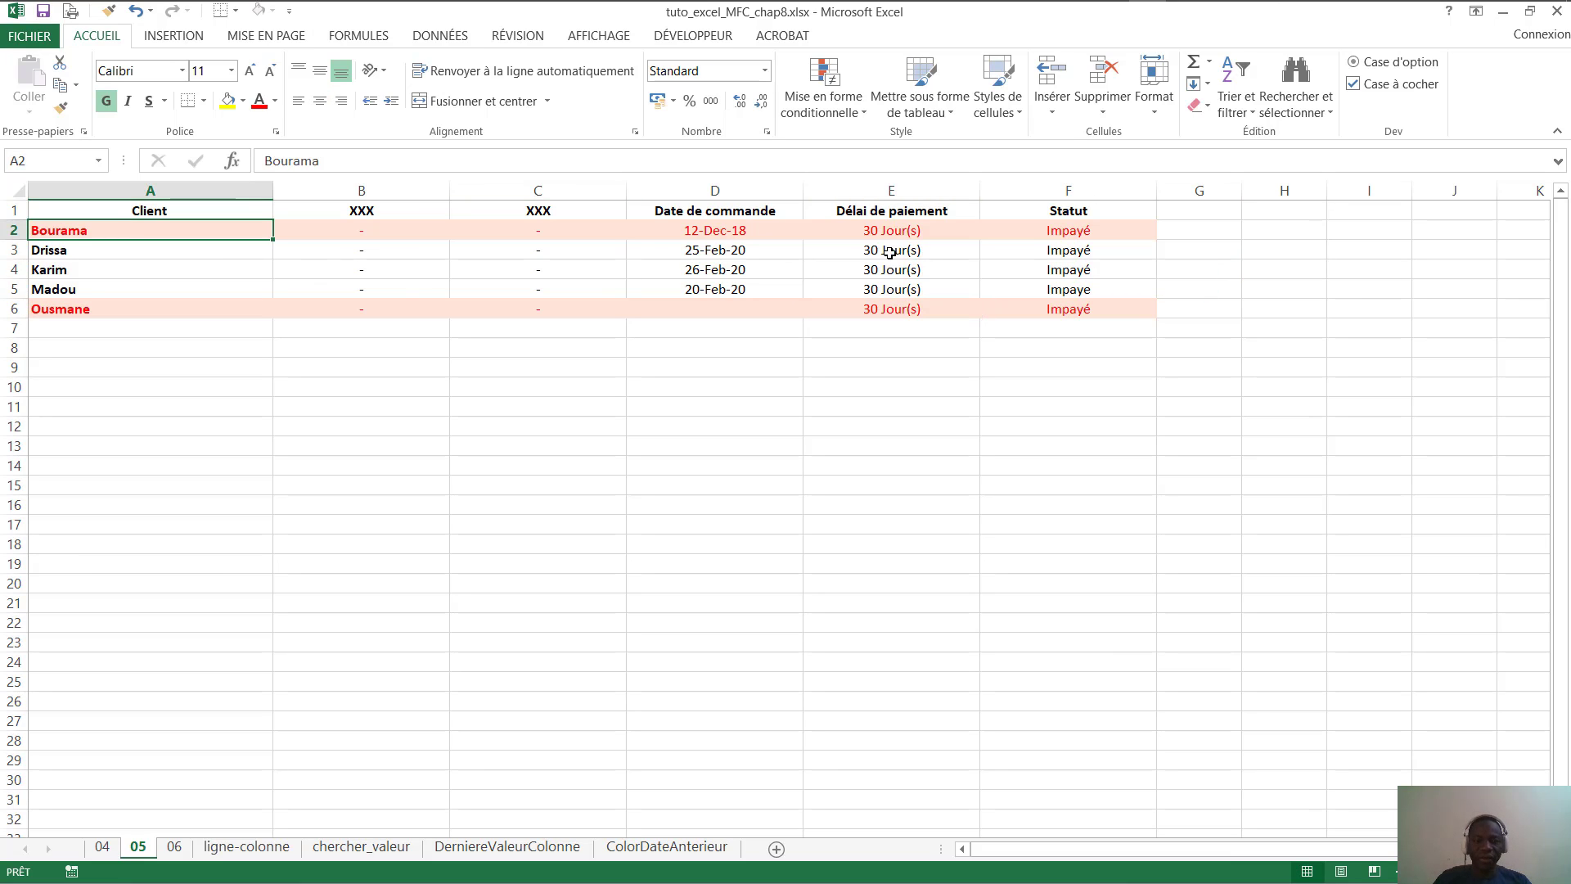
{"action": "left_click", "coordinate": [896, 250]}
{"action": "left_click", "coordinate": [73, 232]}
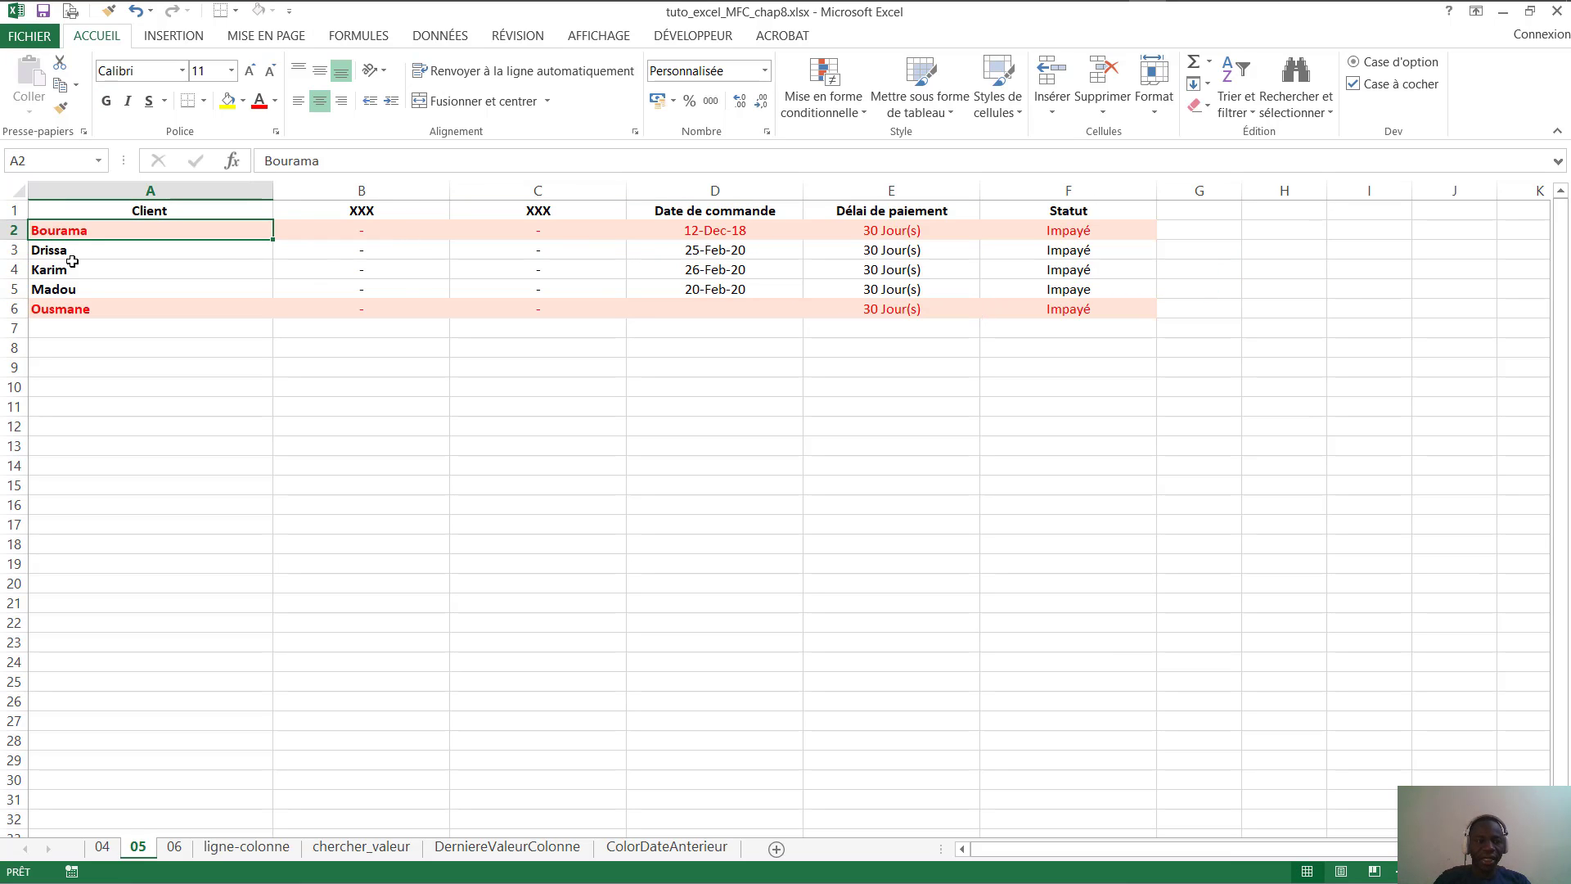
{"action": "left_click", "coordinate": [74, 308]}
{"action": "left_click", "coordinate": [712, 308]}
{"action": "left_click", "coordinate": [1044, 251]}
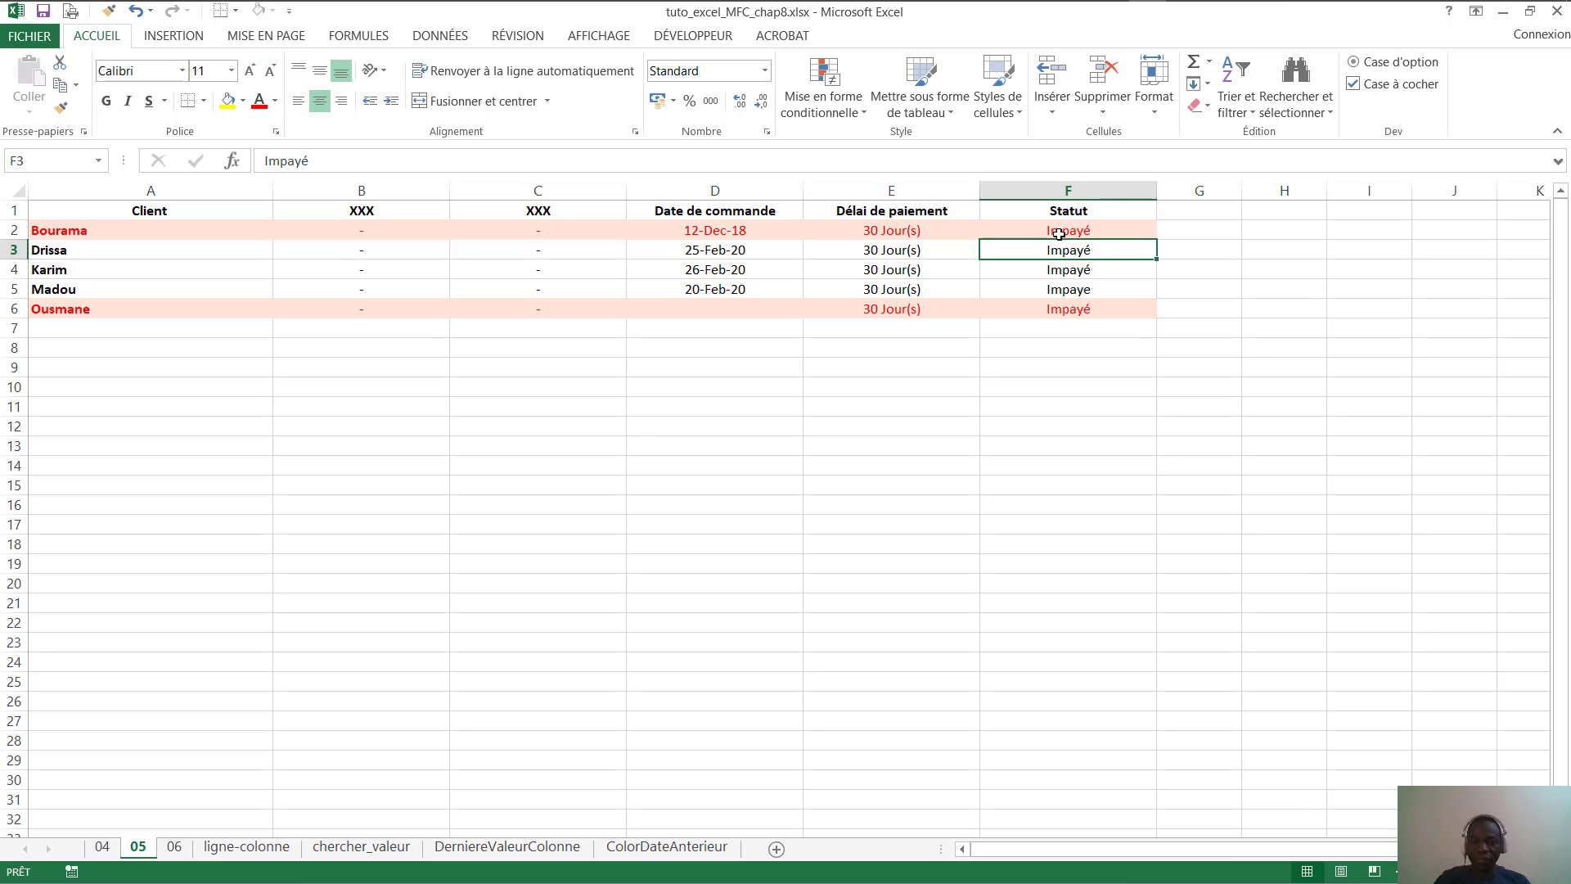
Test the rule by setting the first client's status in F2 to Payé, and check that row's formatting
{"action": "left_click", "coordinate": [1055, 231]}
{"action": "type", "text": "Payé"}
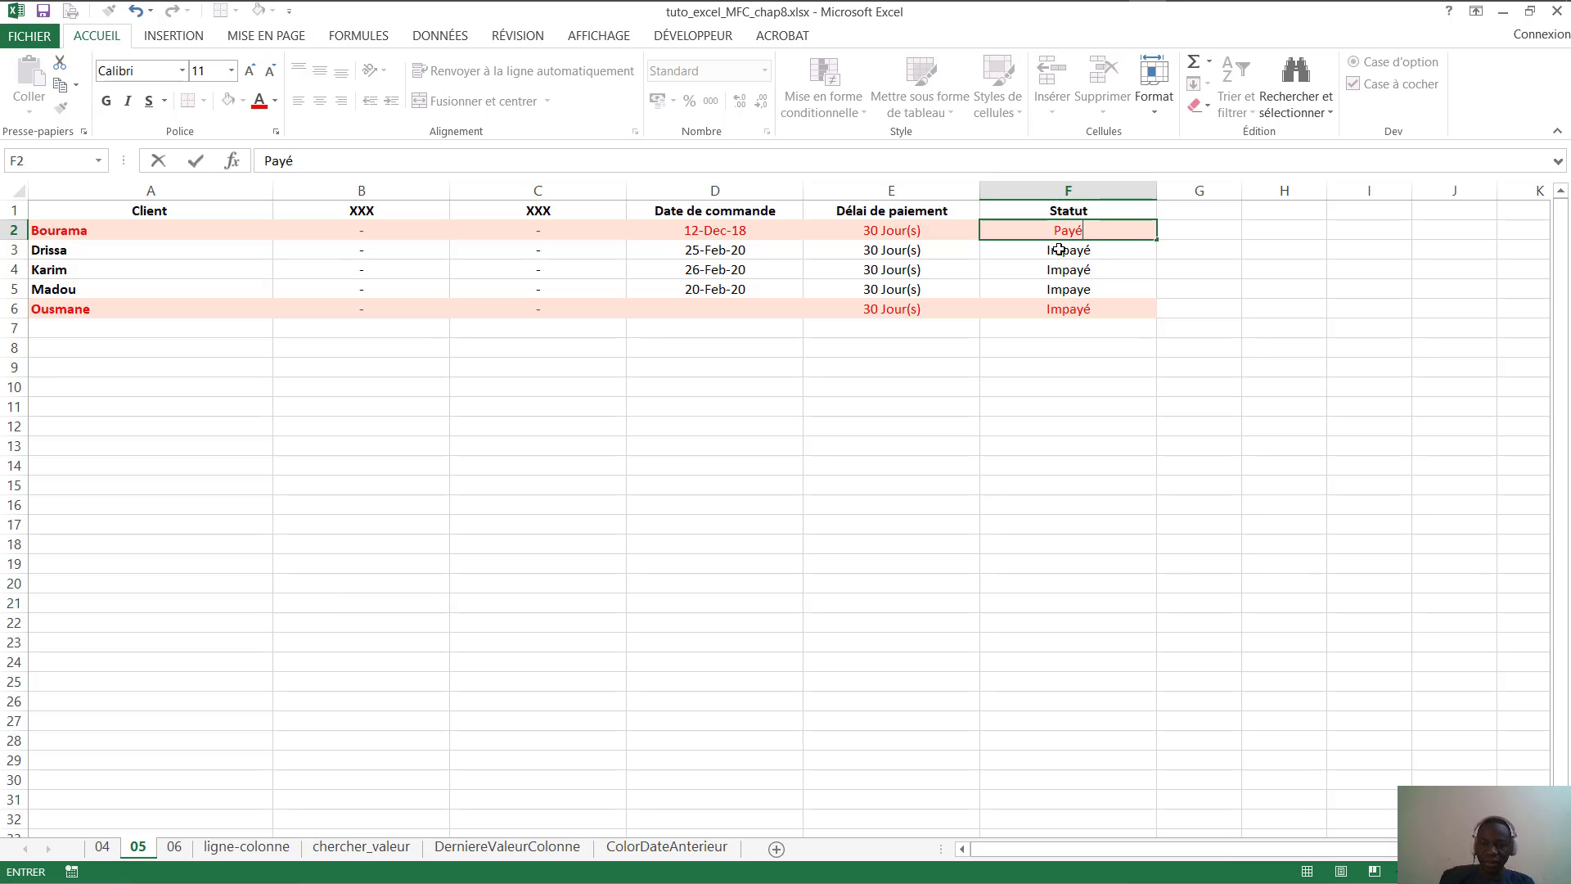
{"action": "key", "text": "Return"}
{"action": "left_click", "coordinate": [501, 287]}
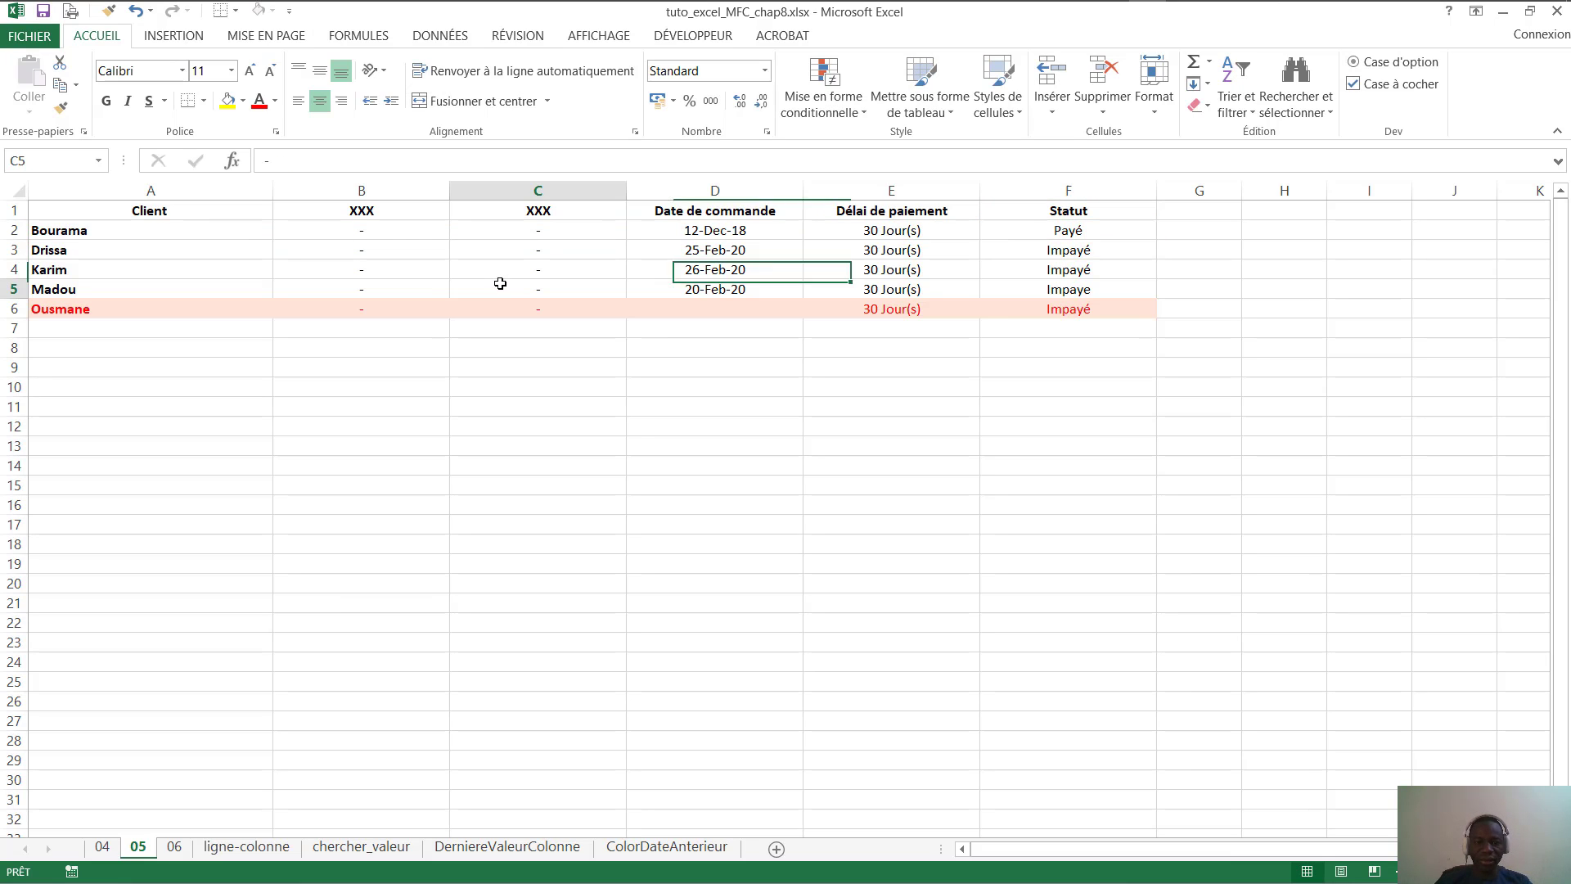
{"action": "left_click", "coordinate": [99, 235]}
{"action": "left_click", "coordinate": [1060, 234]}
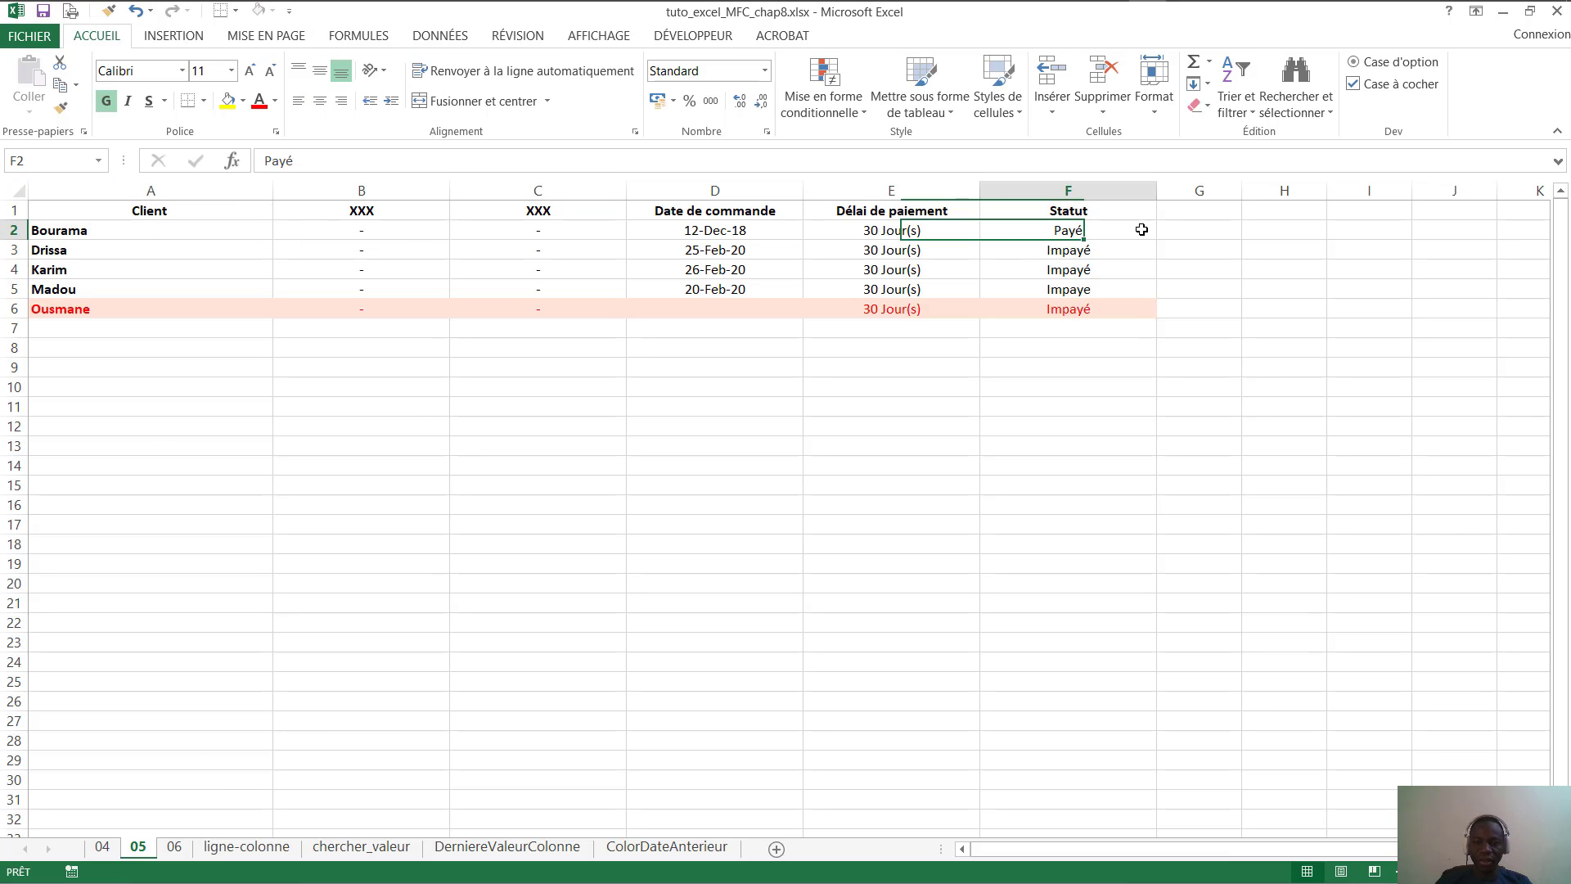
{"action": "left_click", "coordinate": [939, 238]}
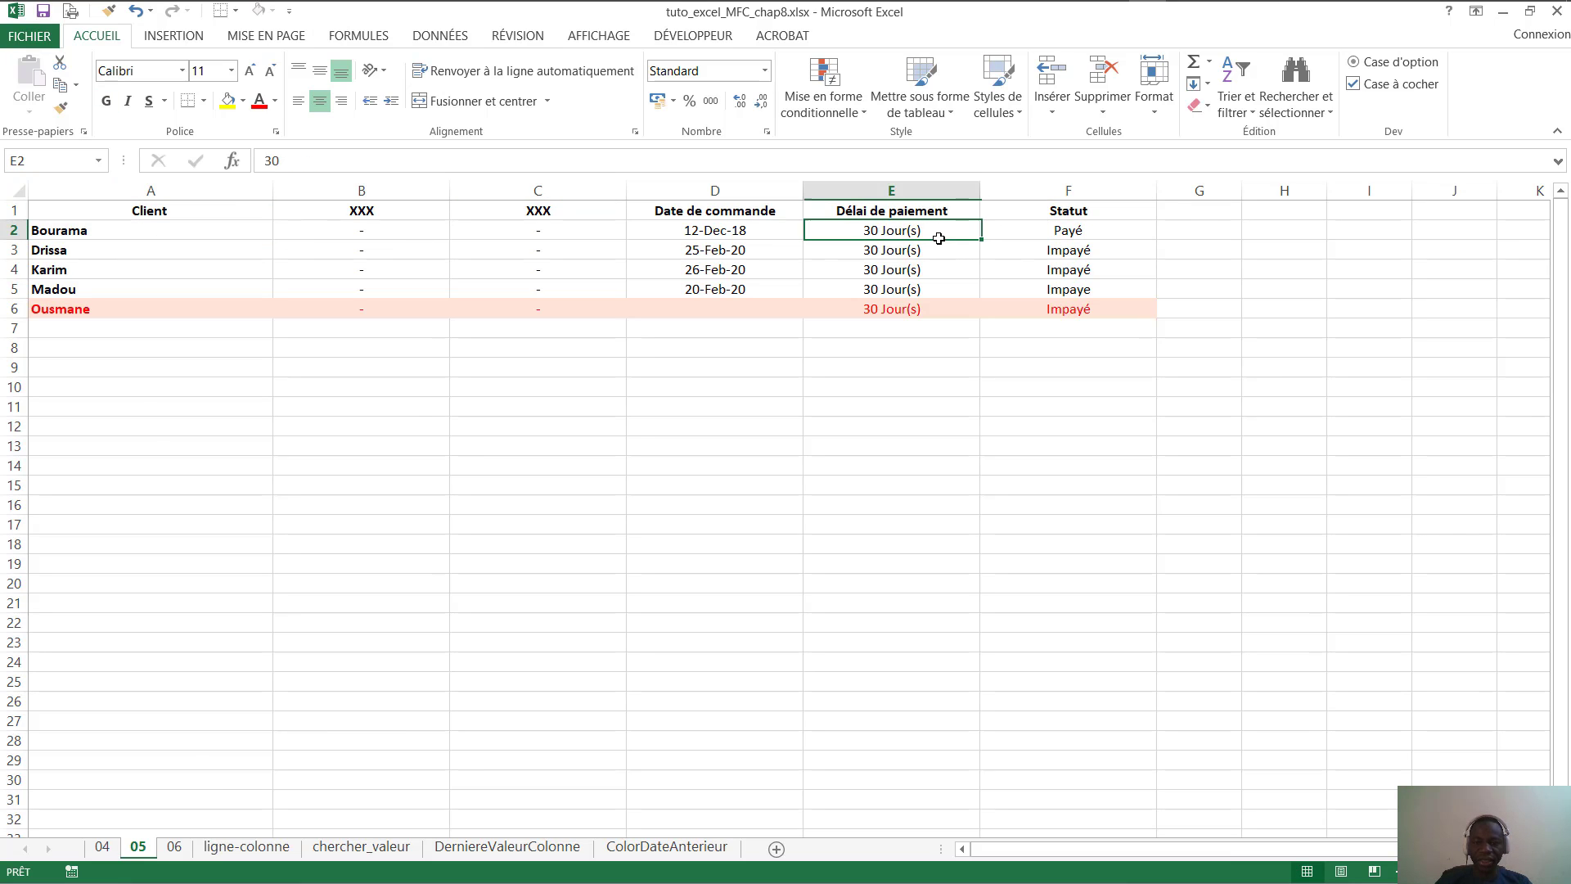
Set the order date in D5 to 02/02/2020 by changing its day
{"action": "left_click", "coordinate": [74, 295]}
{"action": "left_click", "coordinate": [855, 287]}
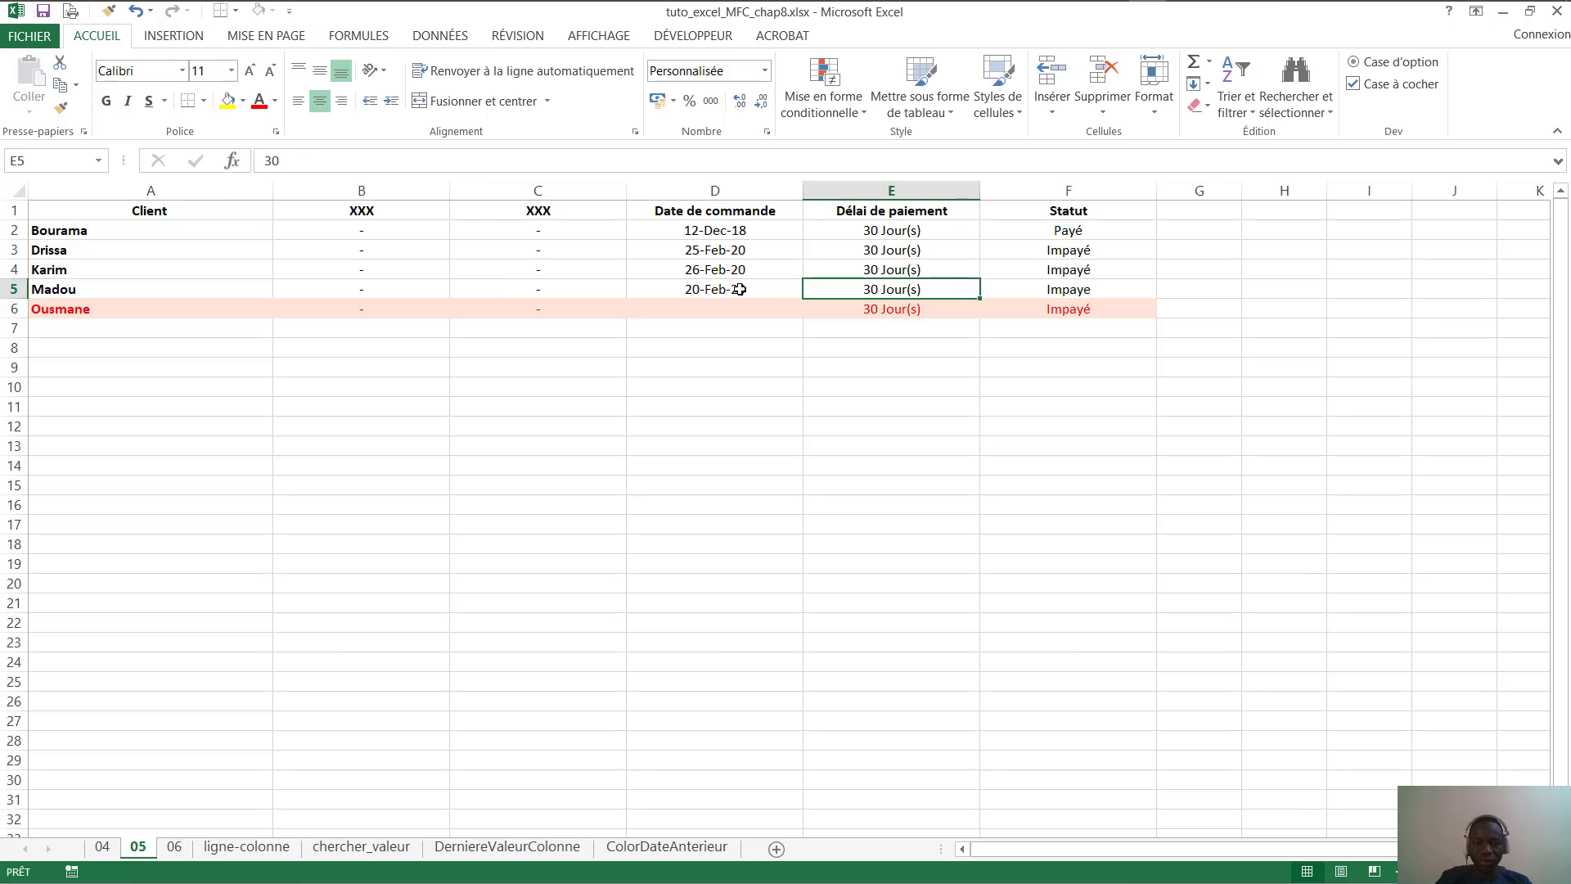
{"action": "left_click", "coordinate": [741, 289]}
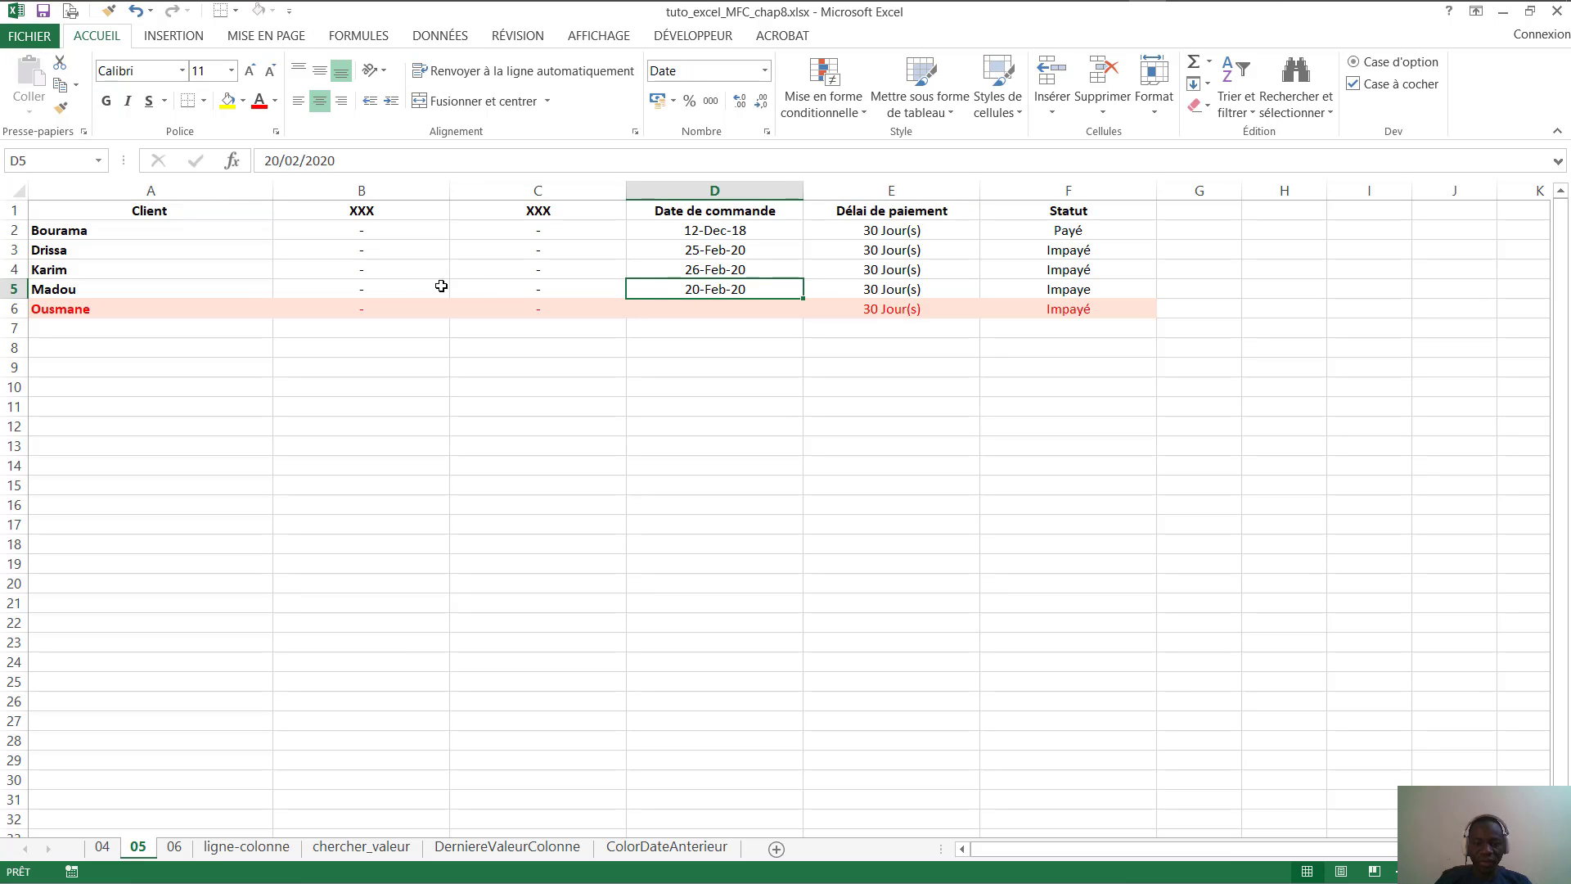
{"action": "left_click", "coordinate": [277, 162]}
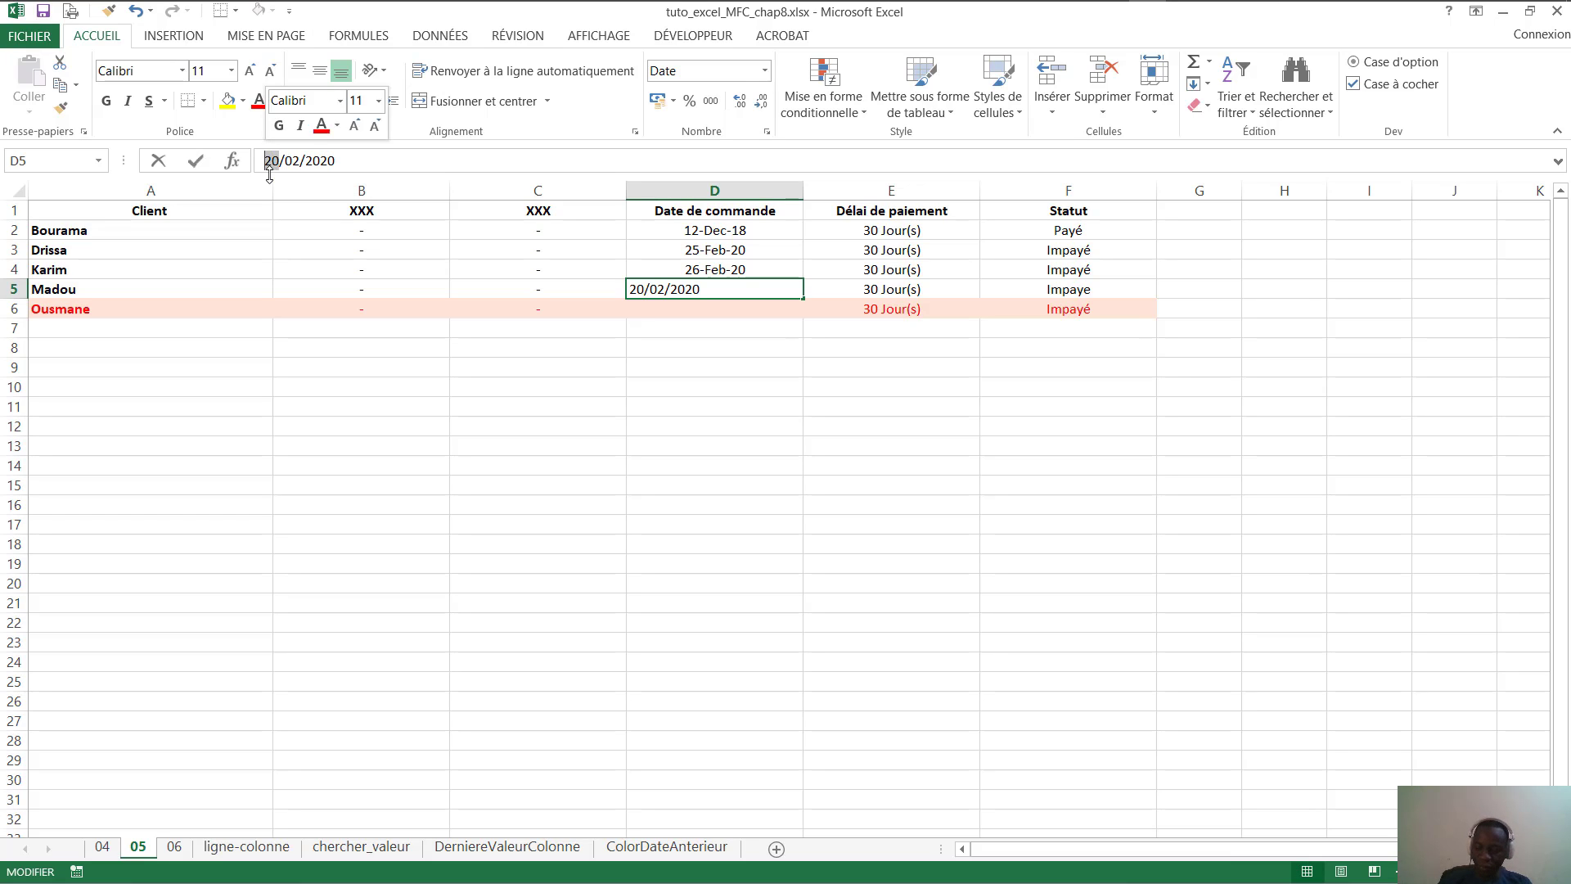
{"action": "key", "text": "BackSpace"}
{"action": "key", "text": "Return"}
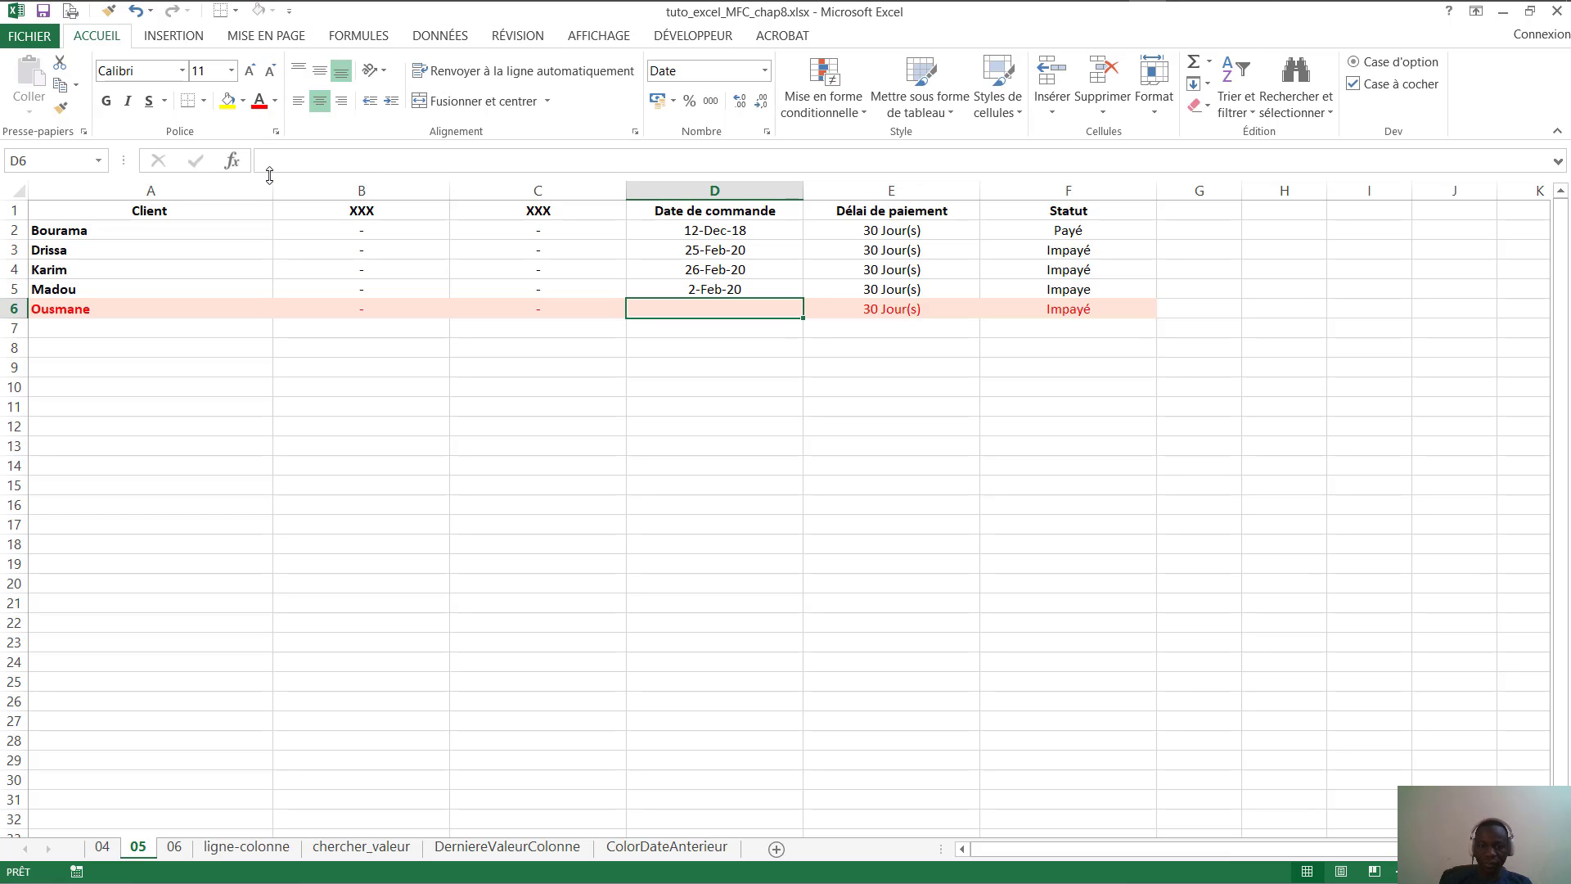
Move the order date in D5 back to January, making it 02/01/2020
{"action": "left_click", "coordinate": [698, 287]}
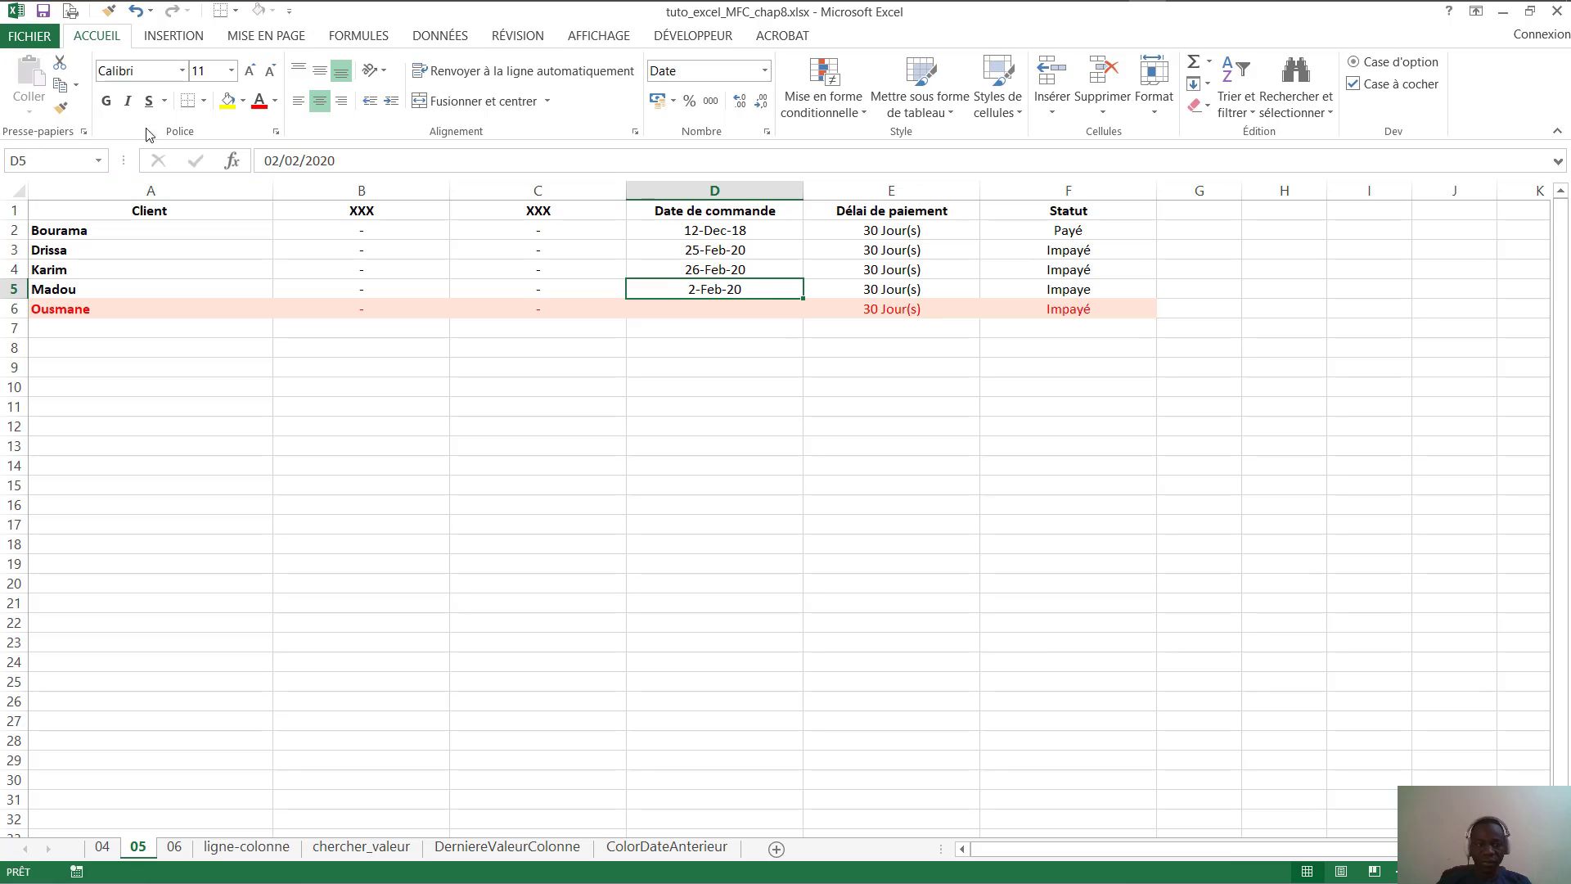
{"action": "left_click", "coordinate": [293, 161]}
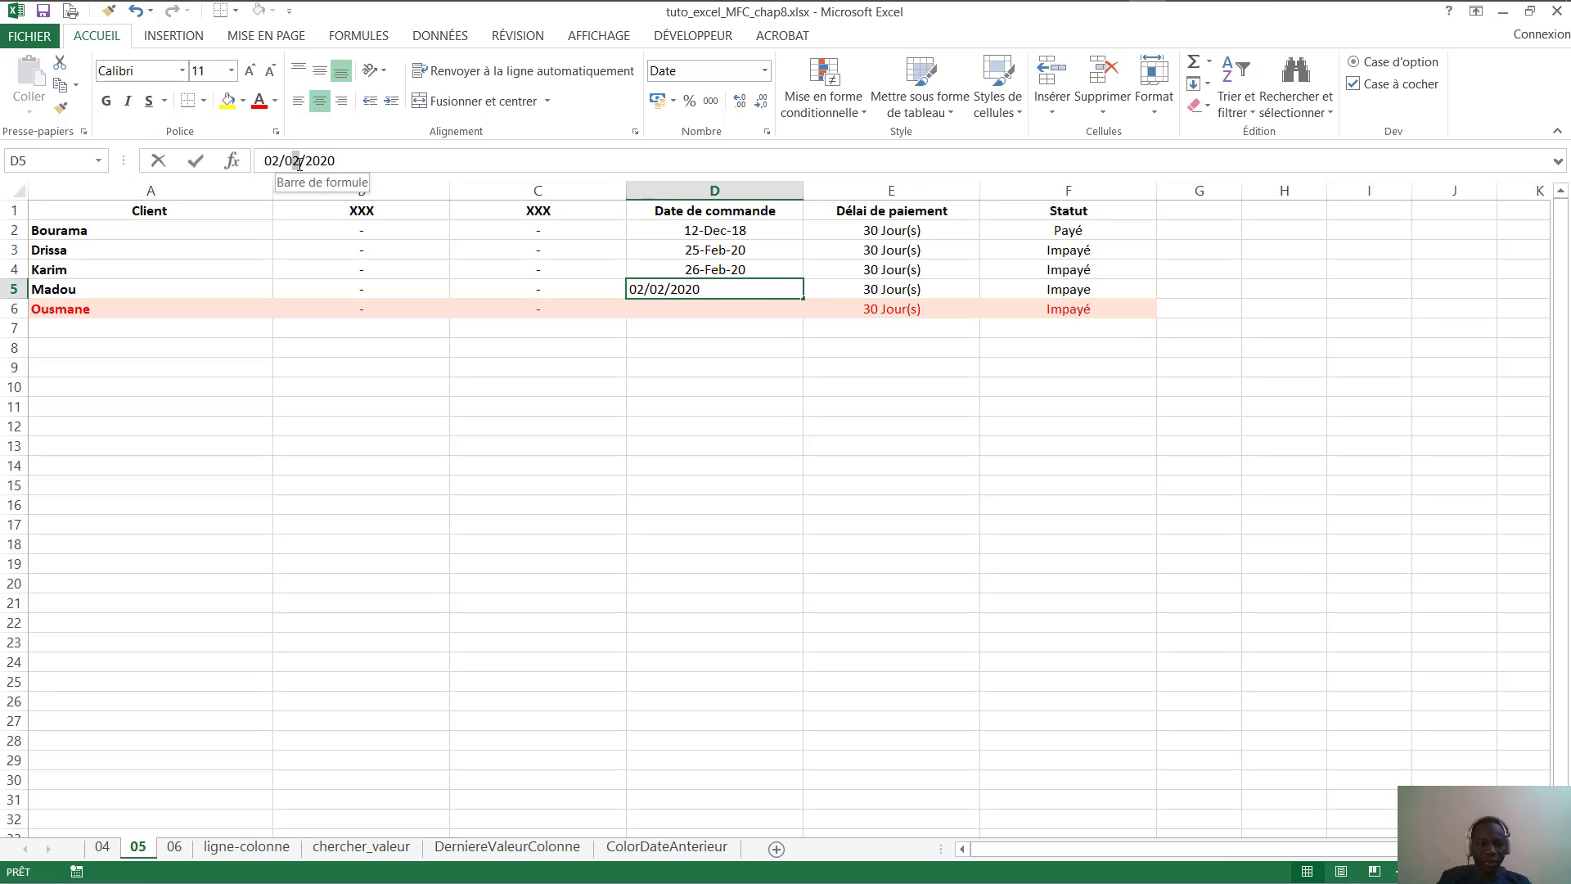
{"action": "type", "text": "1"}
{"action": "key", "text": "Return"}
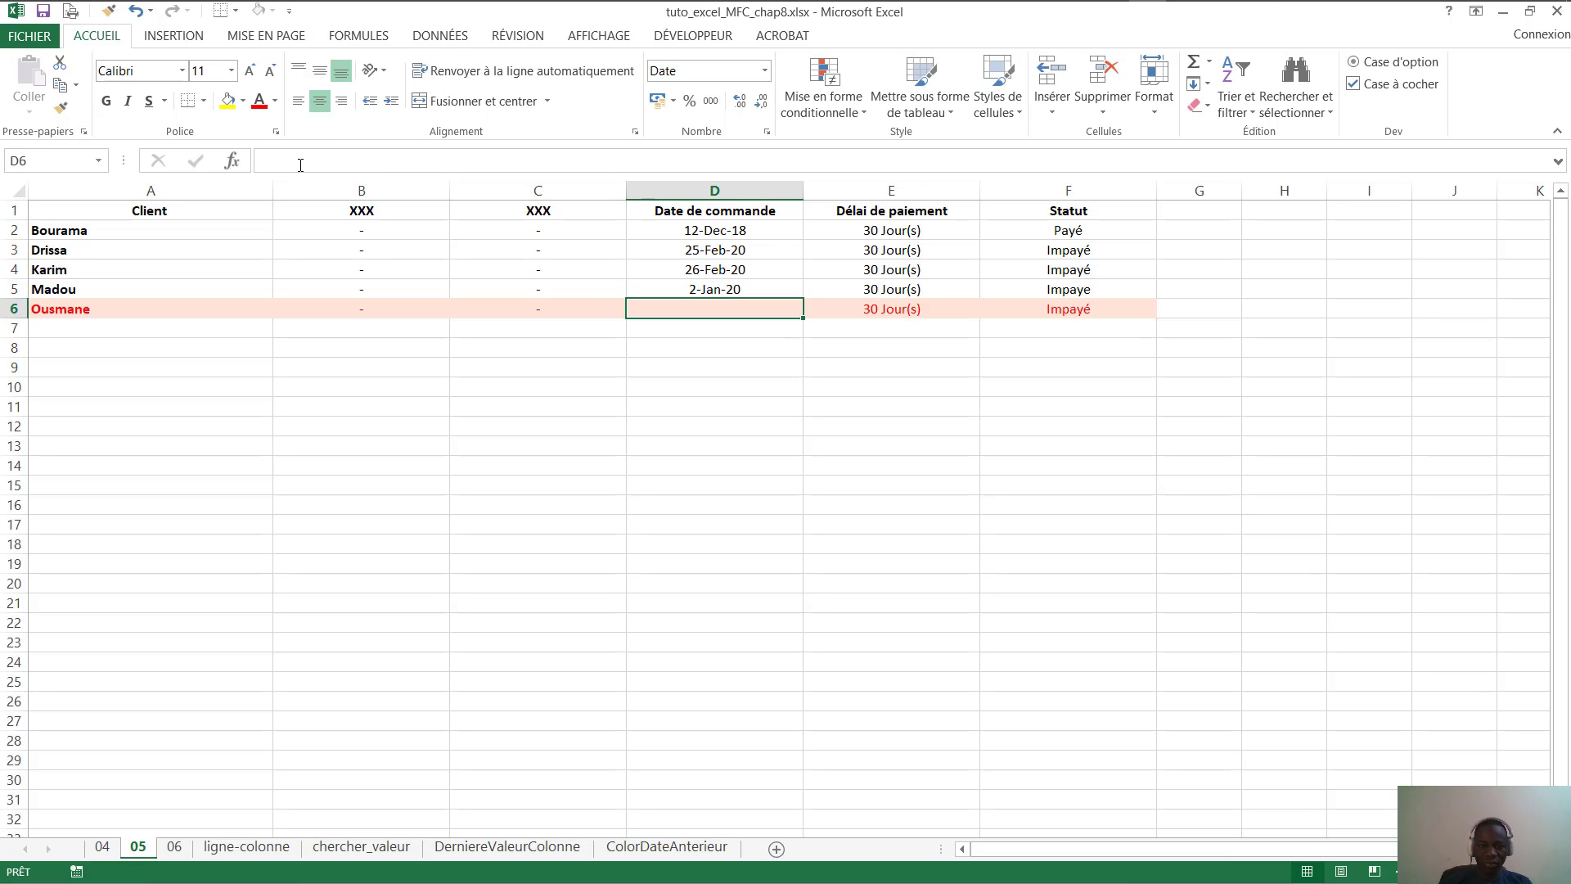
Examine row 5's order date, payment term and status, comparing the status with those in F2 and F6
{"action": "left_click", "coordinate": [726, 291]}
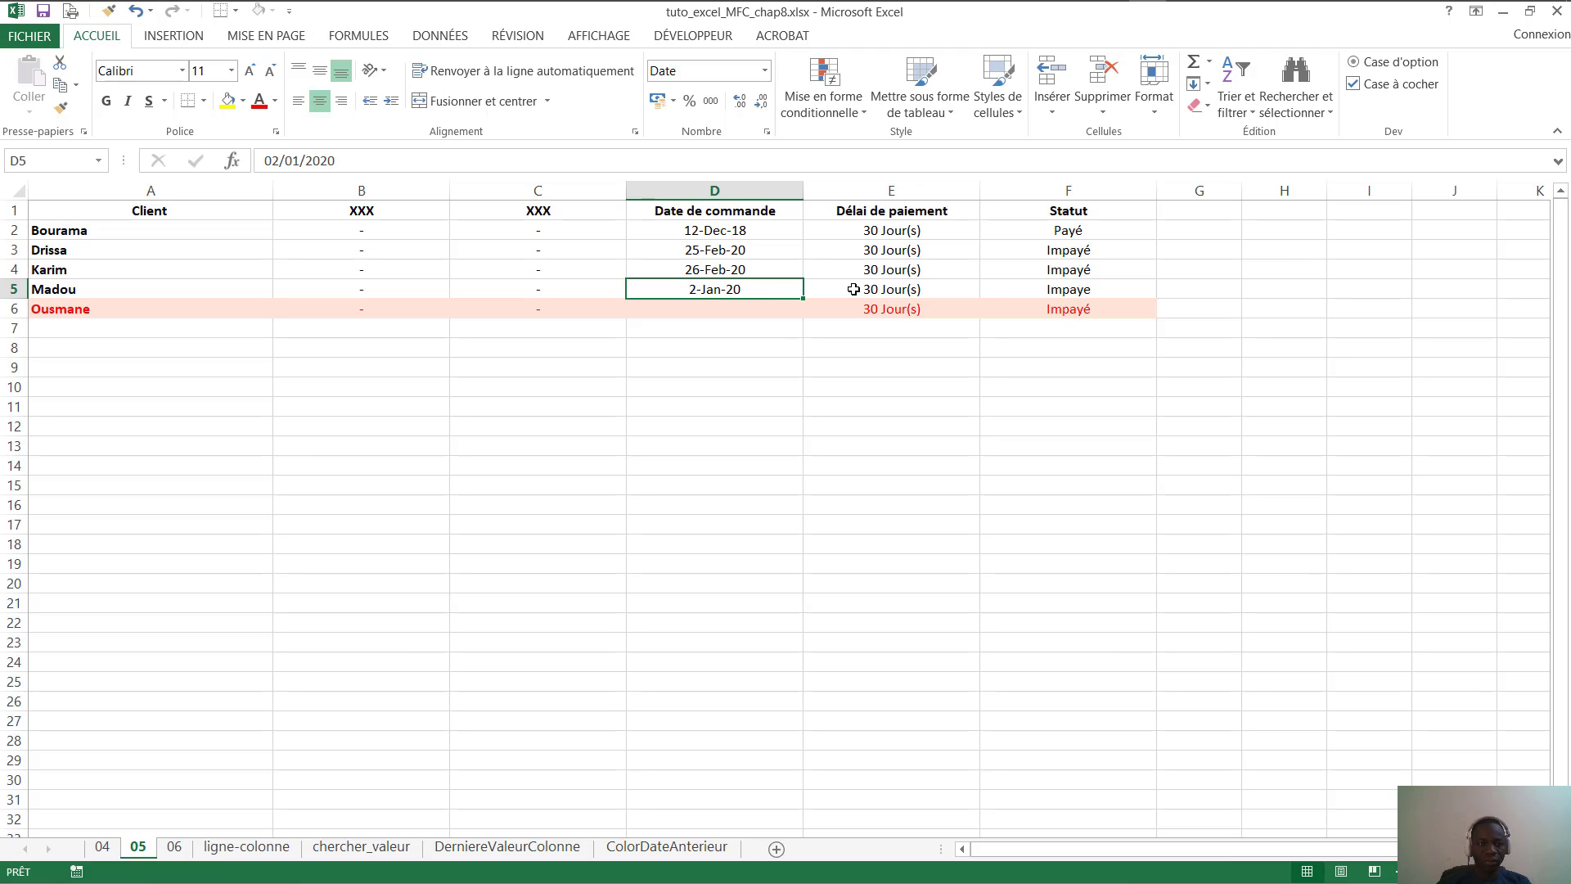
{"action": "left_click", "coordinate": [910, 291]}
{"action": "left_click", "coordinate": [705, 288]}
{"action": "left_click", "coordinate": [1062, 230]}
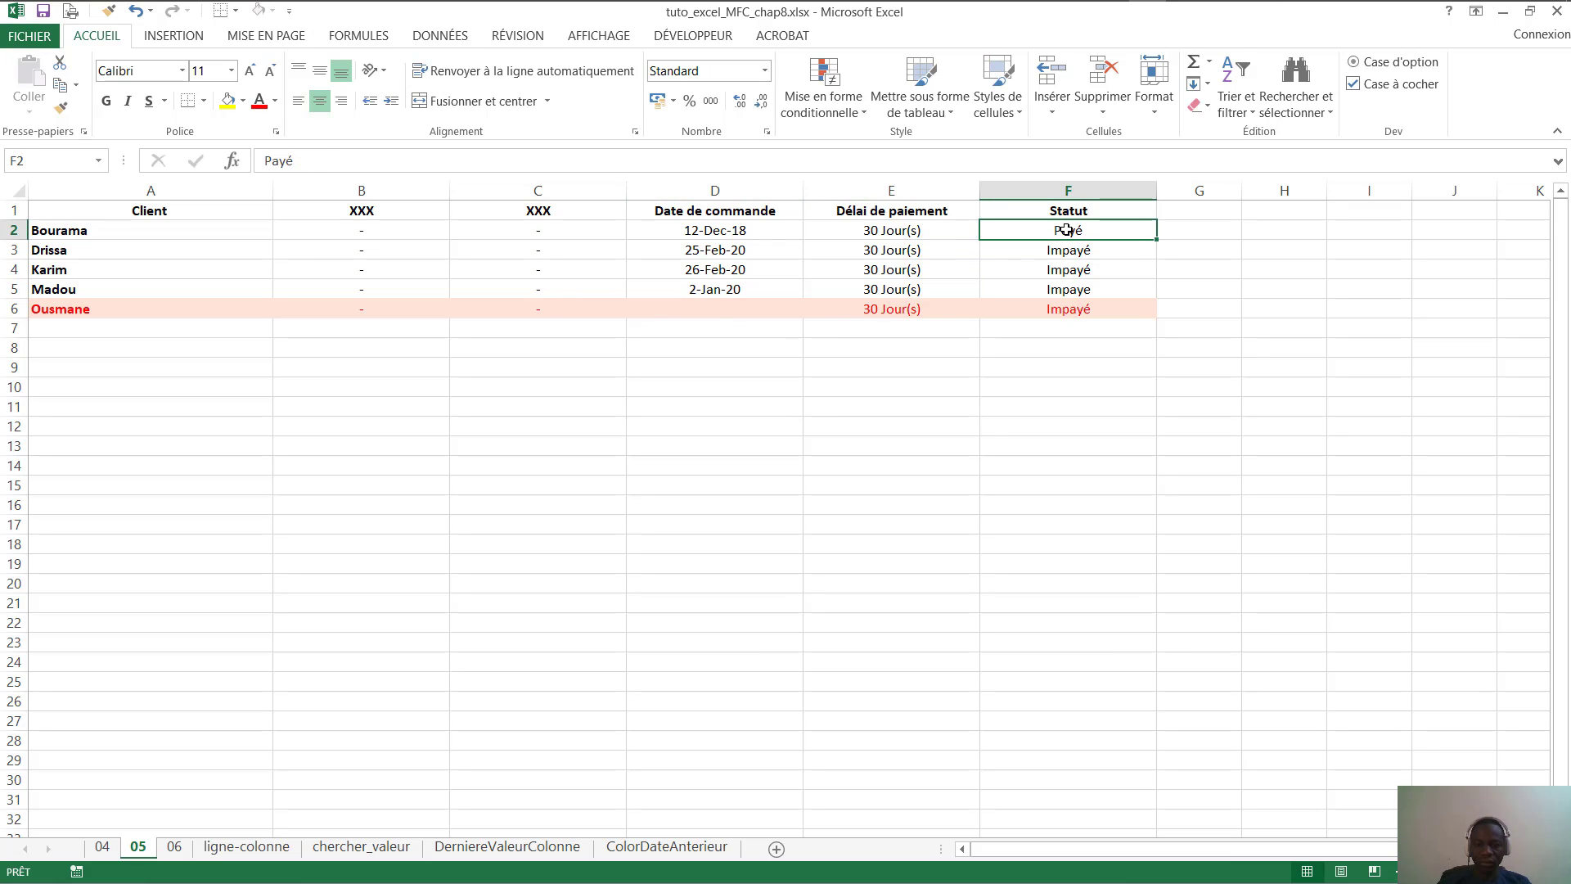
{"action": "left_click", "coordinate": [721, 293]}
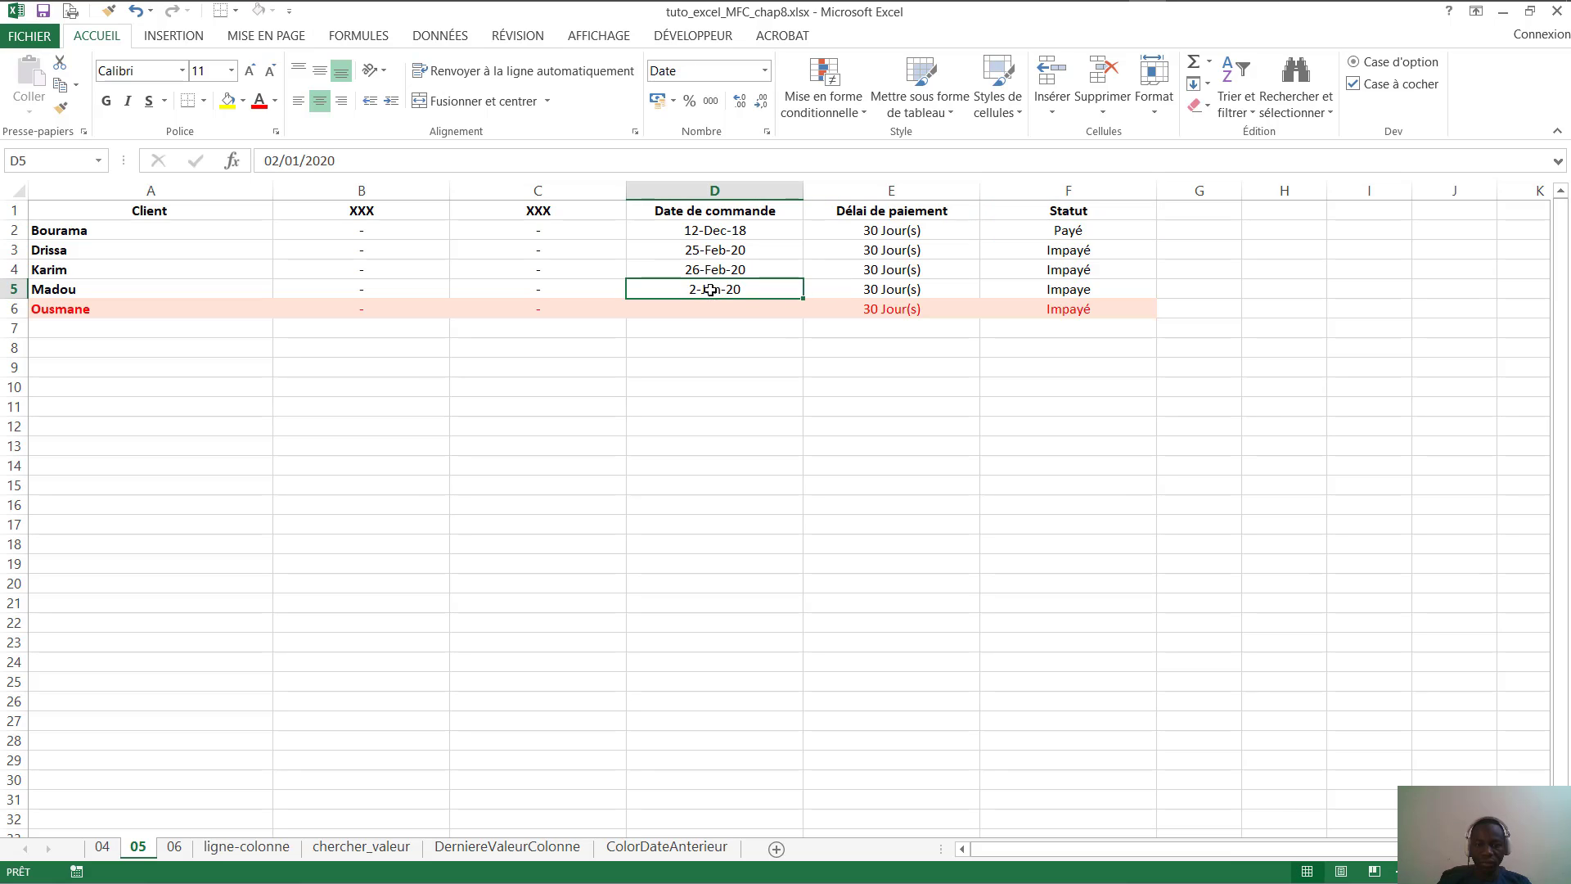
{"action": "left_click", "coordinate": [322, 162]}
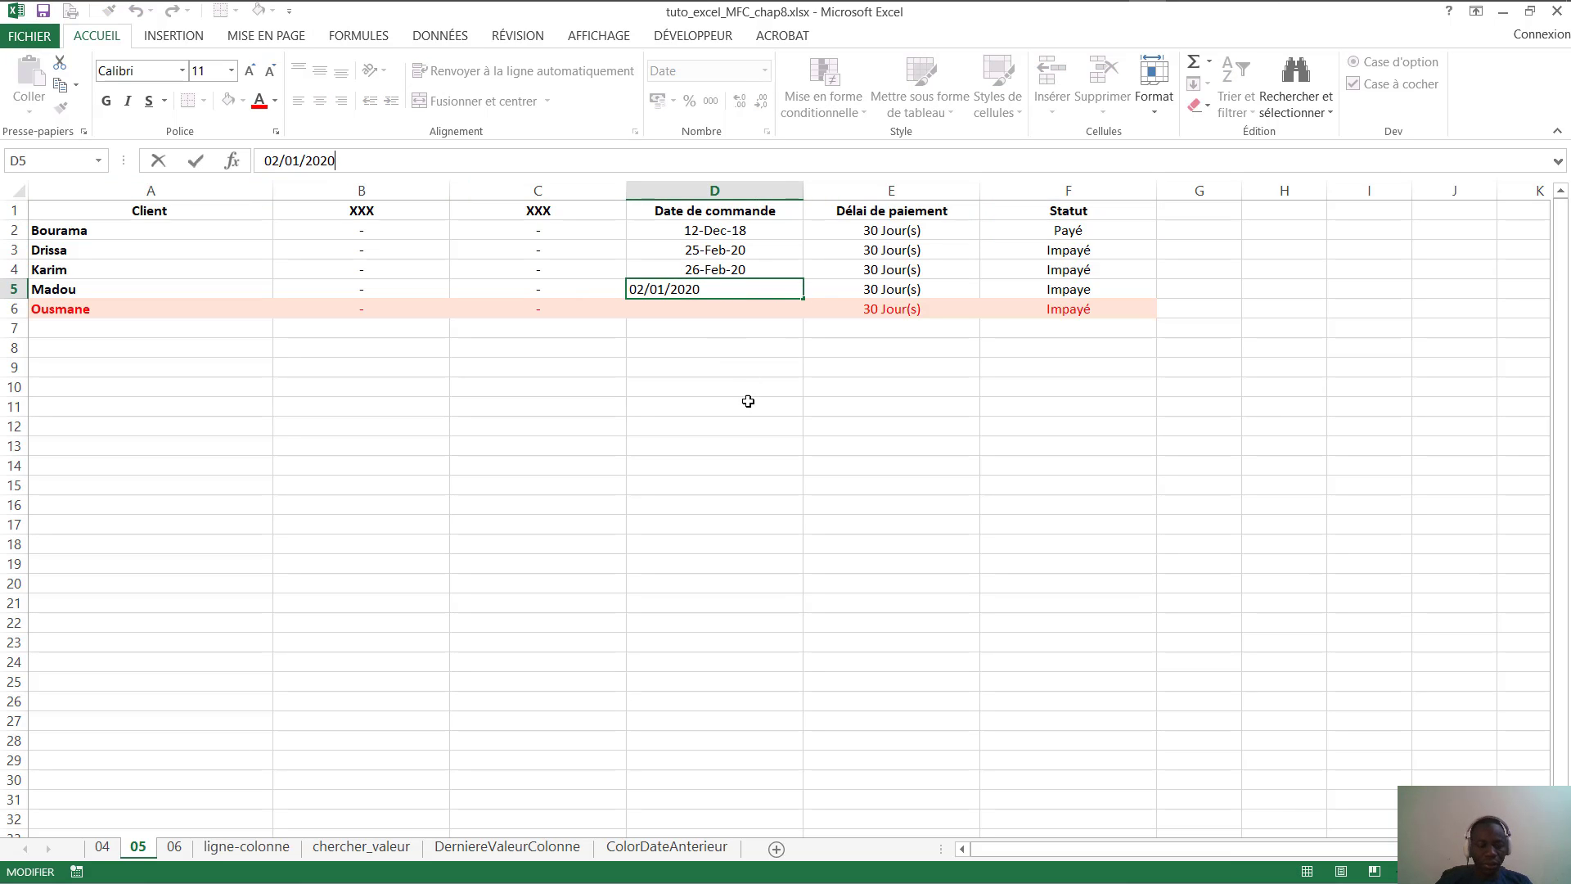
{"action": "key", "text": "Escape"}
{"action": "left_click", "coordinate": [867, 288]}
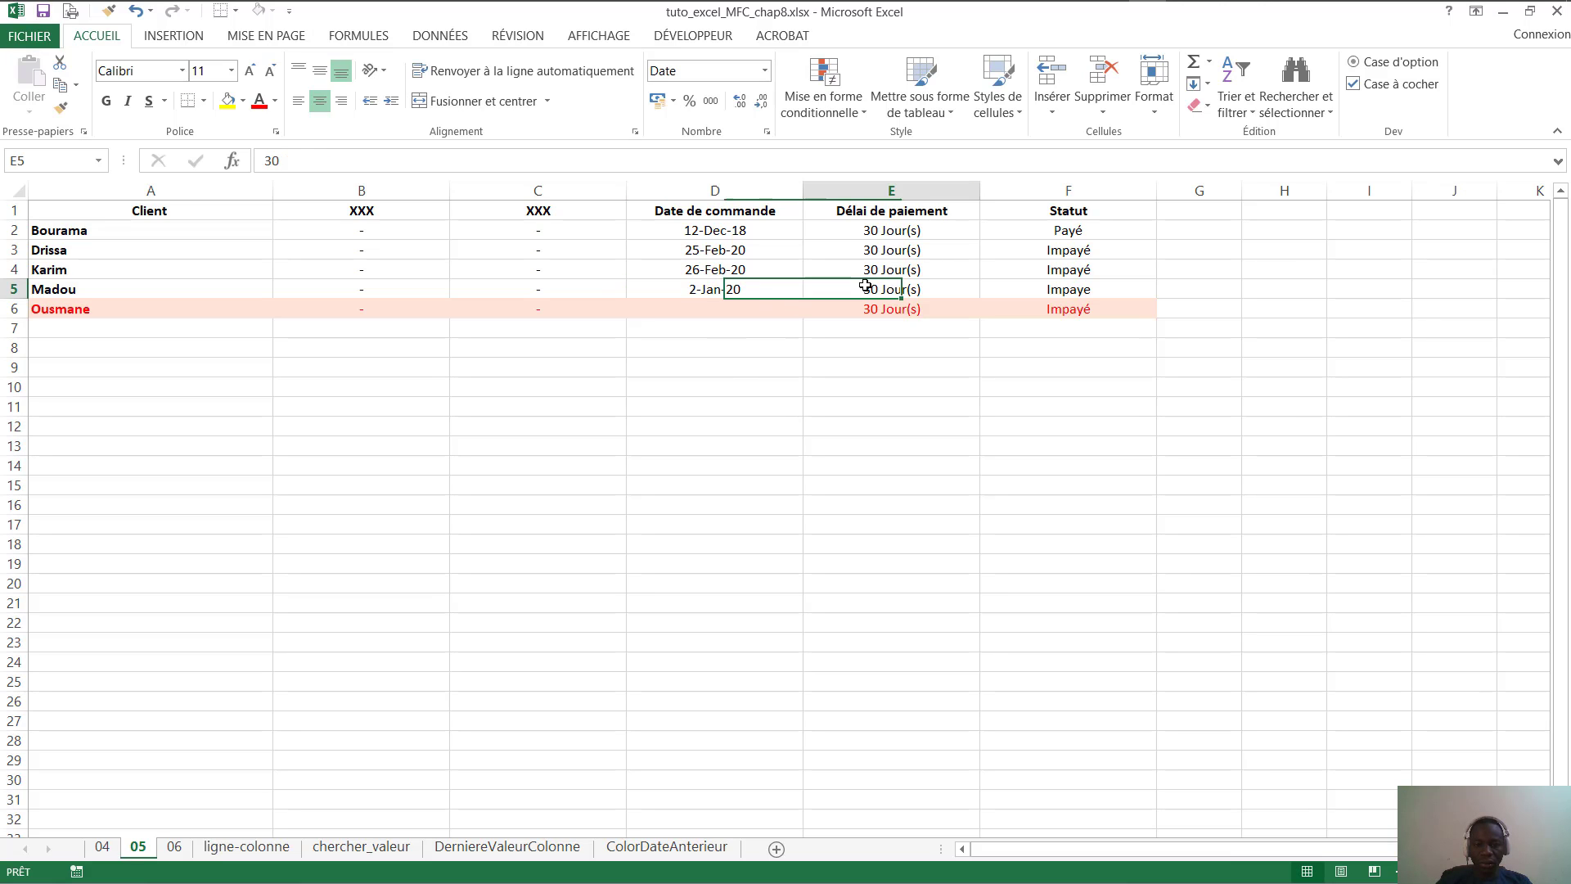
{"action": "left_click", "coordinate": [1064, 289]}
{"action": "left_click", "coordinate": [1108, 318]}
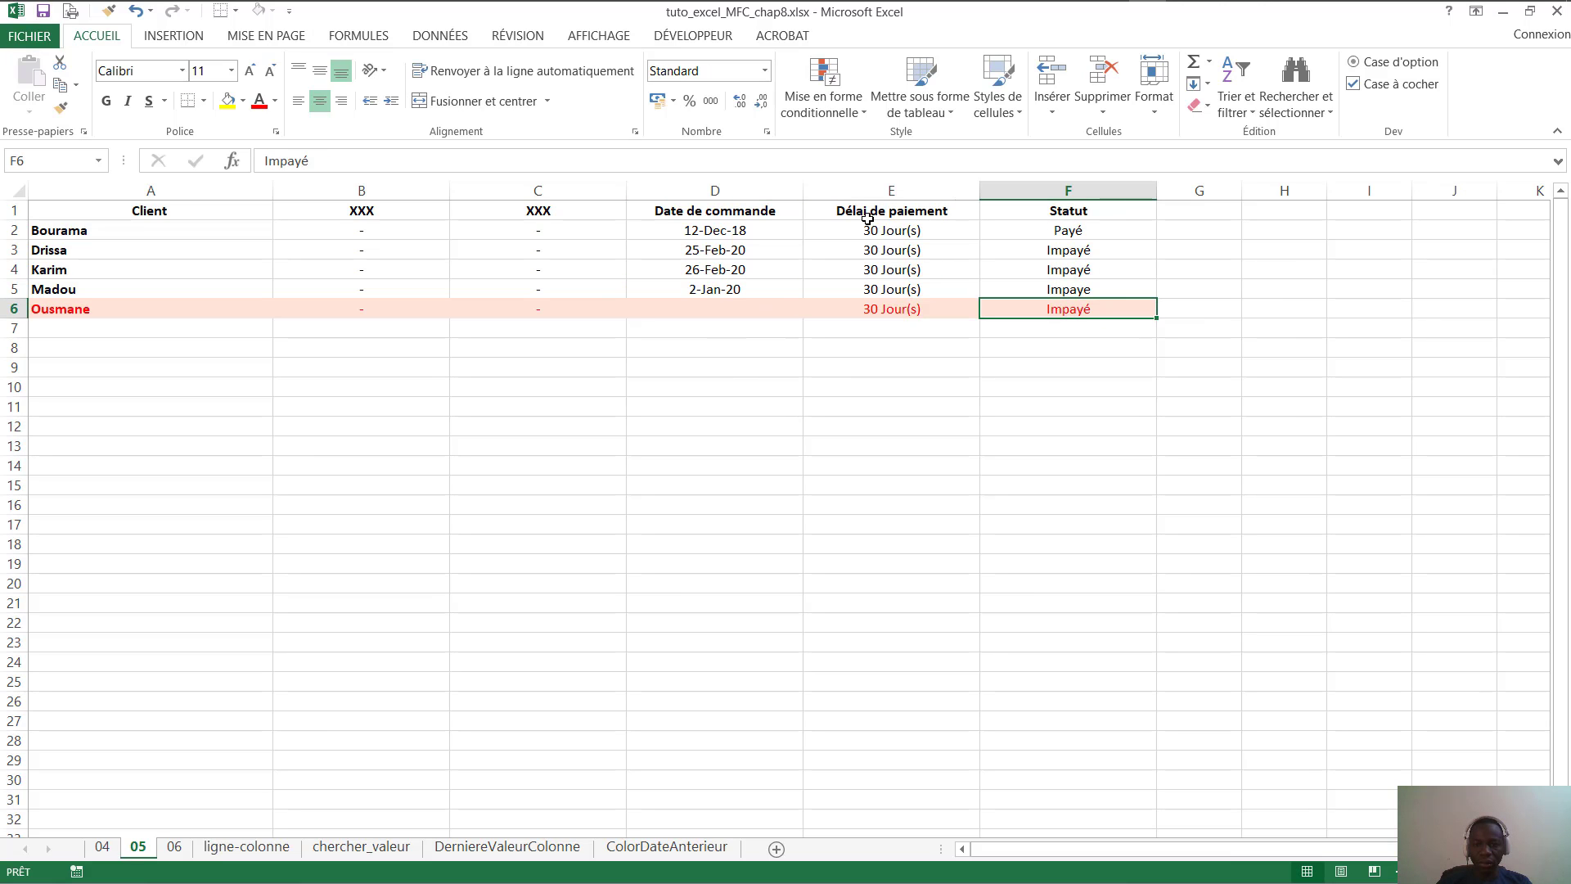
Review the formula and applied range of the existing conditional formatting rule, keeping both as they are
{"action": "left_click", "coordinate": [823, 90]}
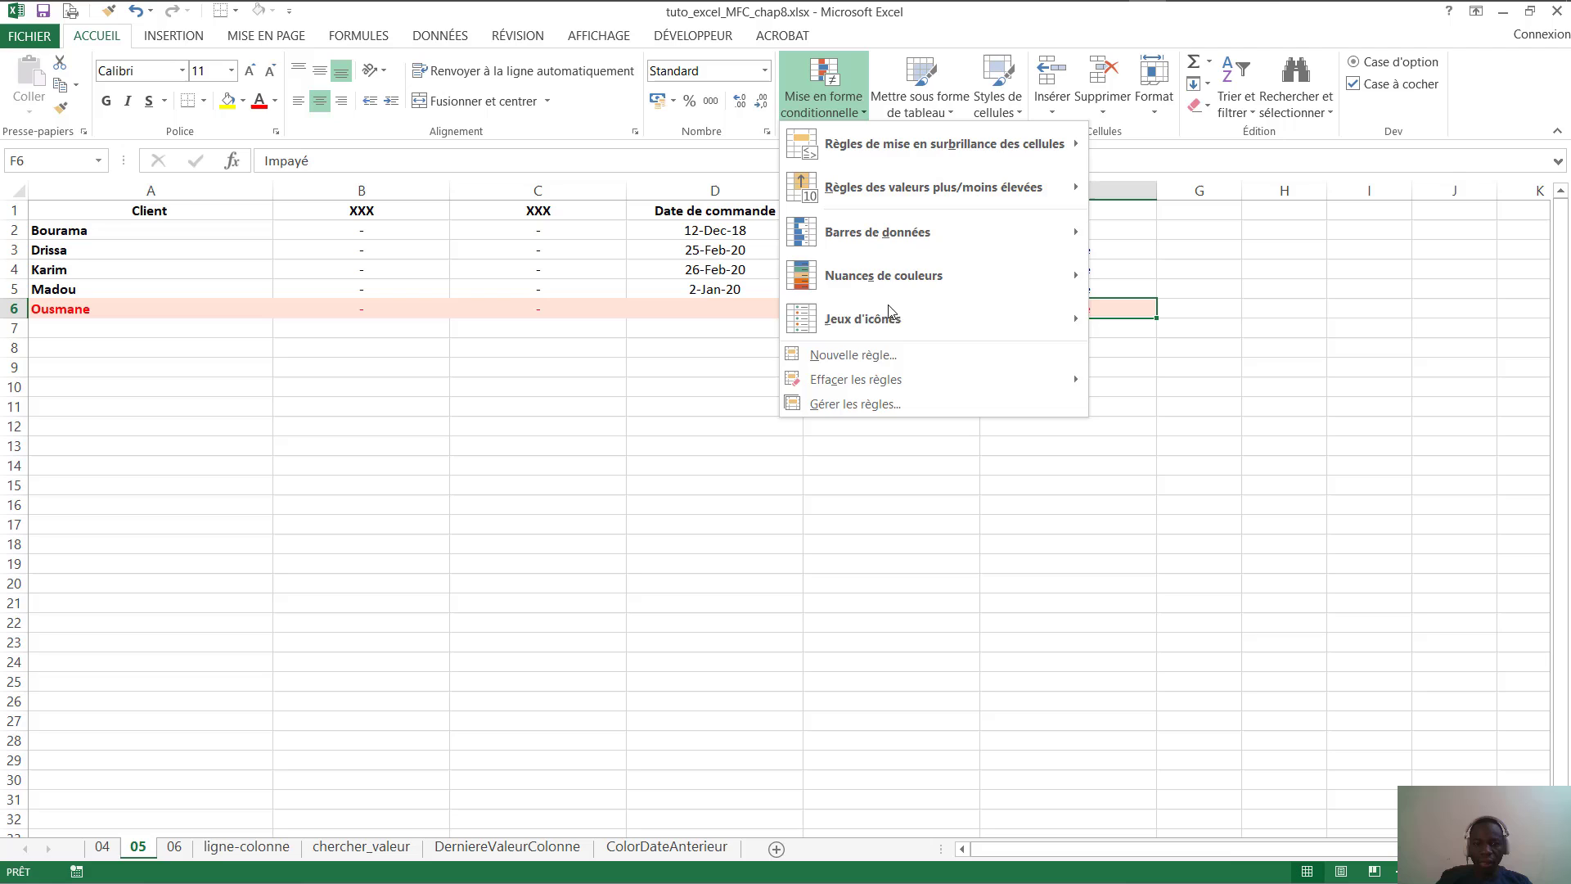
{"action": "left_click", "coordinate": [855, 403]}
{"action": "left_click_drag", "start_coordinate": [825, 361], "coordinate": [1004, 188]}
{"action": "double_click", "coordinate": [778, 300]}
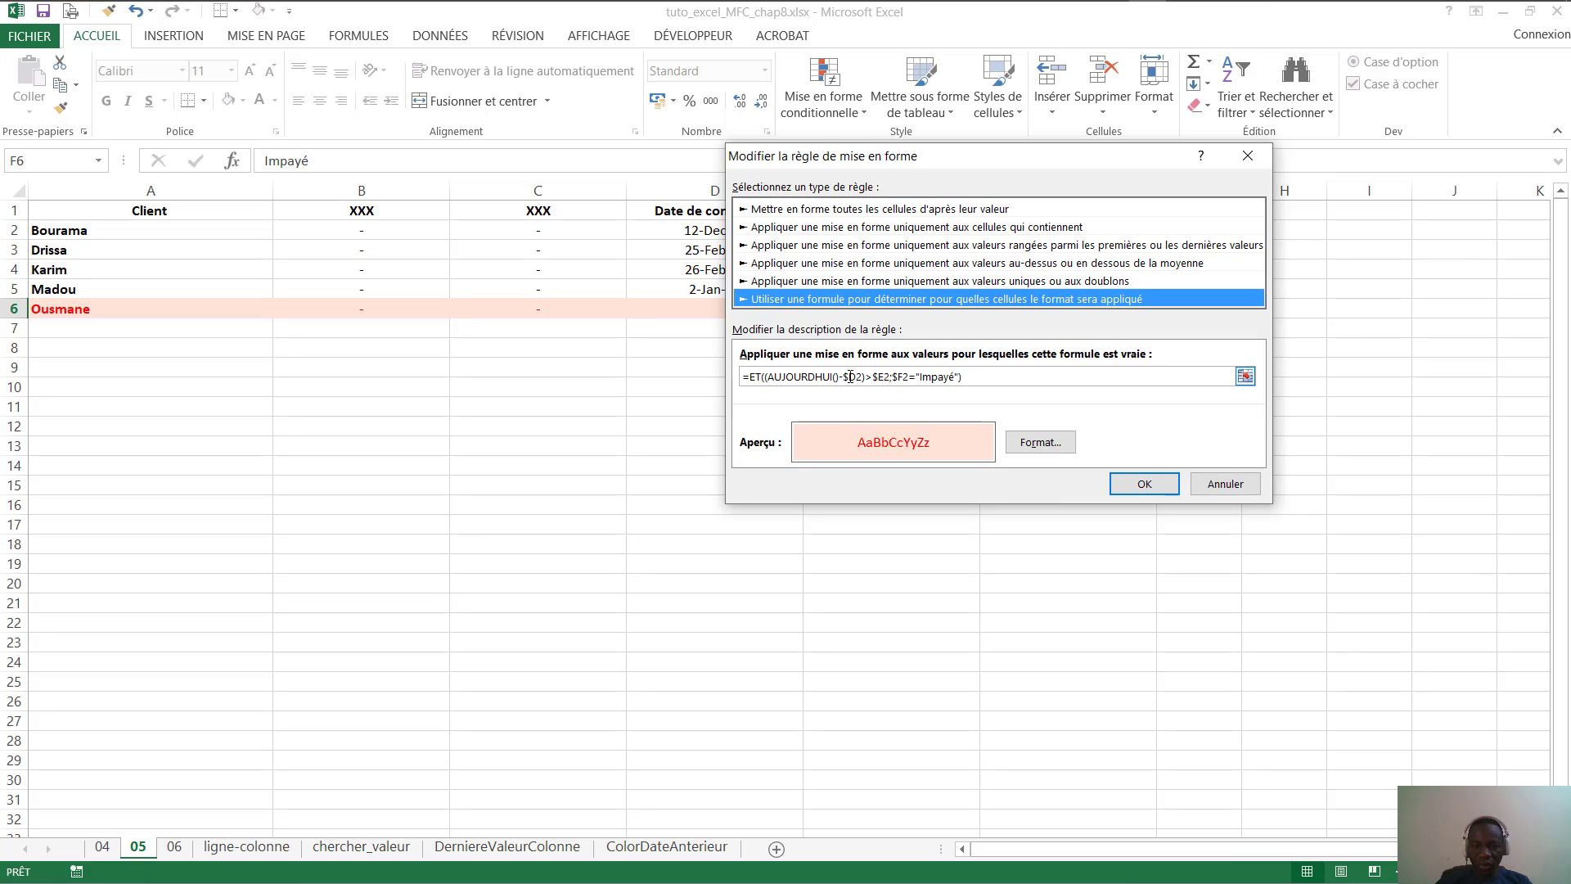
{"action": "left_click_drag", "start_coordinate": [1020, 164], "coordinate": [802, 356]}
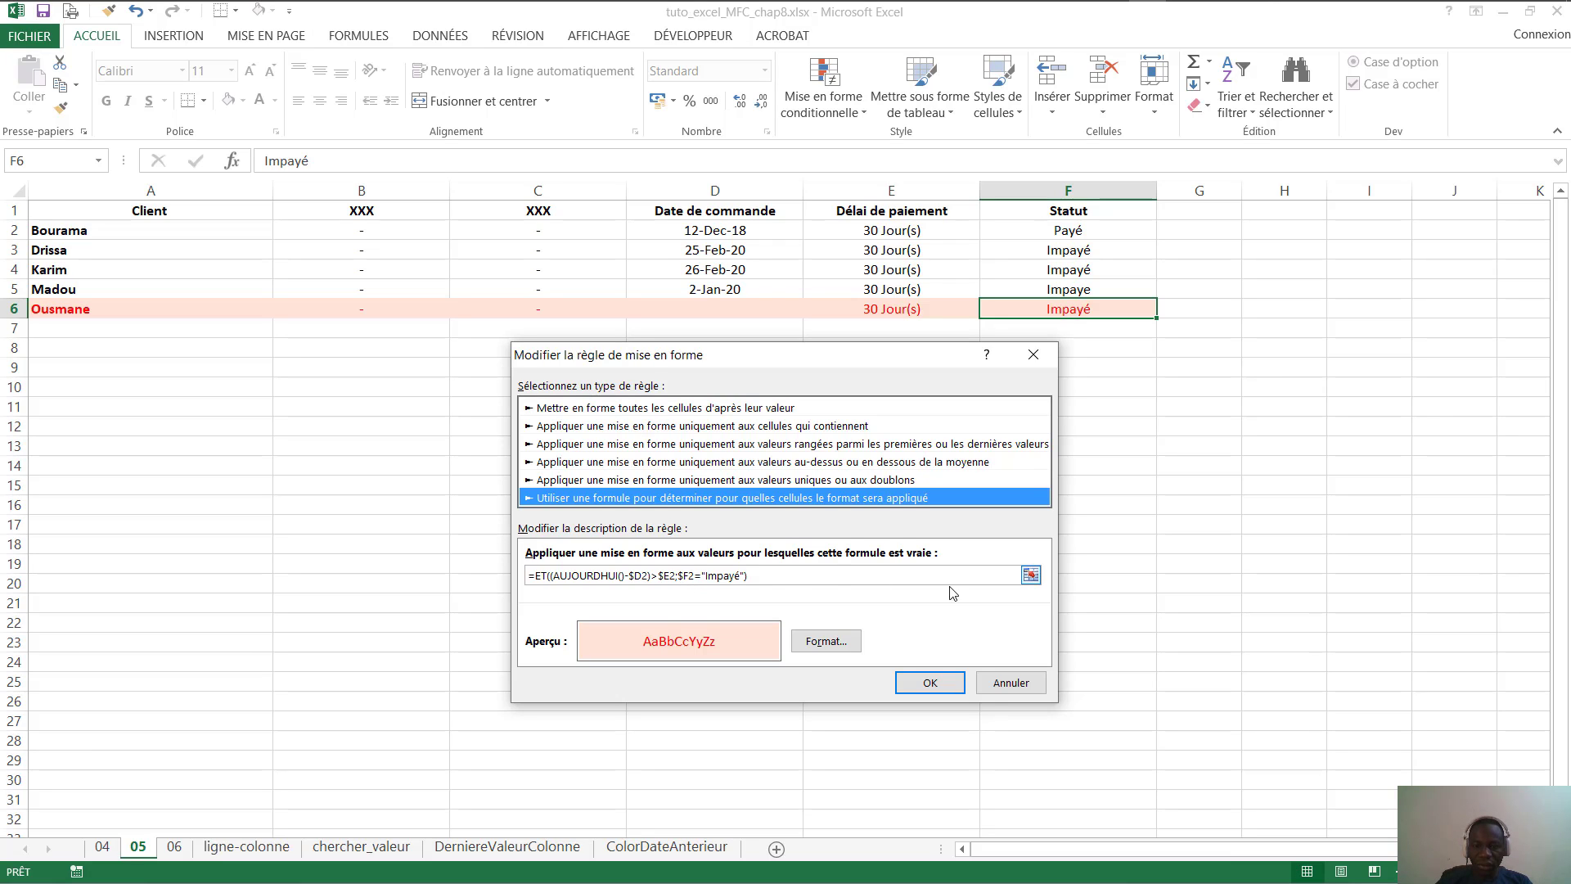
{"action": "left_click", "coordinate": [929, 683]}
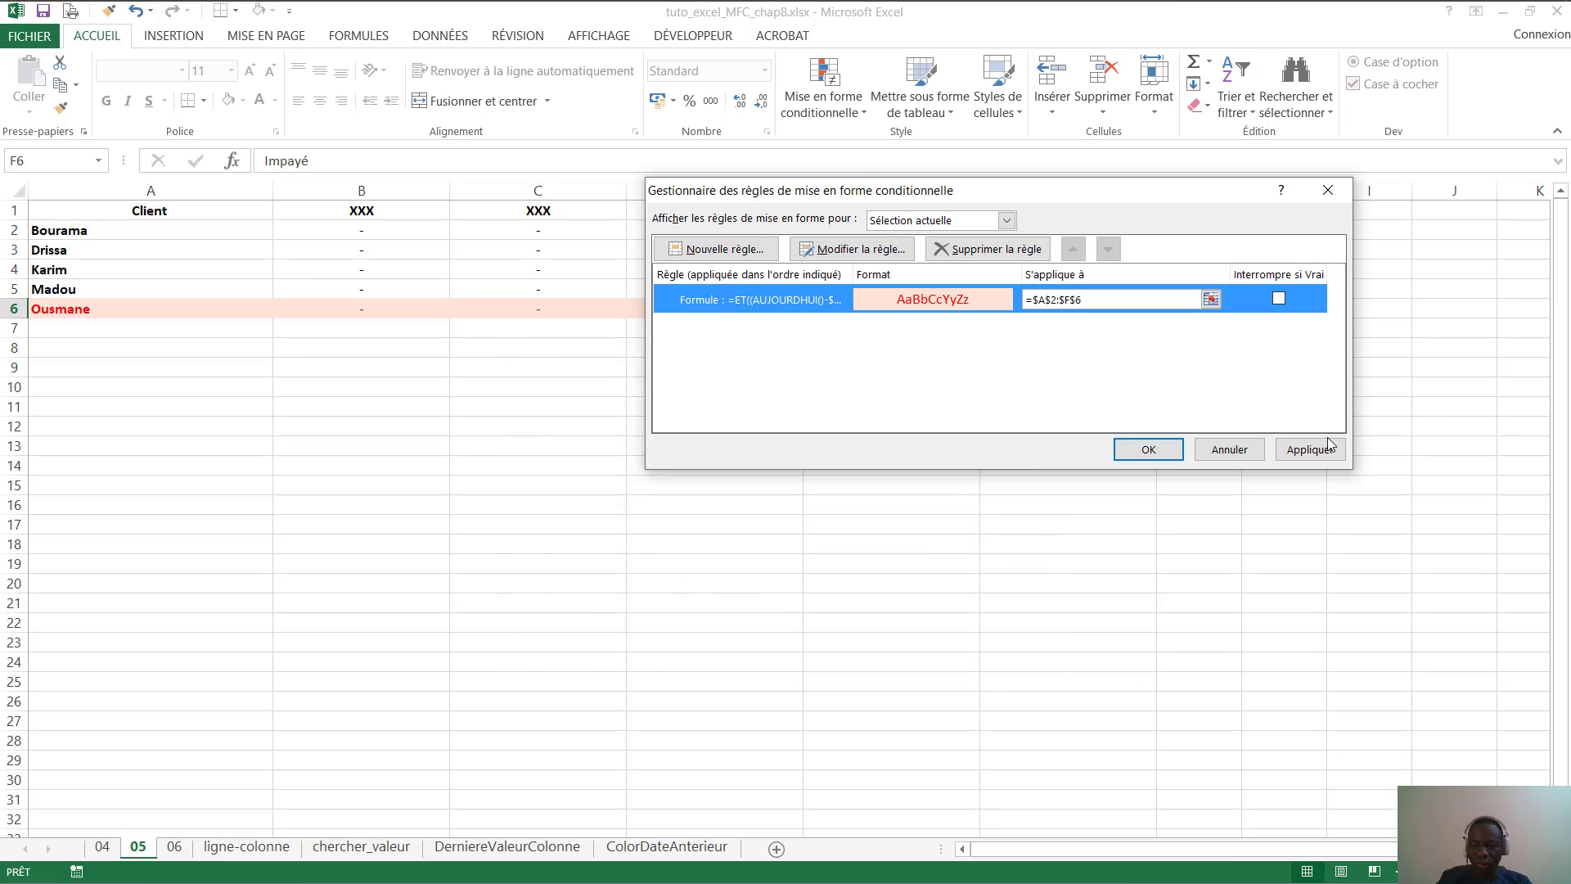
{"action": "left_click", "coordinate": [1326, 449]}
{"action": "left_click", "coordinate": [1149, 449]}
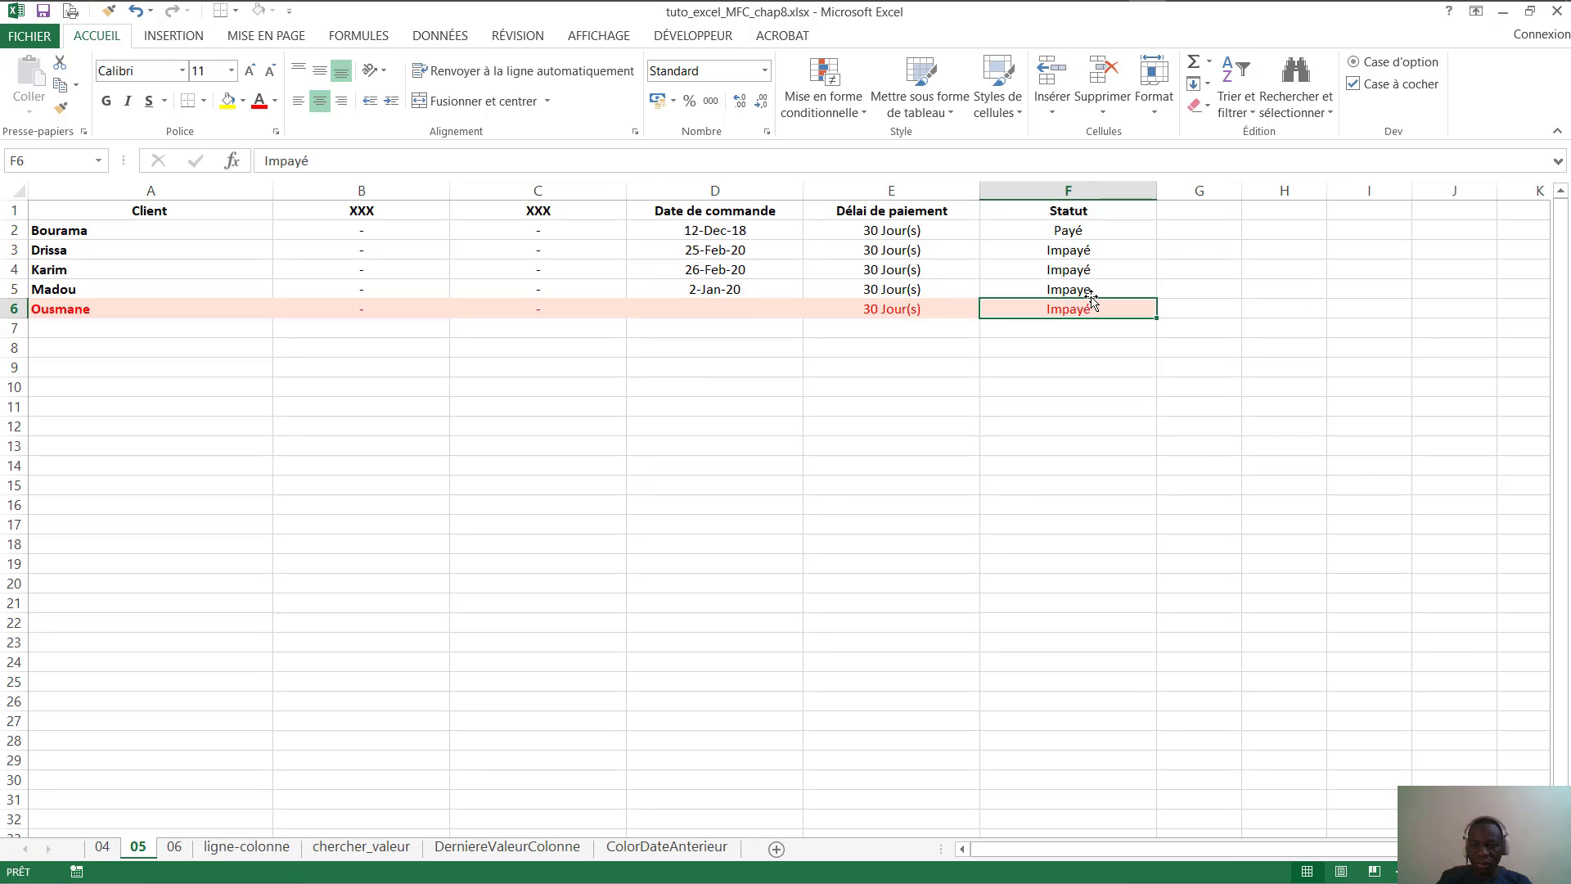
Correct the status spelling in F5 to Impayé, and check the formatting of rows 5 and 6
{"action": "left_click", "coordinate": [1089, 291]}
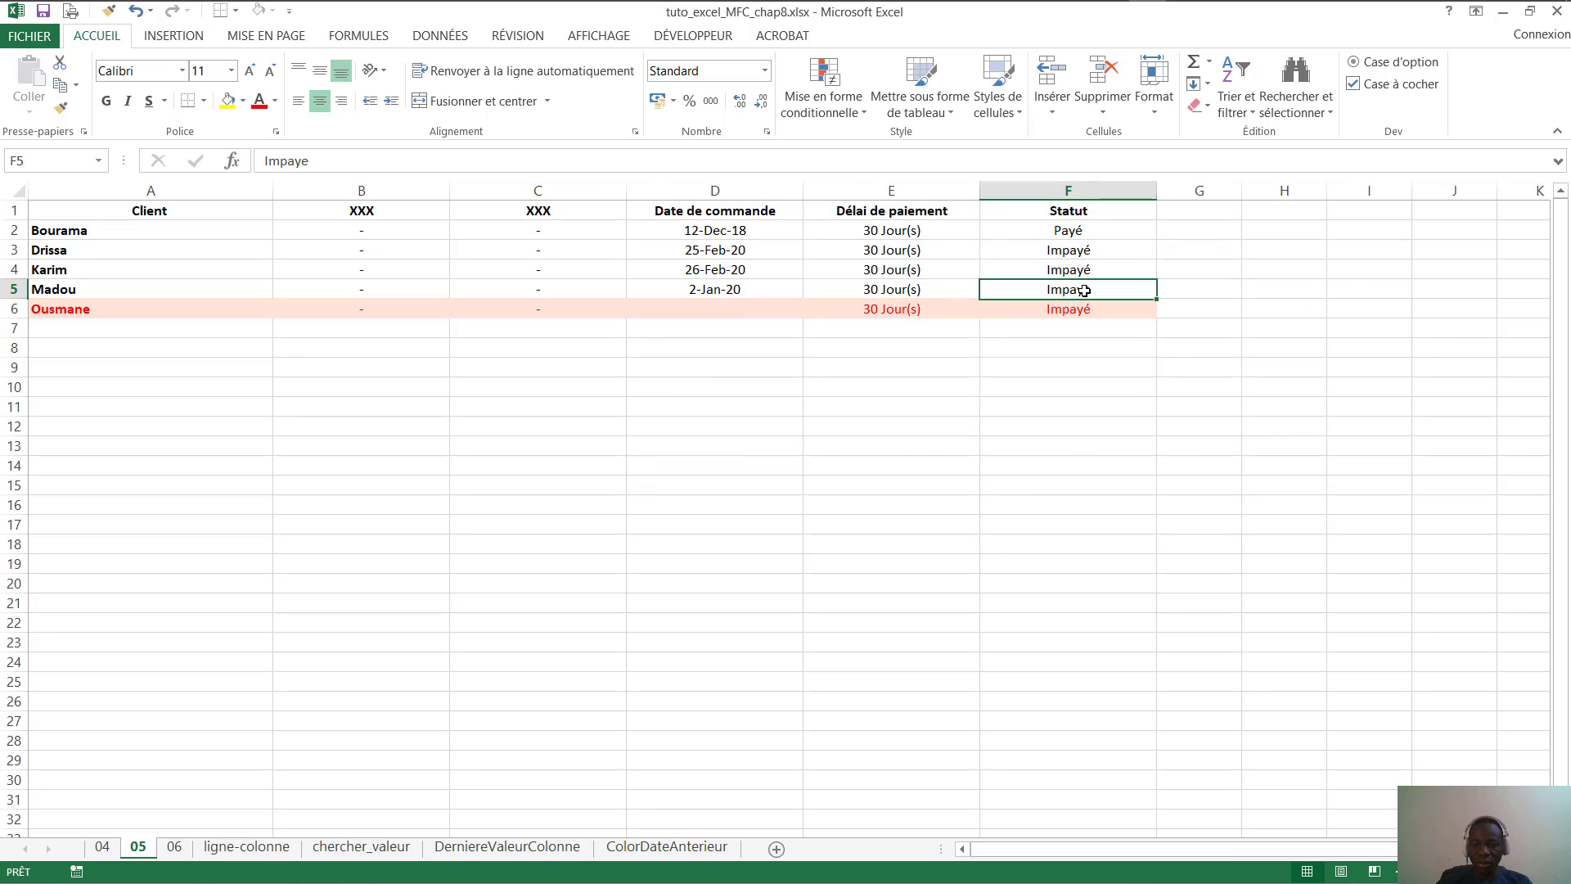
{"action": "left_click", "coordinate": [317, 164]}
{"action": "key", "text": "BackSpace"}
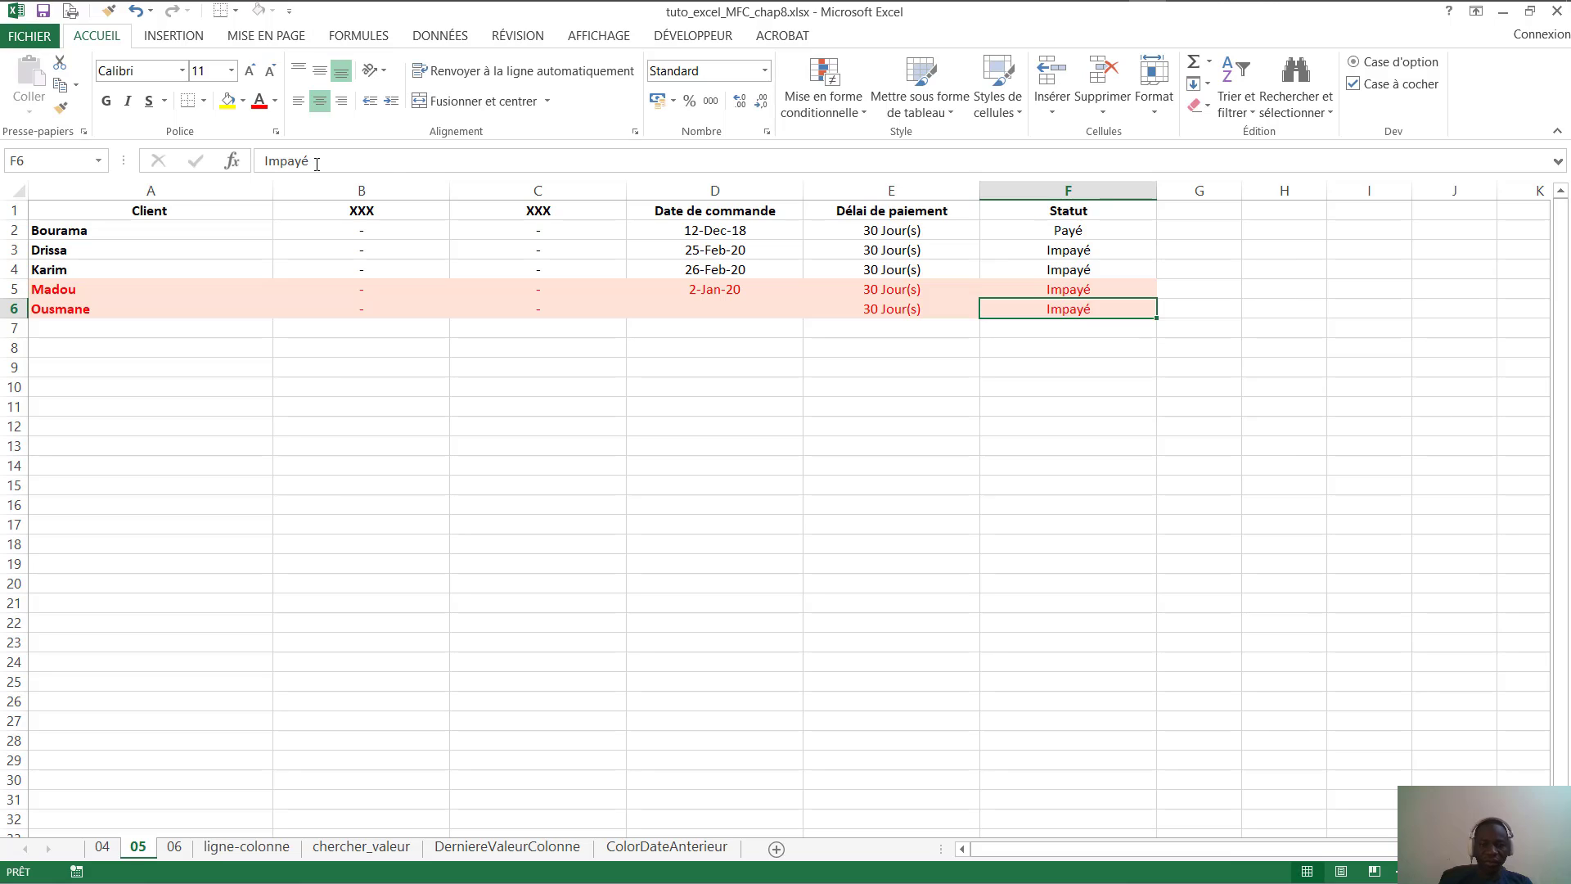
{"action": "left_click", "coordinate": [811, 316]}
{"action": "left_click", "coordinate": [663, 309]}
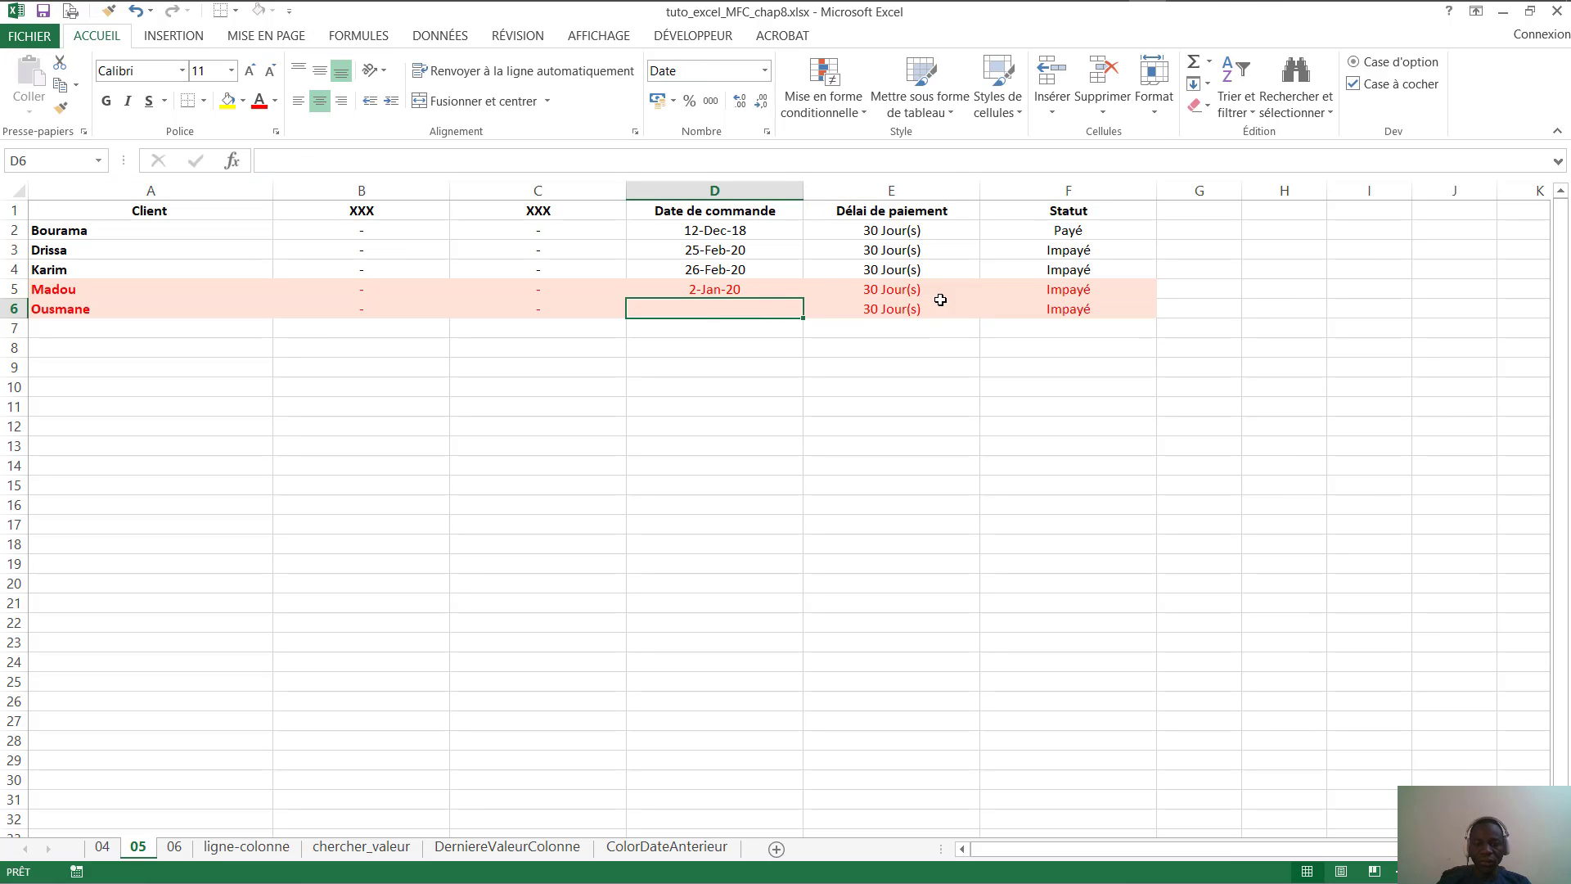
{"action": "left_click", "coordinate": [933, 301]}
{"action": "left_click", "coordinate": [722, 283]}
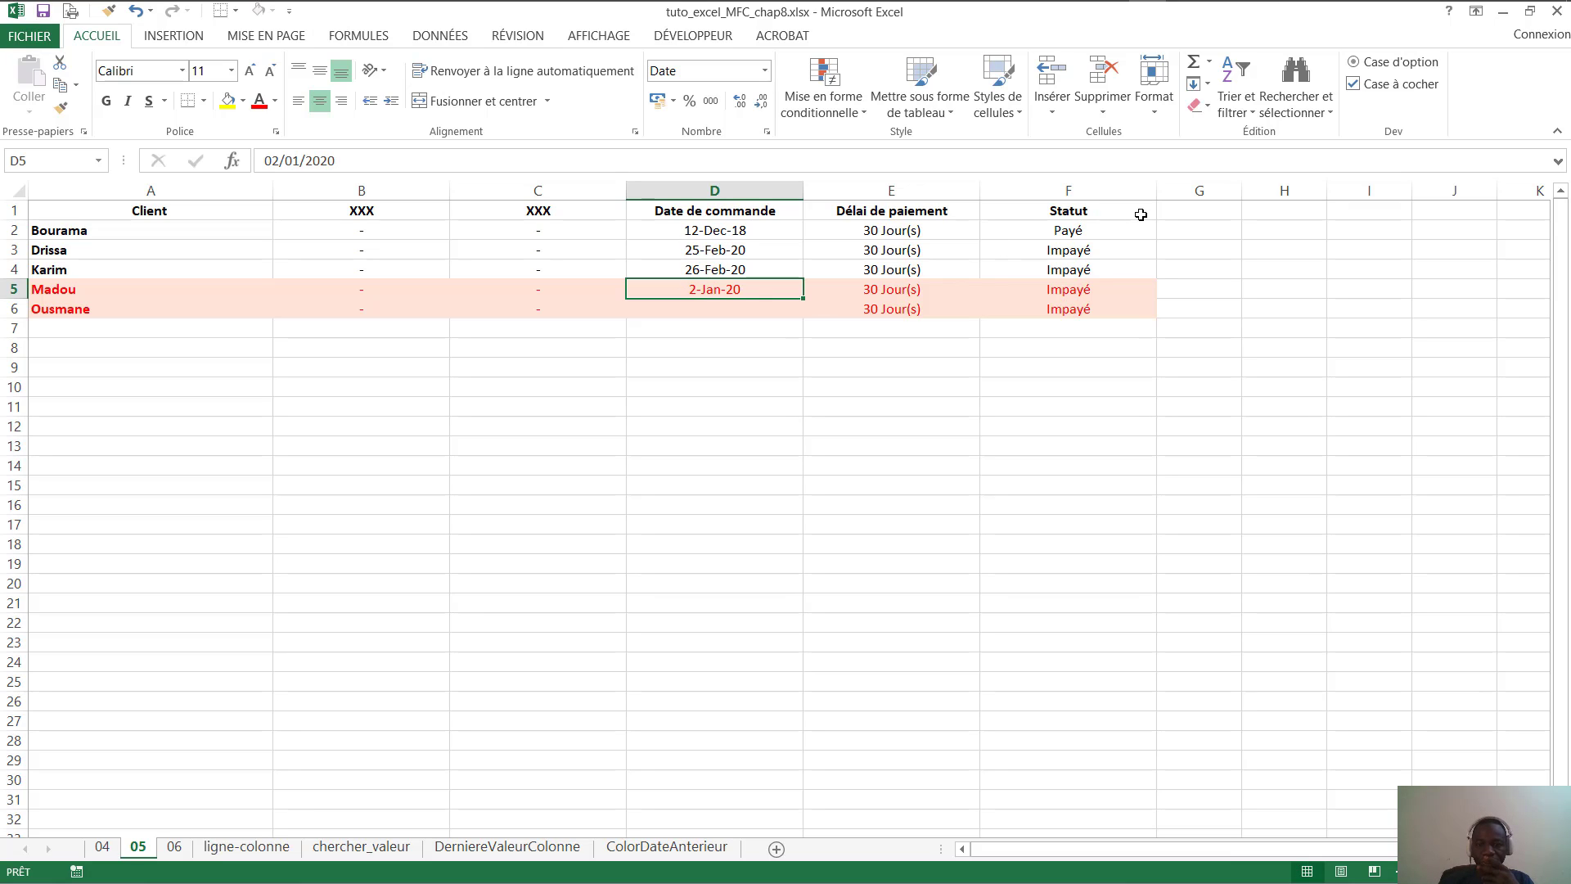
Open the overdue-client formatting rule for editing and examine its formula, from the AUJOURDHUI()-$D2 difference to the $E2 comparison
{"action": "left_click", "coordinate": [420, 265]}
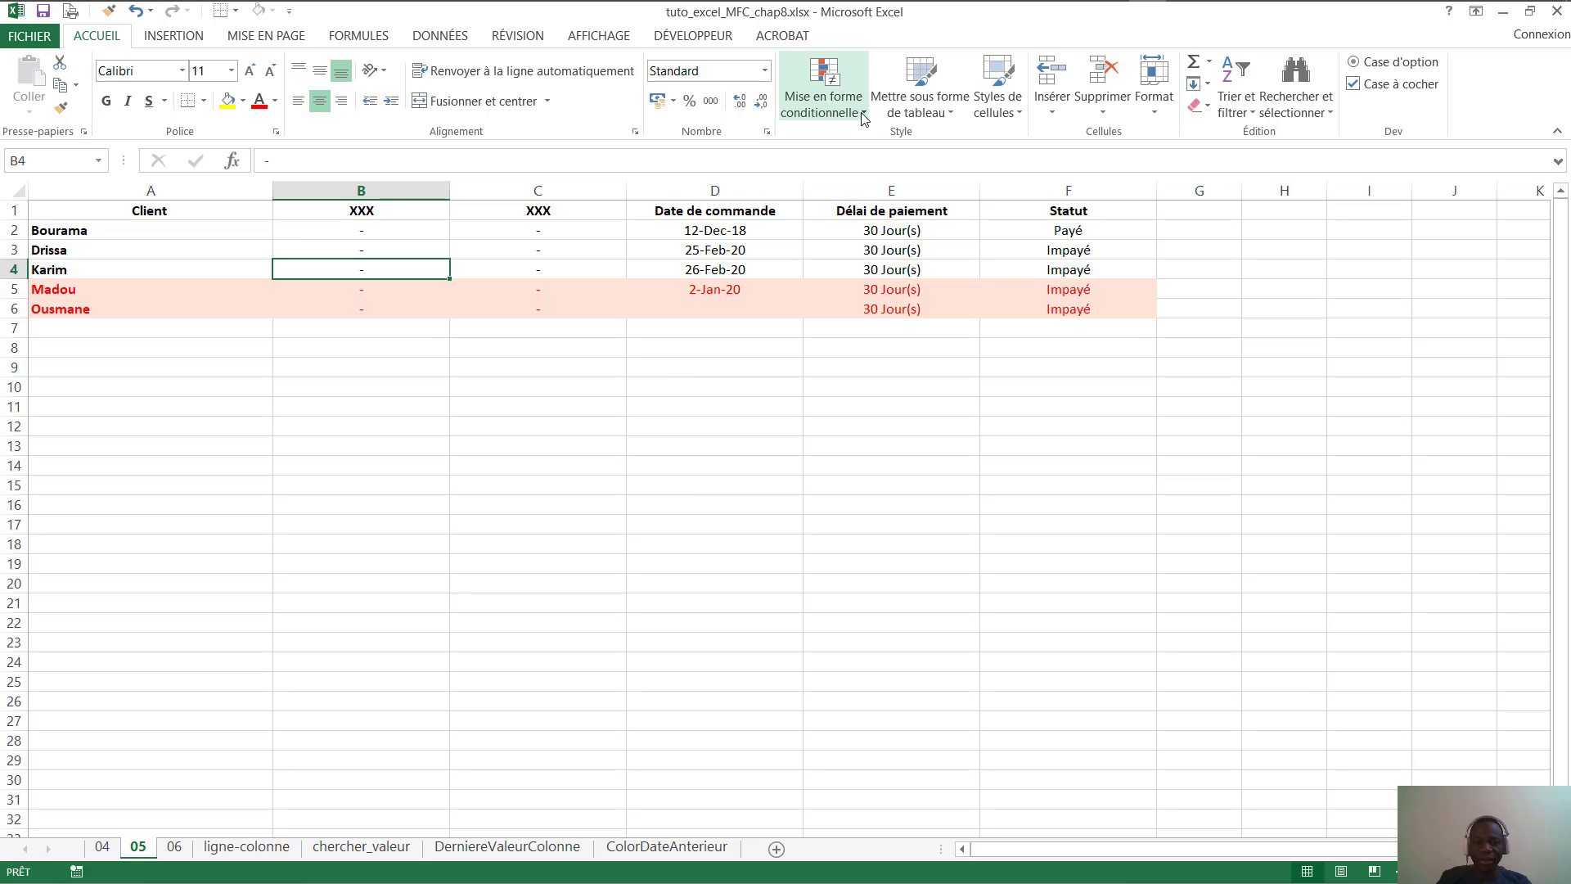
{"action": "left_click", "coordinate": [823, 98]}
{"action": "left_click", "coordinate": [863, 404]}
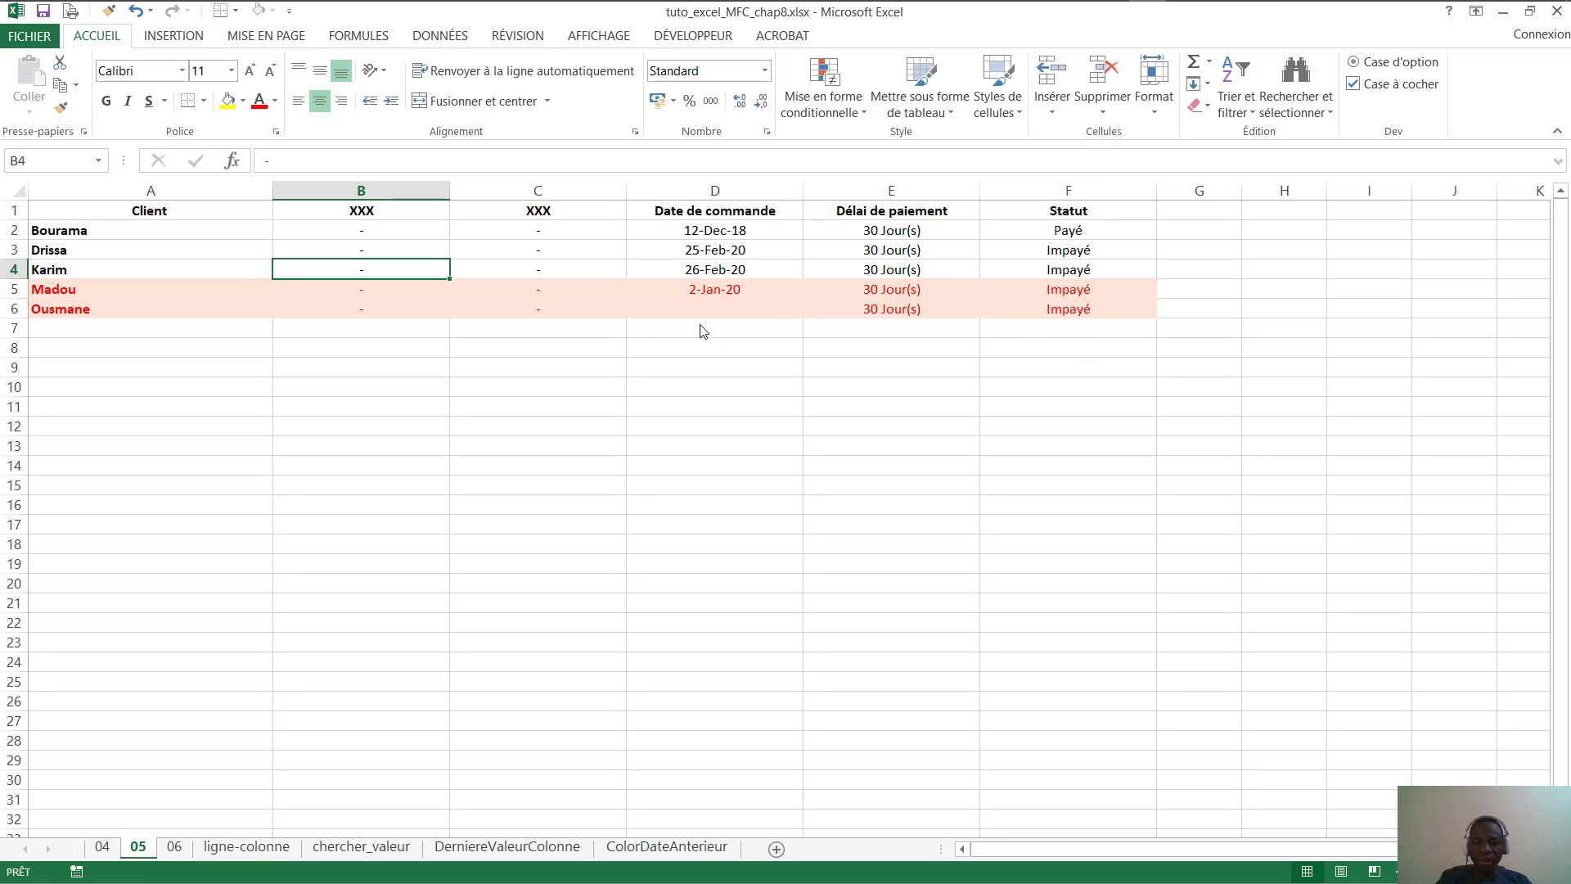
{"action": "double_click", "coordinate": [812, 293]}
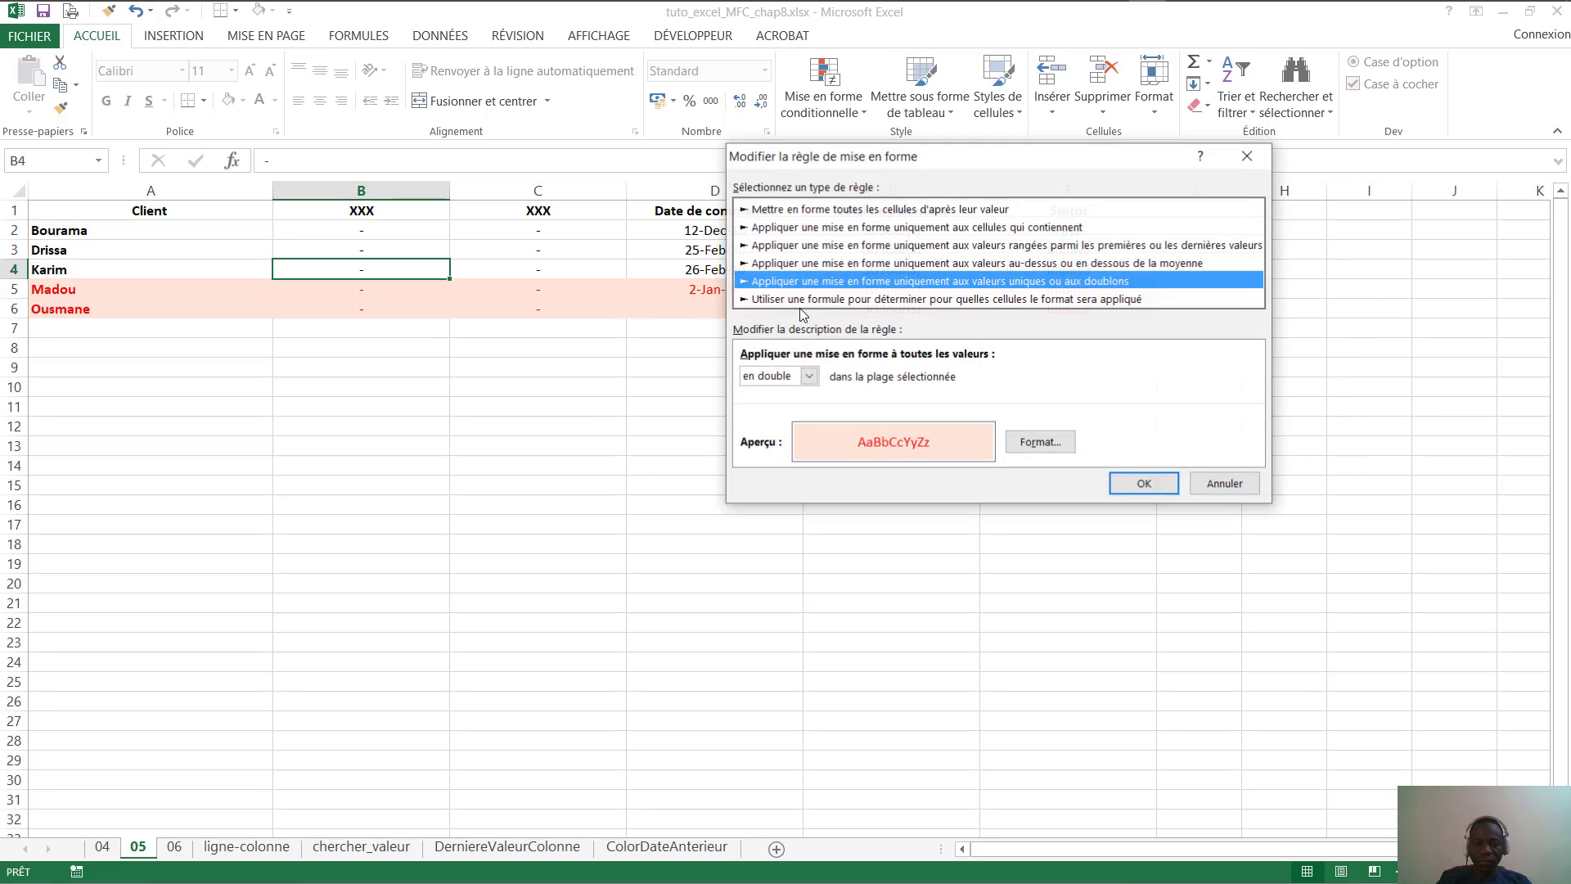
{"action": "left_click", "coordinate": [908, 300]}
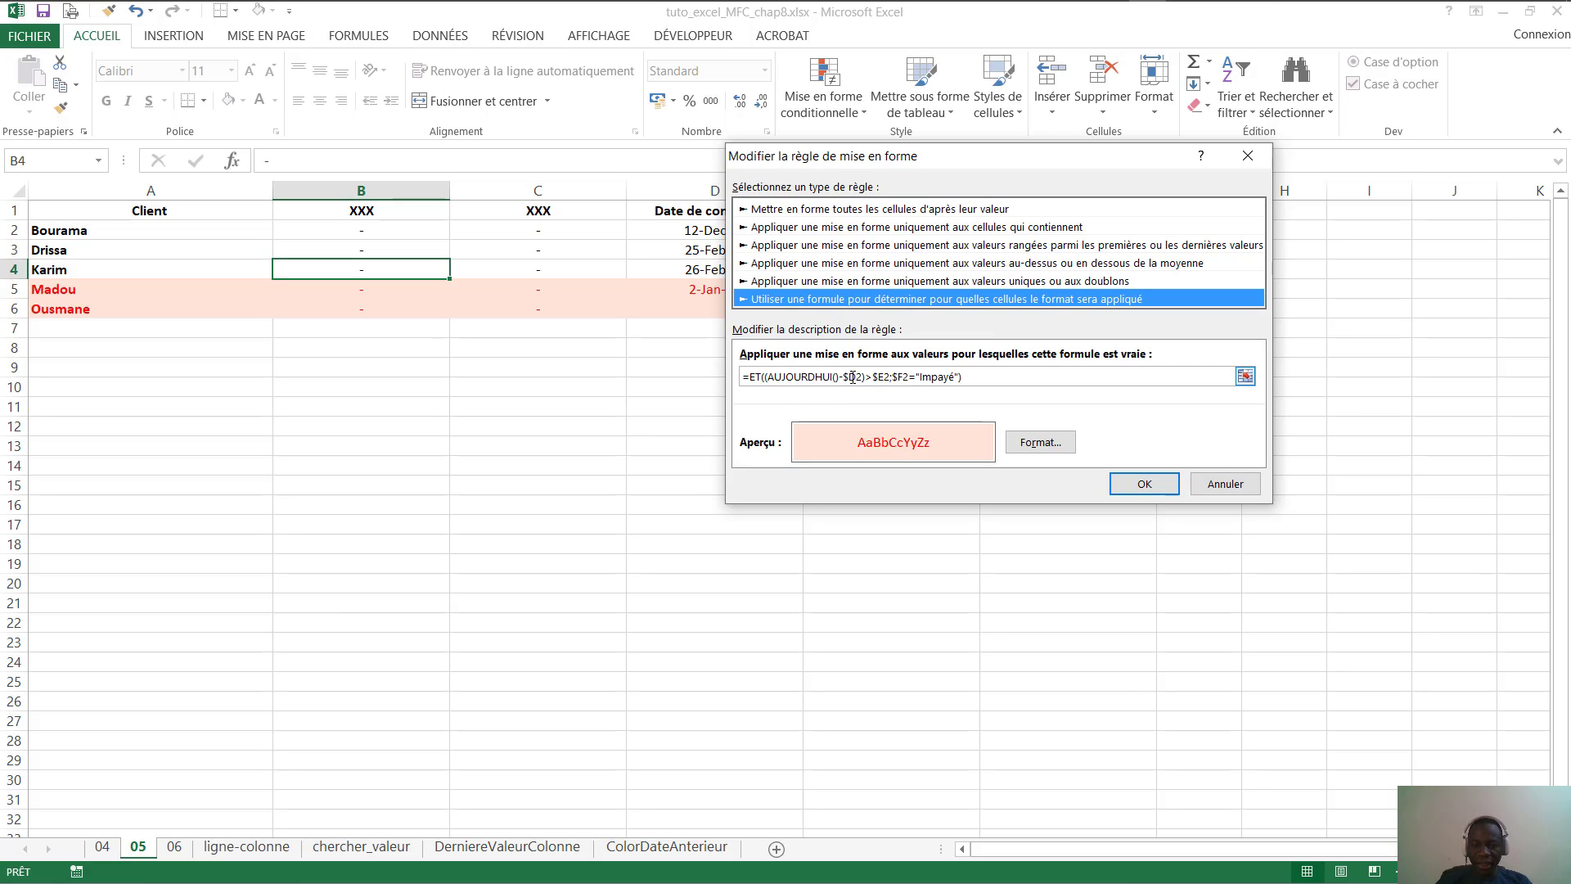
{"action": "left_click_drag", "start_coordinate": [863, 376], "coordinate": [769, 379]}
{"action": "left_click", "coordinate": [785, 377]}
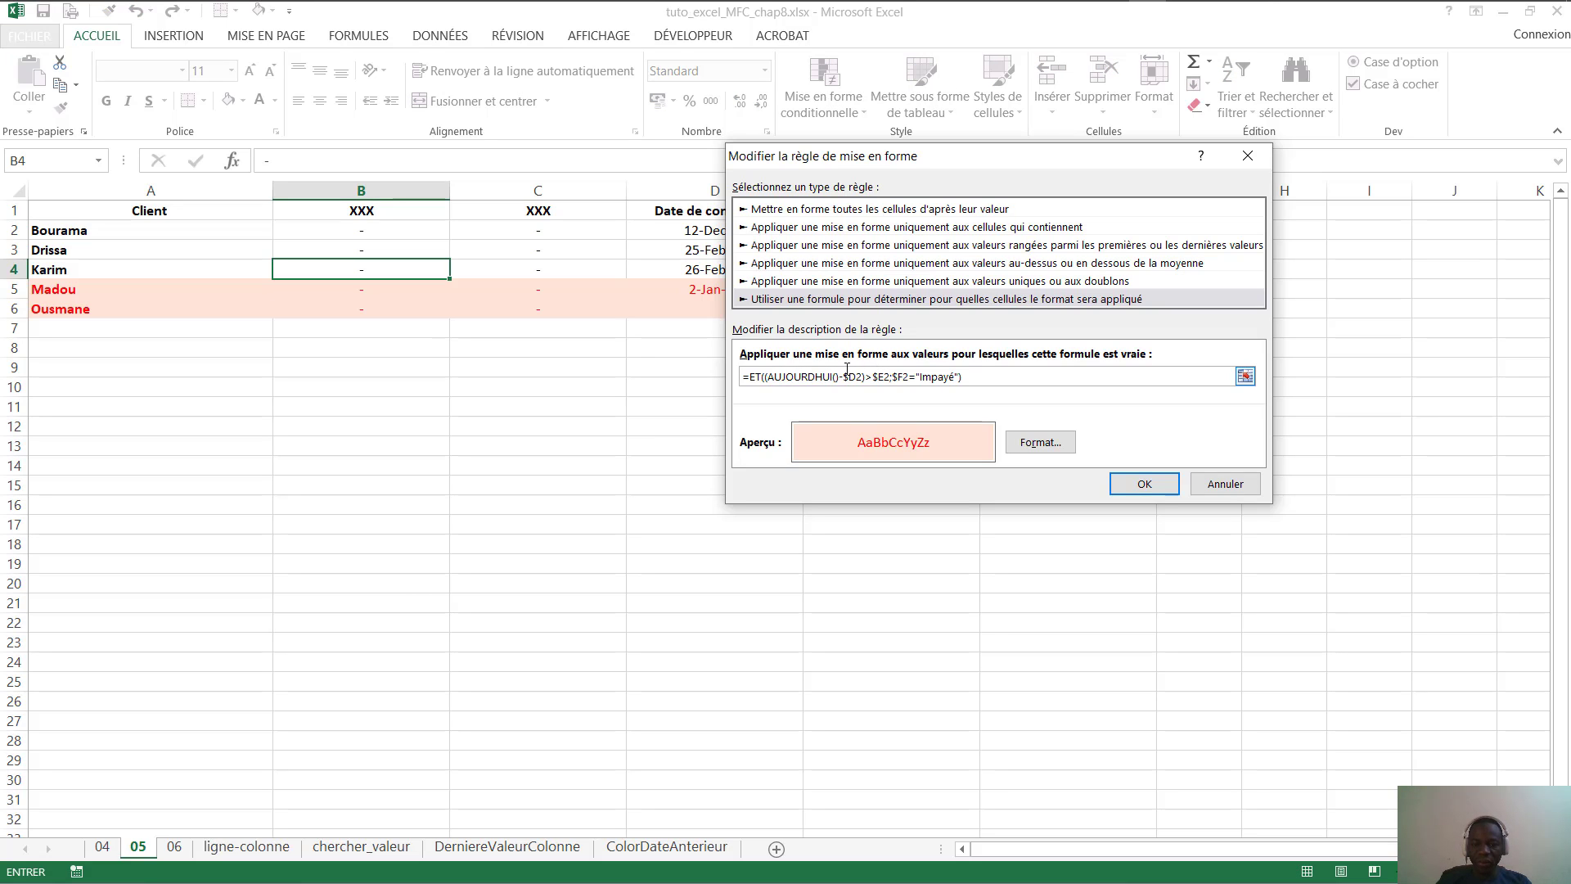
{"action": "left_click_drag", "start_coordinate": [1031, 157], "coordinate": [809, 254]}
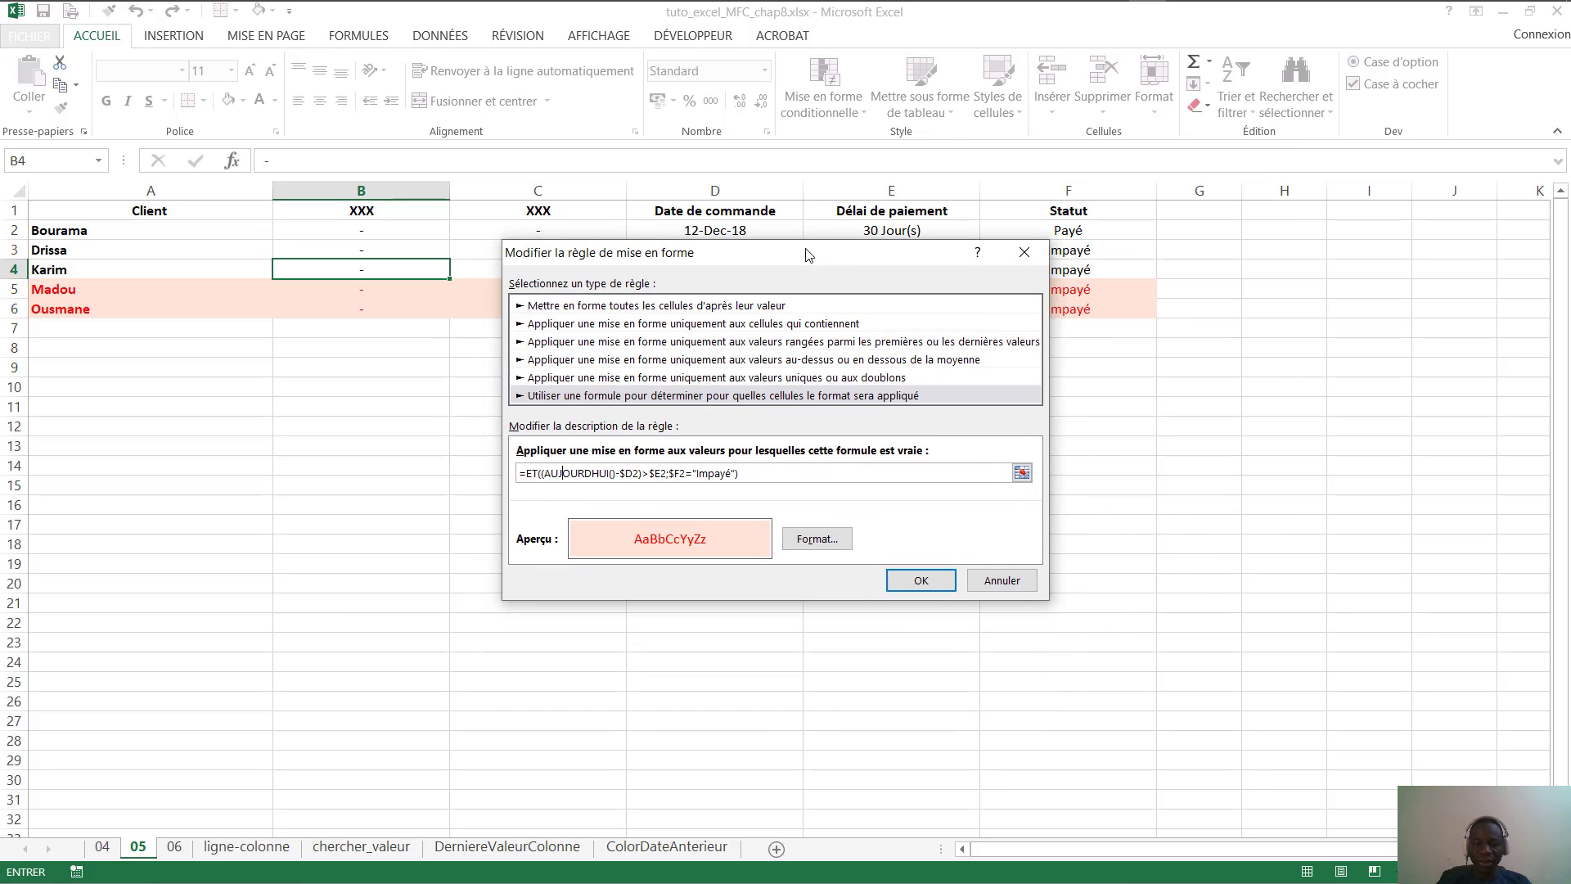
{"action": "left_click", "coordinate": [670, 474]}
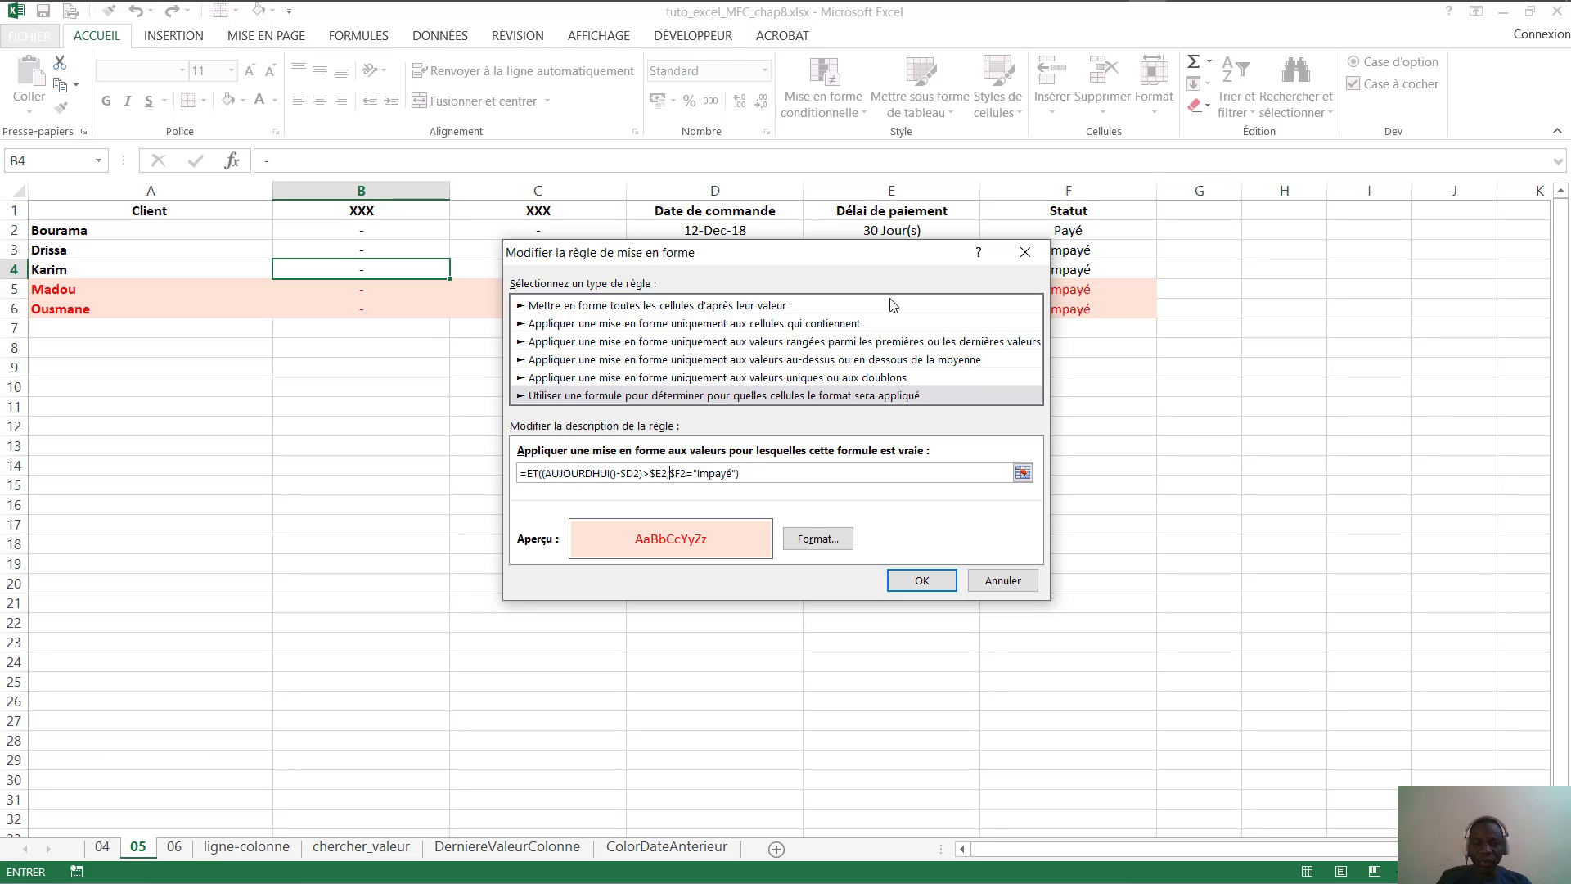
Compare the rule's formula with the order date, payment term and status columns, and close the rule as it is
{"action": "left_click_drag", "start_coordinate": [906, 261], "coordinate": [1021, 292]}
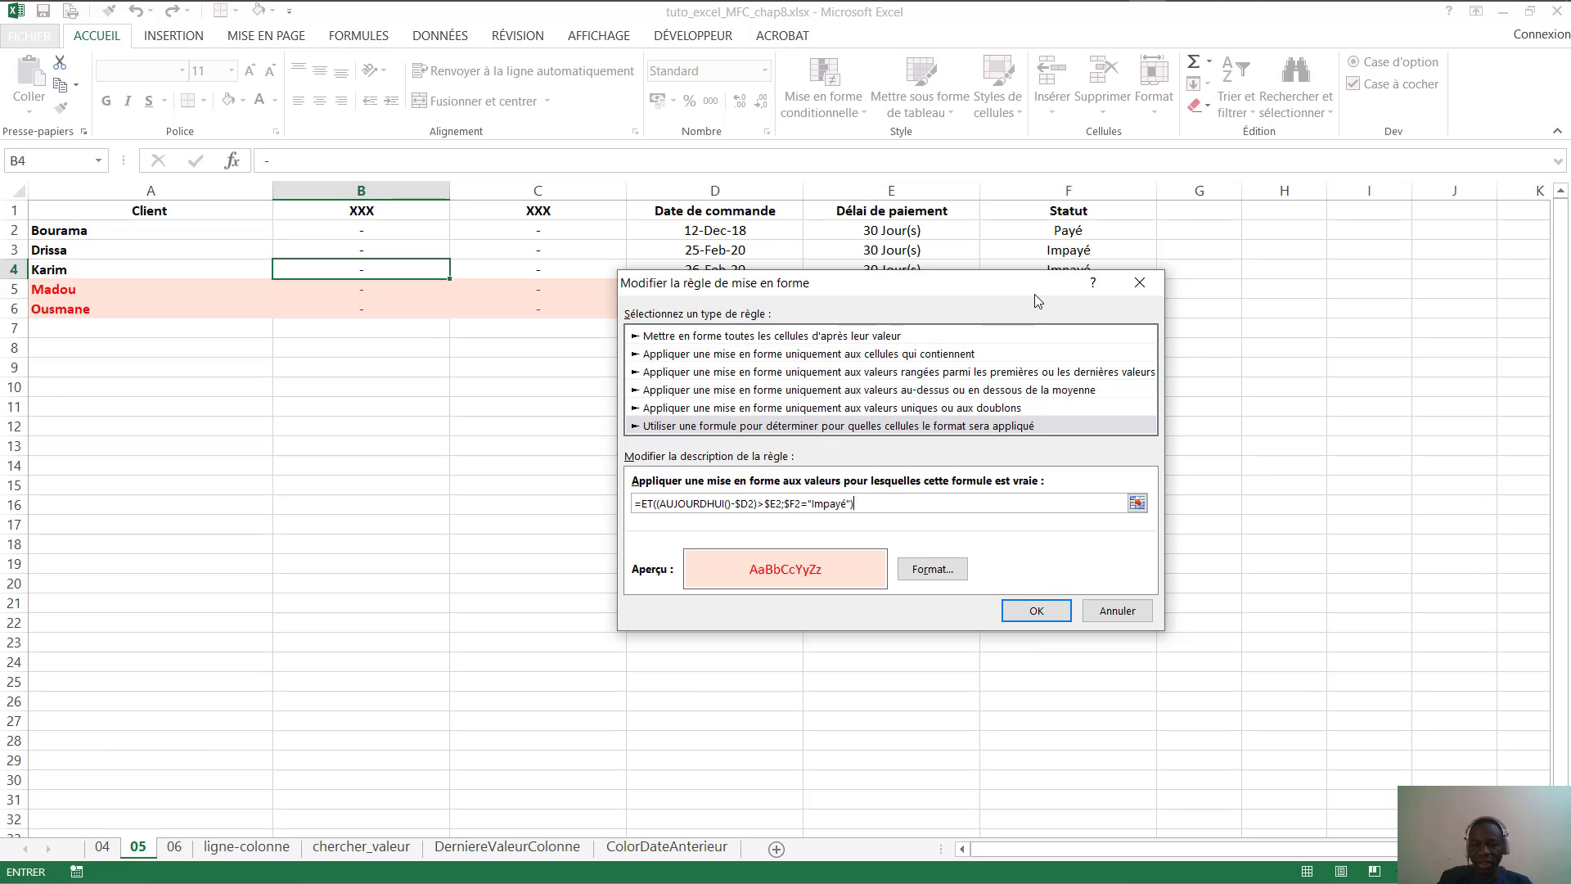
{"action": "left_click_drag", "start_coordinate": [1037, 301], "coordinate": [865, 295]}
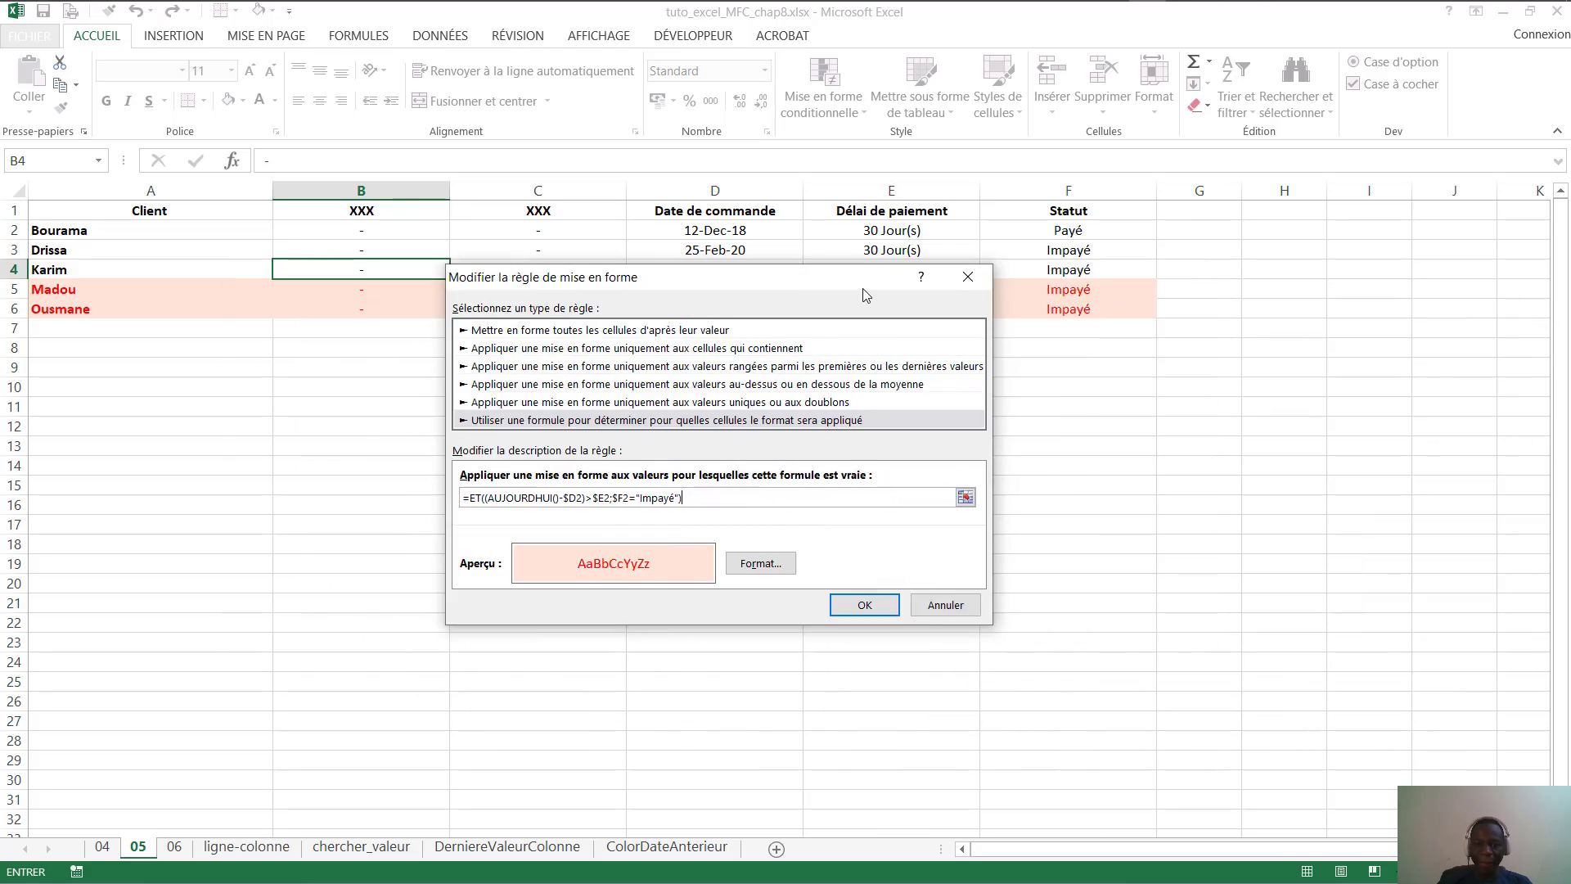
{"action": "left_click_drag", "start_coordinate": [1005, 278], "coordinate": [1201, 246]}
{"action": "left_click", "coordinate": [1062, 572]}
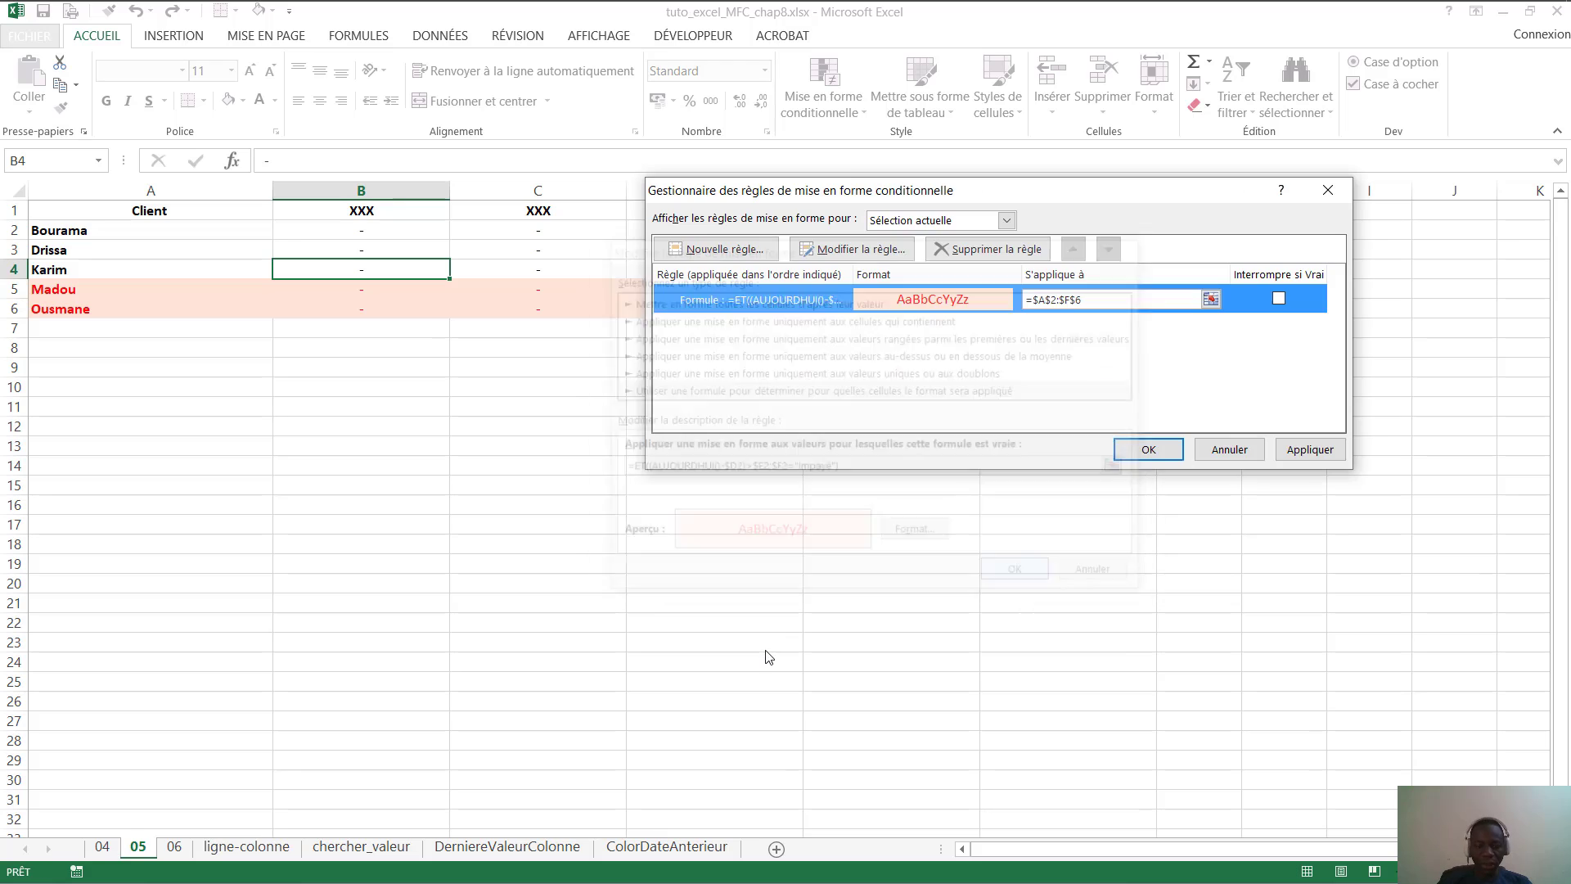
{"action": "left_click", "coordinate": [1310, 450]}
{"action": "left_click", "coordinate": [1148, 449]}
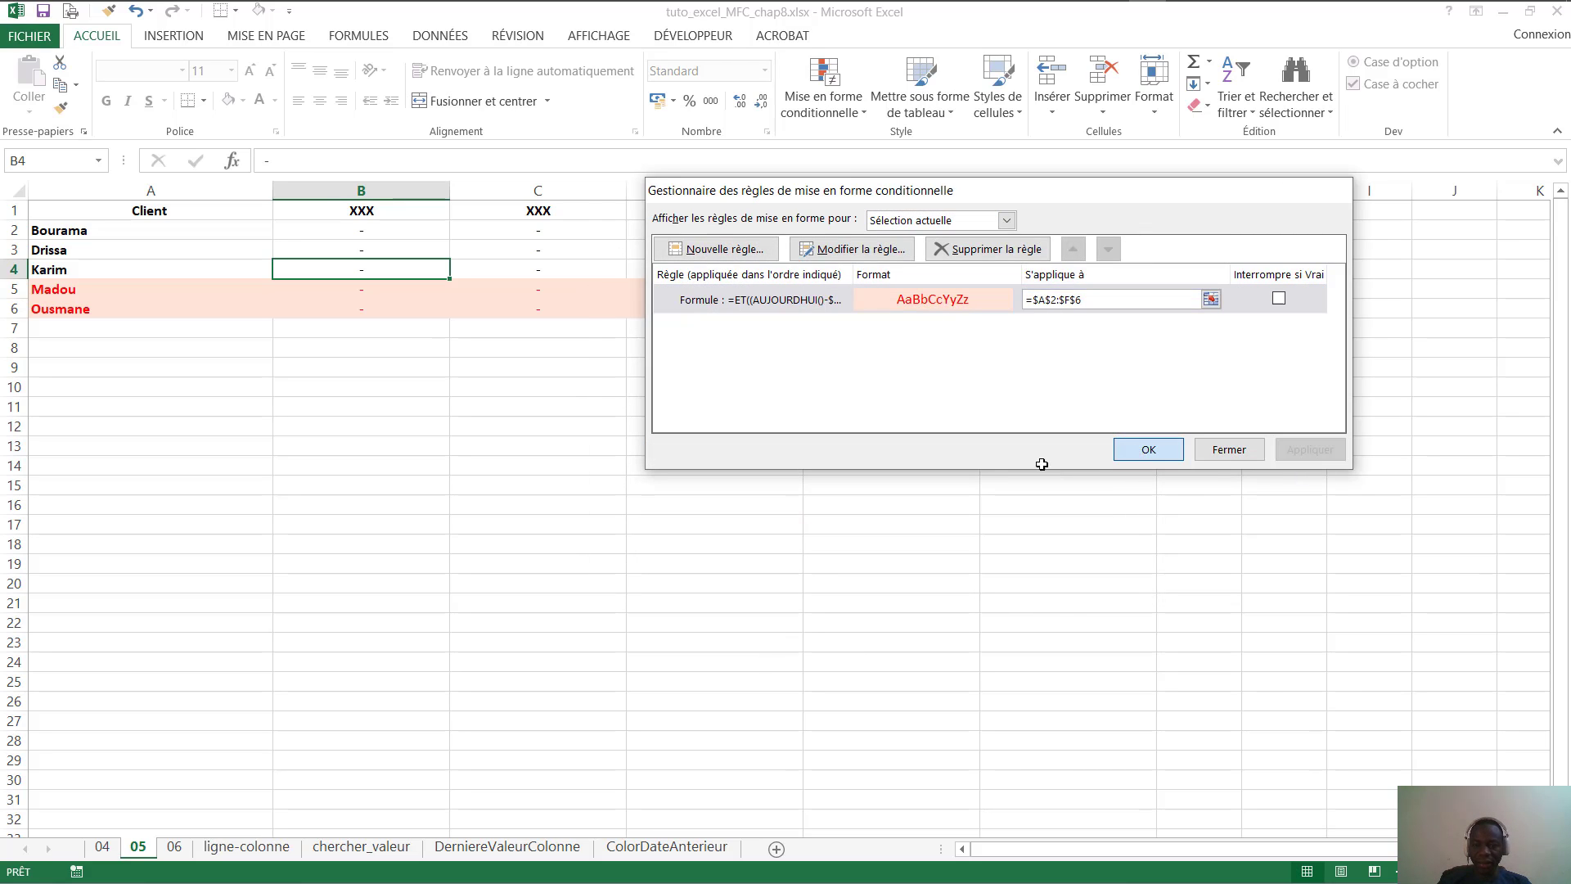
{"action": "left_click", "coordinate": [421, 416]}
Switch to sheet 06 and examine the names under LISTE in A2:A7
{"action": "left_click", "coordinate": [173, 846]}
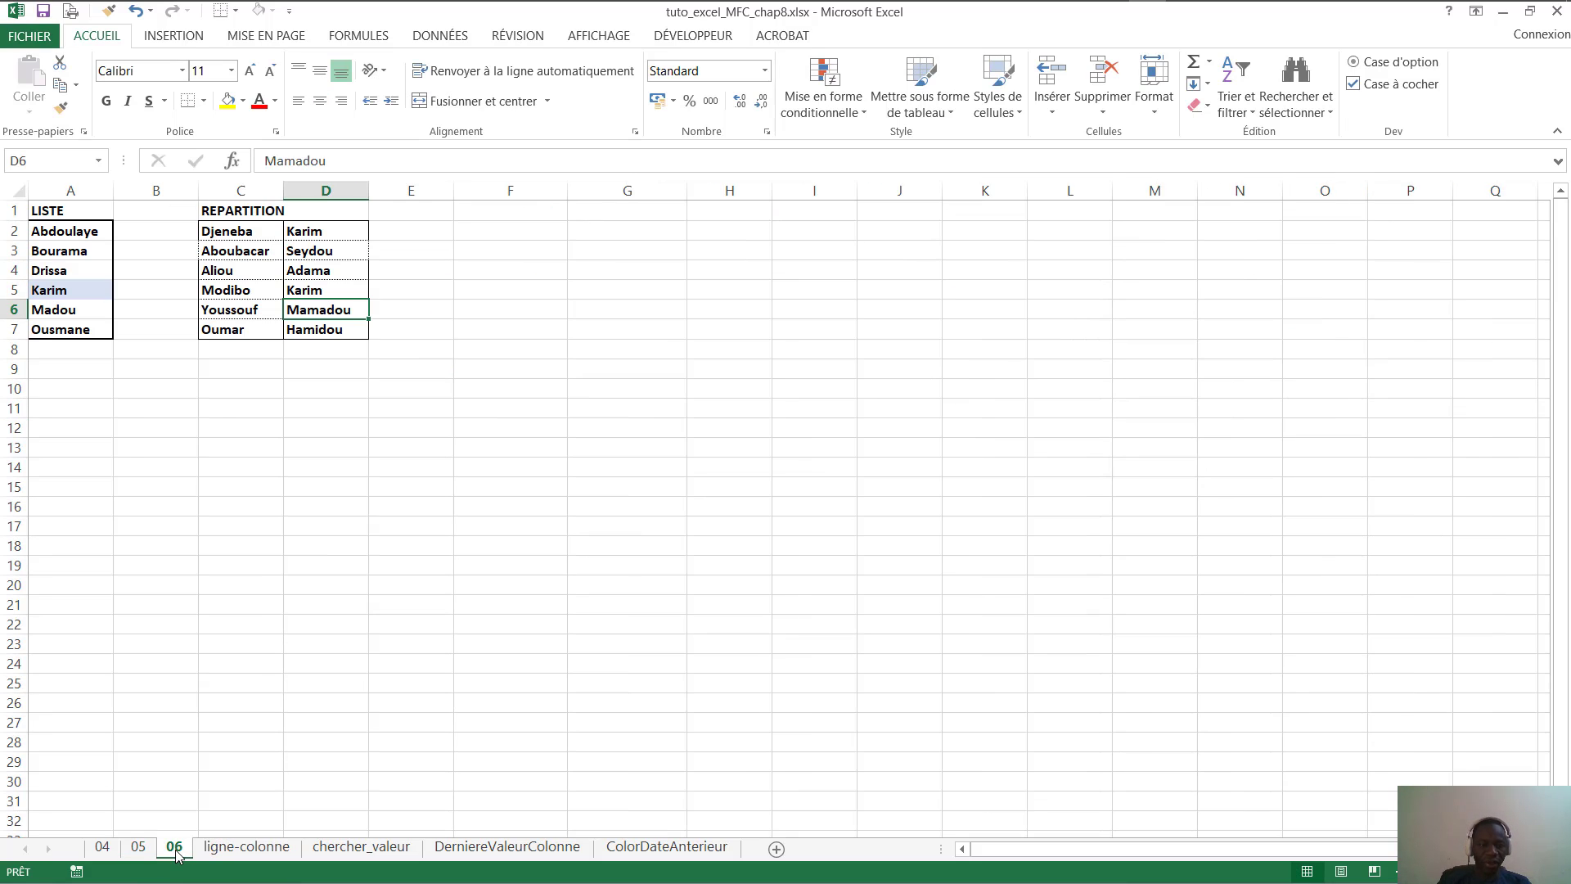
{"action": "left_click", "coordinate": [343, 519]}
{"action": "left_click", "coordinate": [728, 309]}
{"action": "left_click", "coordinate": [735, 289]}
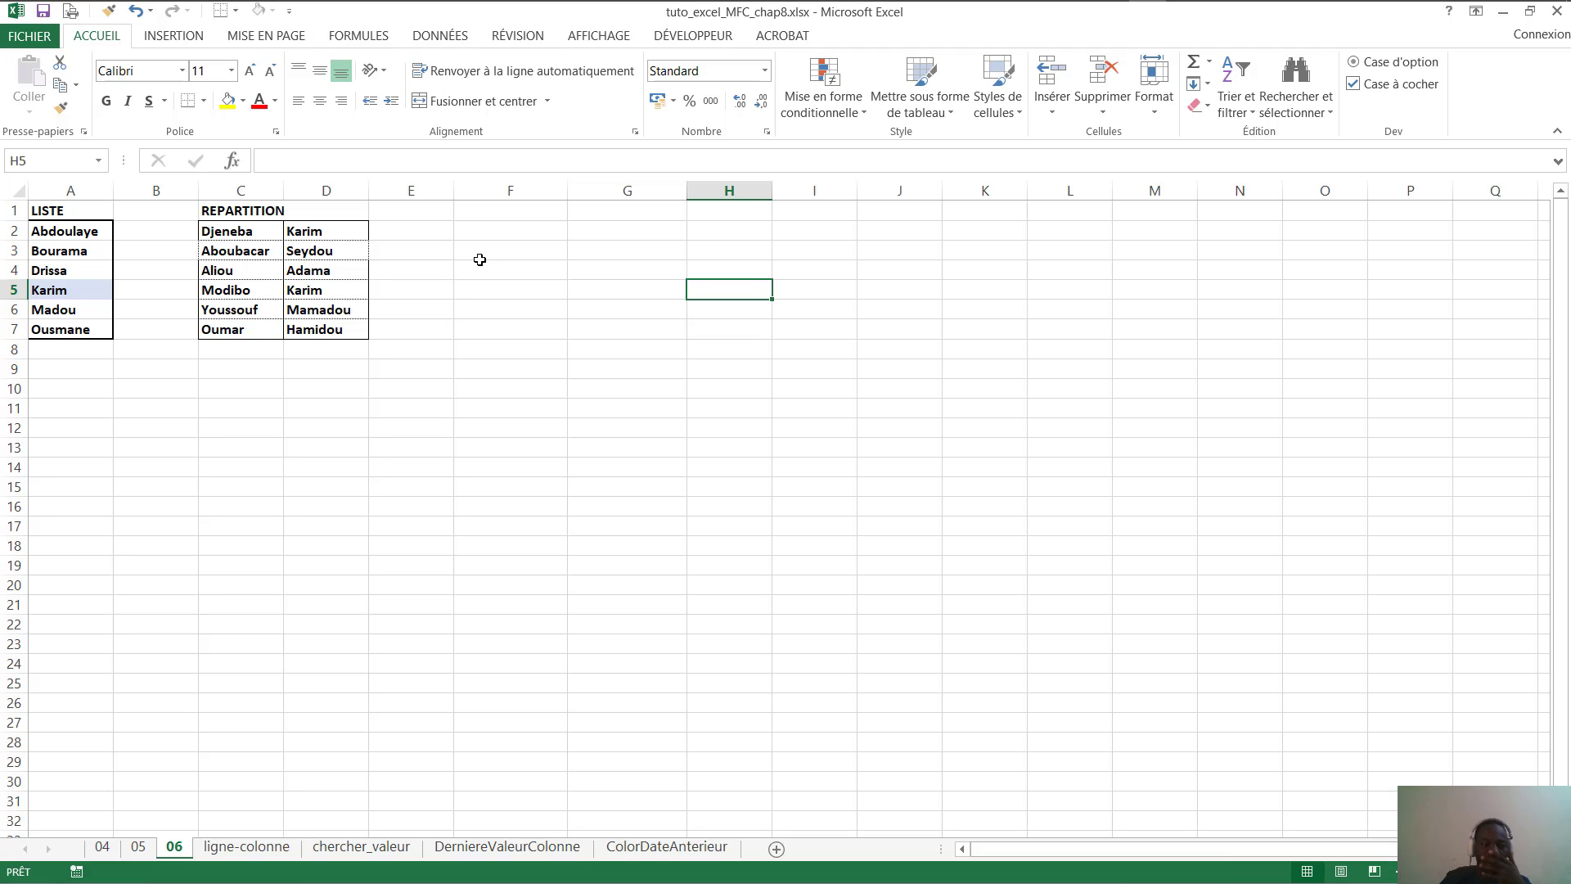
{"action": "left_click", "coordinate": [75, 272]}
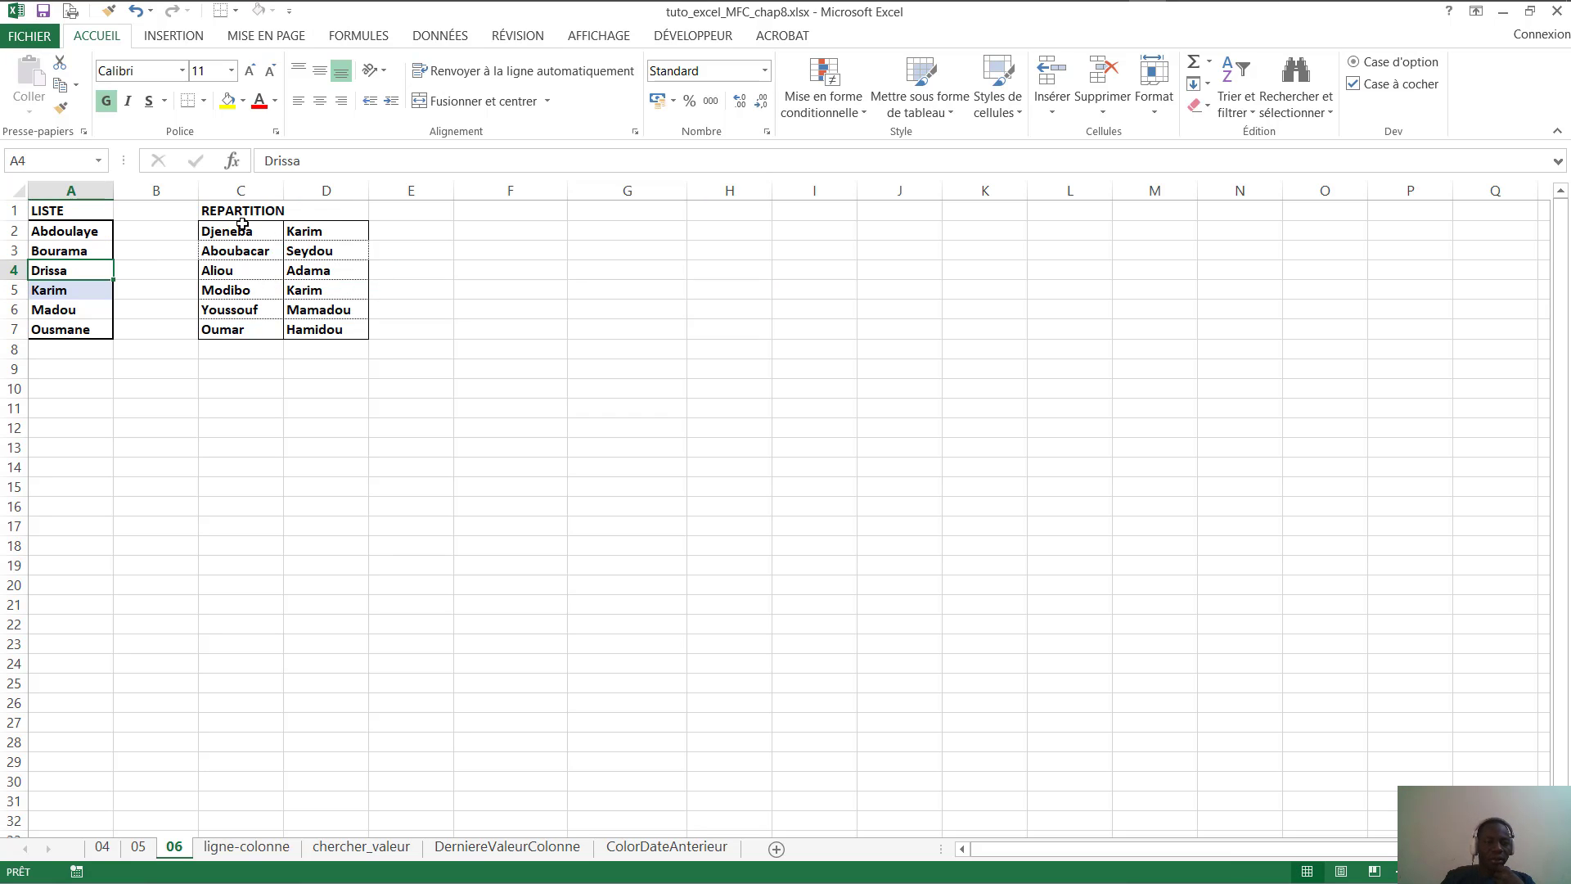
{"action": "left_click_drag", "start_coordinate": [62, 229], "coordinate": [65, 319]}
{"action": "left_click", "coordinate": [70, 231]}
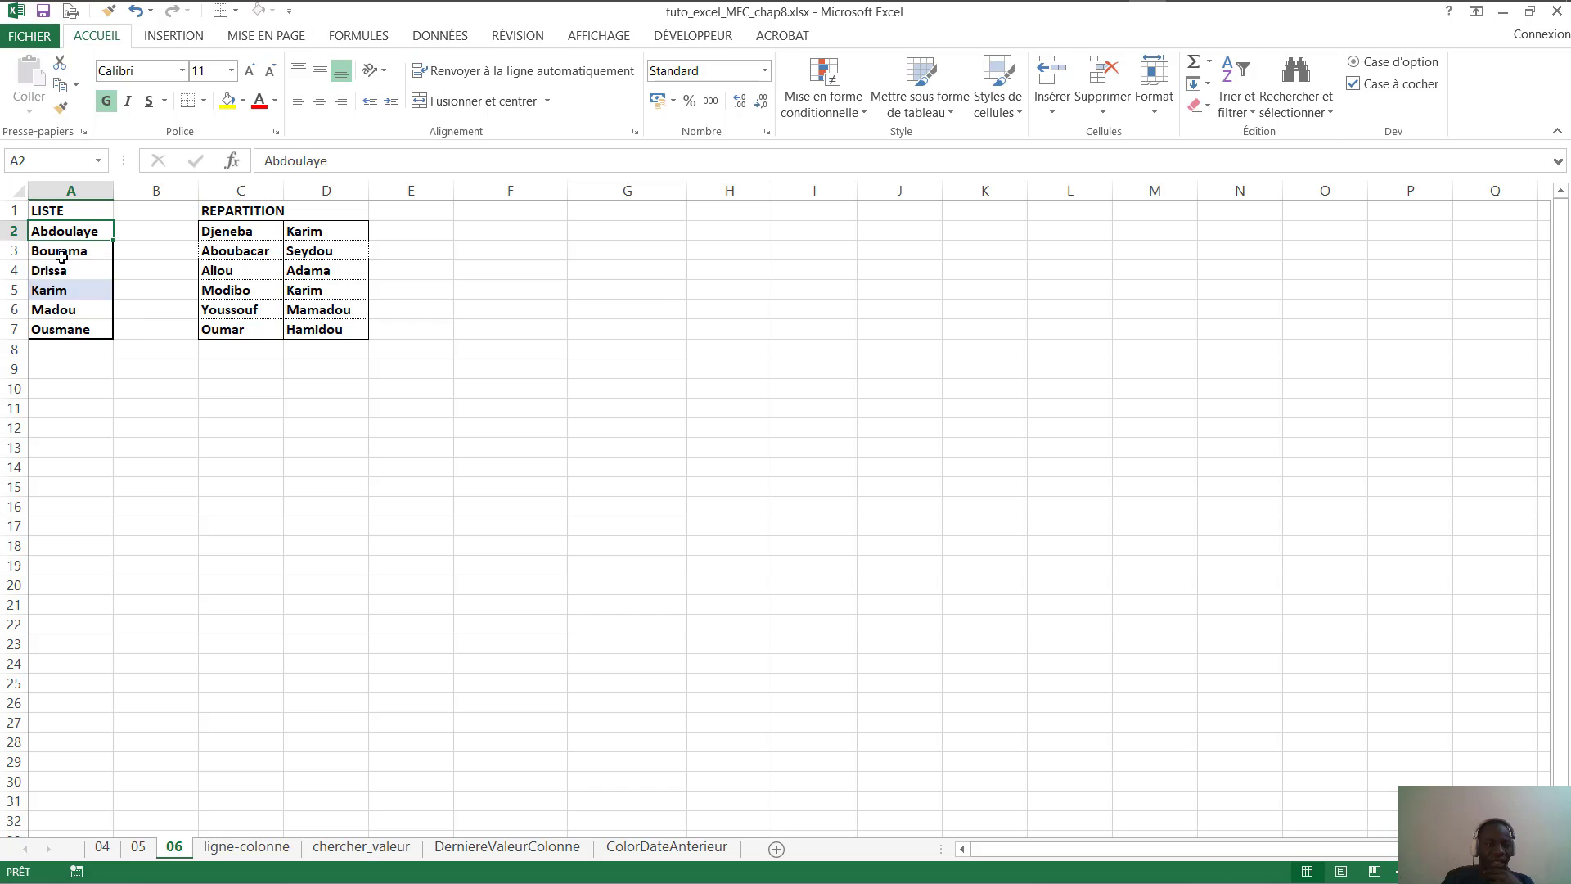
{"action": "left_click", "coordinate": [72, 251]}
{"action": "left_click", "coordinate": [74, 231]}
{"action": "left_click", "coordinate": [75, 254]}
{"action": "left_click", "coordinate": [74, 291]}
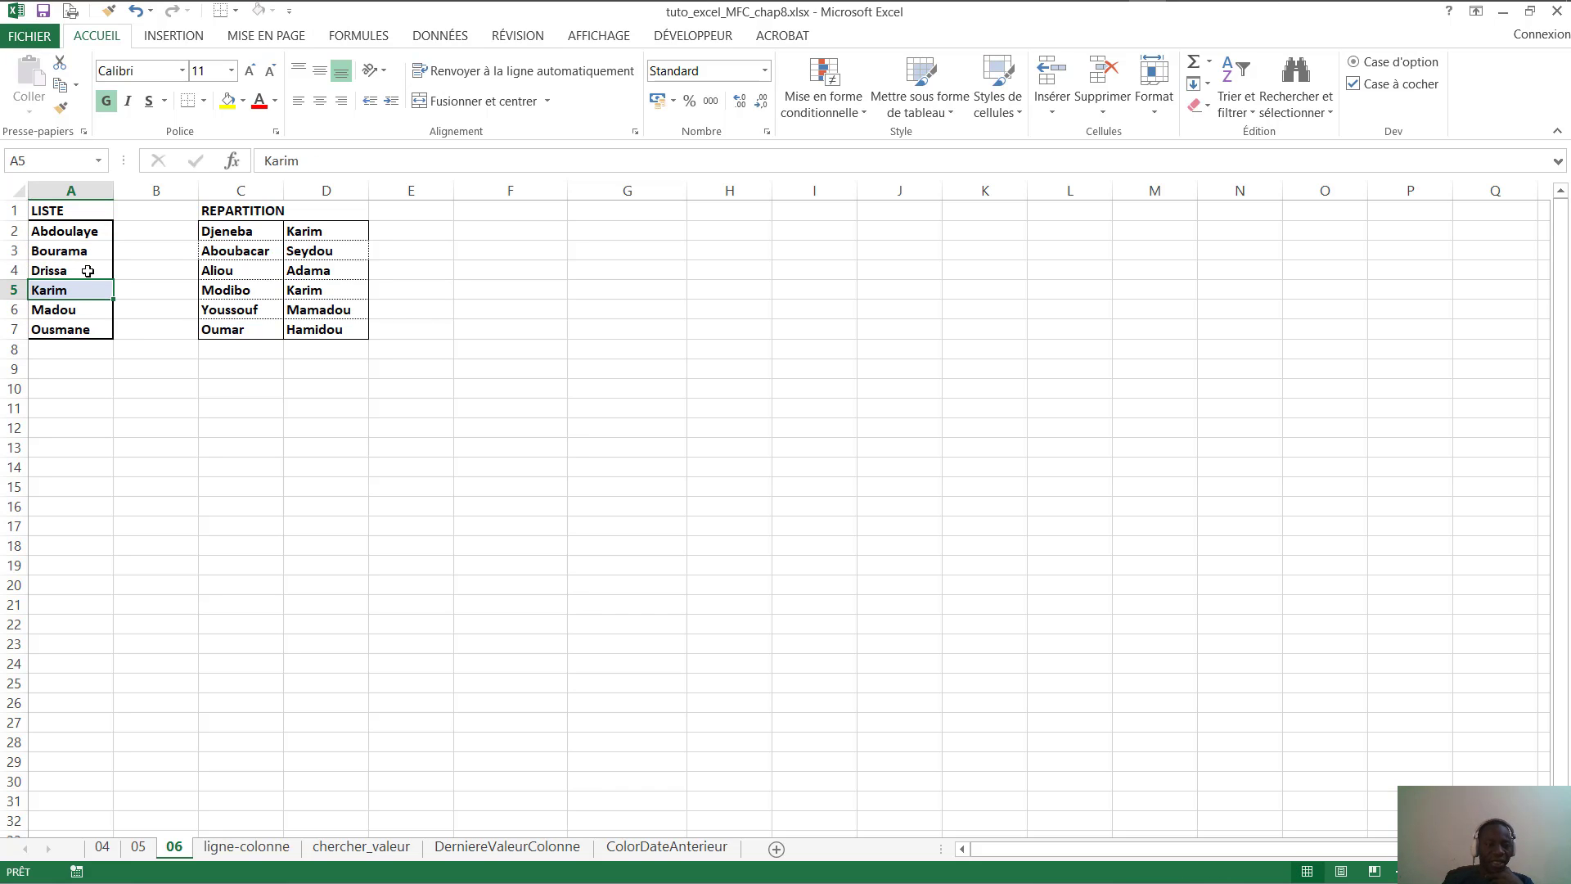
Examine the names in the REPARTITION table, C2:D7, as the range to compare with the list
{"action": "left_click", "coordinate": [258, 234]}
{"action": "left_click", "coordinate": [345, 234]}
{"action": "left_click", "coordinate": [274, 232]}
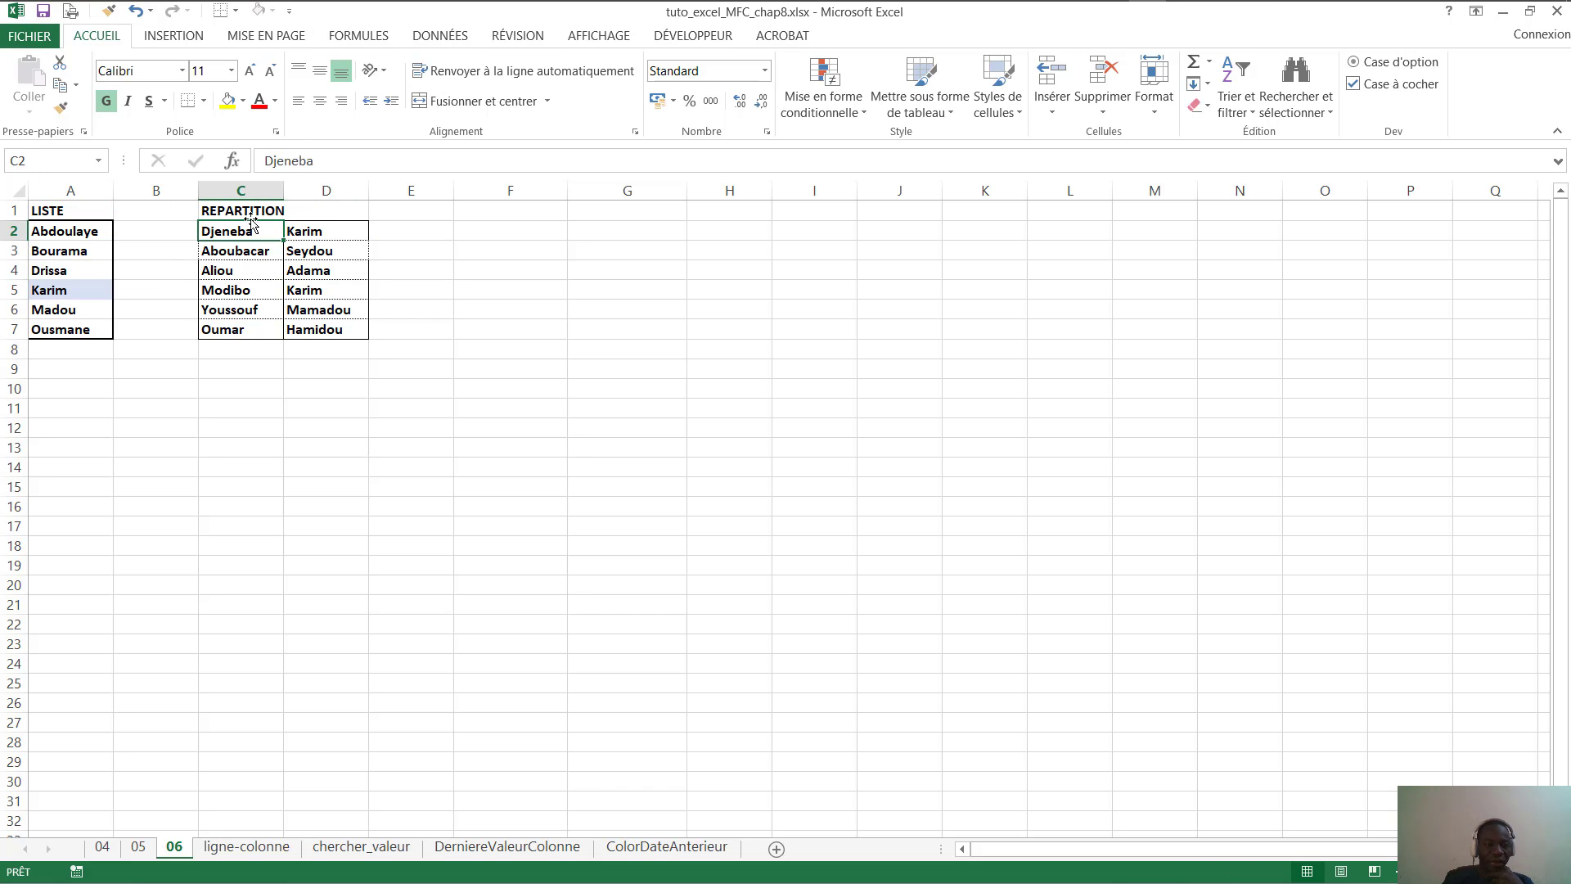
{"action": "left_click_drag", "start_coordinate": [231, 227], "coordinate": [328, 330]}
{"action": "left_click", "coordinate": [324, 311]}
{"action": "left_click", "coordinate": [156, 268]}
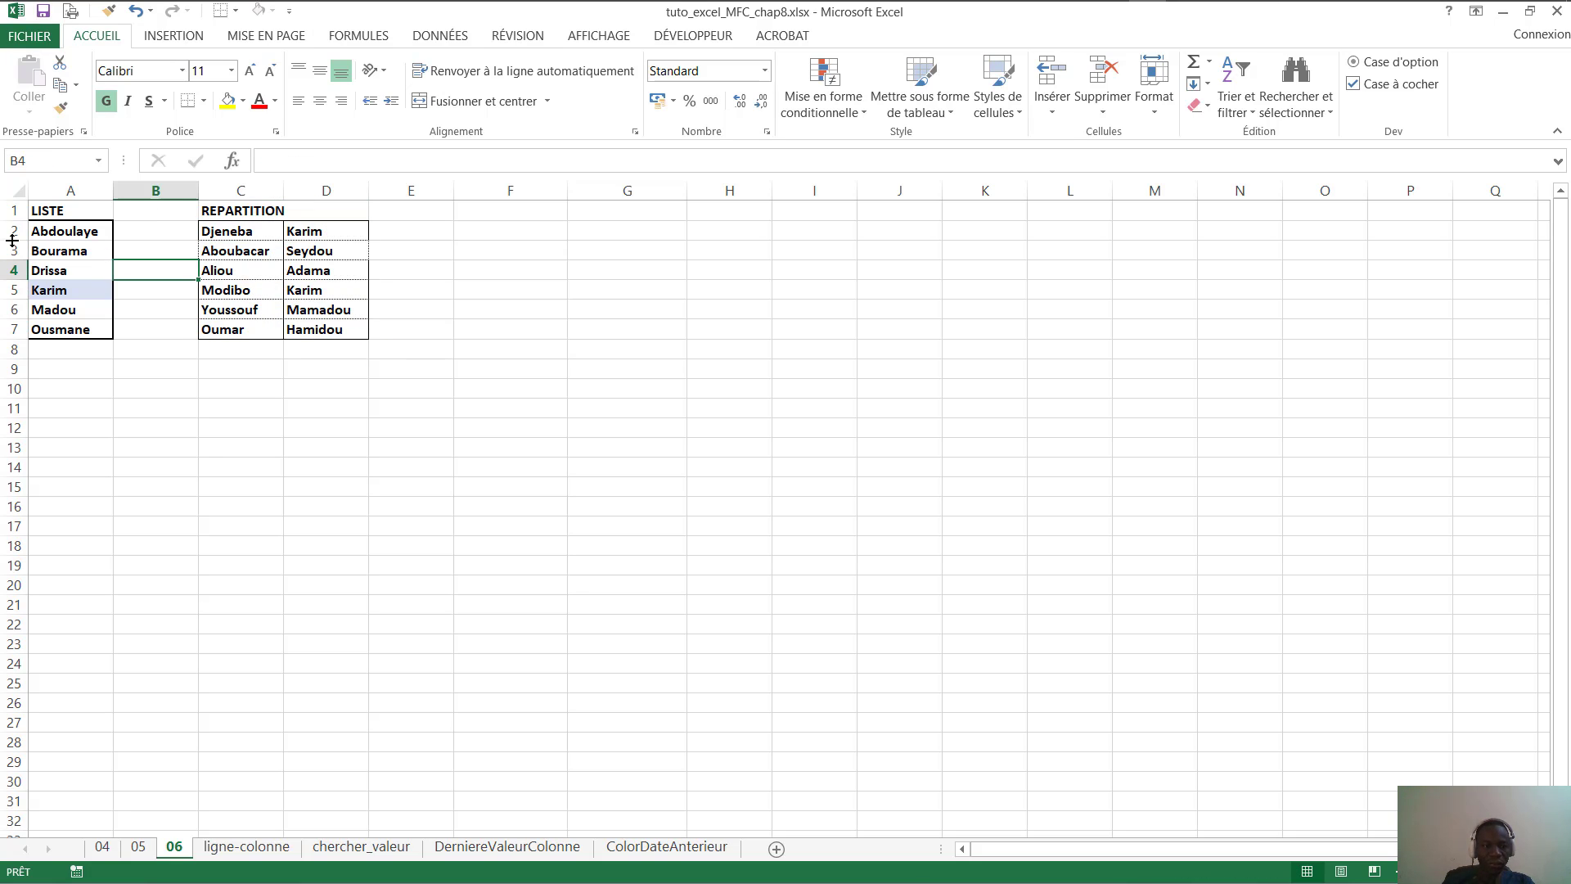
Delete the existing conditional formatting rule applied to the LISTE names in A2:A7
{"action": "left_click", "coordinate": [55, 249]}
{"action": "left_click", "coordinate": [90, 229]}
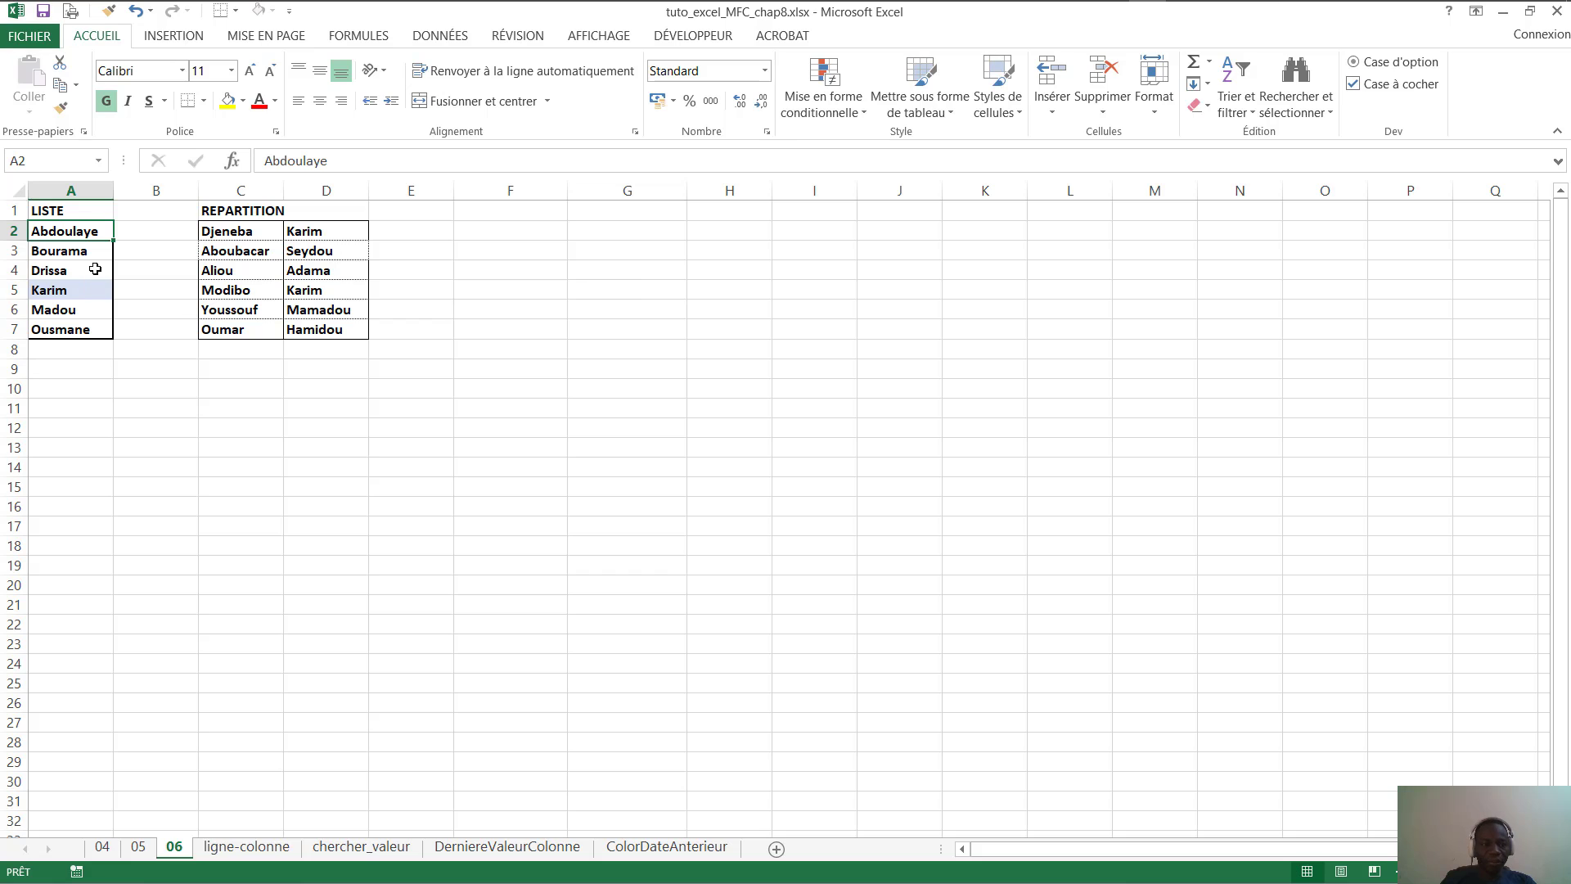
{"action": "left_click", "coordinate": [858, 108]}
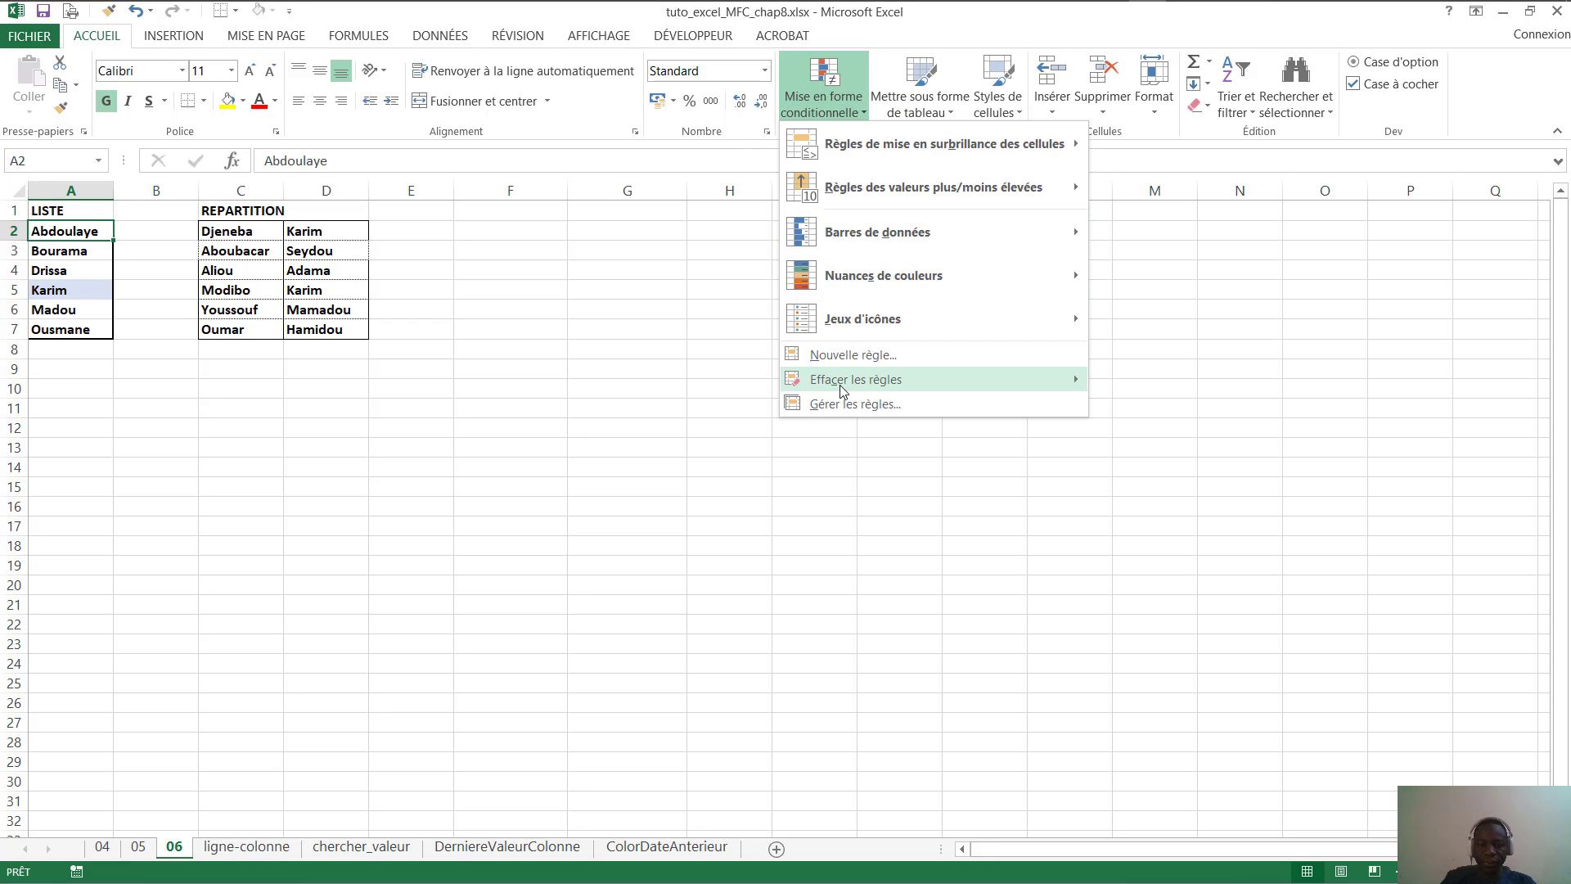
{"action": "mouse_move", "coordinate": [854, 371]}
{"action": "left_click", "coordinate": [818, 403]}
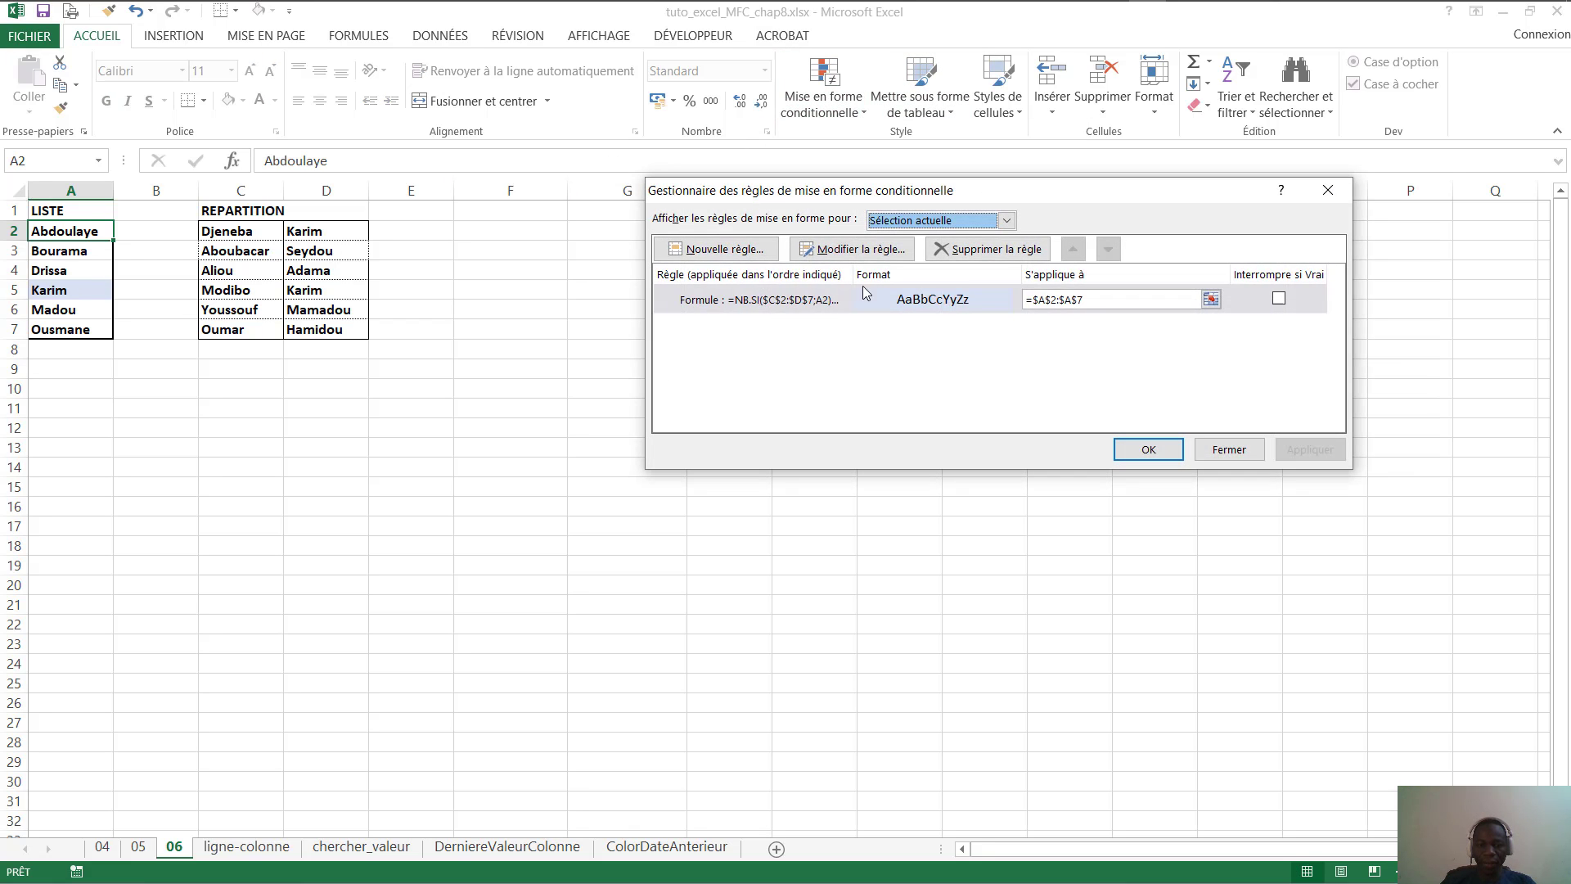
{"action": "left_click", "coordinate": [1111, 358]}
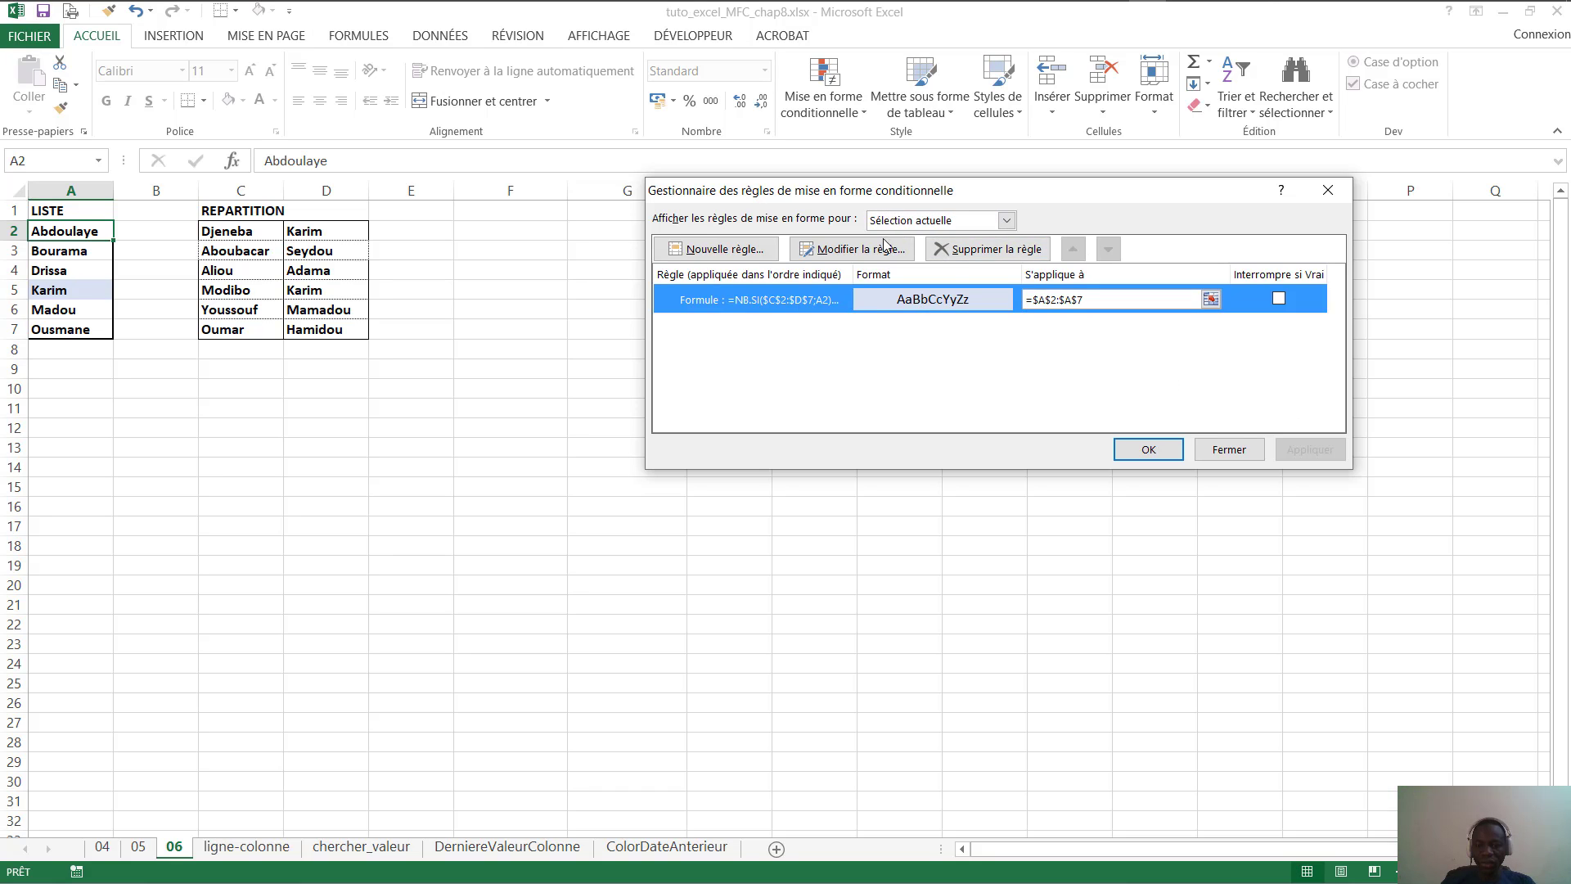
{"action": "left_click", "coordinate": [986, 249]}
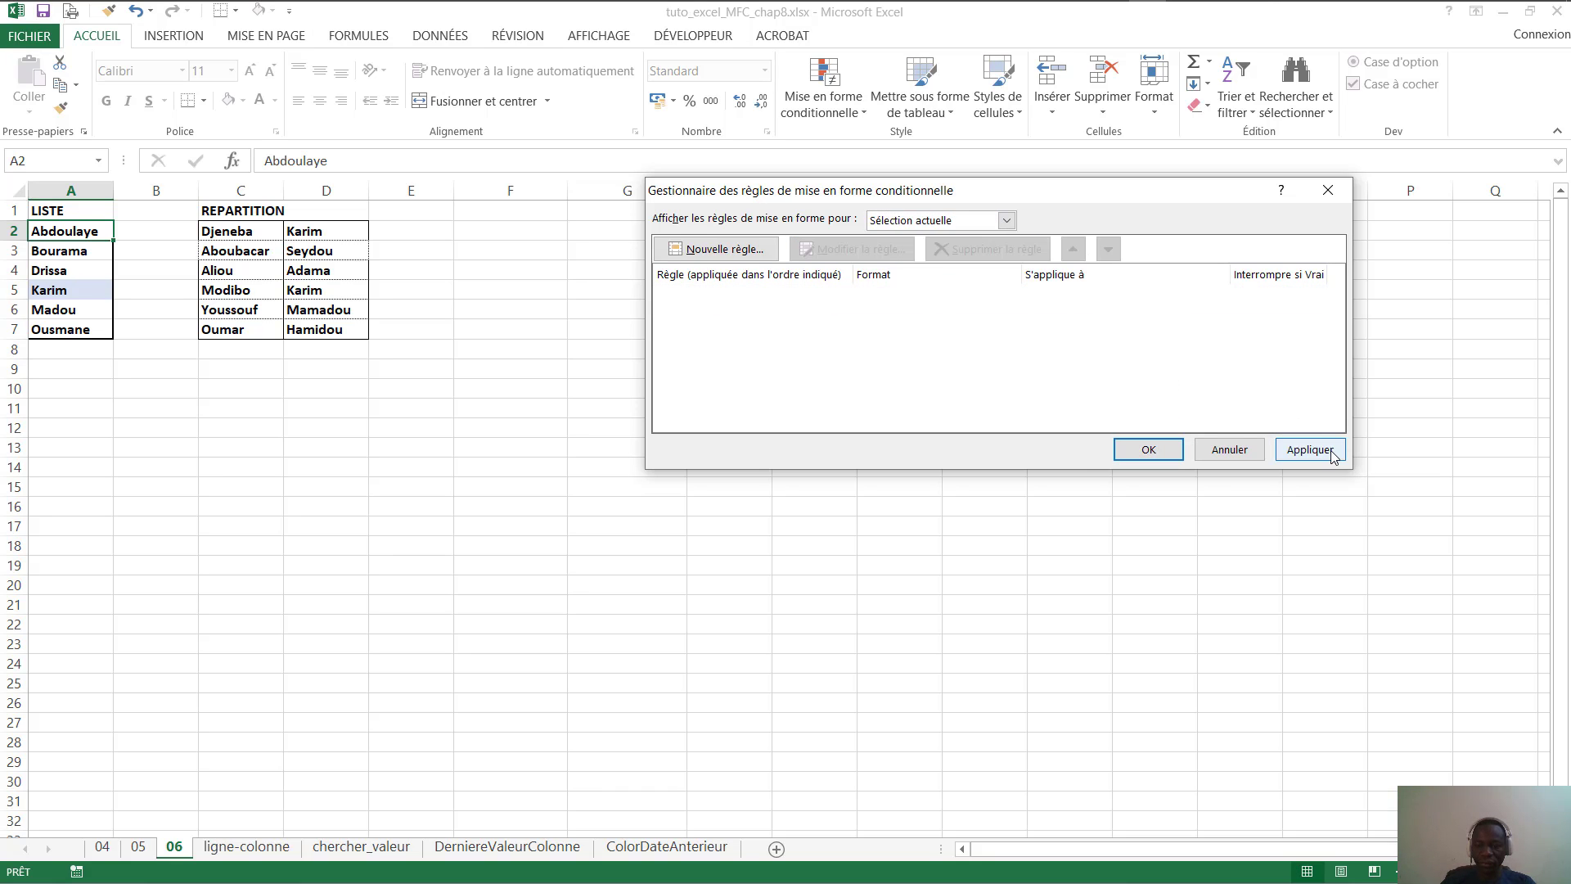
{"action": "left_click", "coordinate": [1309, 450]}
{"action": "key", "text": "Return"}
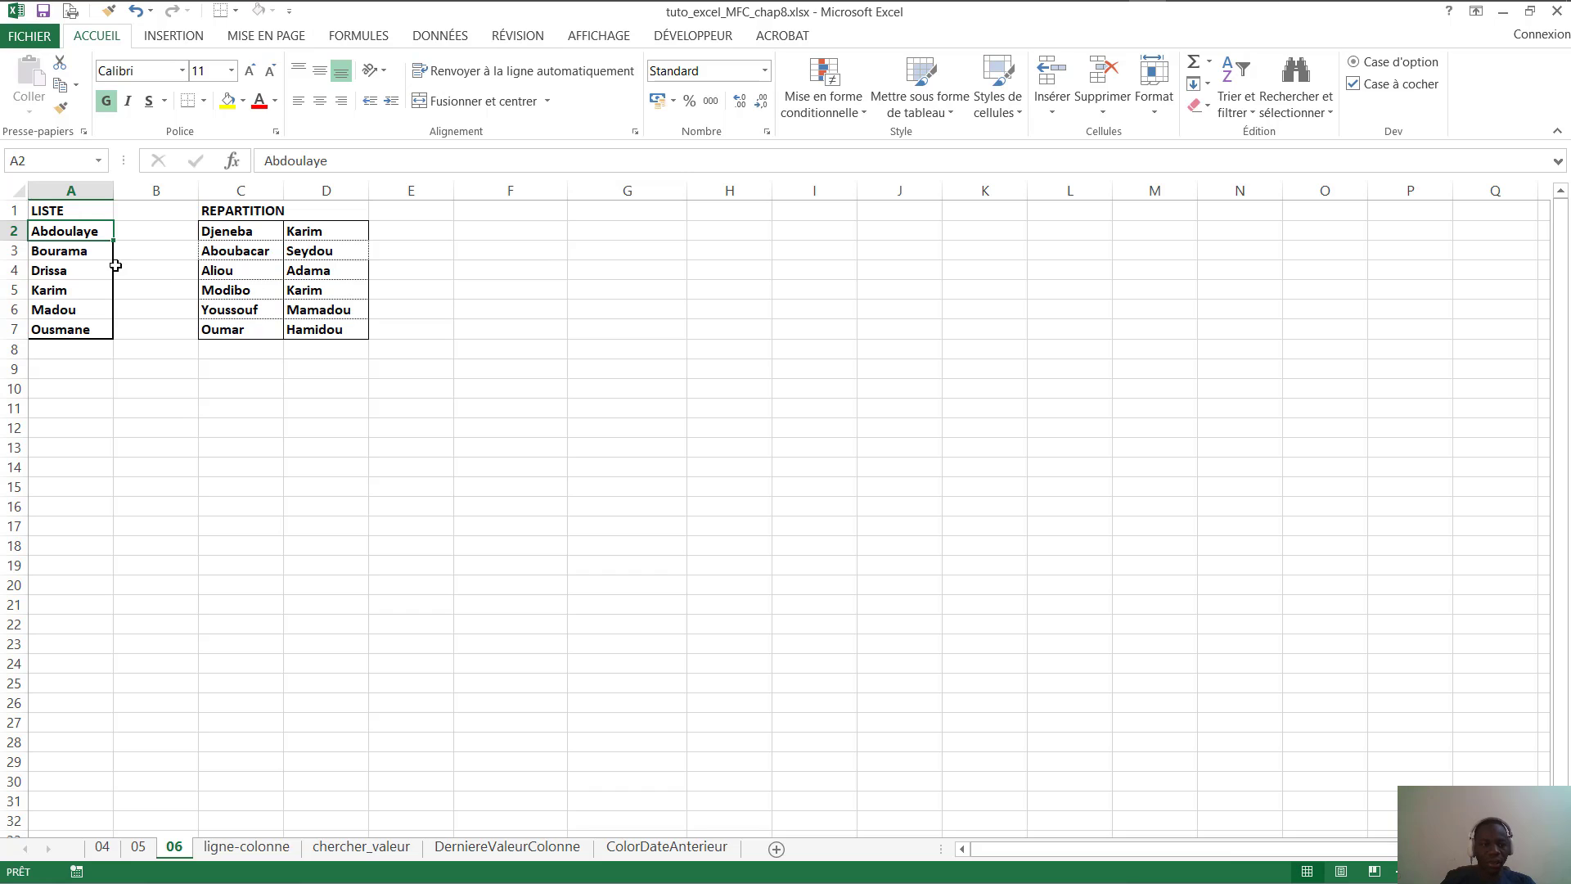
Start a new formula-based conditional formatting rule from cell A2, beginning the formula with =NB.SI(
{"action": "left_click", "coordinate": [79, 240]}
{"action": "left_click", "coordinate": [80, 290]}
{"action": "left_click", "coordinate": [87, 231]}
{"action": "left_click", "coordinate": [867, 116]}
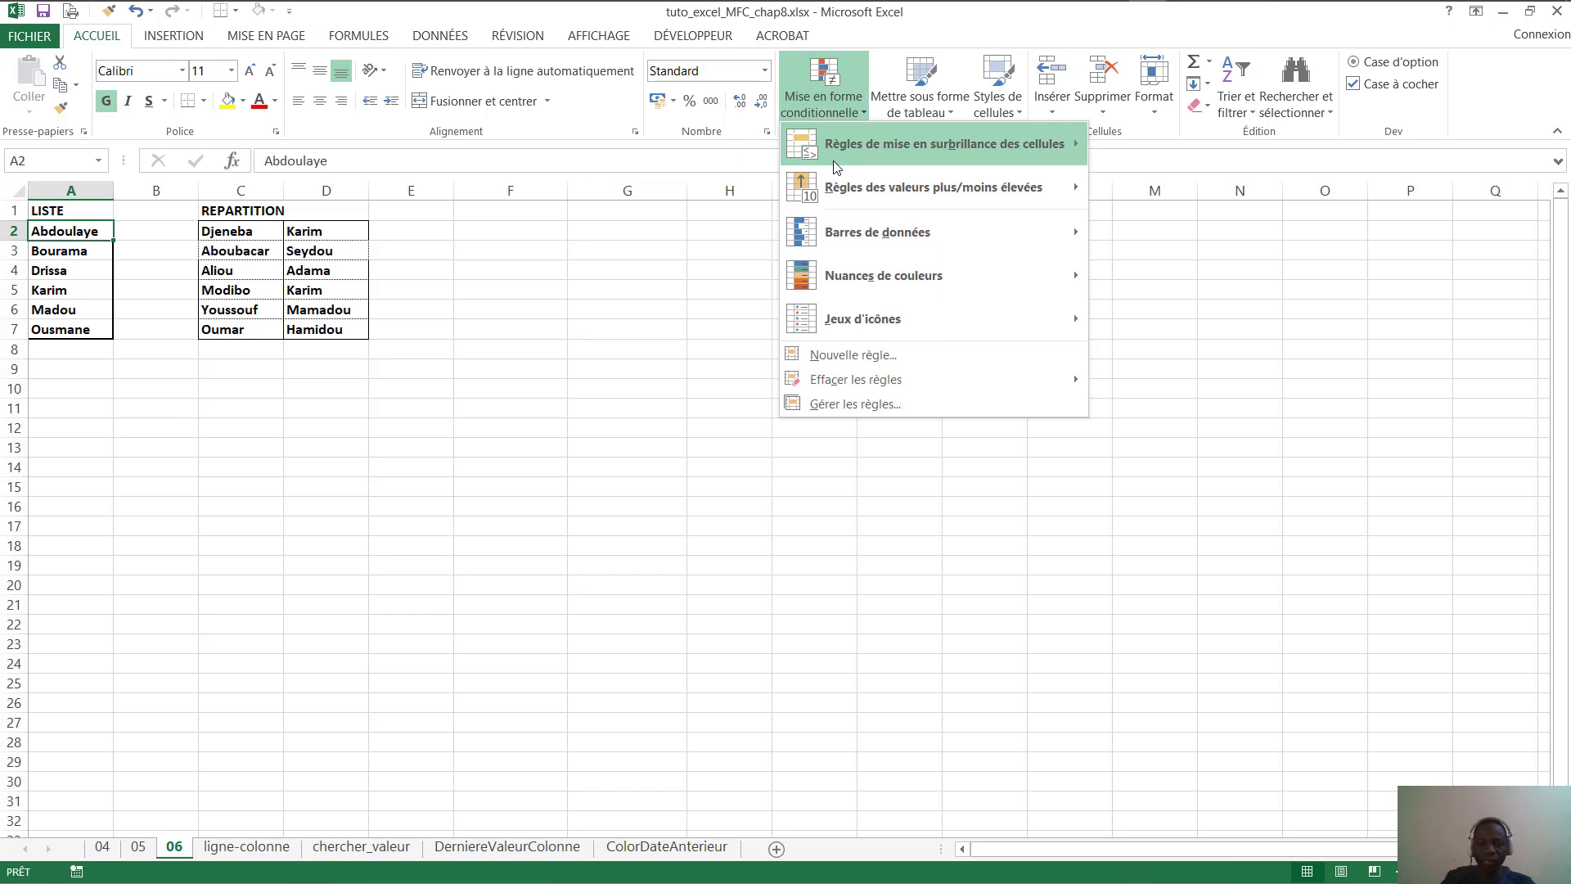
{"action": "left_click", "coordinate": [855, 355]}
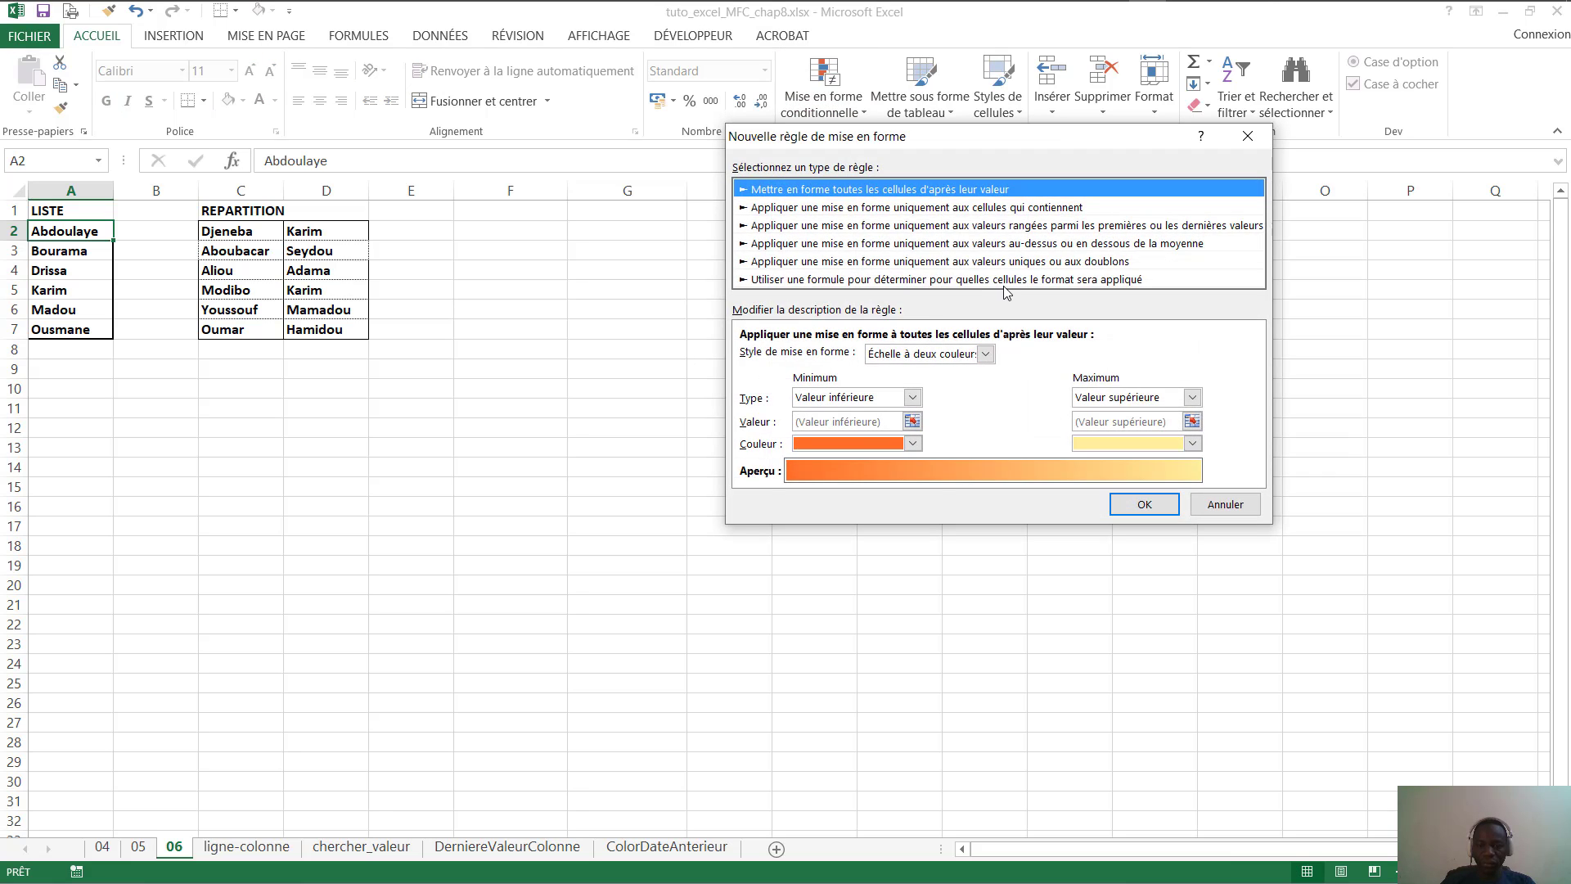
{"action": "left_click", "coordinate": [1004, 283]}
{"action": "left_click", "coordinate": [757, 355]}
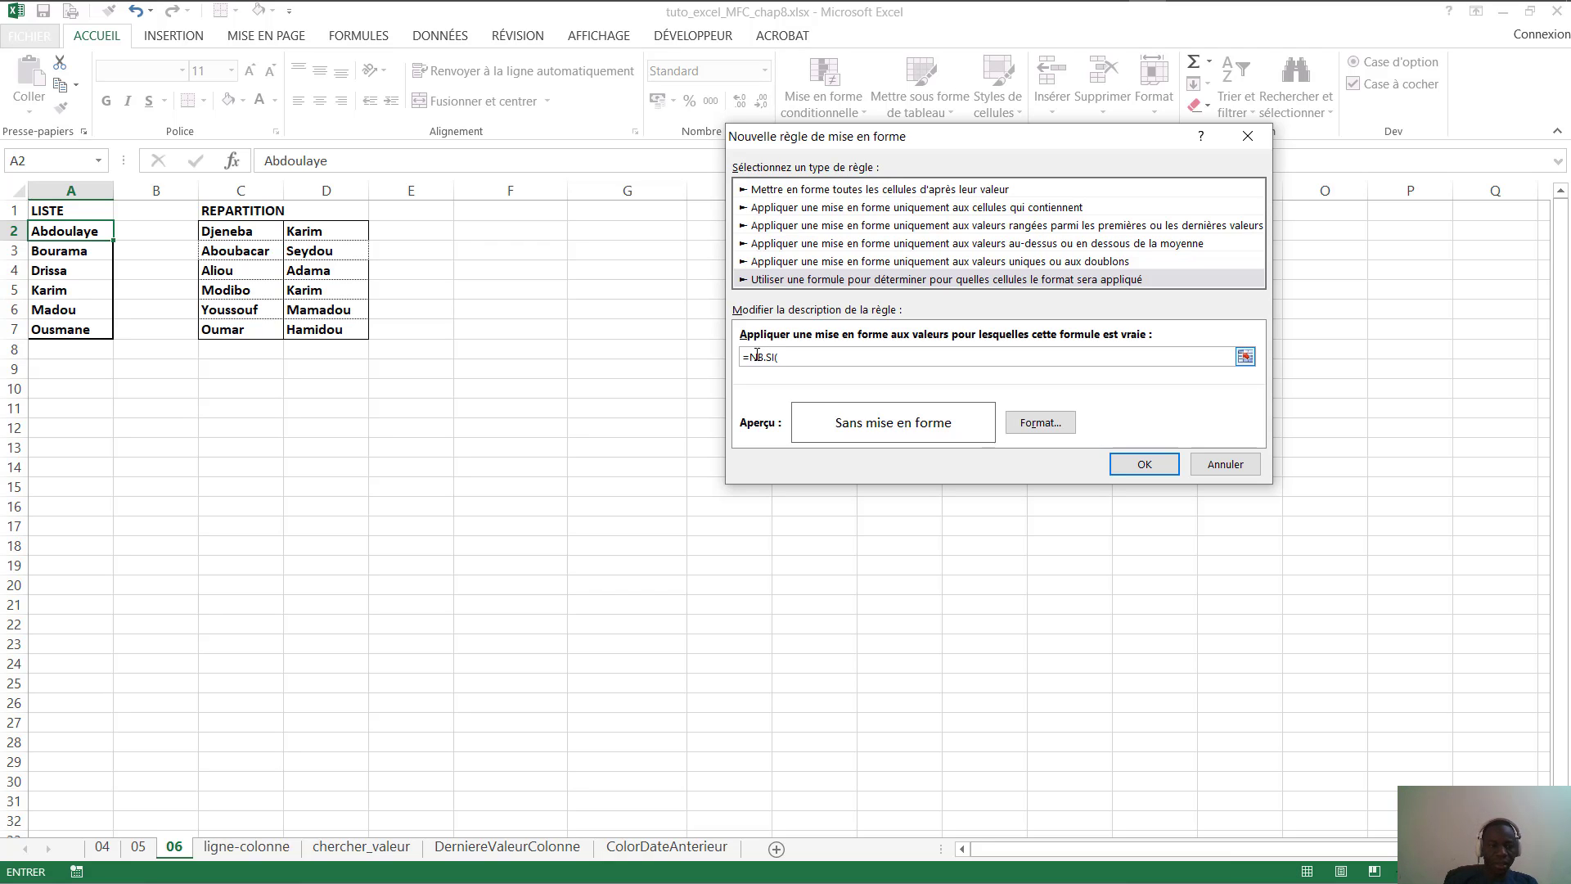
{"action": "left_click", "coordinate": [70, 232]}
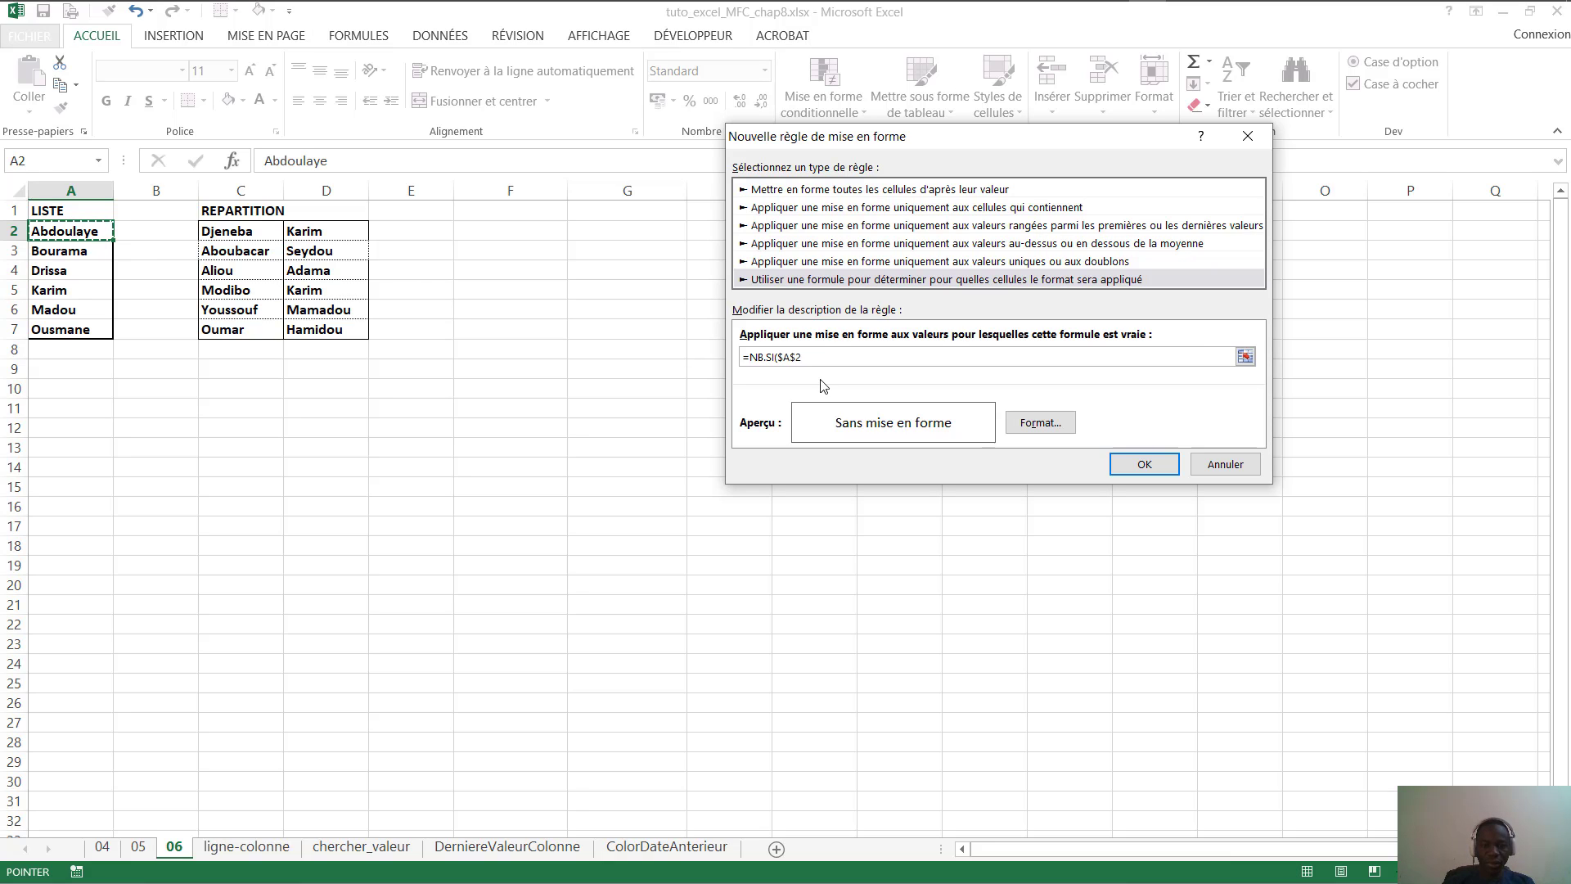
{"action": "left_click", "coordinate": [799, 357]}
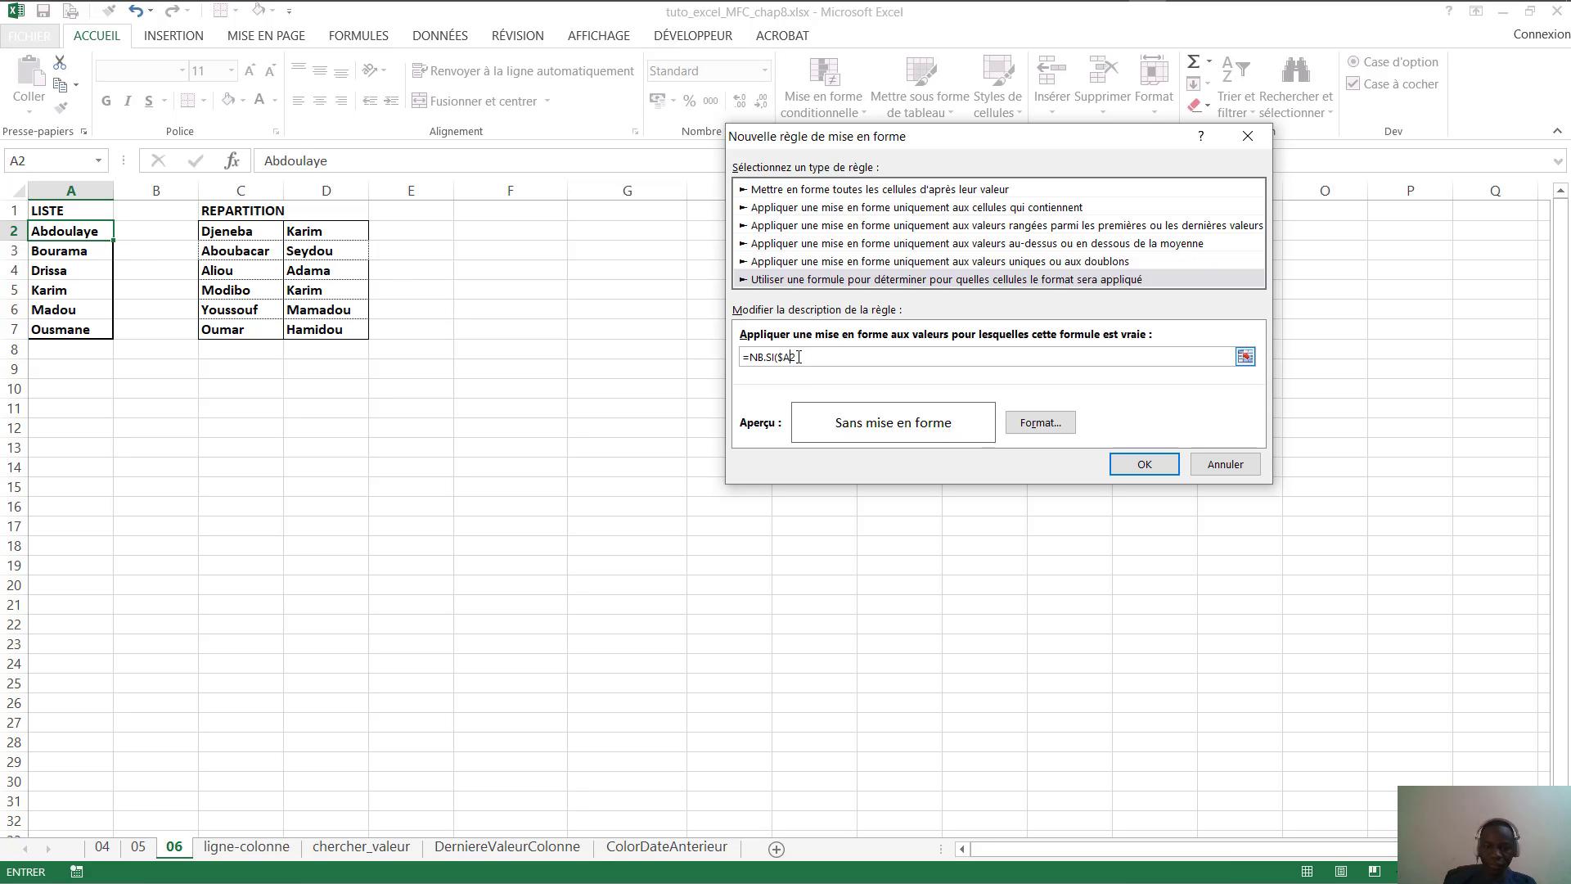
{"action": "type", "text": ";"}
{"action": "left_click_drag", "start_coordinate": [234, 233], "coordinate": [324, 335]}
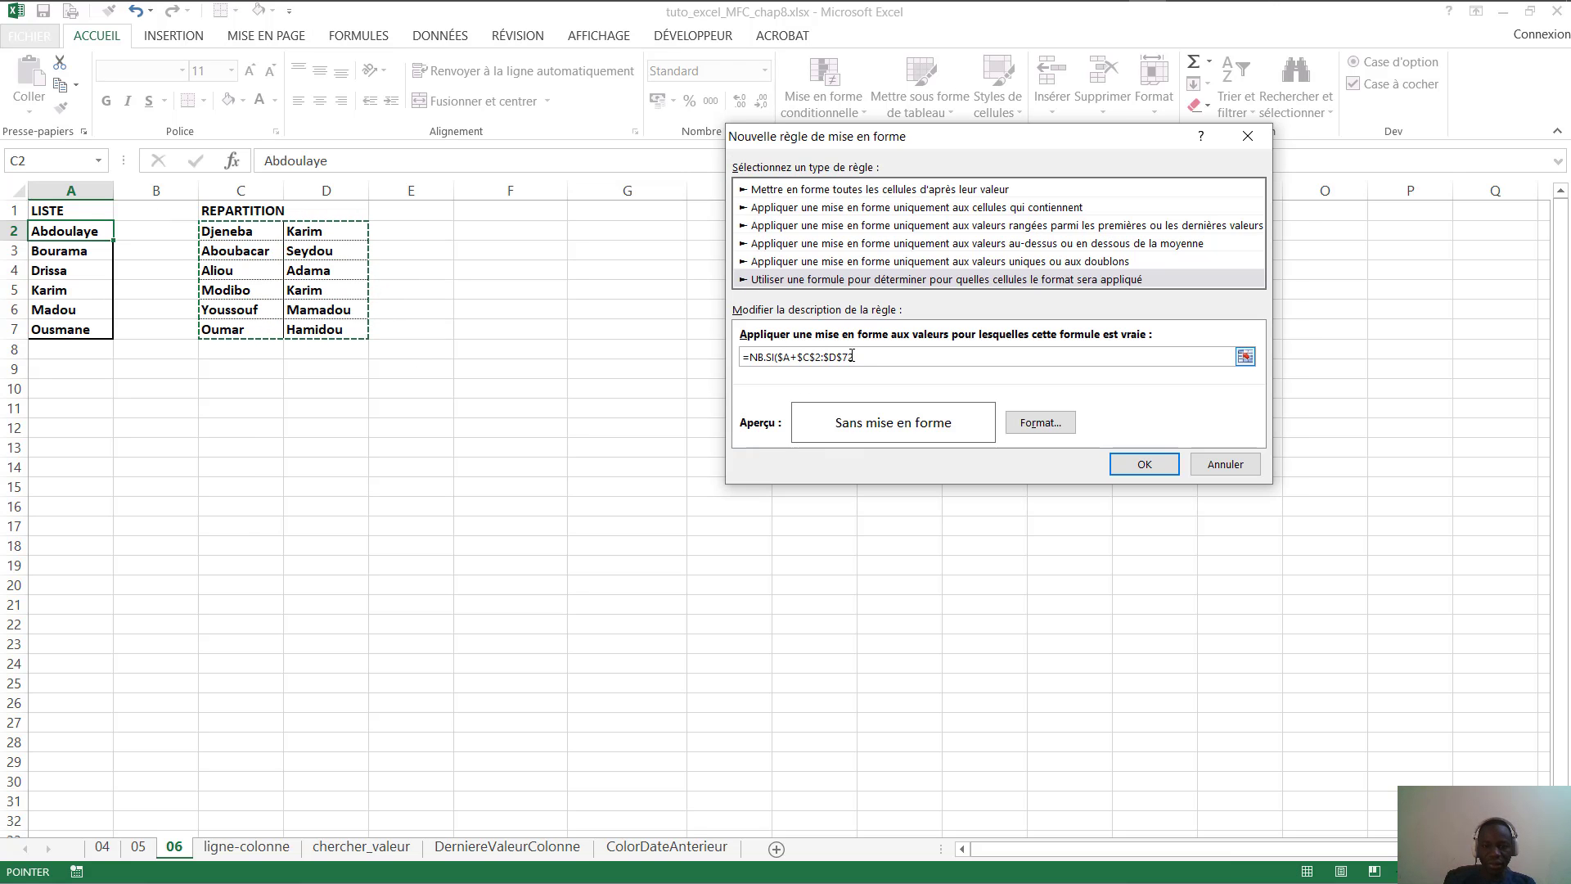
{"action": "left_click_drag", "start_coordinate": [867, 356], "coordinate": [775, 357]}
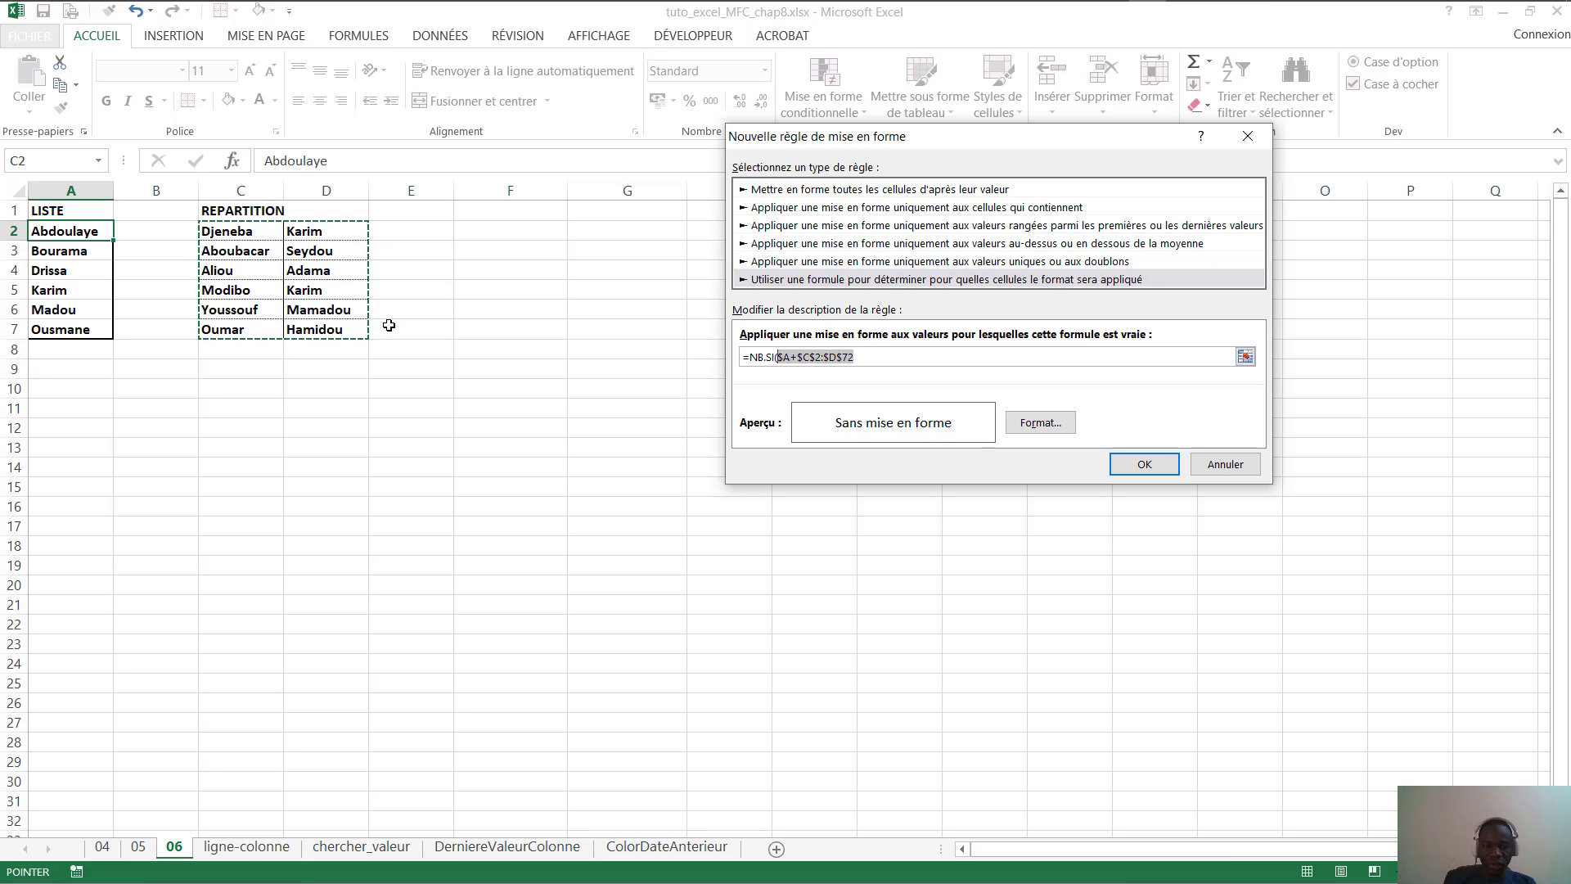
{"action": "key", "text": "BackSpace"}
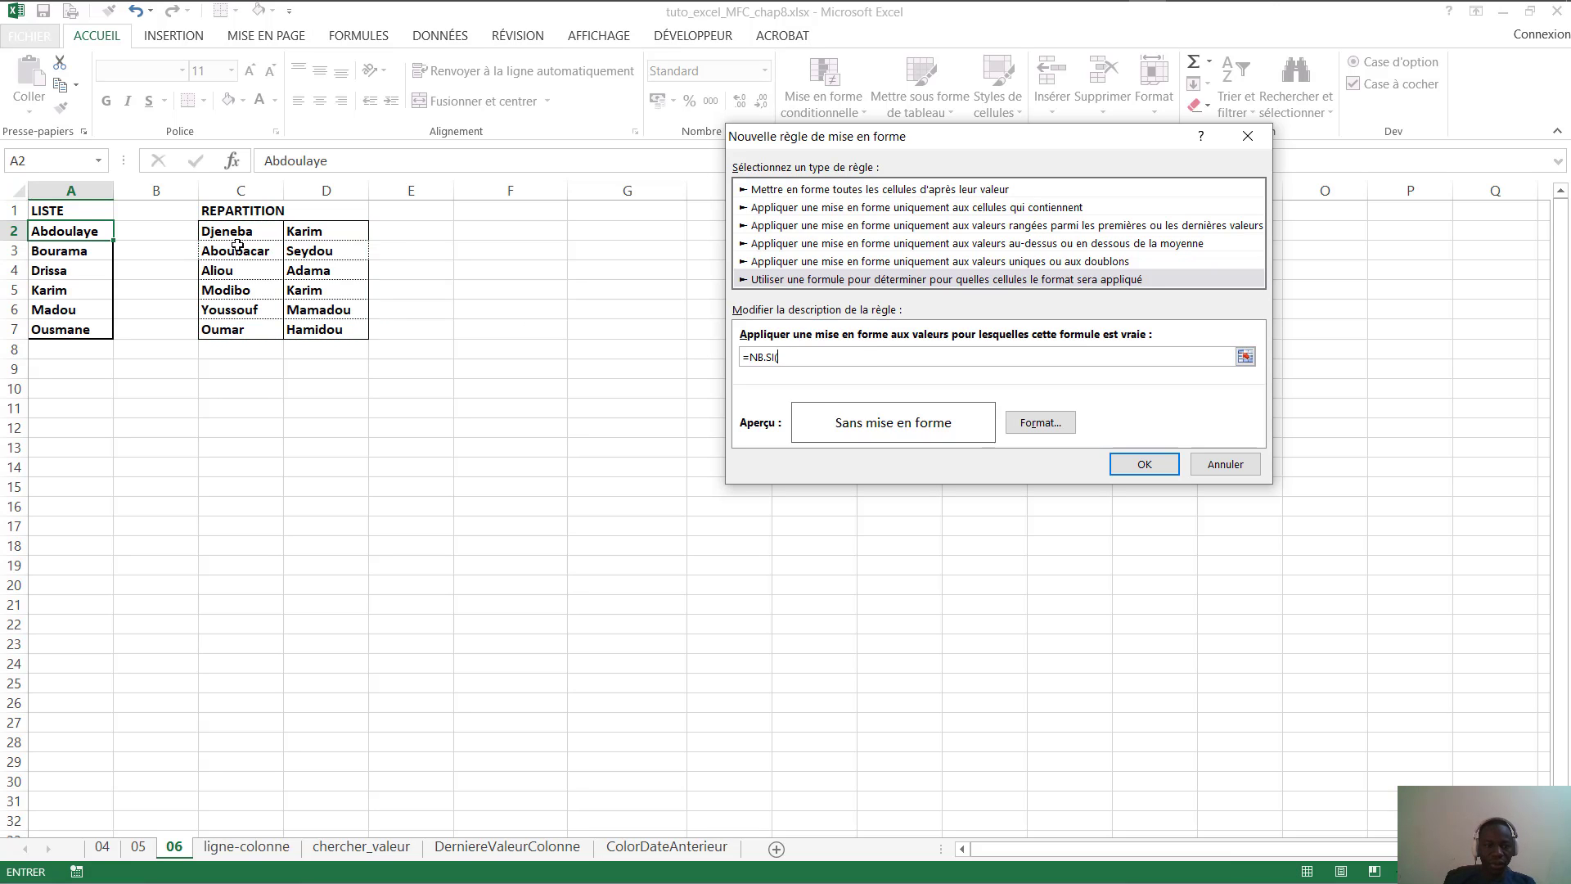
Complete the rule's formula as =NB.SI($C$2:$D$7;A2), with an absolute REPARTITION range and a relative reference to A2
{"action": "left_click_drag", "start_coordinate": [238, 237], "coordinate": [342, 332]}
{"action": "type", "text": ";"}
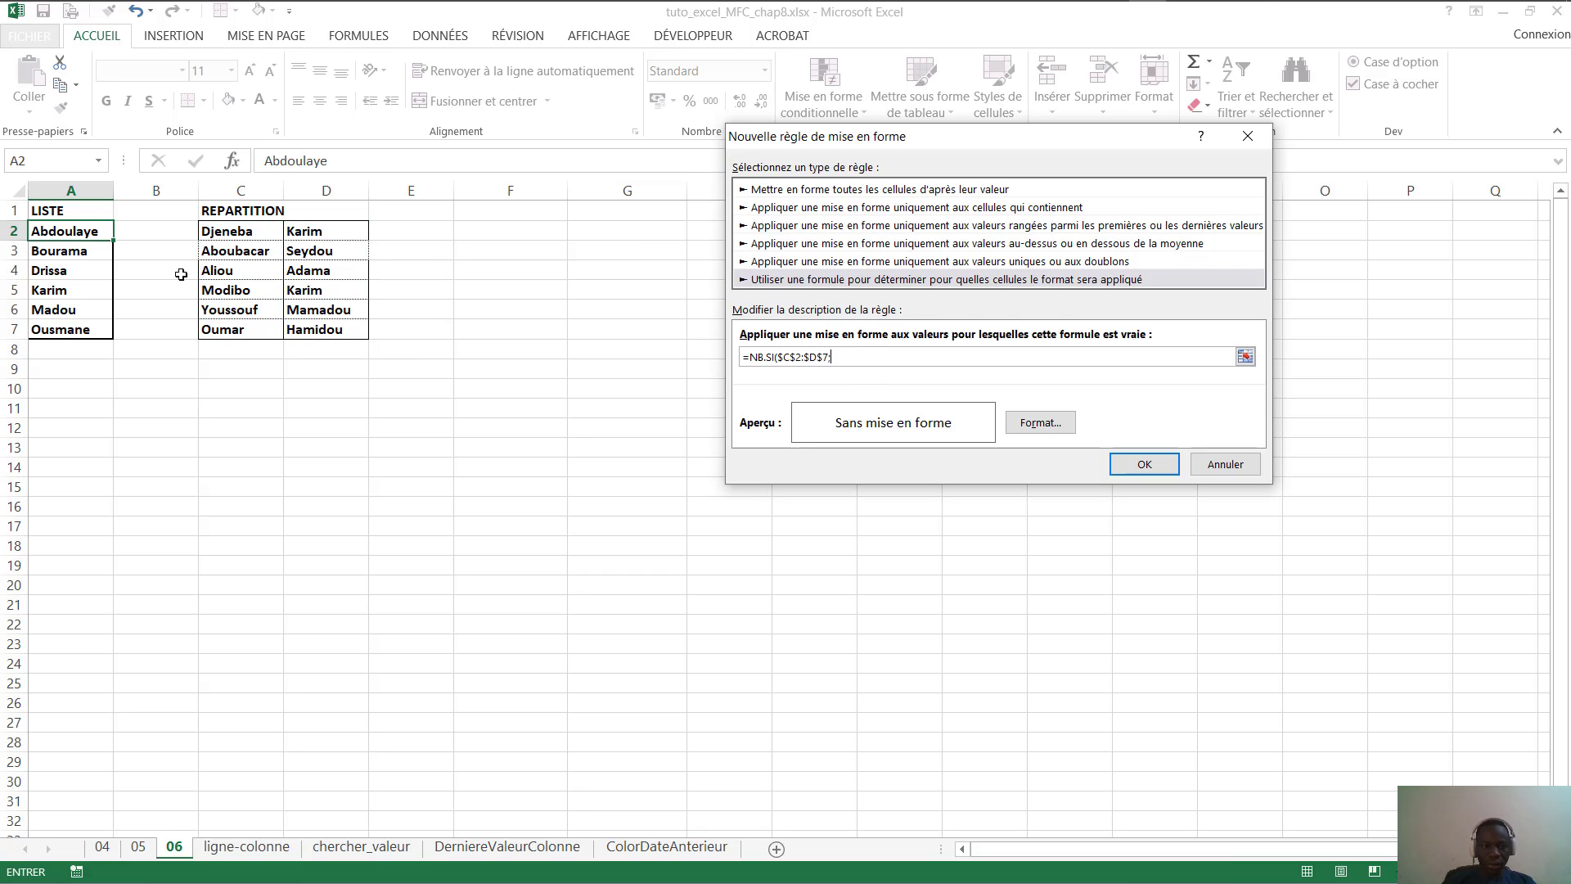
{"action": "left_click", "coordinate": [94, 234]}
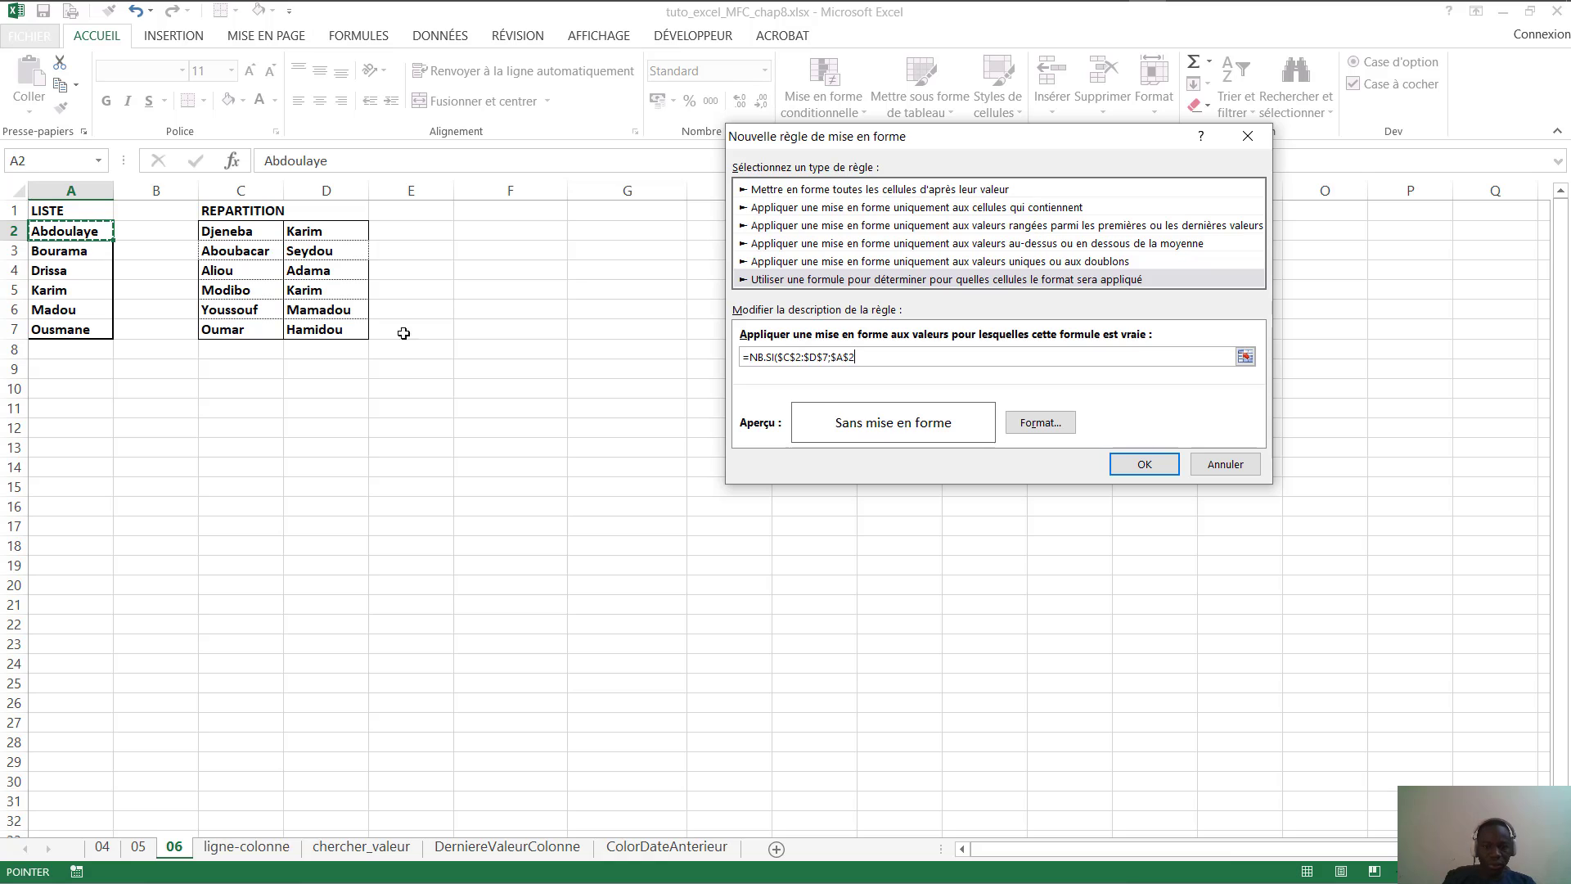
{"action": "left_click", "coordinate": [839, 358]}
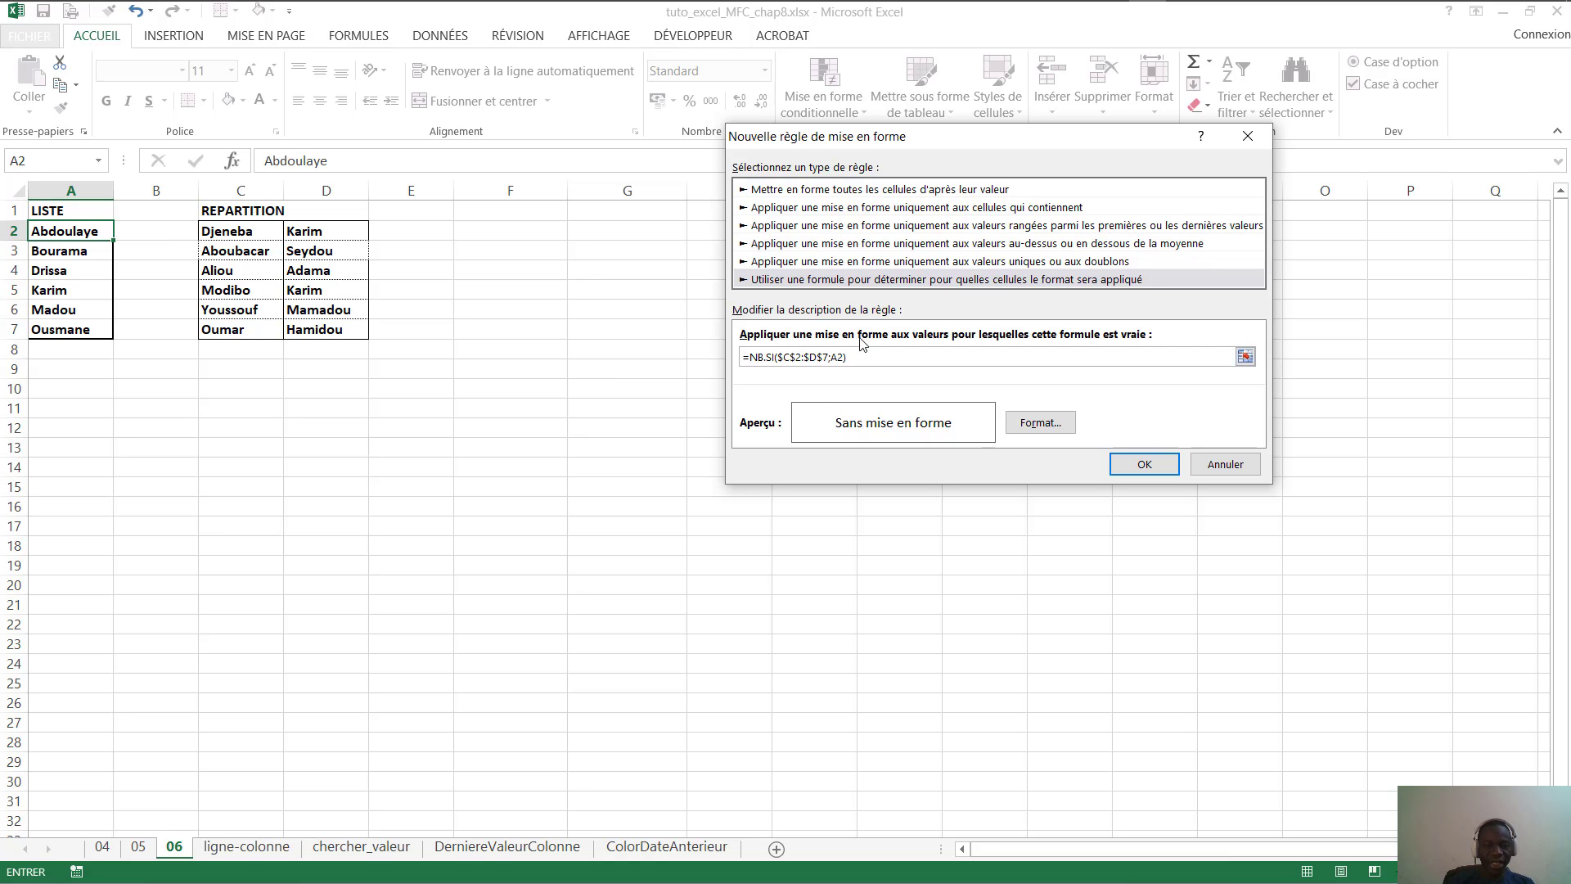
Finish the rule's formula as =NB.SI($C$2:$D$7;A2)>0, give it a light blue fill and create the rule
{"action": "type", "text": ">0"}
{"action": "left_click", "coordinate": [1040, 422]}
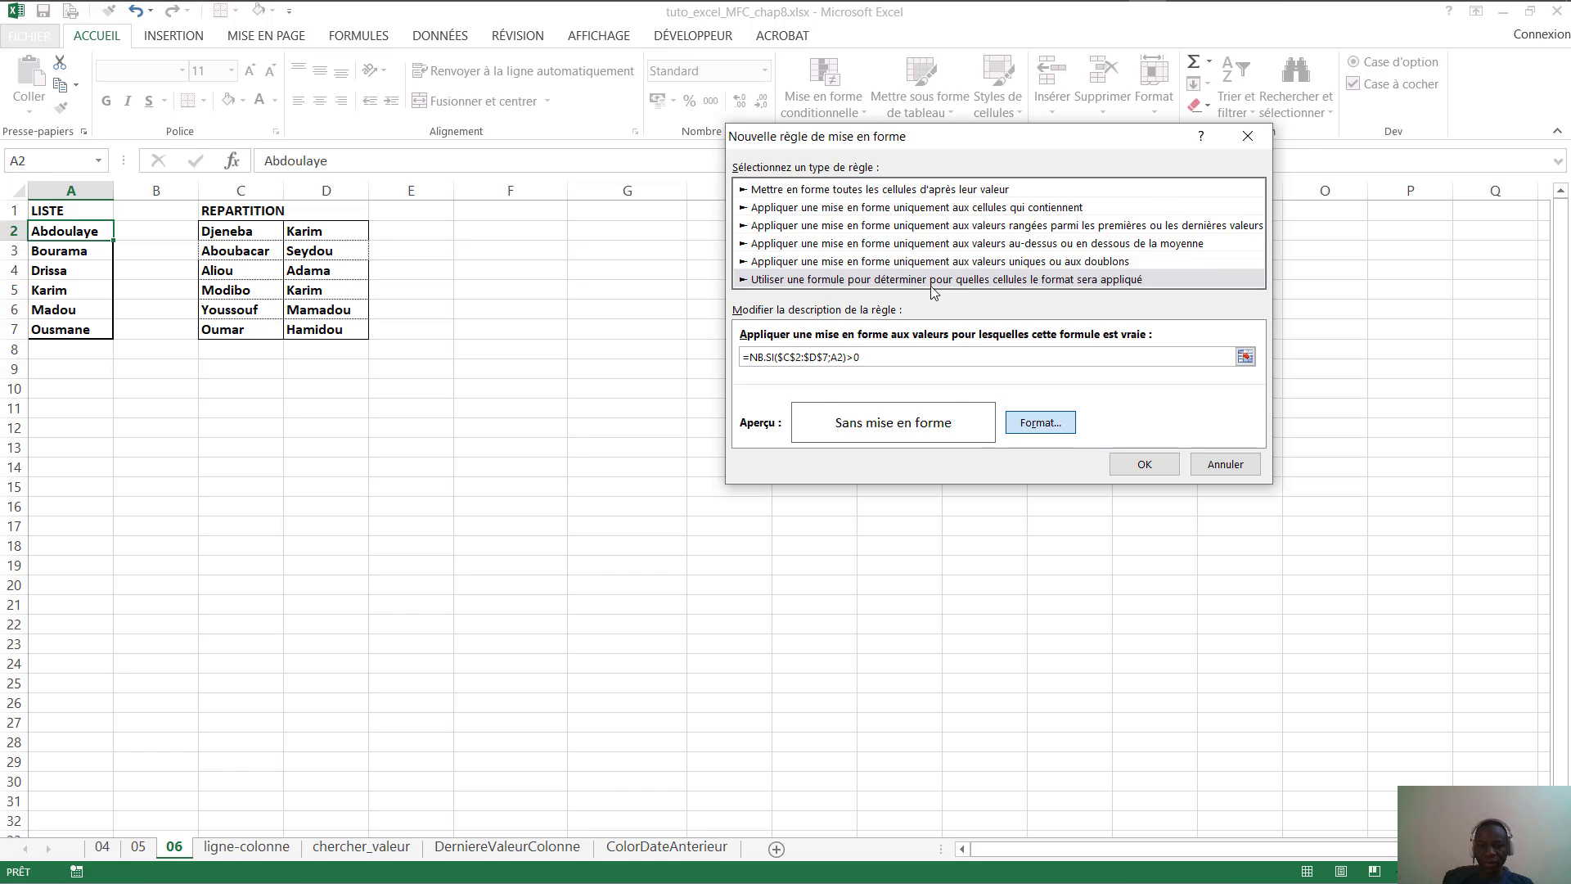
{"action": "left_click", "coordinate": [975, 79]}
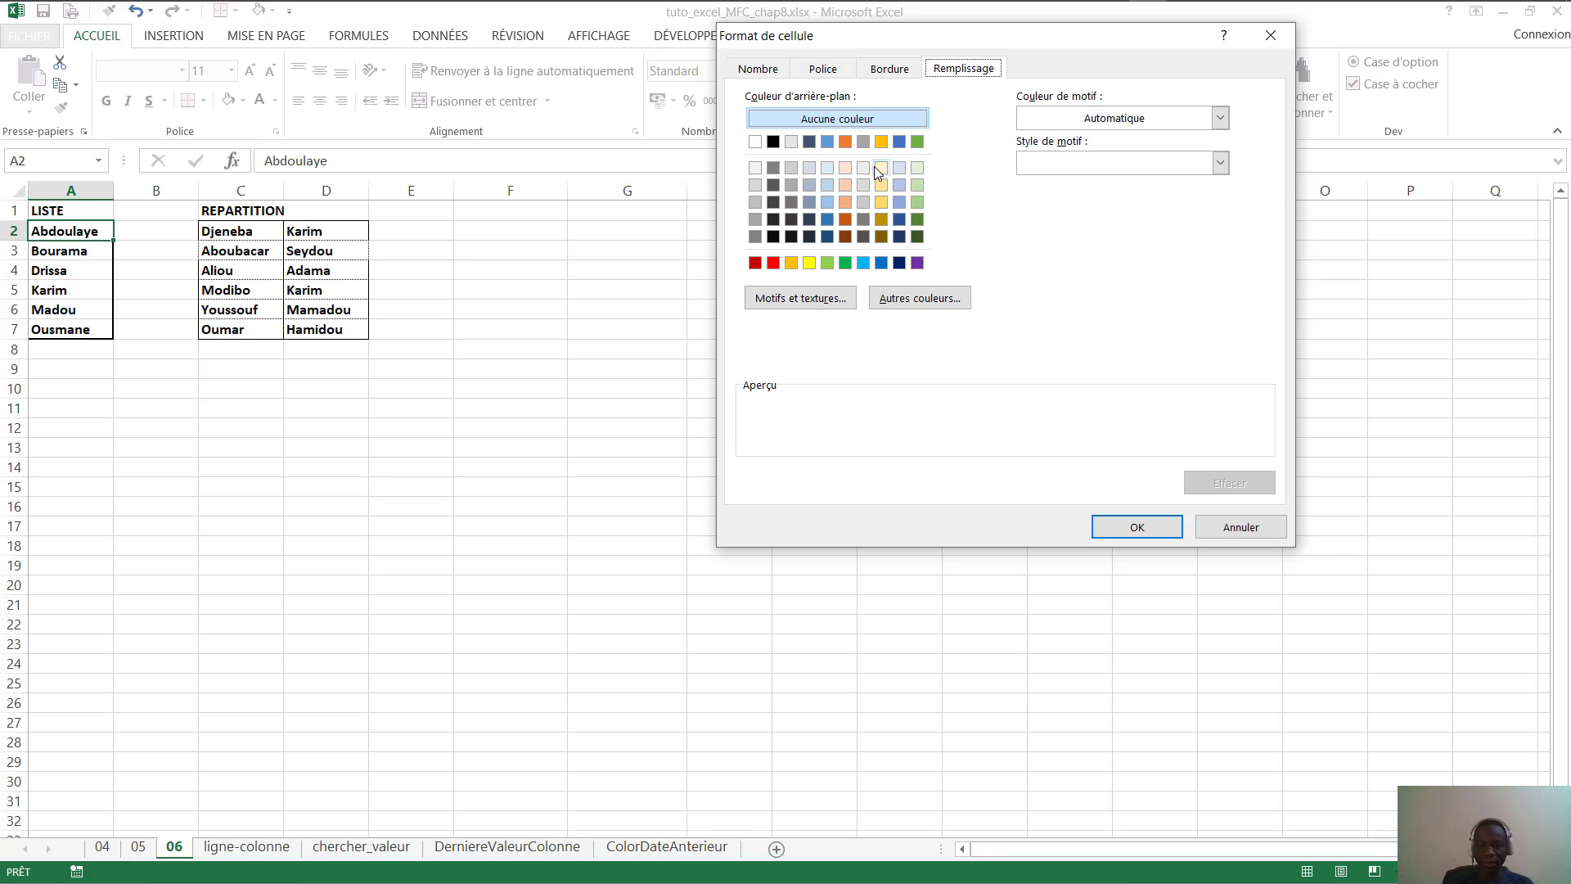
{"action": "left_click", "coordinate": [829, 167]}
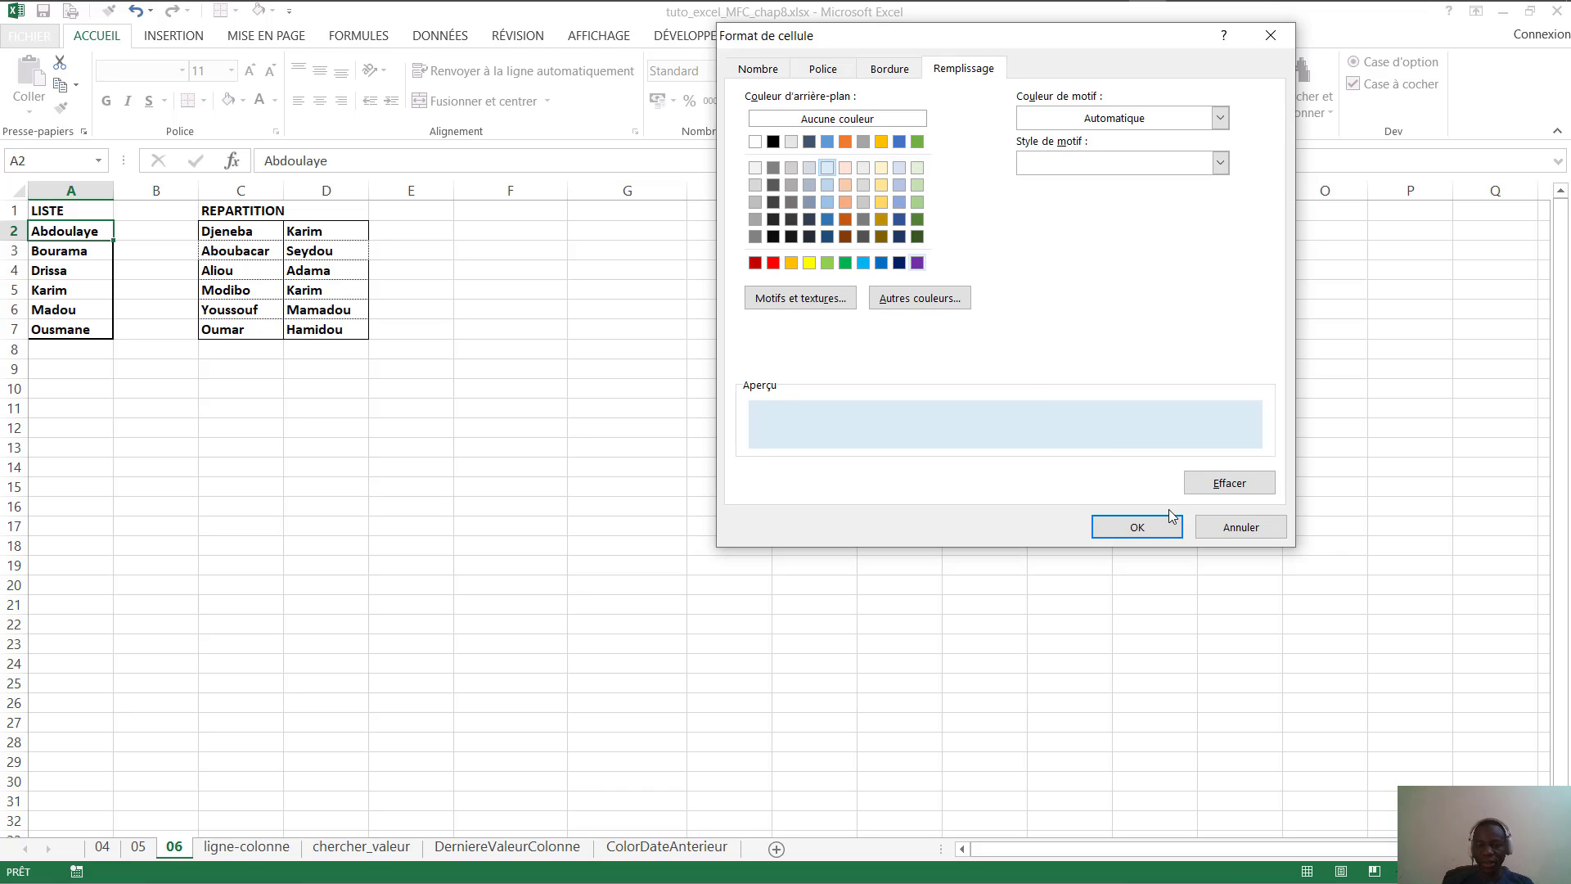
{"action": "left_click", "coordinate": [1138, 528]}
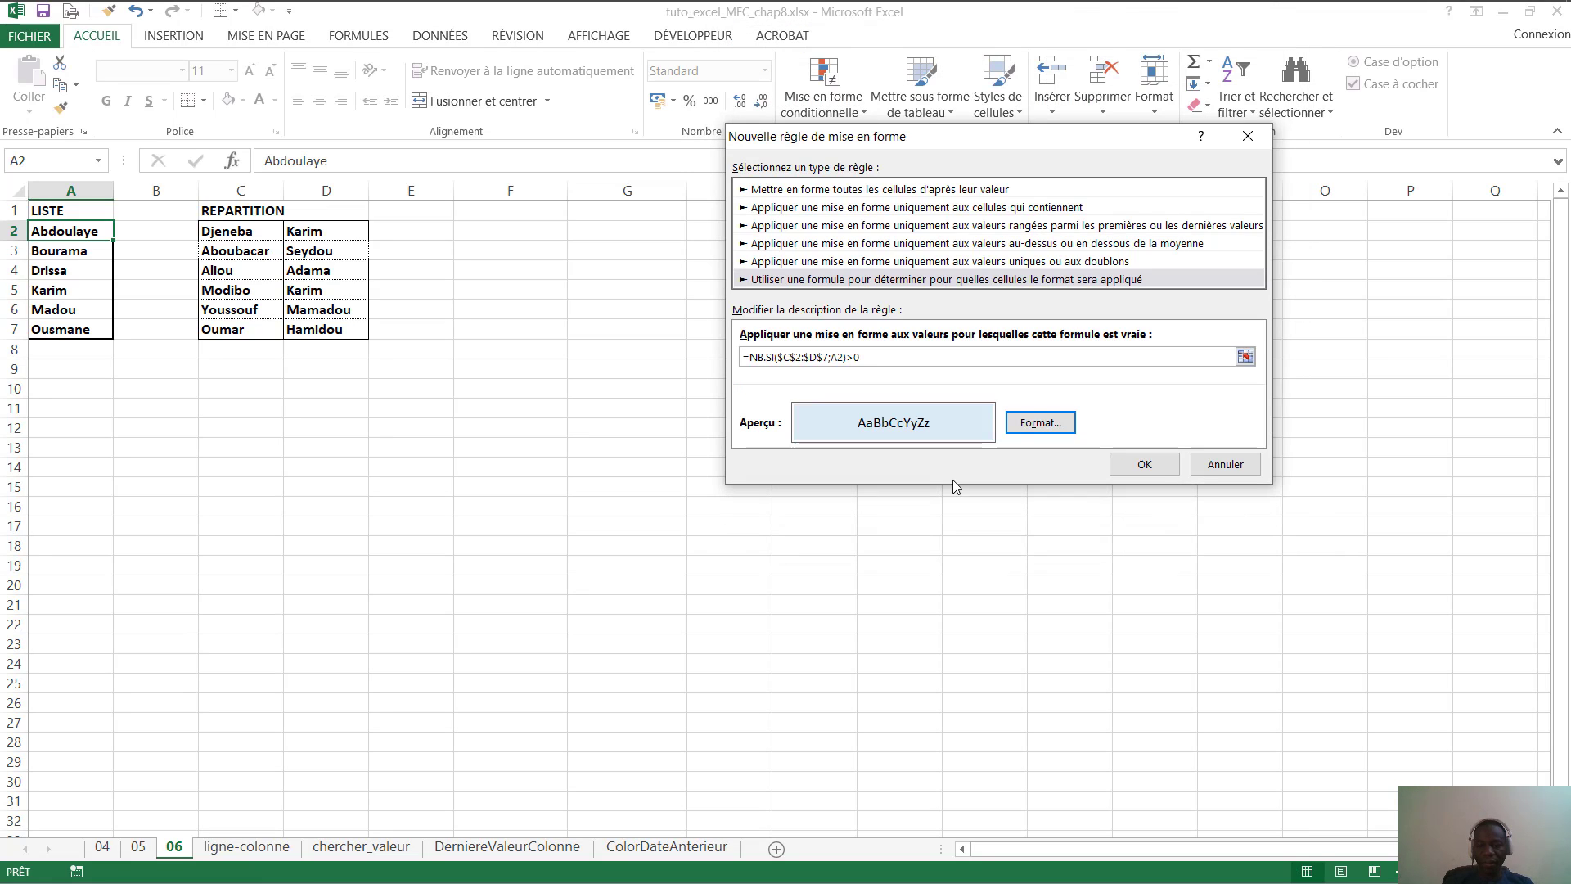
{"action": "left_click", "coordinate": [1144, 465]}
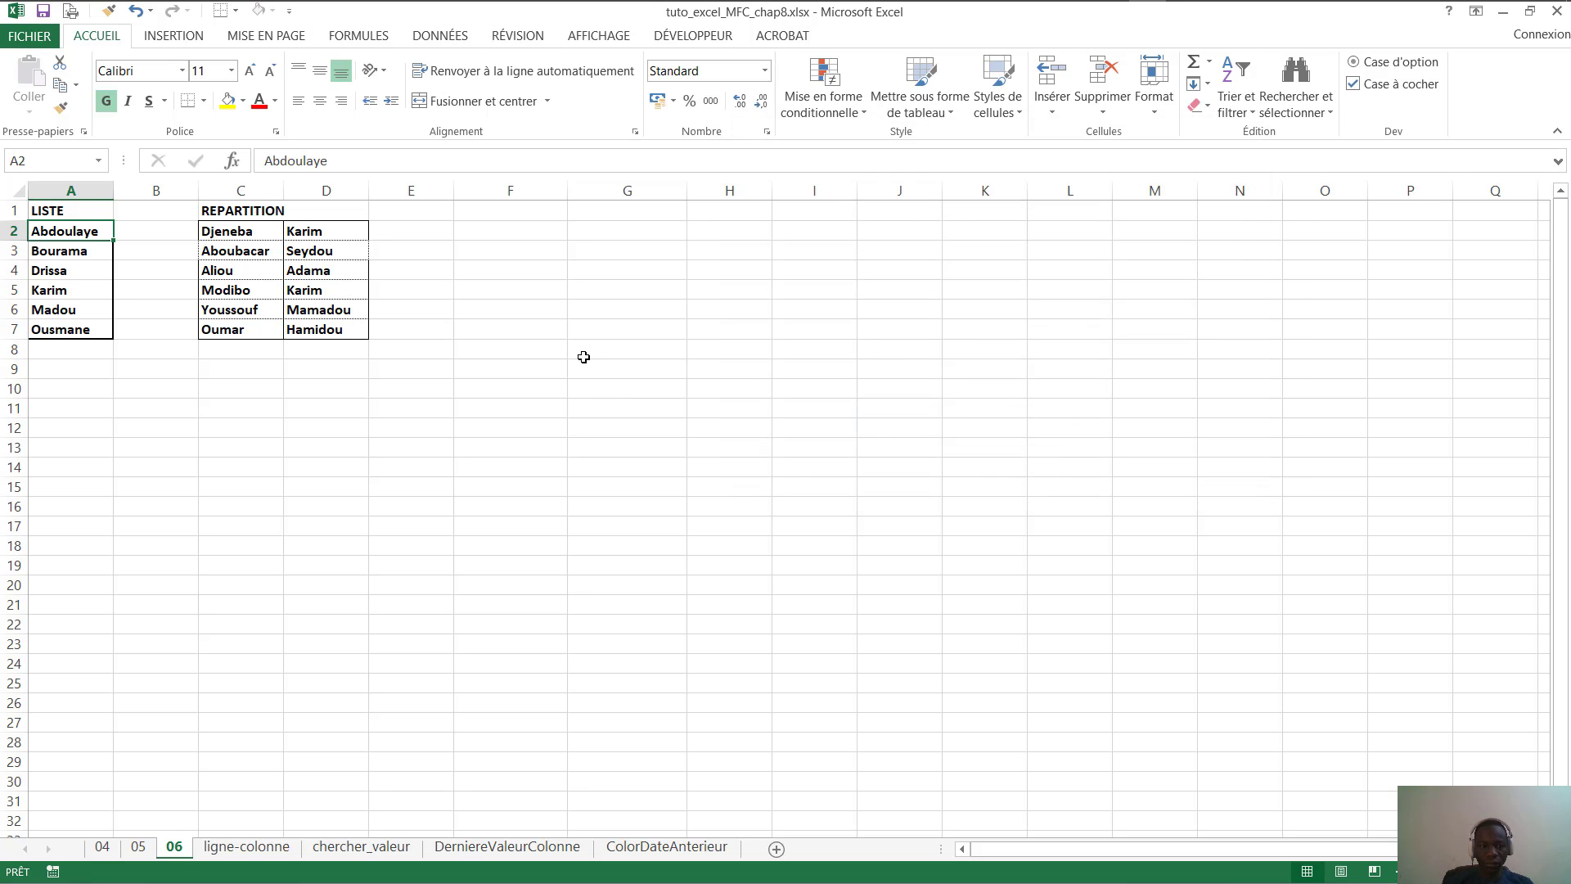
Extend the NB.SI rule's application range to the whole LISTE column, =$A$2:$A$7, and apply it
{"action": "left_click", "coordinate": [868, 114]}
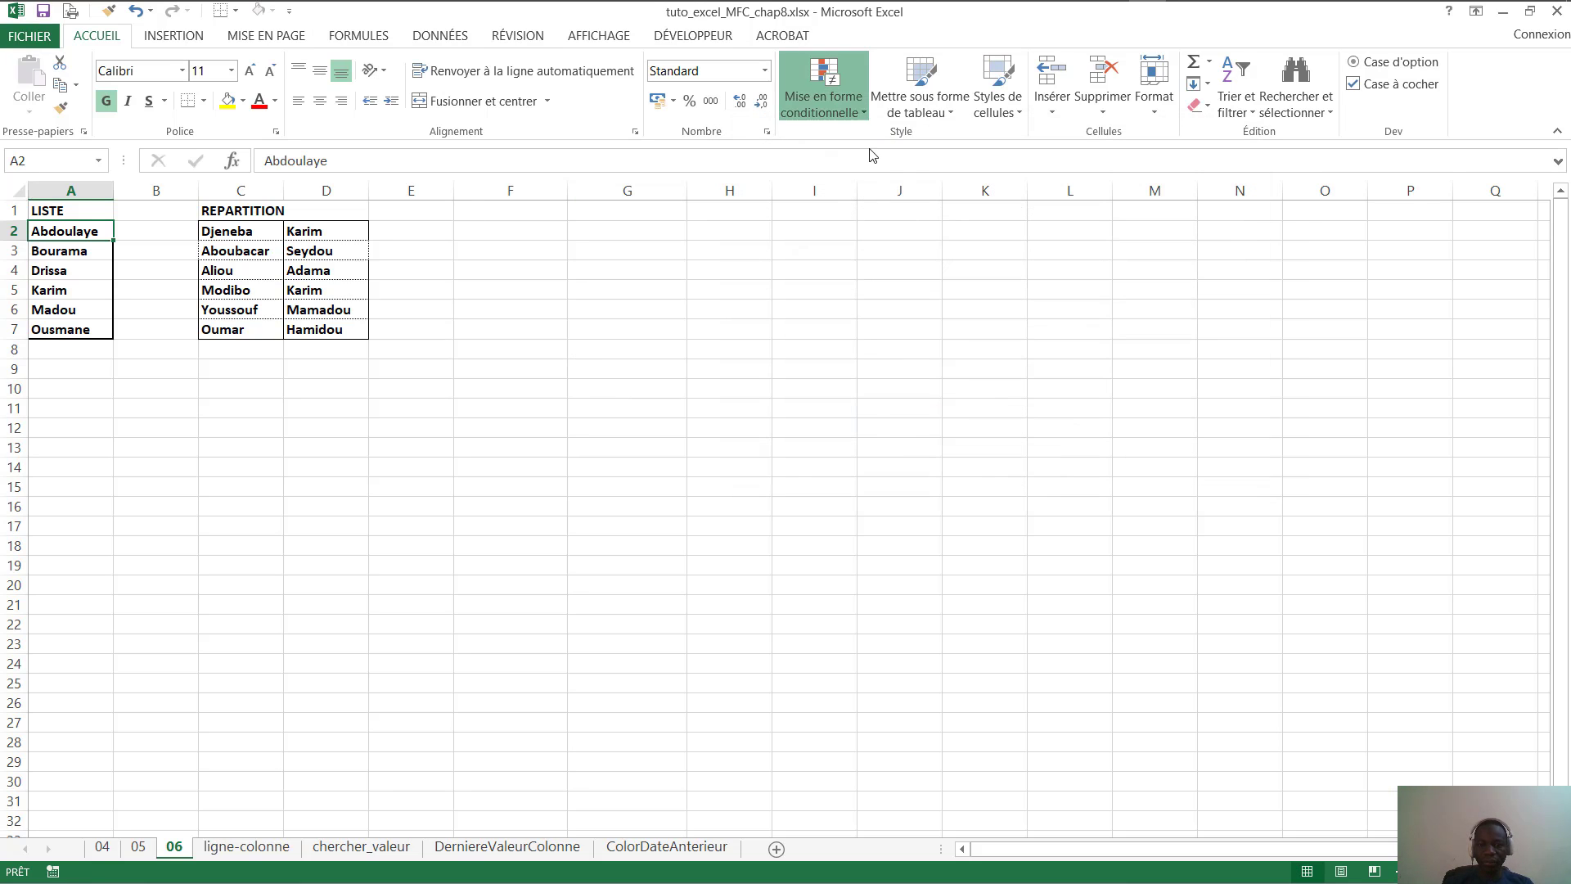
{"action": "left_click", "coordinate": [847, 404]}
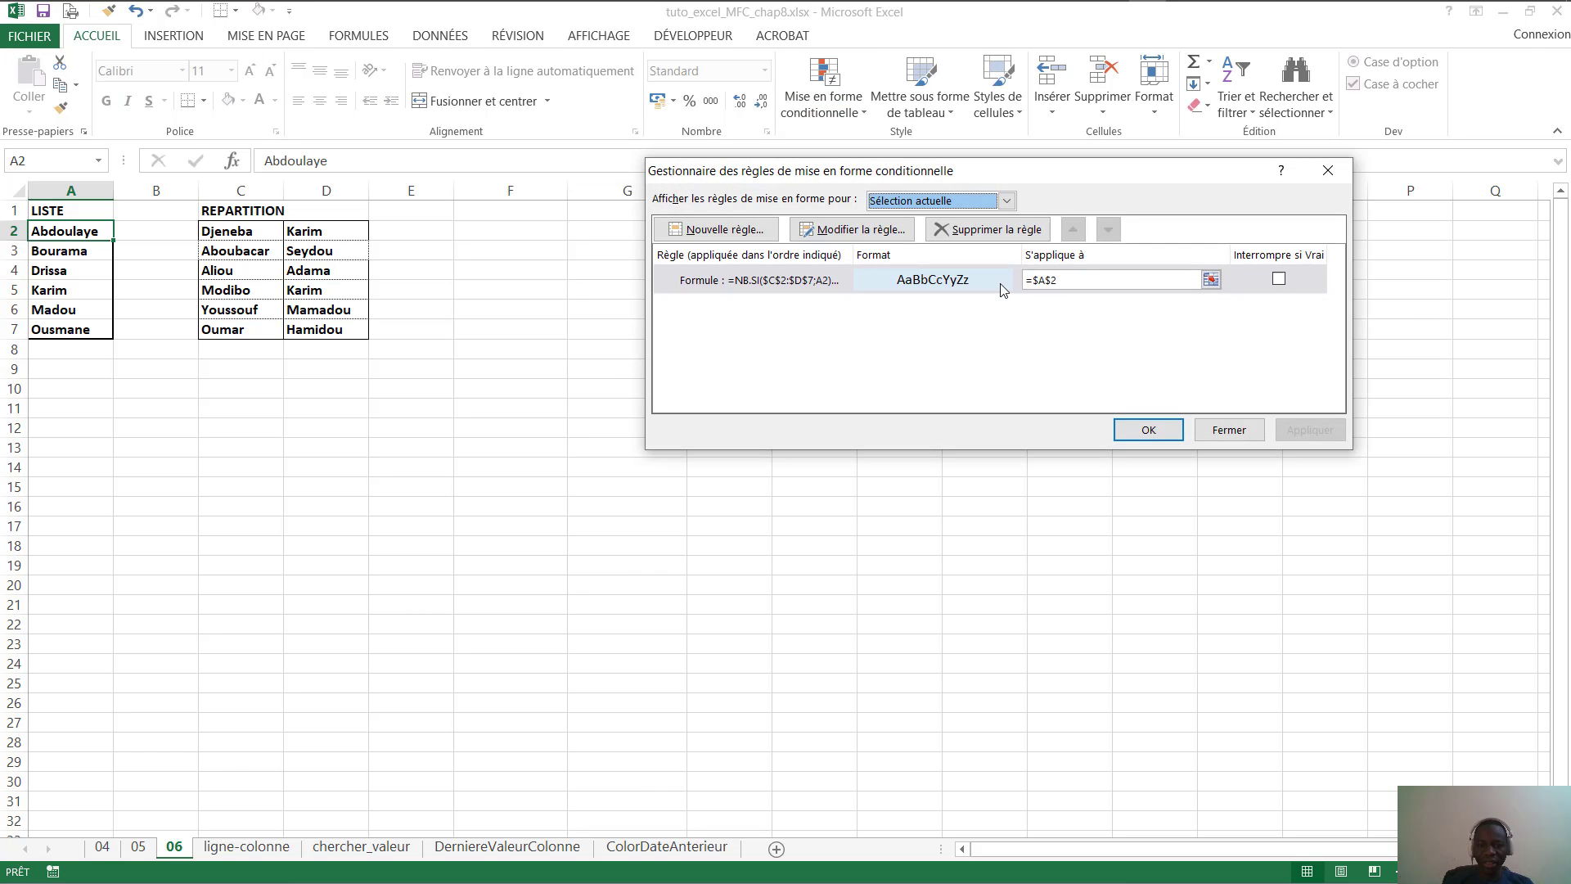
{"action": "left_click", "coordinate": [1083, 280]}
{"action": "left_click", "coordinate": [71, 230]}
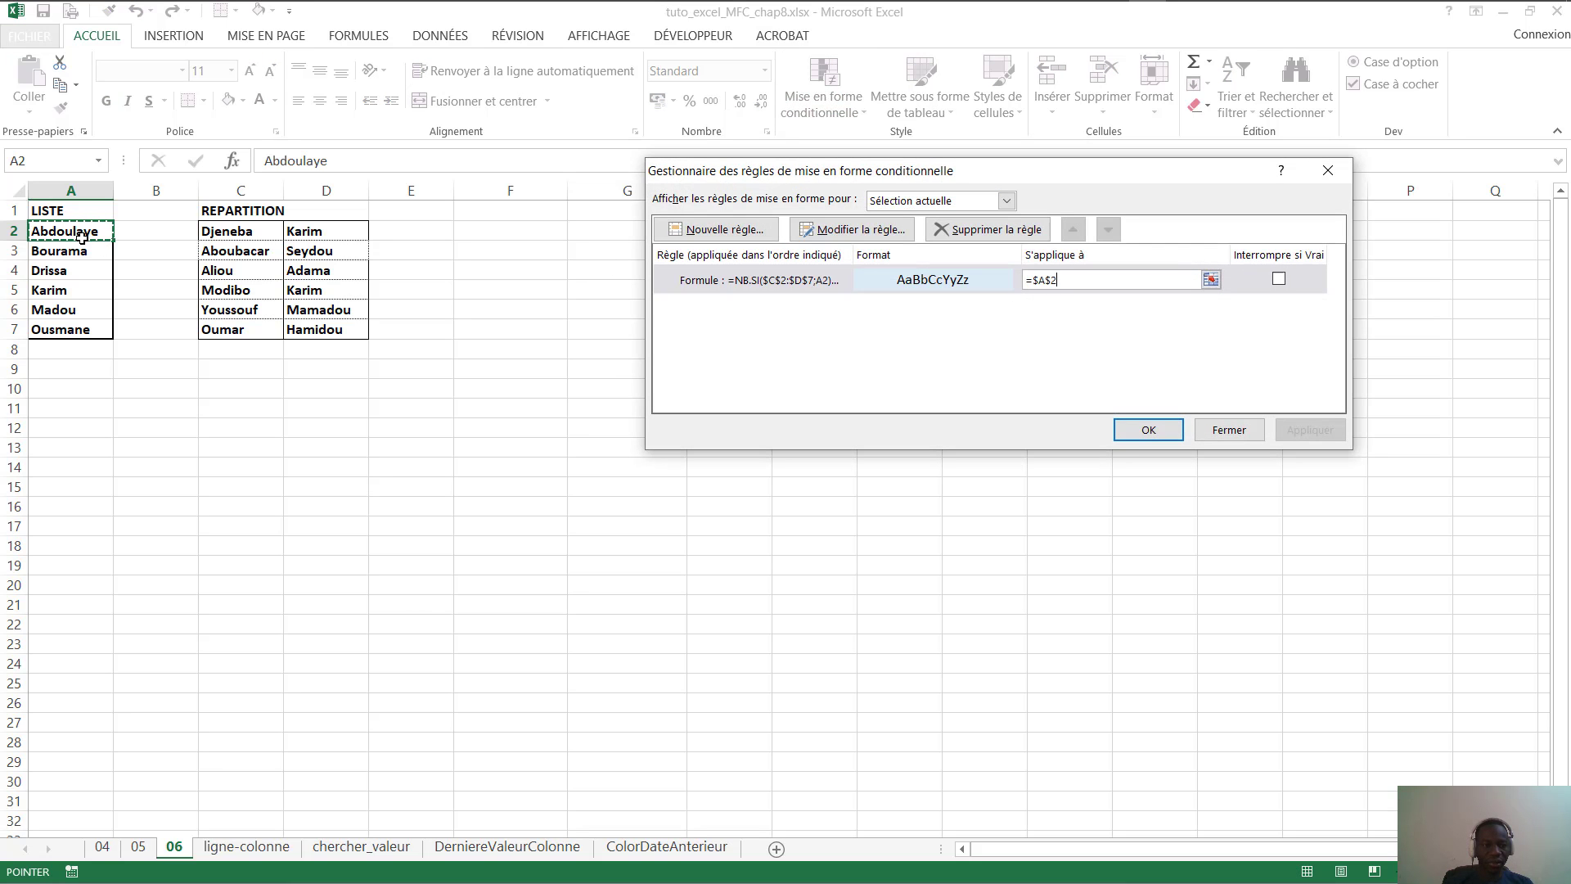
{"action": "left_click_drag", "start_coordinate": [72, 231], "coordinate": [102, 331]}
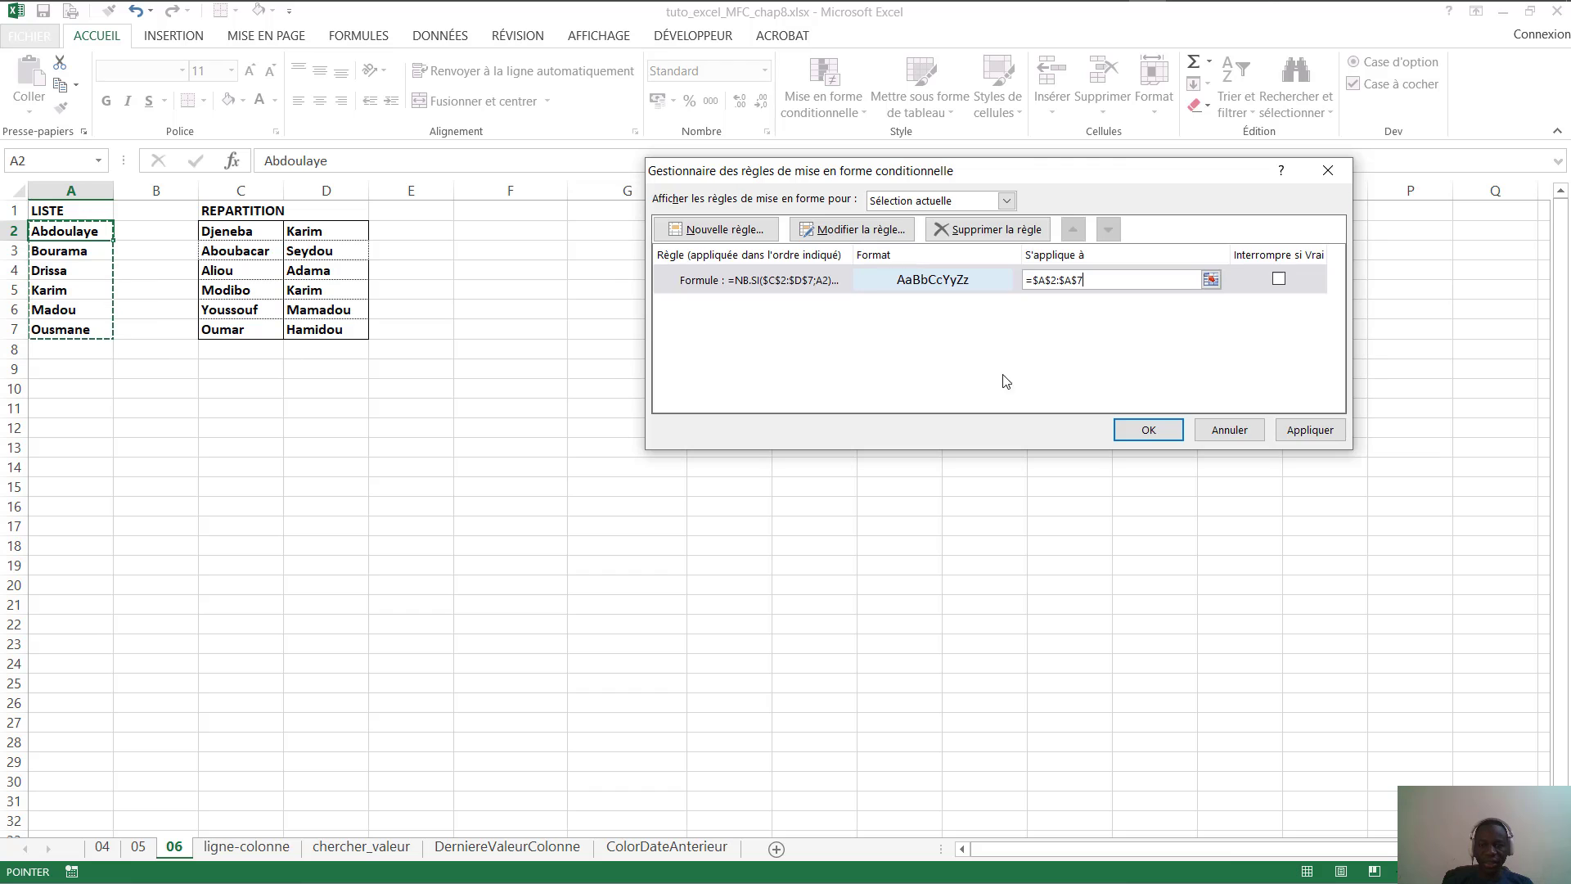
{"action": "left_click", "coordinate": [1310, 431]}
{"action": "left_click", "coordinate": [1148, 430]}
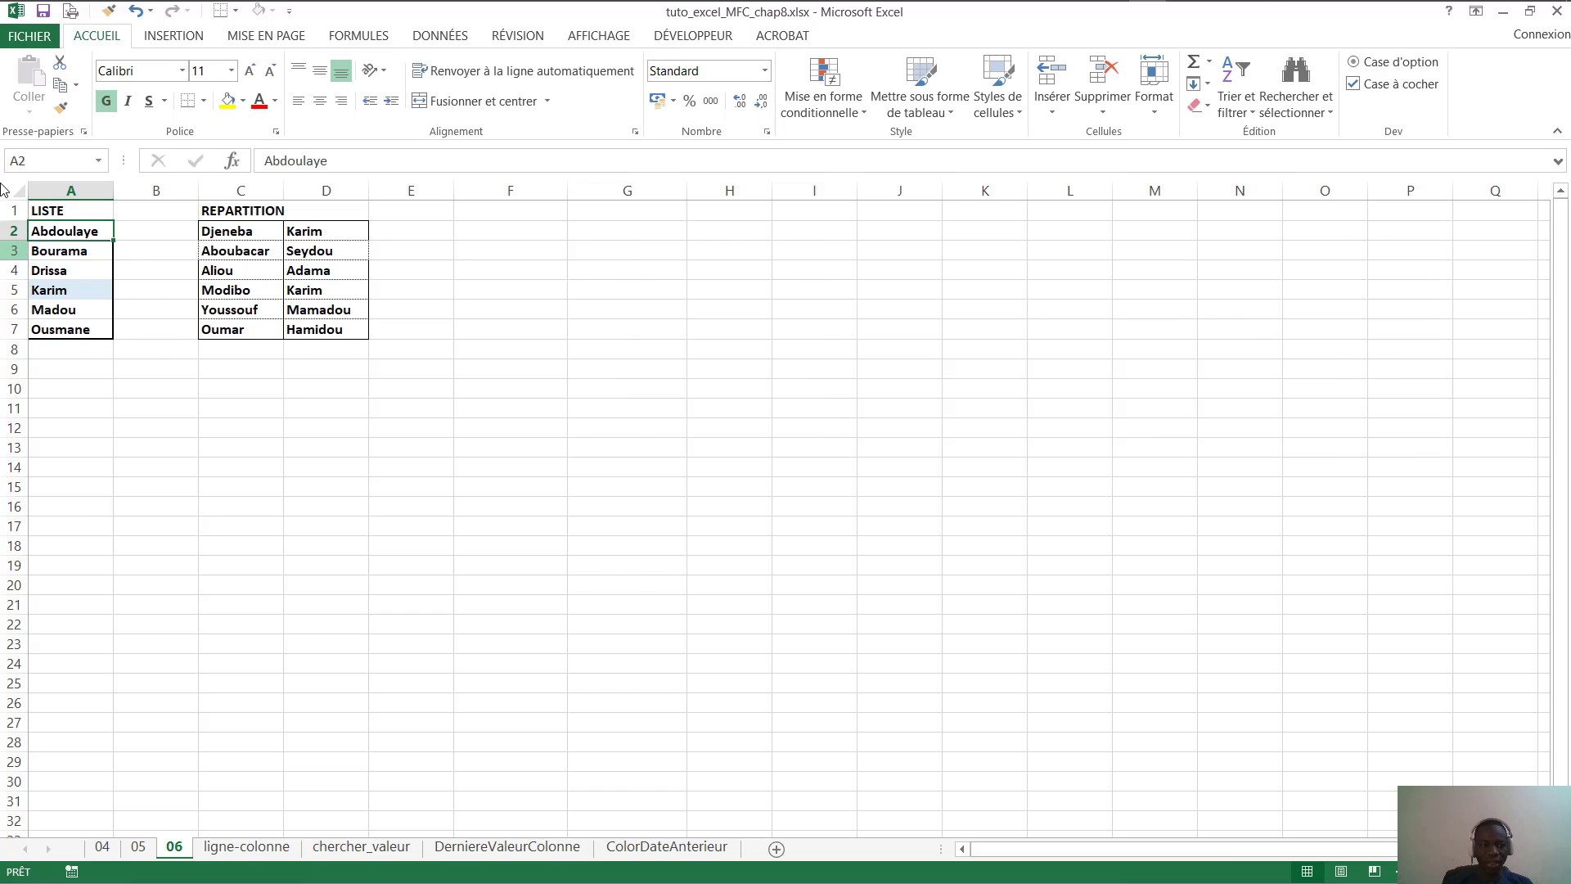
Test the rule by replacing the name in REPARTITION cell C2 with the LISTE name from A3
{"action": "left_click", "coordinate": [62, 292]}
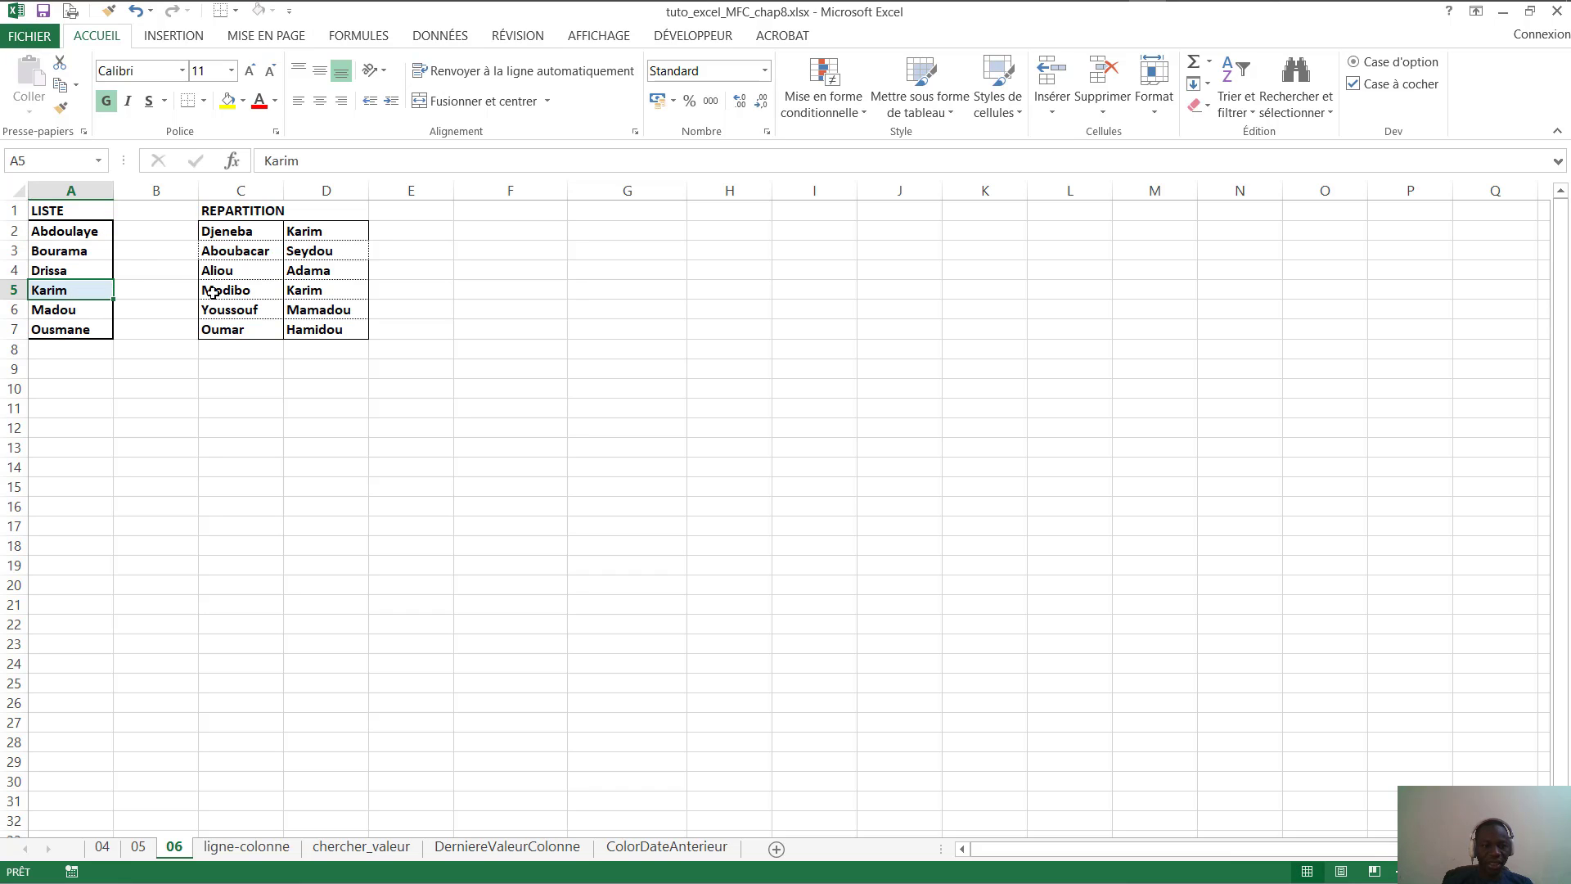
{"action": "left_click", "coordinate": [217, 233]}
{"action": "type", "text": "Bour"}
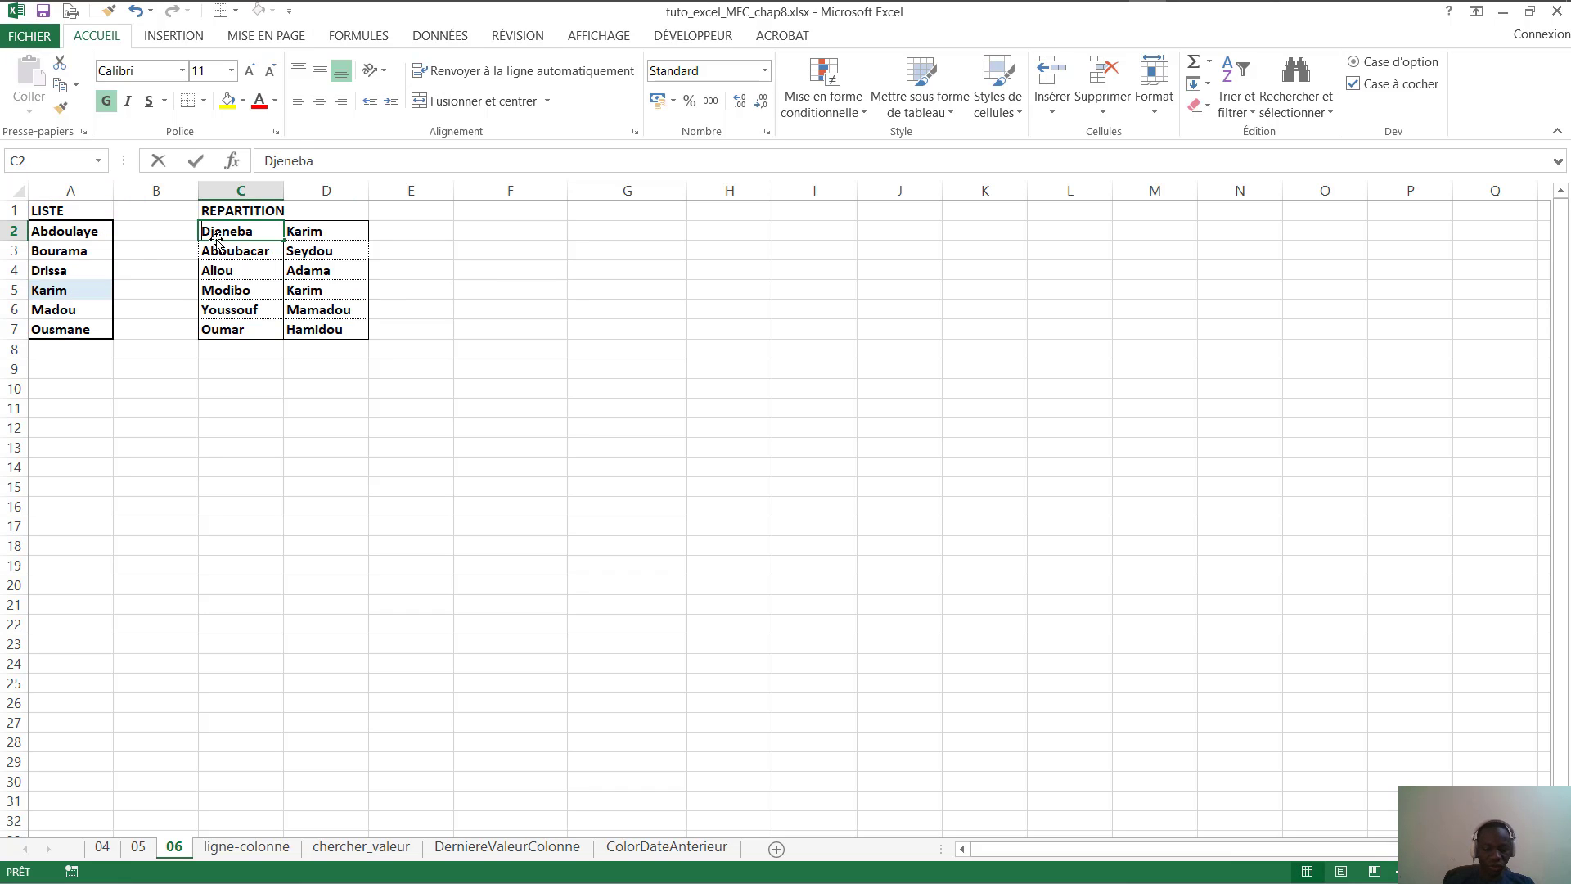
{"action": "type", "text": "ama"}
{"action": "key", "text": "Return"}
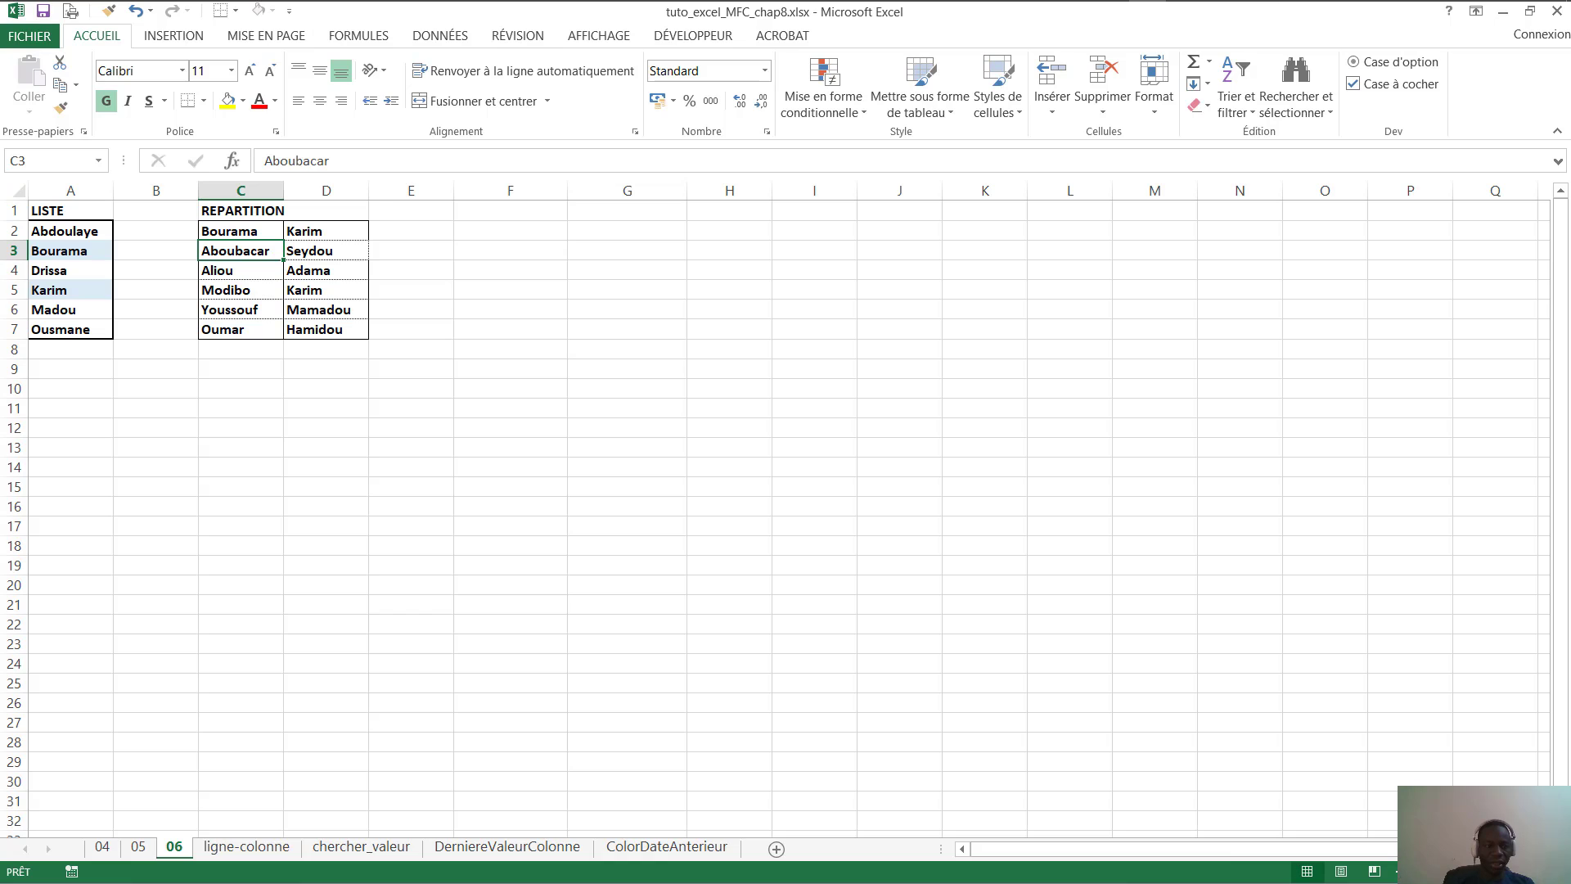
{"action": "left_click", "coordinate": [60, 249]}
Test the rule again by replacing the name in REPARTITION cell C7 with the LISTE name from A2
{"action": "left_click", "coordinate": [69, 275]}
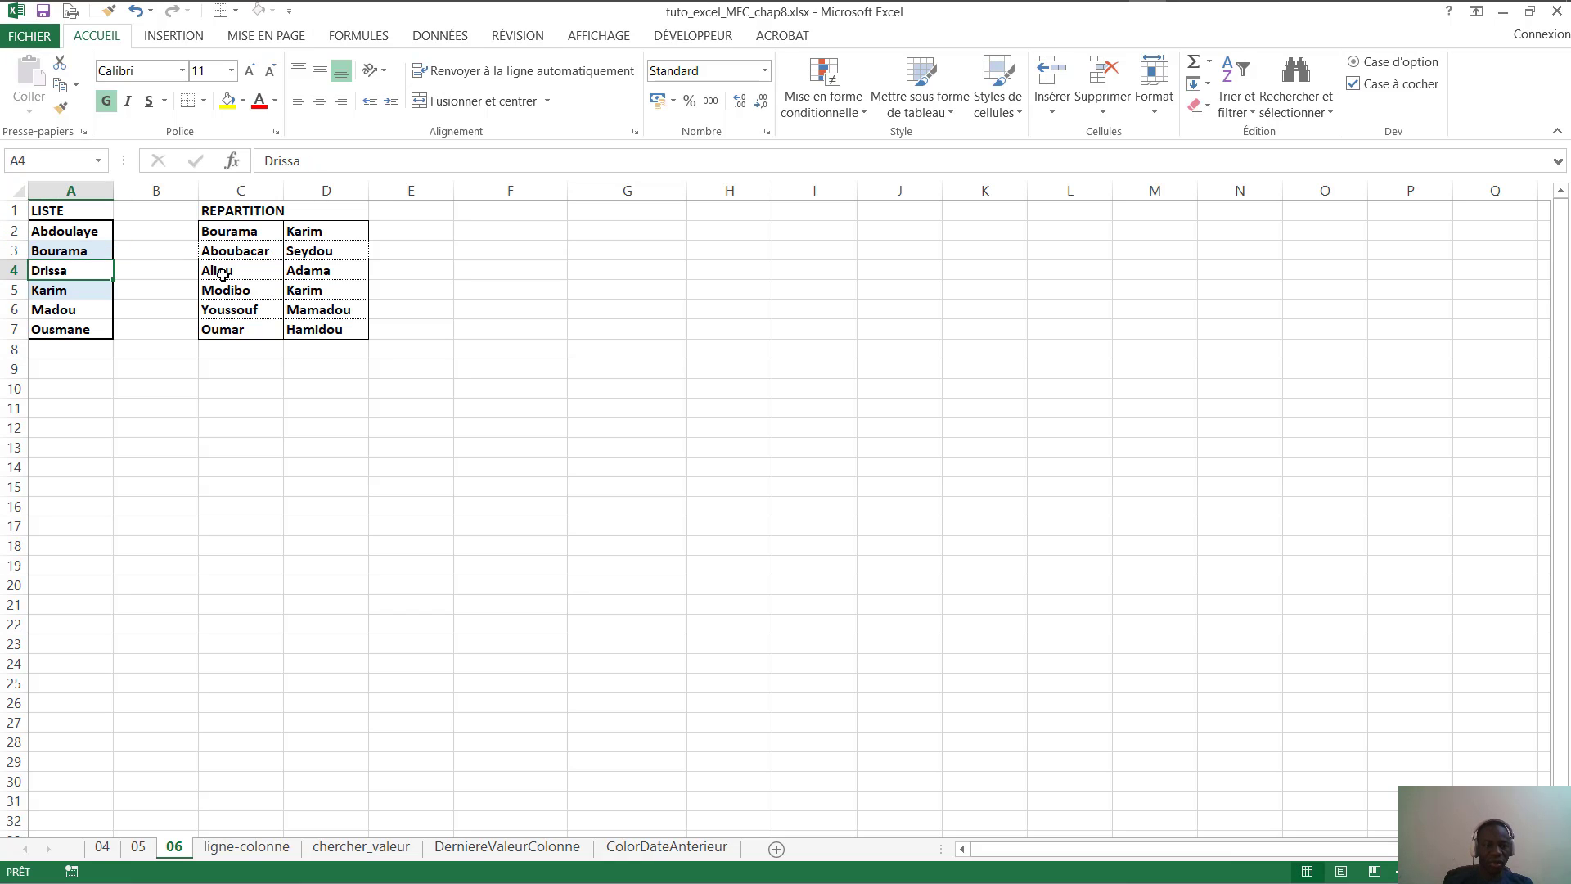
{"action": "left_click", "coordinate": [228, 333]}
{"action": "type", "text": "Aboud"}
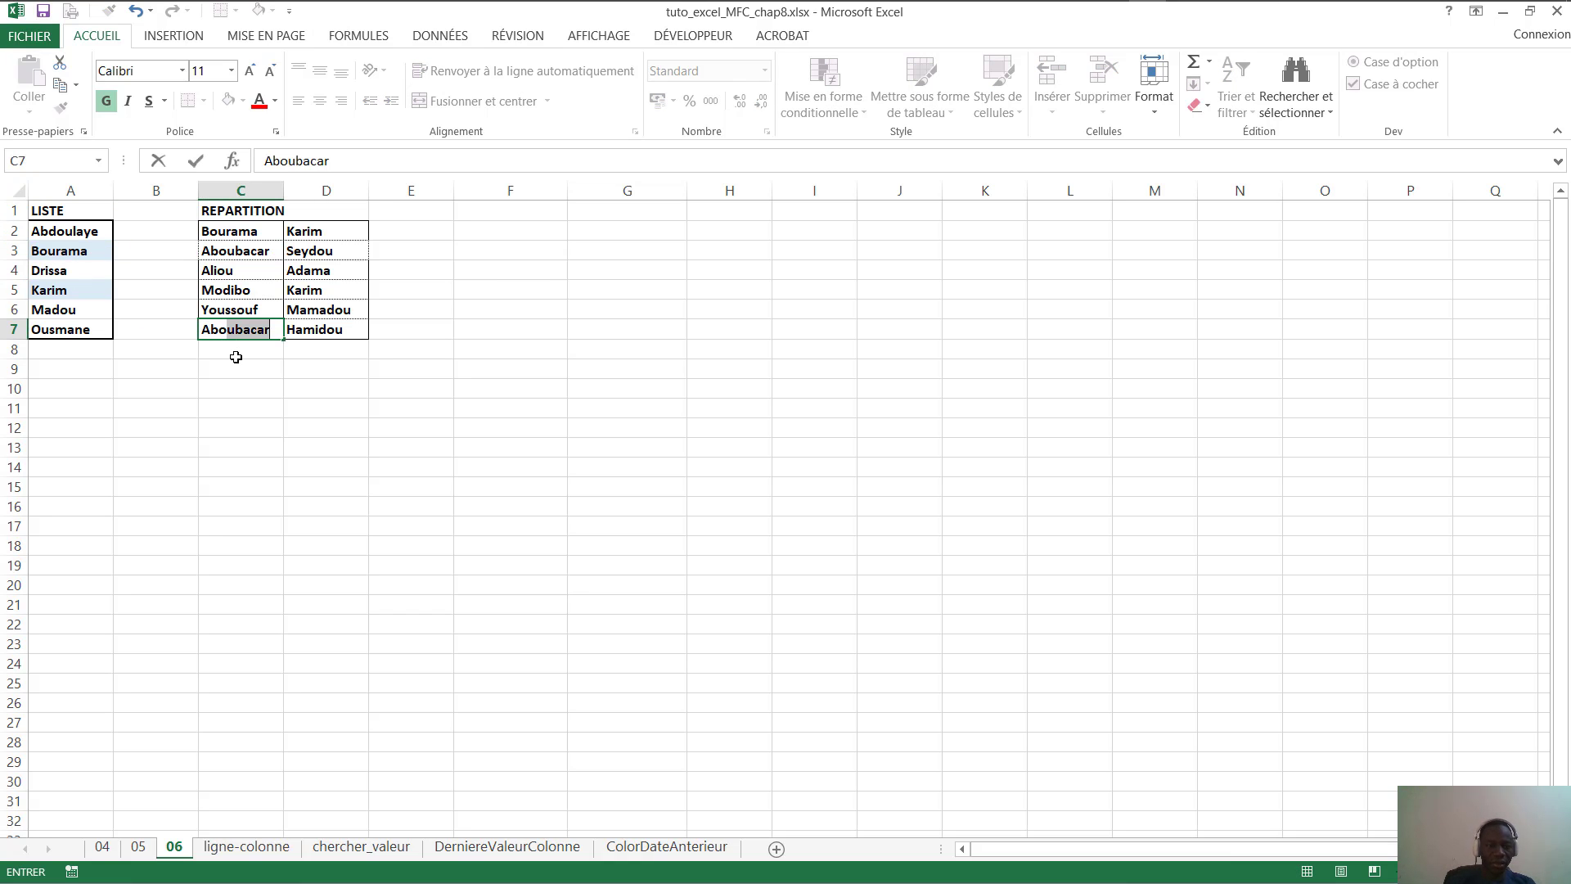
{"action": "key", "text": "BackSpace"}
{"action": "key", "text": "BackSpace"}
{"action": "key", "text": "BackSpace"}
{"action": "type", "text": "doulaye"}
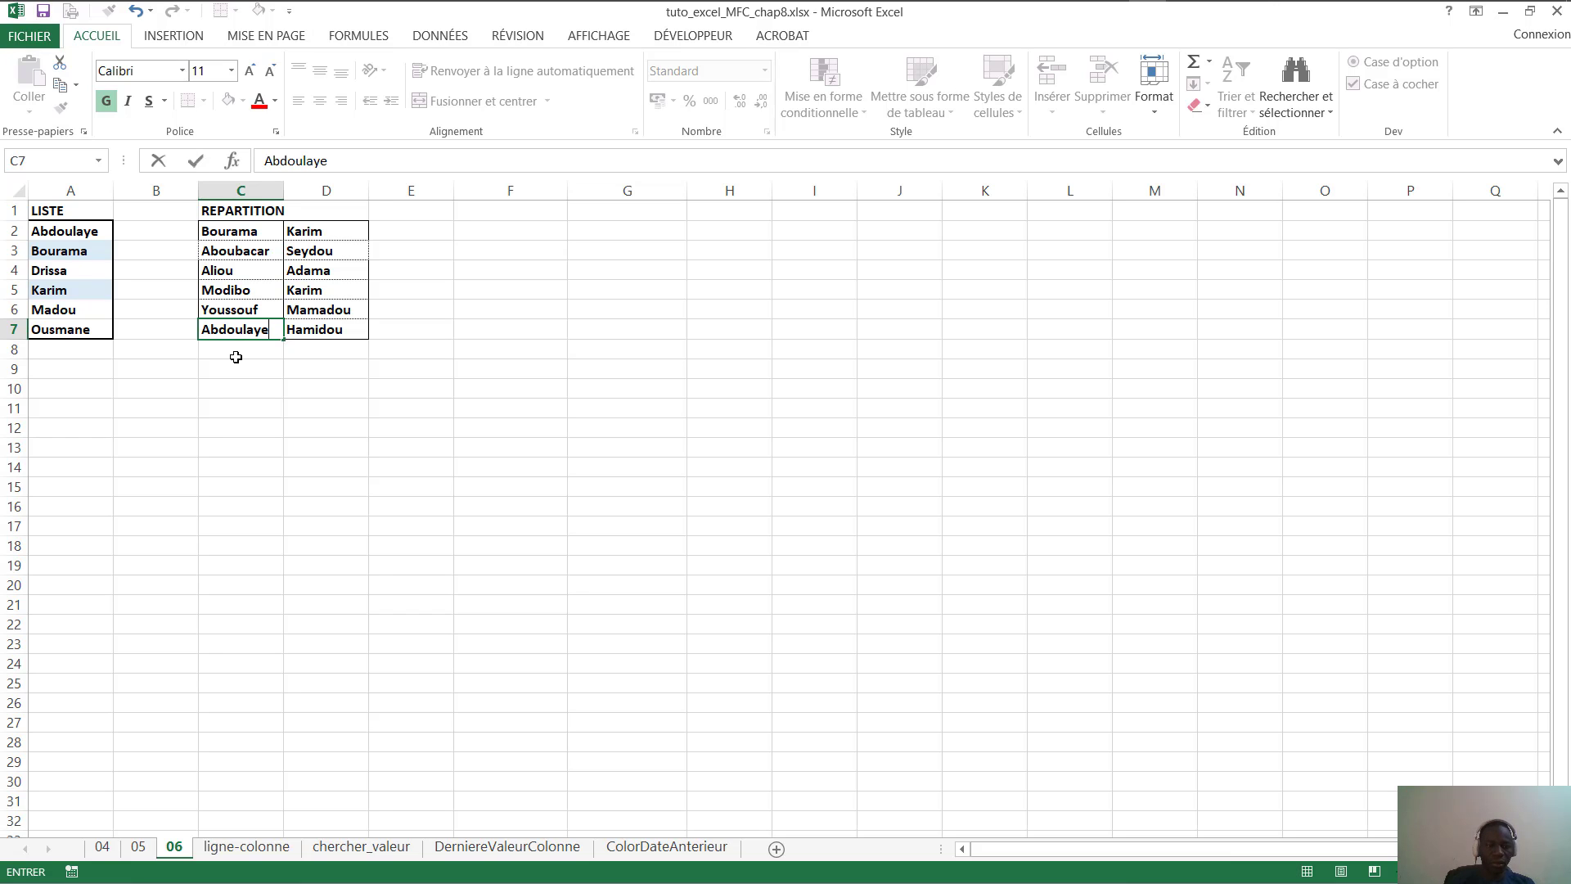
{"action": "key", "text": "ctrl+Return"}
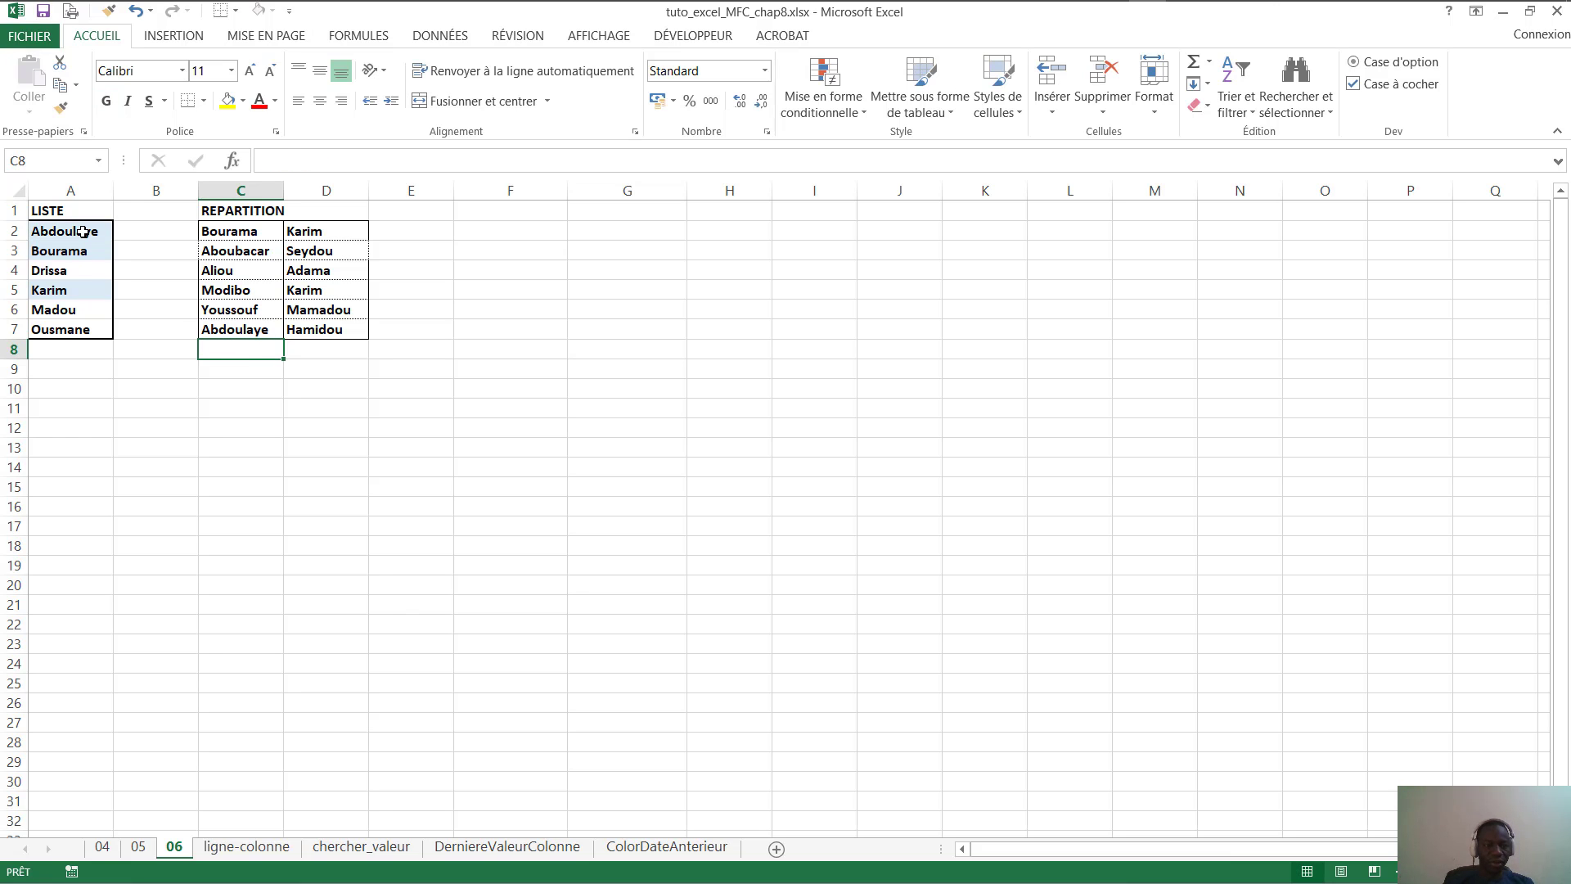
{"action": "left_click", "coordinate": [85, 232]}
{"action": "left_click", "coordinate": [229, 333]}
{"action": "left_click", "coordinate": [488, 335]}
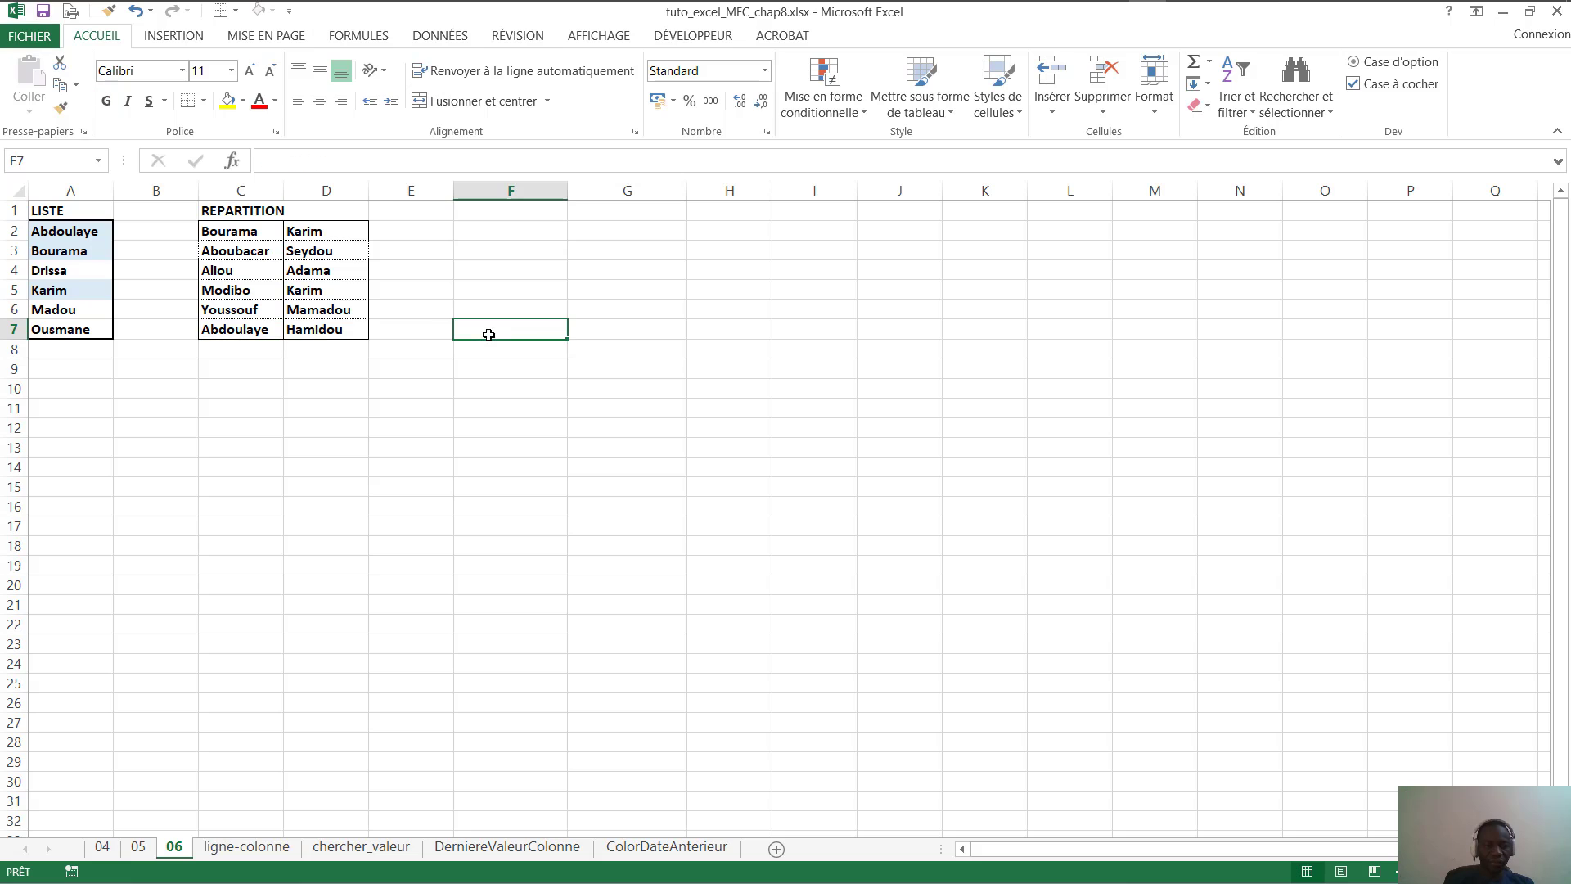
Switch to the ligne-colonne sheet and examine the empty rows below the Titre1 to Titre6 headers
{"action": "left_click", "coordinate": [260, 841]}
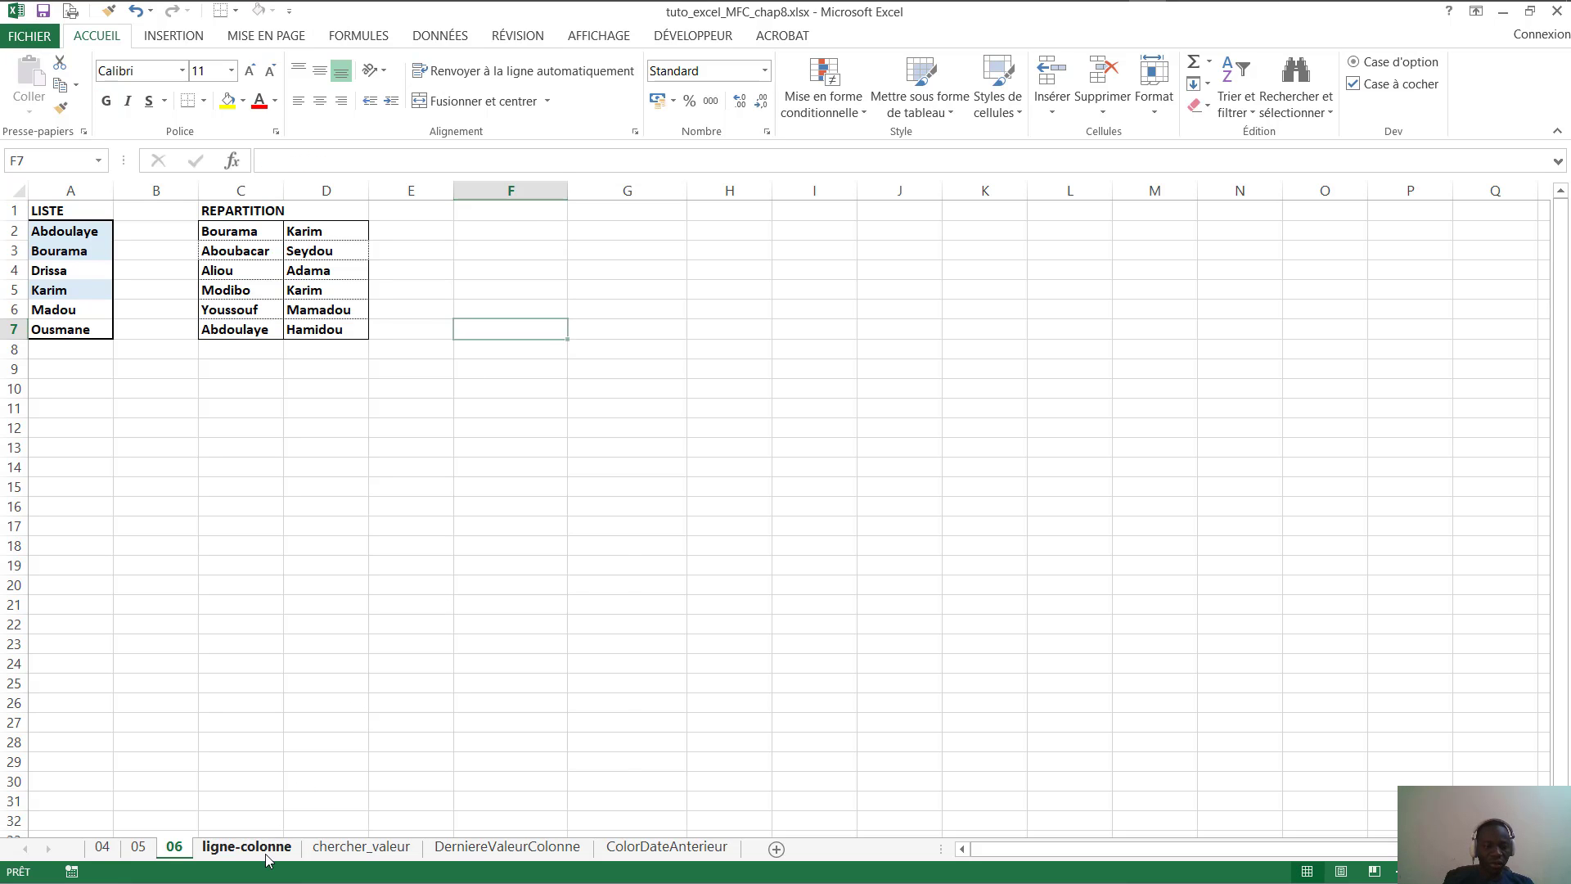
{"action": "left_click", "coordinate": [793, 422]}
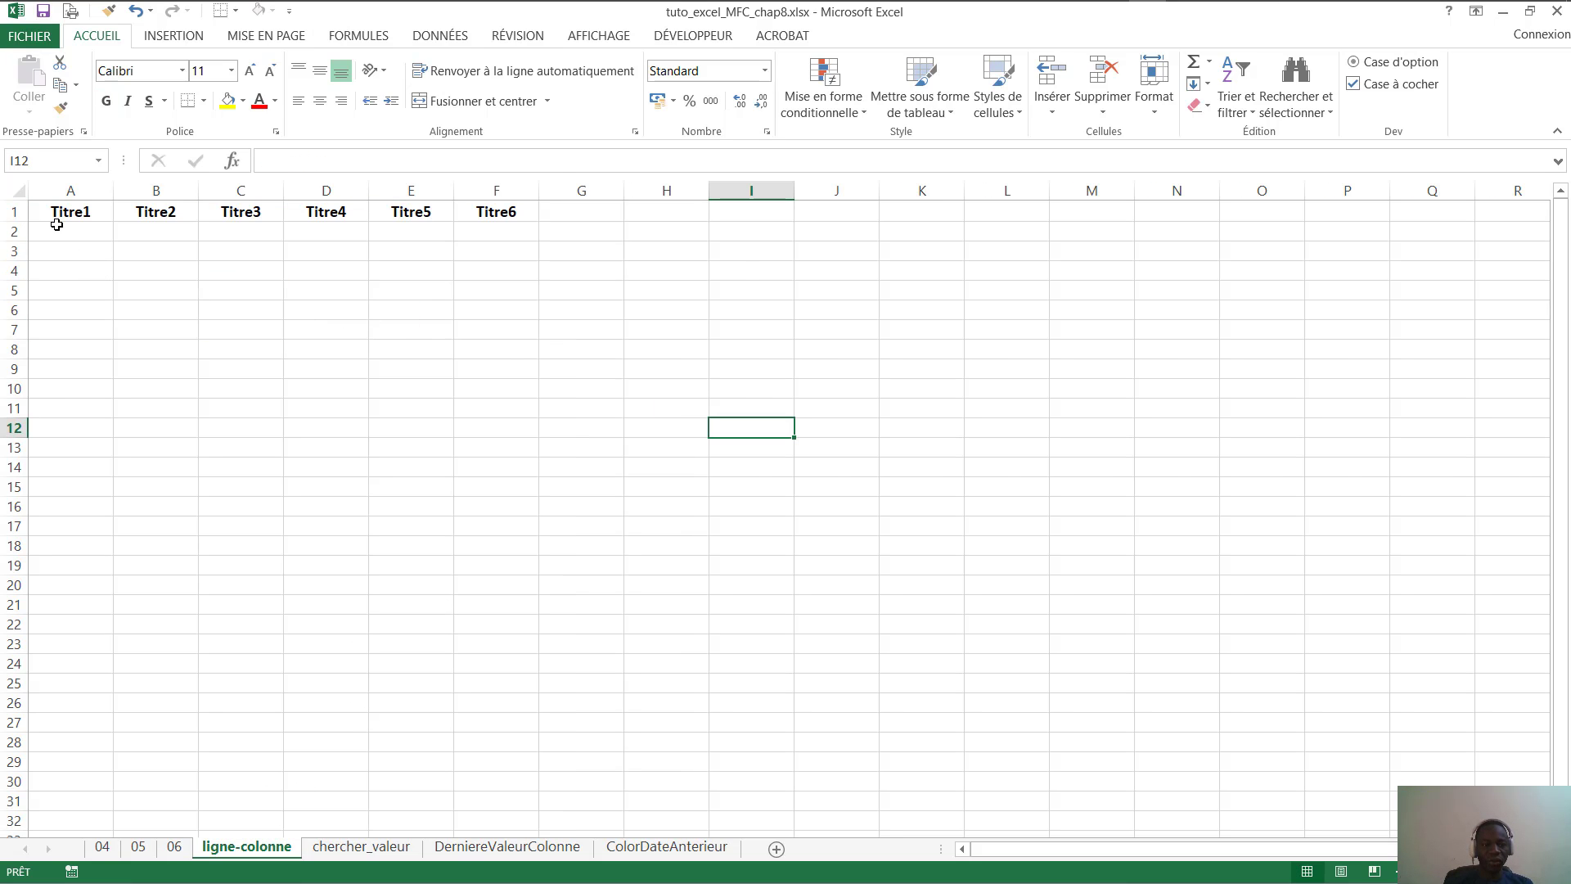
{"action": "left_click_drag", "start_coordinate": [70, 235], "coordinate": [510, 452]}
{"action": "left_click_drag", "start_coordinate": [508, 465], "coordinate": [508, 467]}
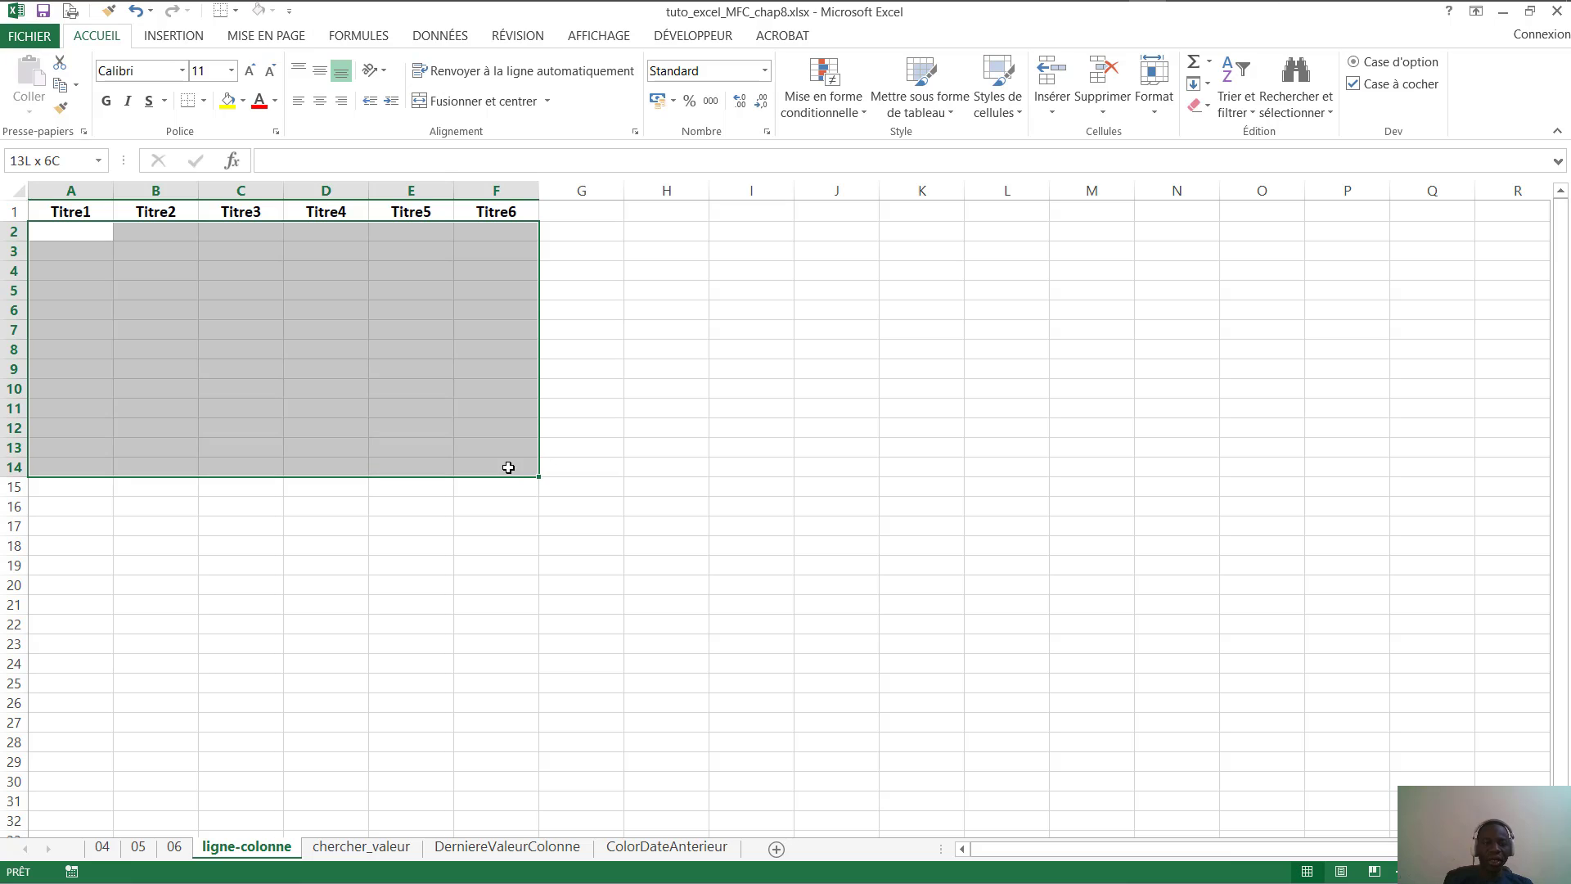
{"action": "left_click", "coordinate": [521, 376]}
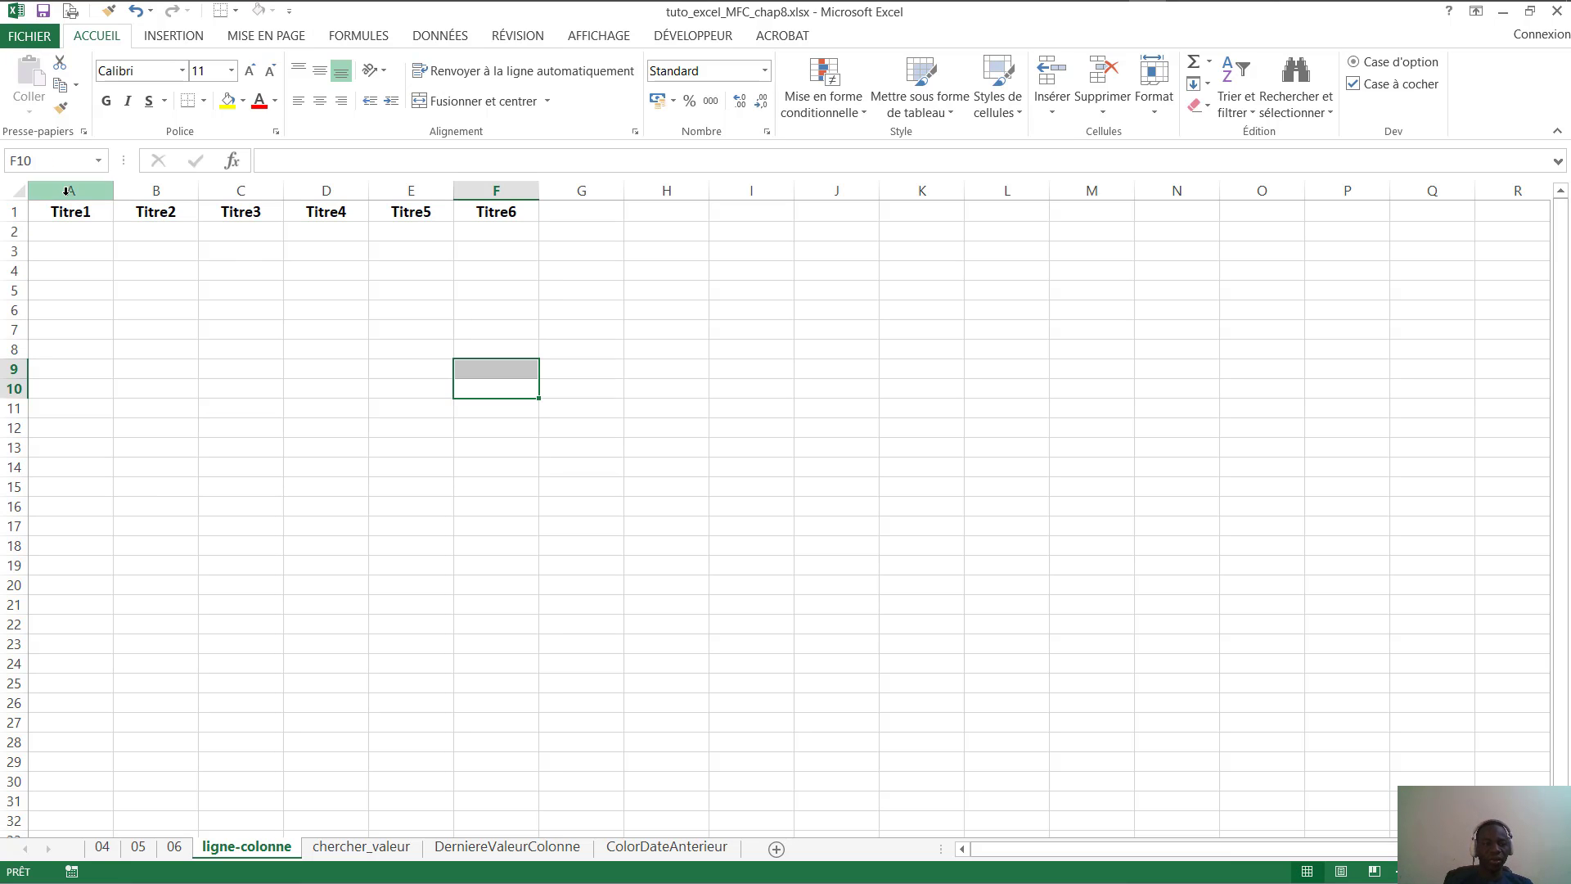
{"action": "double_click", "coordinate": [73, 251]}
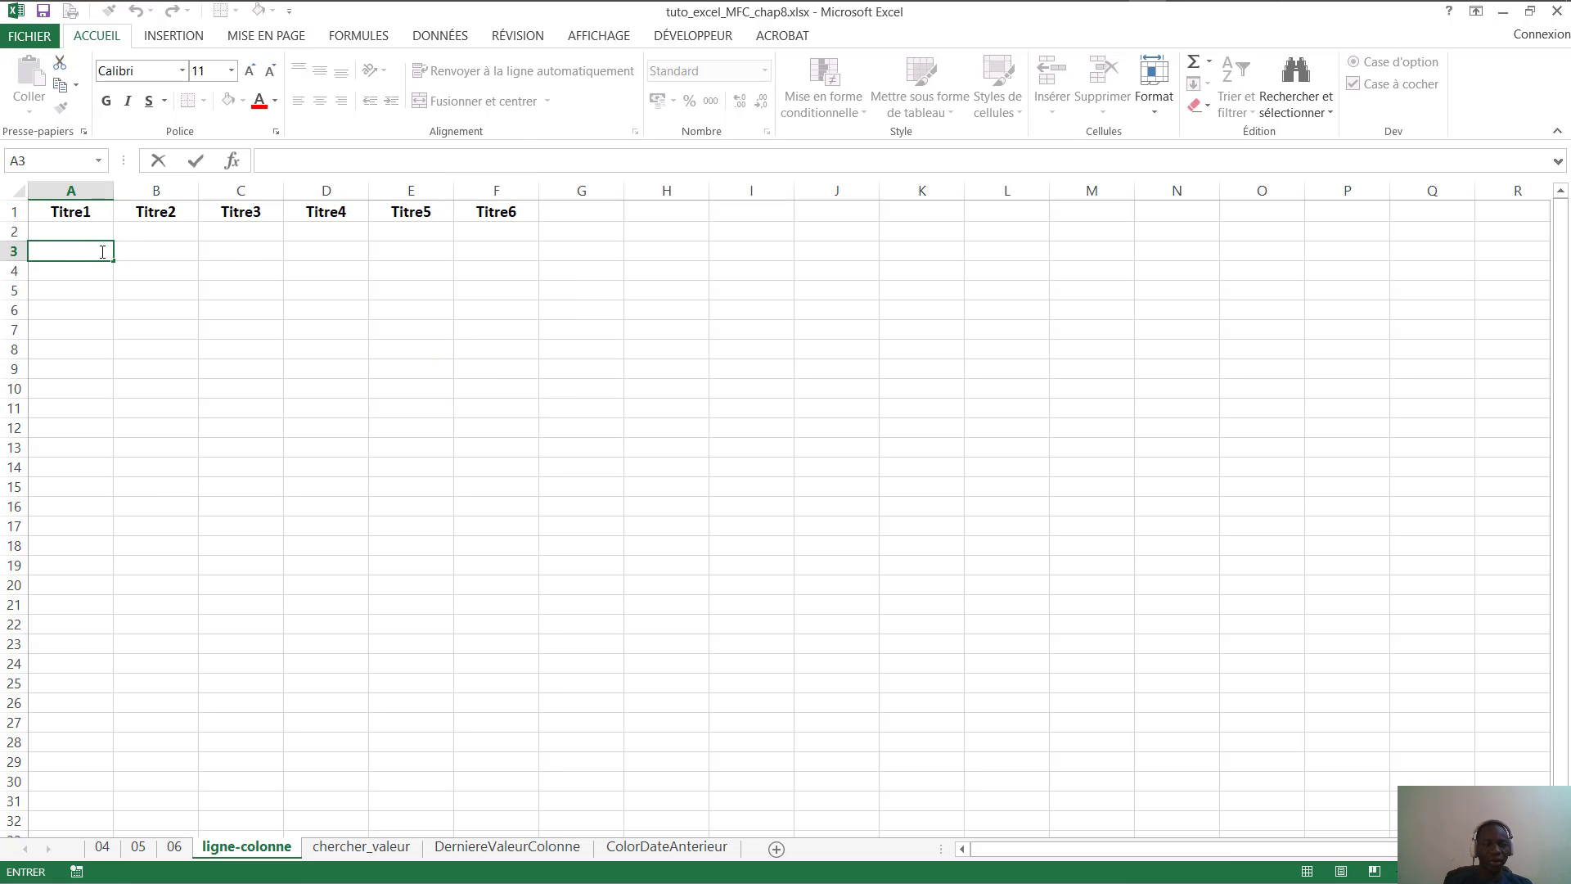
{"action": "left_click_drag", "start_coordinate": [121, 250], "coordinate": [448, 251]}
{"action": "left_click", "coordinate": [53, 235]}
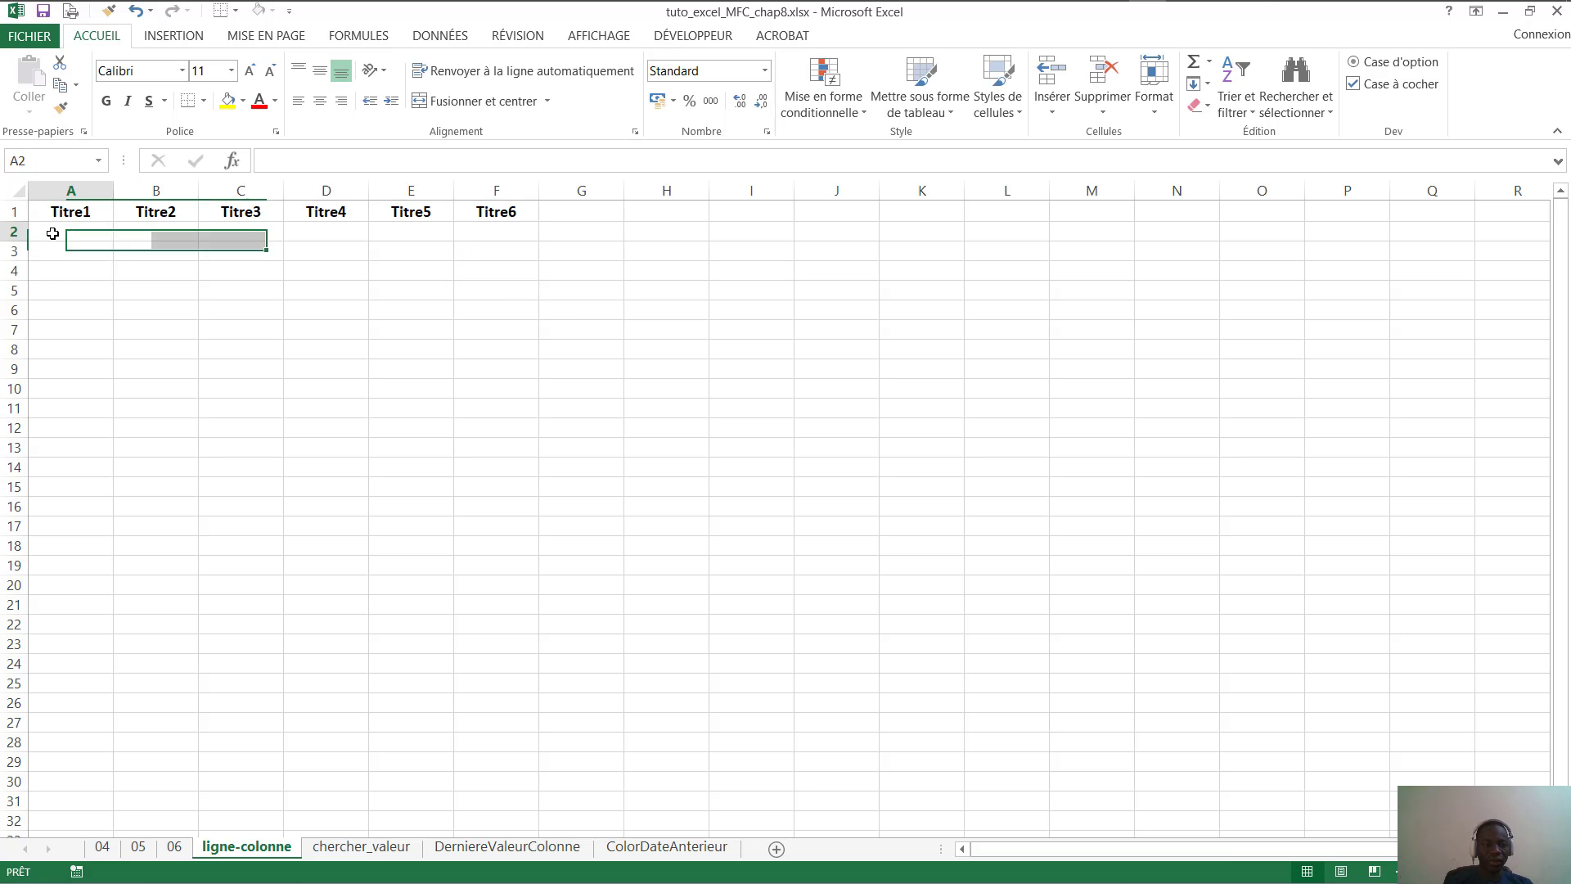
Start a new formula-based conditional formatting rule for A2:F26 with the formula =MOD(LIGNE();2)=0
{"action": "left_click_drag", "start_coordinate": [52, 234], "coordinate": [483, 708]}
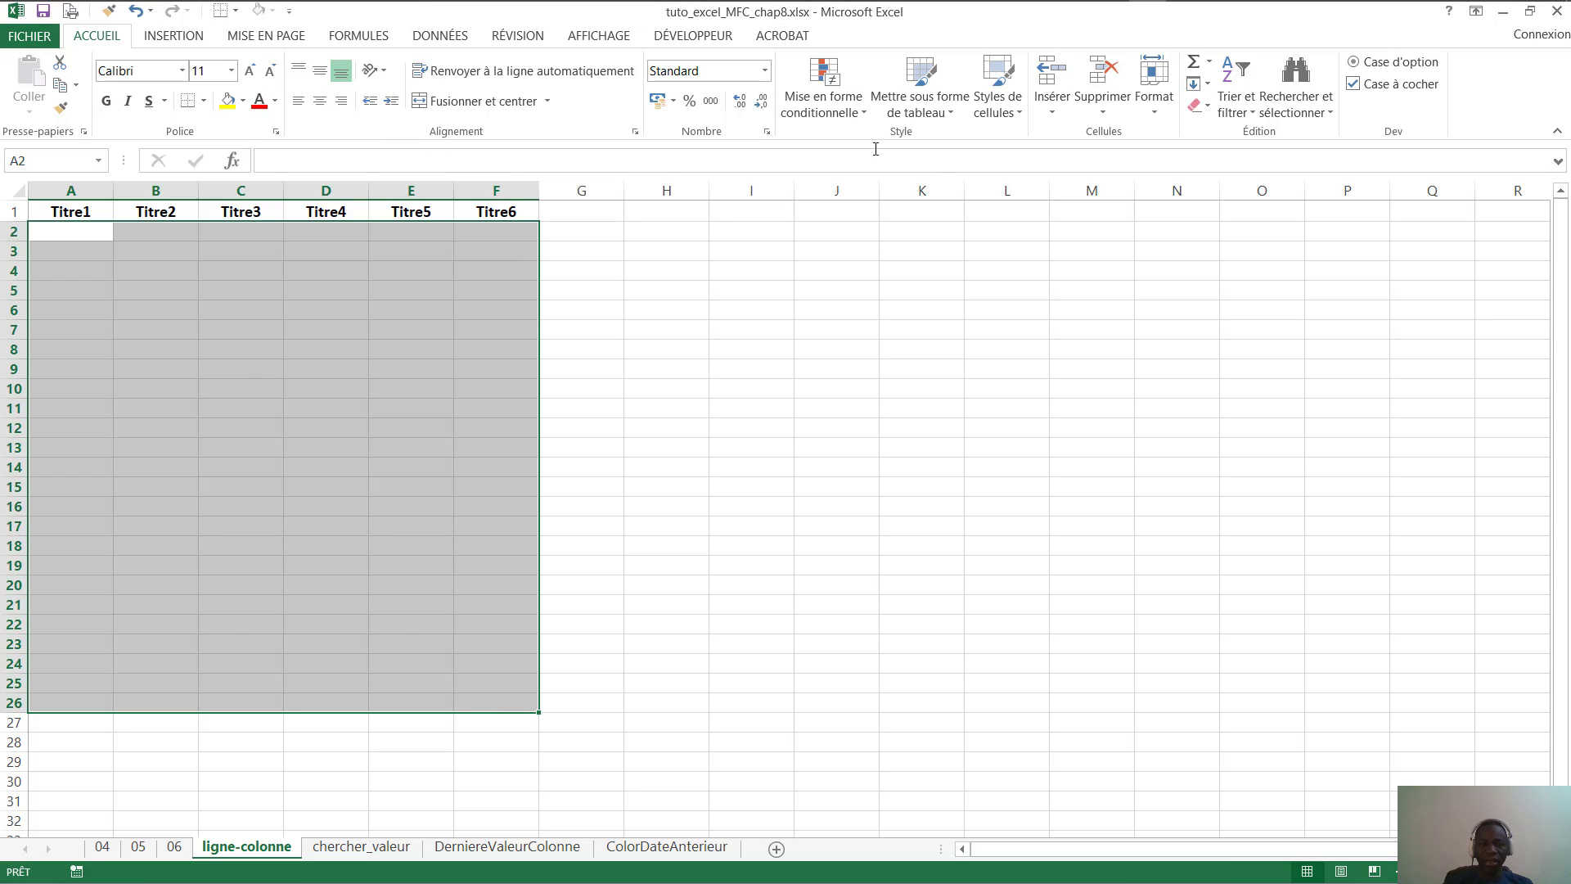
{"action": "left_click", "coordinate": [824, 86]}
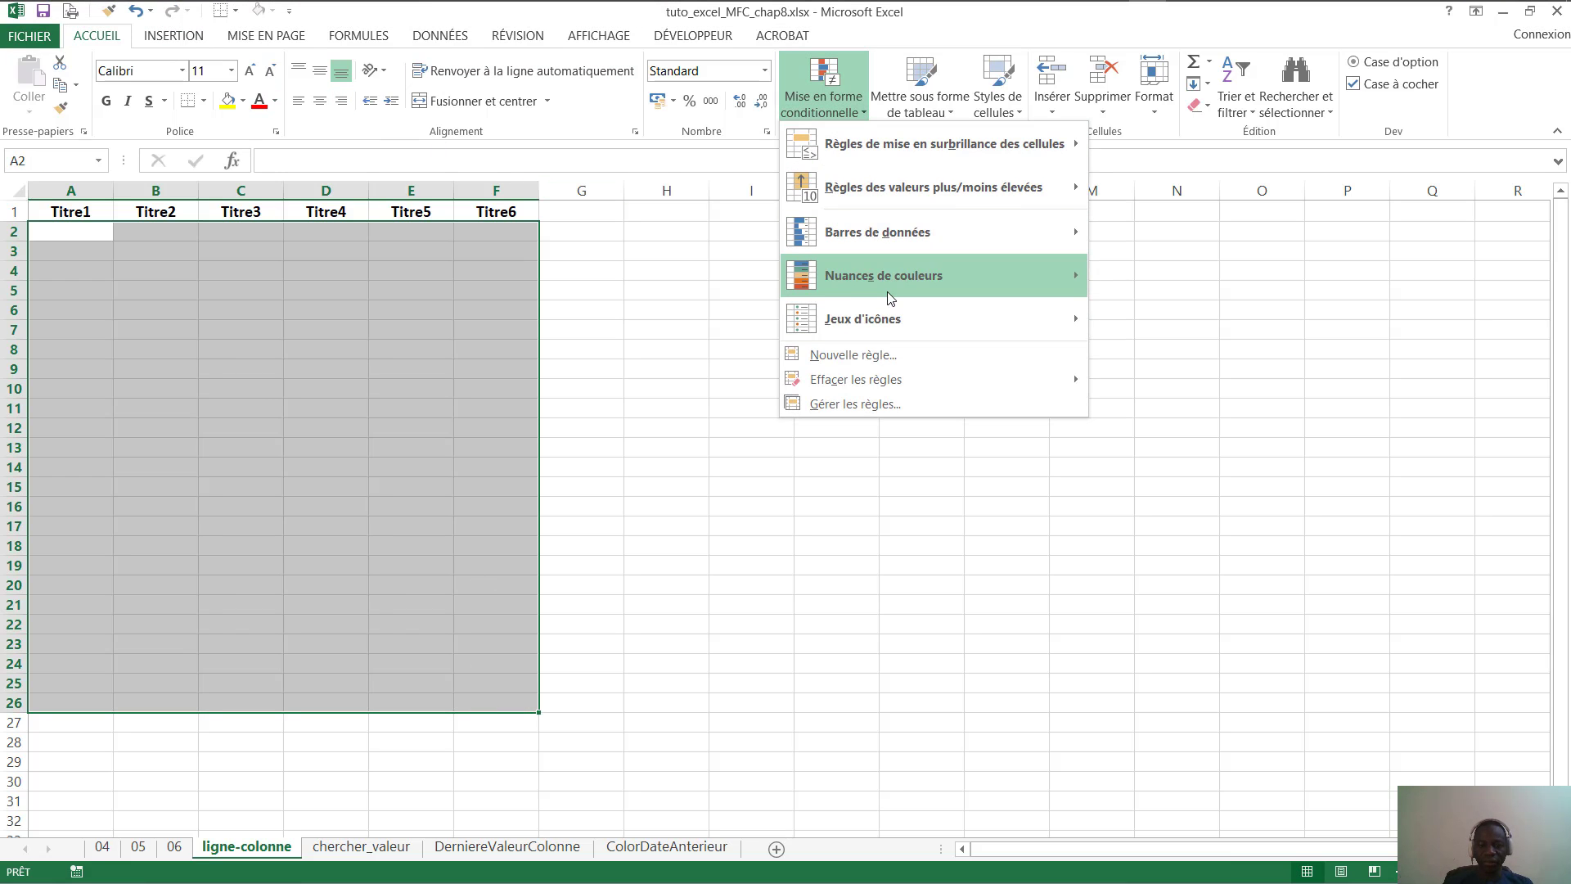
{"action": "left_click", "coordinate": [806, 358]}
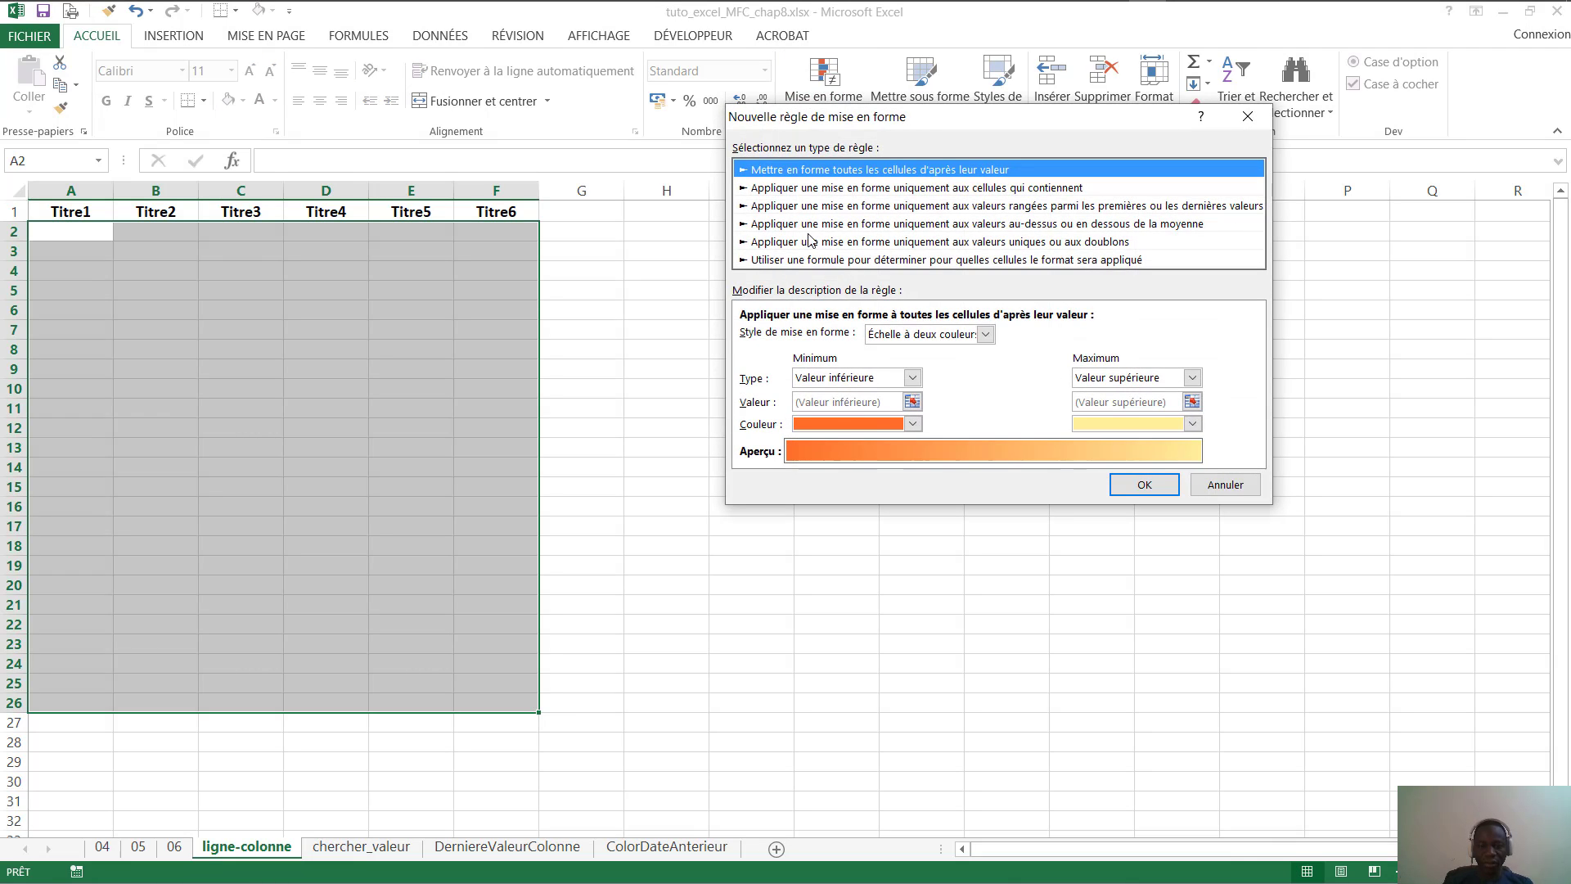
{"action": "left_click", "coordinate": [1119, 261]}
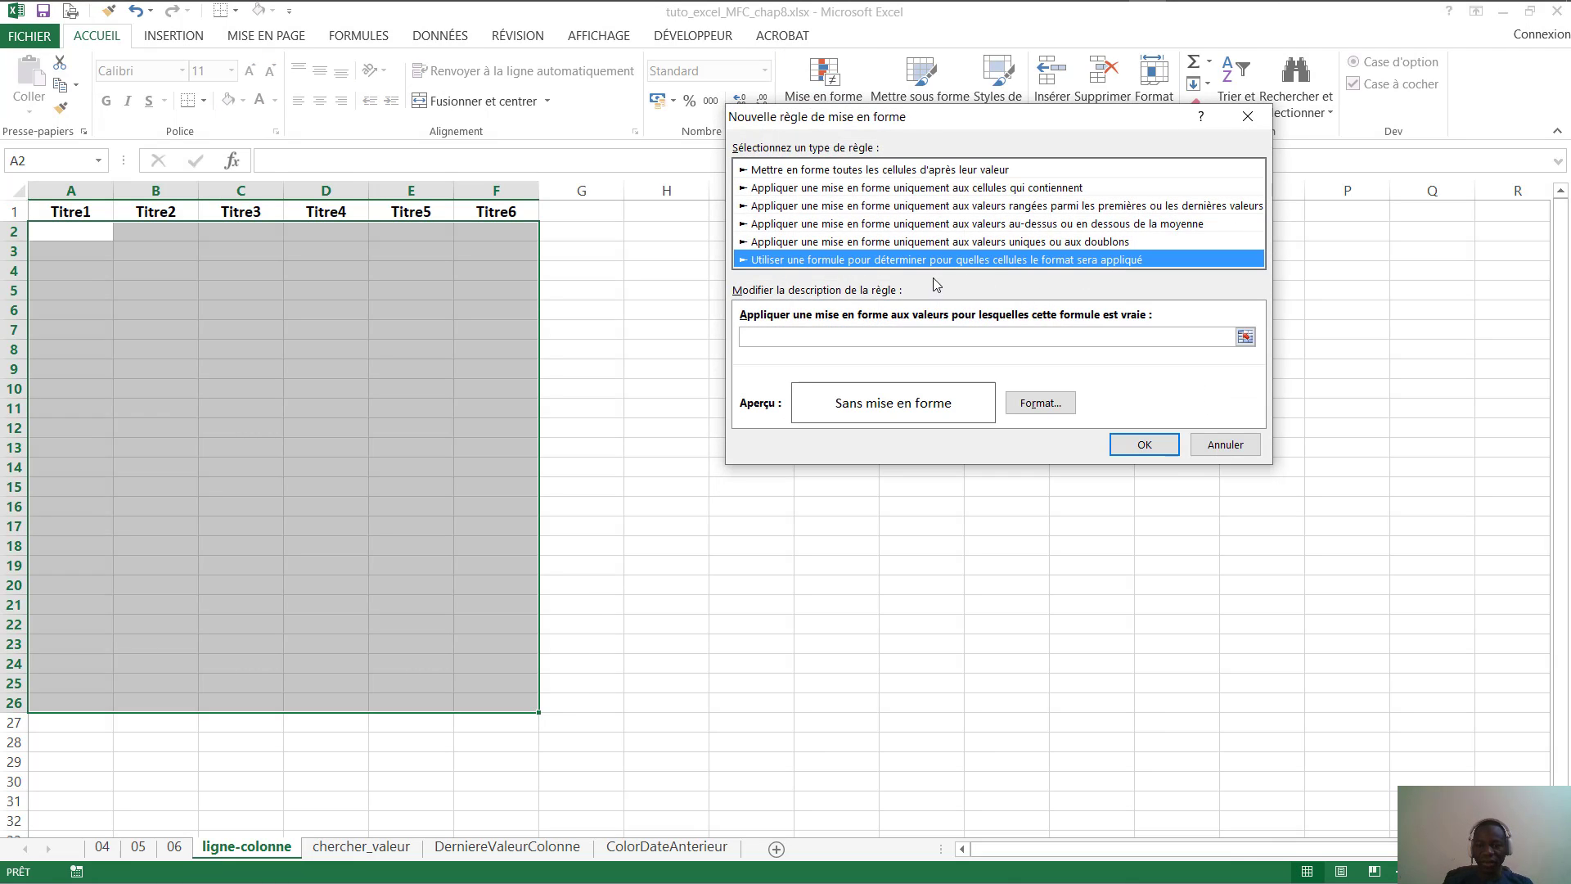
{"action": "left_click", "coordinate": [783, 337]}
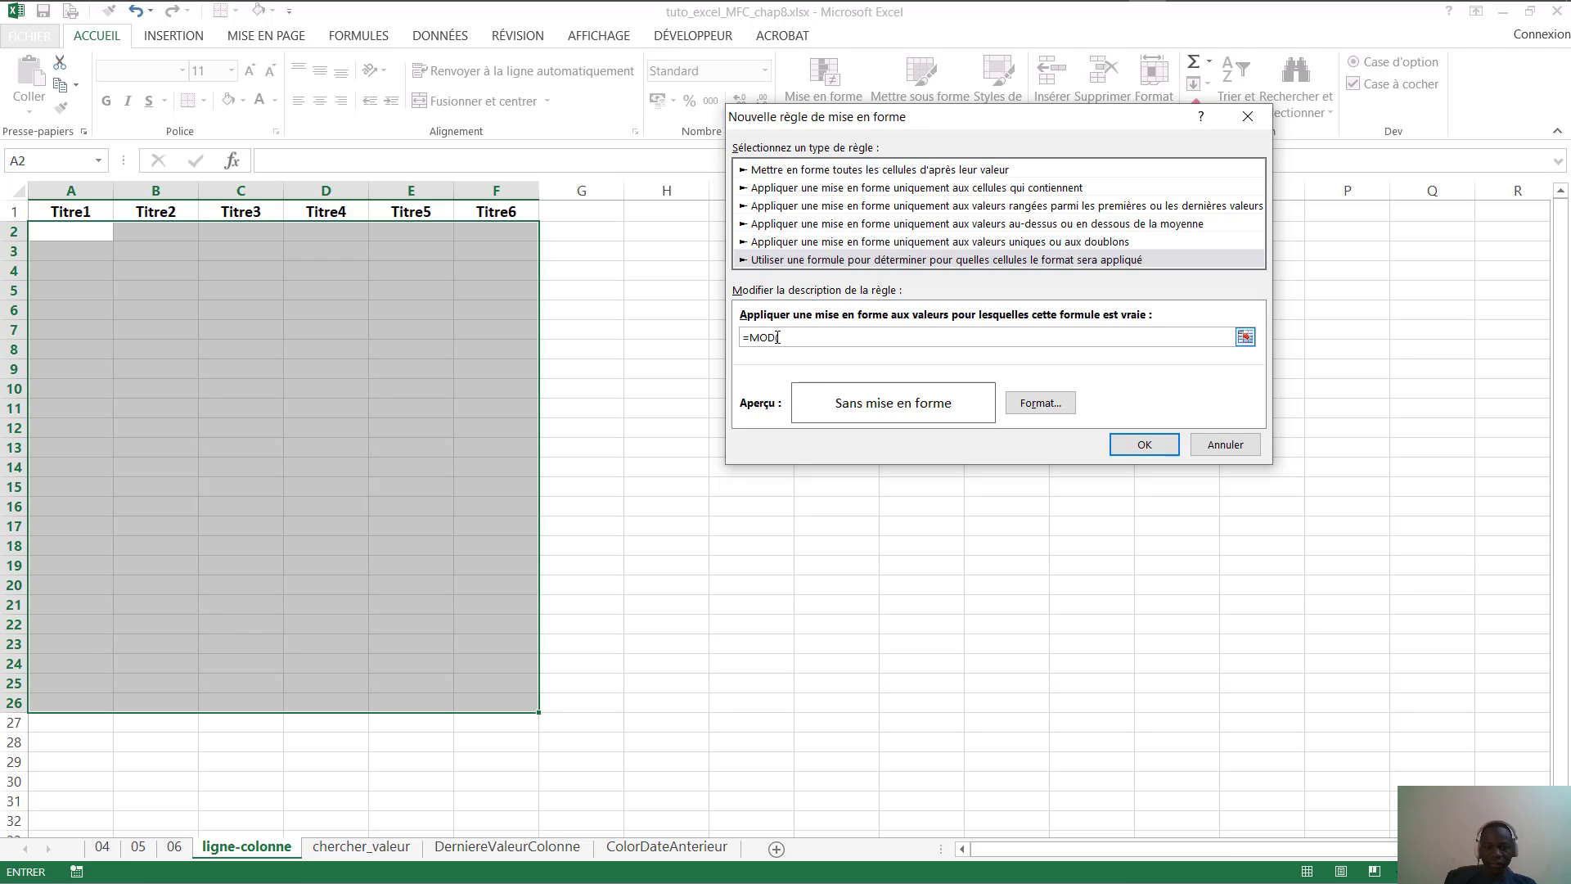
{"action": "type", "text": "=MOD("}
{"action": "type", "text": "LING();2)=0"}
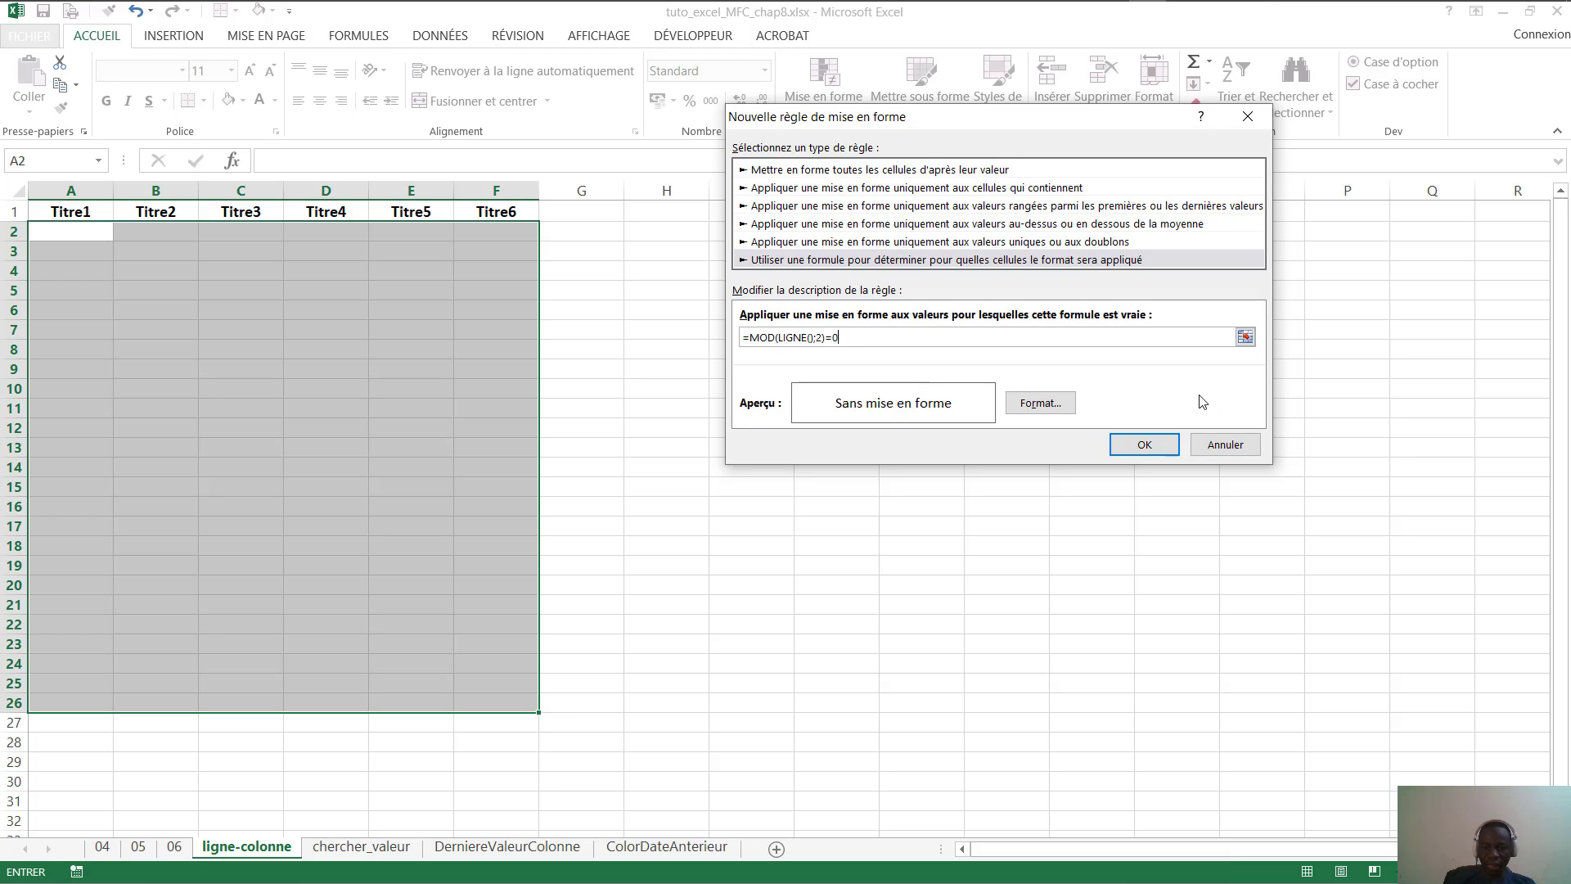
Give the MOD rule a light green fill, create it and check the row shading across columns A to F
{"action": "left_click", "coordinate": [1040, 402]}
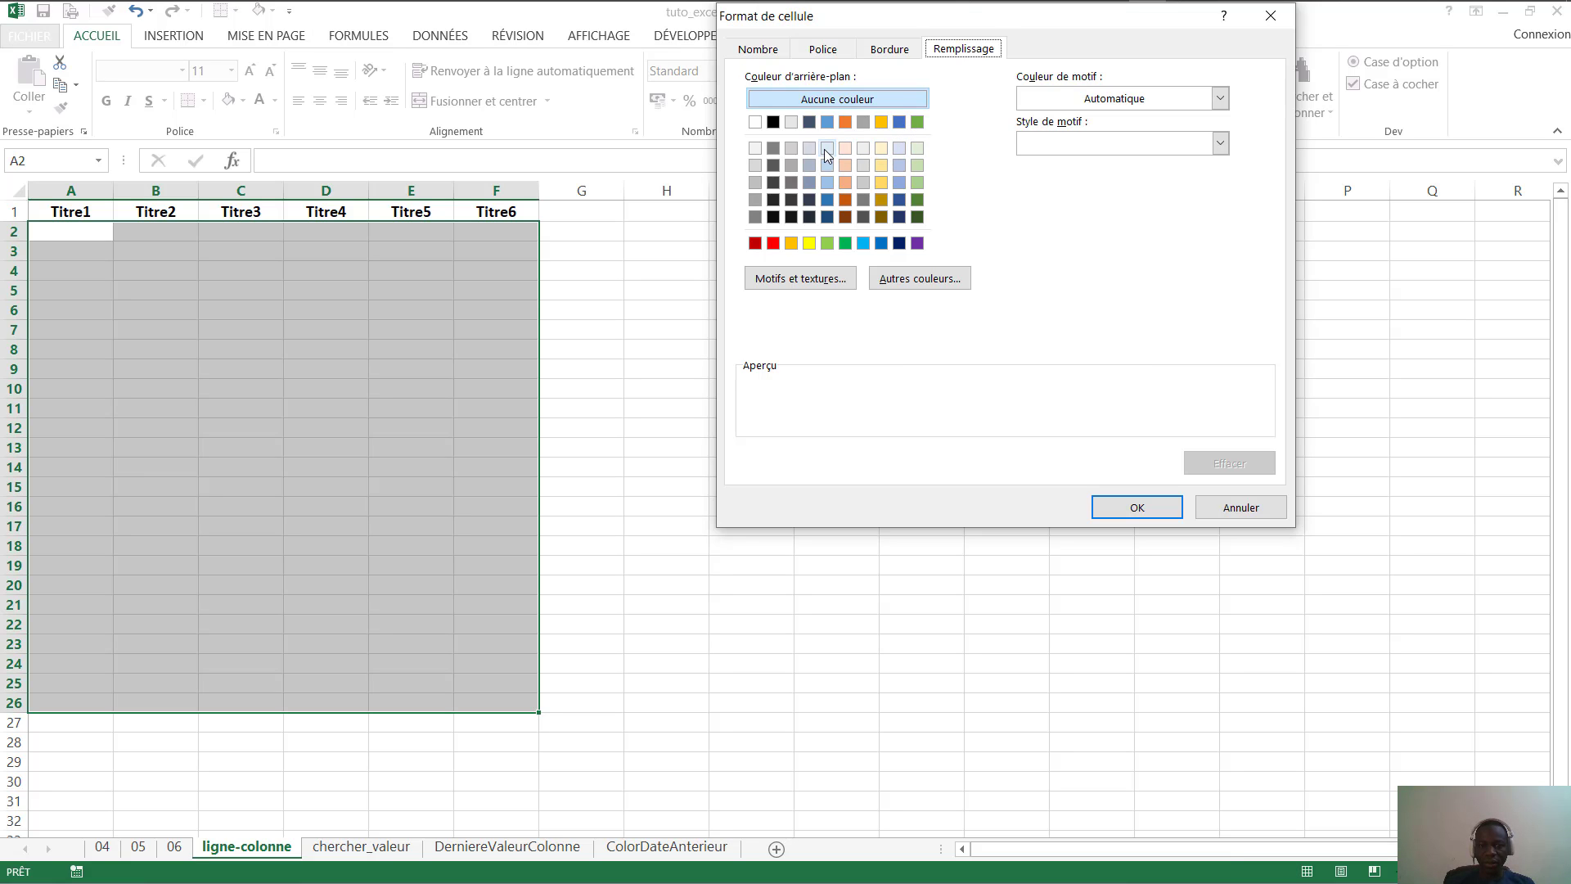
{"action": "left_click", "coordinate": [917, 148]}
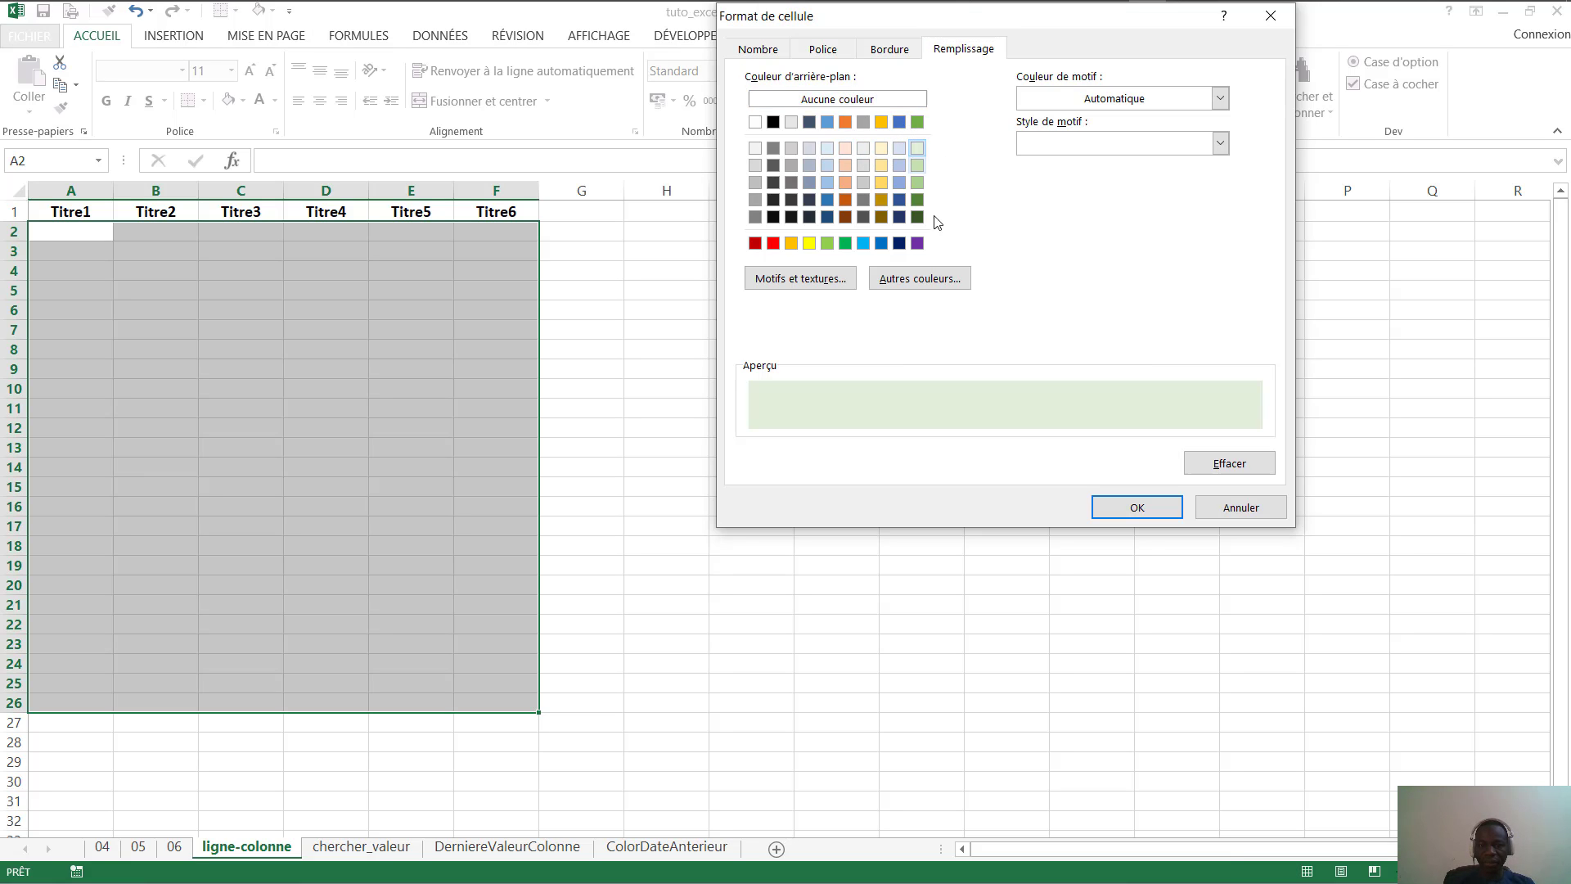
{"action": "left_click", "coordinate": [1136, 505]}
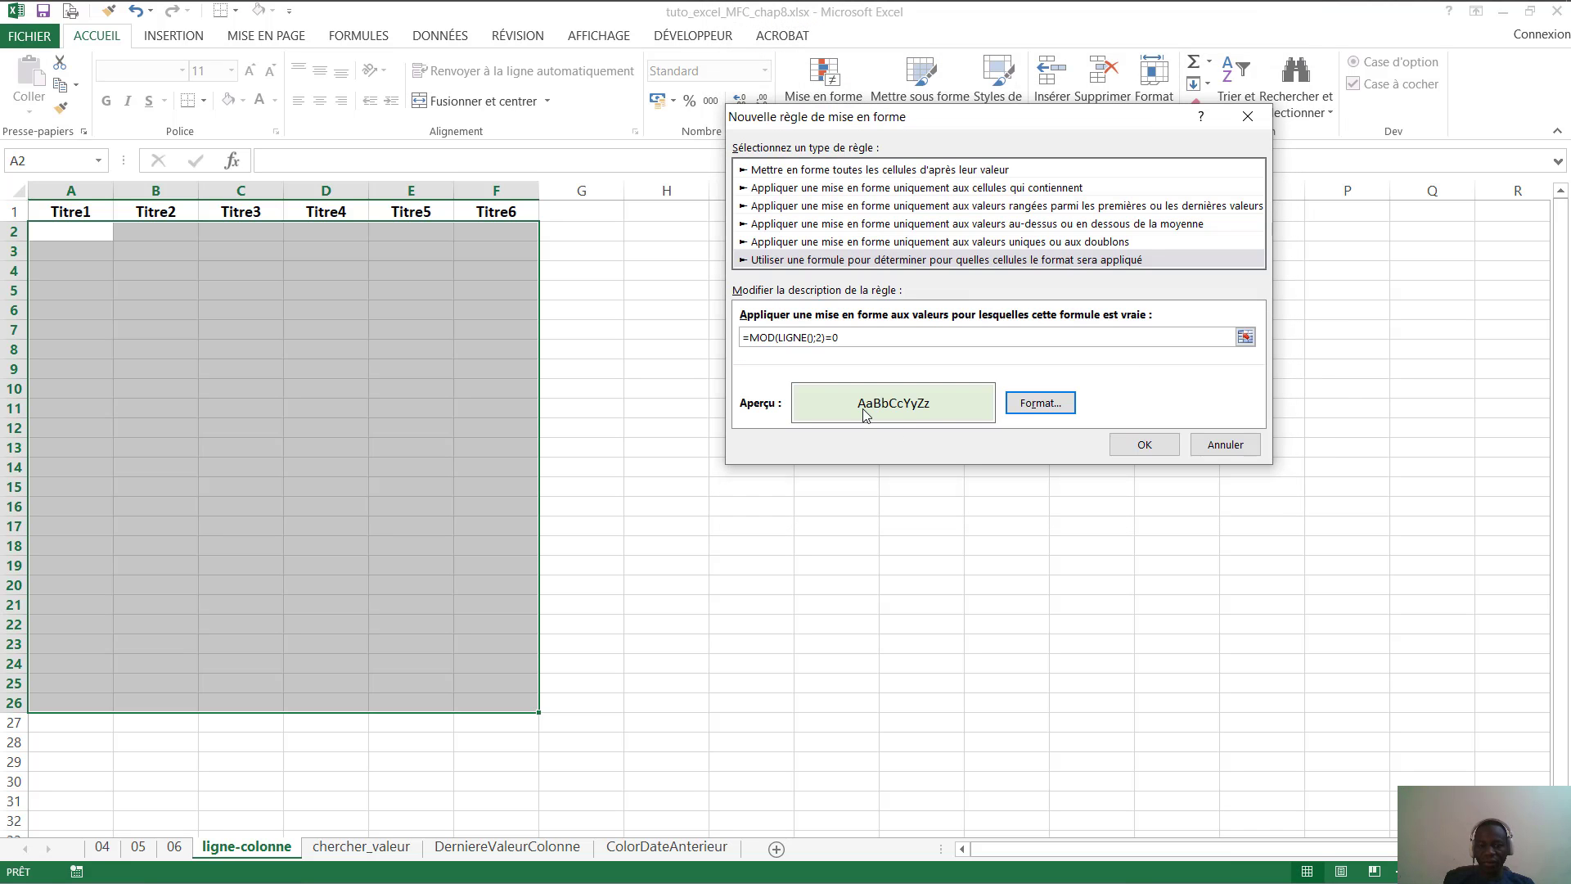
{"action": "left_click", "coordinate": [1146, 444]}
{"action": "left_click", "coordinate": [162, 270]}
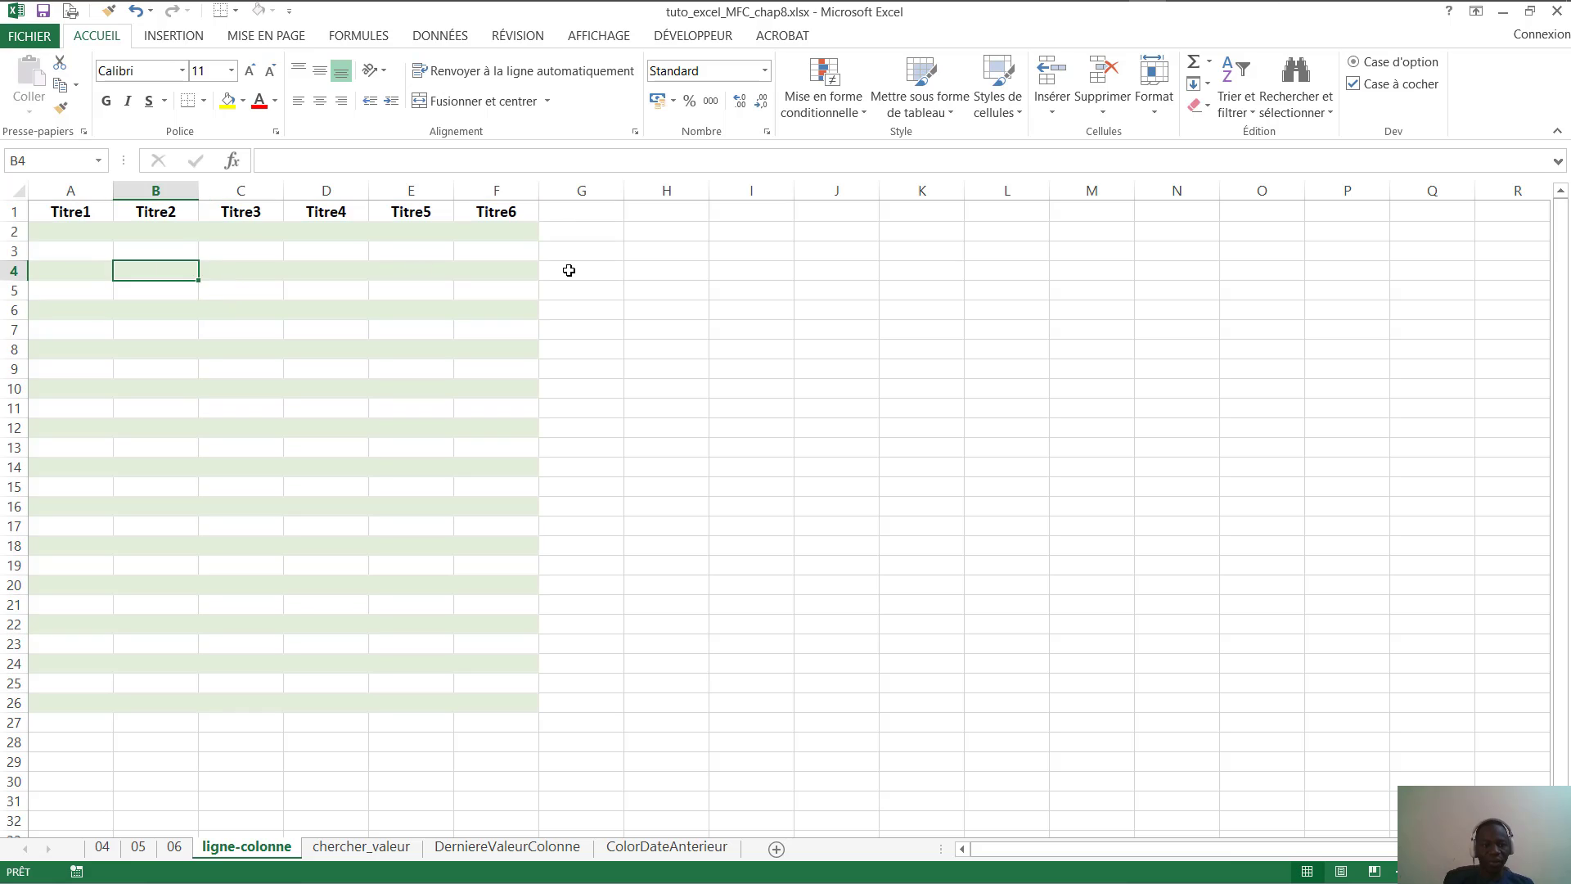
{"action": "left_click", "coordinate": [568, 270]}
{"action": "double_click", "coordinate": [545, 269]}
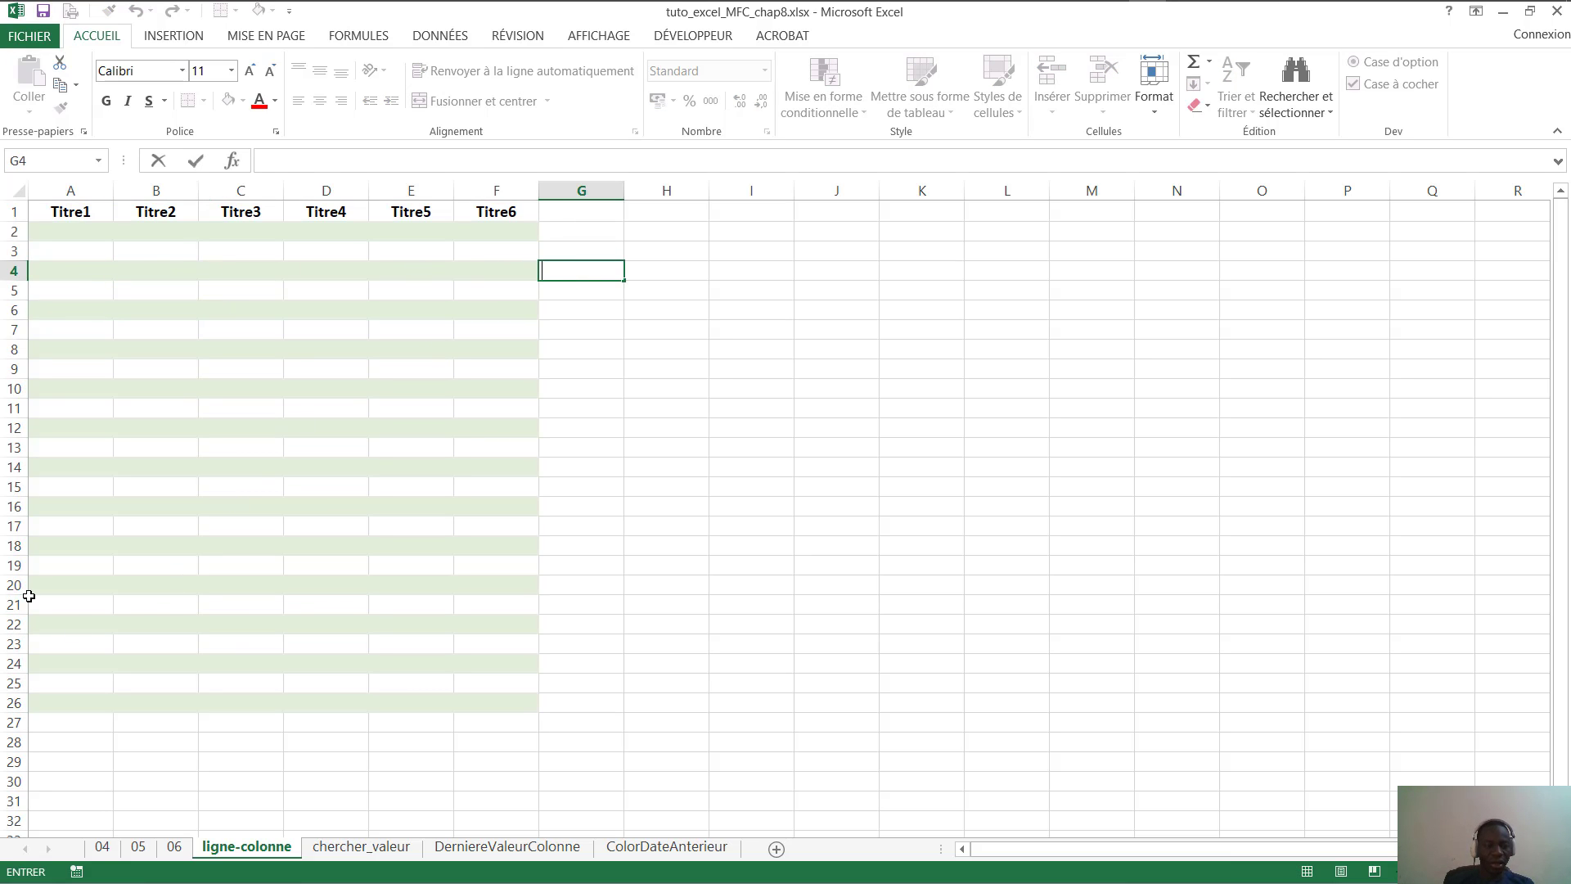
Fill the formatting of A25:F26 down to row 34 so the alternating row shading covers more rows
{"action": "left_click_drag", "start_coordinate": [29, 595], "coordinate": [52, 589]}
{"action": "left_click_drag", "start_coordinate": [64, 667], "coordinate": [463, 710]}
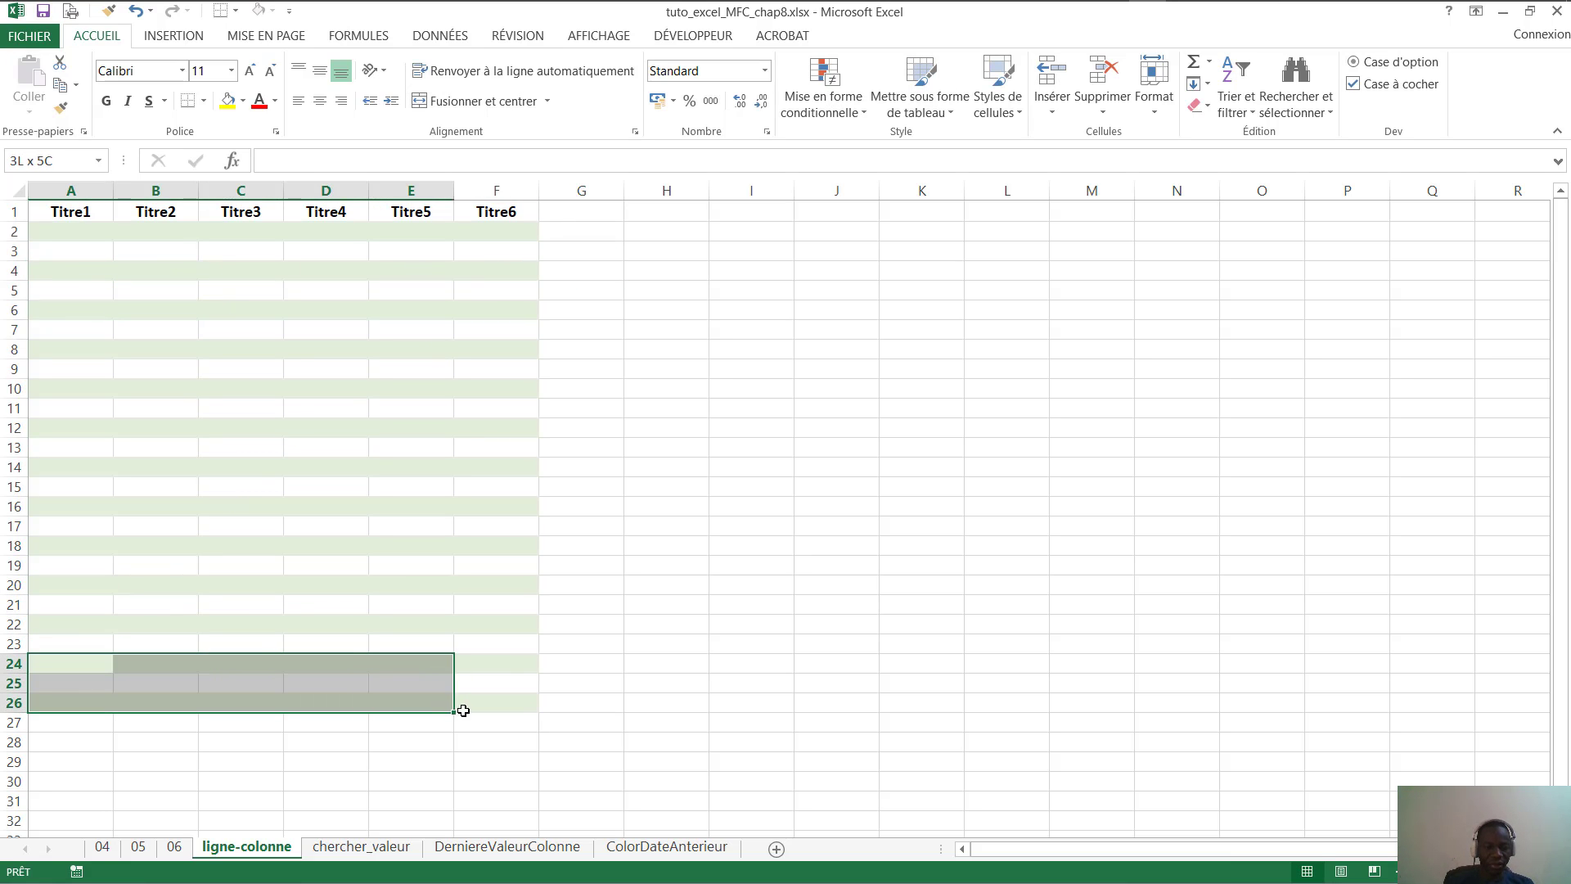
{"action": "left_click", "coordinate": [442, 691]}
{"action": "left_click_drag", "start_coordinate": [66, 683], "coordinate": [518, 818]}
{"action": "scroll", "coordinate": [405, 374], "scroll_direction": "down", "scroll_amount": 2}
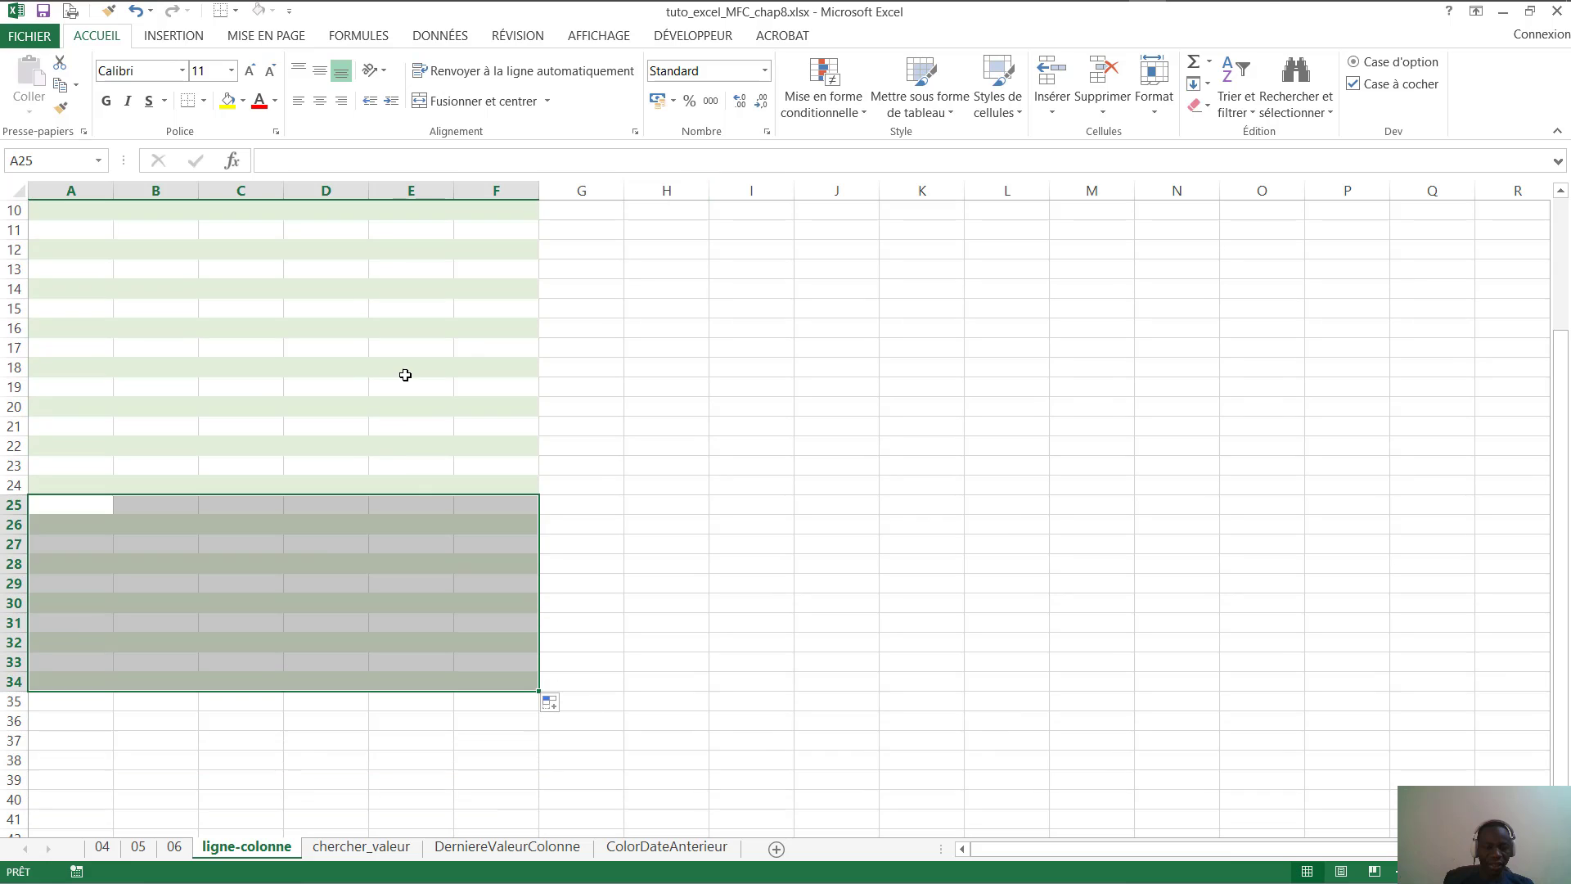
{"action": "scroll", "coordinate": [919, 379], "scroll_direction": "down", "scroll_amount": 4}
{"action": "left_click", "coordinate": [919, 385]}
{"action": "scroll", "coordinate": [464, 414], "scroll_direction": "up", "scroll_amount": 6}
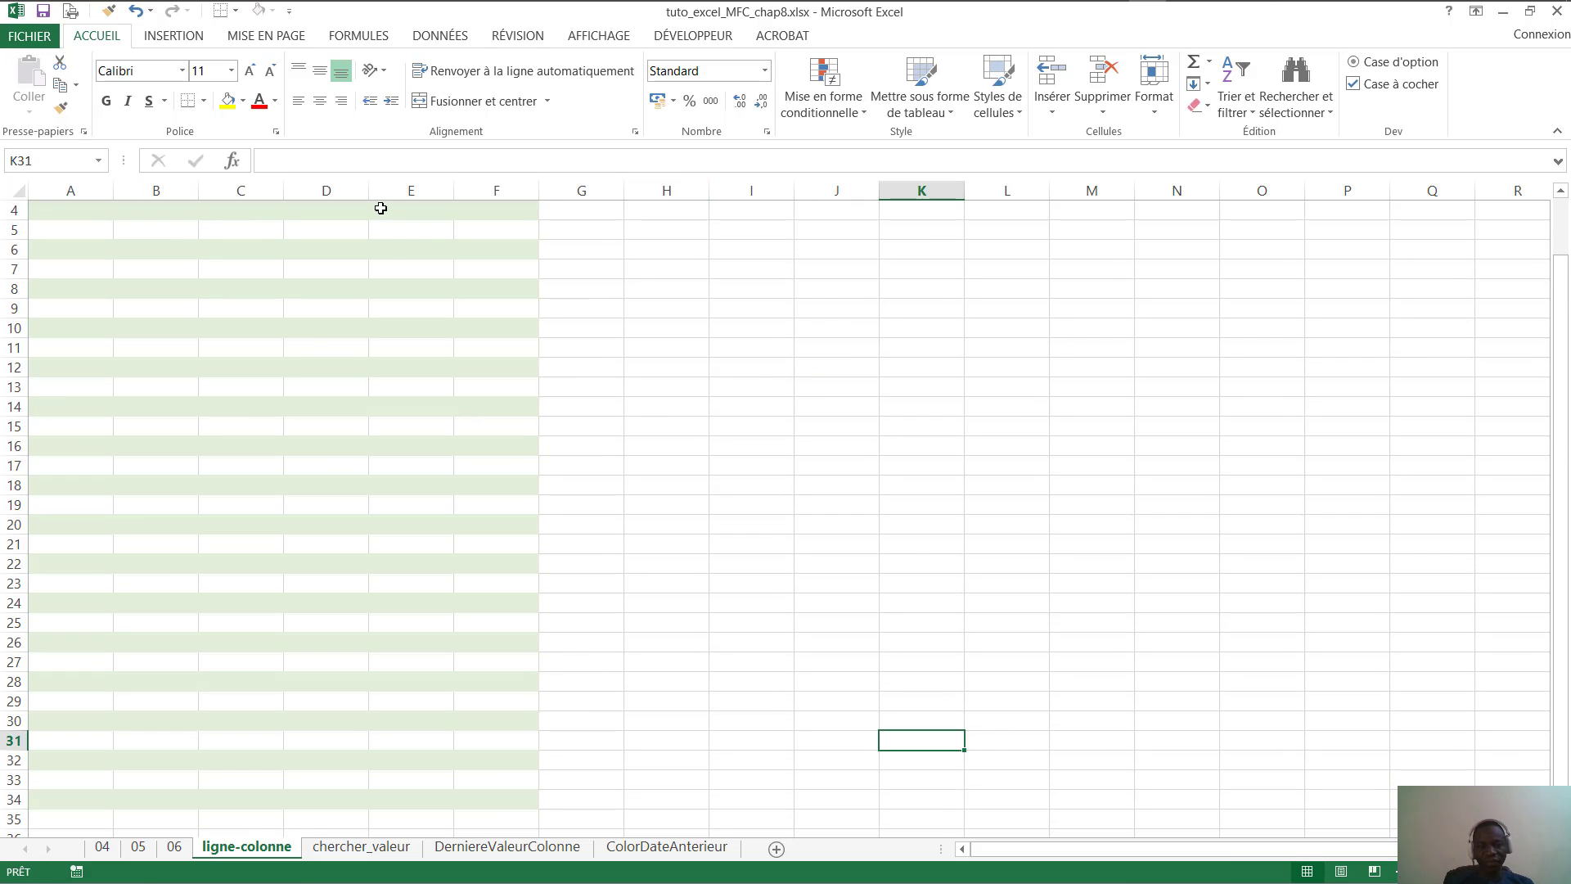
{"action": "scroll", "coordinate": [380, 208], "scroll_direction": "up", "scroll_amount": 1}
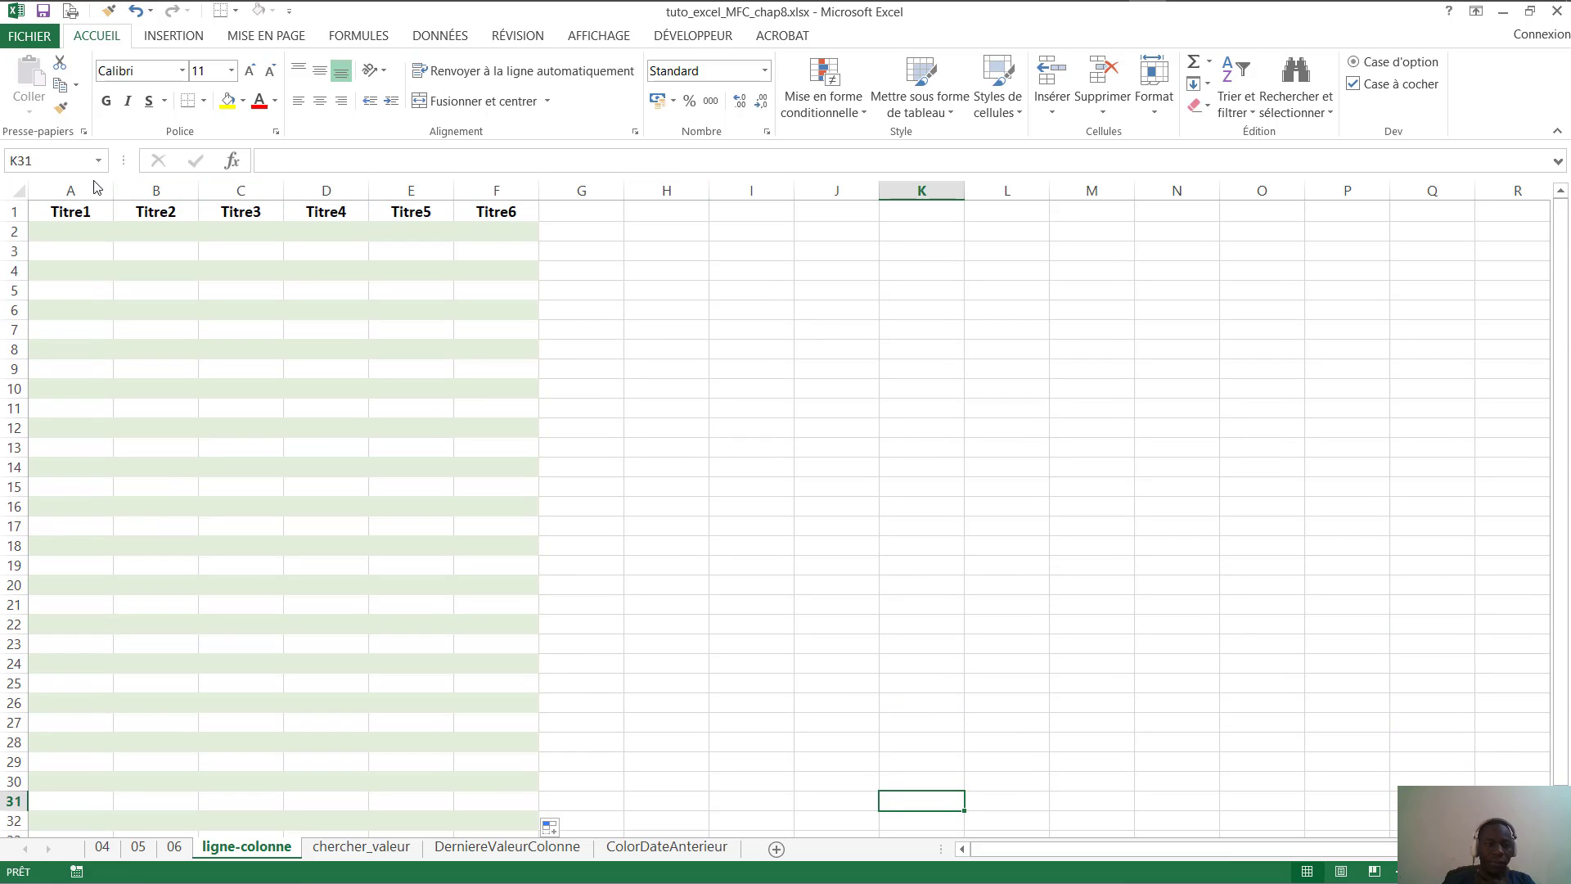
Widen columns A to F equally to about three times their width and check the shading across the table
{"action": "left_click_drag", "start_coordinate": [106, 190], "coordinate": [712, 196]}
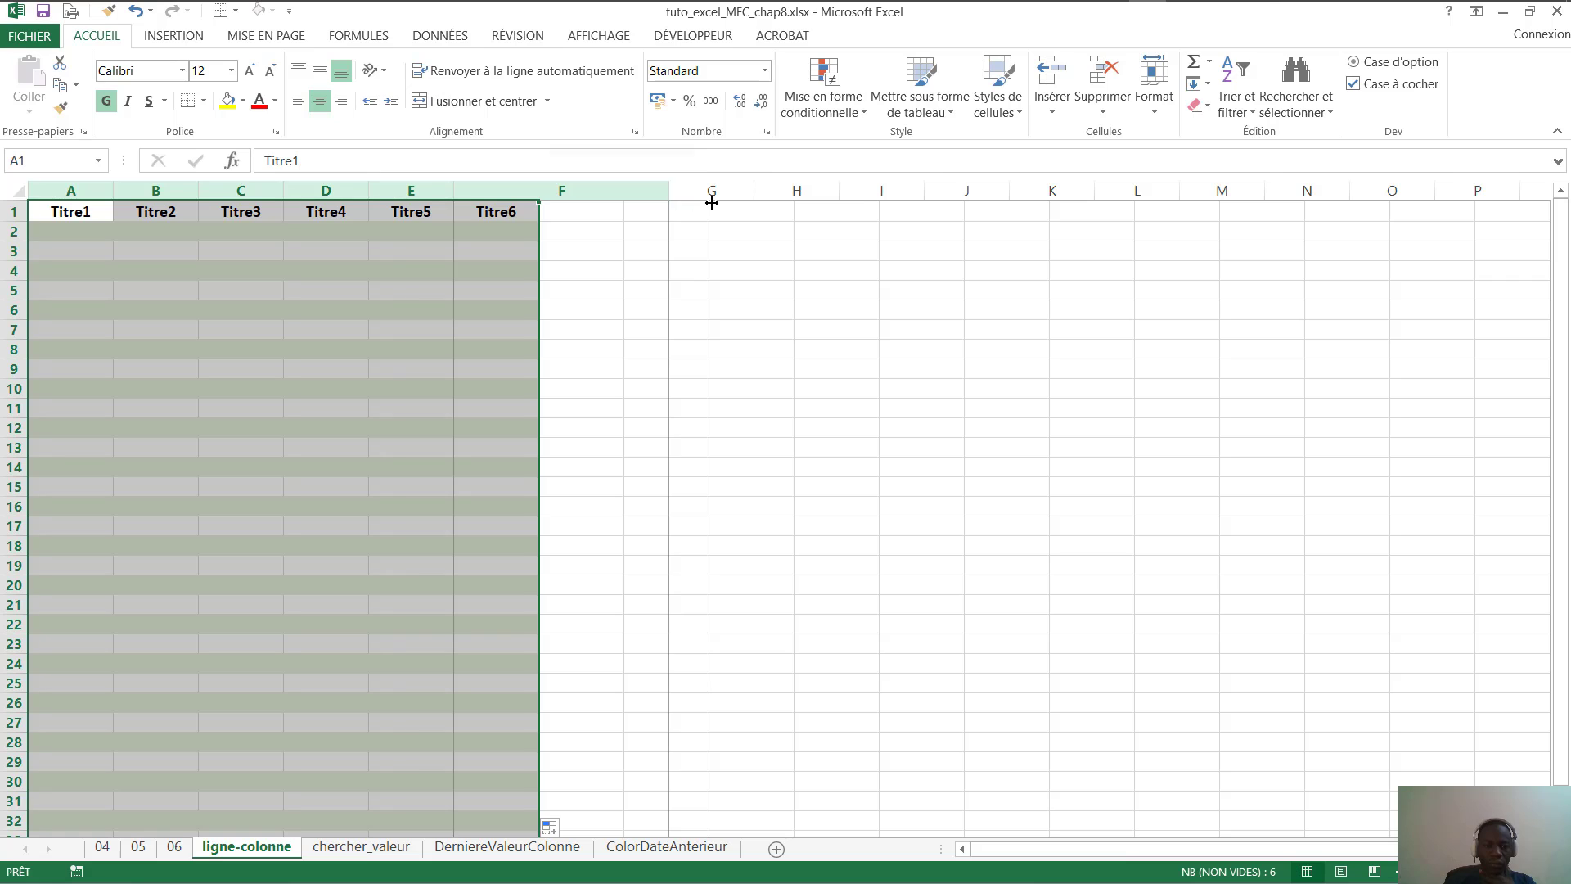
{"action": "left_click", "coordinate": [1063, 467]}
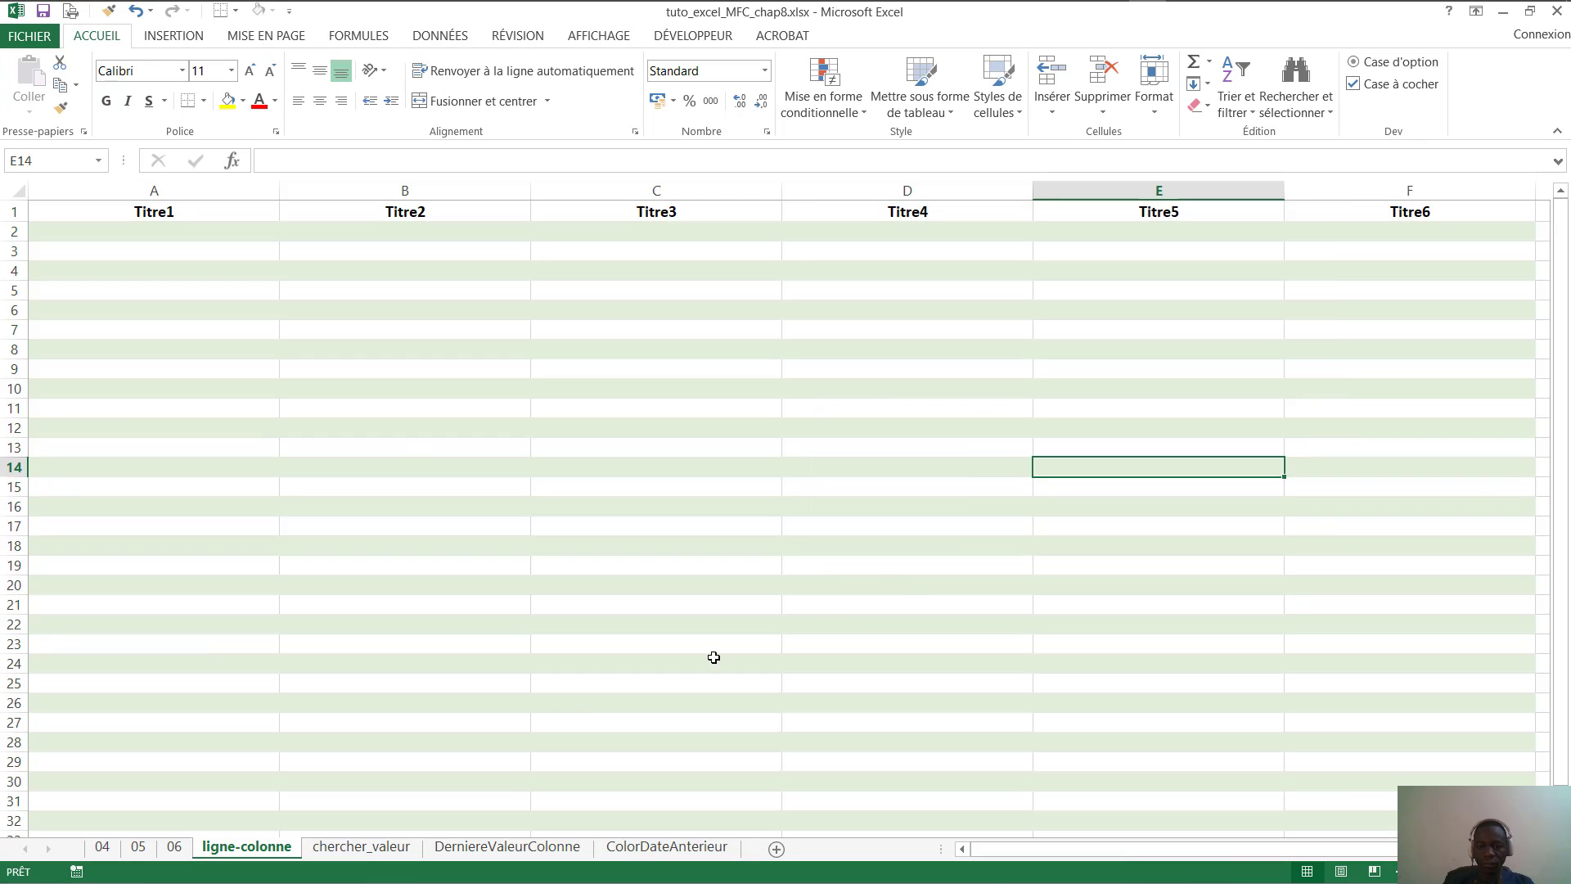
{"action": "scroll", "coordinate": [385, 747], "scroll_direction": "down", "scroll_amount": 4}
Switch to the chercher_valeur sheet and examine the student search cell B2 and the highlighted table row
{"action": "left_click", "coordinate": [360, 848]}
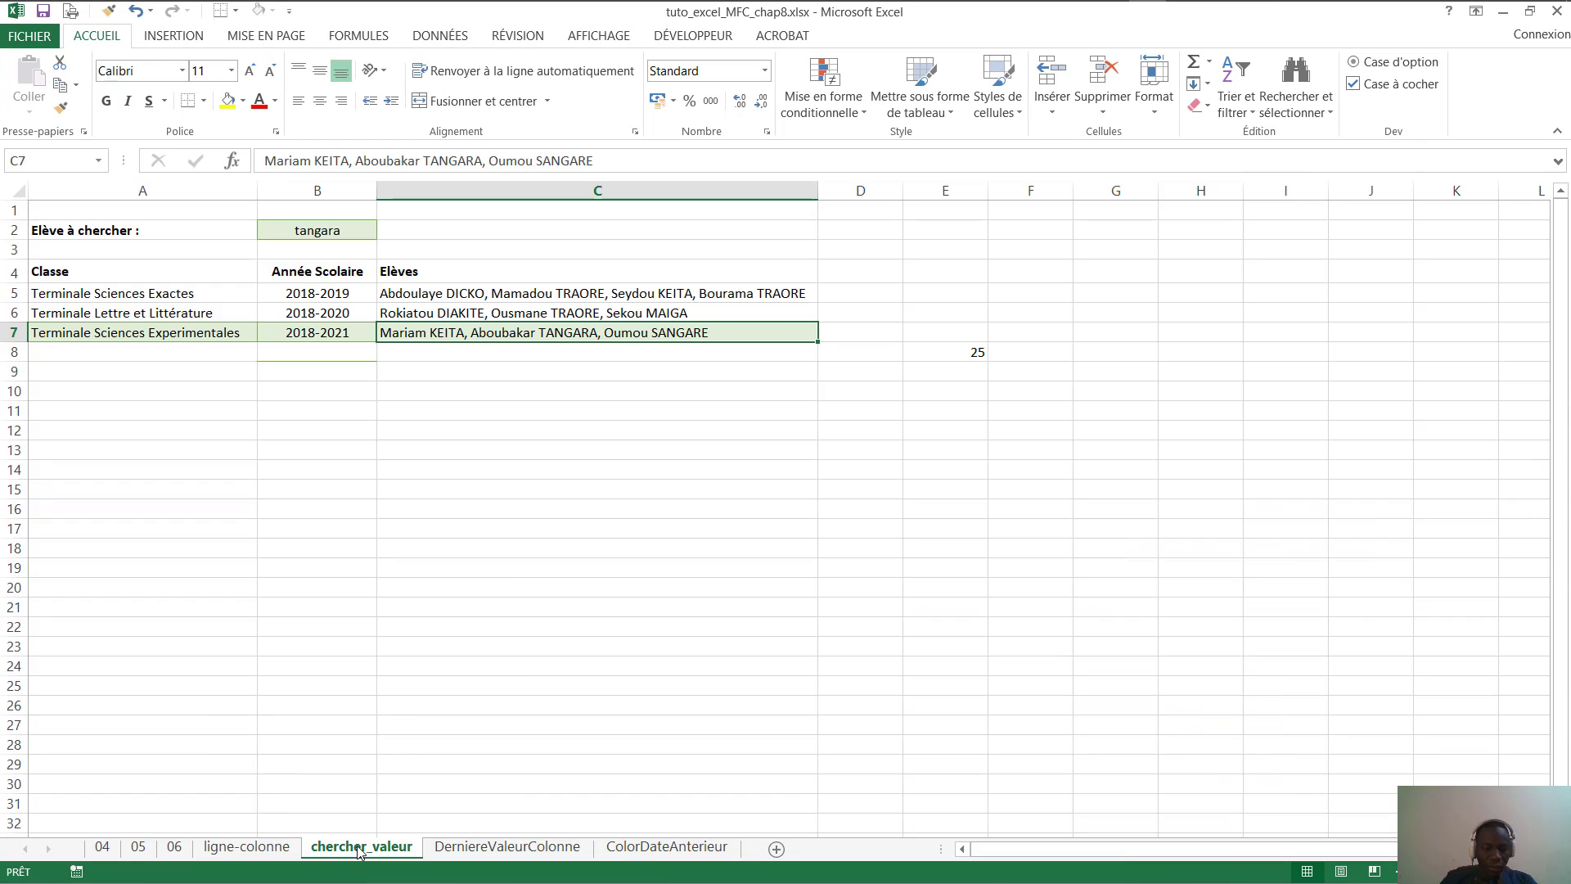
{"action": "left_click", "coordinate": [409, 358]}
{"action": "left_click", "coordinate": [381, 230]}
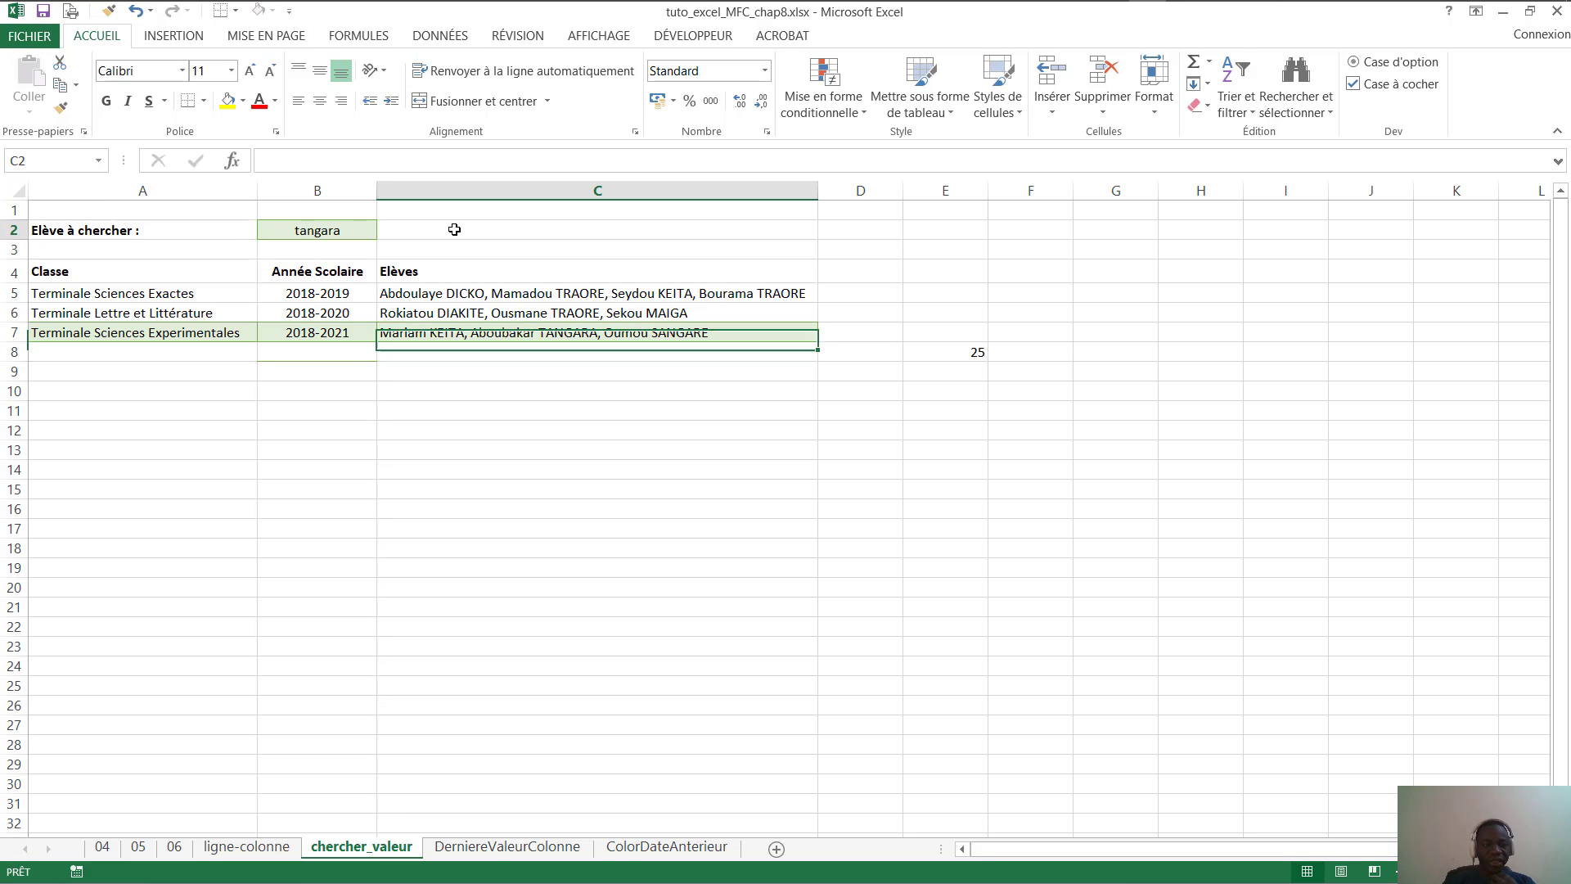
{"action": "left_click", "coordinate": [327, 234]}
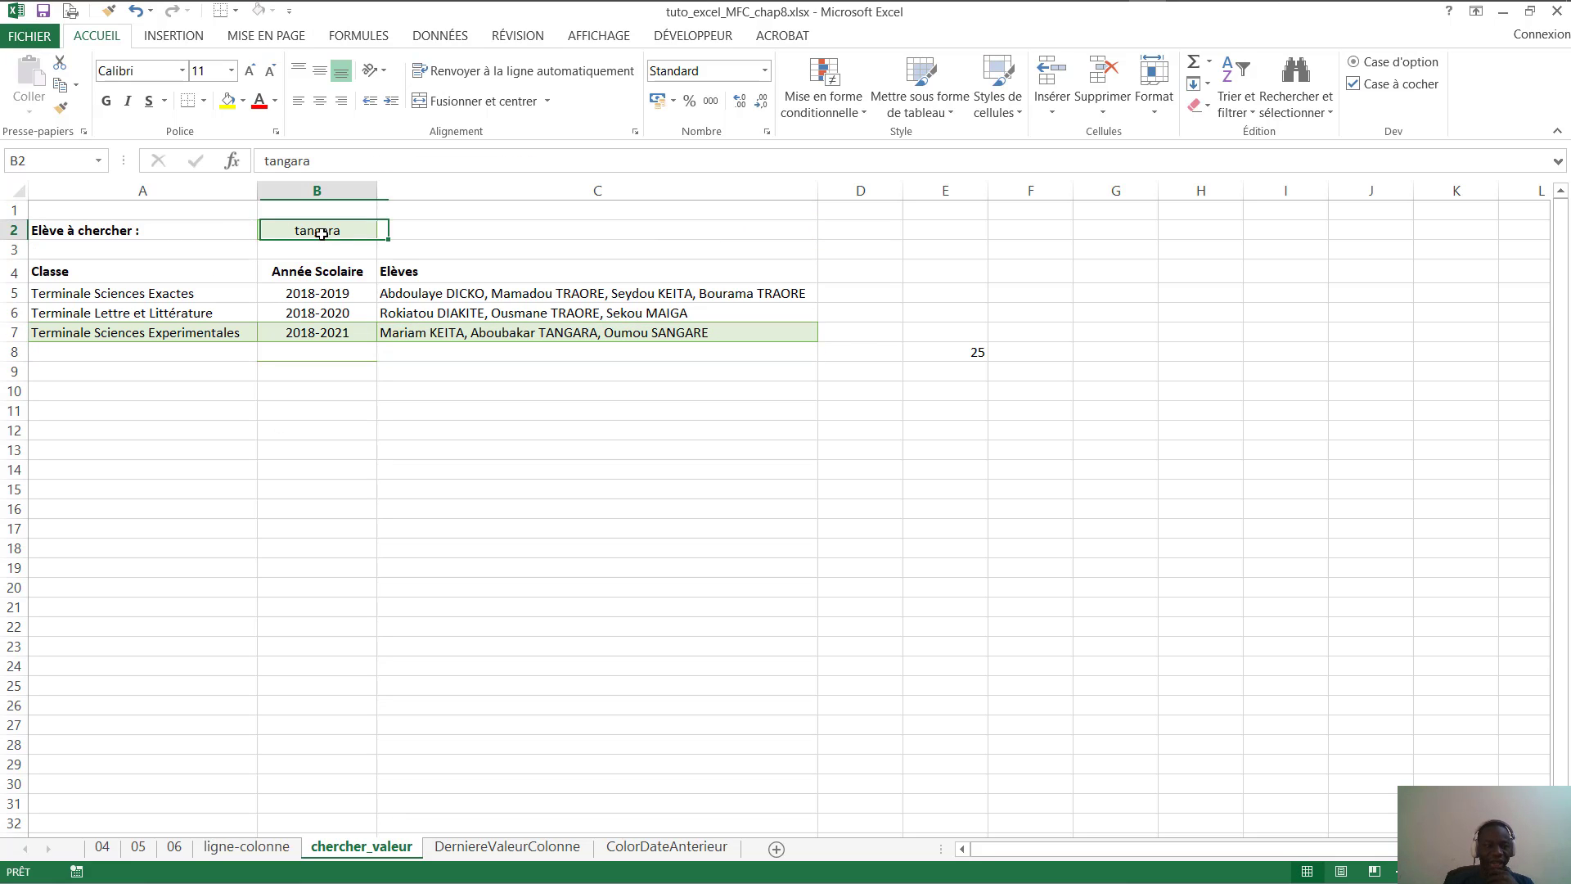
{"action": "left_click", "coordinate": [41, 232]}
{"action": "left_click", "coordinate": [380, 246]}
{"action": "left_click", "coordinate": [203, 243]}
Enter the first name of a student listed in C5 into search cell B2 and check the row highlighting
{"action": "left_click", "coordinate": [336, 233]}
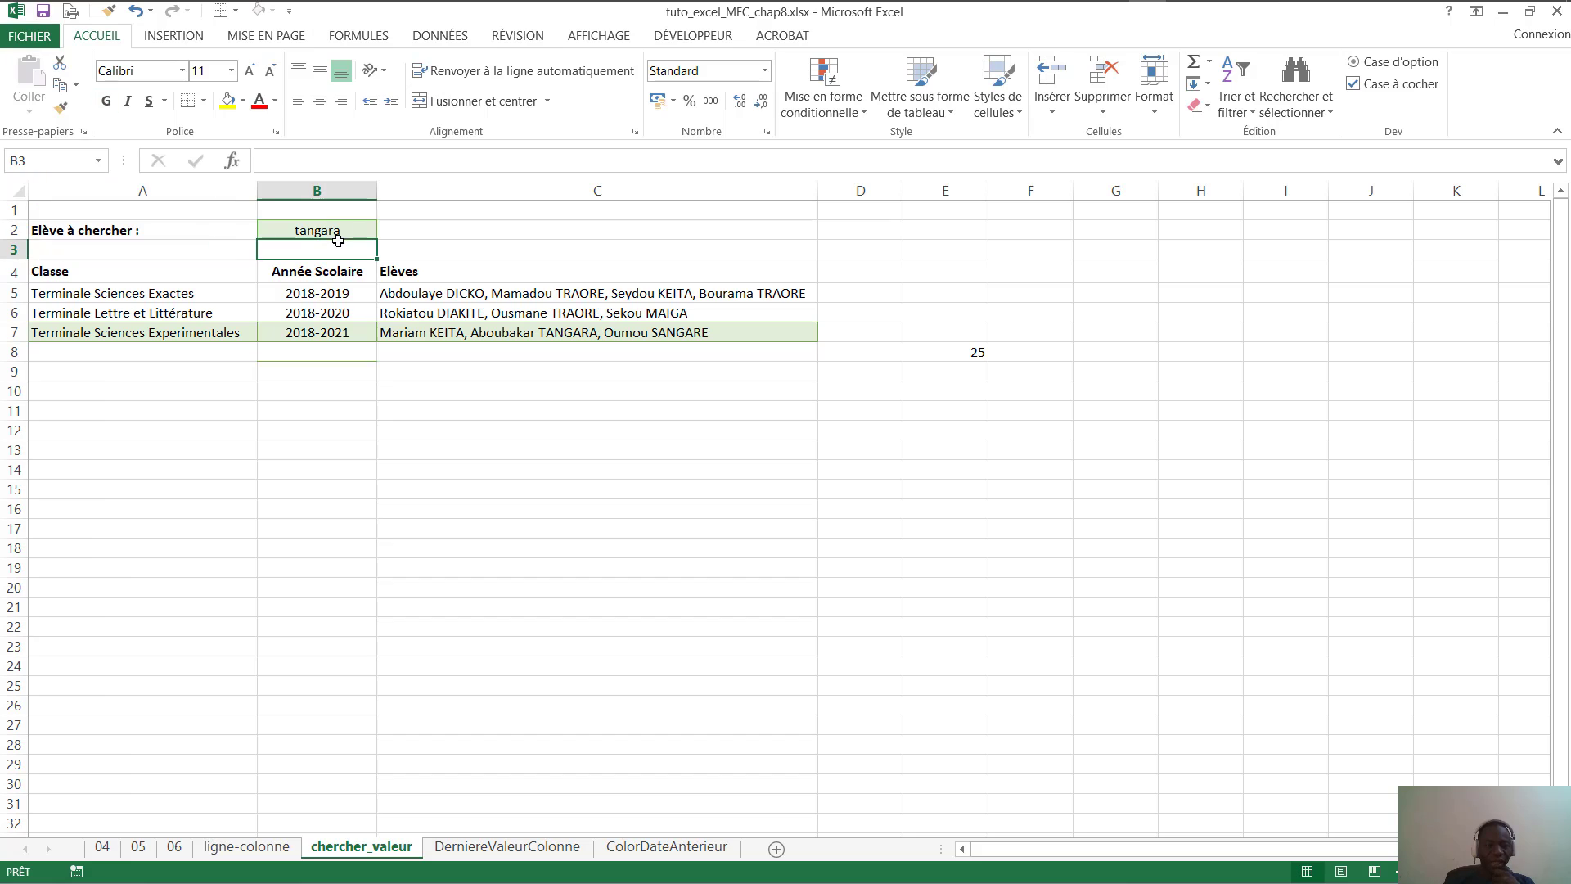
{"action": "type", "text": "Bourama"}
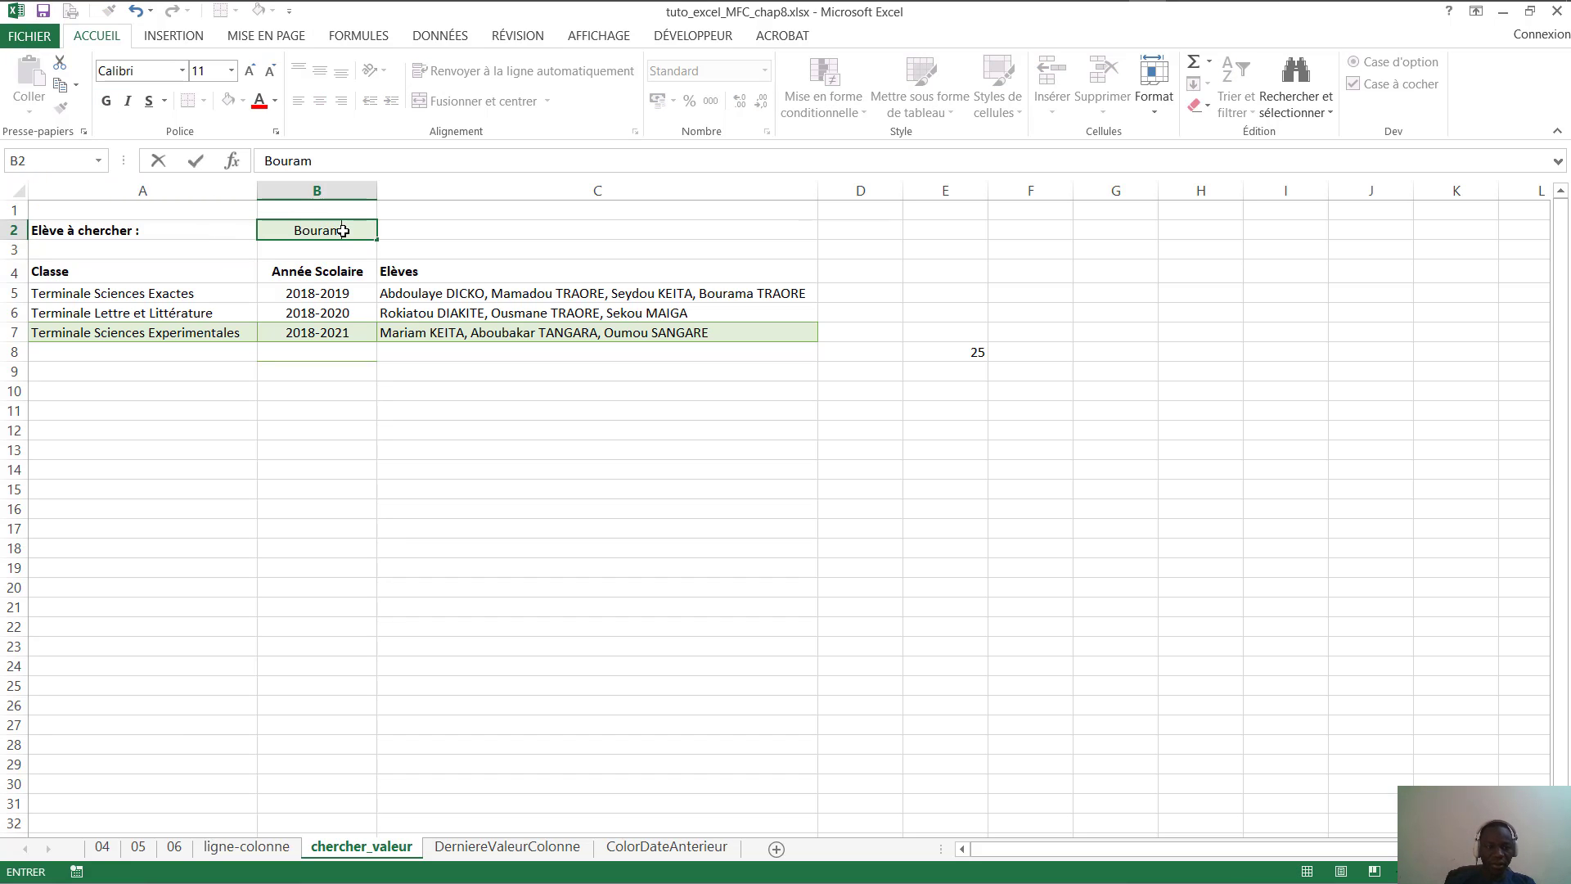
{"action": "key", "text": "Return"}
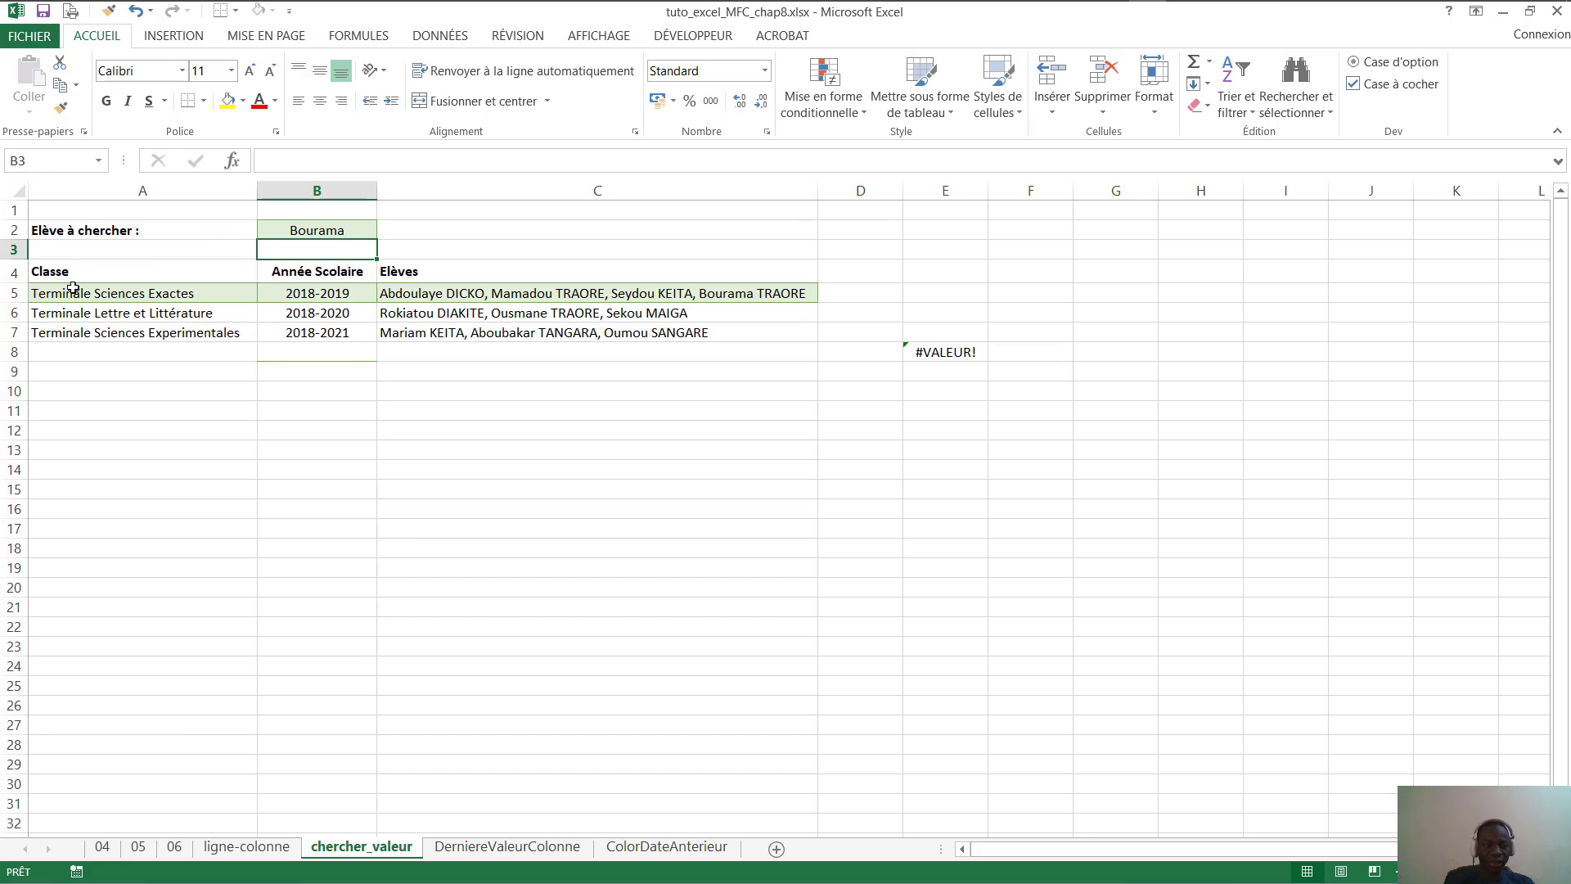
{"action": "left_click", "coordinate": [80, 294]}
{"action": "left_click", "coordinate": [327, 294]}
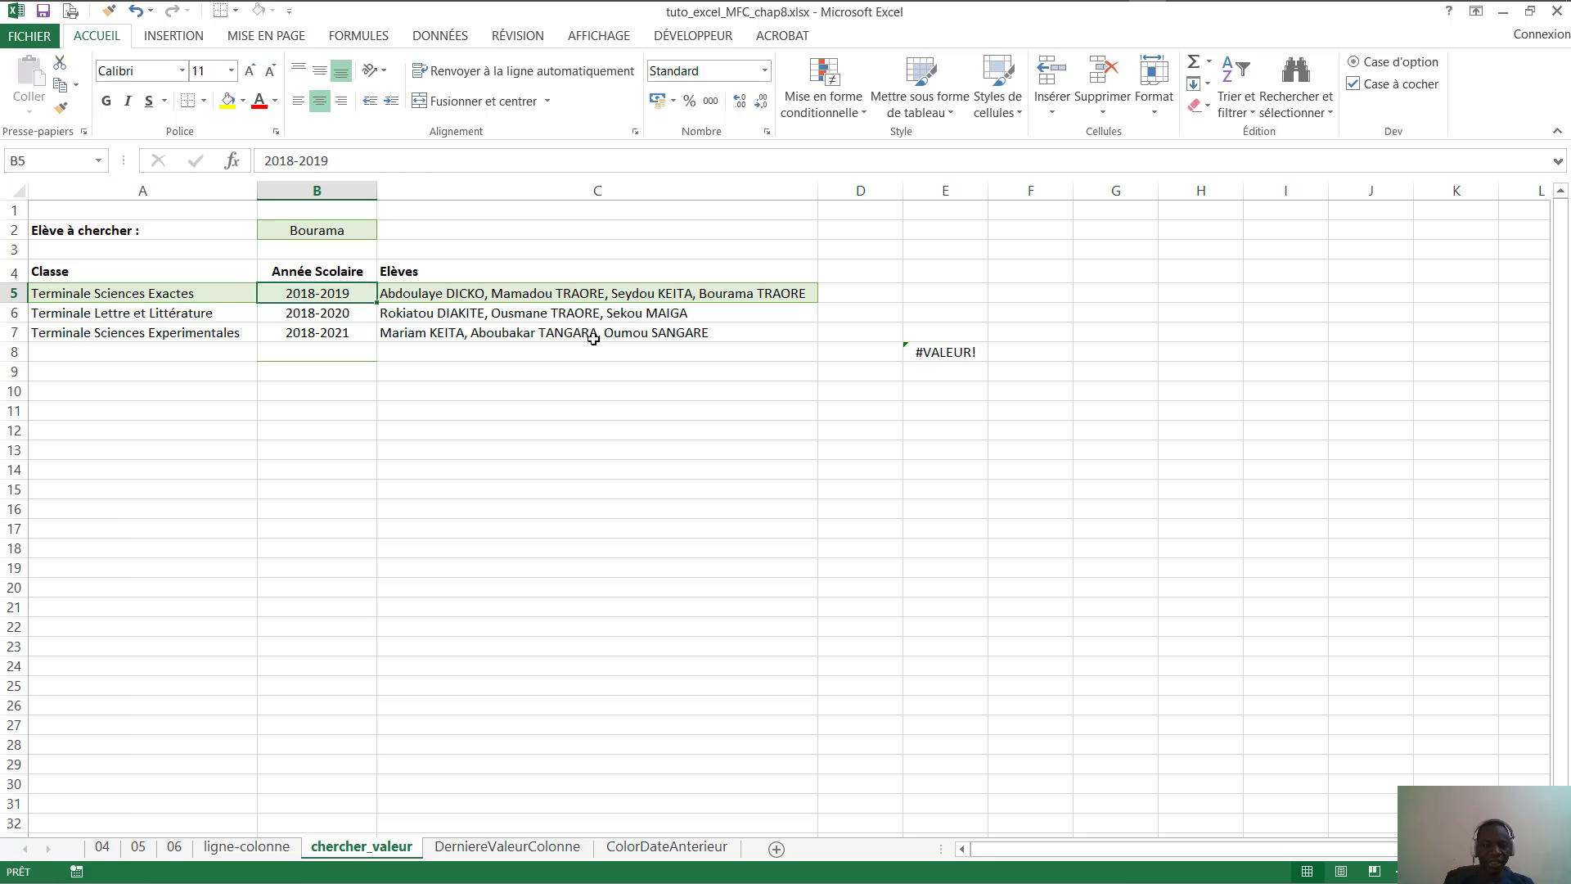
{"action": "left_click", "coordinate": [283, 236]}
{"action": "left_click", "coordinate": [620, 332]}
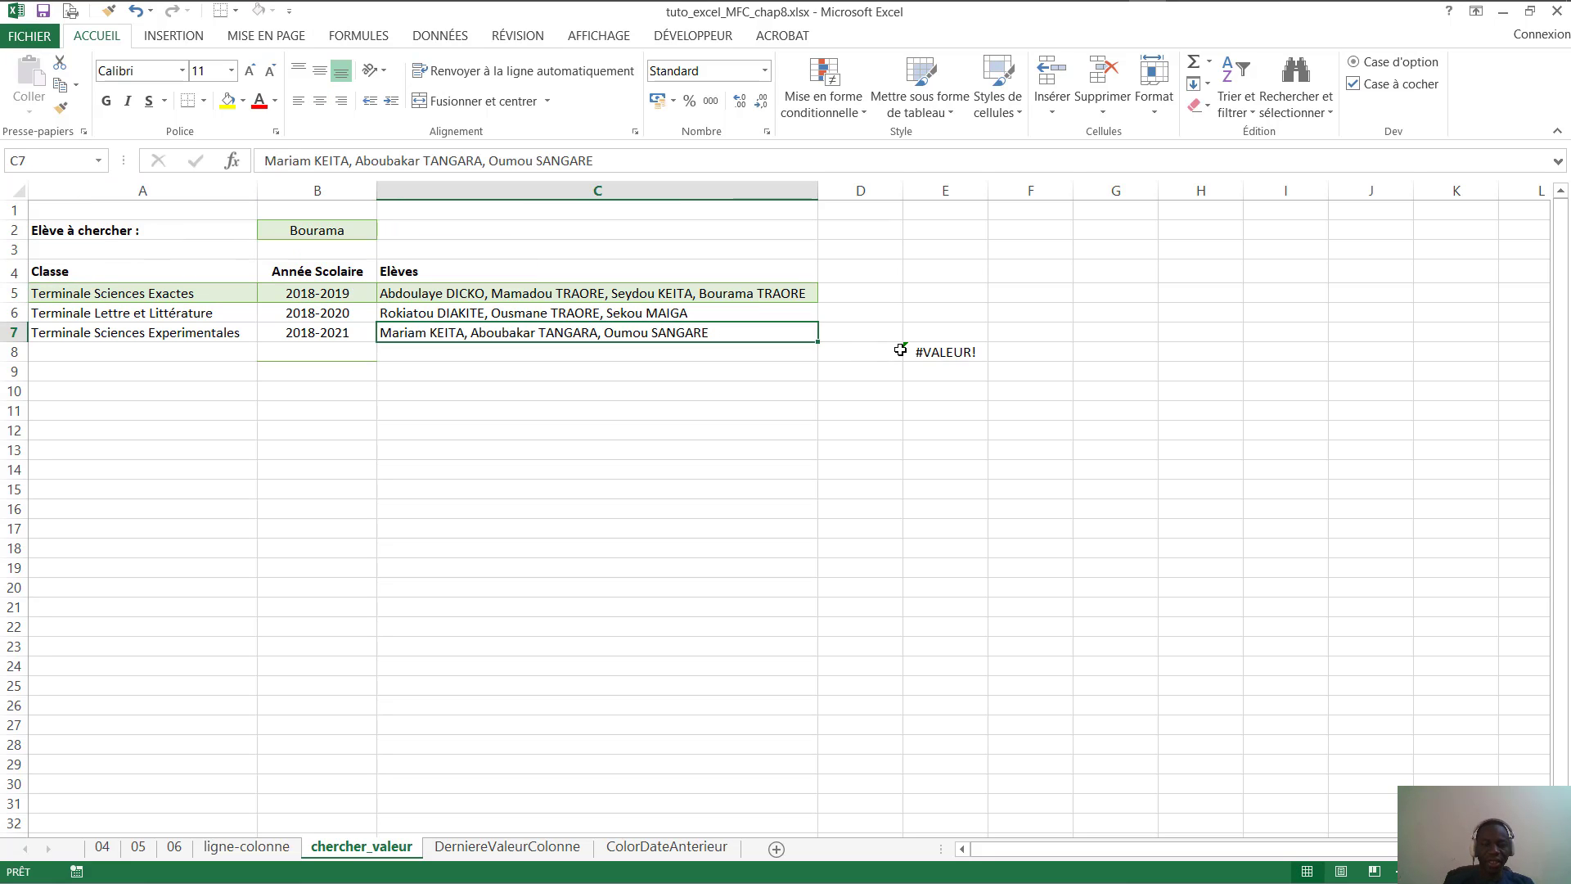
Delete the contents of cell E8
{"action": "left_click", "coordinate": [923, 350]}
{"action": "key", "text": "Delete"}
{"action": "key", "text": "Return"}
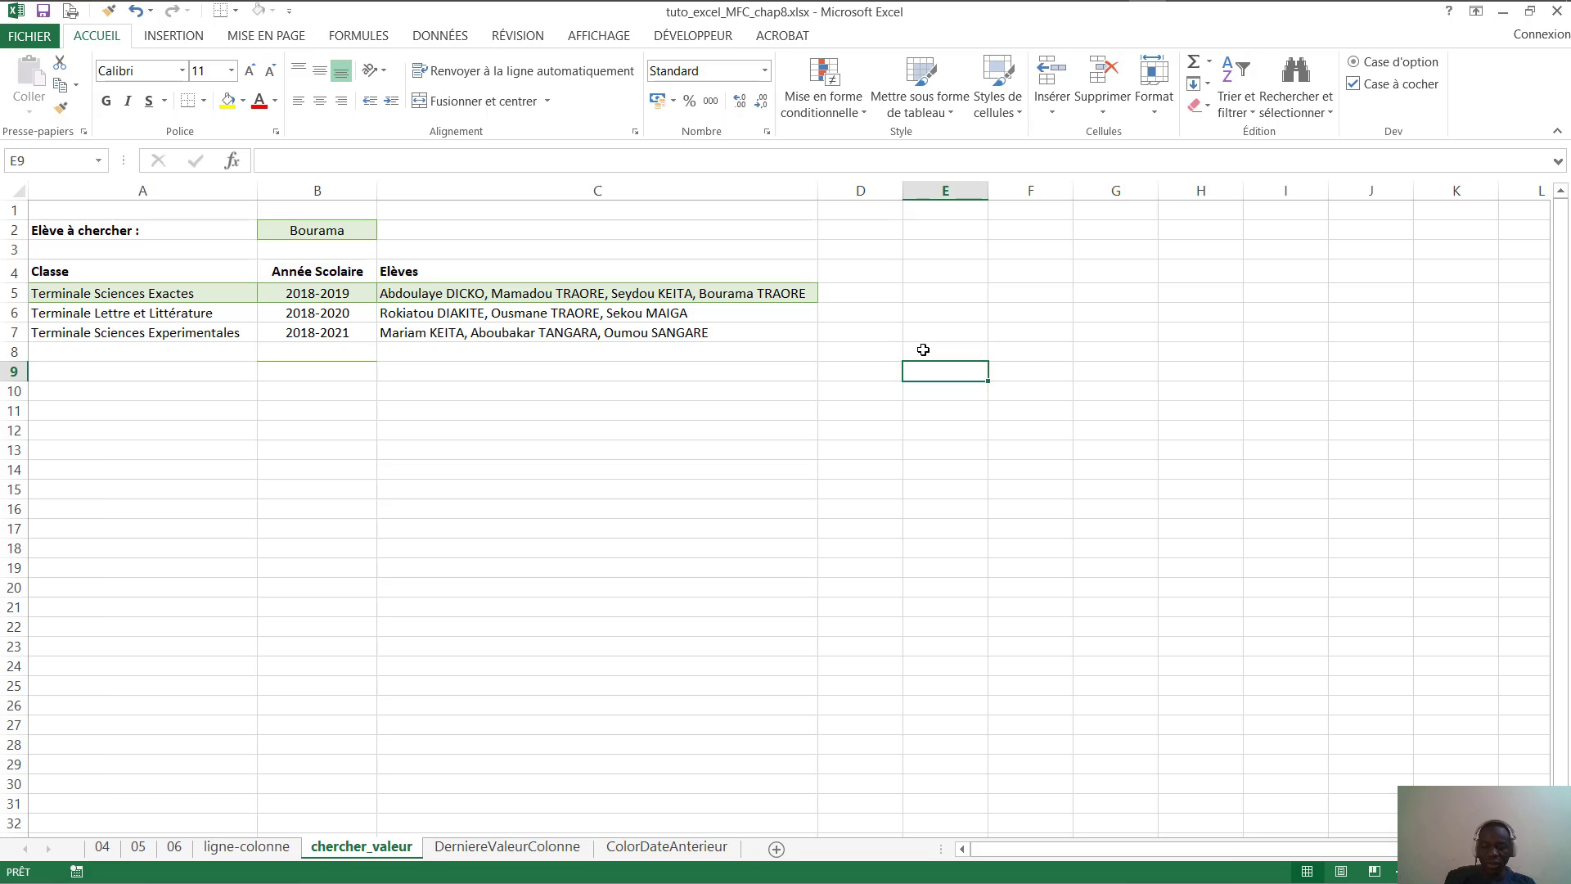
{"action": "left_click", "coordinate": [134, 297]}
{"action": "left_click", "coordinate": [14, 314]}
{"action": "left_click", "coordinate": [319, 353]}
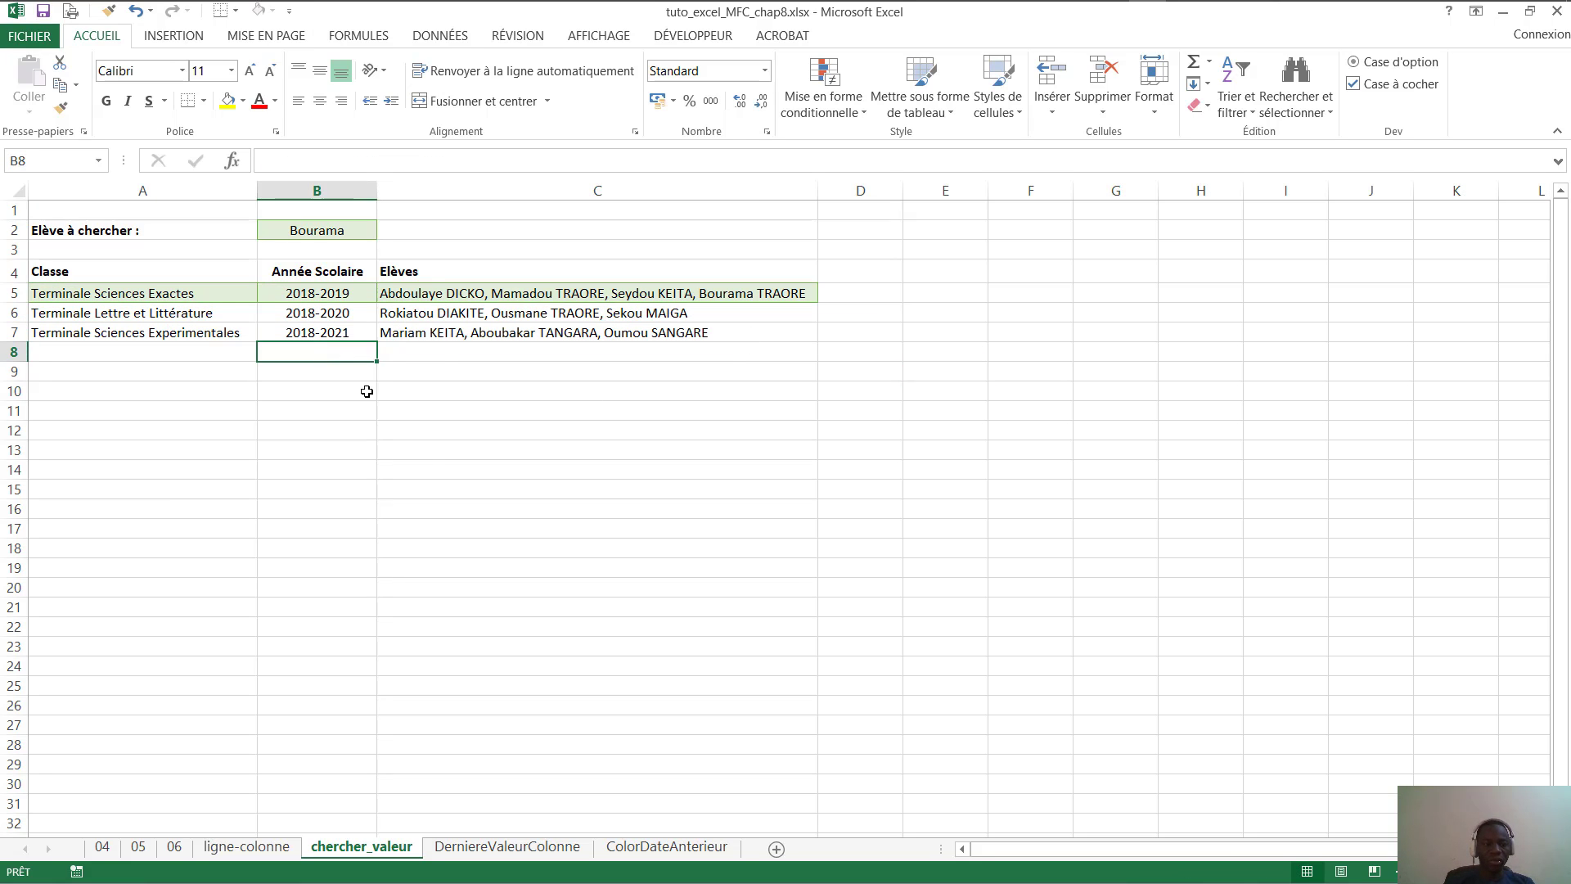
{"action": "left_click", "coordinate": [413, 448]}
{"action": "left_click", "coordinate": [314, 236]}
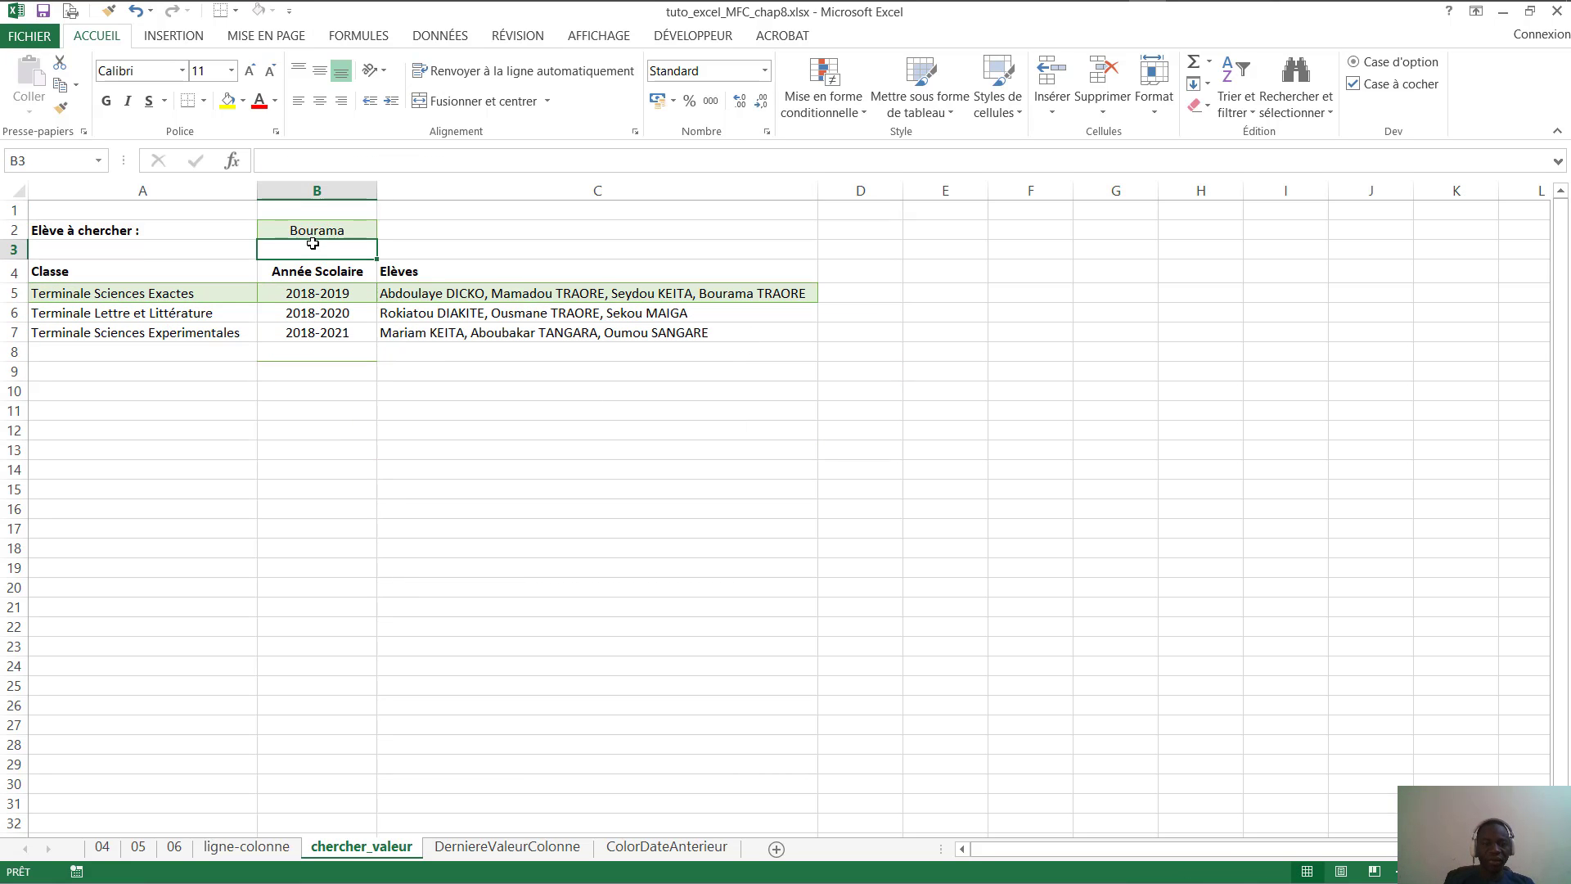
Delete the existing CHERCHE conditional formatting rule applied to A5:C7 and apply the change
{"action": "left_click", "coordinate": [488, 308]}
{"action": "left_click", "coordinate": [853, 108]}
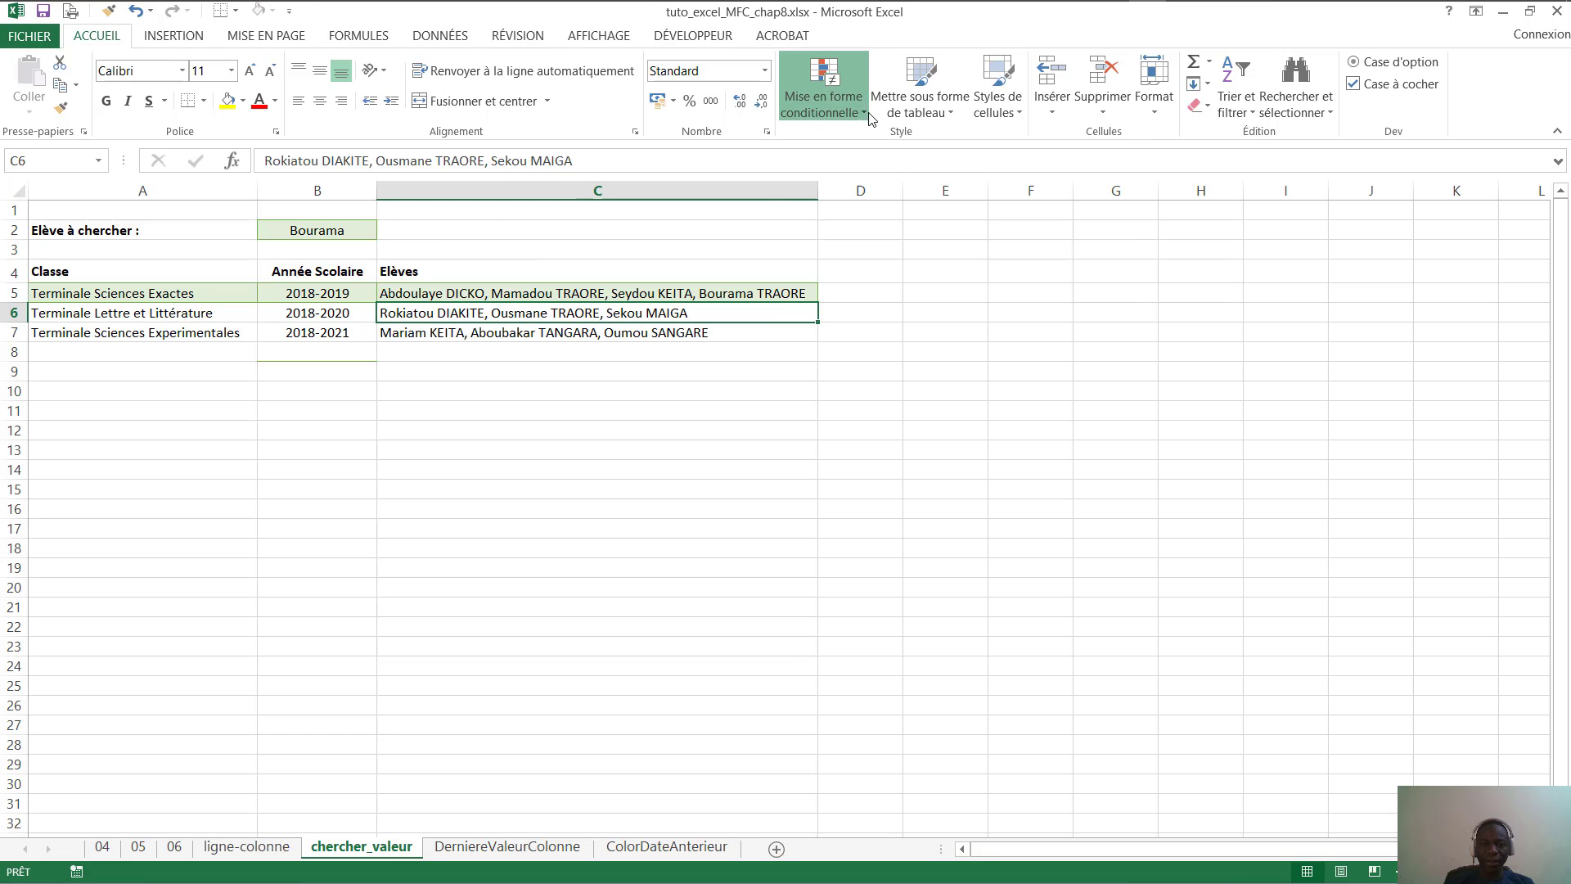
{"action": "left_click", "coordinate": [898, 409]}
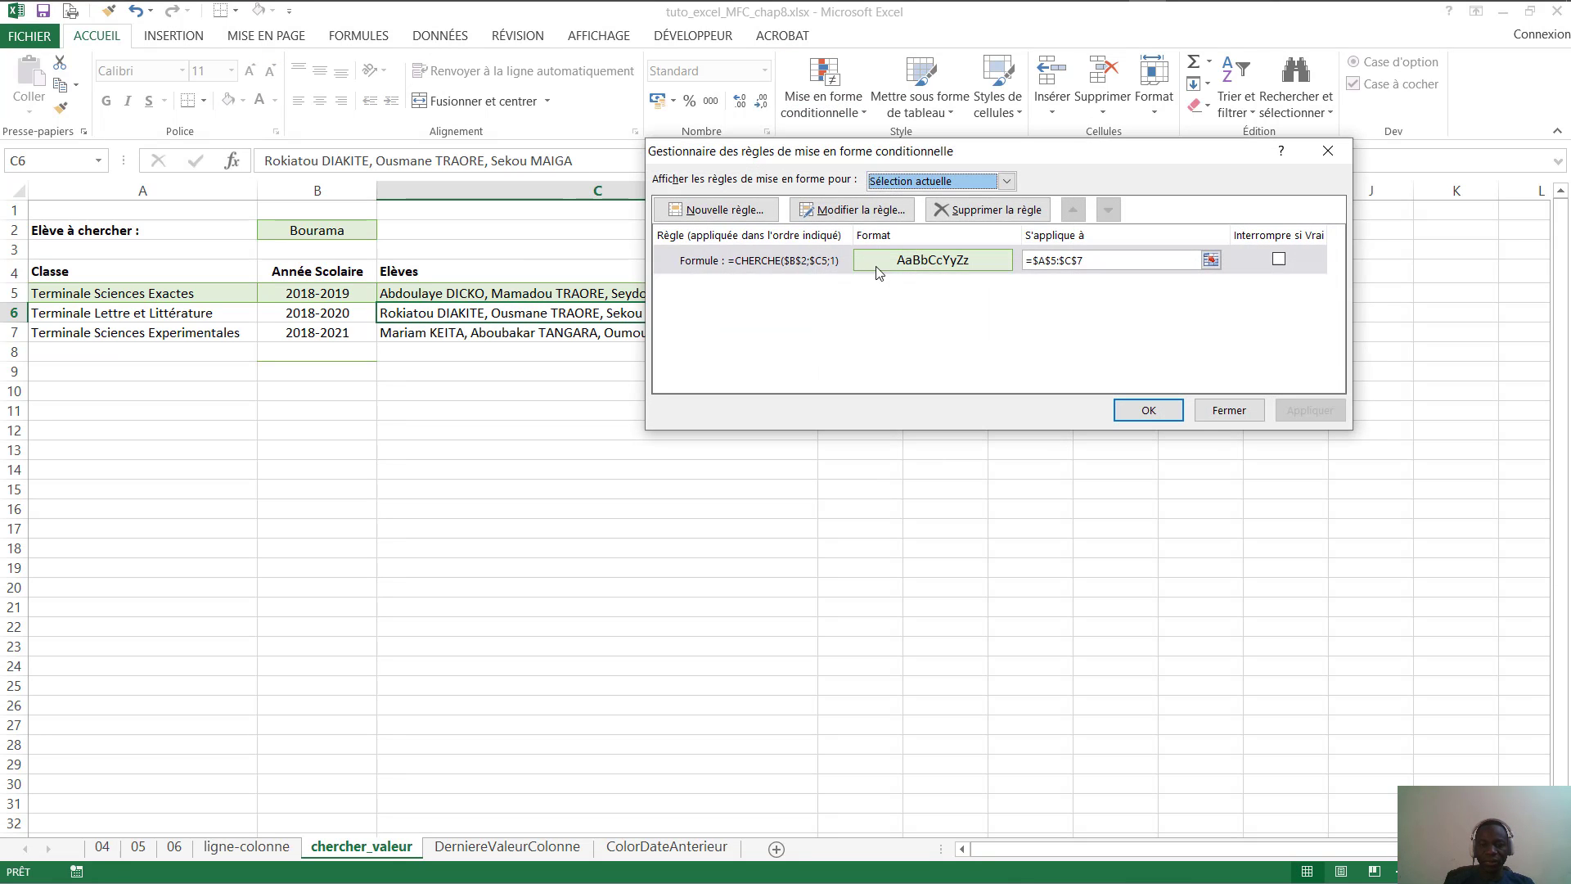
{"action": "left_click", "coordinate": [988, 209]}
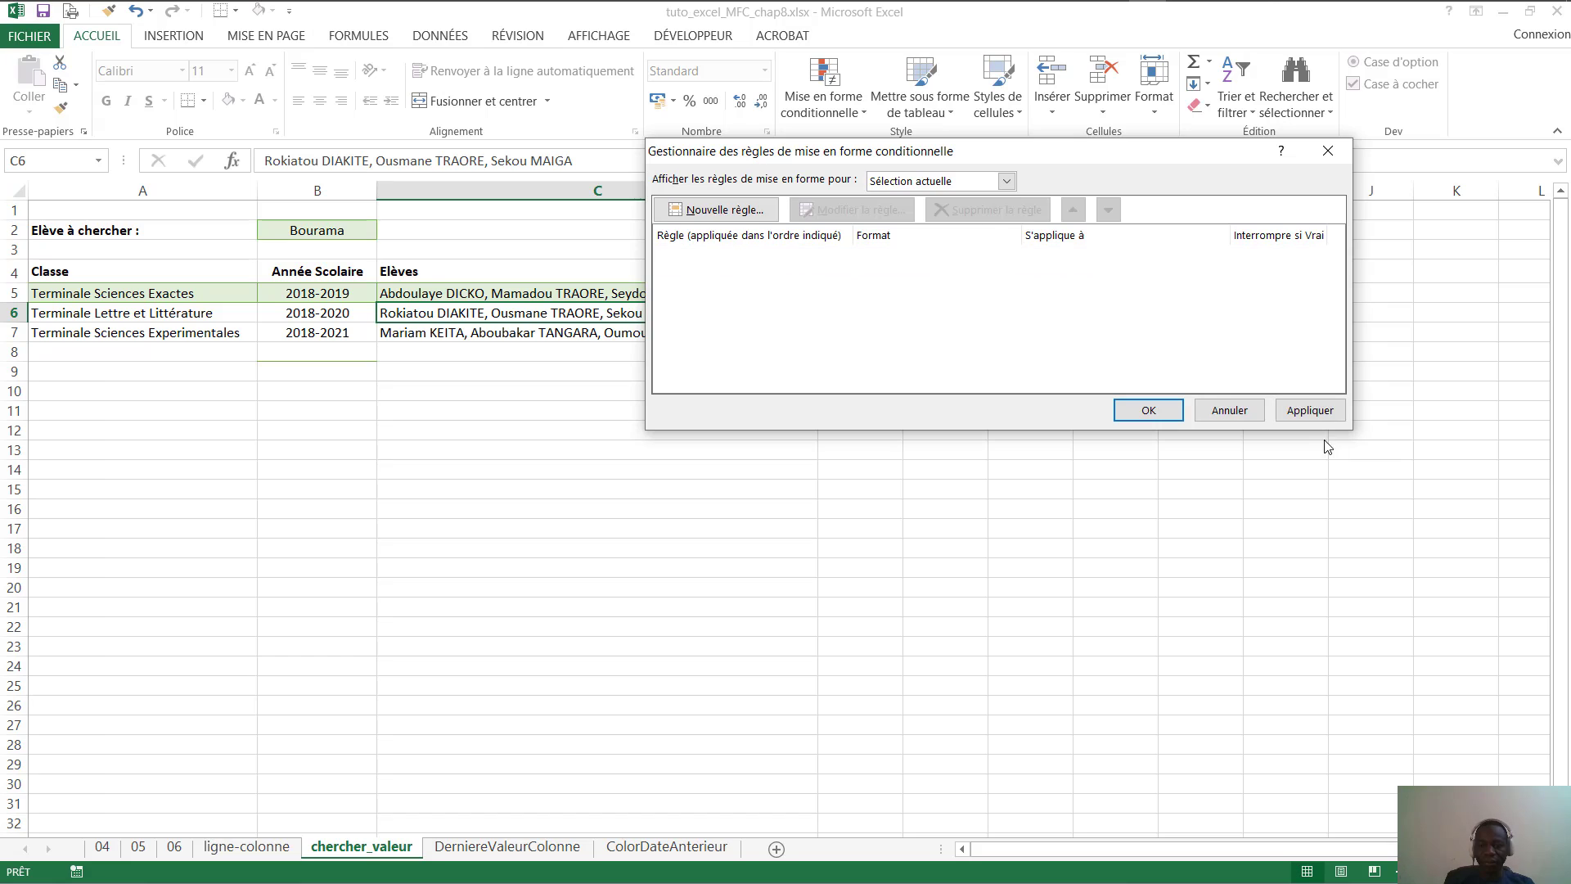
{"action": "left_click", "coordinate": [1310, 410]}
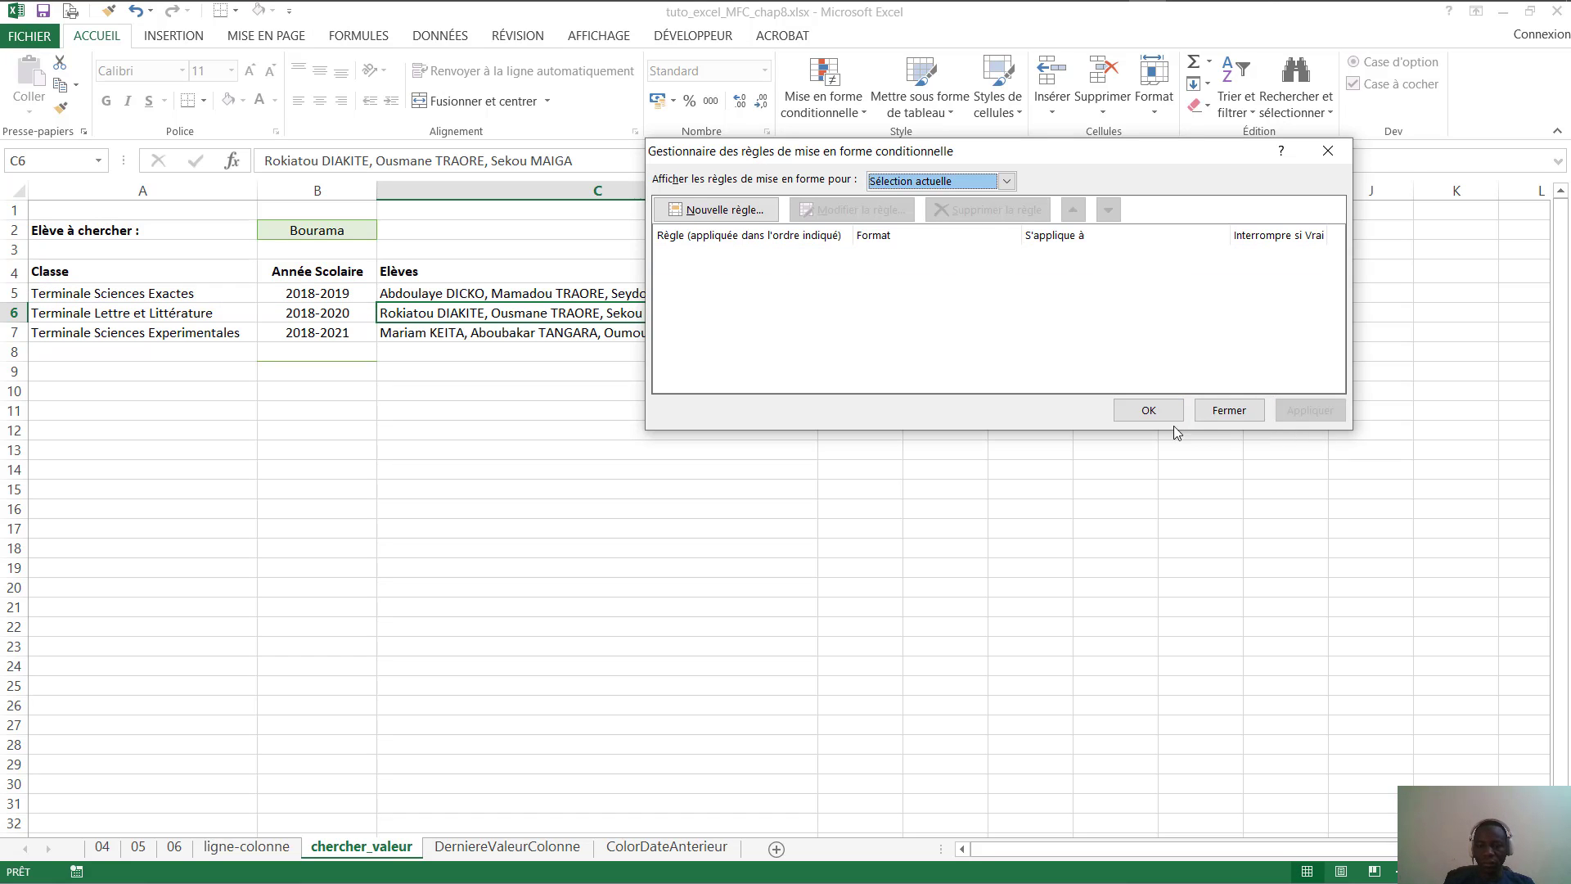
{"action": "left_click", "coordinate": [1148, 412]}
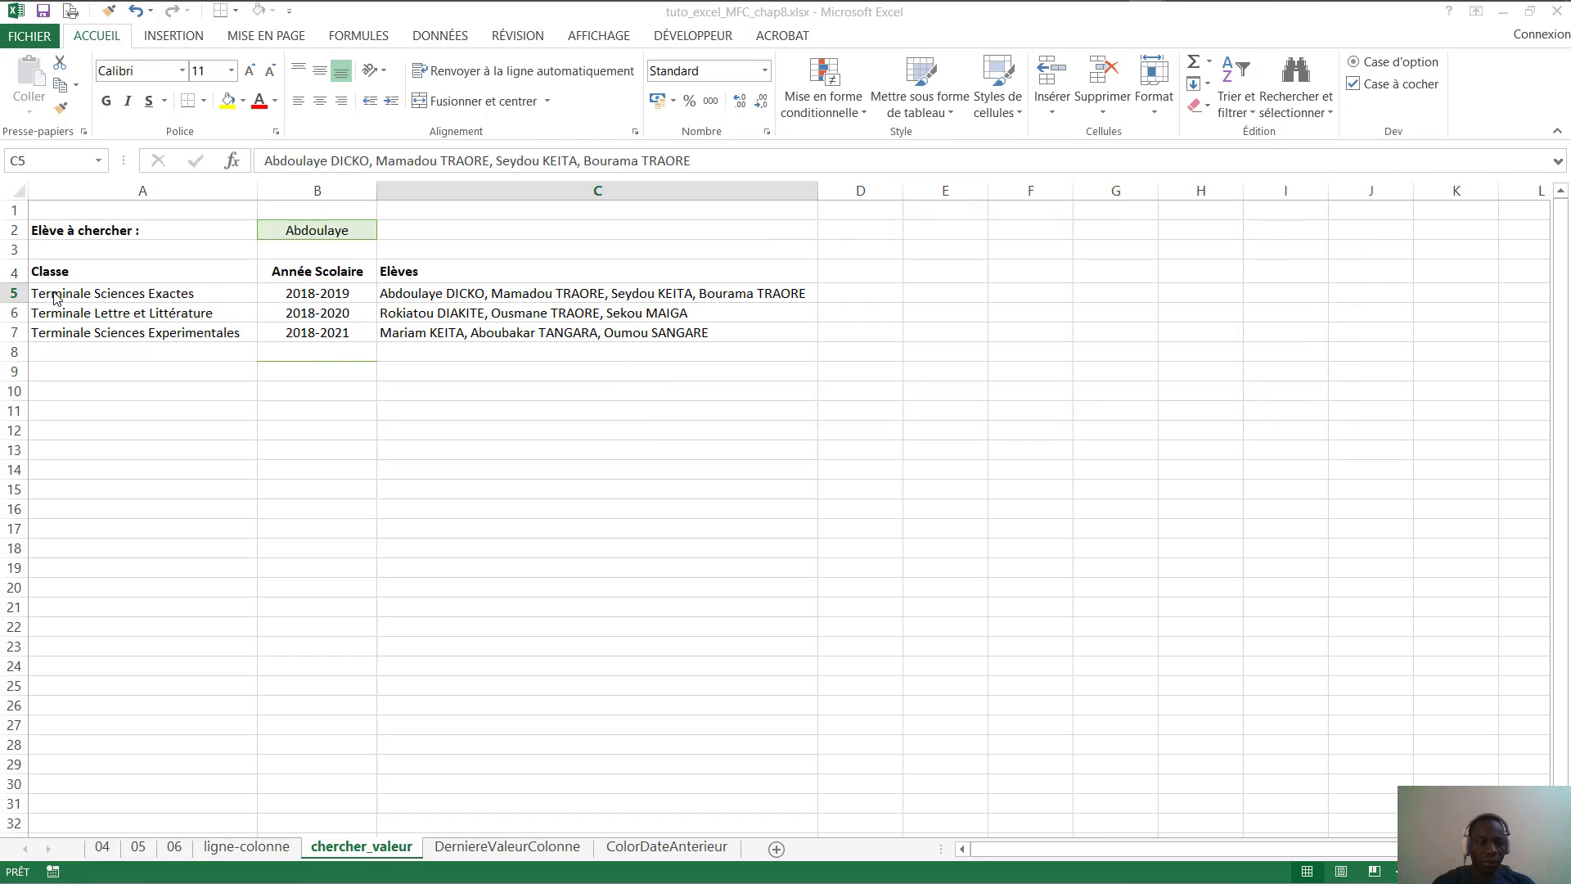
Start a new formula-based conditional formatting rule for A5:C7 with the formula =CHERCHE($B$2;$C5)
{"action": "left_click", "coordinate": [290, 290]}
{"action": "left_click_drag", "start_coordinate": [160, 294], "coordinate": [532, 336]}
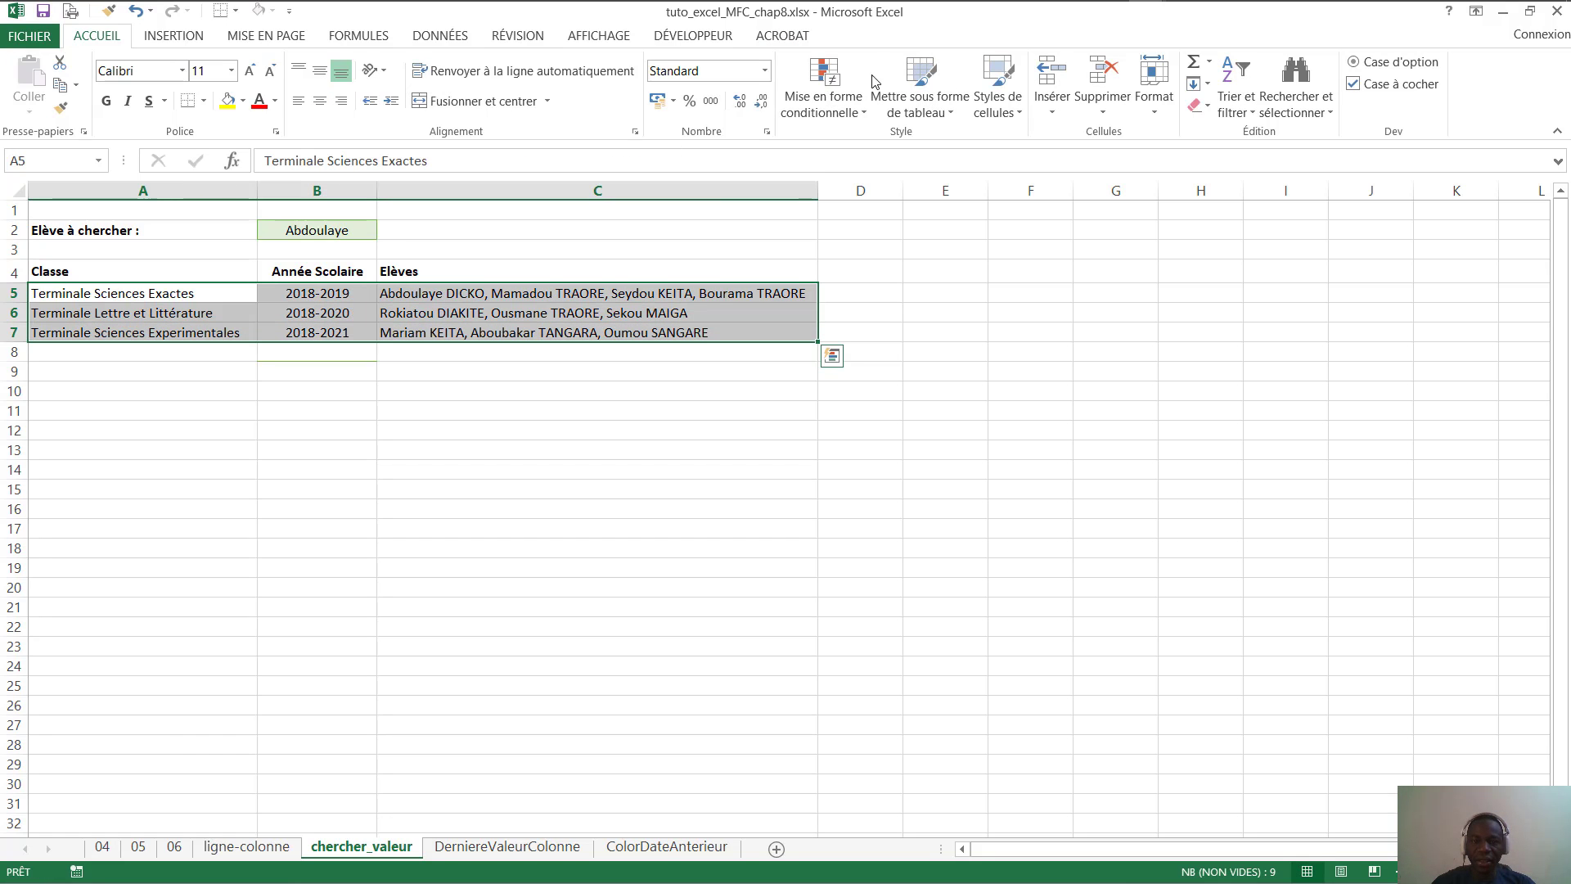
{"action": "left_click", "coordinate": [824, 96]}
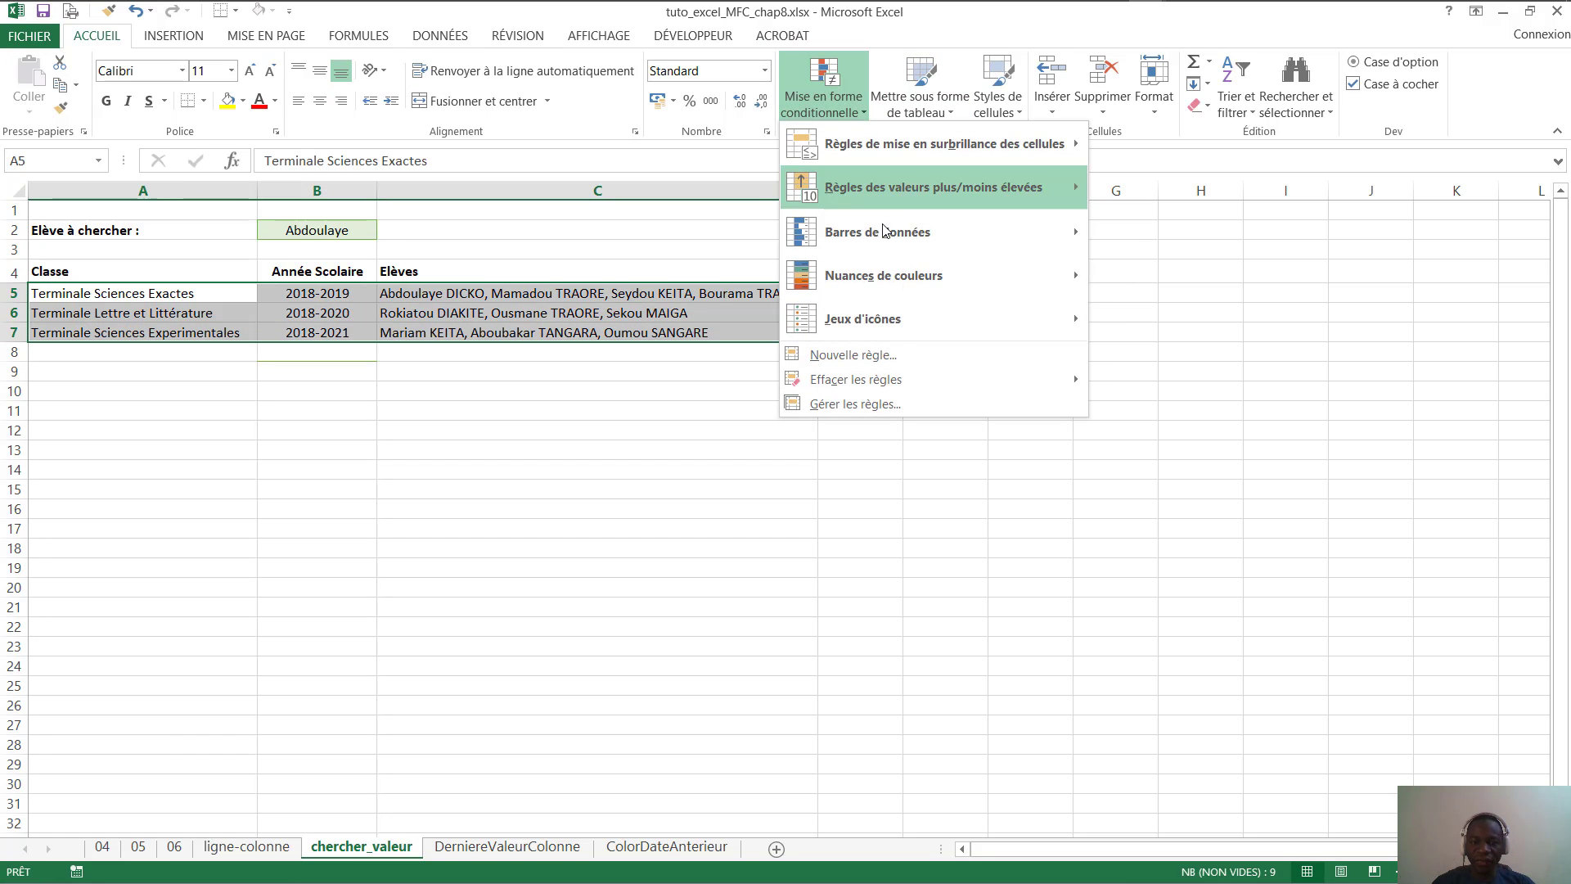
{"action": "left_click", "coordinate": [847, 355]}
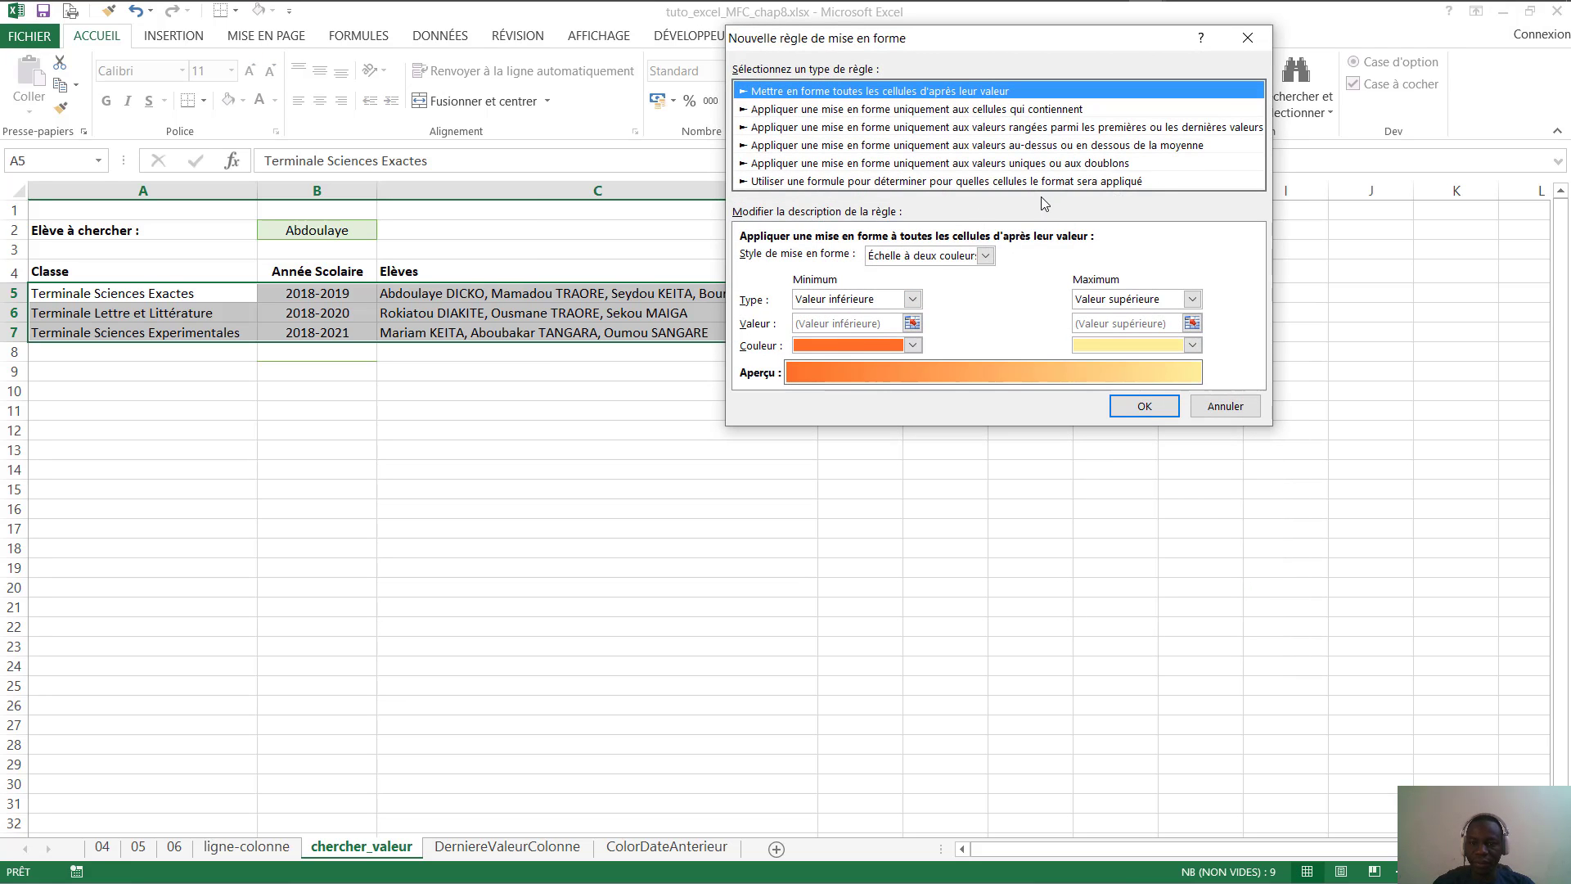
{"action": "left_click", "coordinate": [1067, 181]}
{"action": "left_click", "coordinate": [790, 256]}
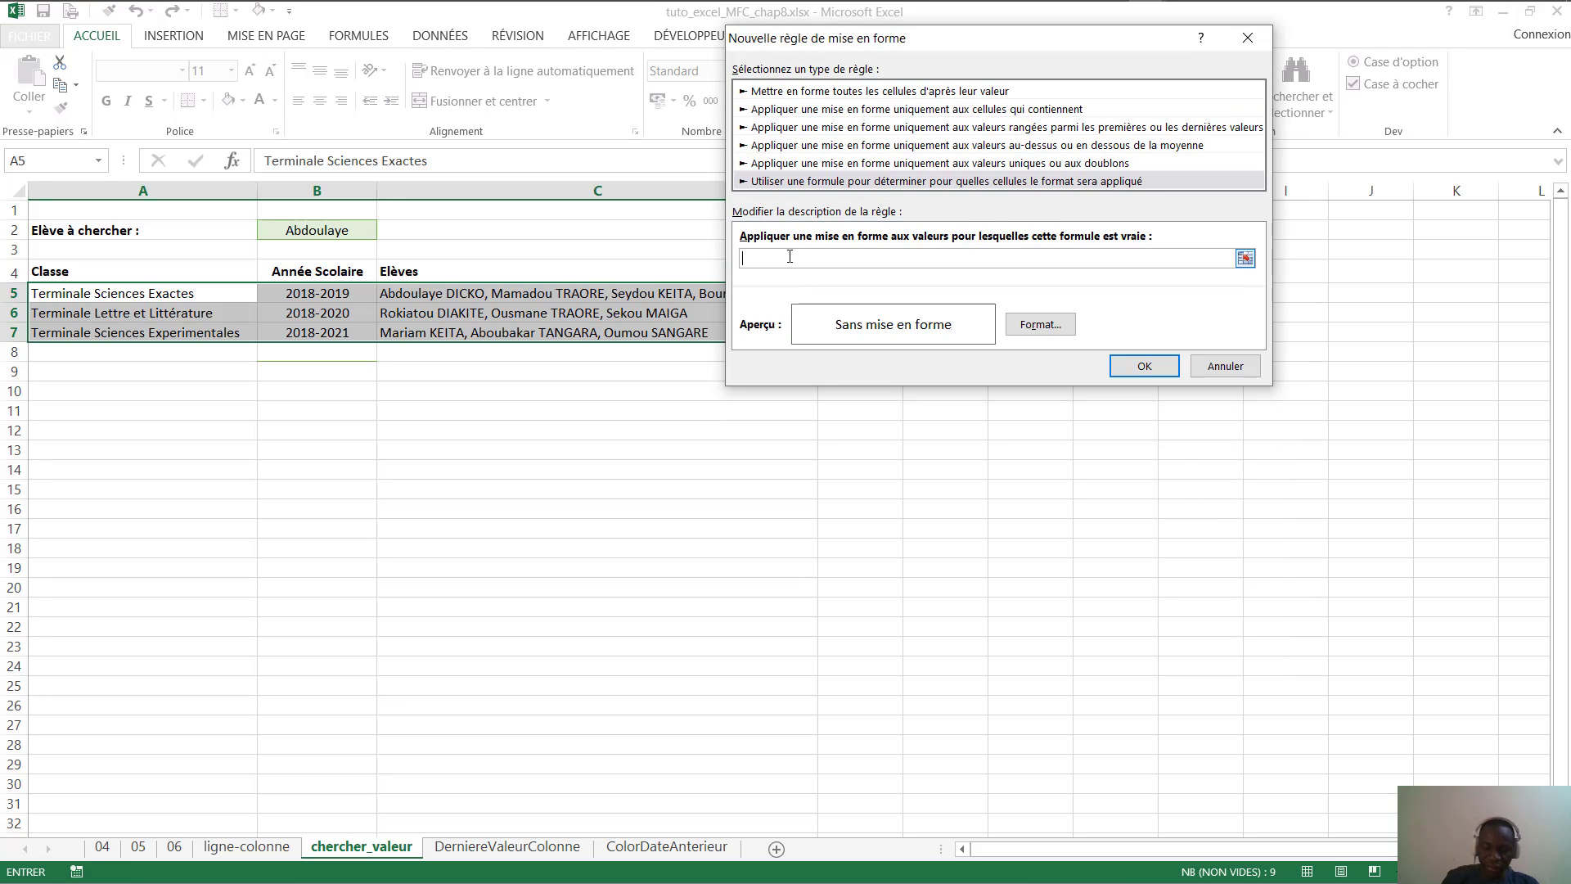
{"action": "type", "text": "="}
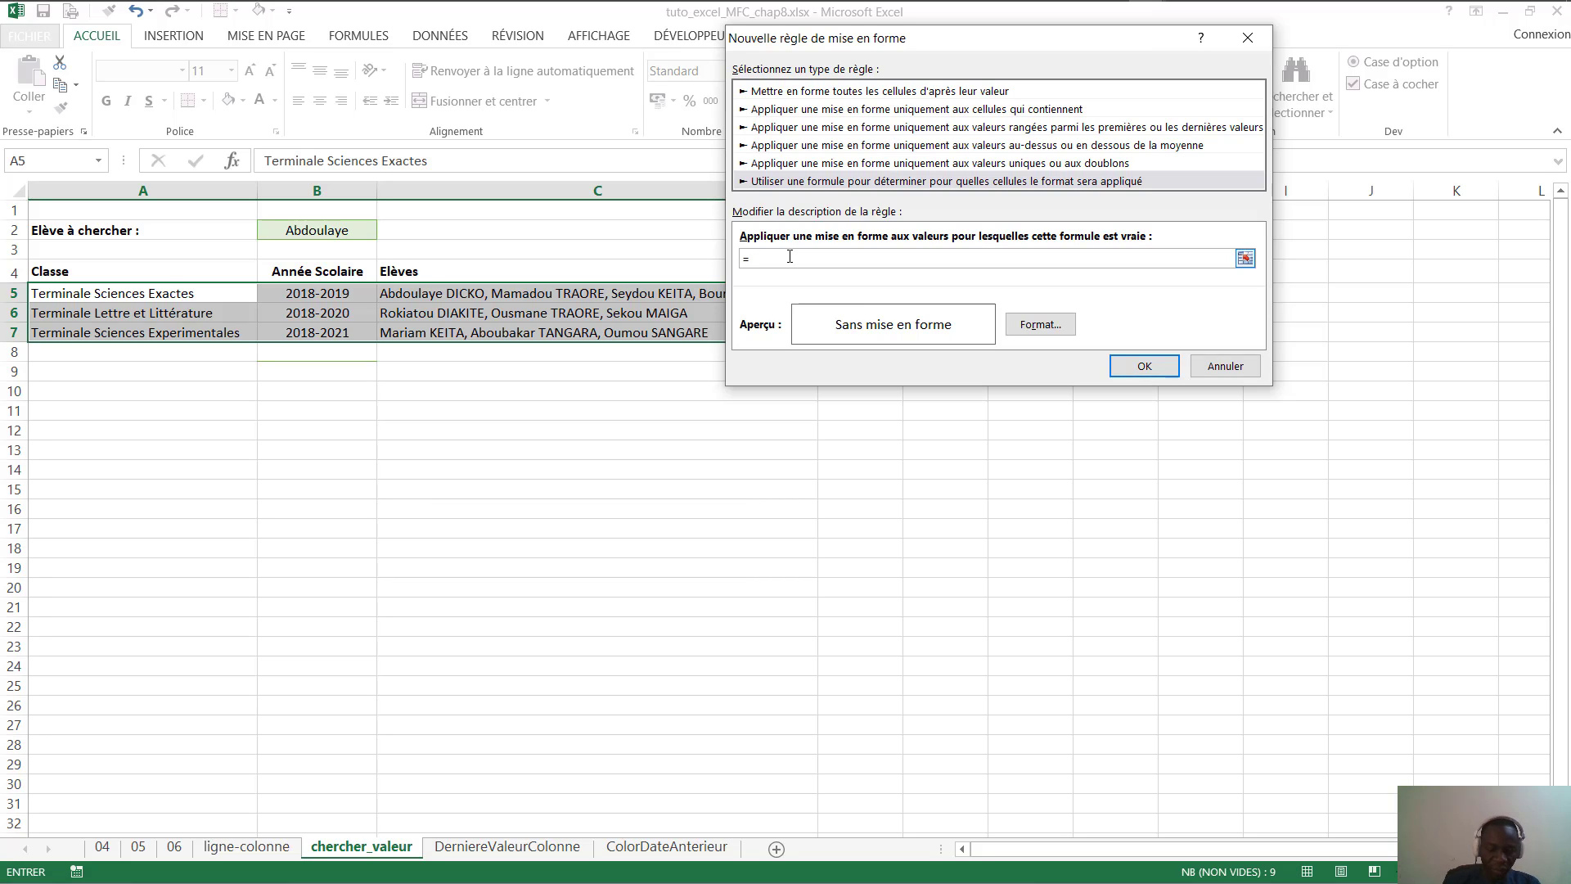
{"action": "type", "text": "CHERCHE("}
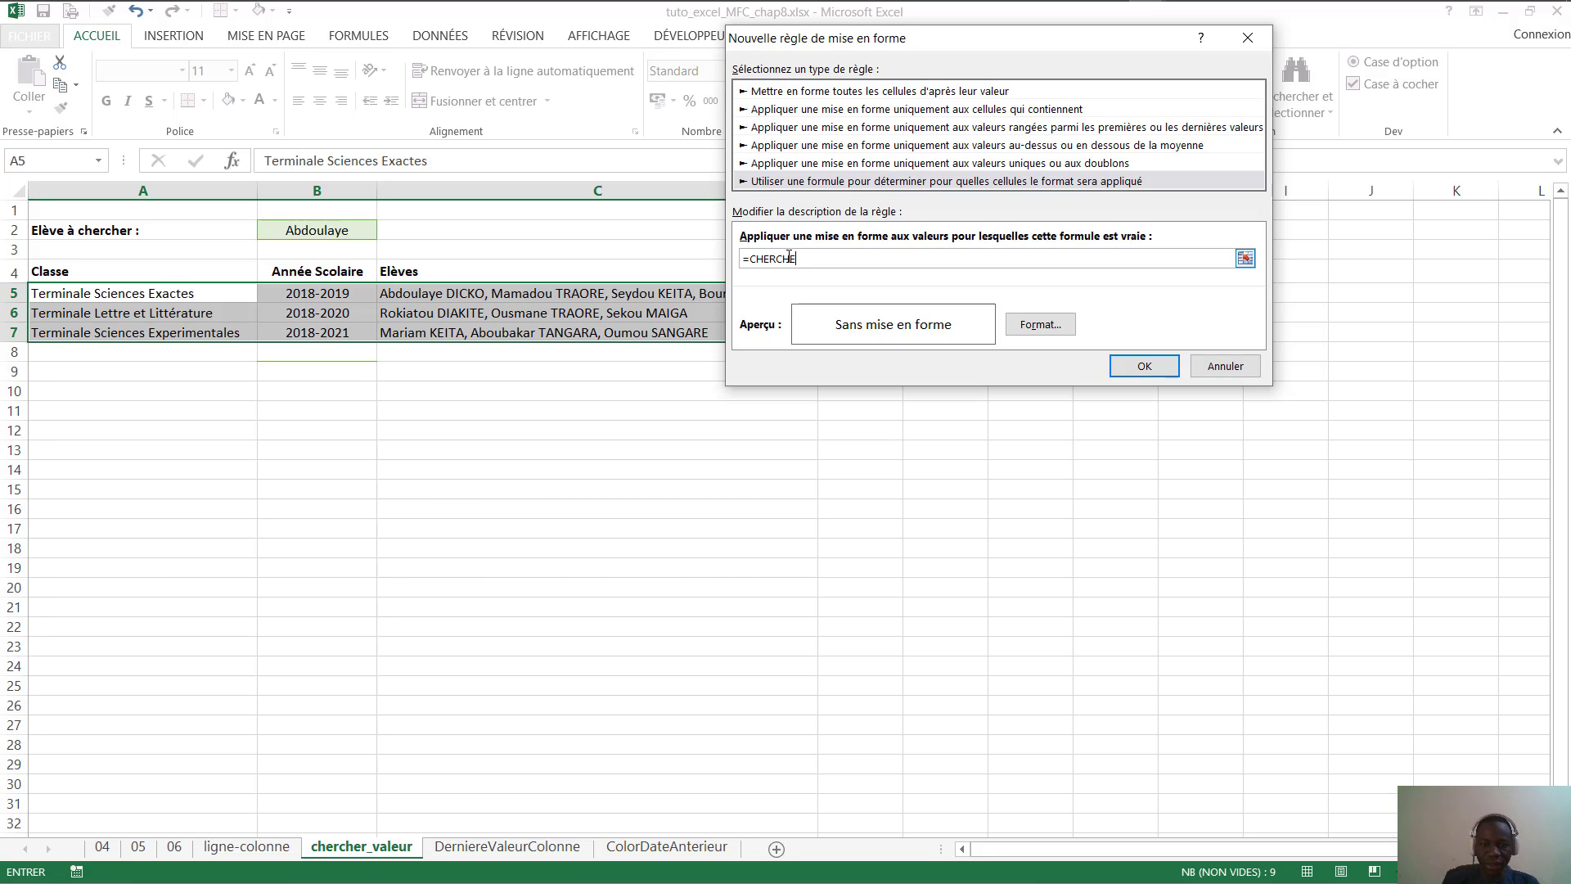
{"action": "left_click", "coordinate": [309, 231]}
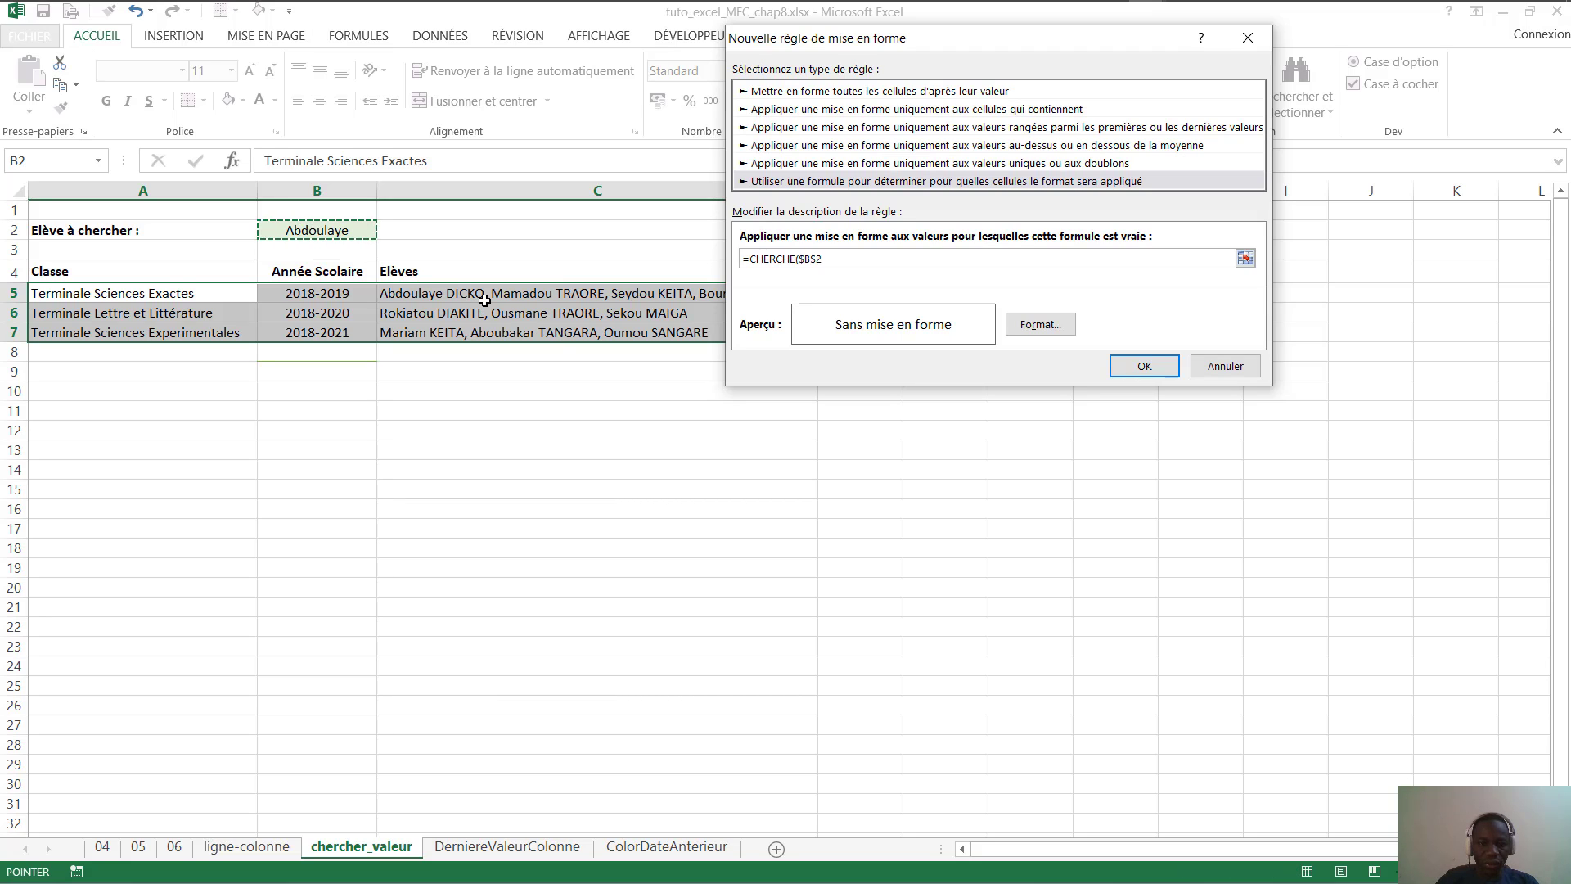
{"action": "type", "text": ";"}
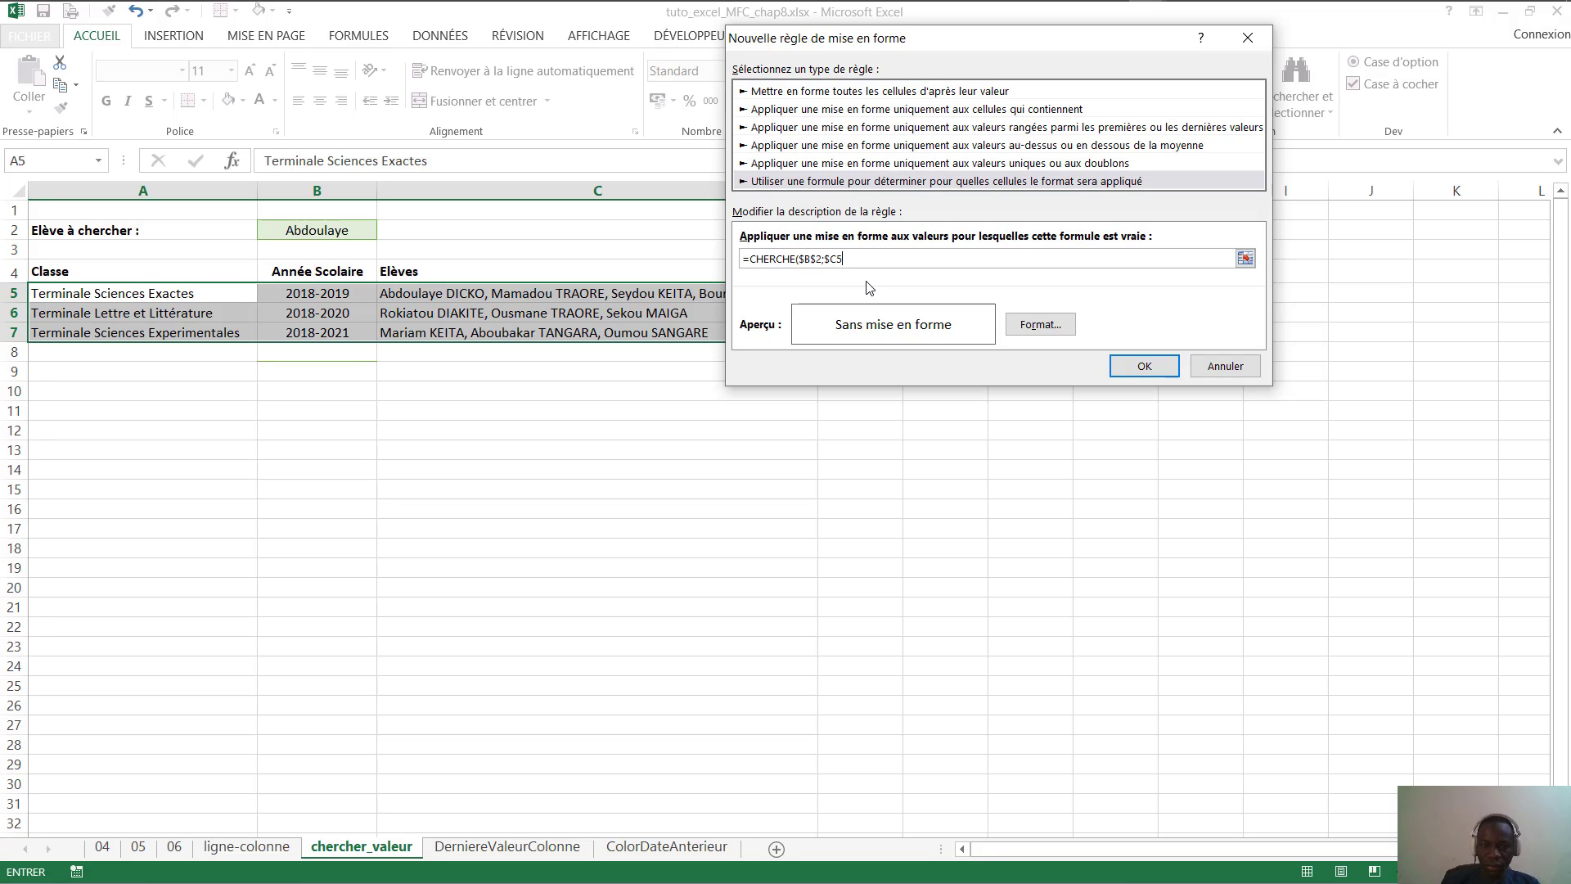
Give the CHERCHE rule a light green fill and a bold font style
{"action": "left_click", "coordinate": [1040, 324]}
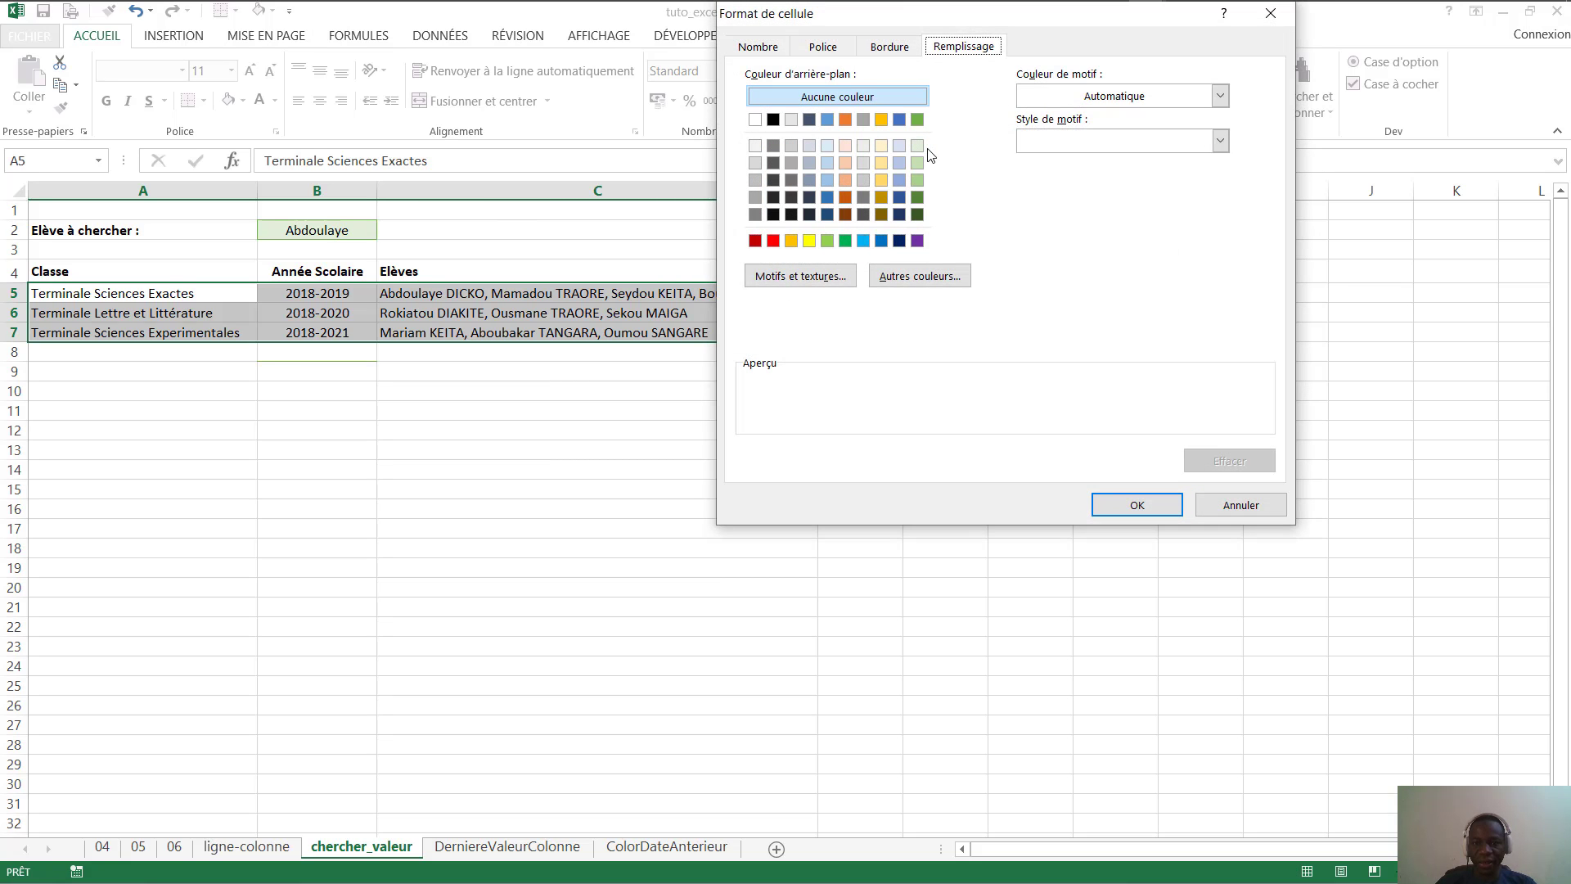
{"action": "left_click", "coordinate": [916, 145]}
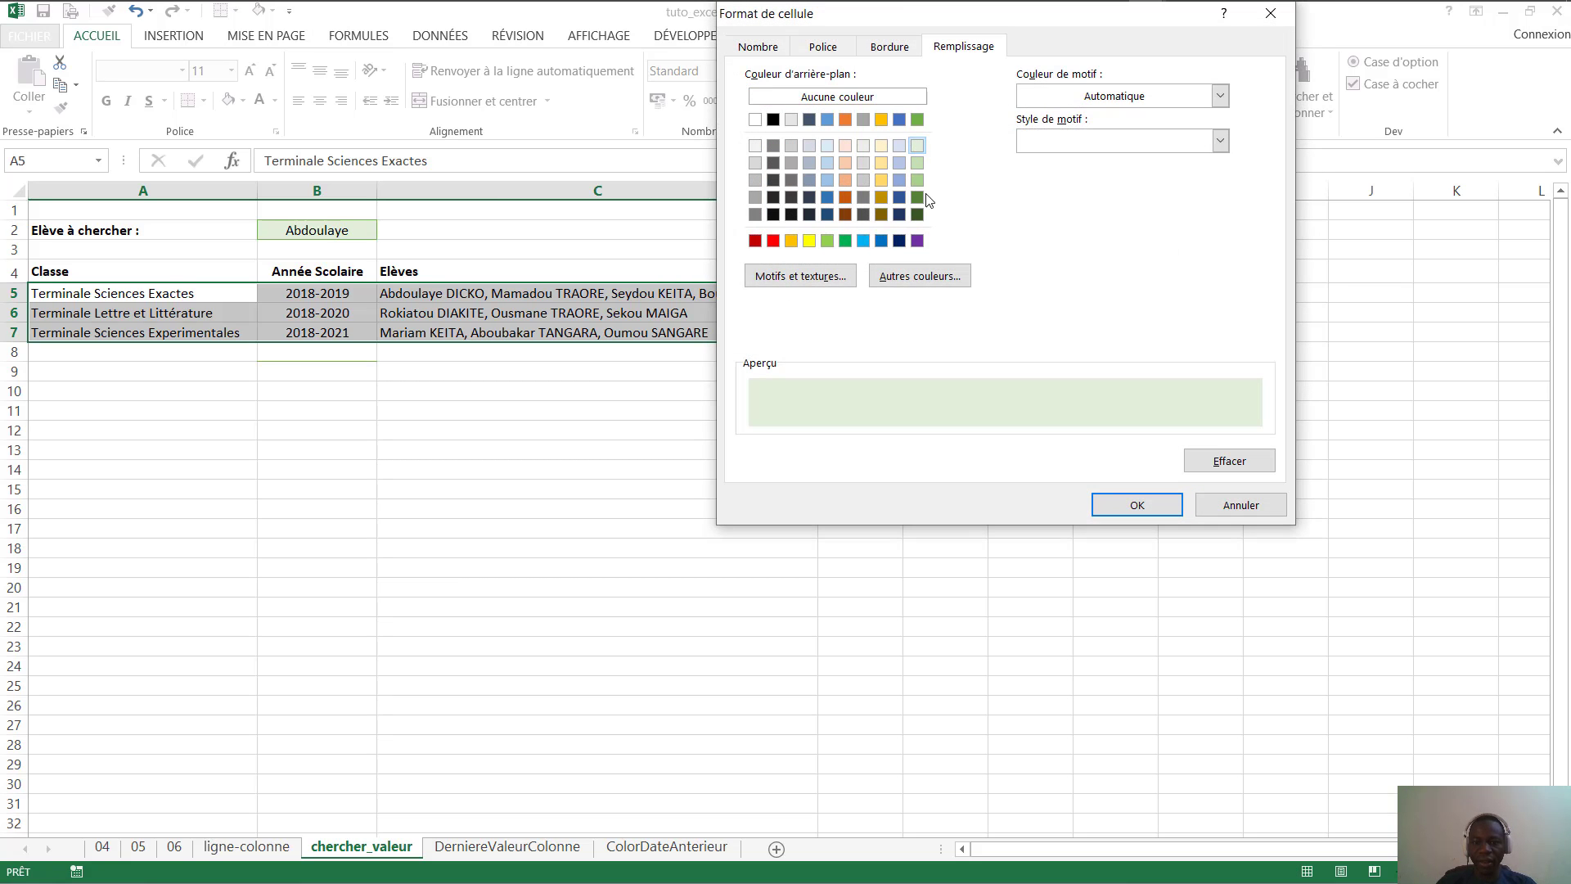
{"action": "left_click", "coordinate": [823, 49]}
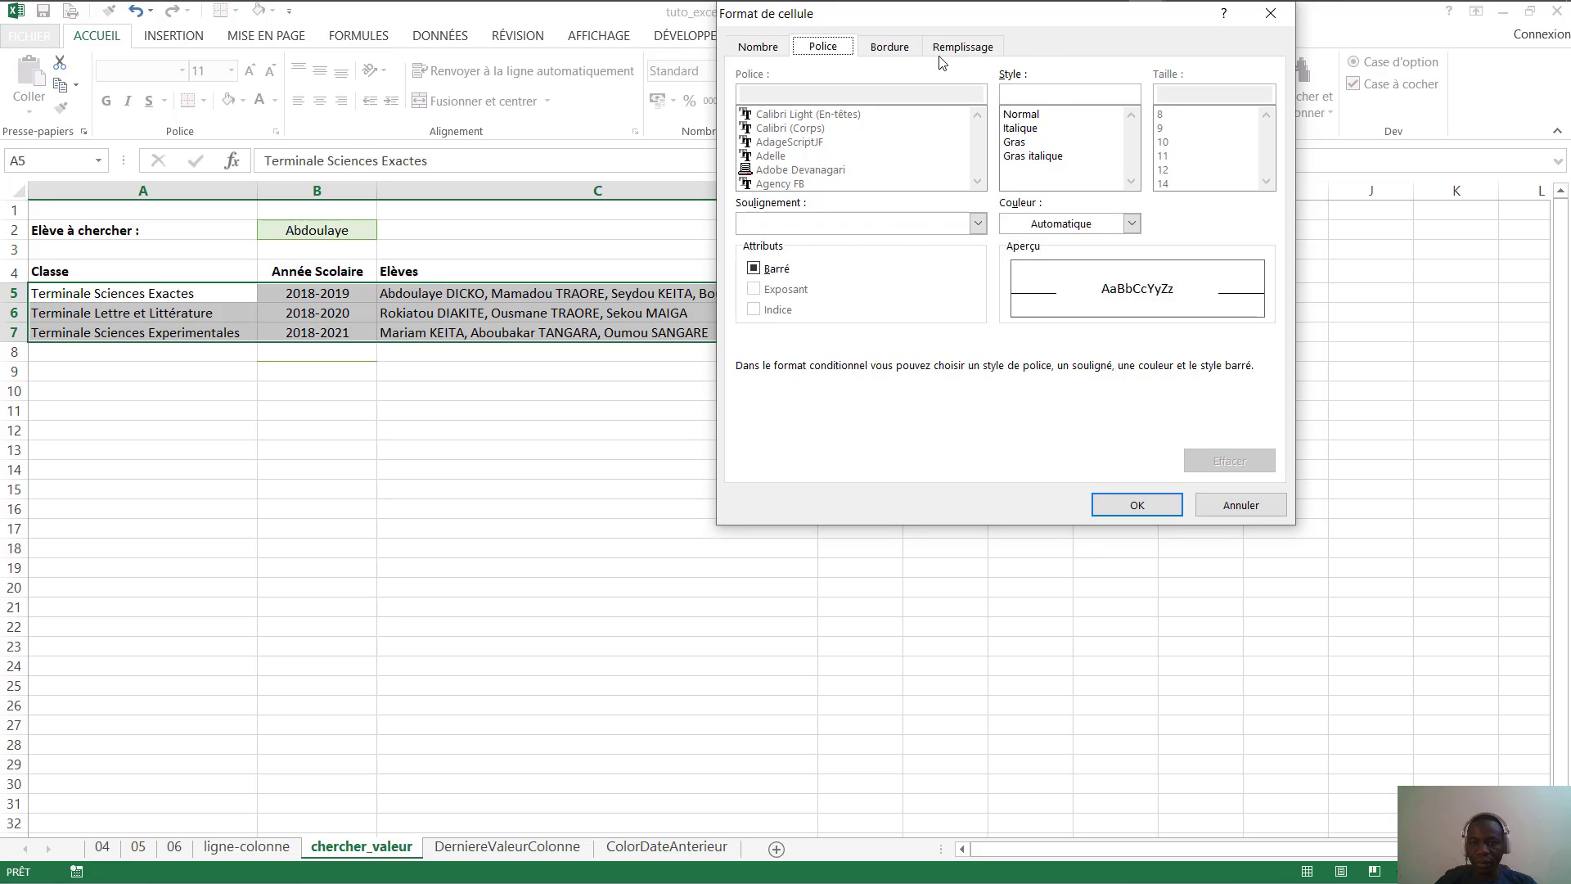
{"action": "left_click", "coordinate": [1018, 143]}
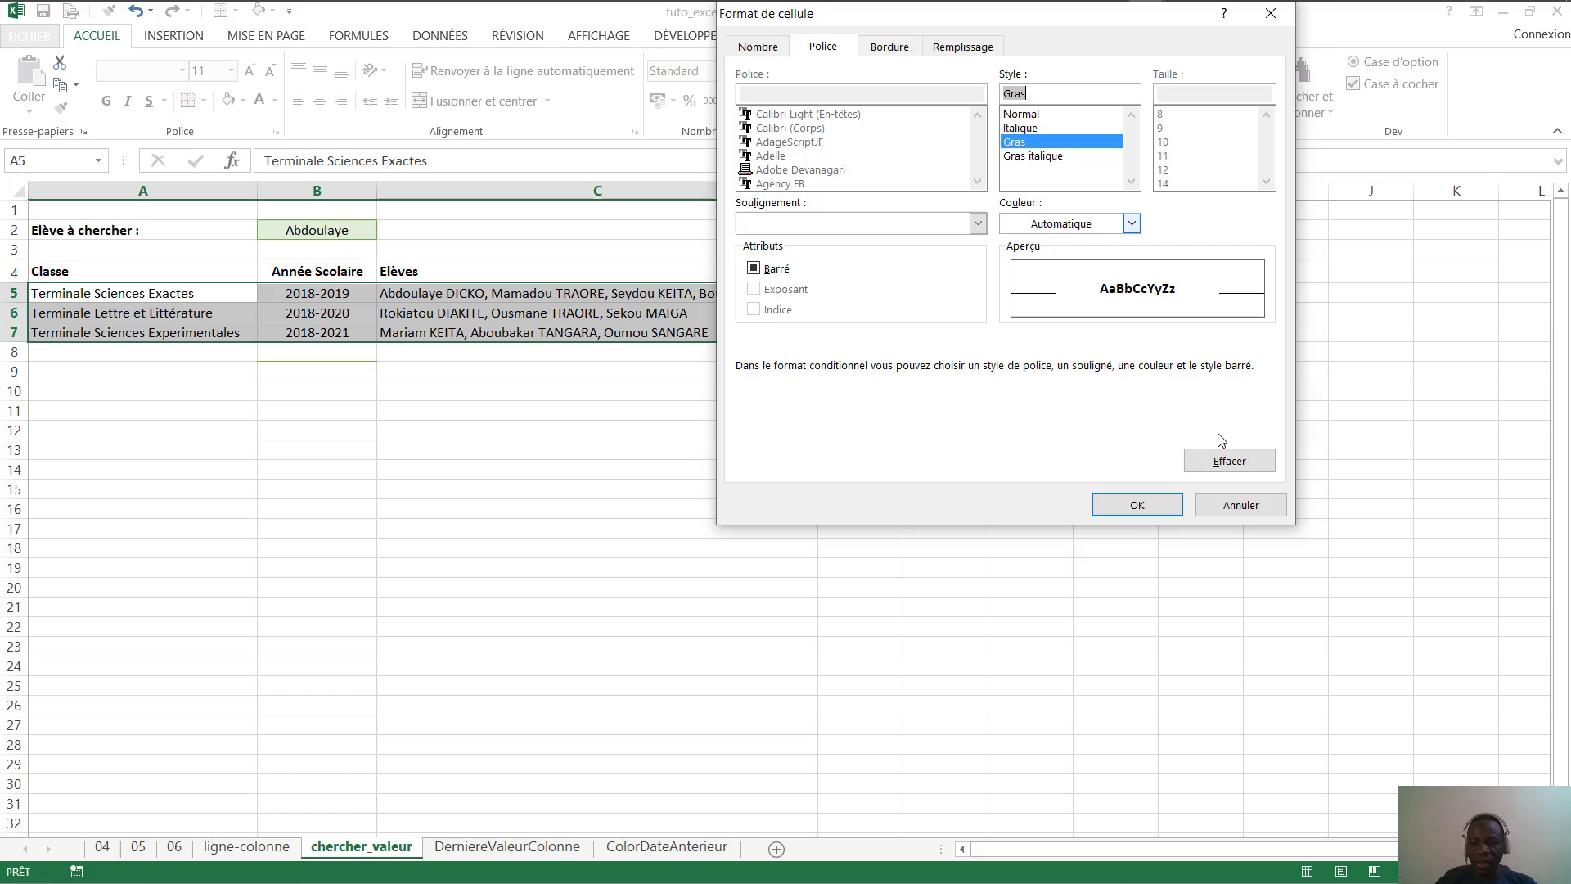
{"action": "left_click", "coordinate": [1138, 507]}
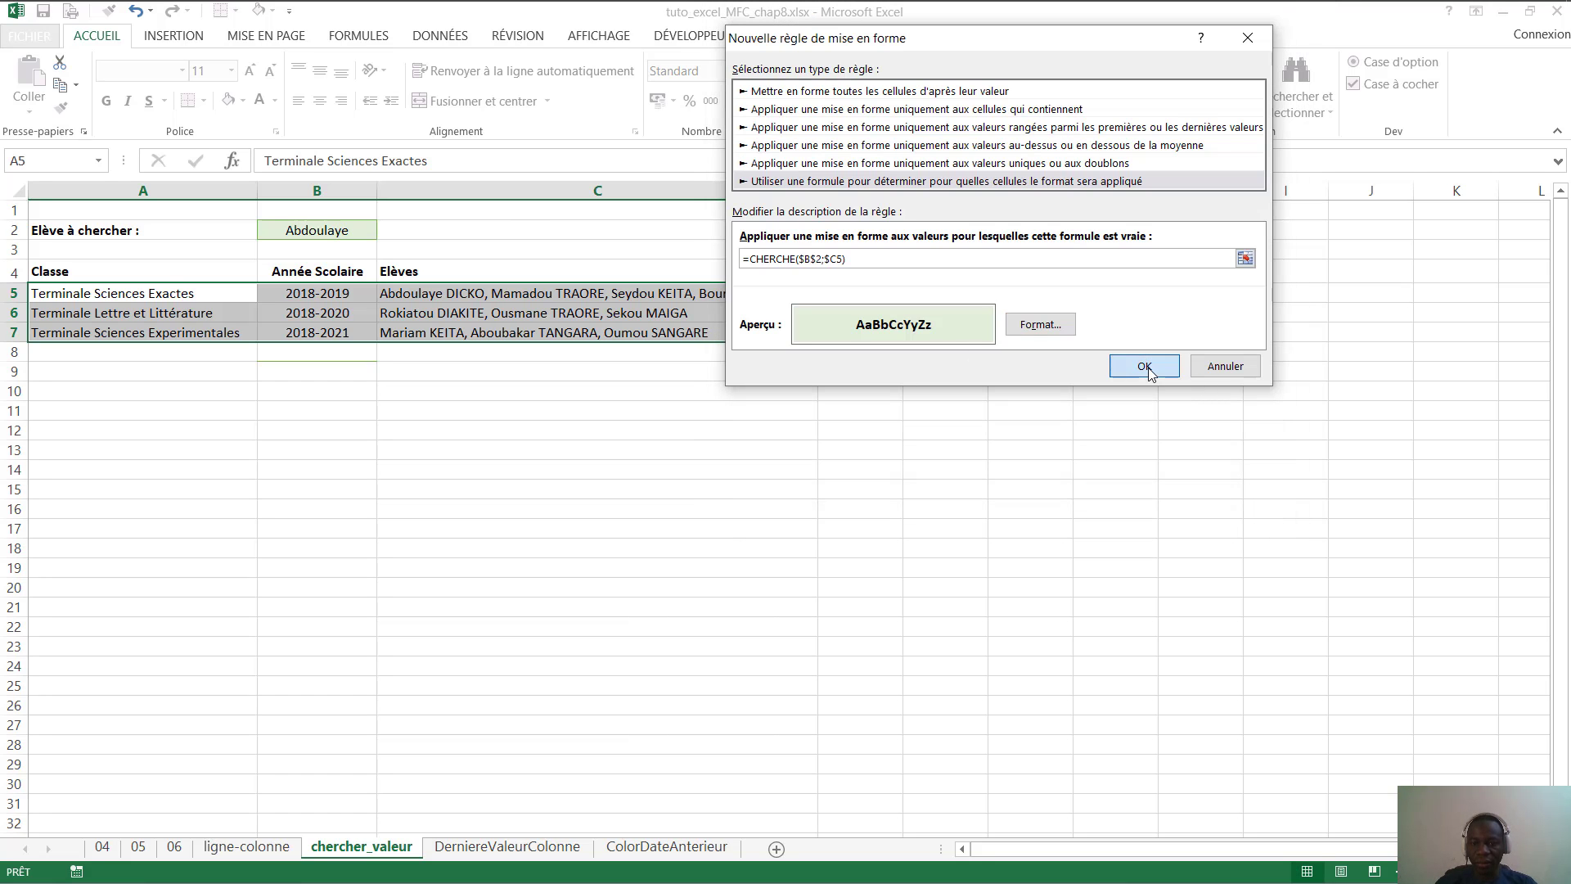
Apply the new CHERCHE conditional formatting rule to A5:C7 and deselect the range
{"action": "left_click", "coordinate": [1144, 365]}
{"action": "left_click", "coordinate": [633, 332]}
{"action": "key", "text": "Return"}
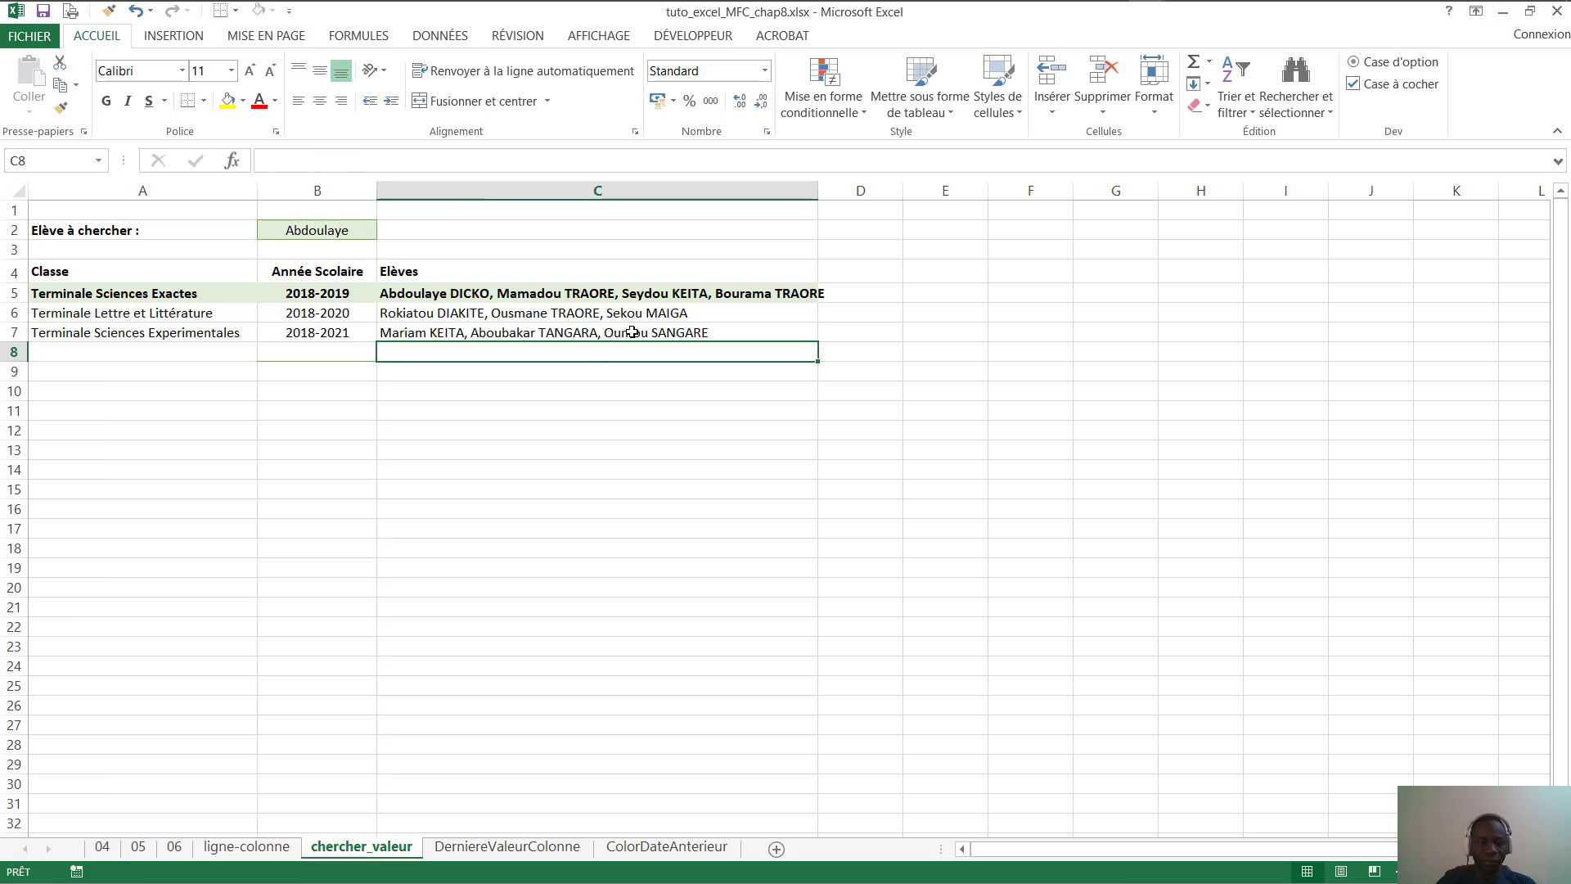
{"action": "left_click", "coordinate": [564, 295]}
Test the rule by entering in cell B2 the surname of the second student listed for Terminale Sciences Experimentales
{"action": "left_click", "coordinate": [315, 233]}
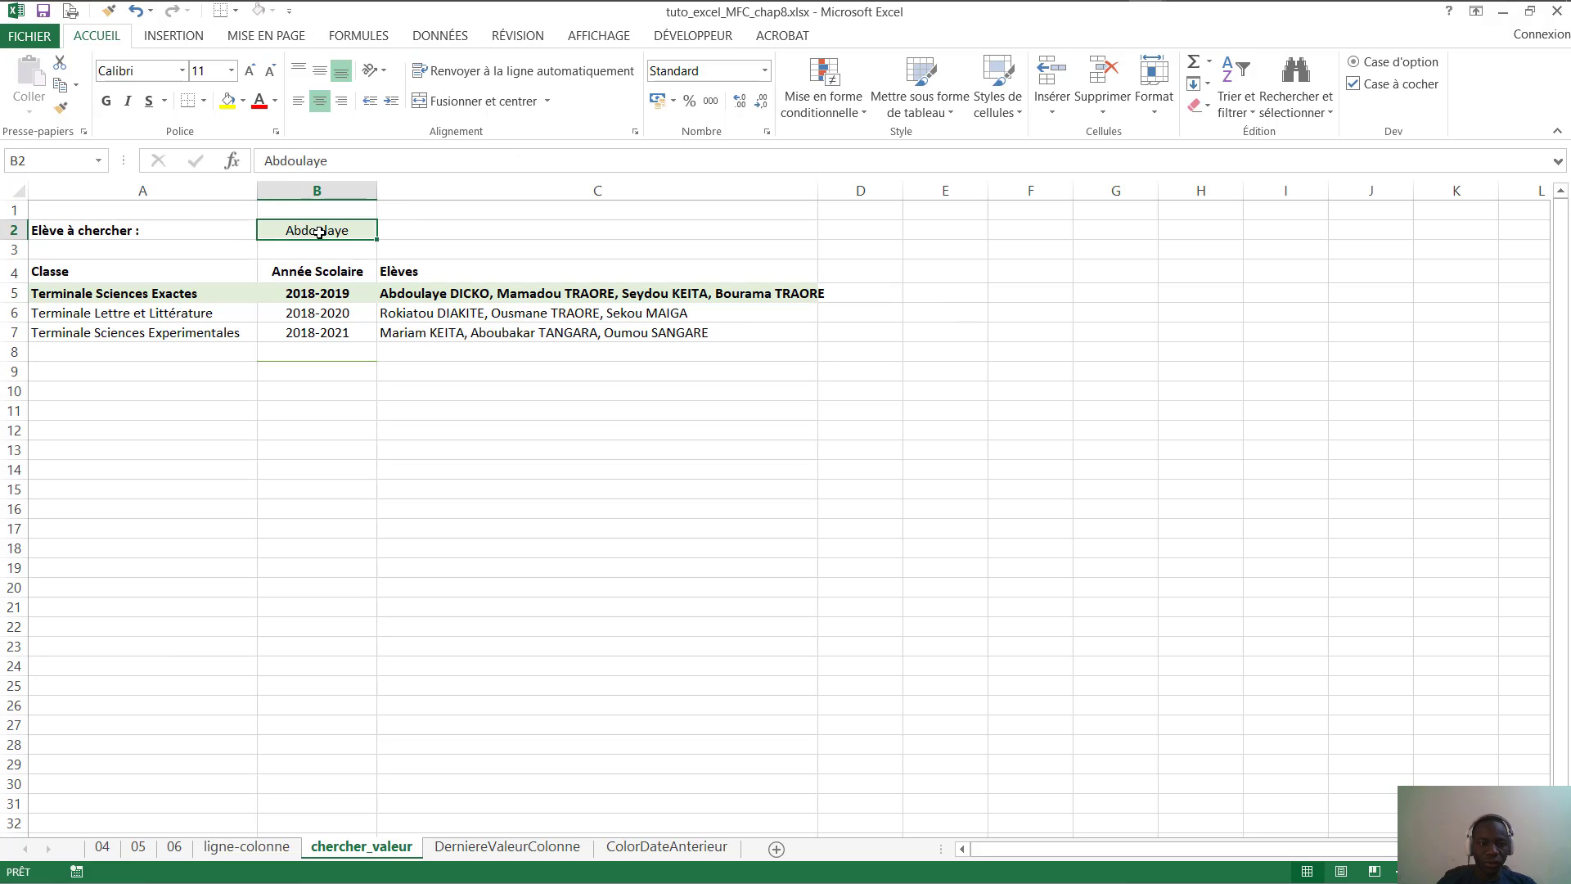
{"action": "type", "text": "Bou"}
{"action": "key", "text": "BackSpace"}
{"action": "key", "text": "BackSpace"}
{"action": "key", "text": "BackSpace"}
{"action": "type", "text": "m"}
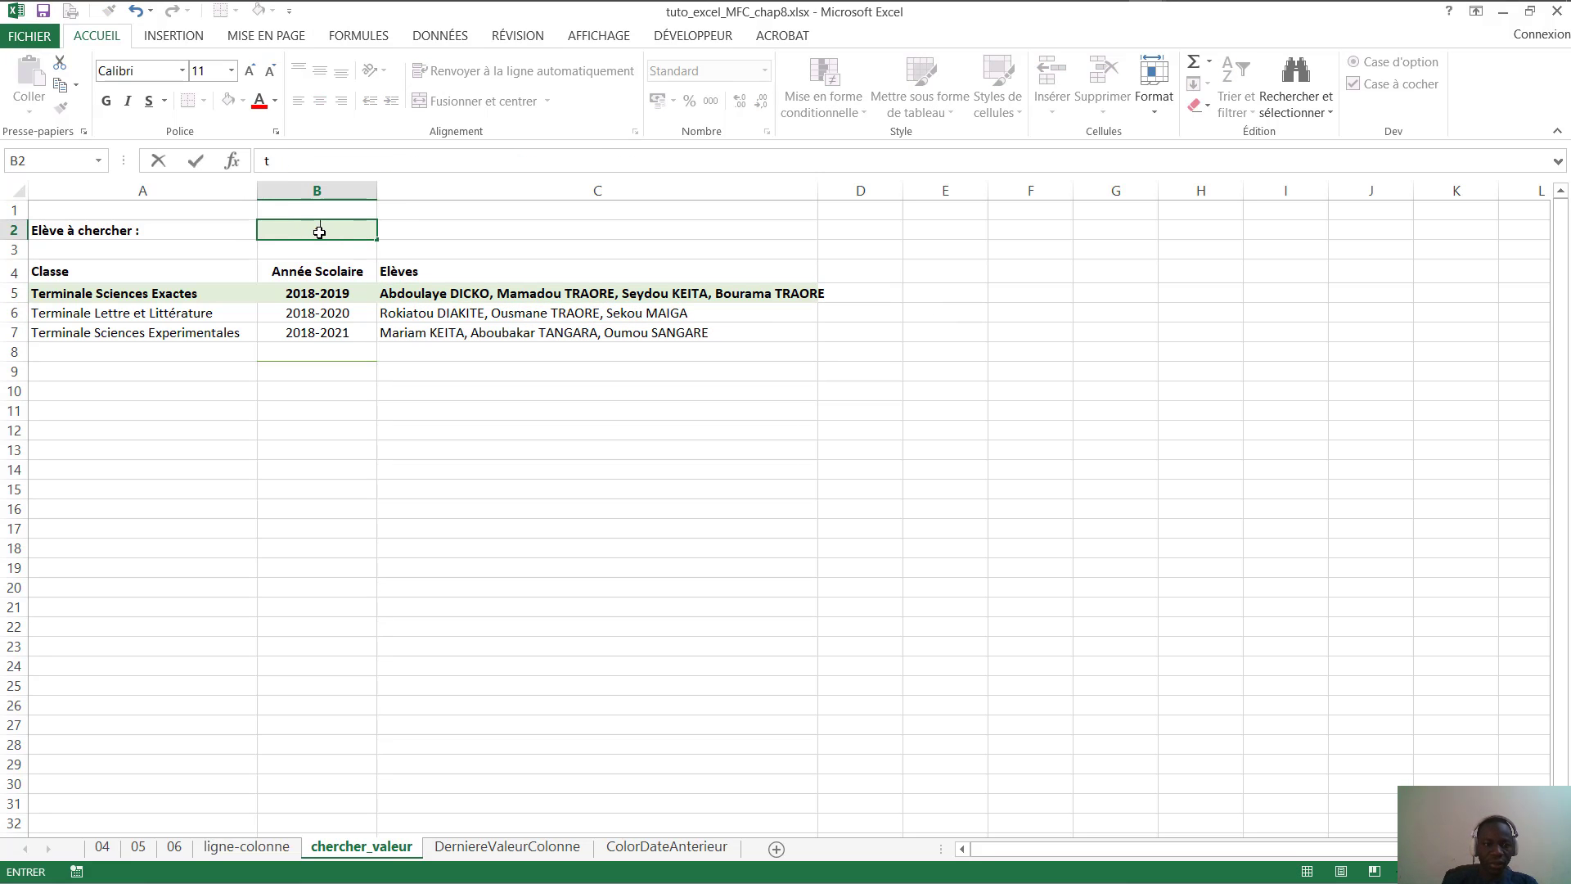
{"action": "key", "text": "BackSpace"}
{"action": "type", "text": "Tangara"}
{"action": "key", "text": "Return"}
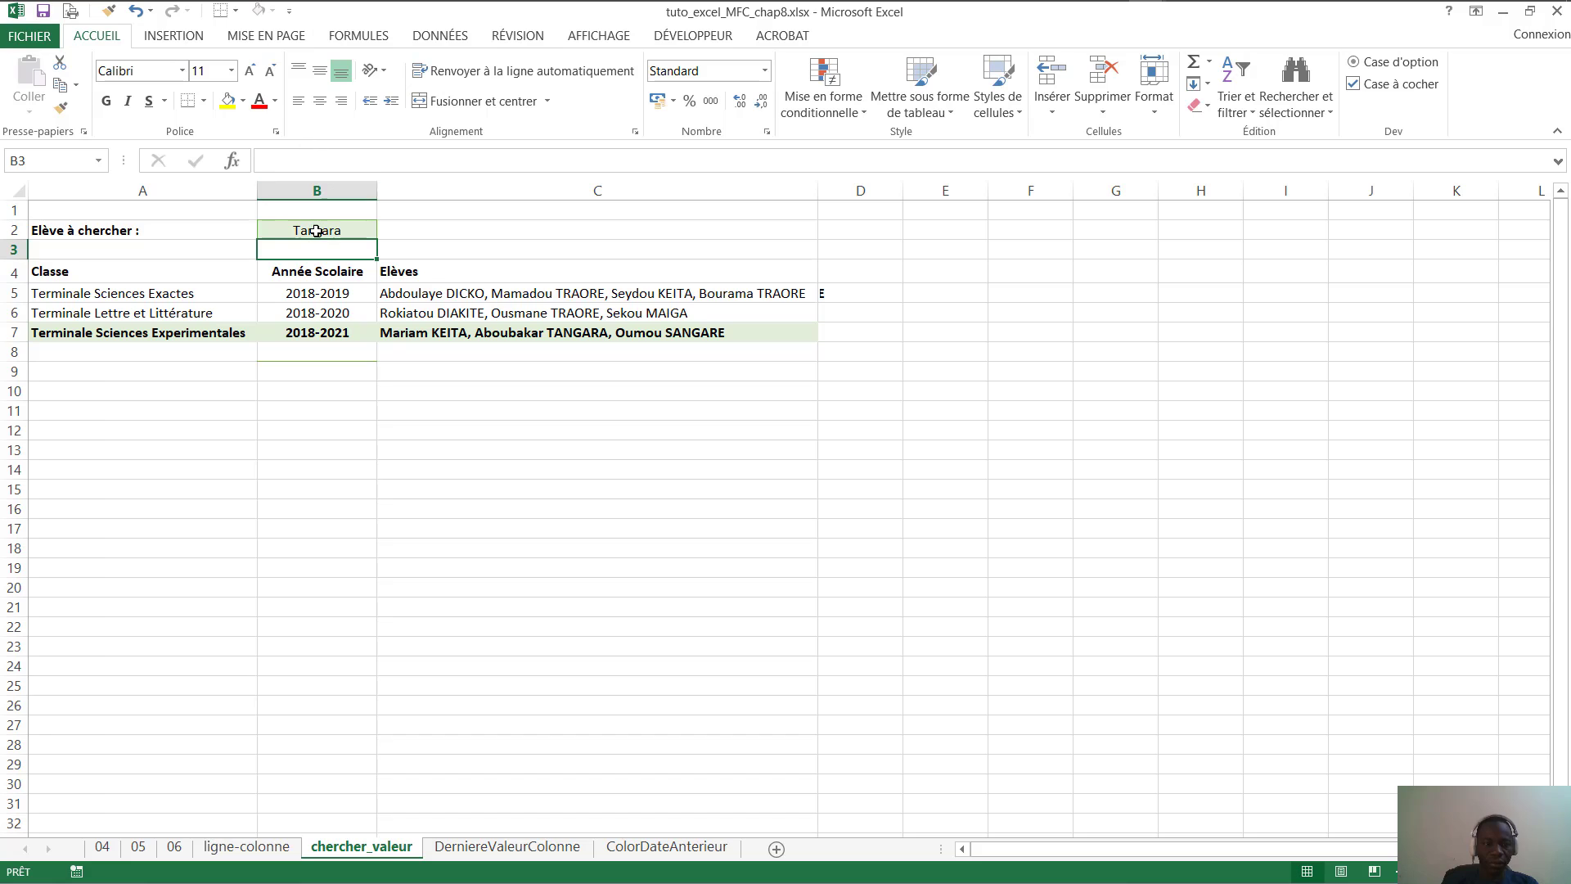
Replace the search term in cell B2 with the first name of the second student listed for Terminale Lettre et Littérature
{"action": "left_click", "coordinate": [316, 231]}
{"action": "type", "text": "Ousmane"}
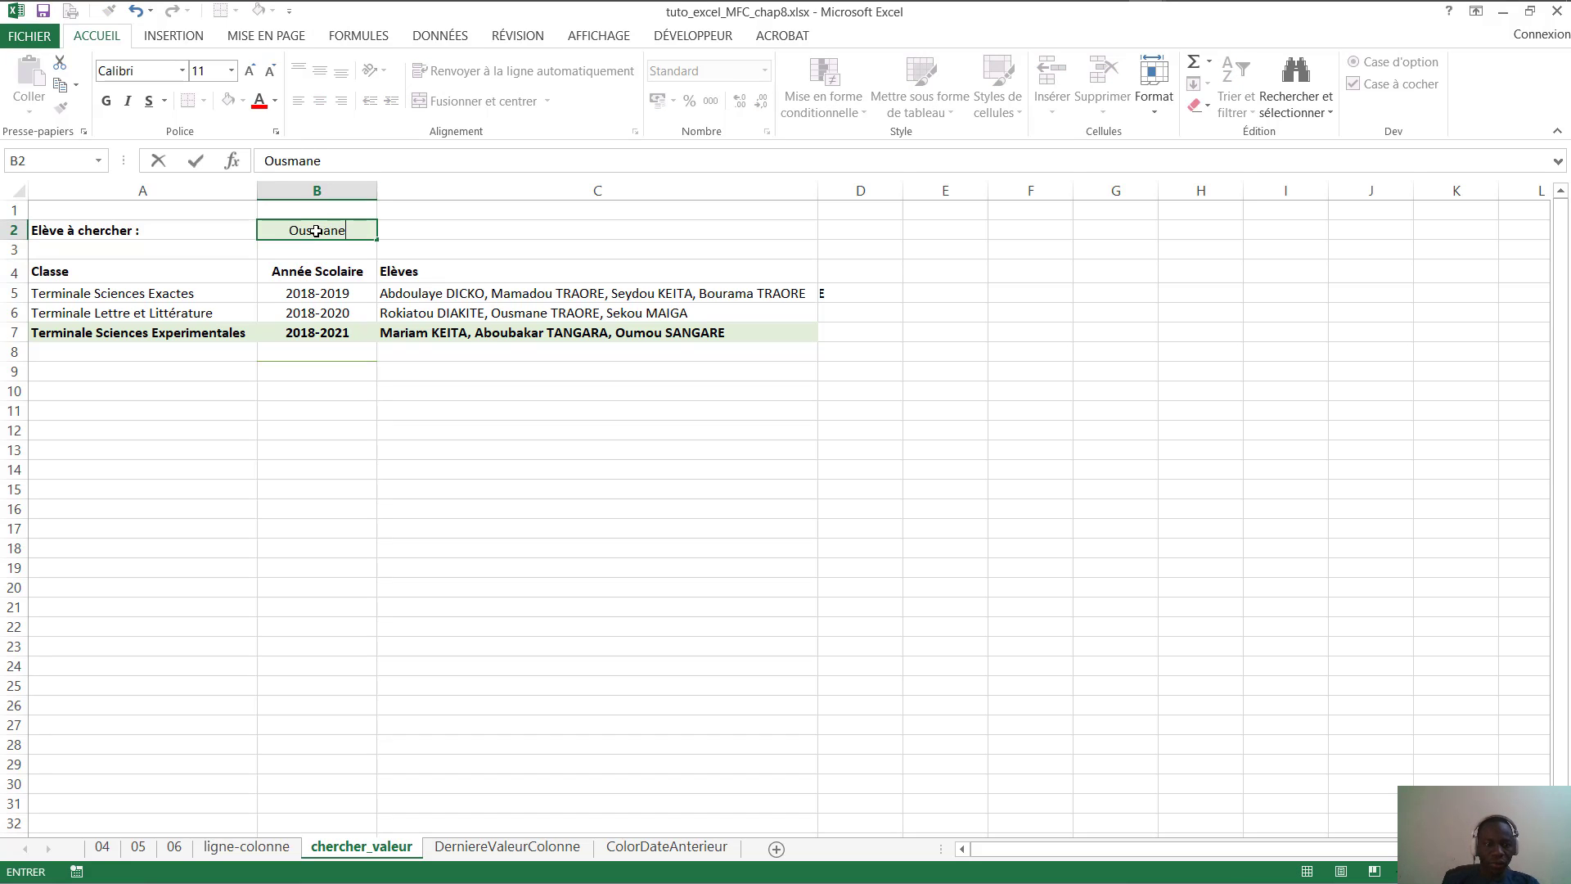
{"action": "key", "text": "Return"}
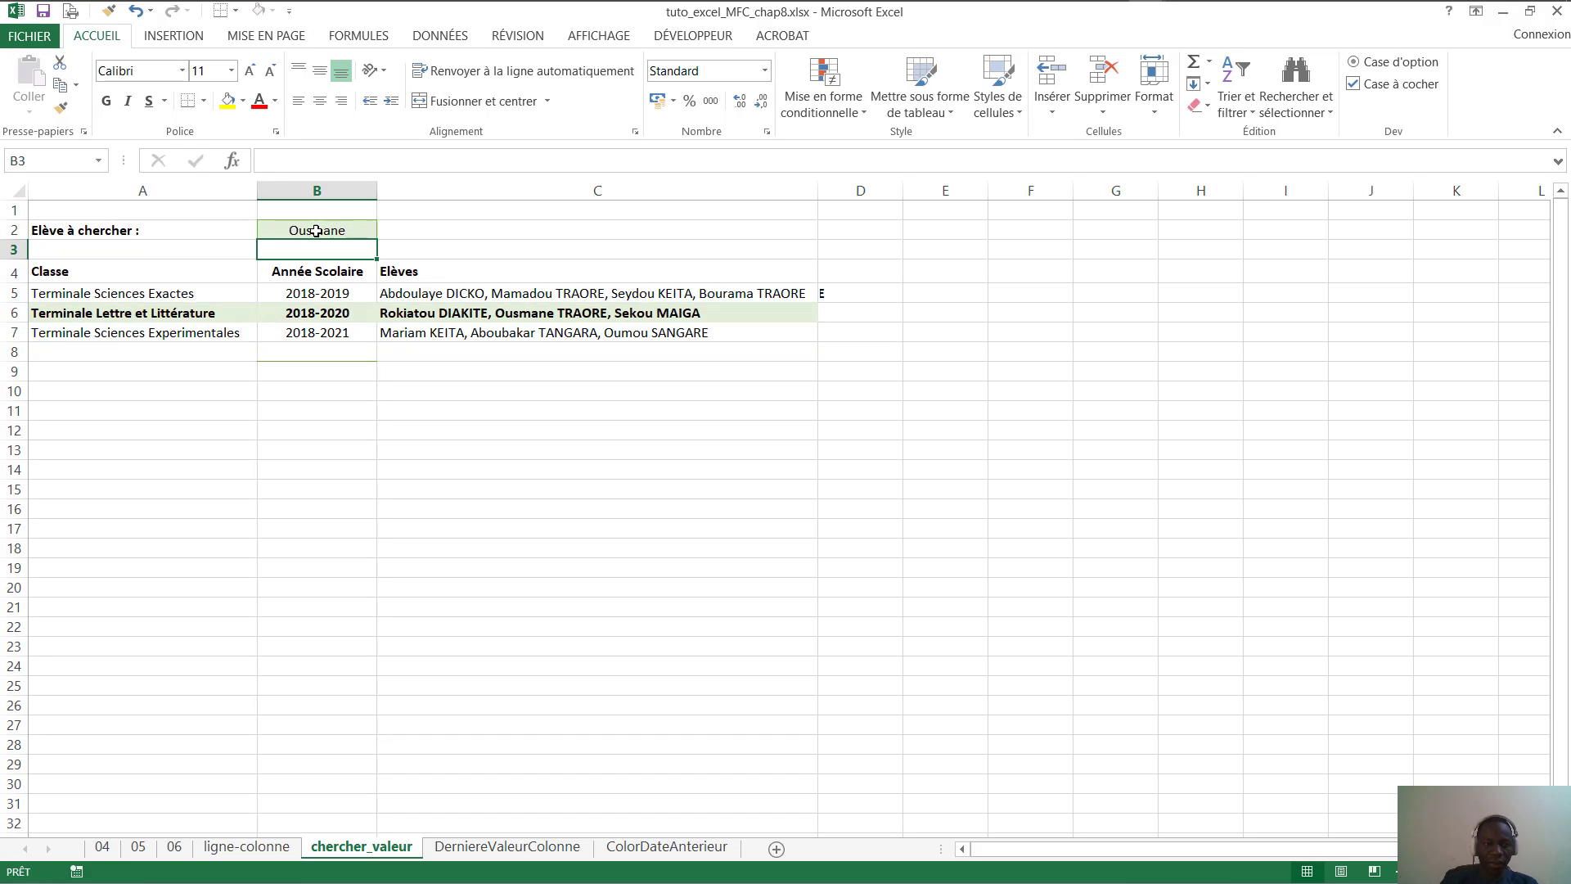
{"action": "left_click", "coordinate": [462, 312]}
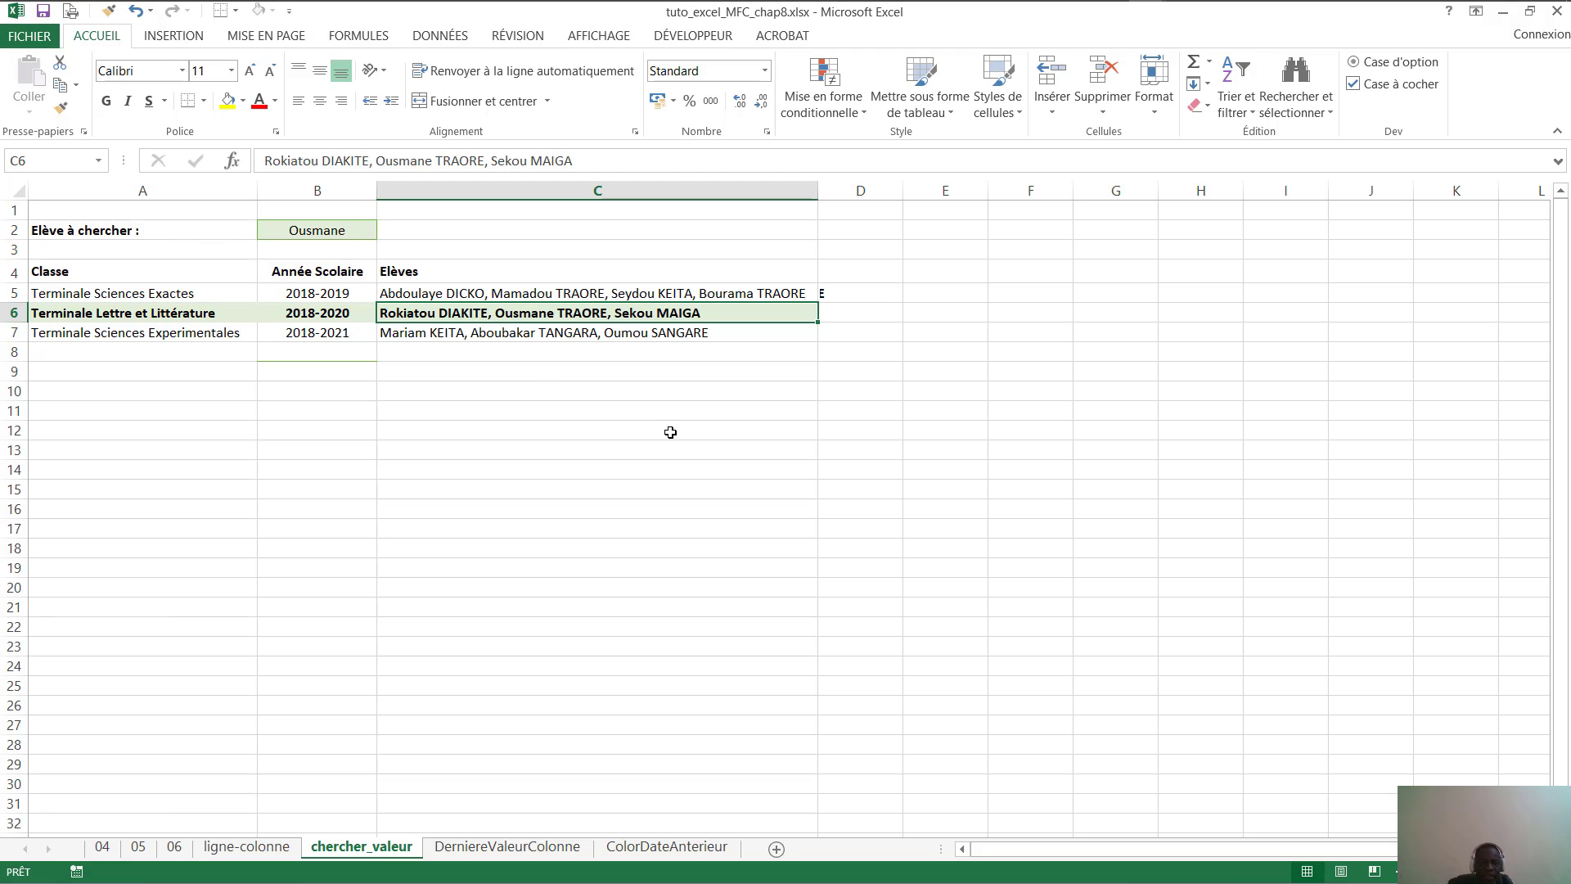
{"action": "left_click", "coordinate": [863, 120]}
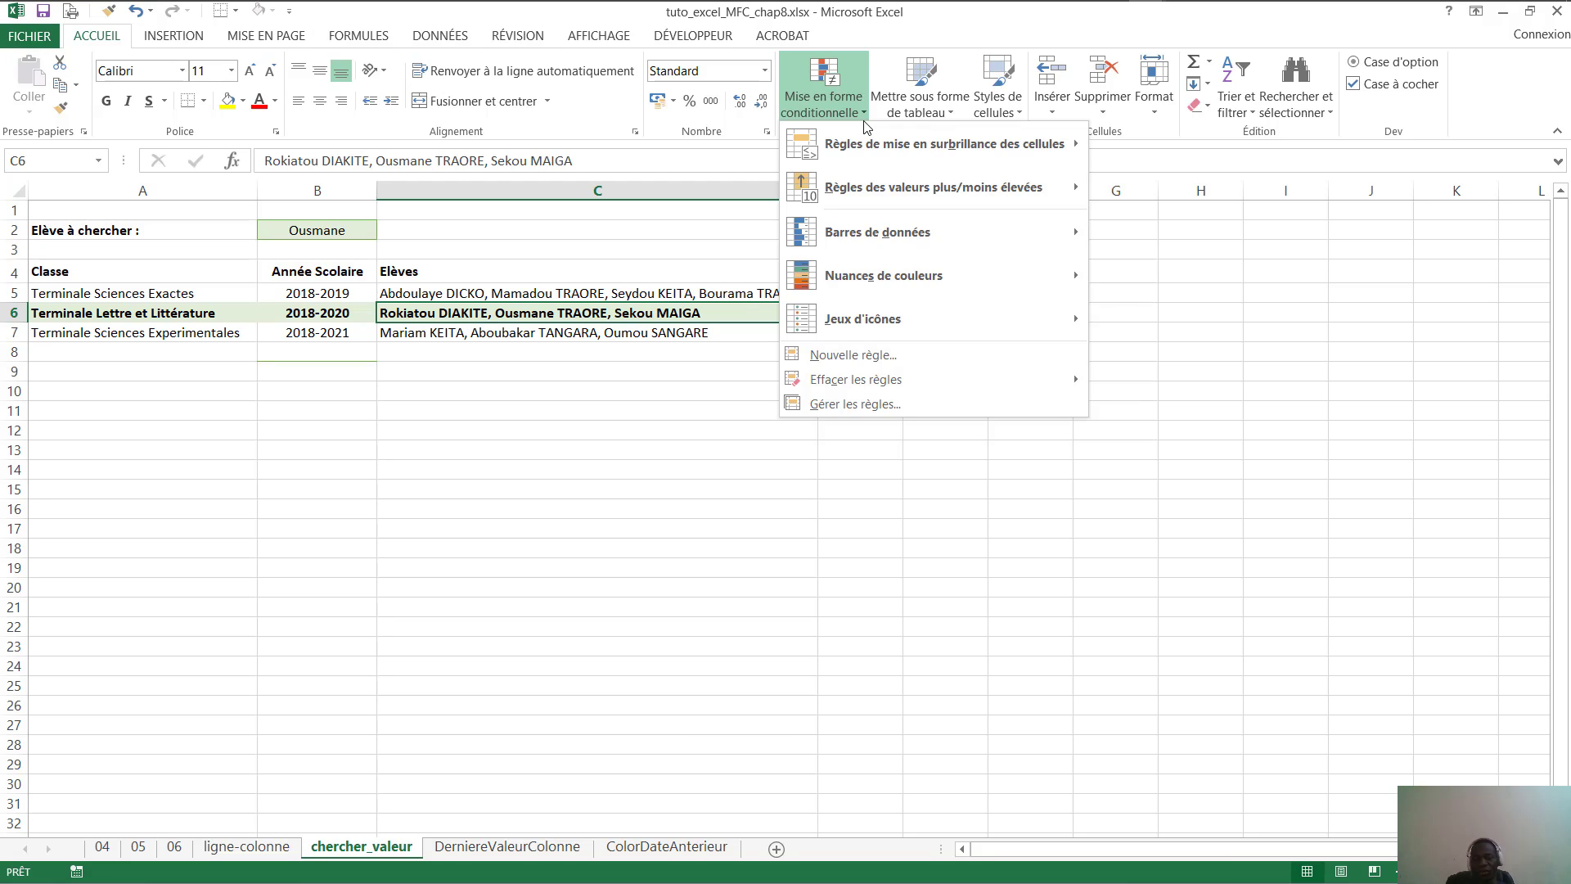
{"action": "mouse_move", "coordinate": [1012, 144]}
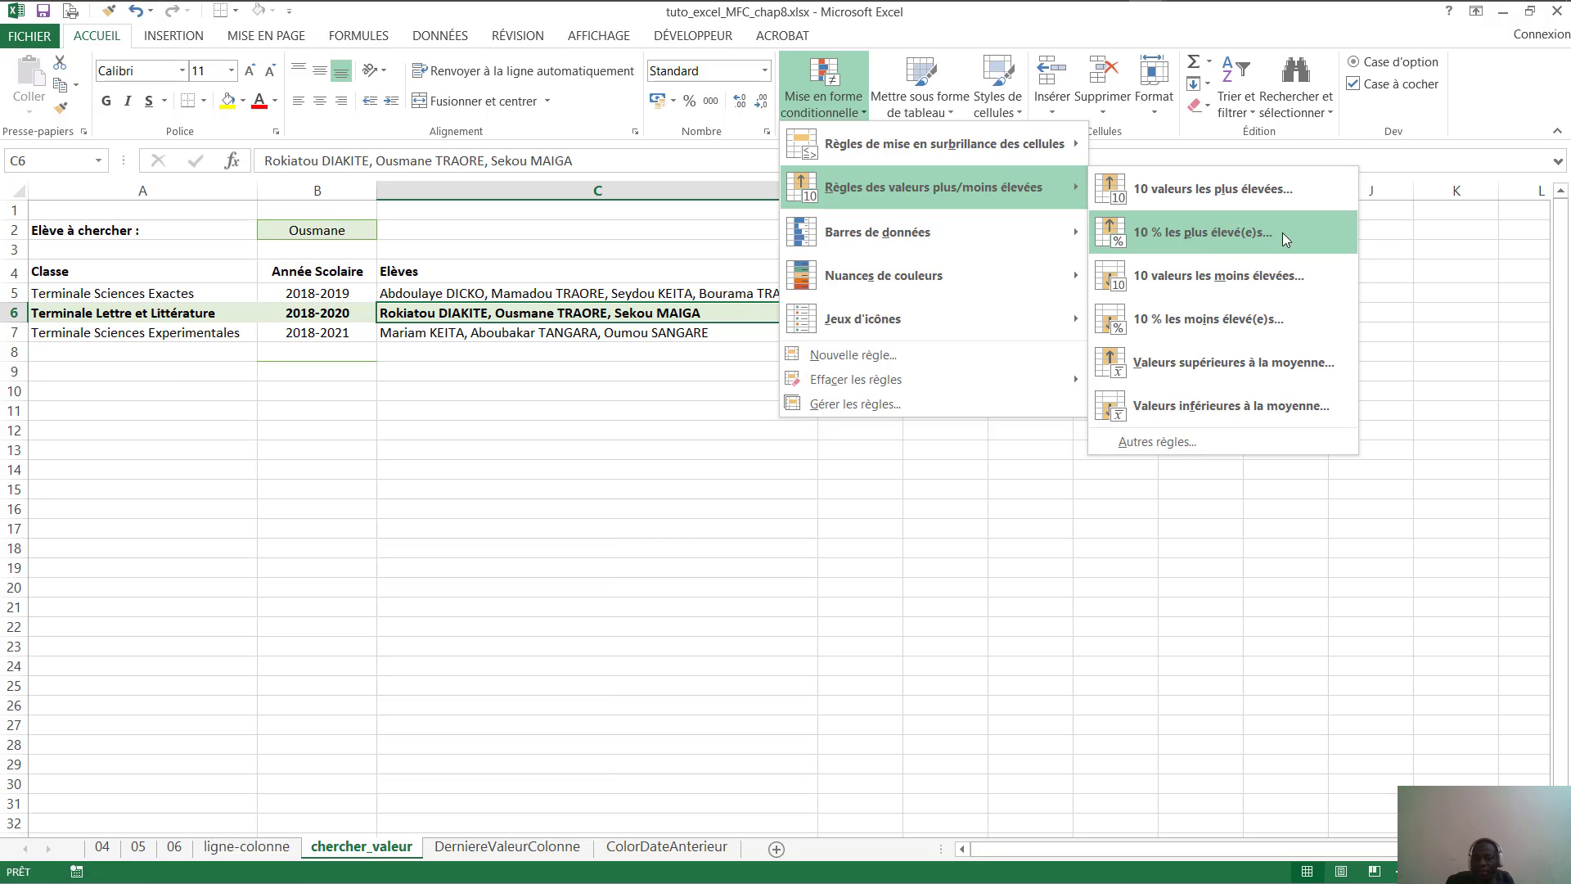
{"action": "mouse_move", "coordinate": [917, 152]}
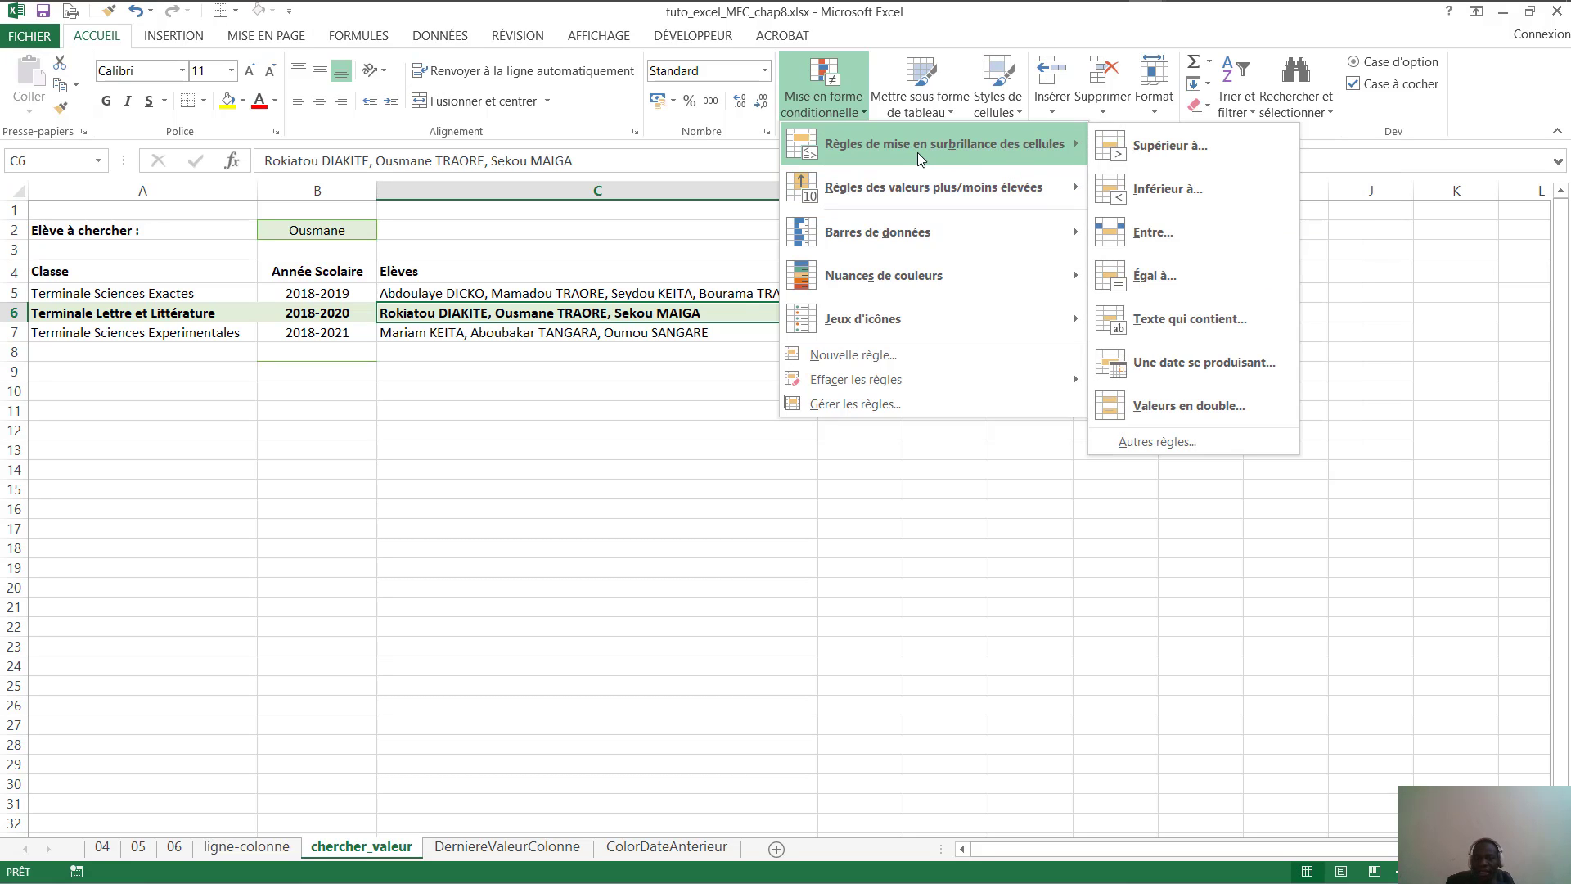